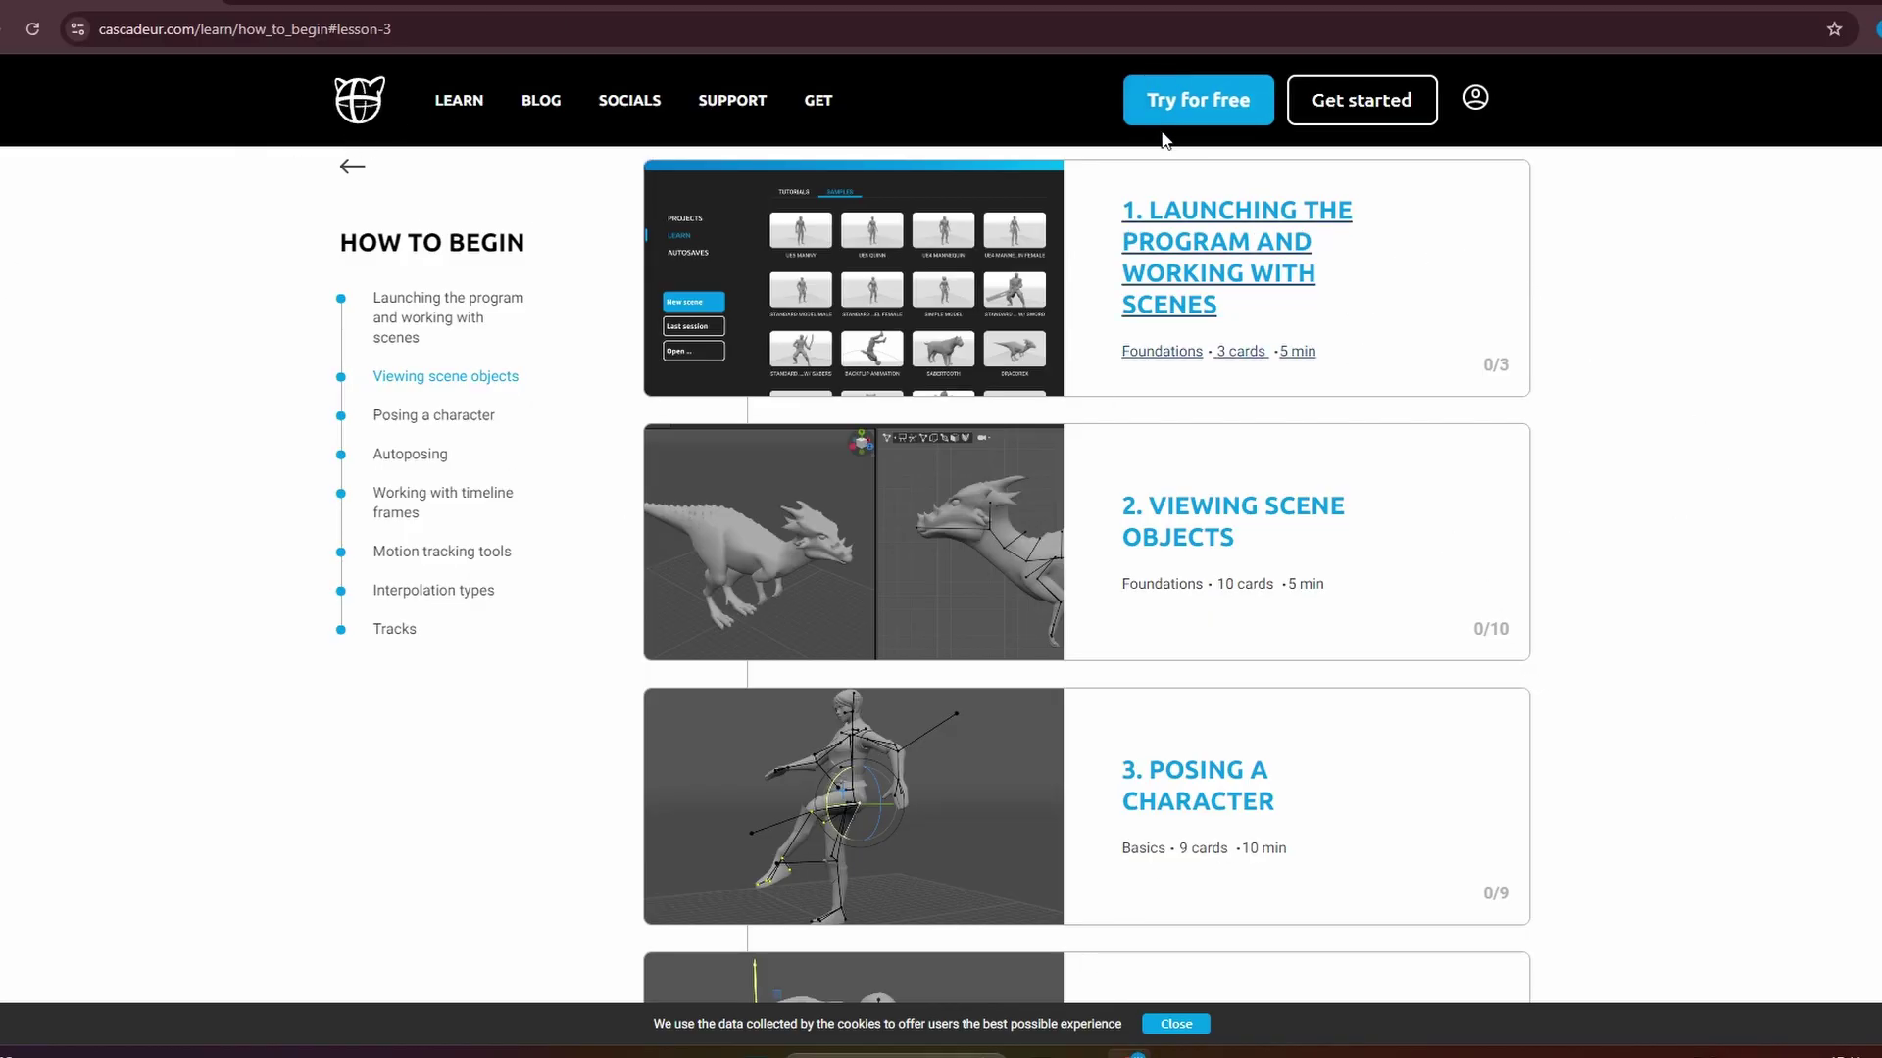
Step: Open the Cascadeur plans and pricing page and review the annual Free, Indie, Pro and Teams plans
mouse_move(757, 103)
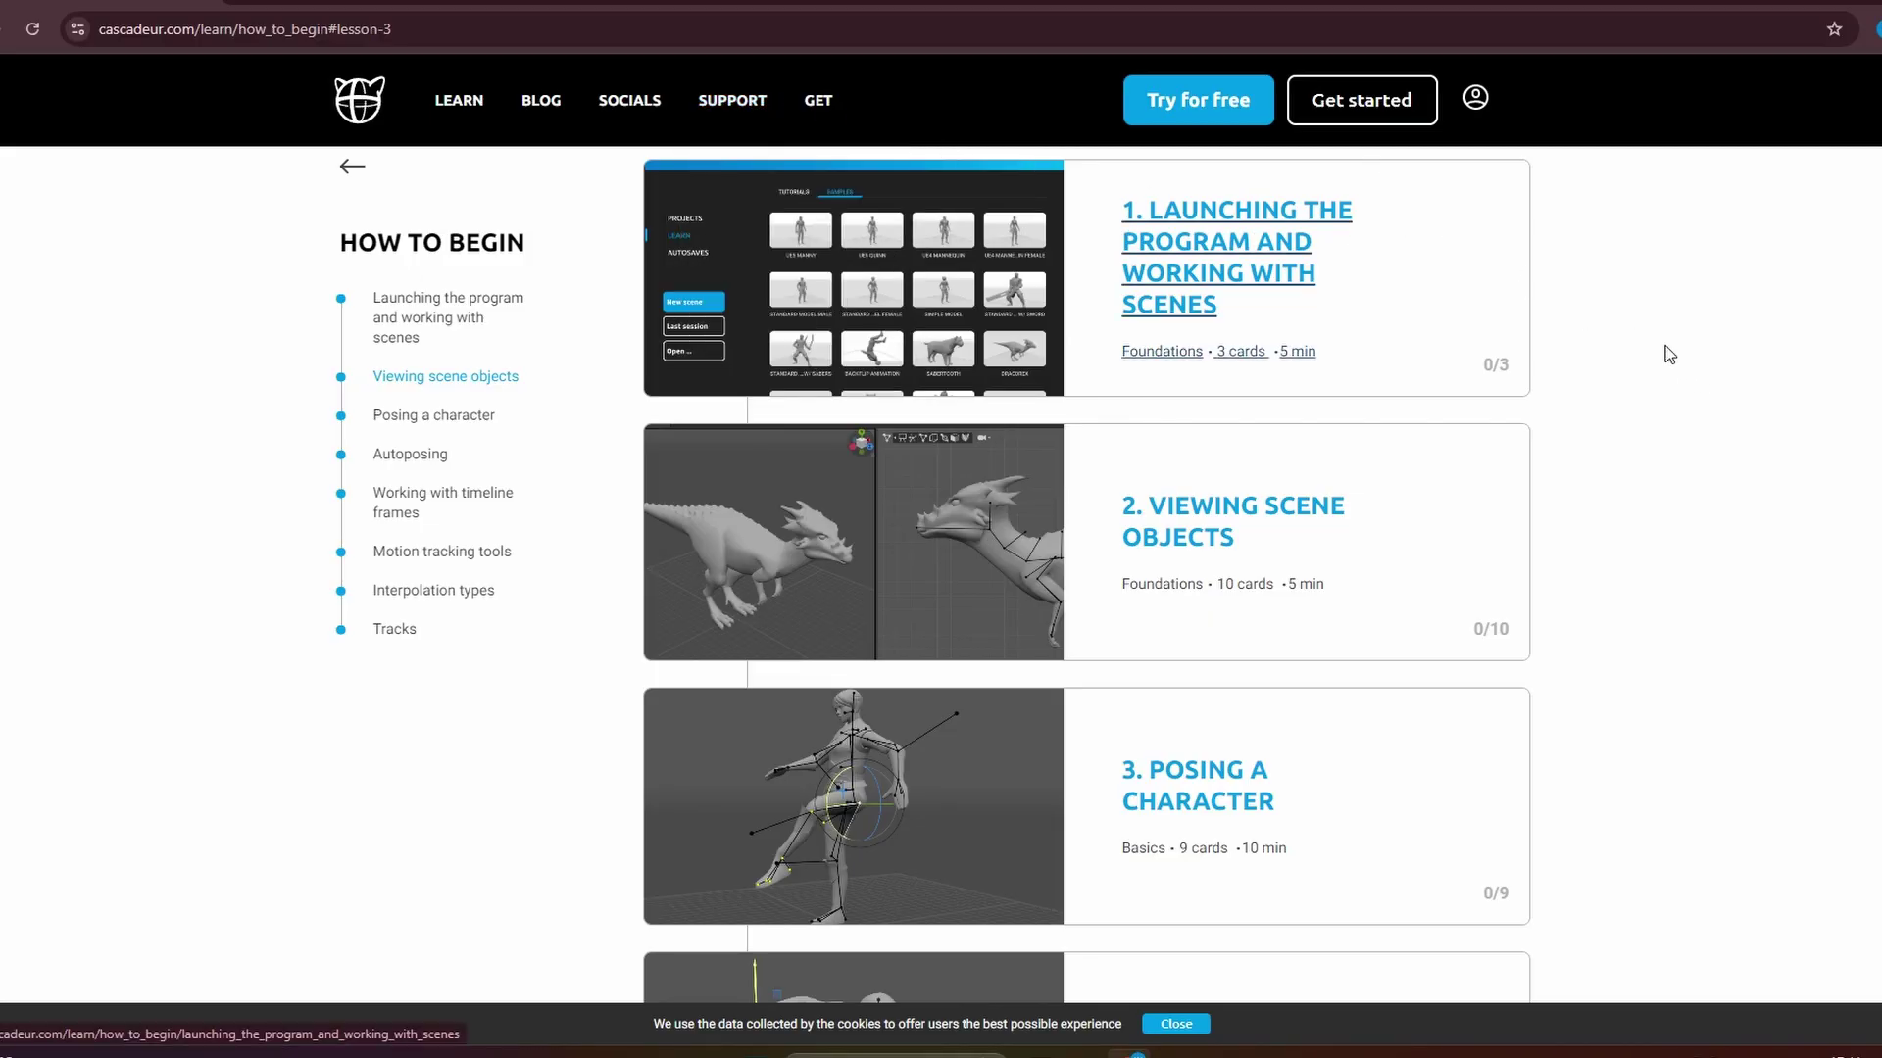
click(1318, 116)
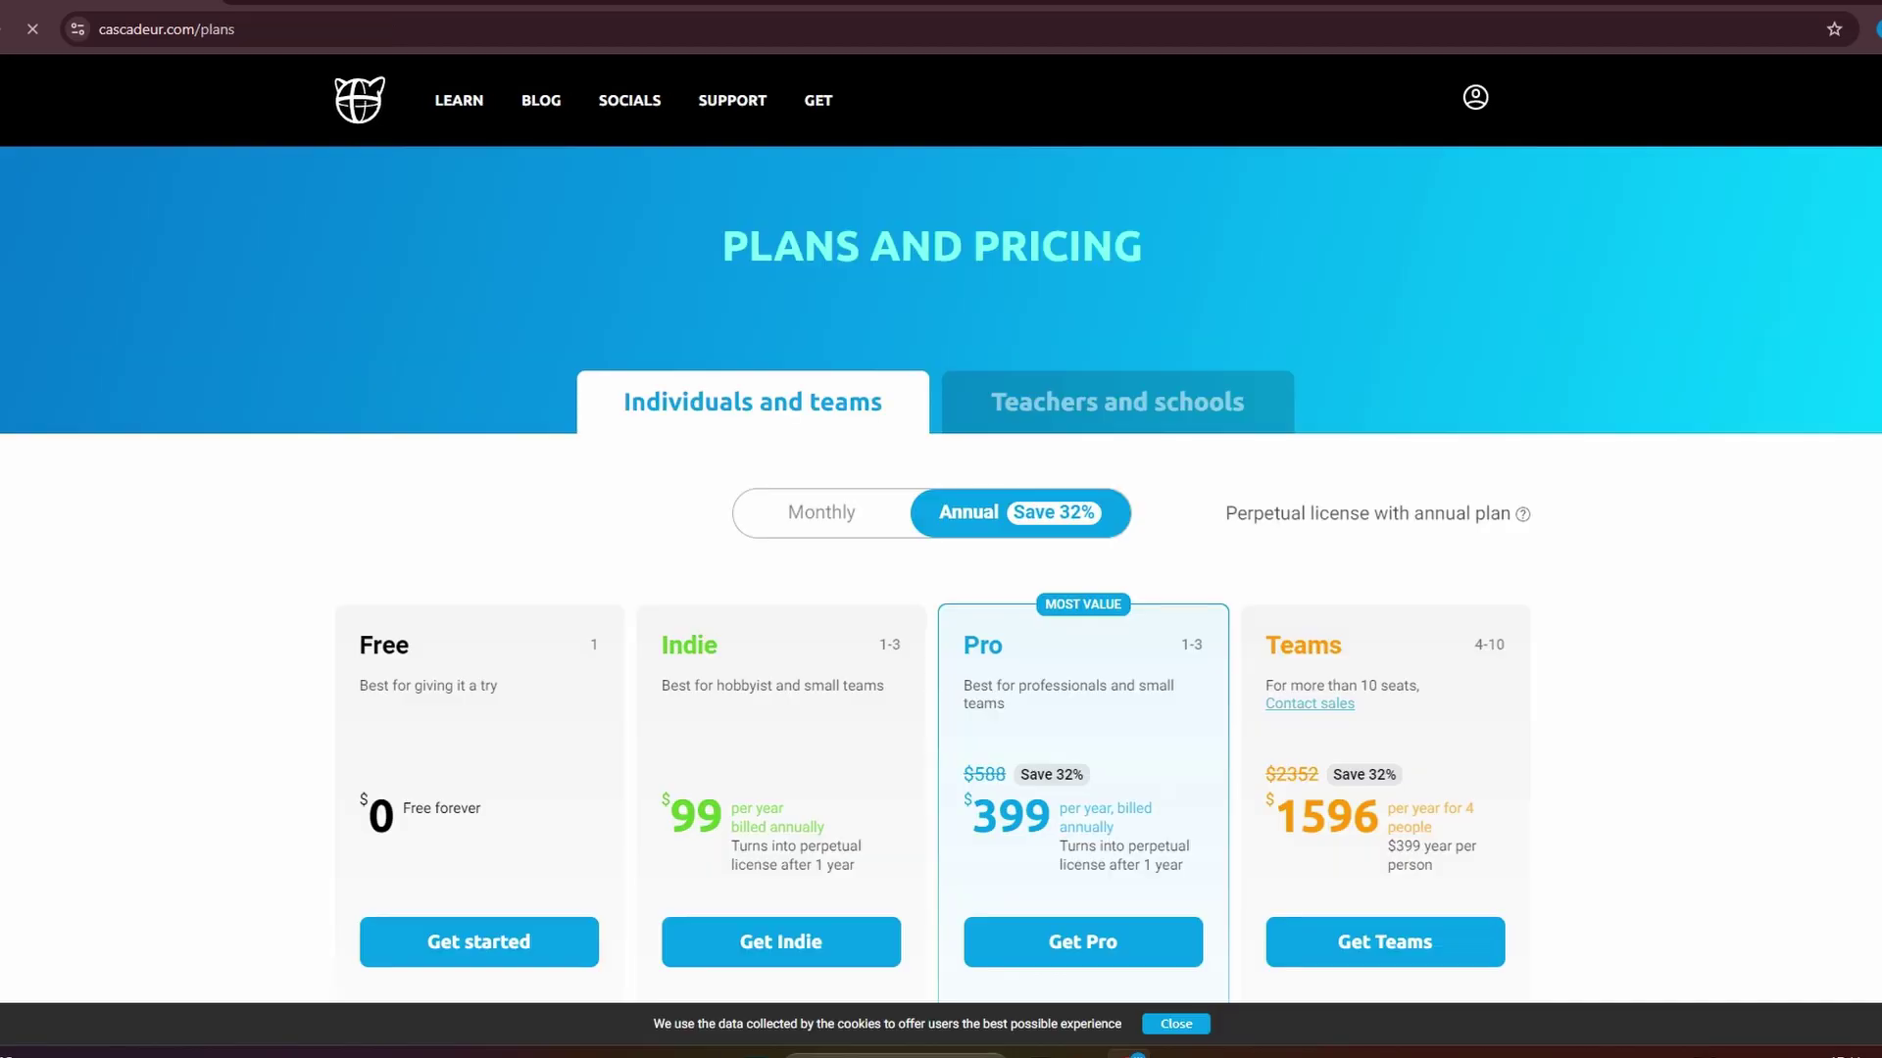
scroll(1836, 580, down, 3)
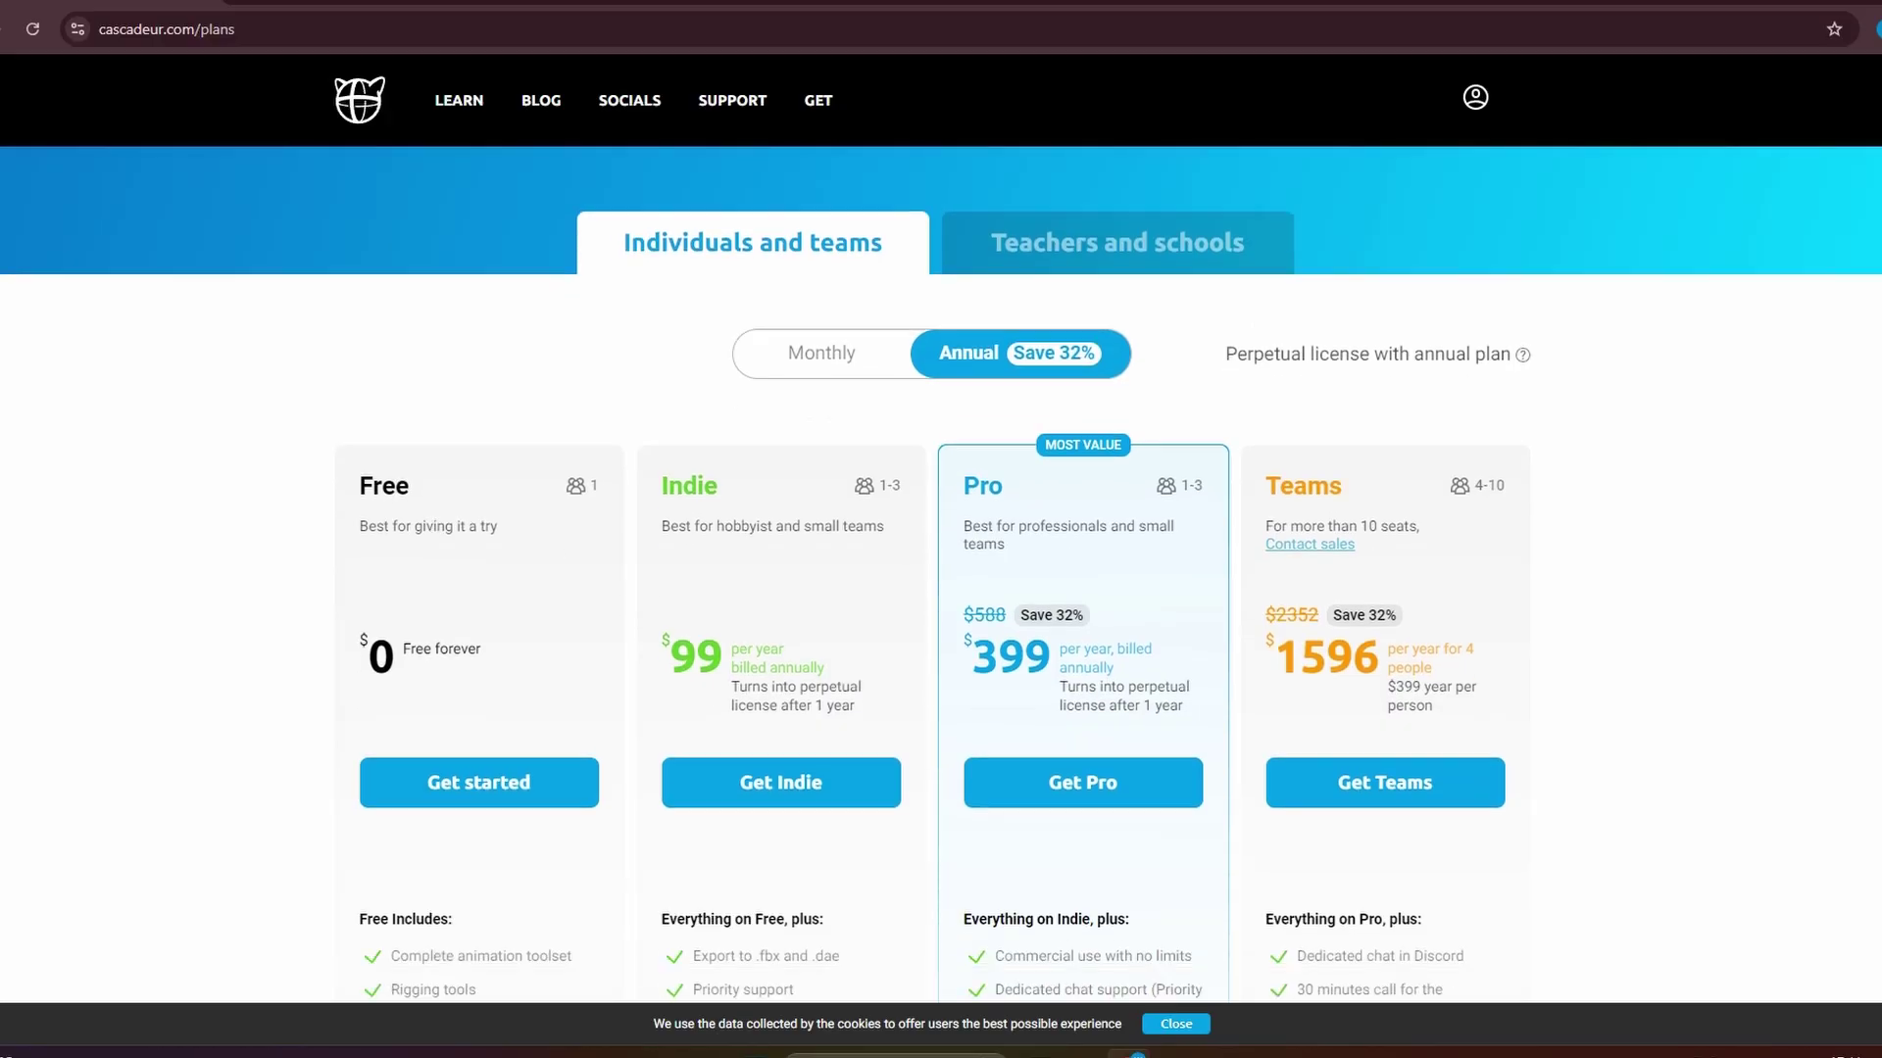
scroll(1836, 580, up, 1)
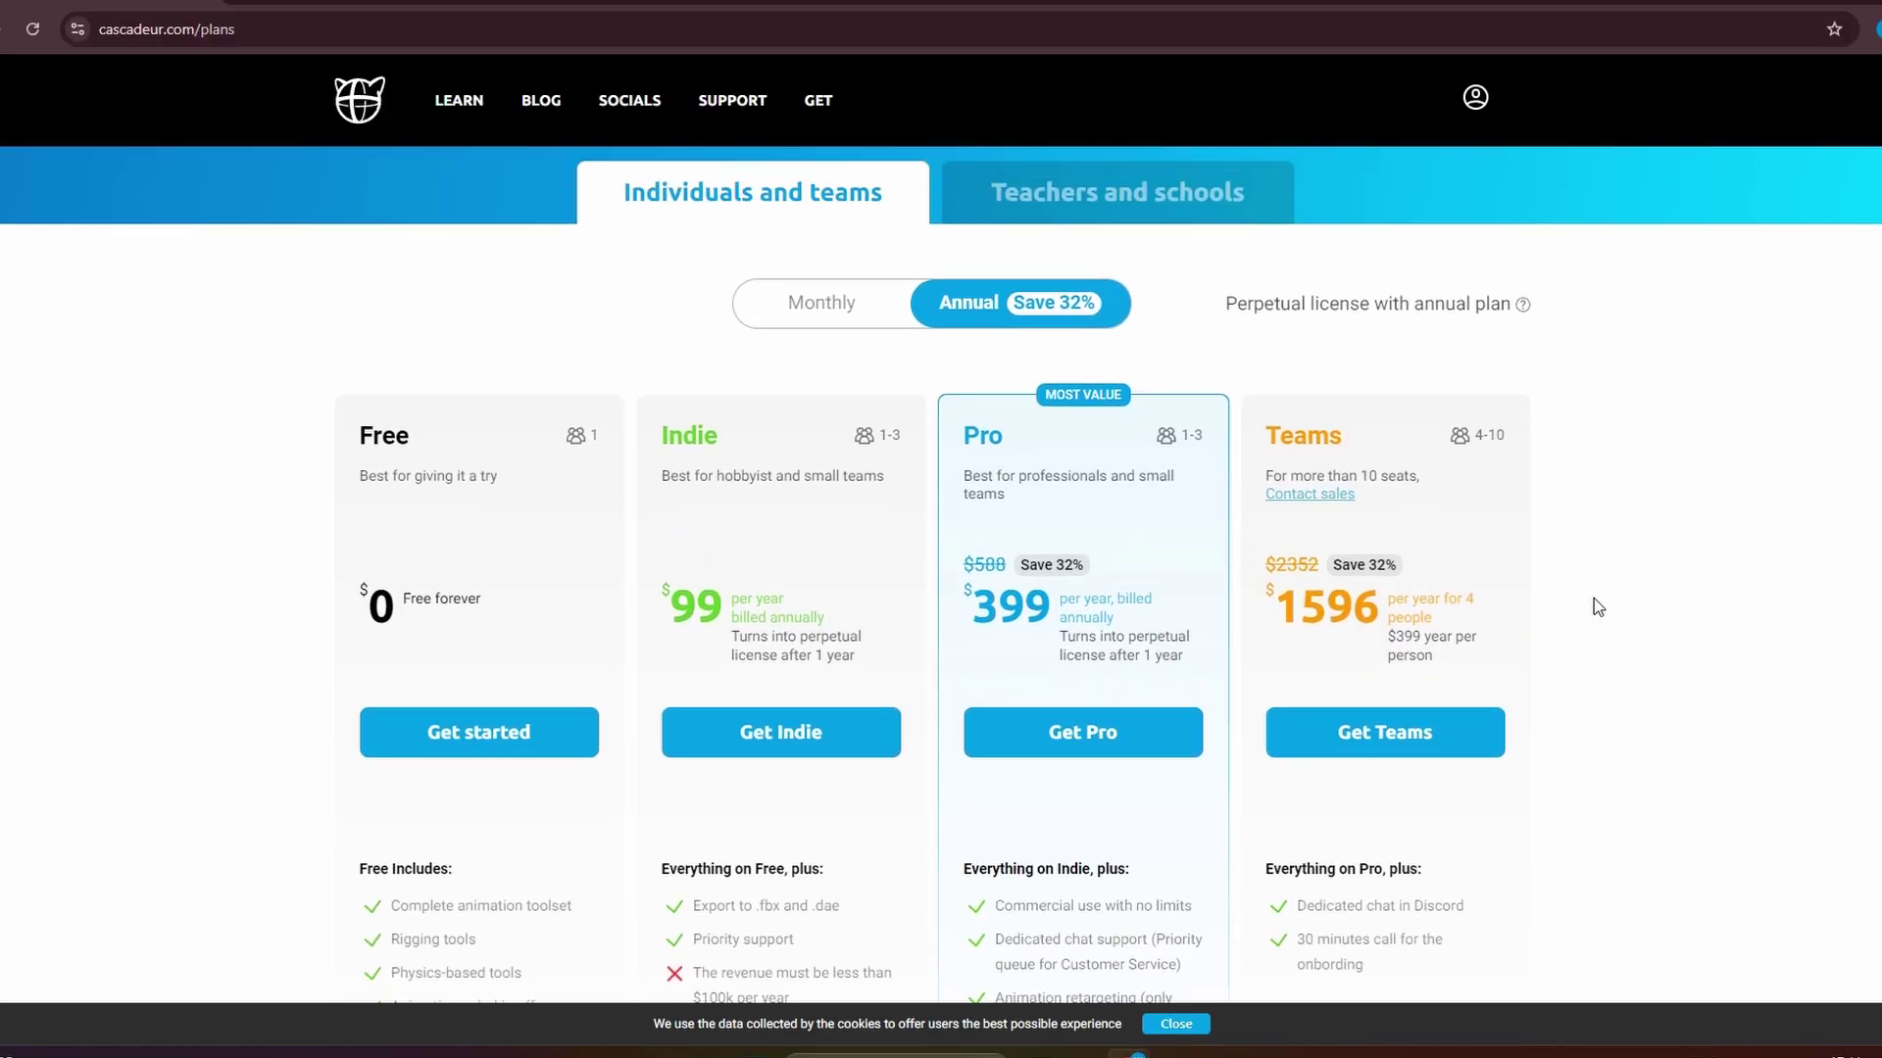
scroll(1593, 598, down, 1)
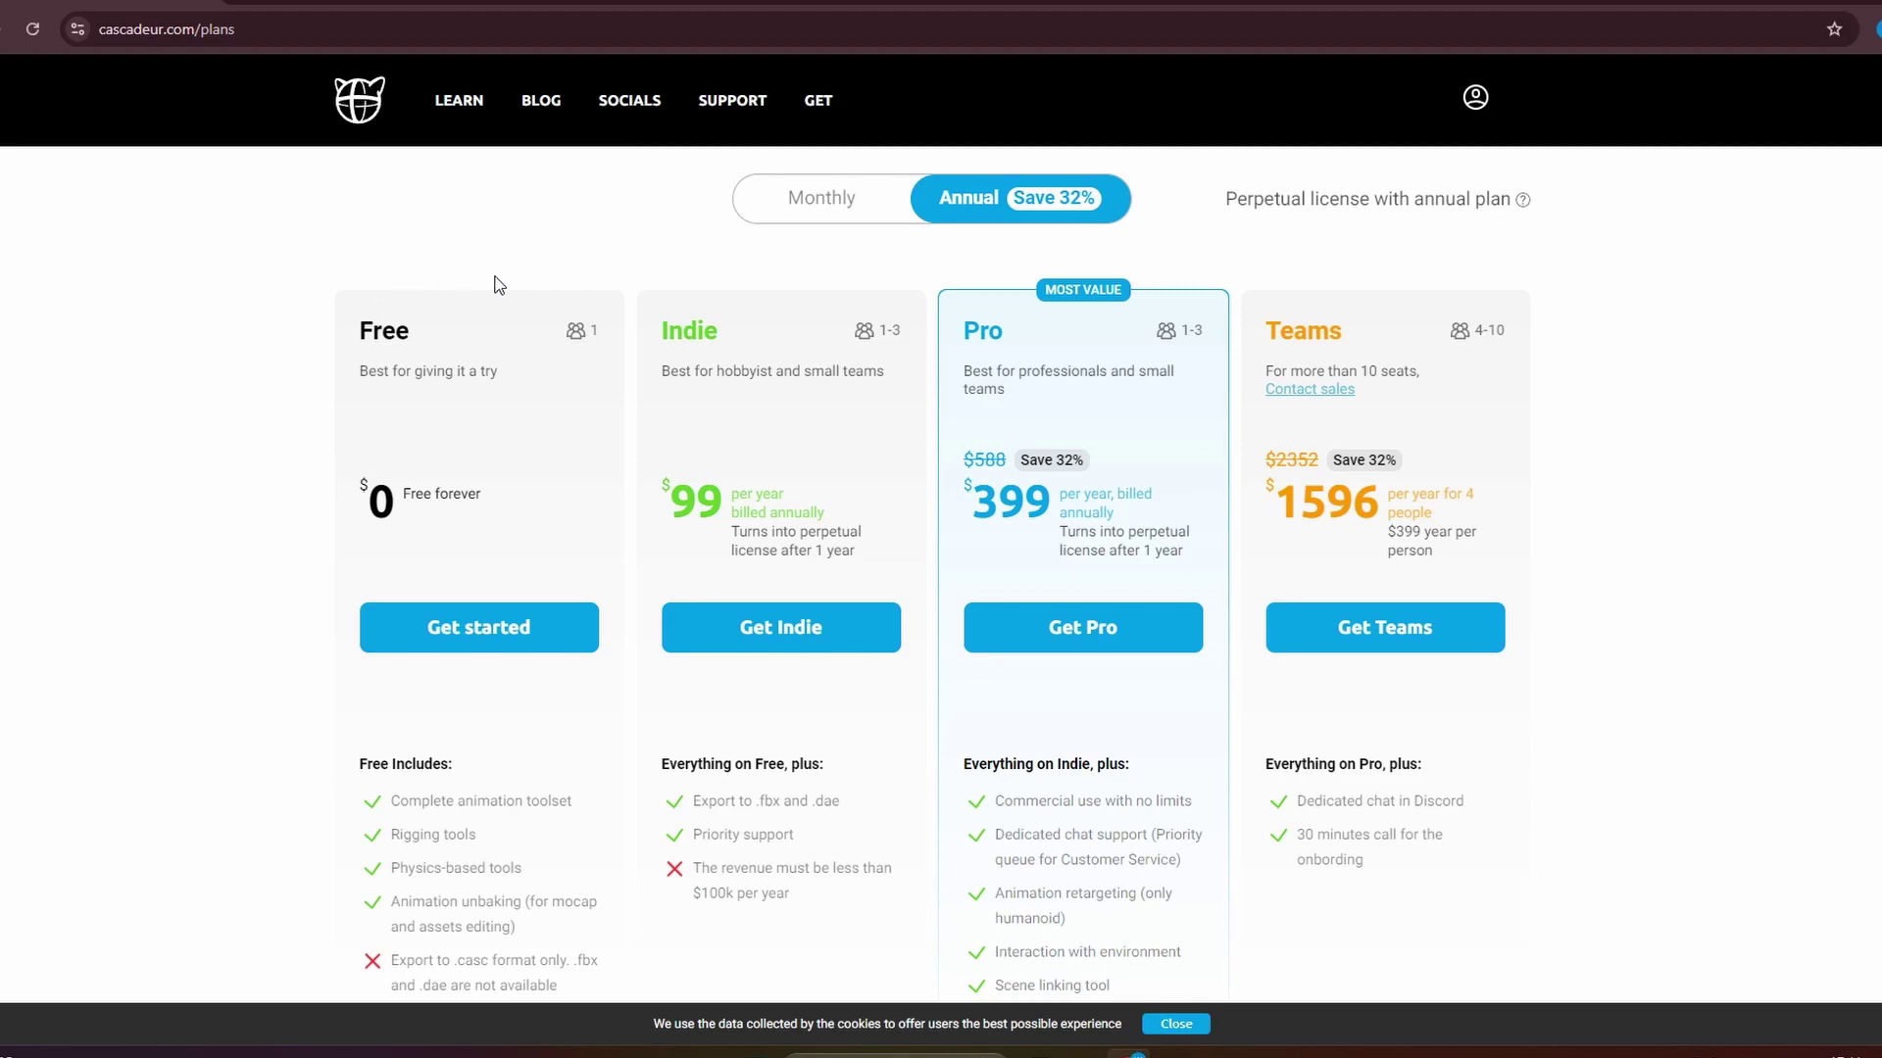
scroll(1658, 405, down, 2)
scroll(1667, 408, up, 1)
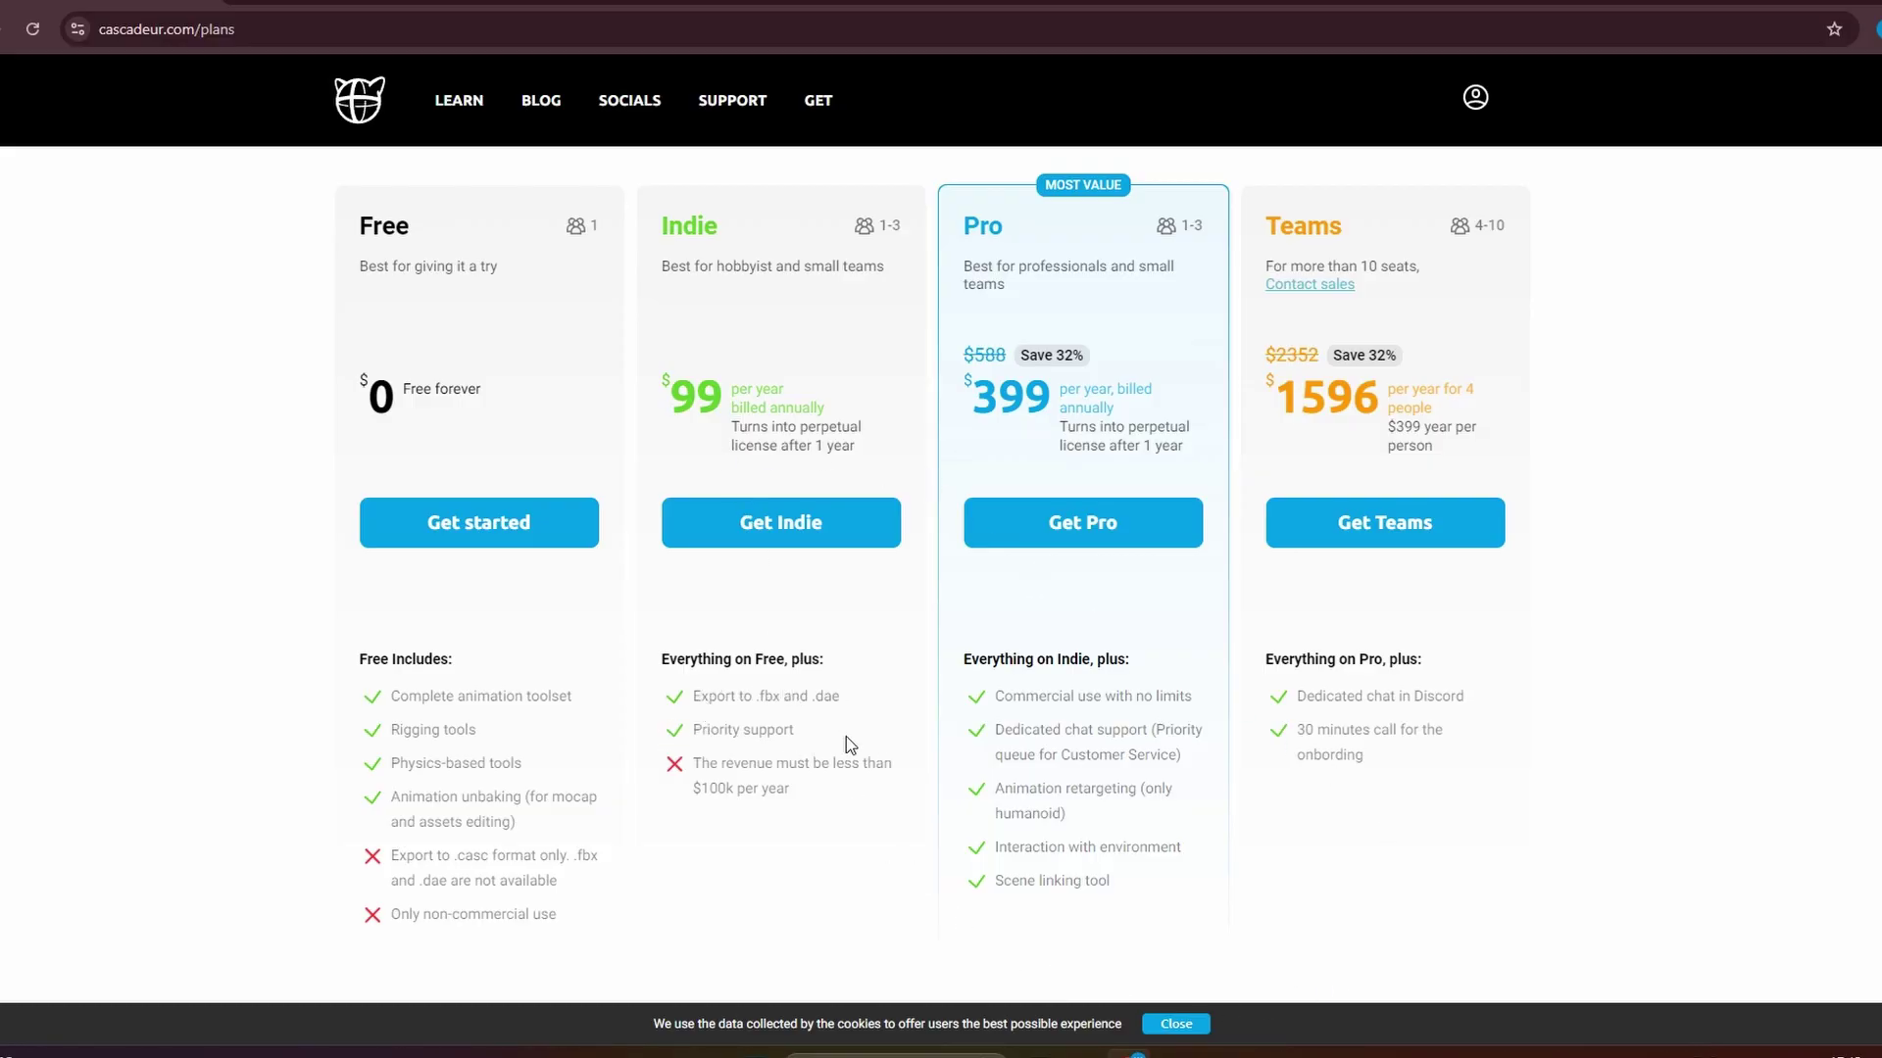
Step: Highlight Priority support in the Indie plan and Animation retargeting, Interaction with environment and Scene linking tool in the Pro plan
drag(691, 731, 793, 737)
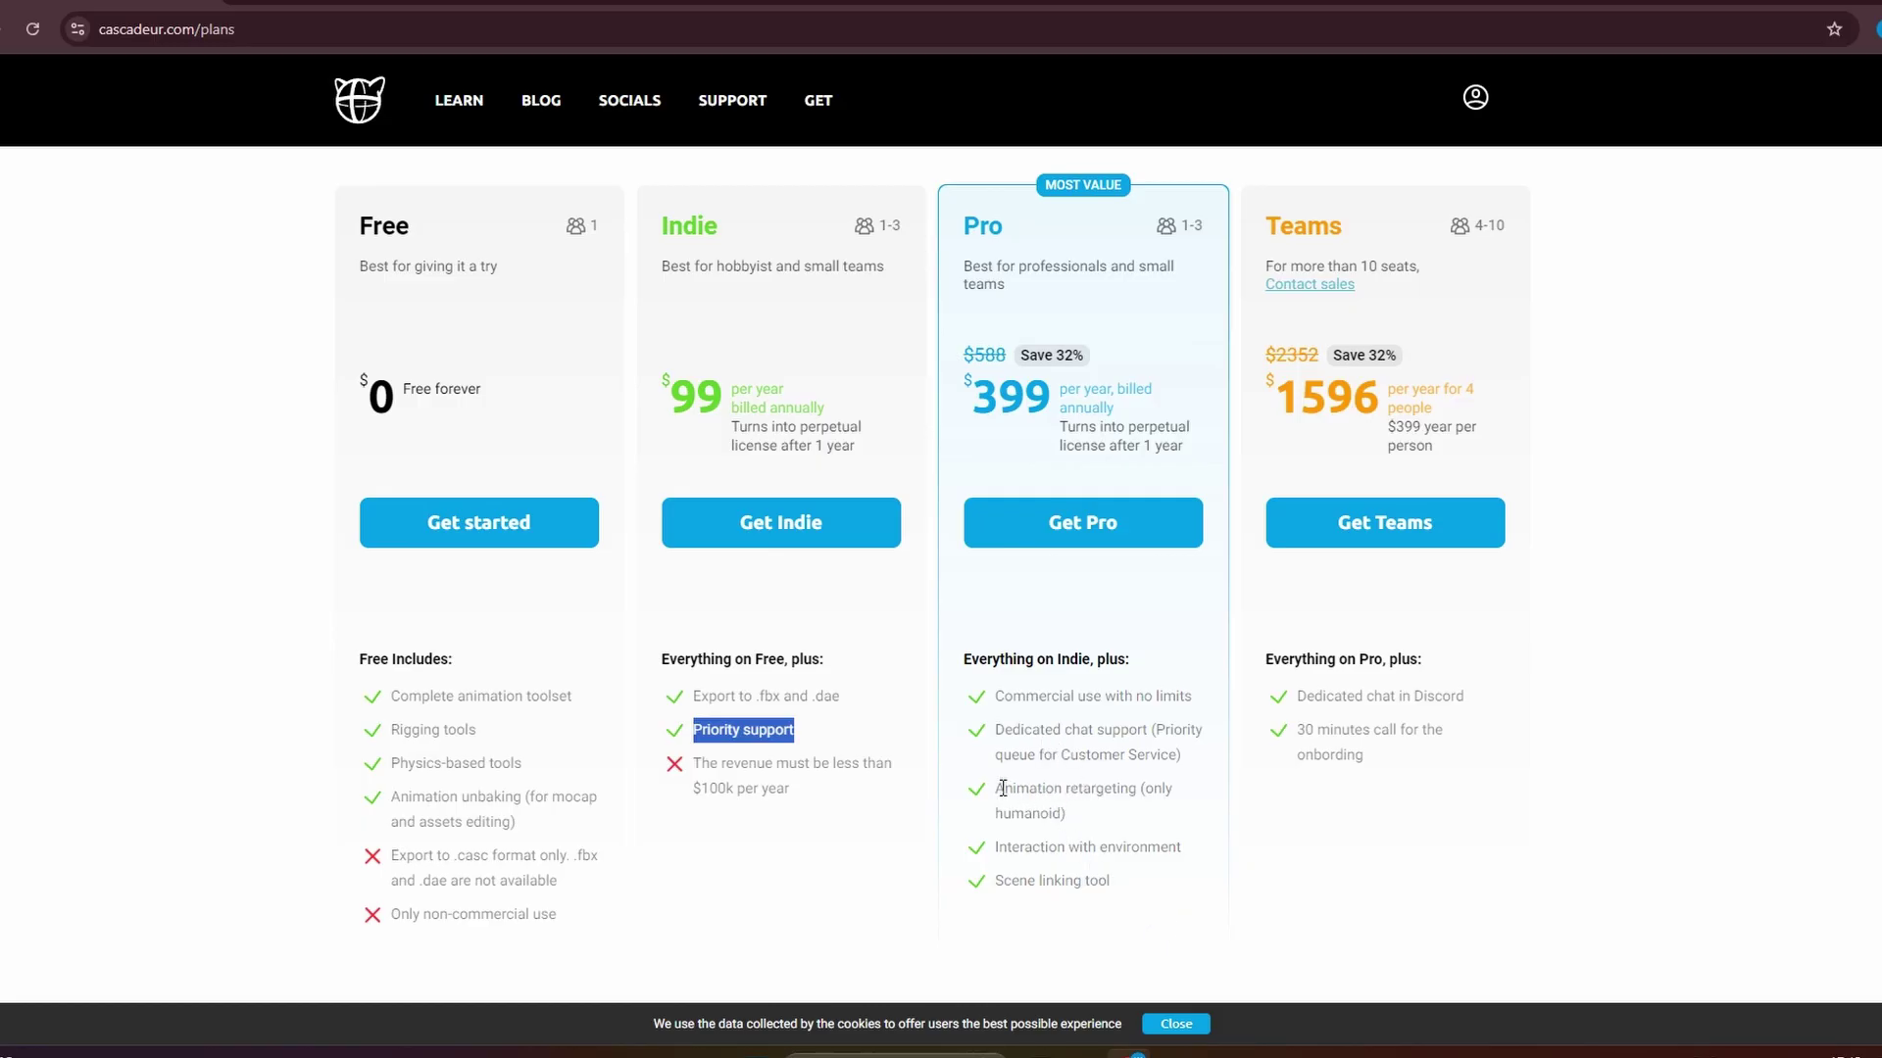
drag(1003, 790, 1172, 813)
drag(996, 847, 1179, 843)
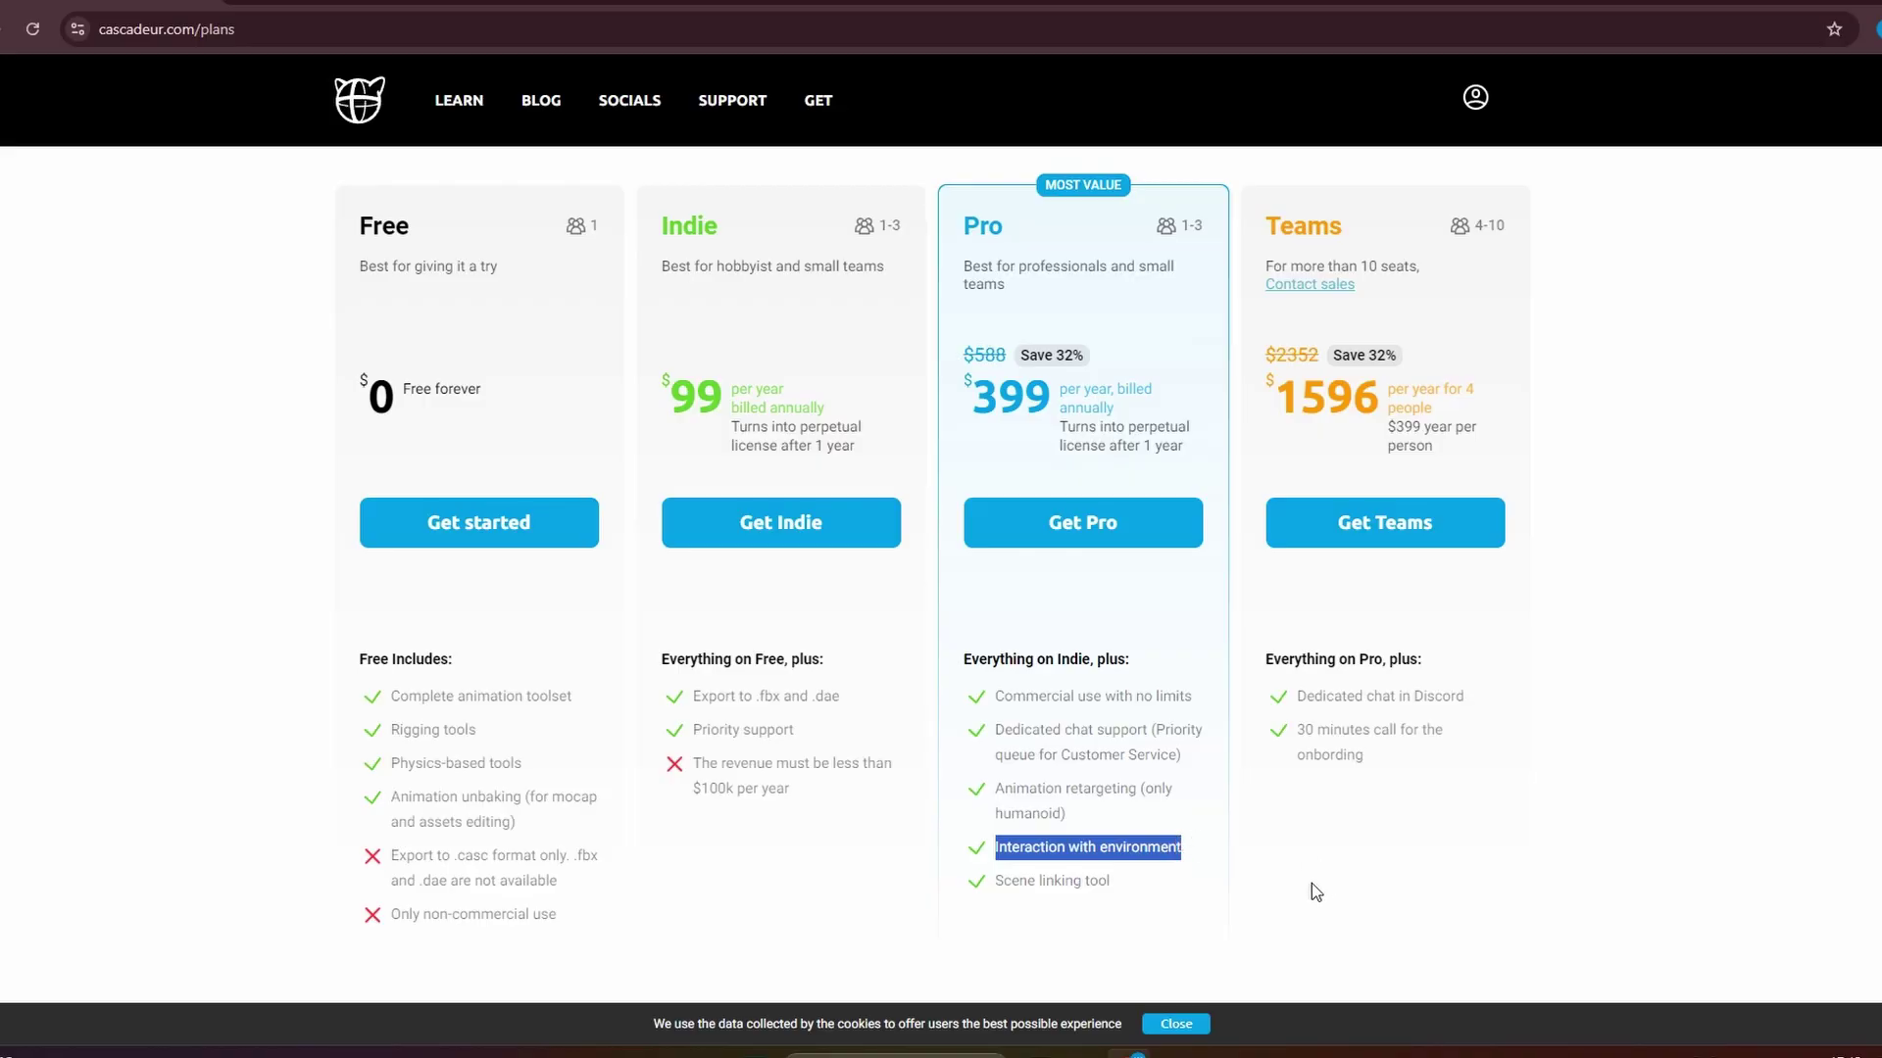
click(999, 877)
drag(1001, 877, 1116, 894)
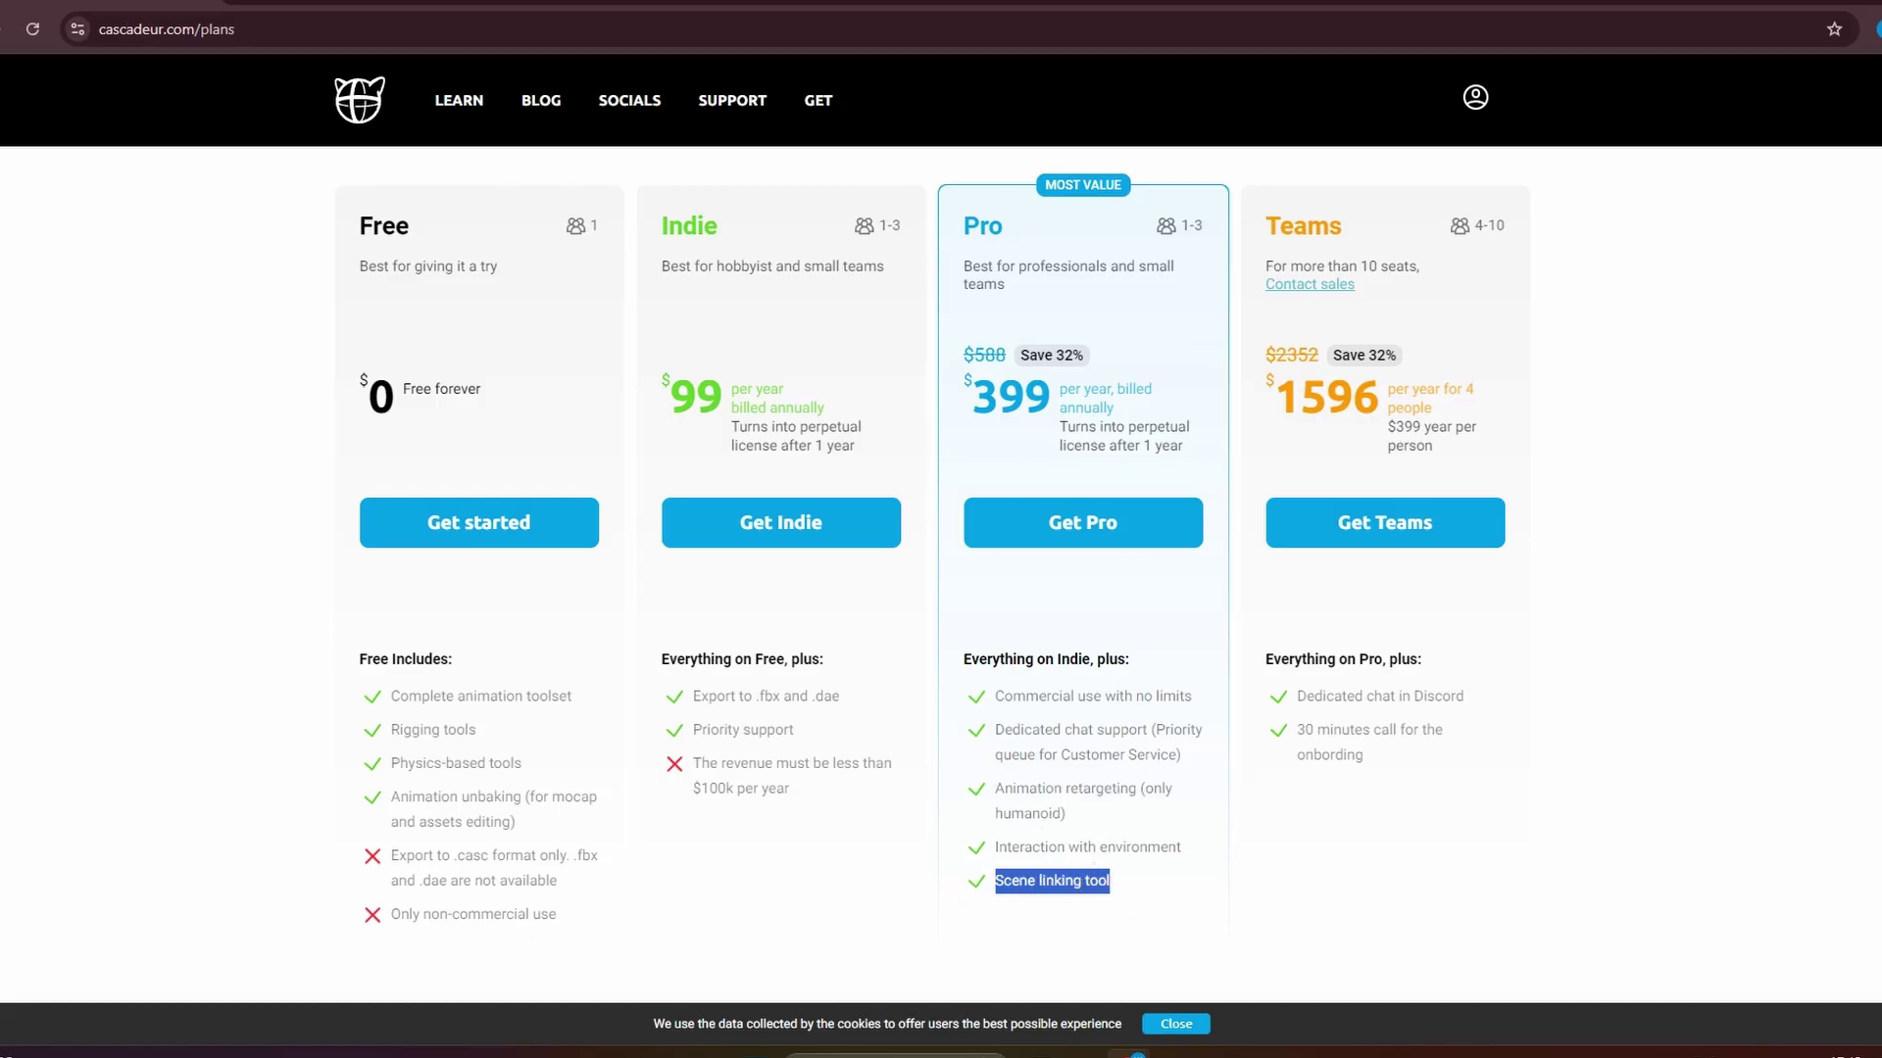
click(1094, 852)
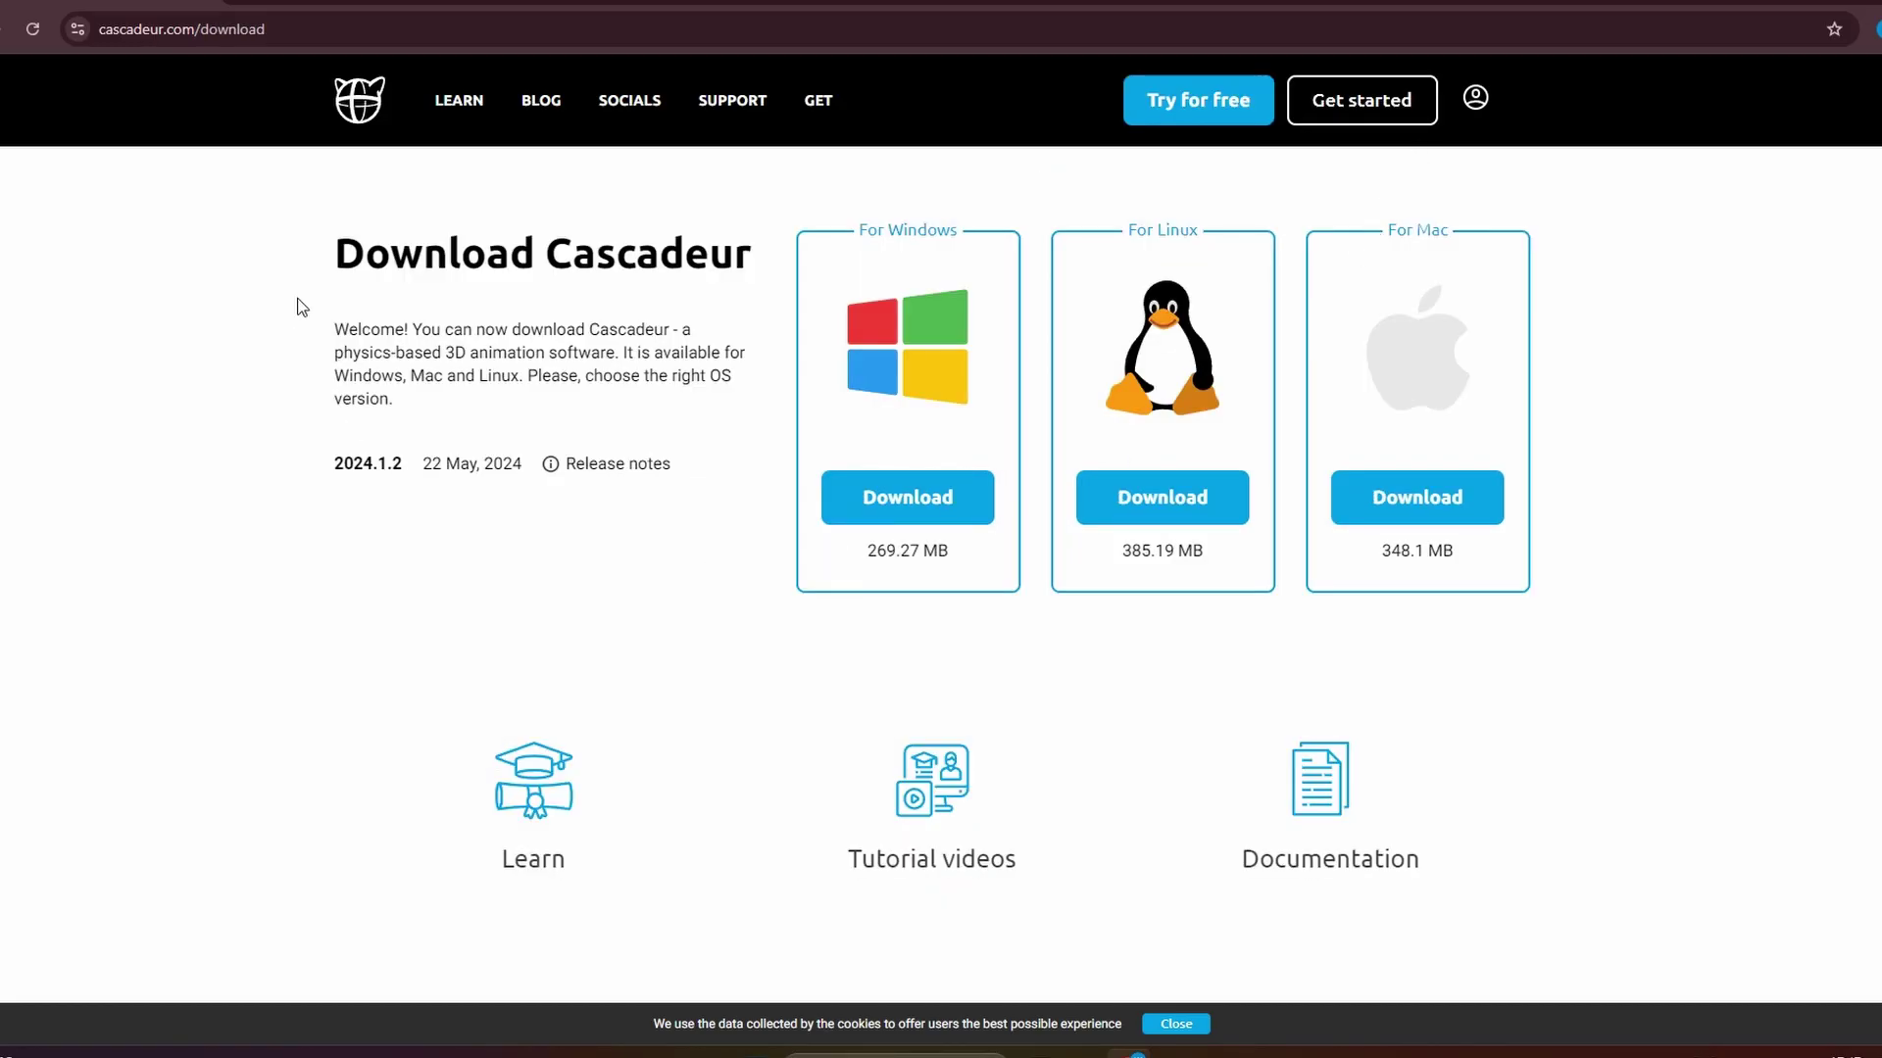
scroll(911, 860, down, 5)
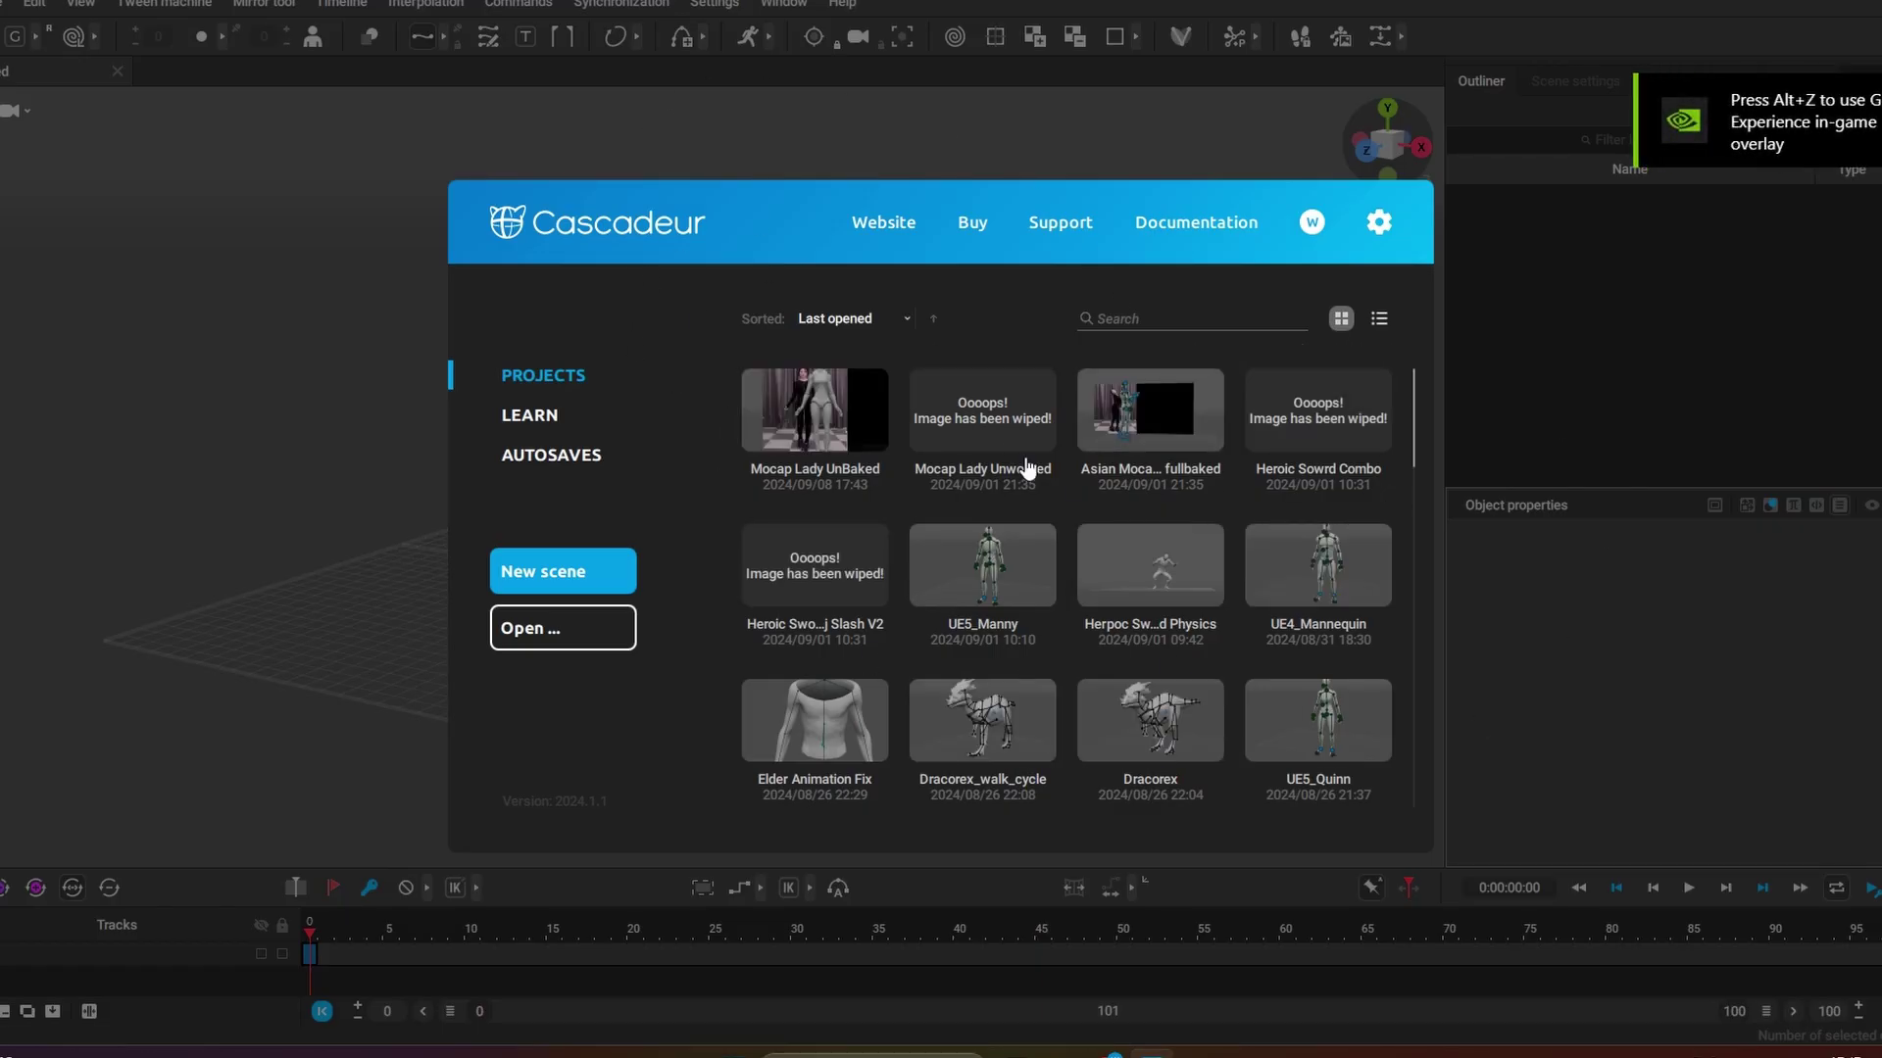
Step: Switch to Cascadeur, browse the sample scenes in its learning section and open the UE5 Manny sample
click(534, 415)
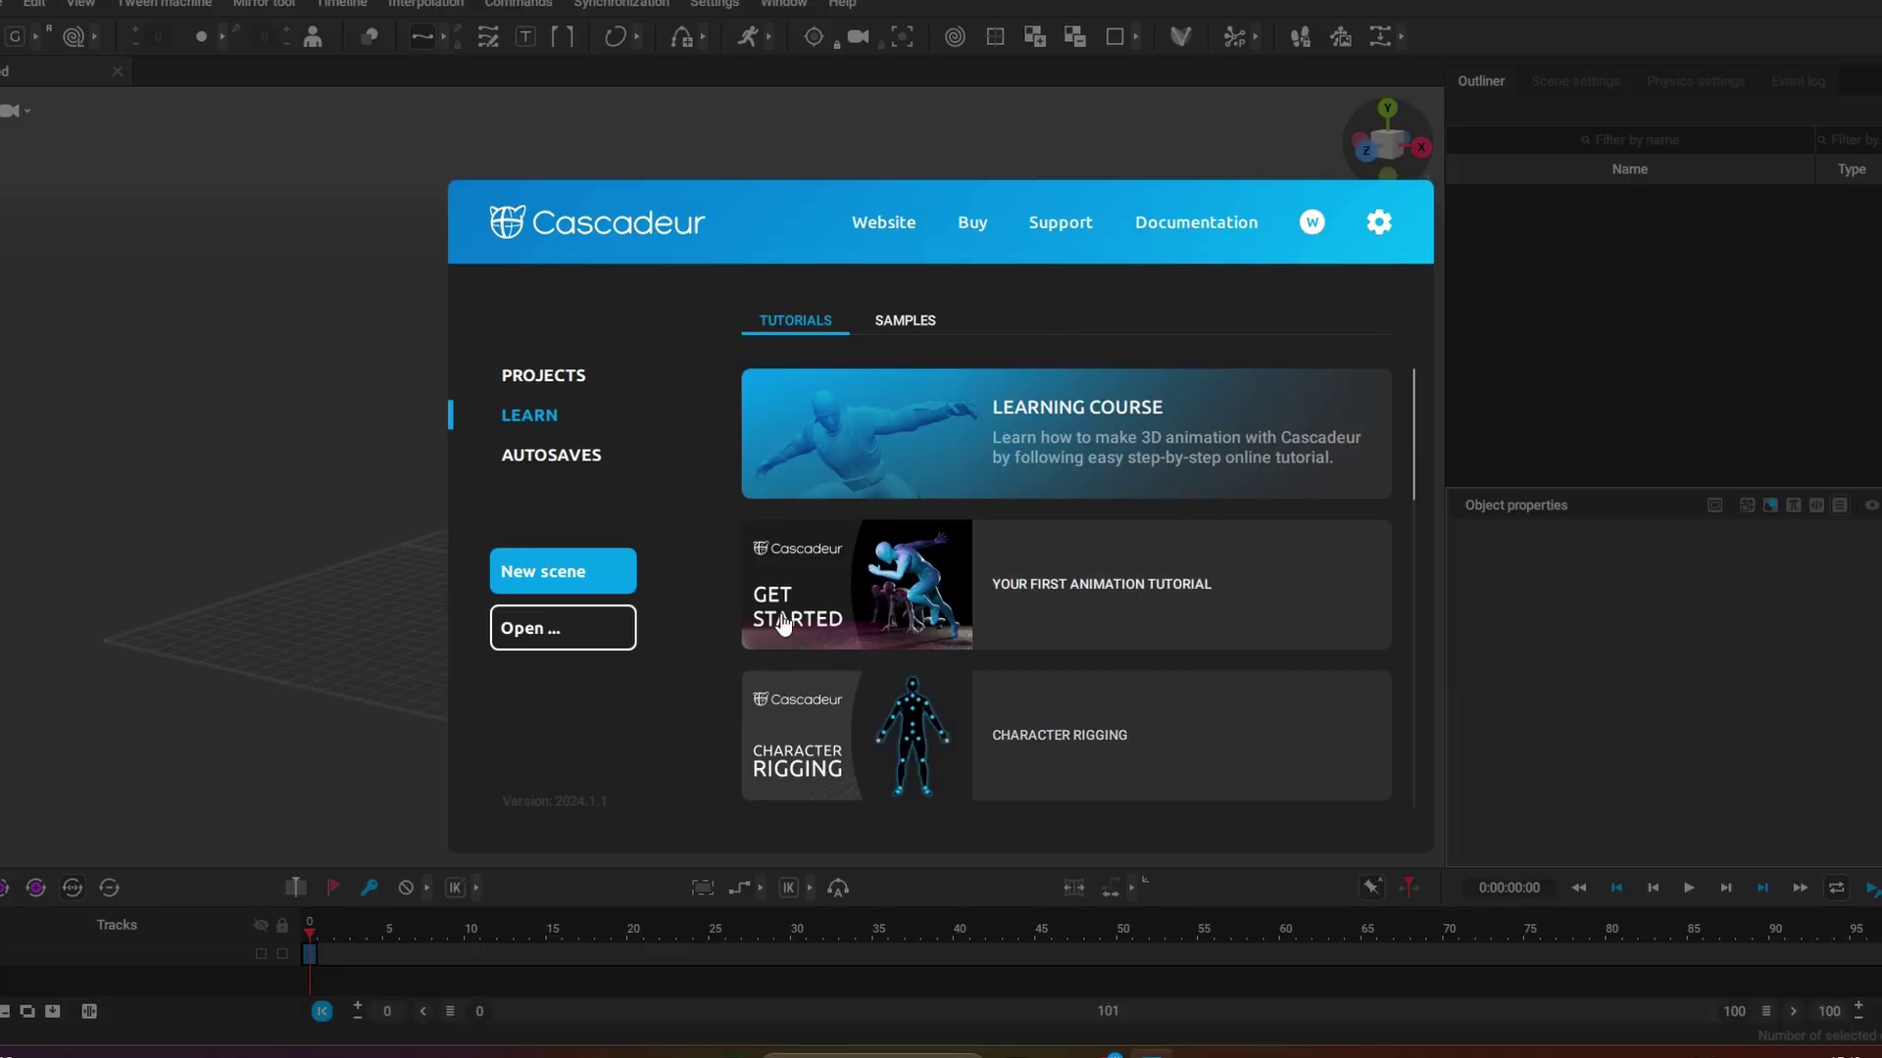
click(902, 324)
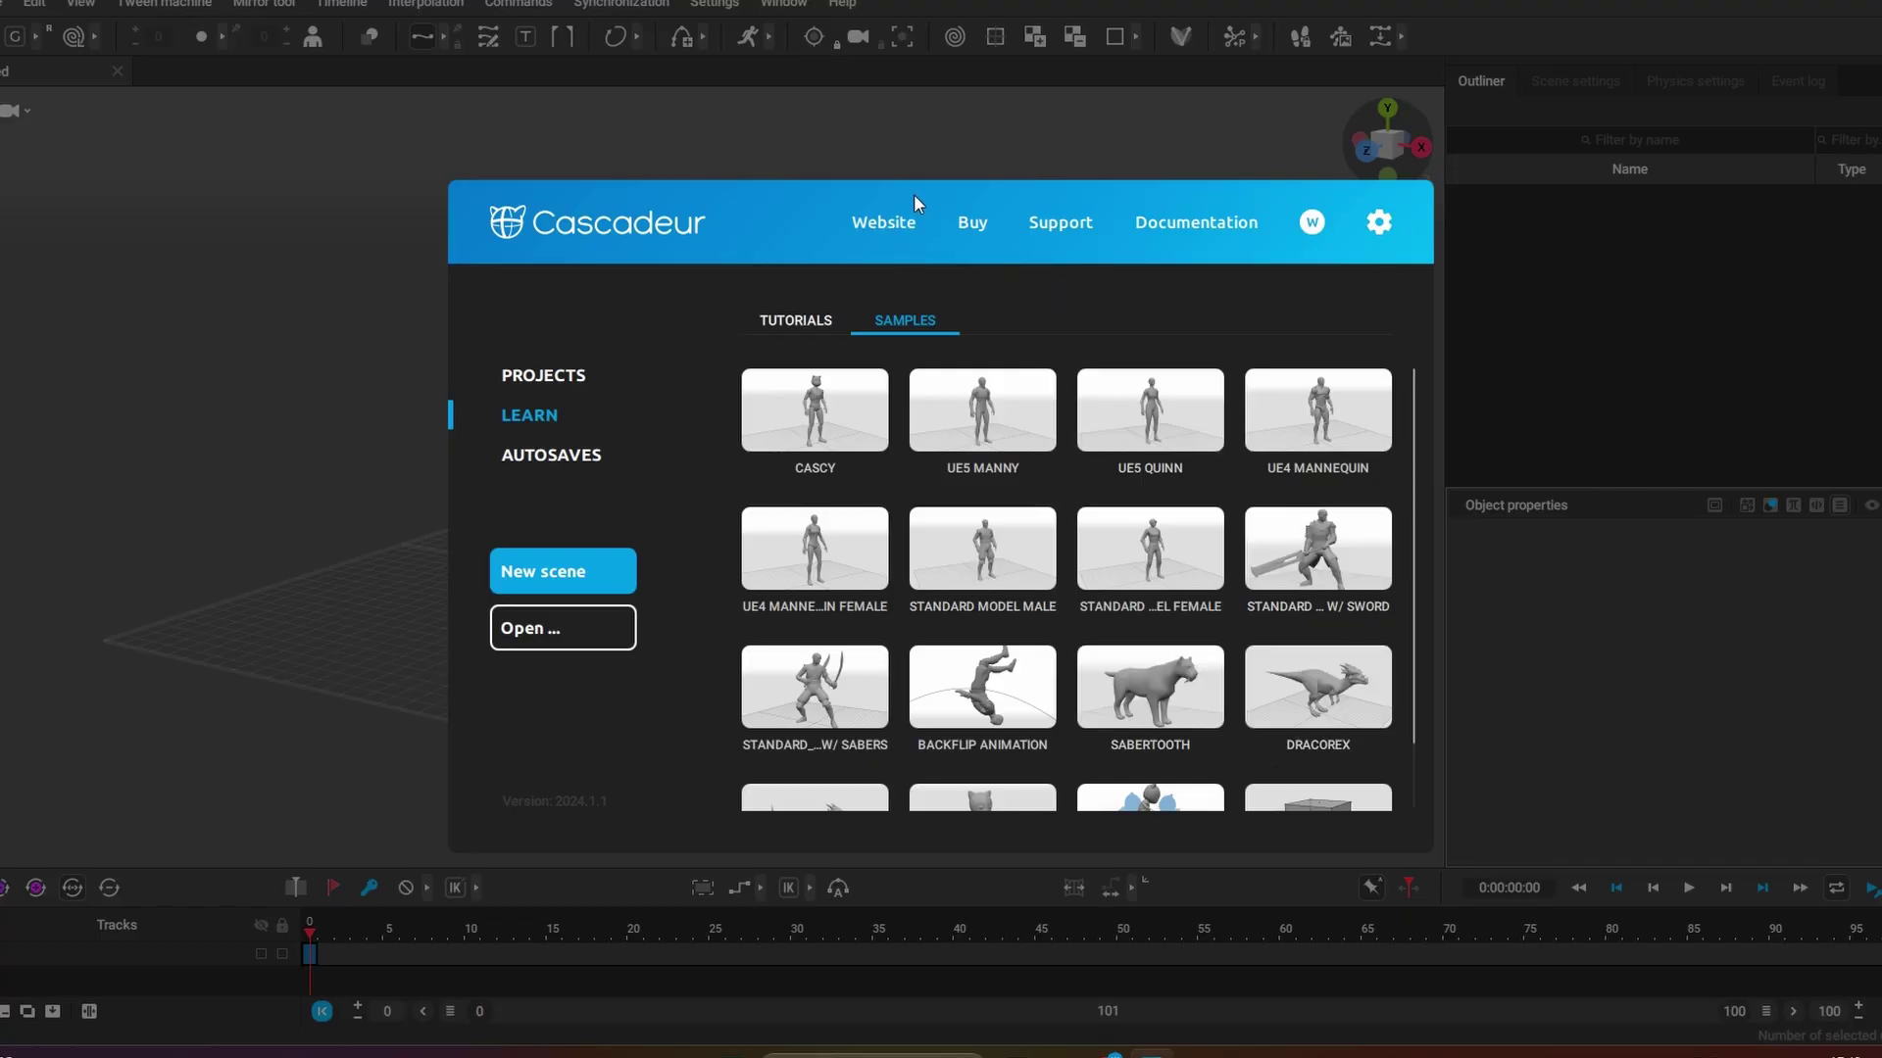
scroll(1234, 642, down, 2)
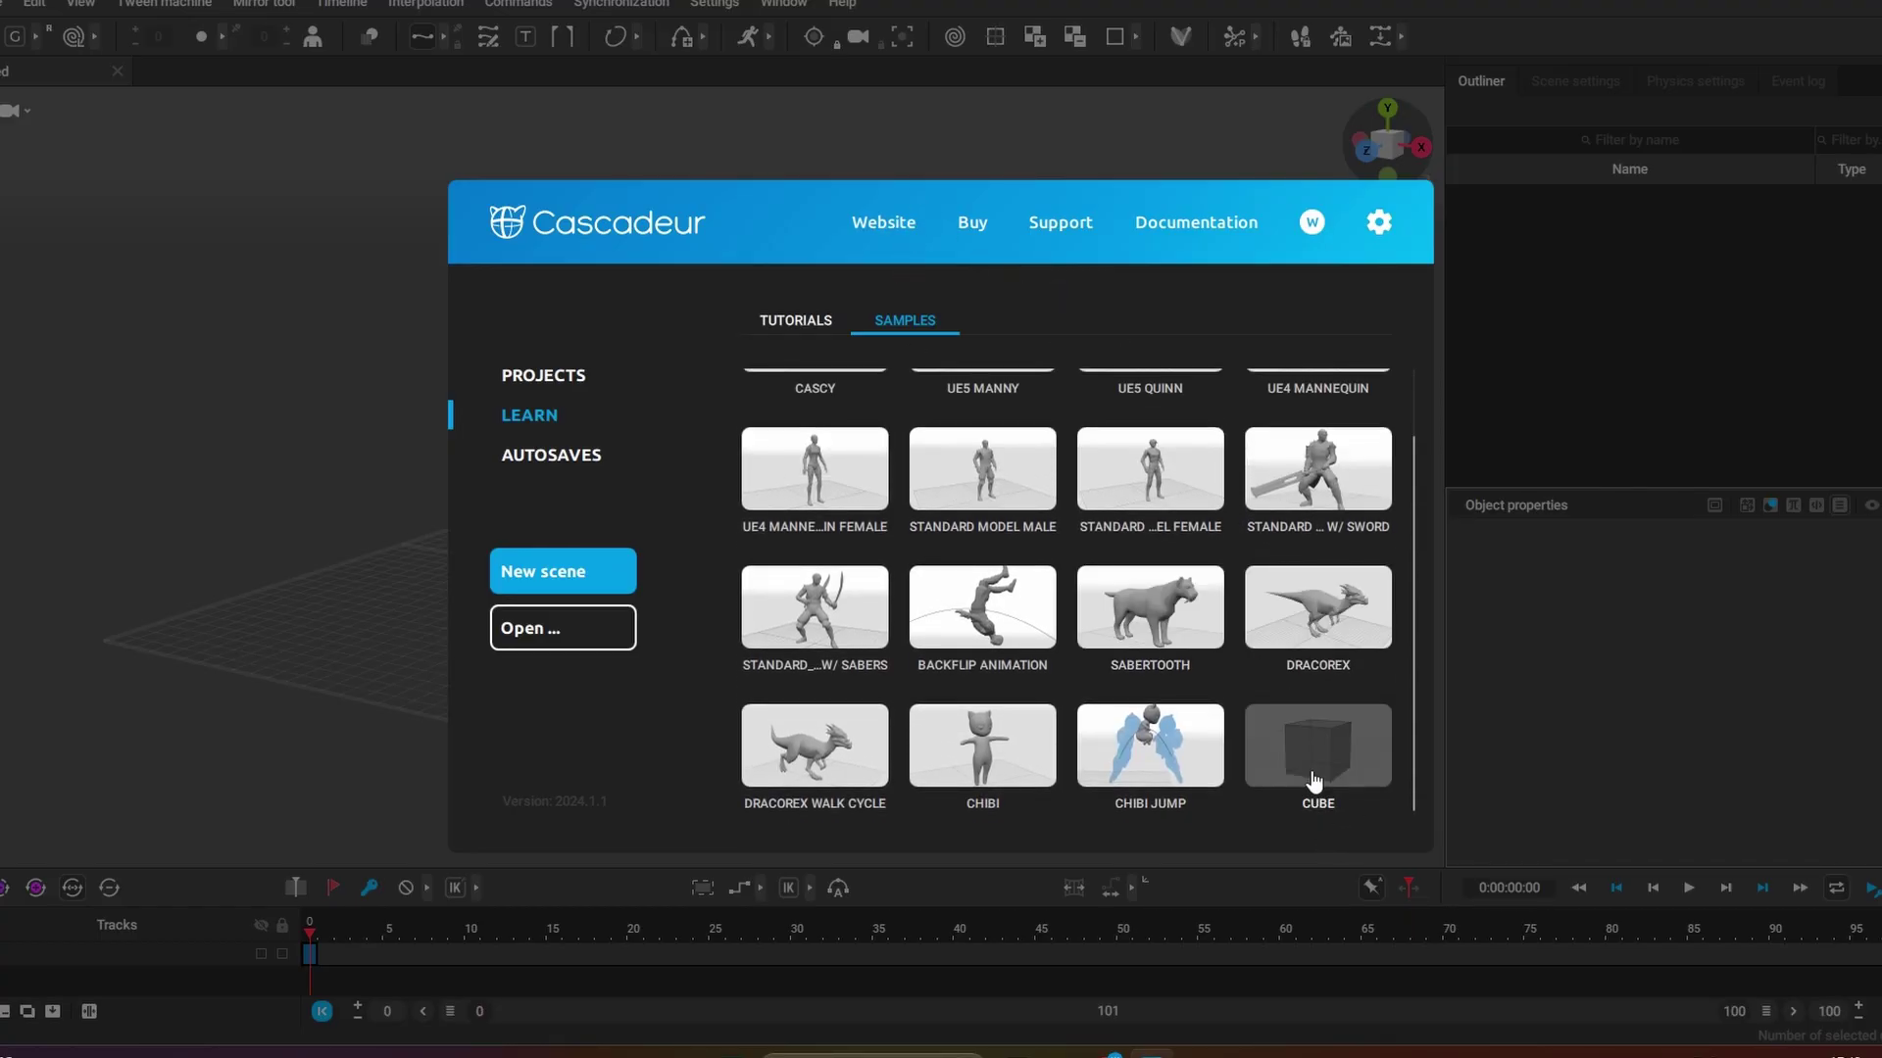
scroll(1357, 707, up, 2)
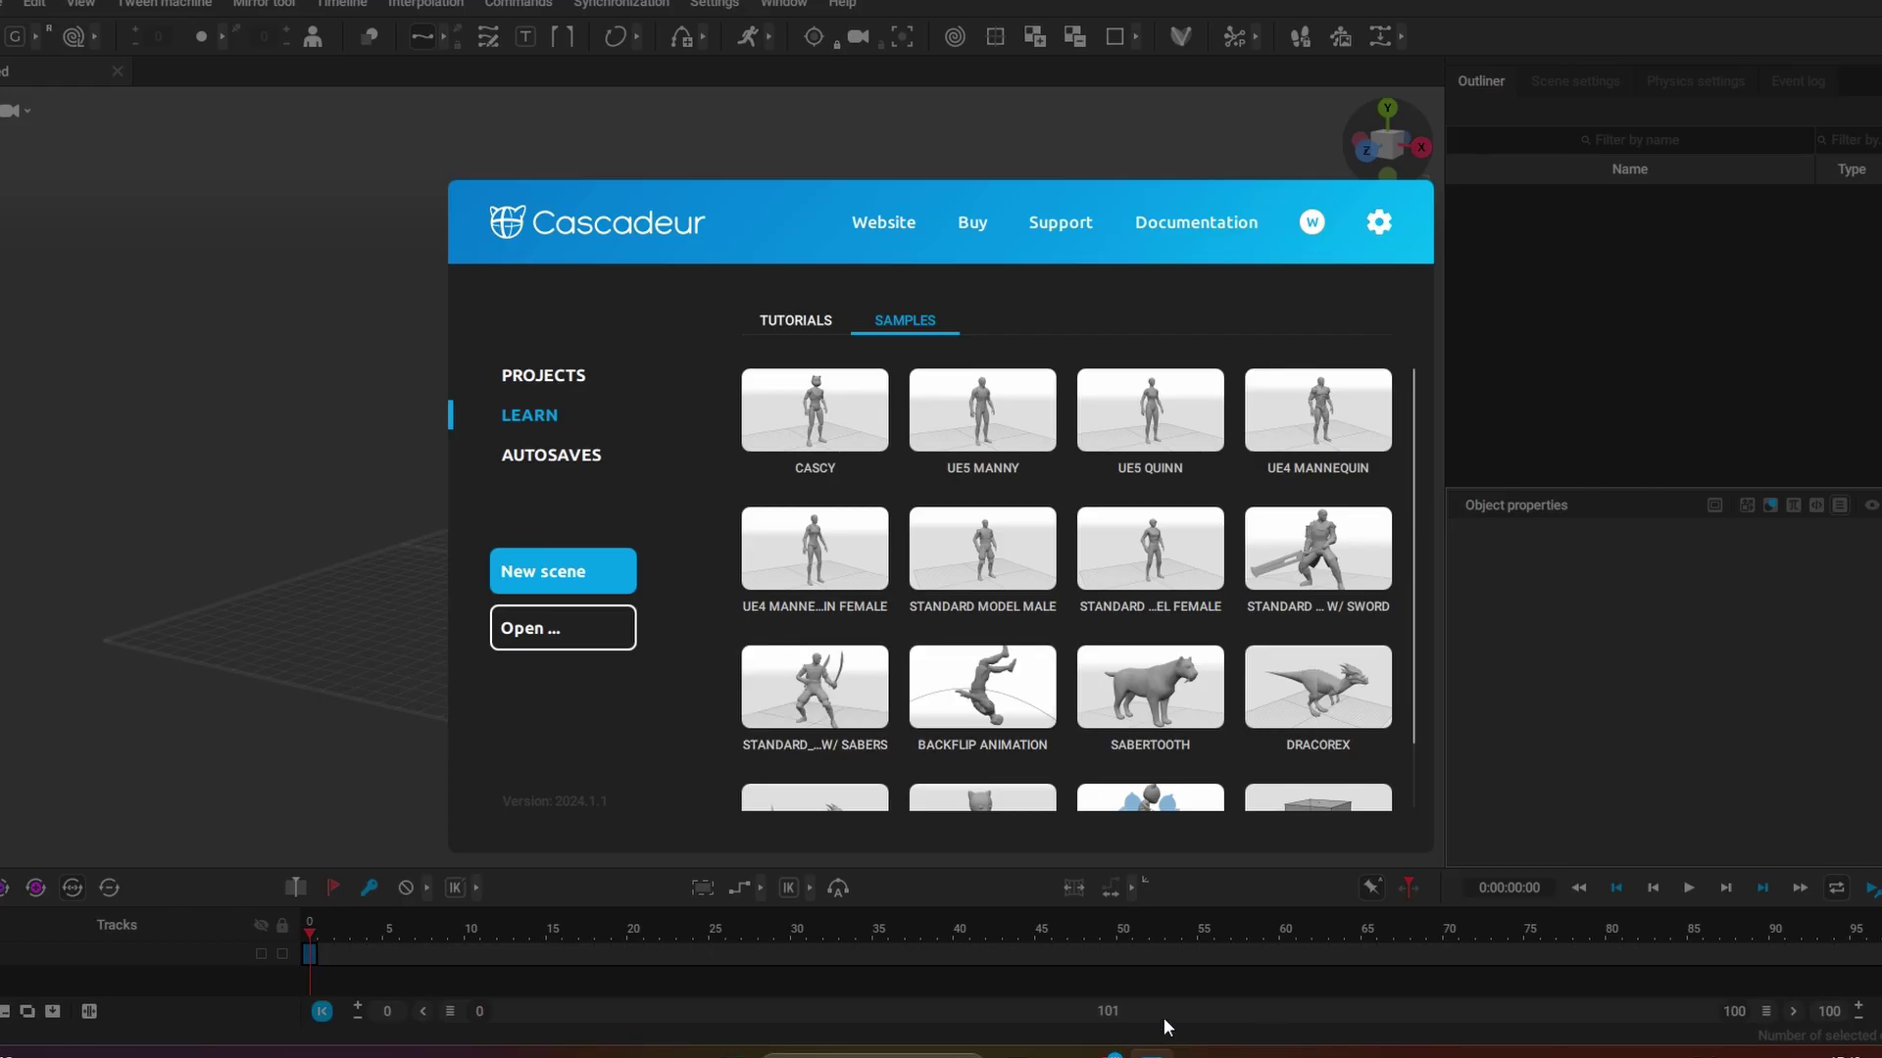
scroll(1177, 621, down, 1)
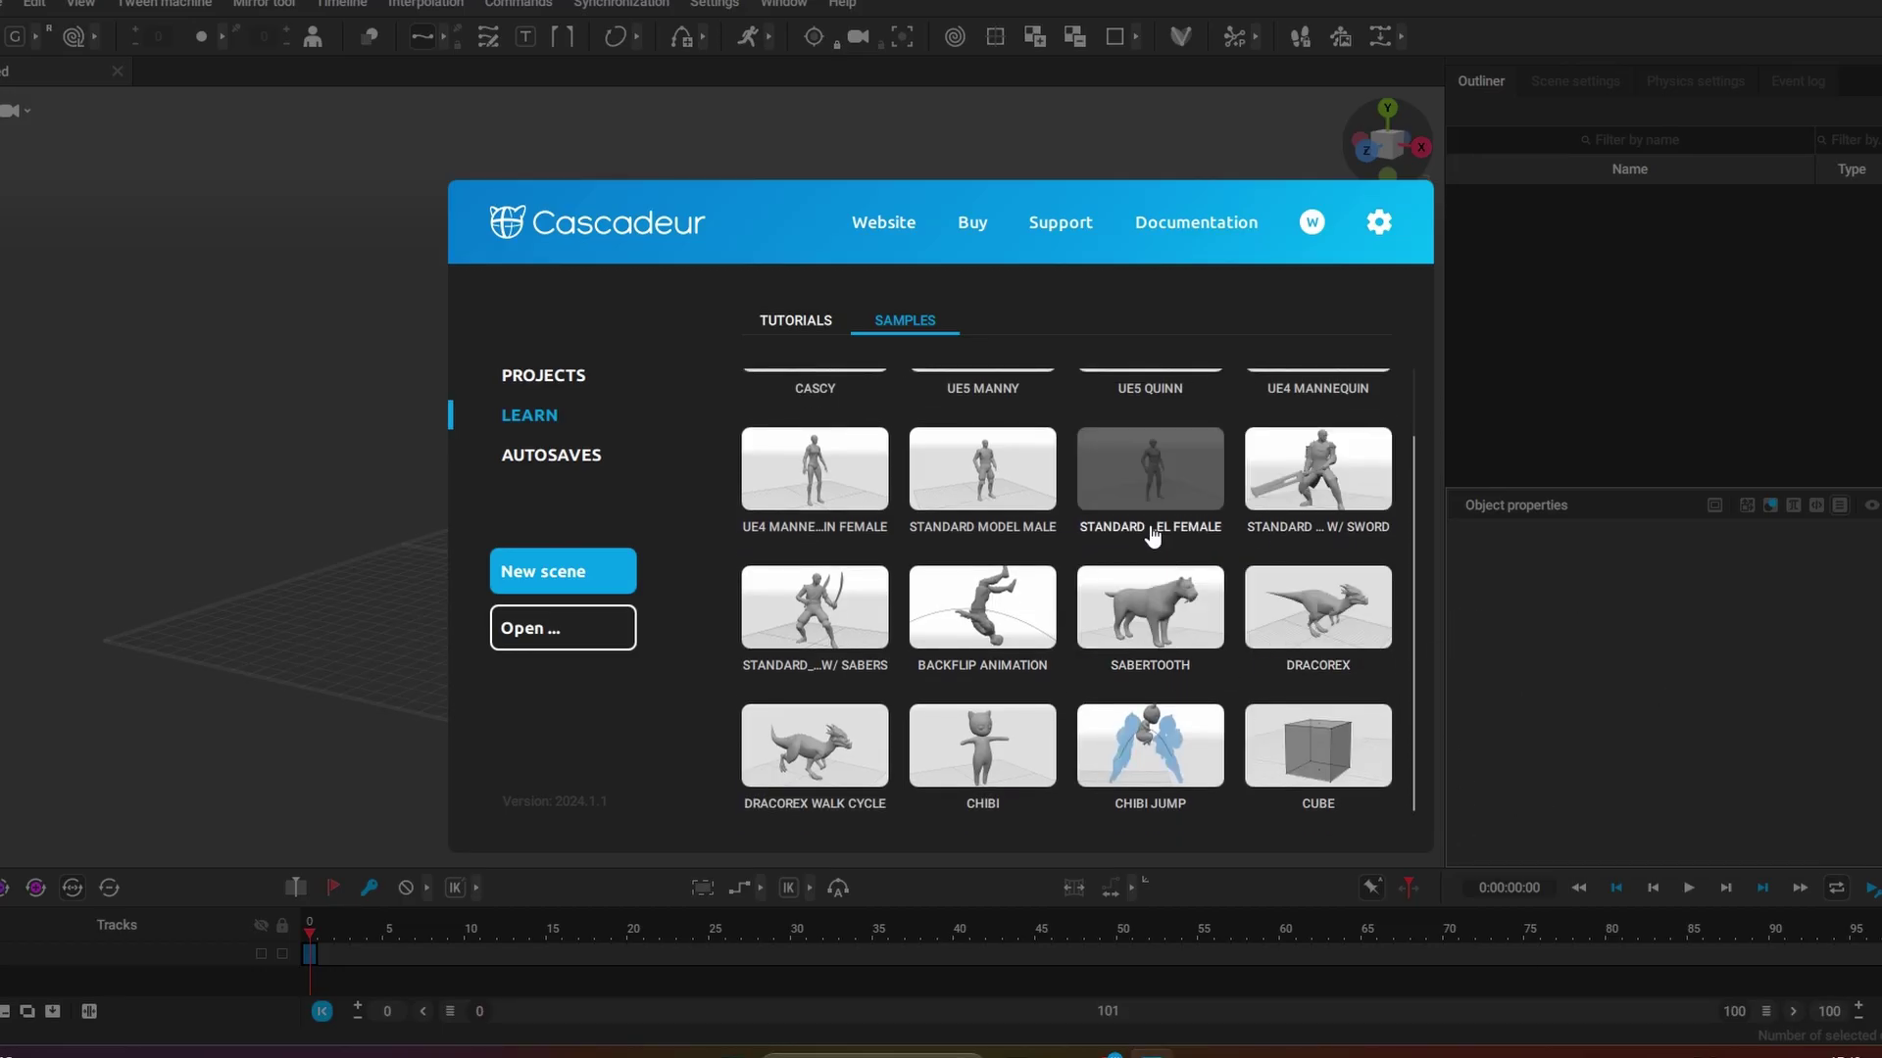
scroll(1152, 534, up, 1)
scroll(980, 549, down, 1)
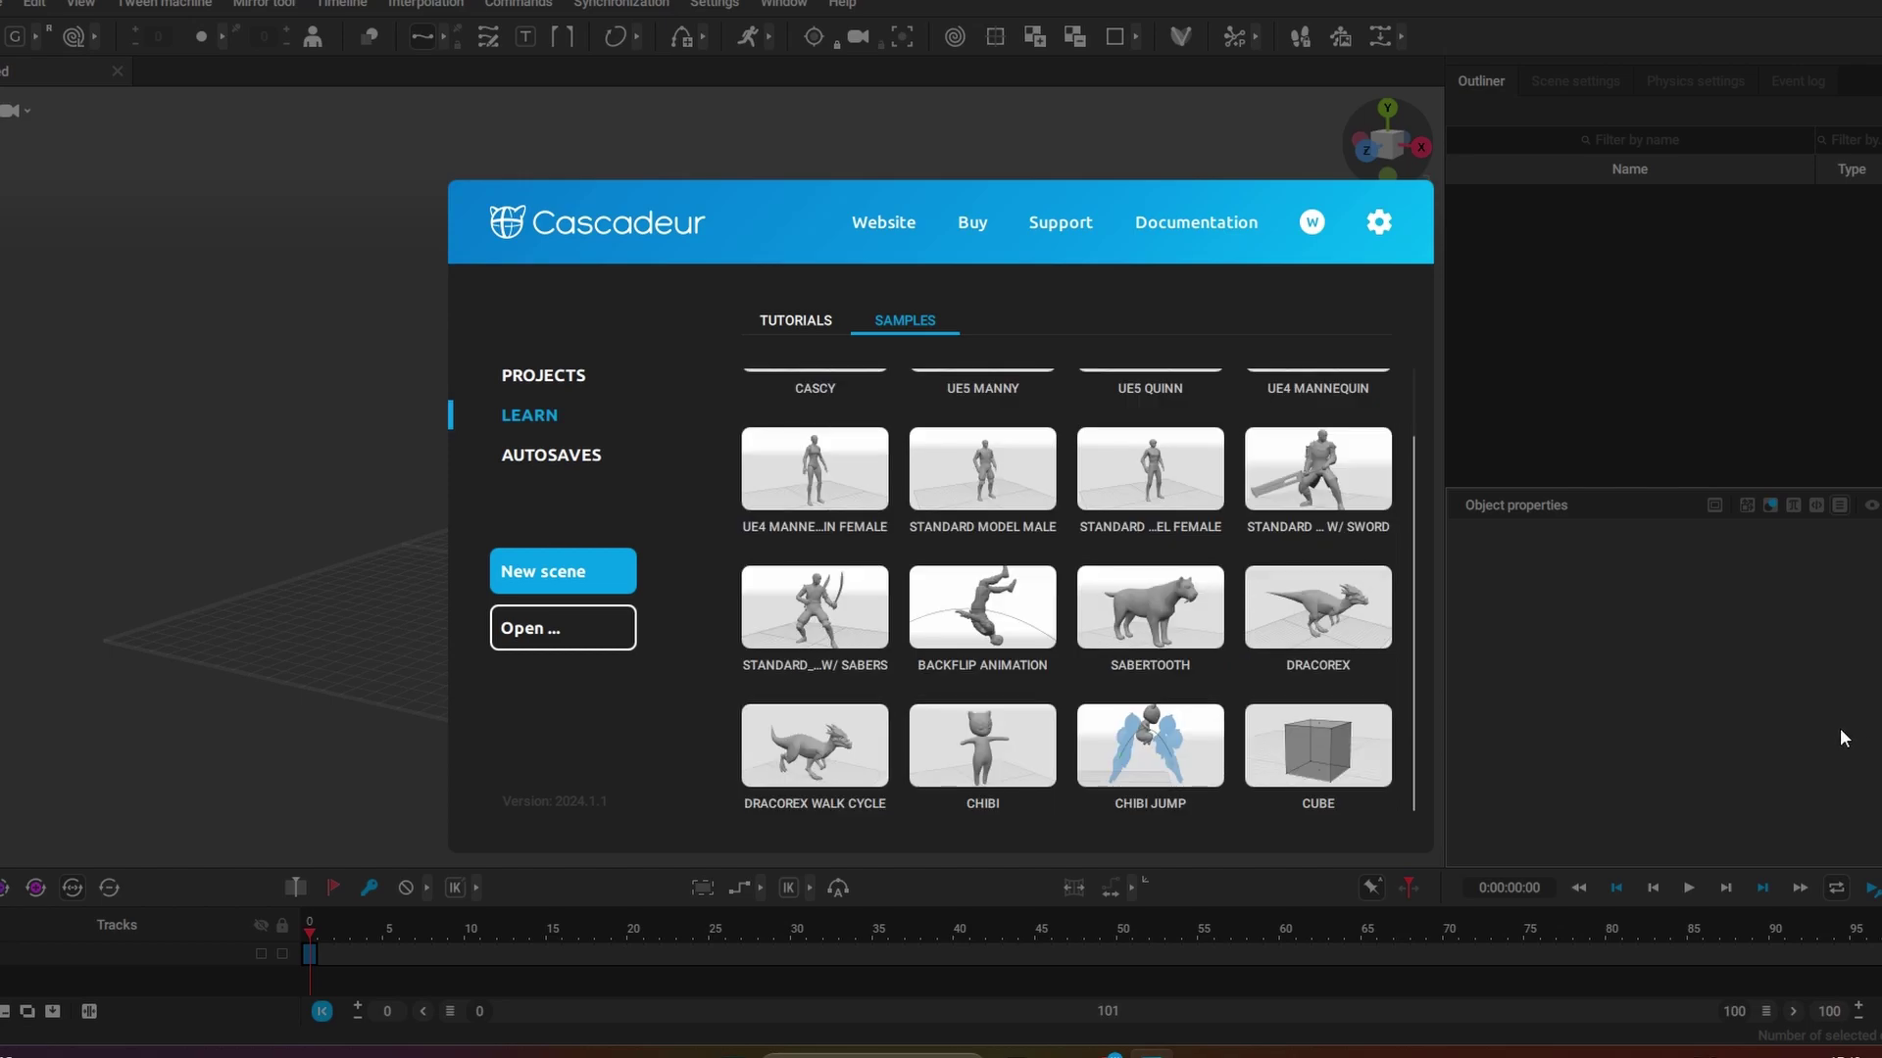
scroll(1328, 676, up, 1)
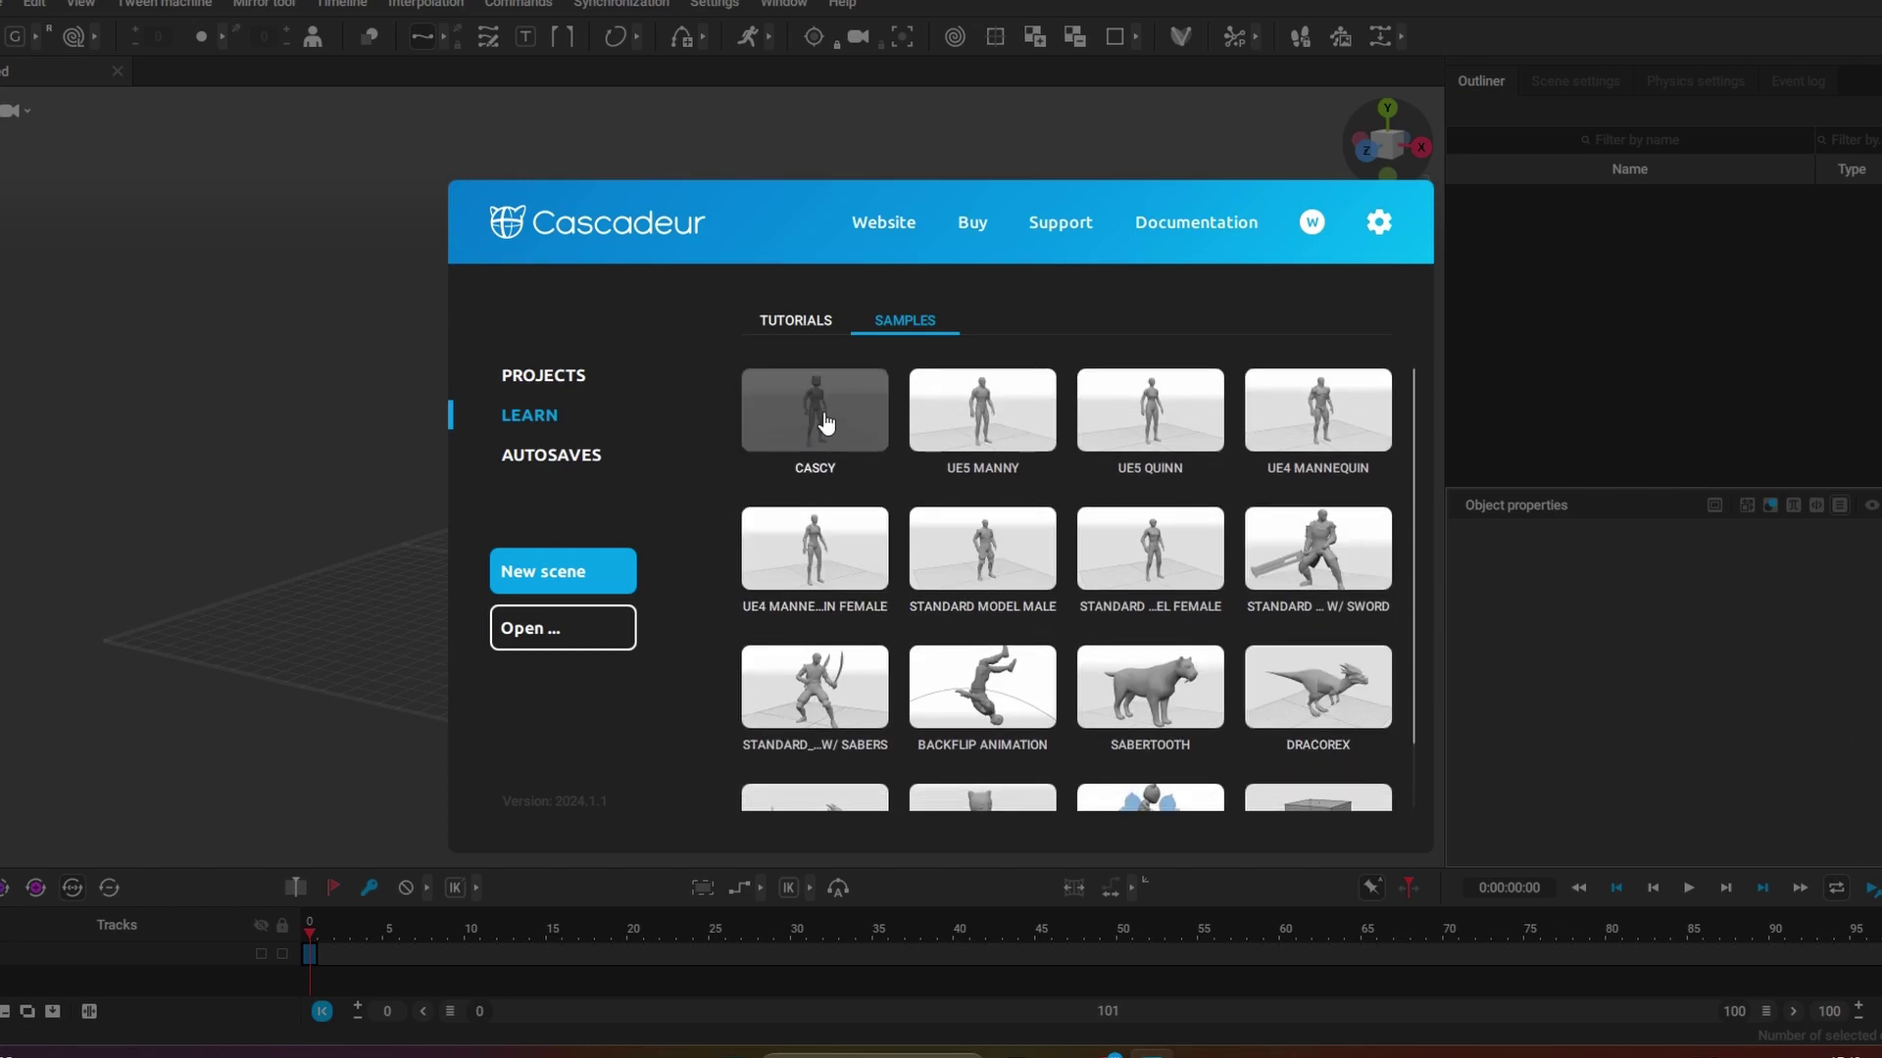
click(1009, 410)
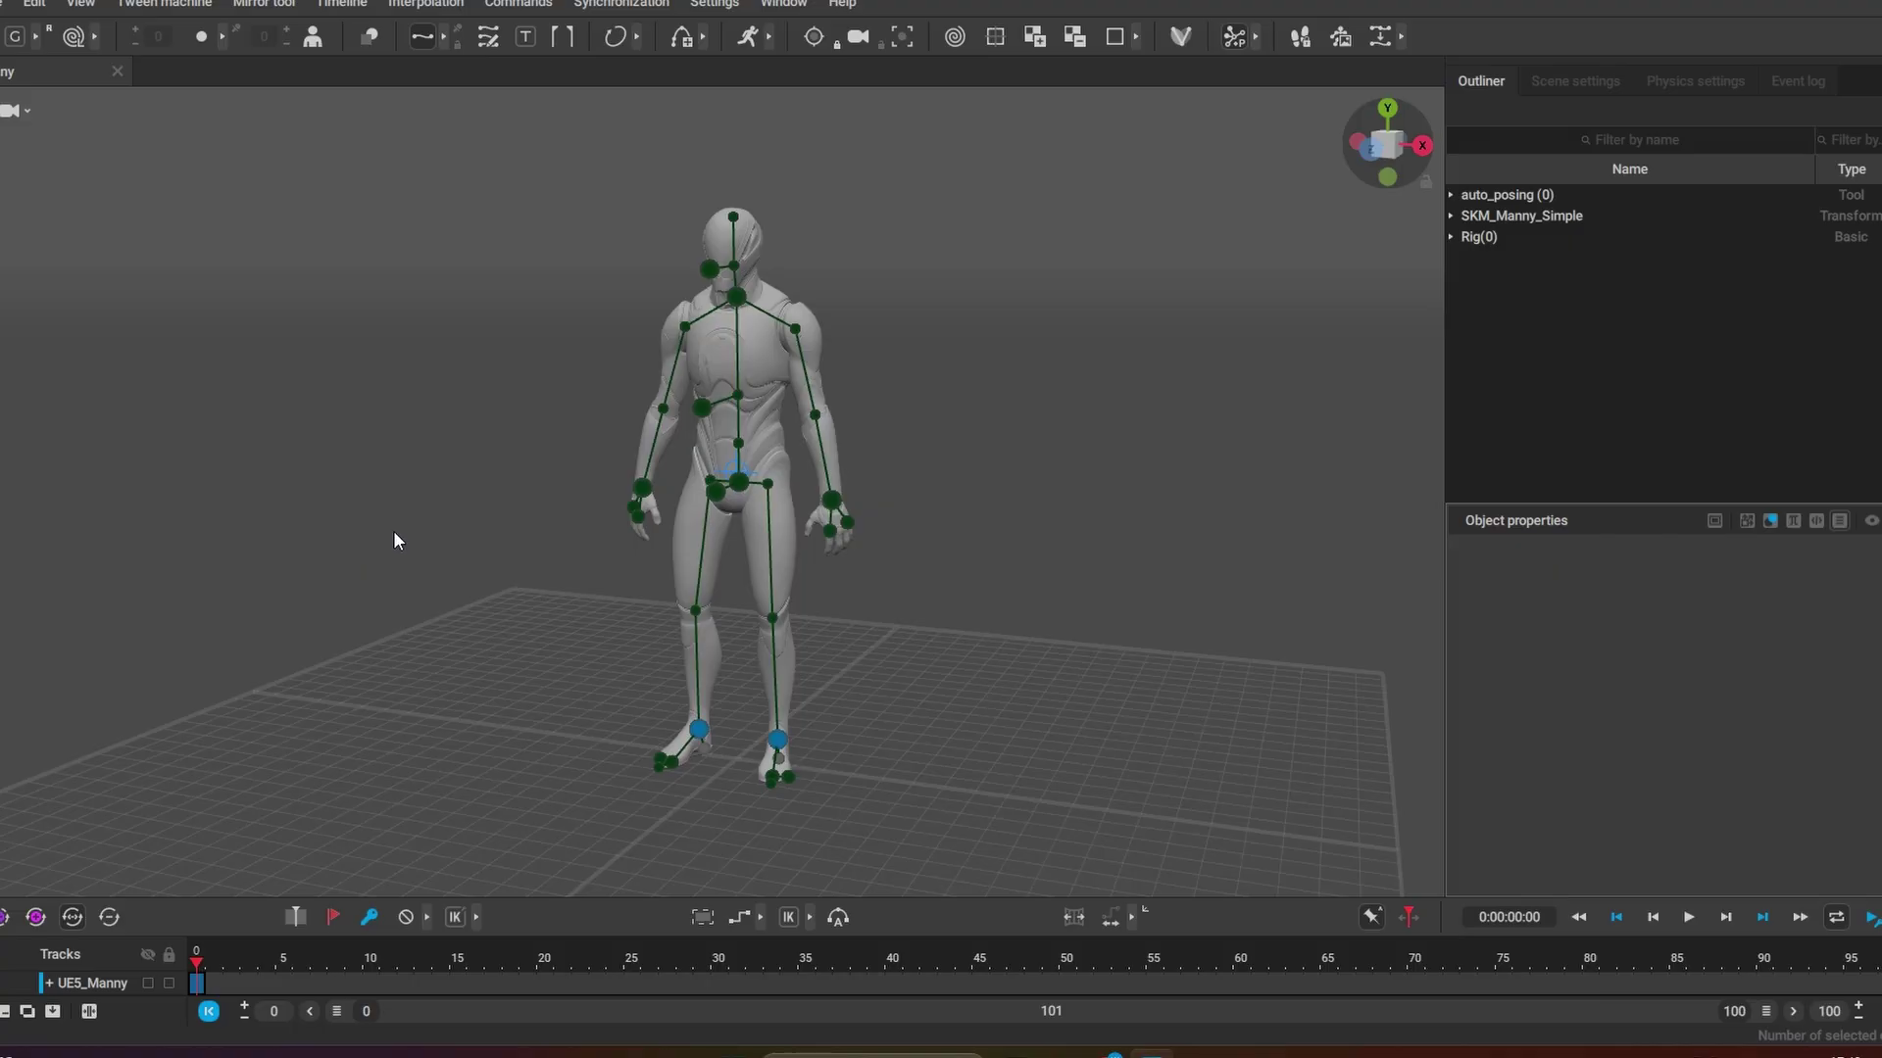
Step: Raise Manny's left hand control point beside the head at about head height, with the elbow bent
right_drag(345, 545, 284, 529)
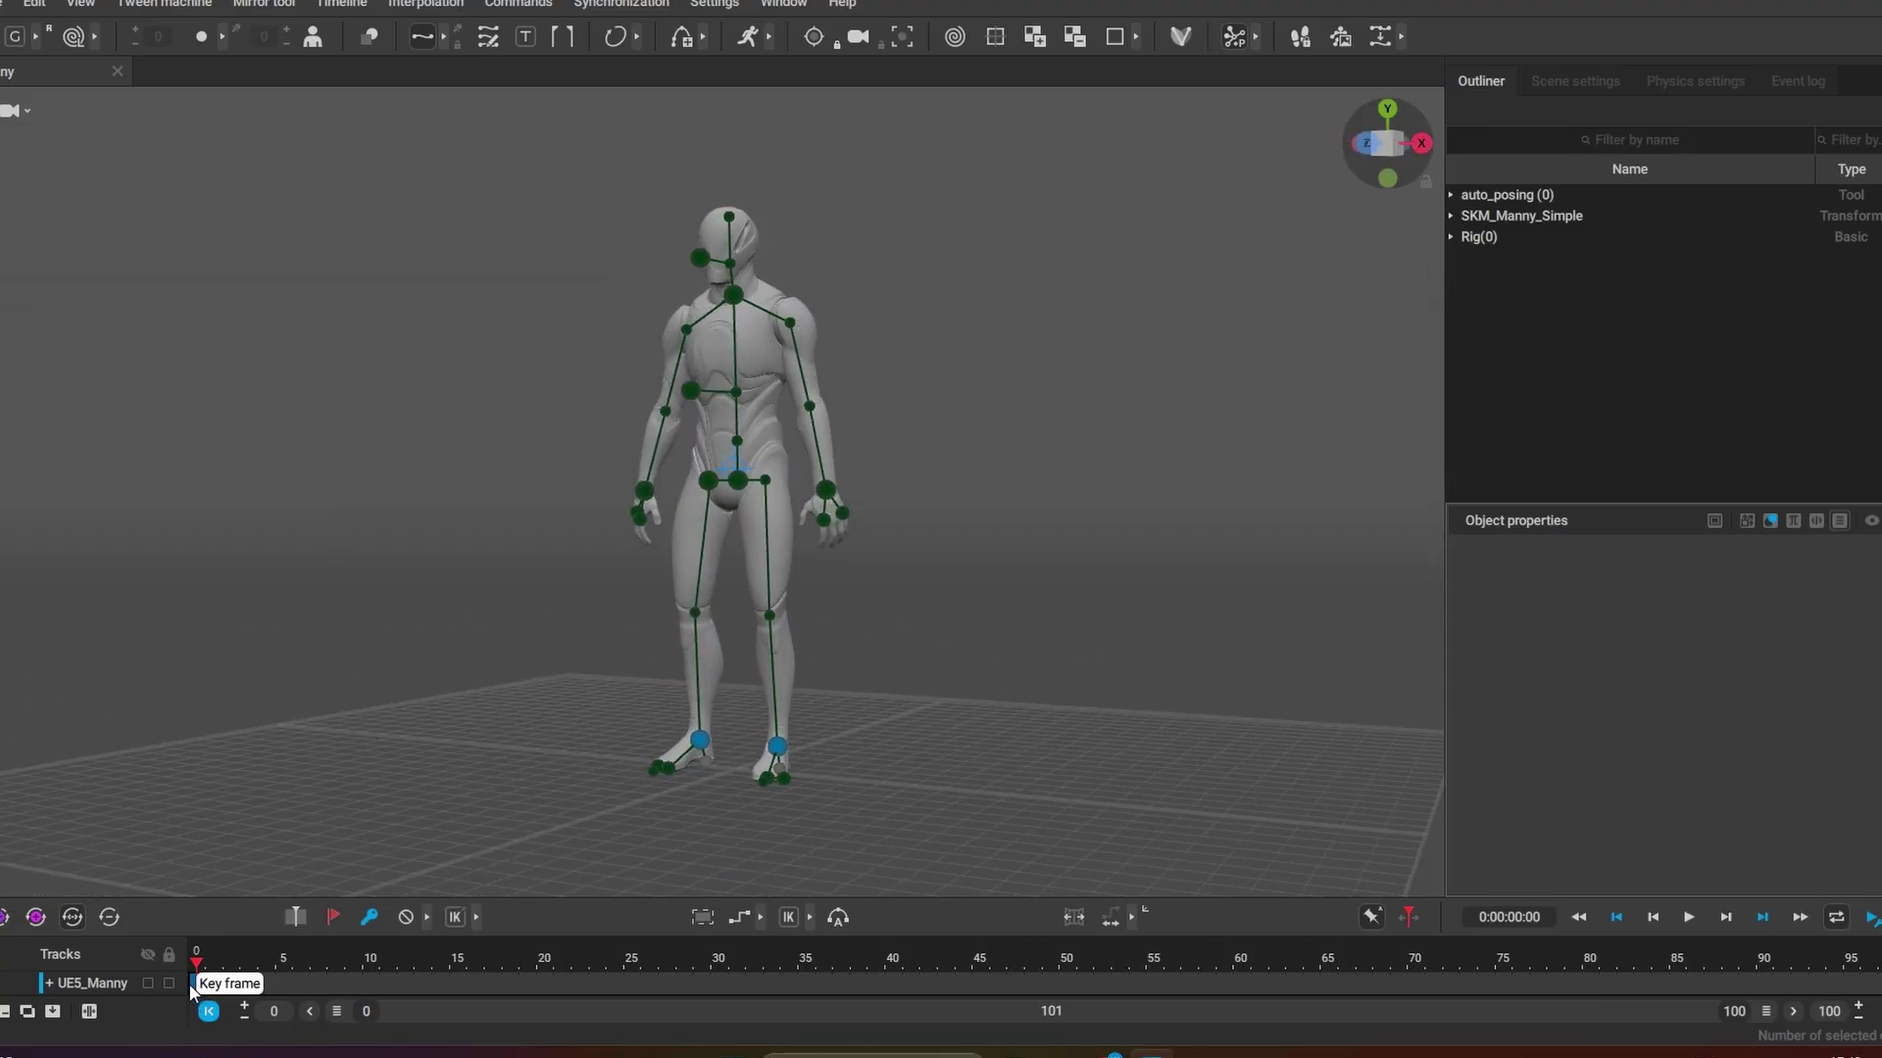
click(193, 985)
click(827, 492)
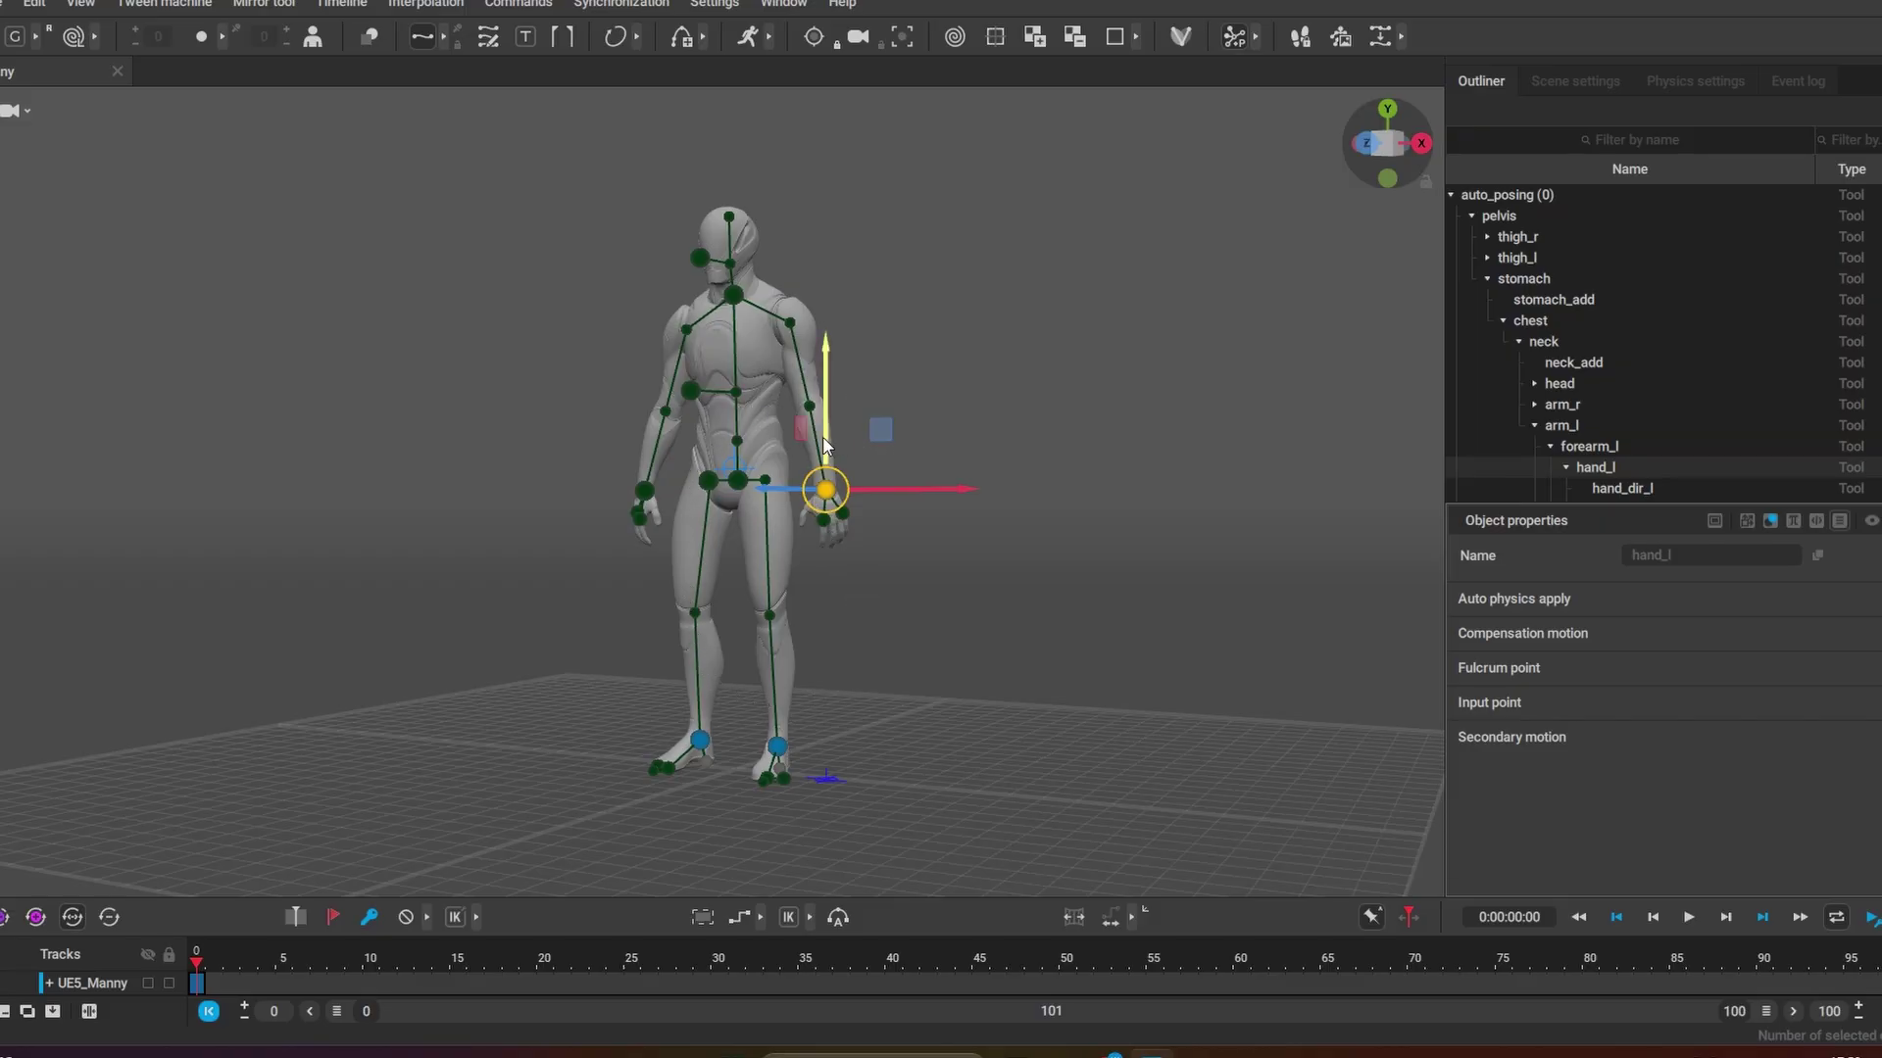
drag(827, 434, 890, 113)
drag(889, 179, 866, 254)
Step: Adjust the head direction controller and move the chest direction controller down and toward Manny's left to bend and twist the torso
click(723, 269)
mouse_move(723, 266)
mouse_down()
mouse_move(706, 256)
mouse_move(749, 257)
mouse_move(718, 260)
mouse_up()
click(724, 395)
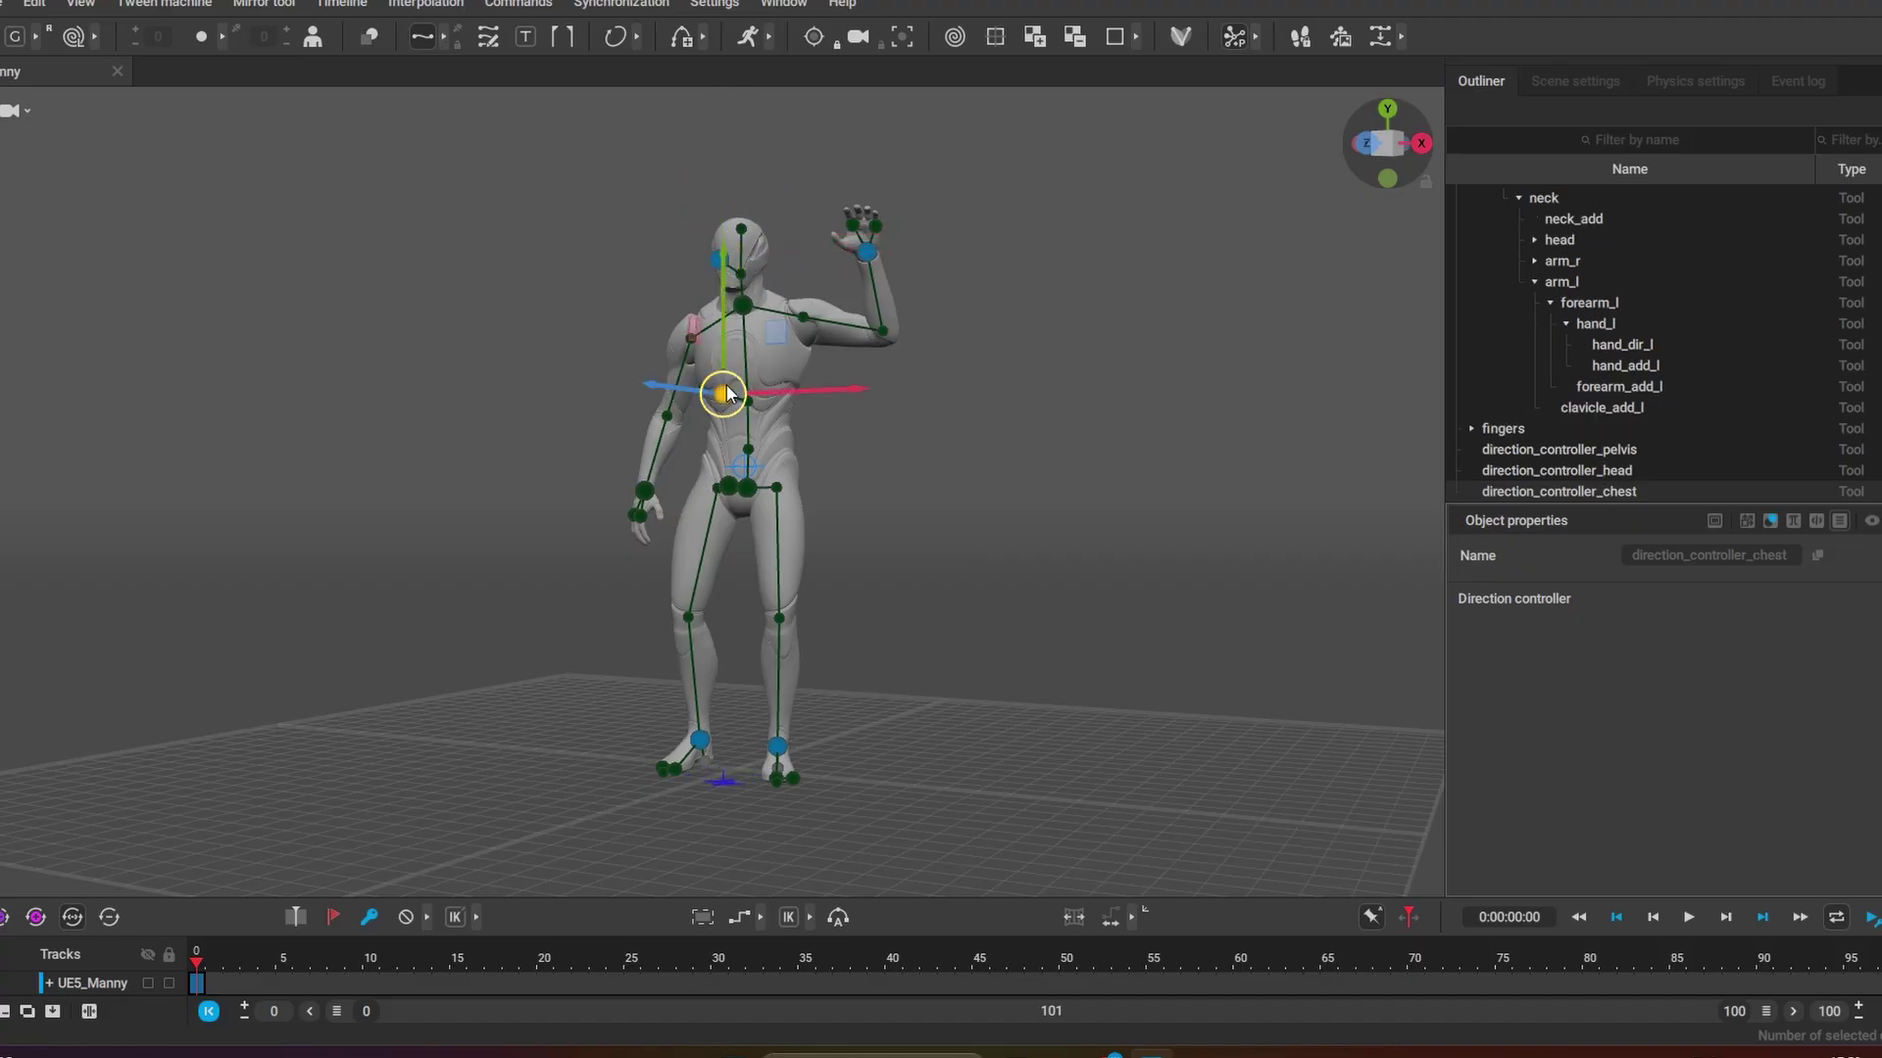
mouse_move(723, 397)
mouse_down()
mouse_move(656, 422)
mouse_move(644, 455)
mouse_move(827, 451)
mouse_move(866, 480)
mouse_move(820, 514)
mouse_move(785, 461)
mouse_move(705, 420)
mouse_up()
drag(615, 416, 797, 464)
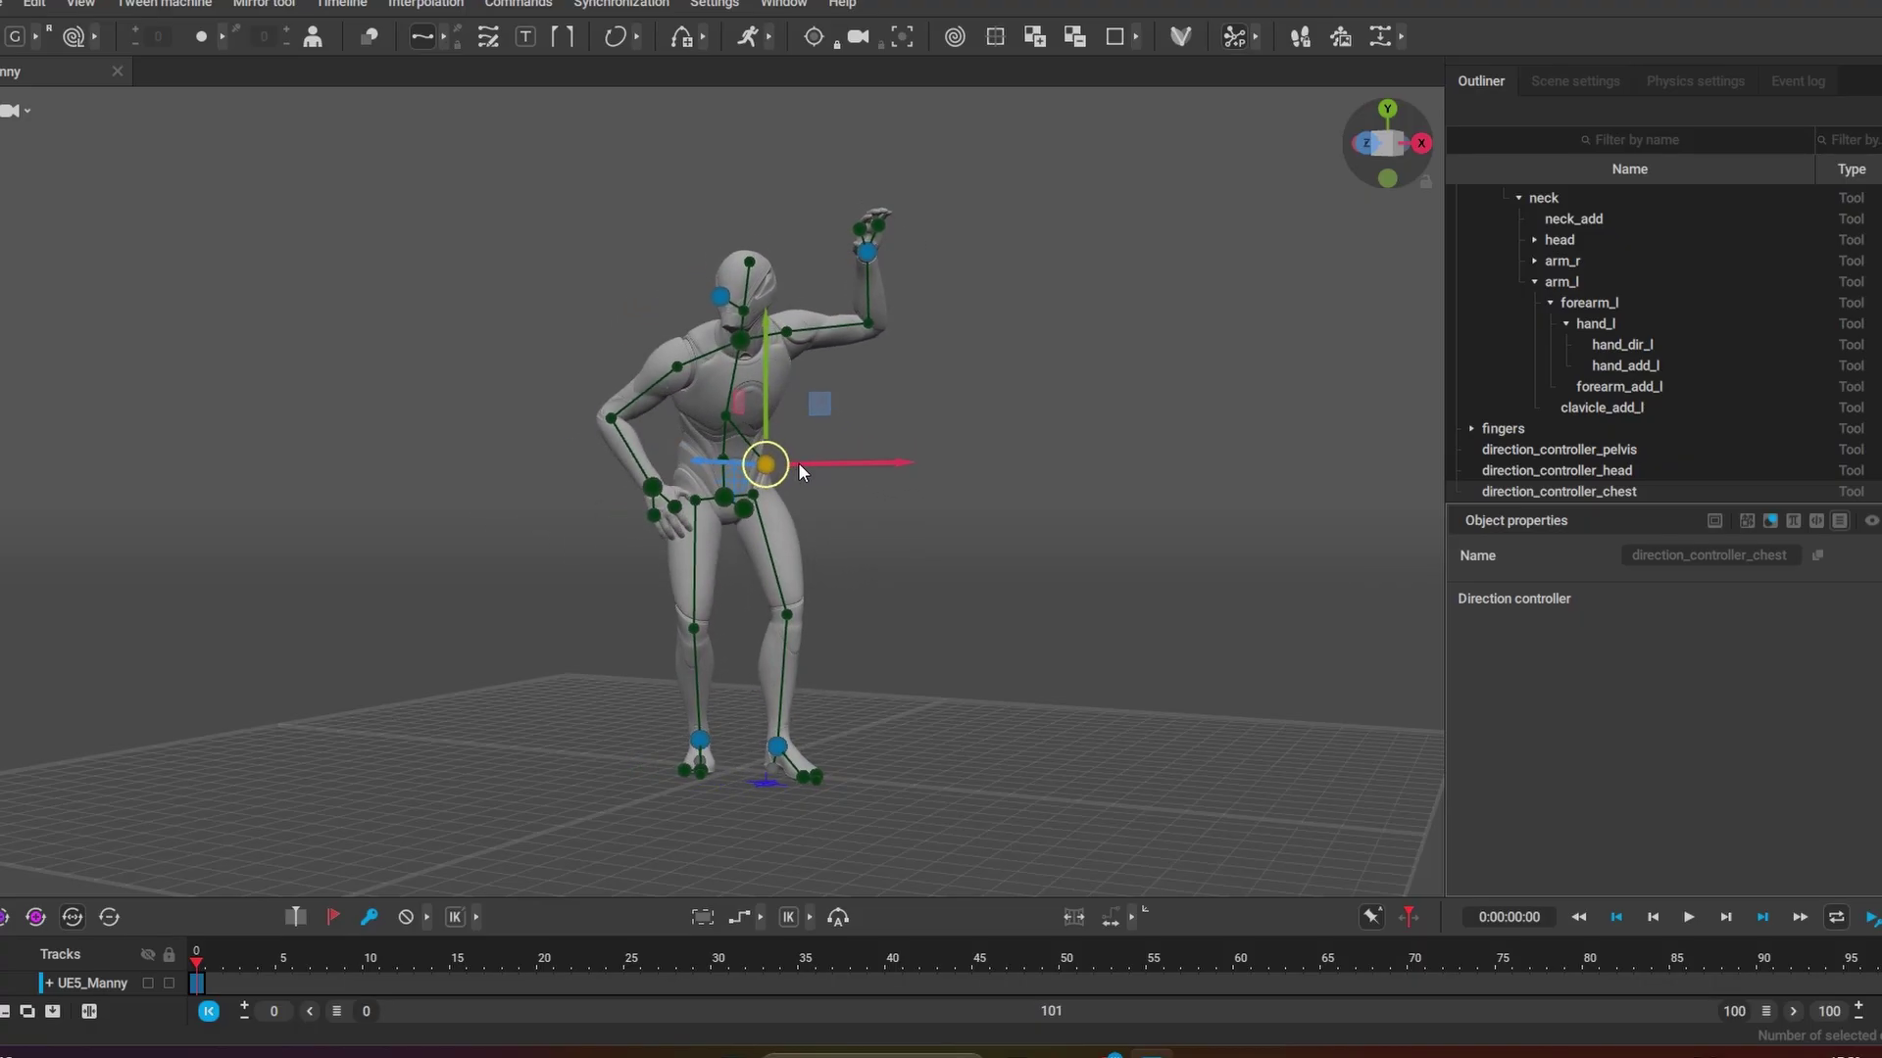
Step: Check the head direction controller and nudge Manny's left forearm control point slightly outward and down
click(720, 298)
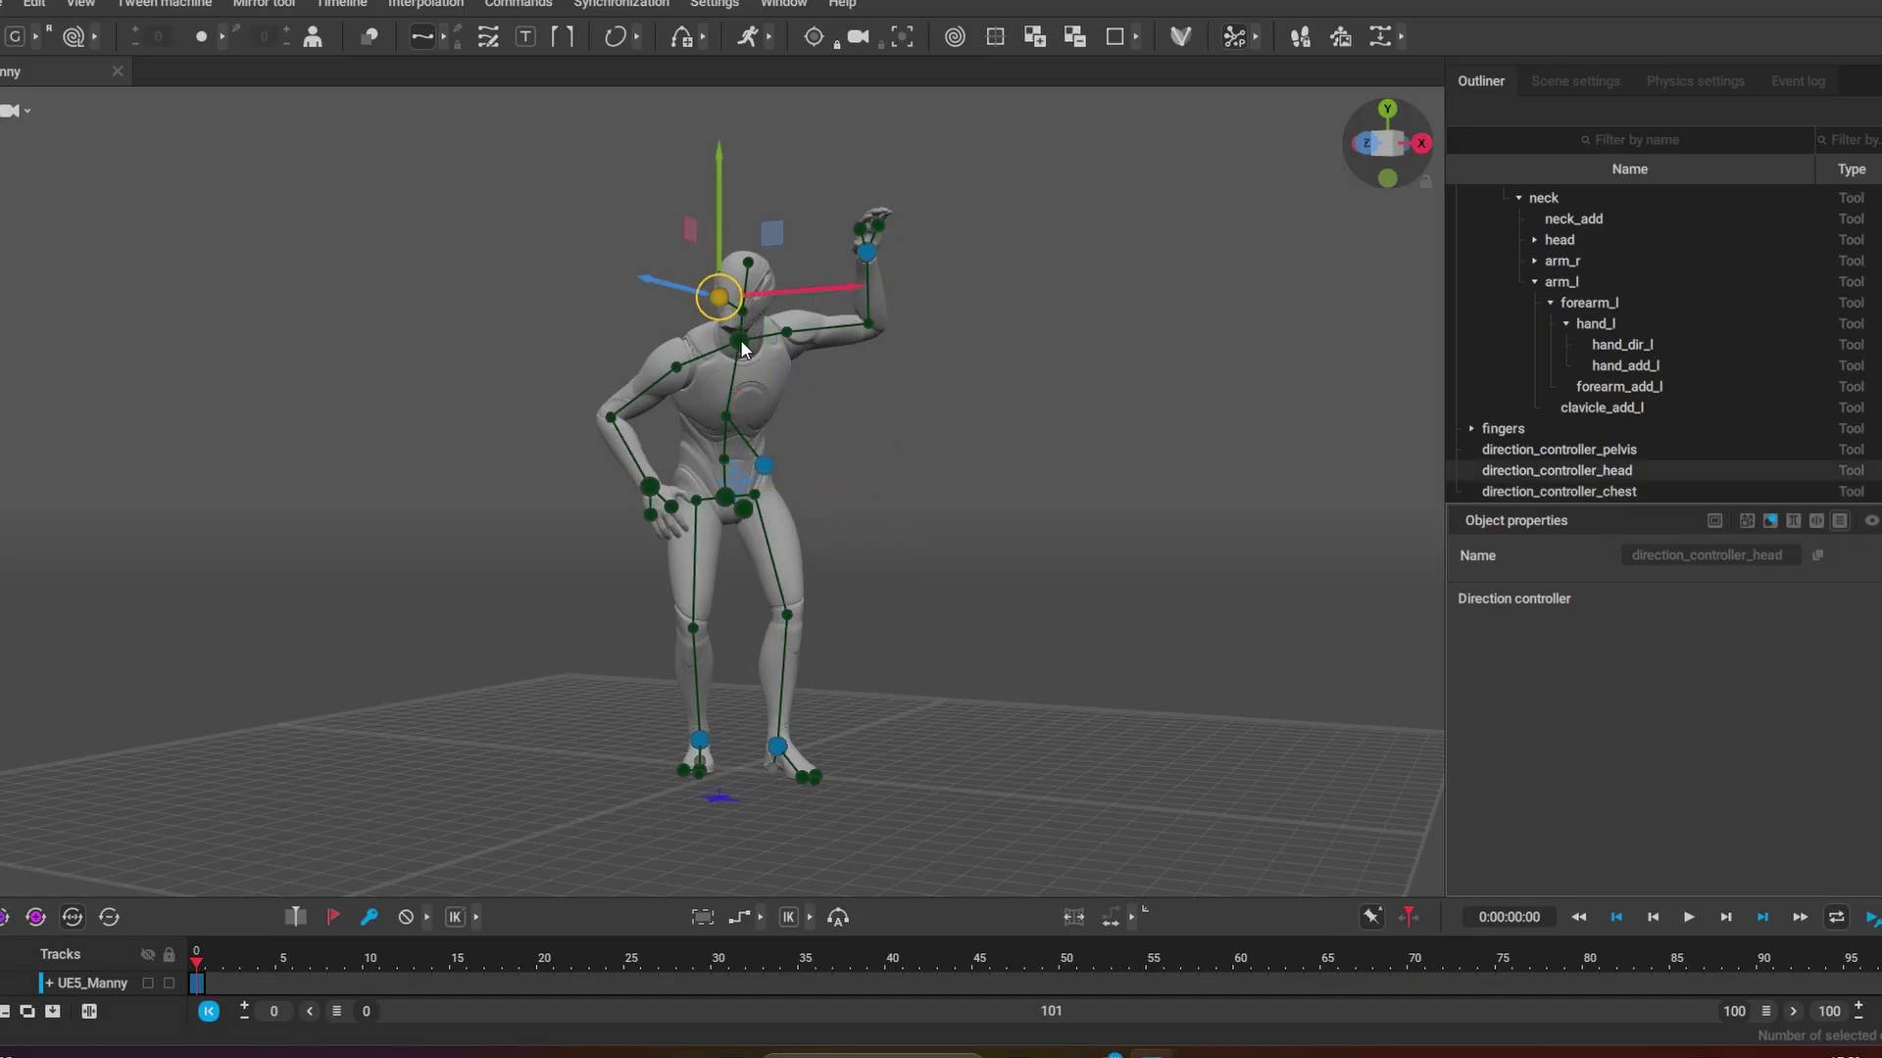
click(868, 323)
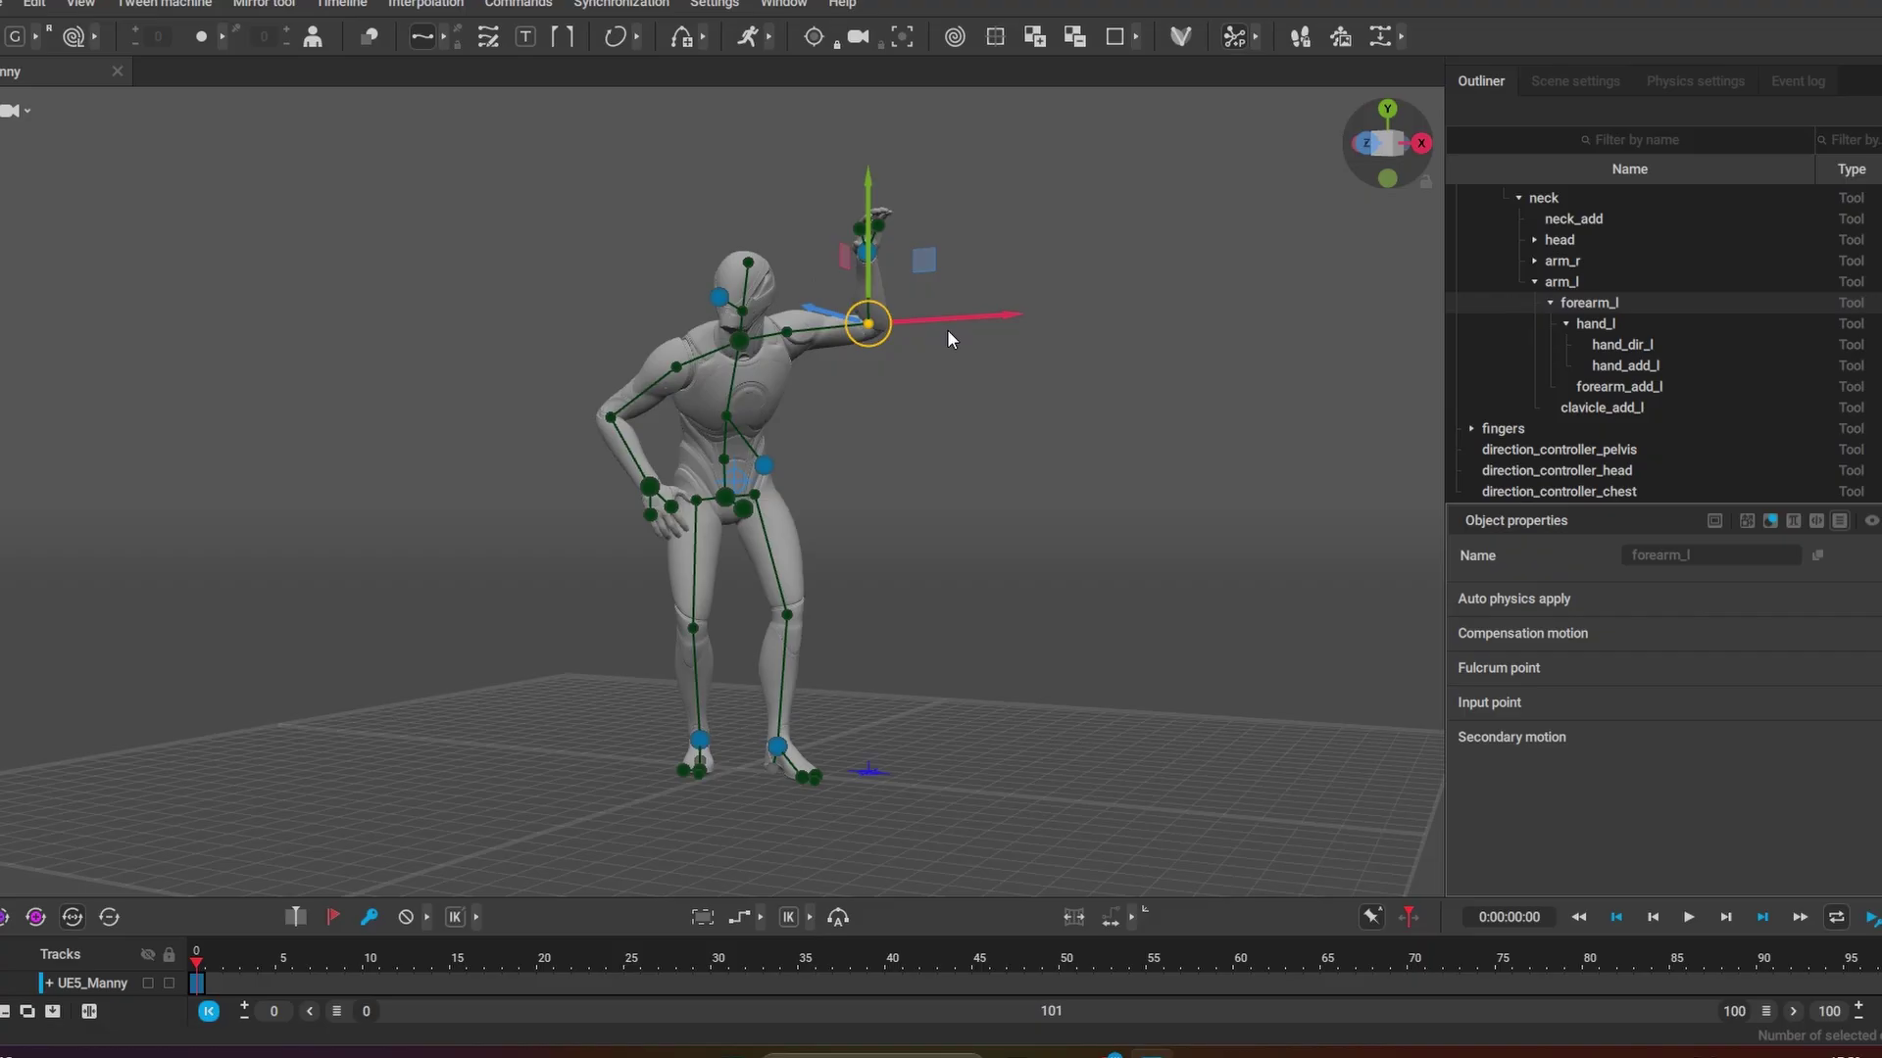
click(1015, 426)
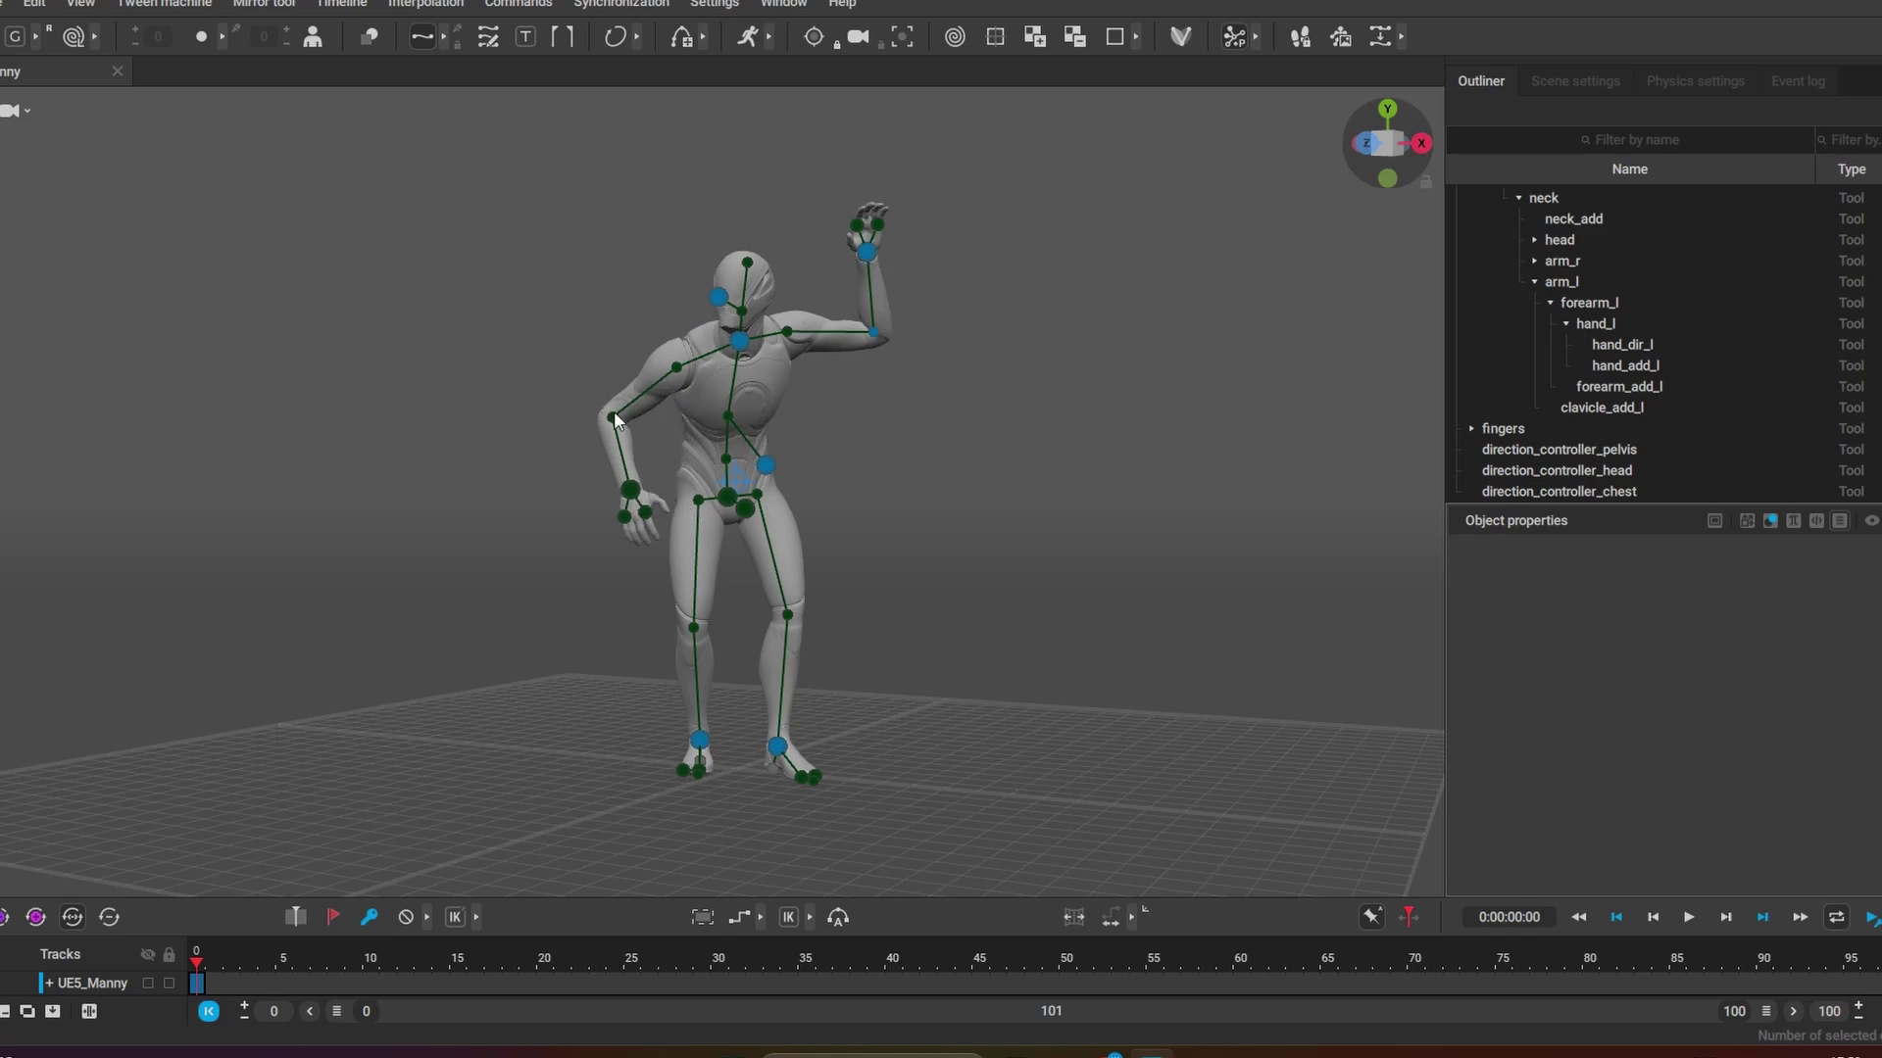
Step: Extend Manny's right hand out to the side near shoulder height and turn the head direction controller toward his left
drag(630, 490, 537, 333)
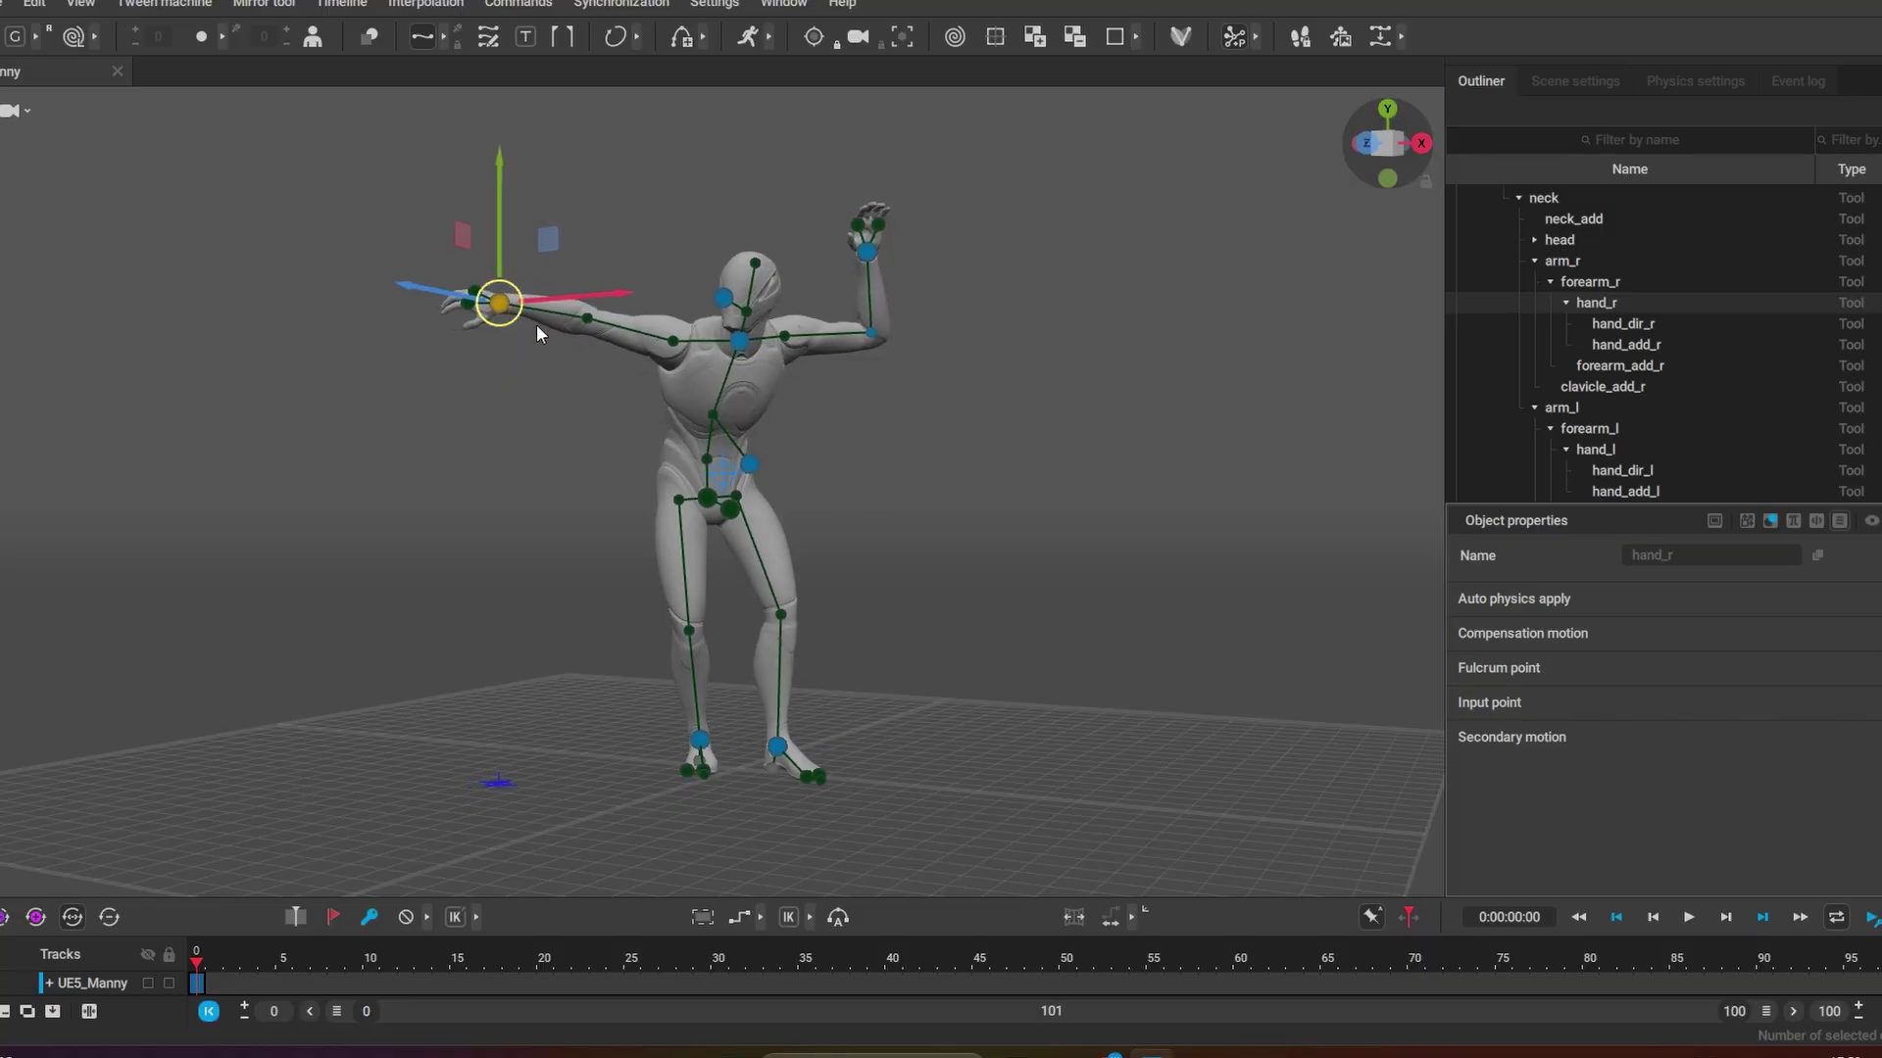
click(933, 480)
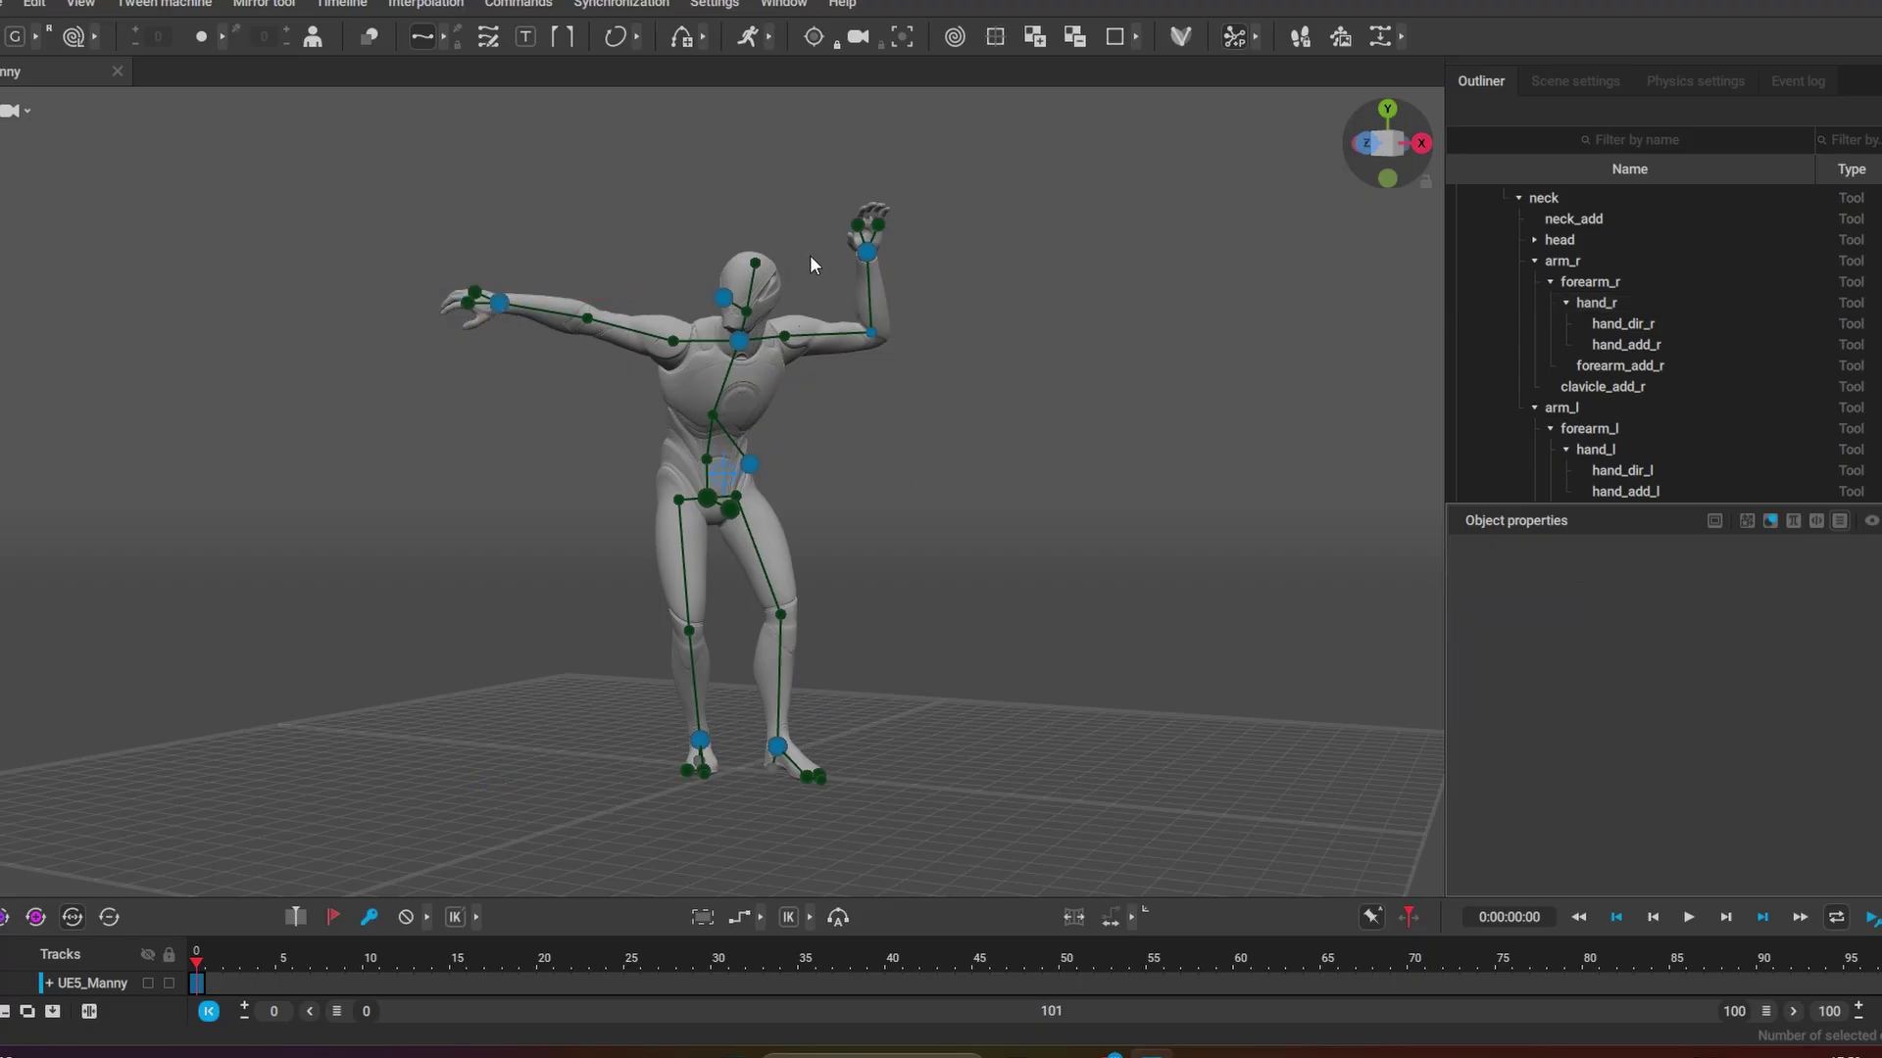
click(722, 298)
click(1001, 508)
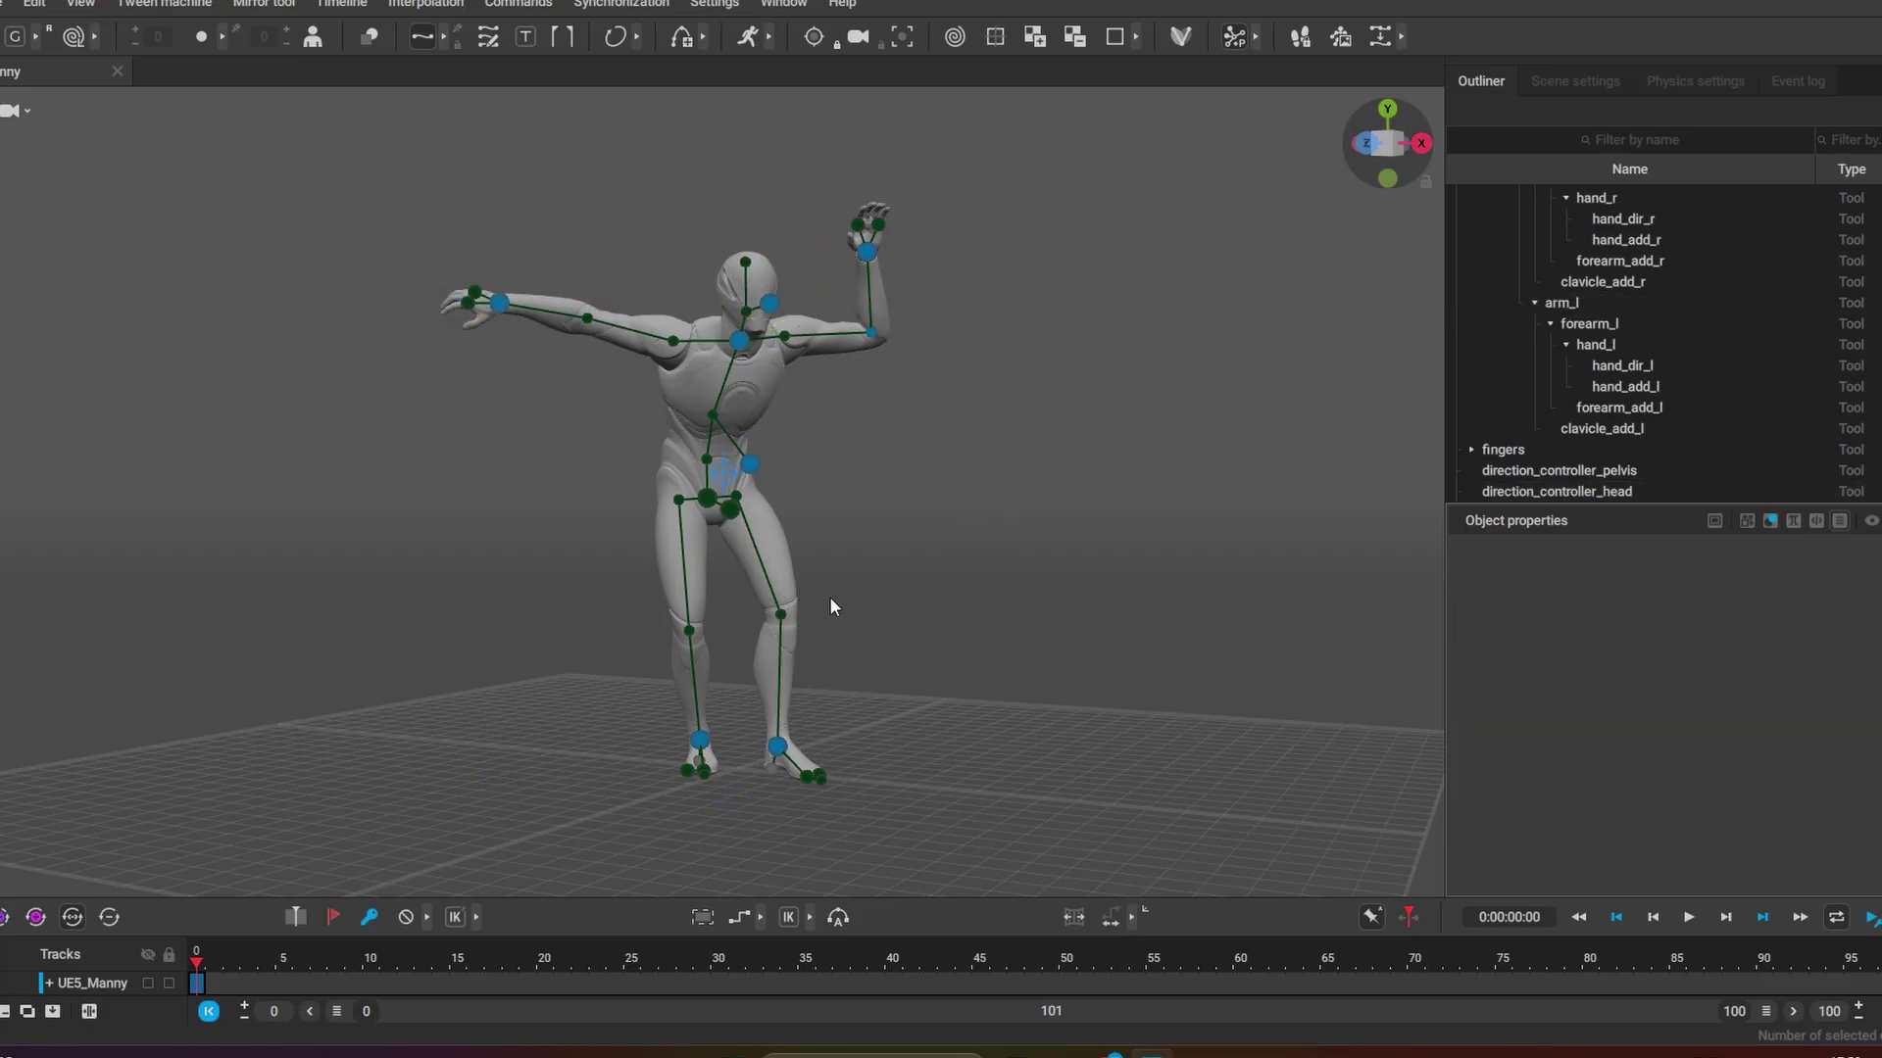
Step: Select all of Manny's auto-posing control points and fix them in the current pose
drag(1102, 858, 450, 194)
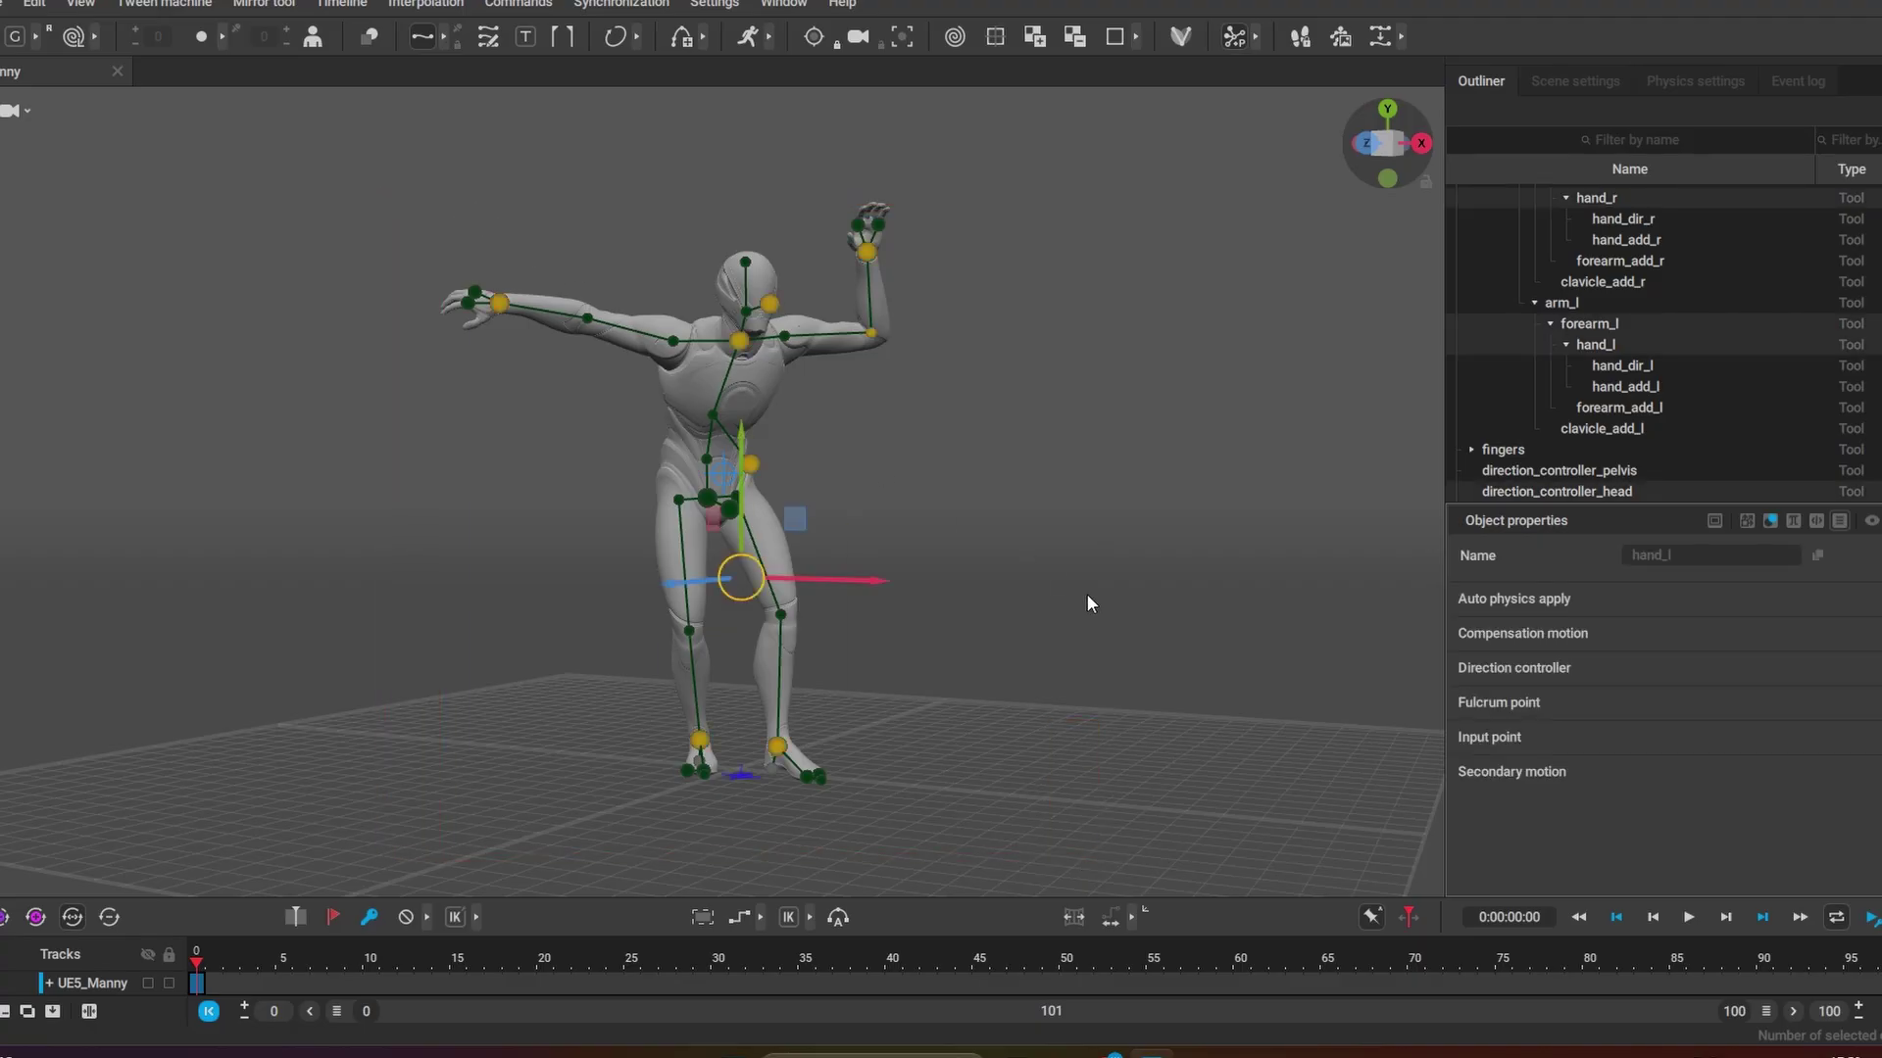
click(837, 519)
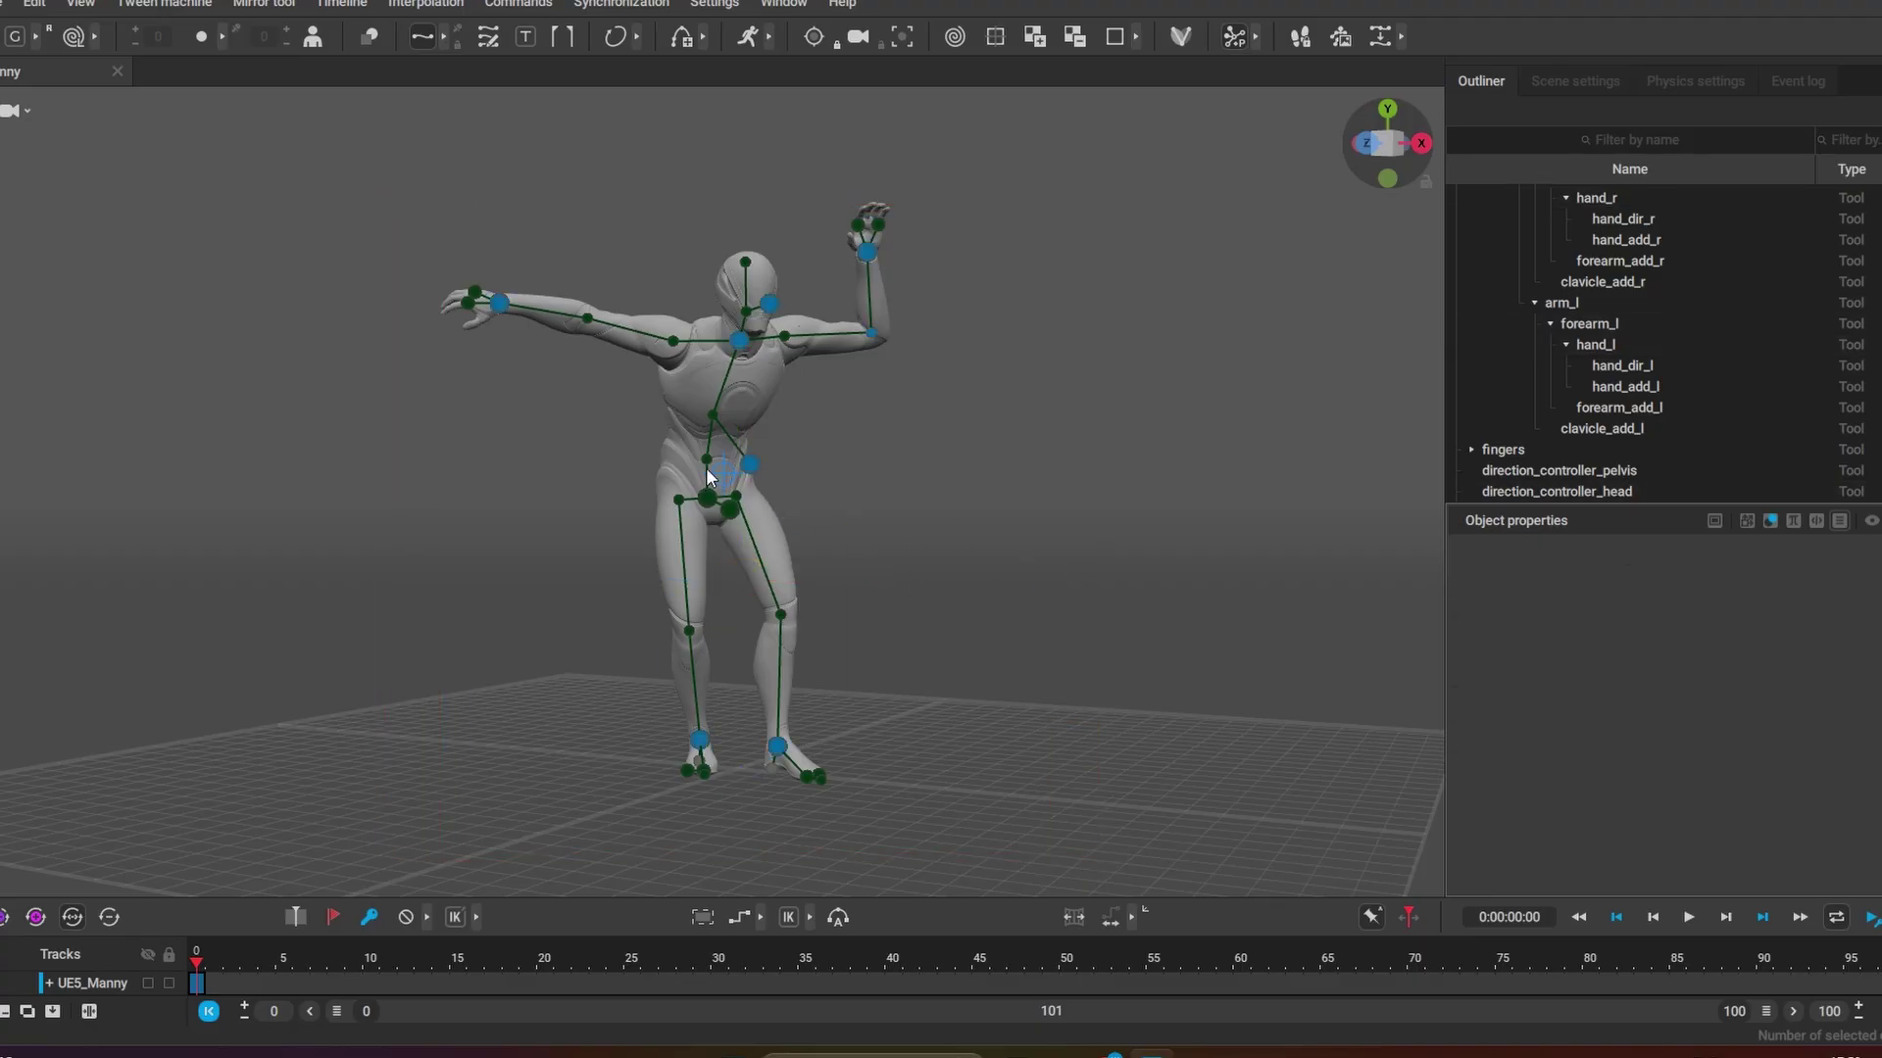
double_click(704, 492)
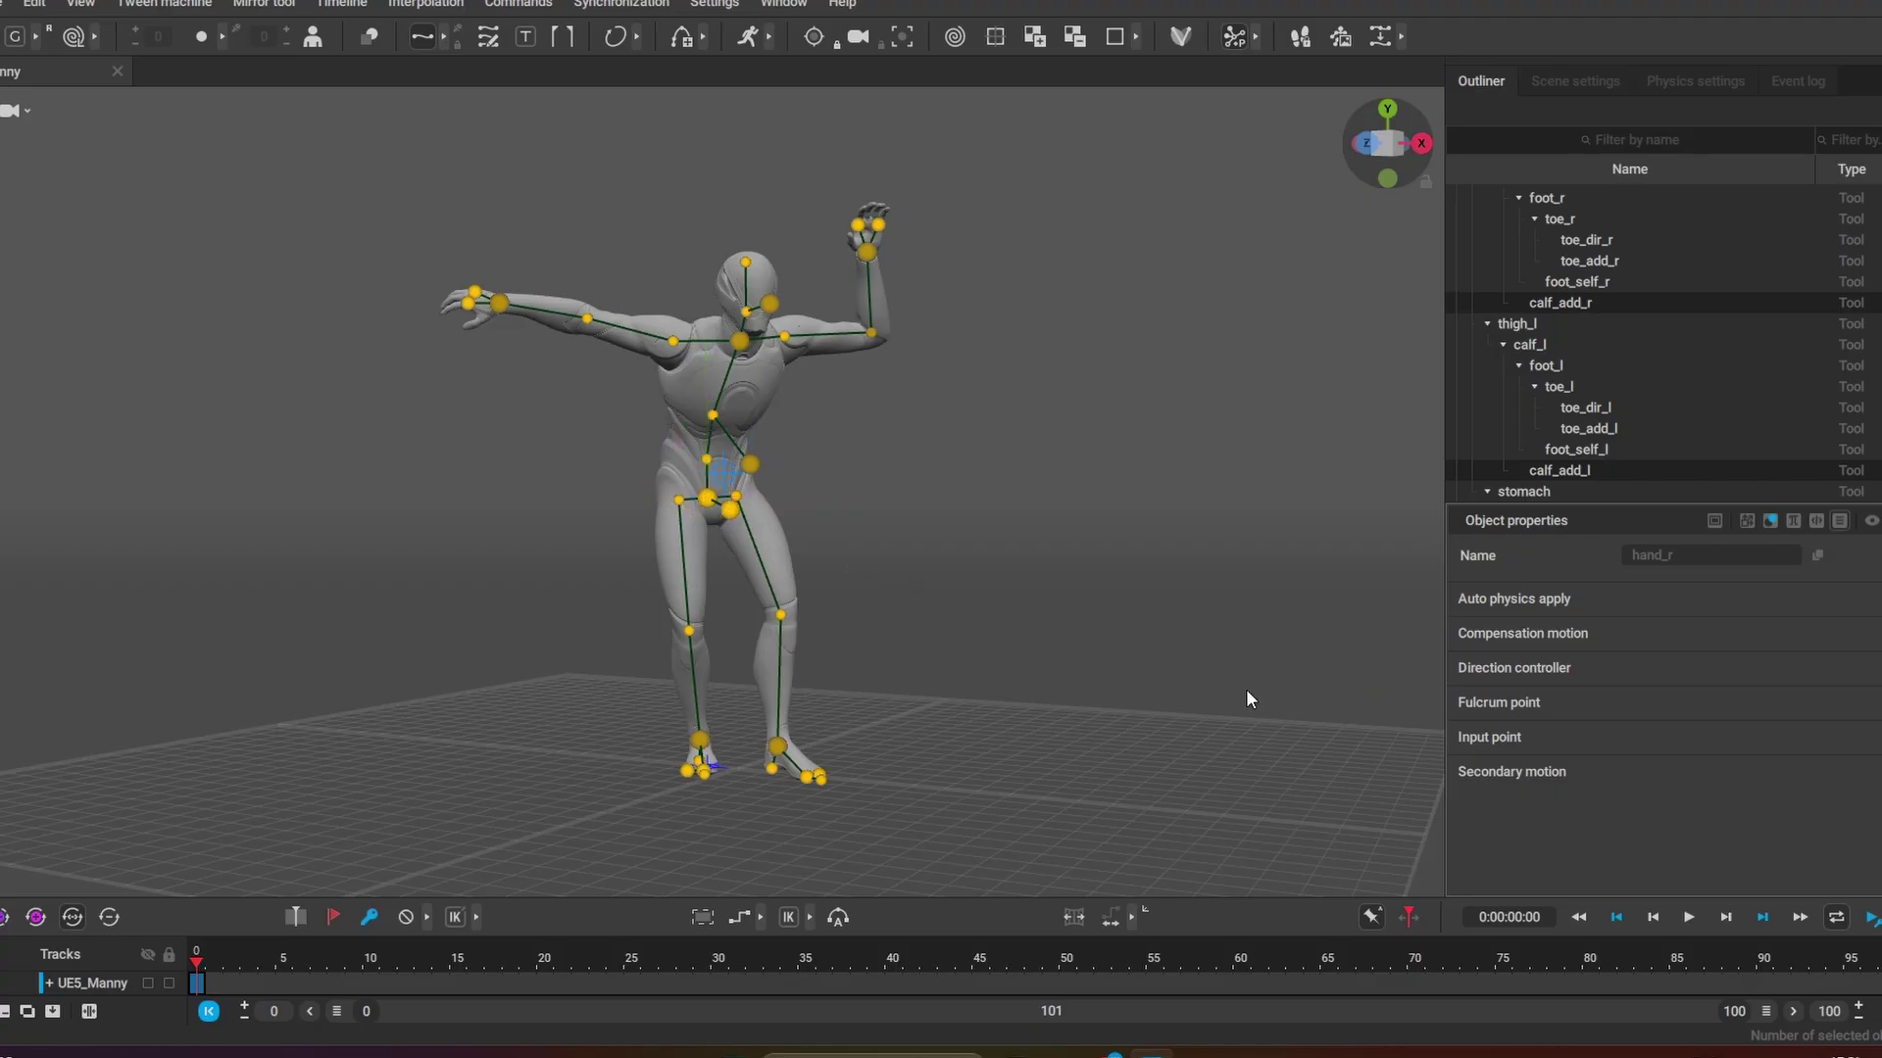
click(645, 373)
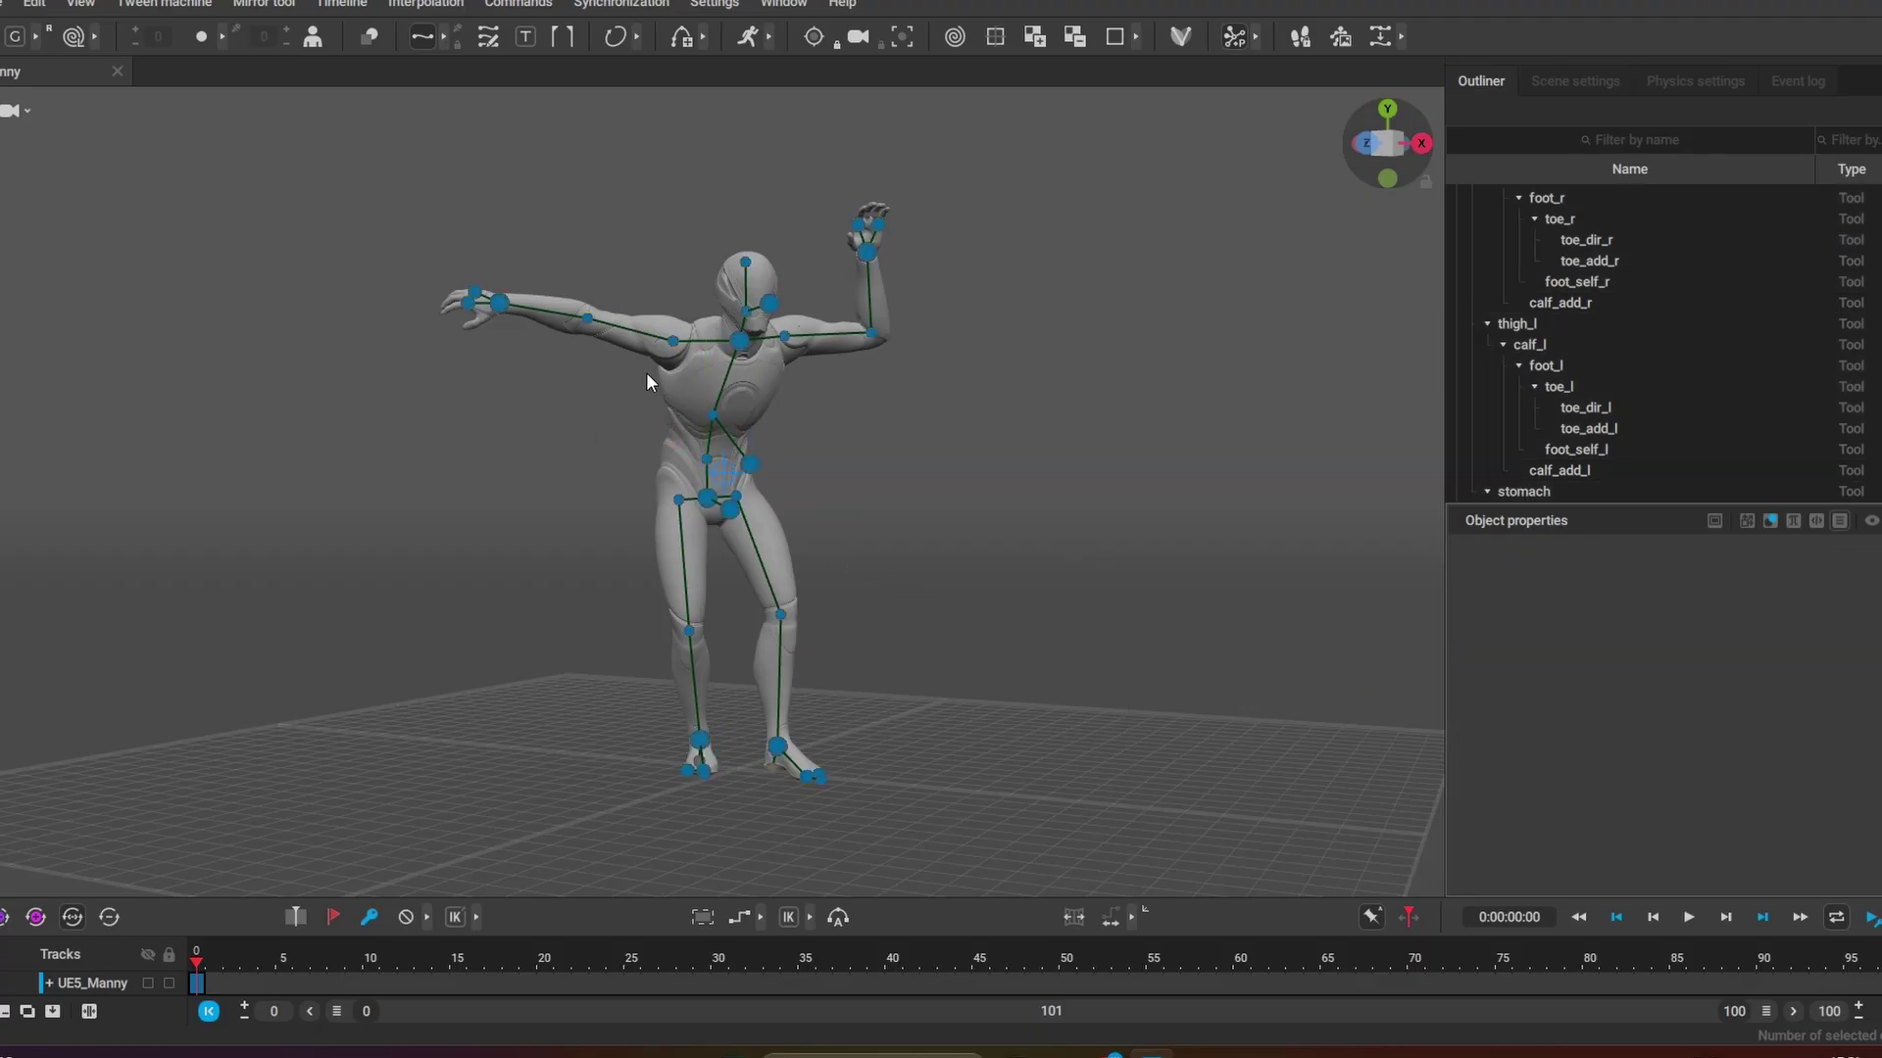
Step: Lower Manny's outstretched right hand and bring it in front of the torso with the elbow bent
click(468, 304)
drag(492, 326, 588, 573)
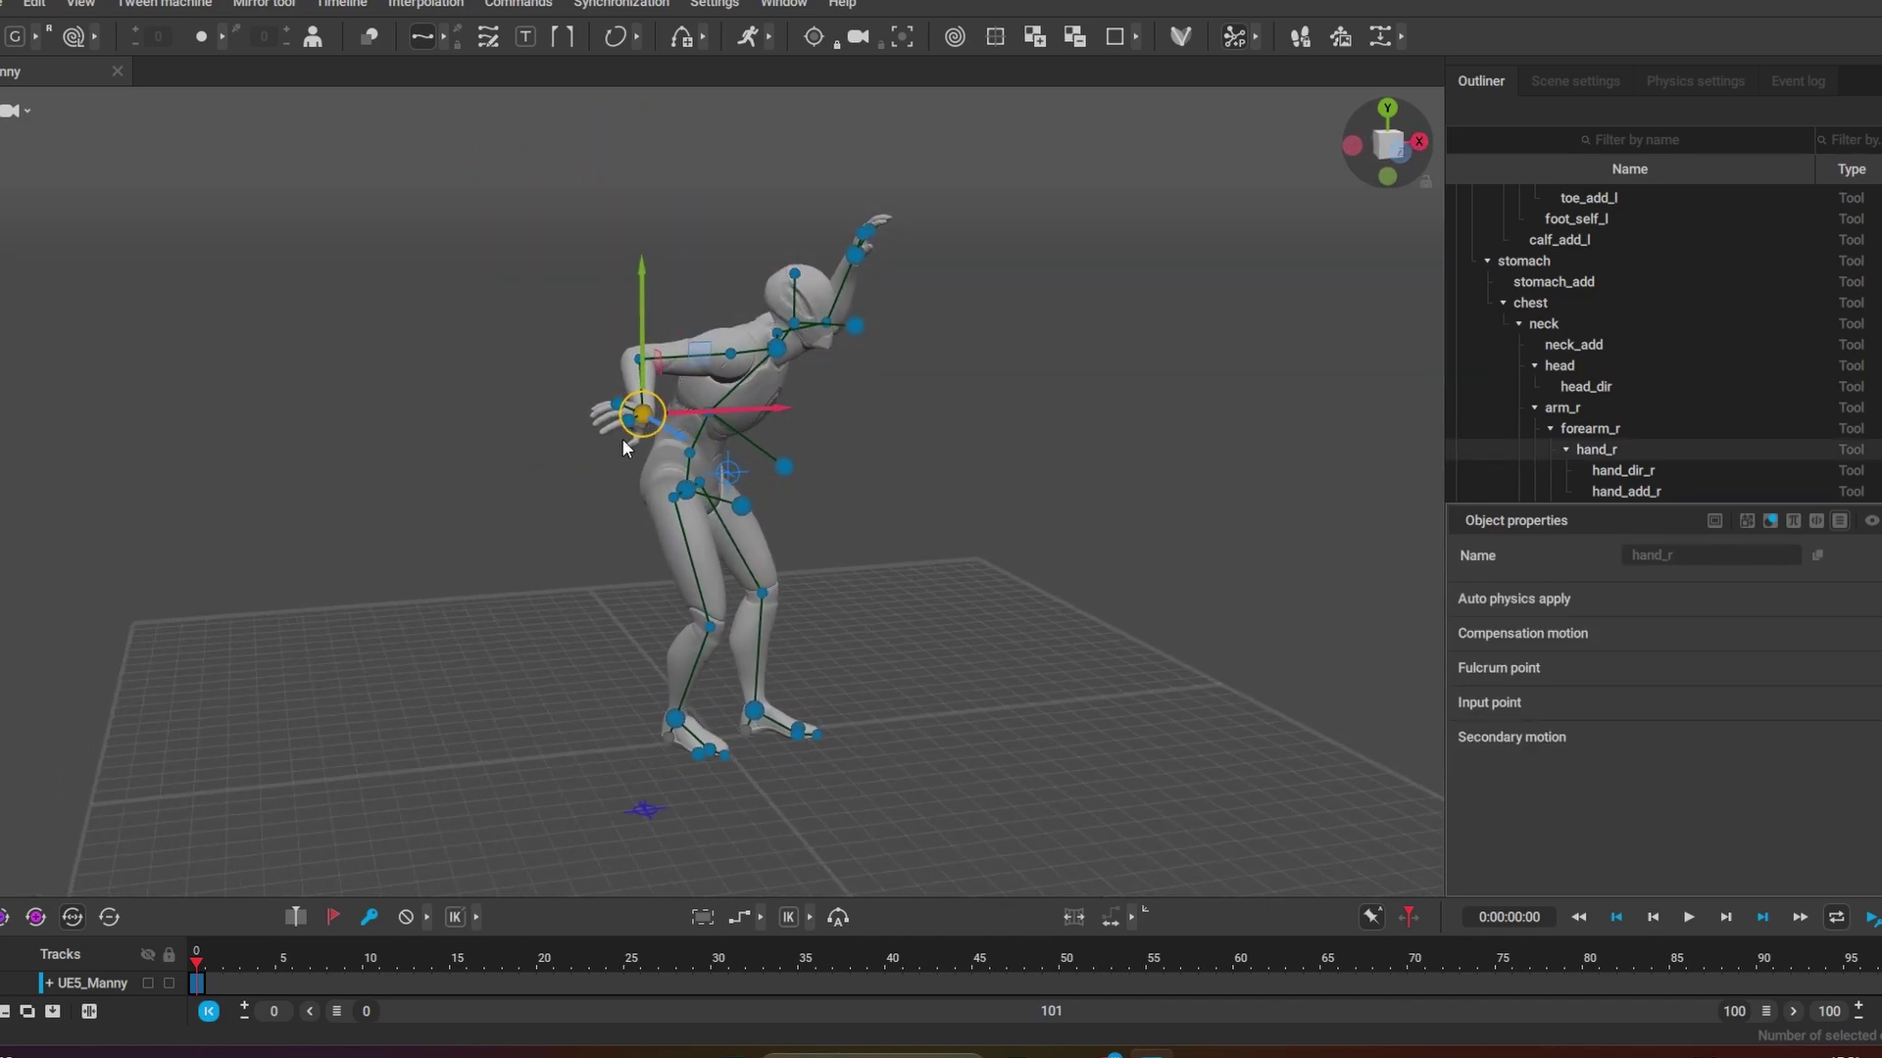
drag(632, 431, 769, 438)
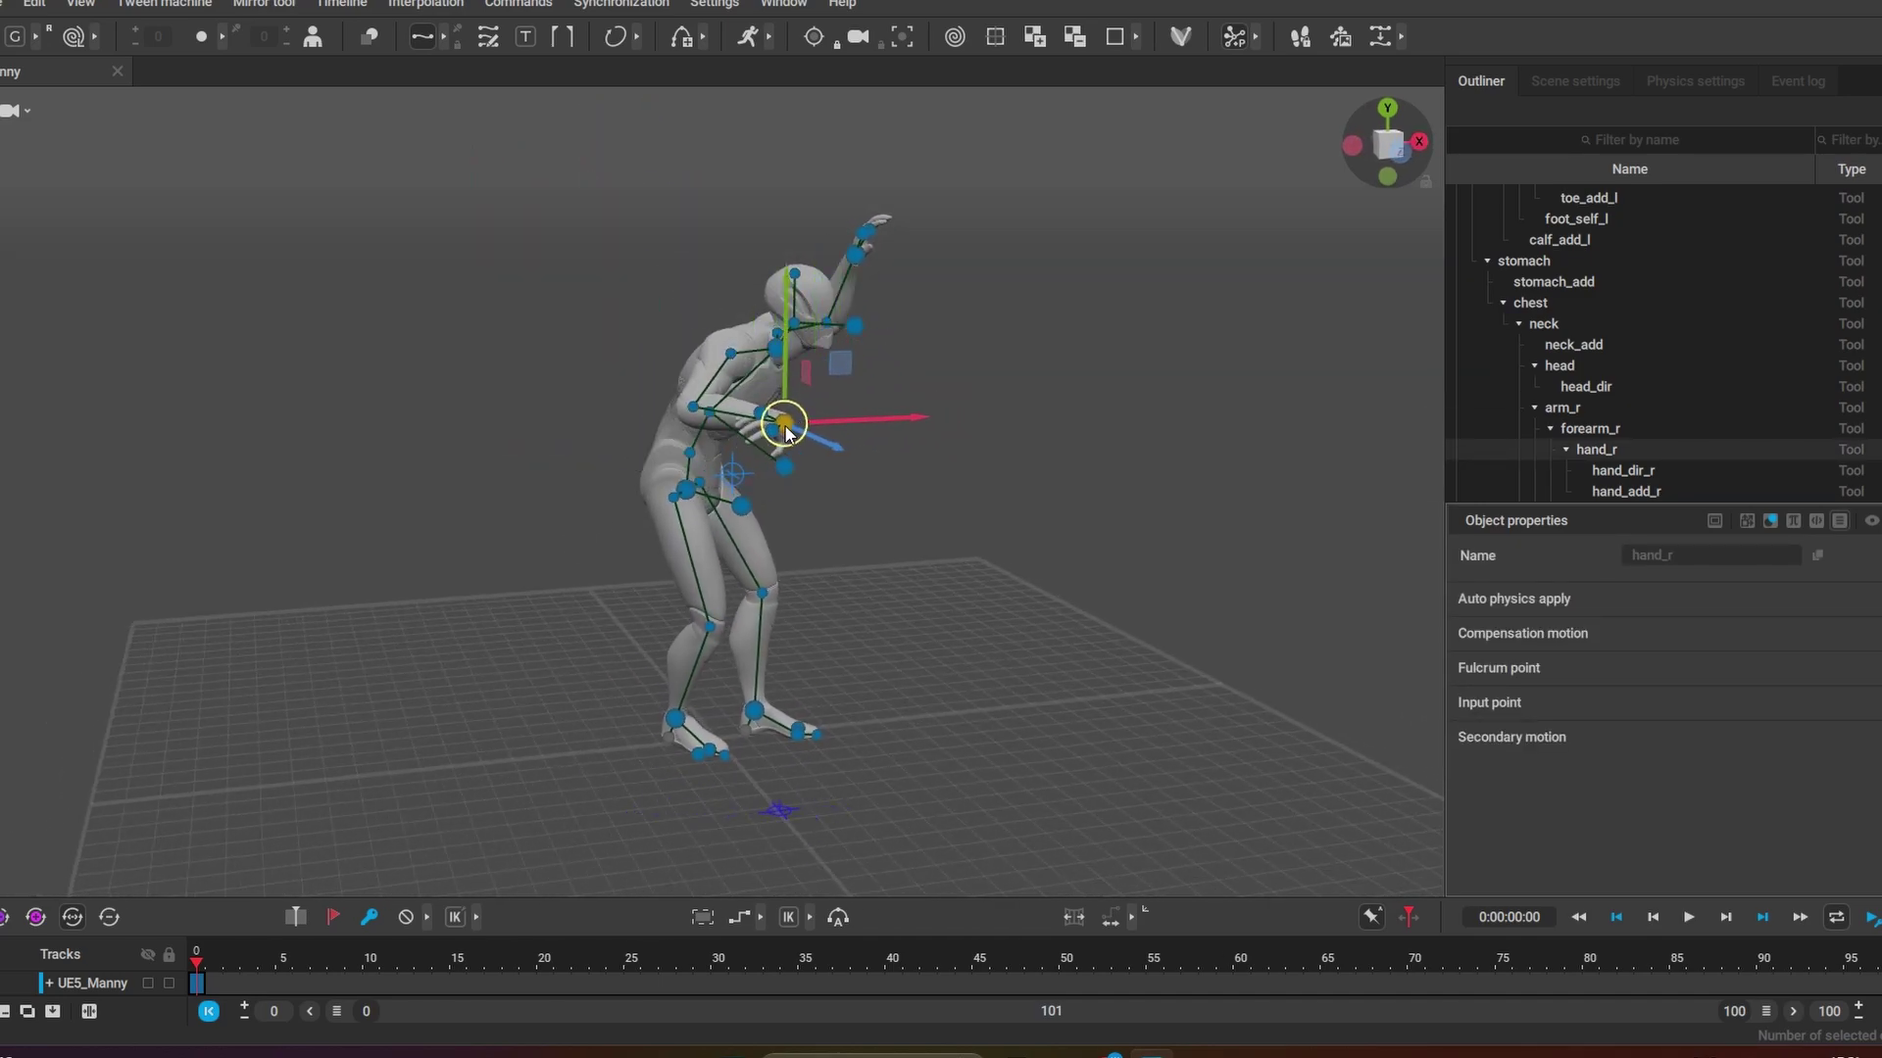
Step: Select all of Manny's control points and release them from the fixed pose back to auto-posing
click(1001, 599)
drag(1117, 784, 394, 168)
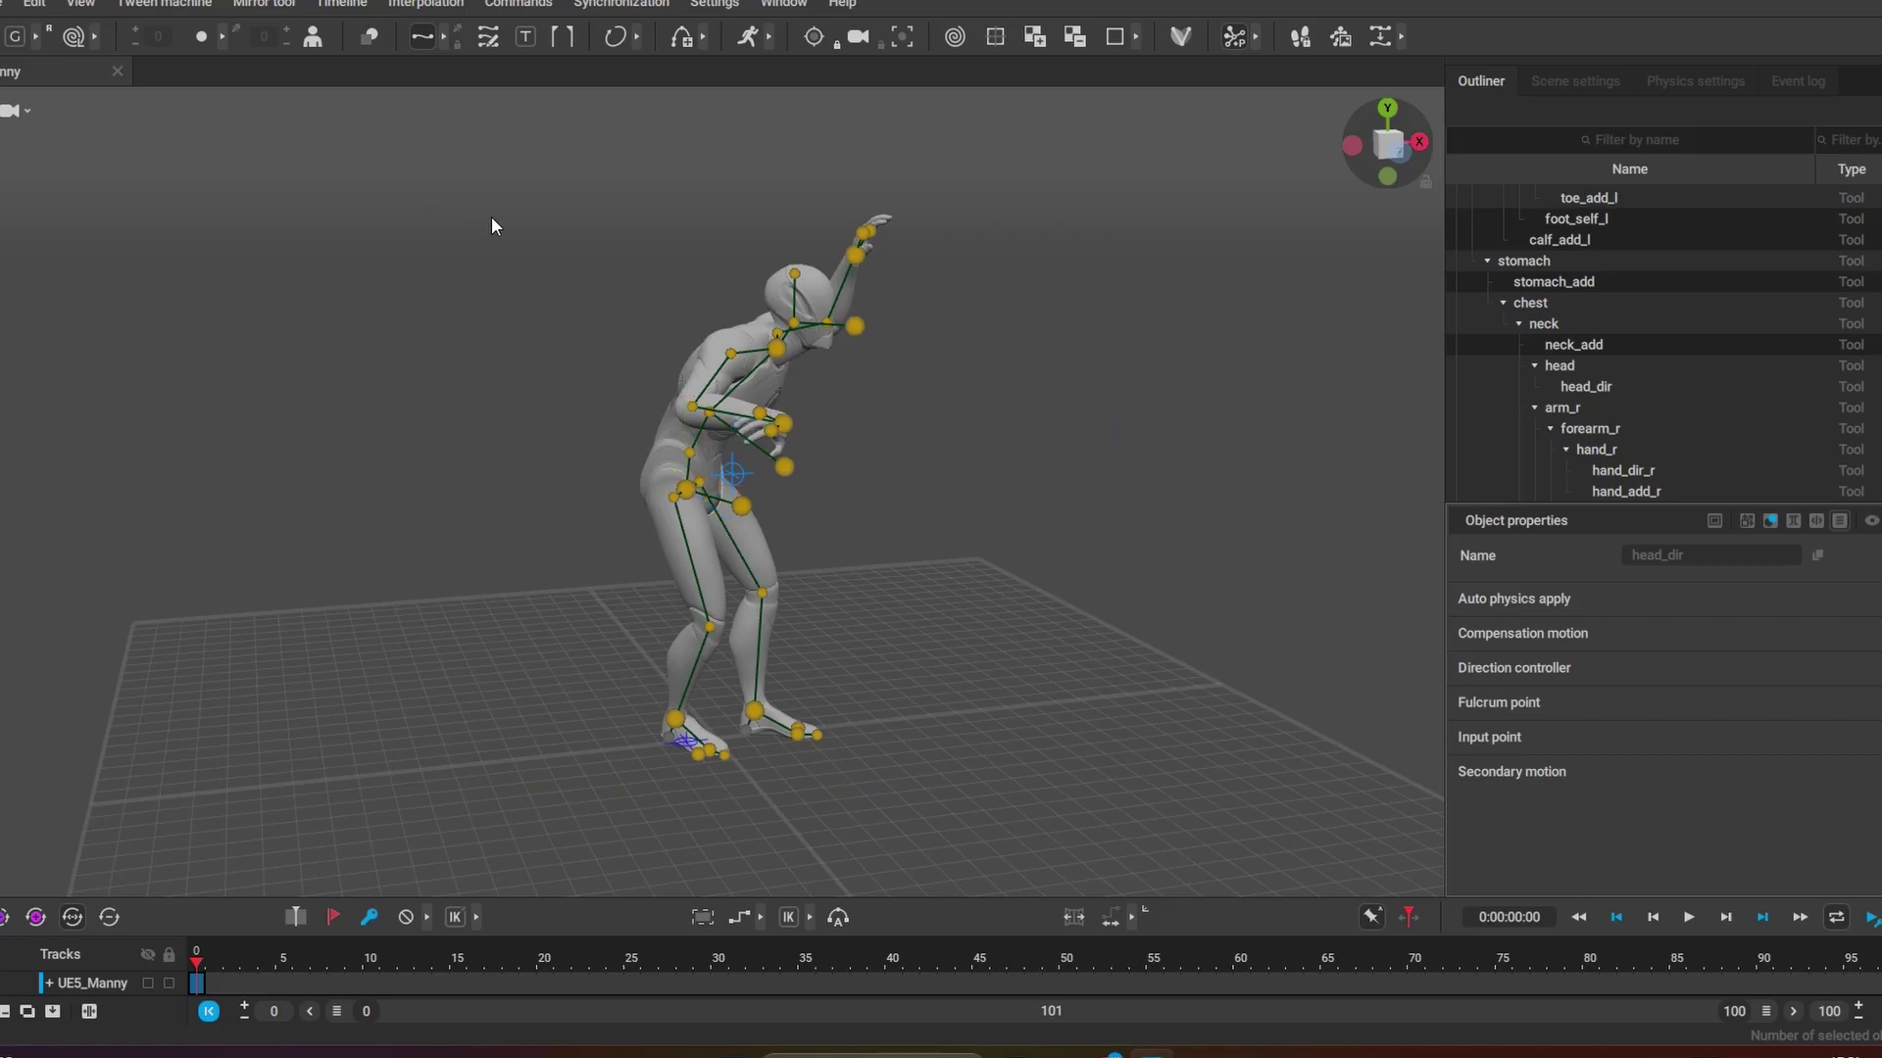
click(1039, 472)
right_drag(1039, 472, 990, 181)
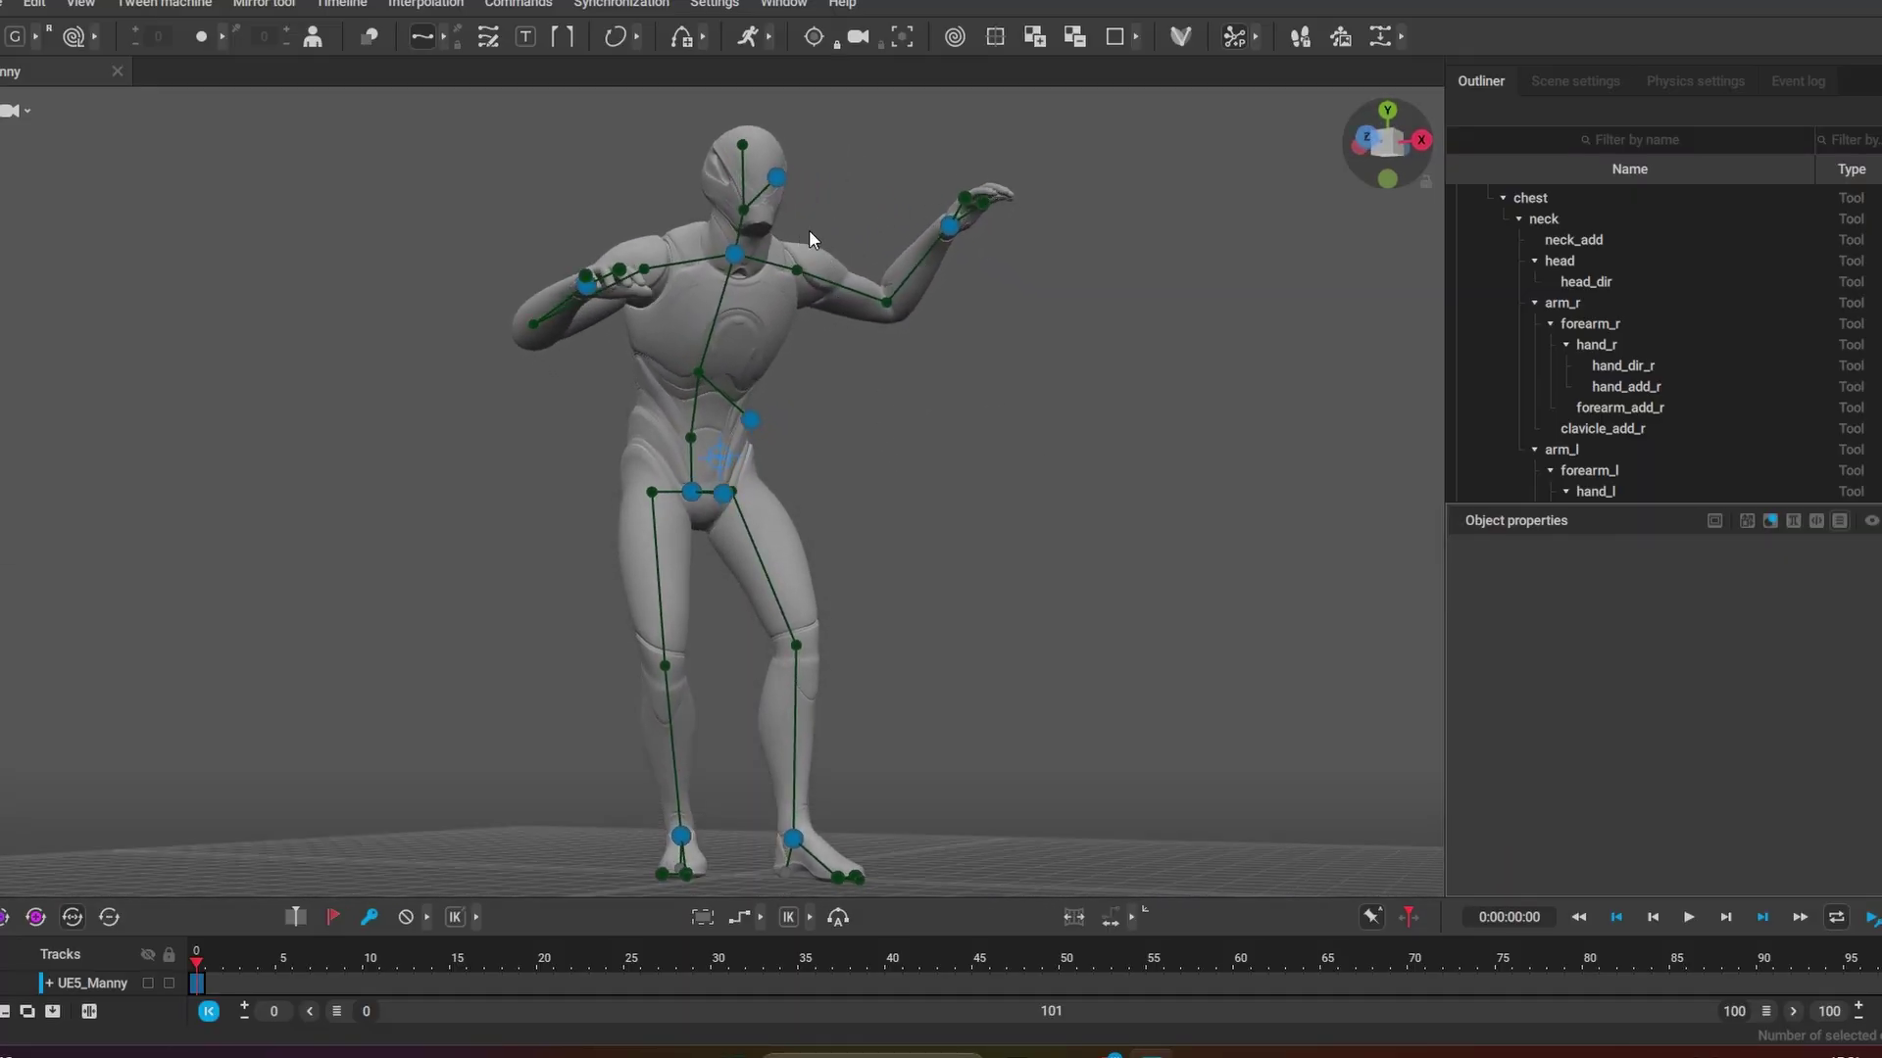
Step: Release the head direction controller and both of Manny's hand control points to auto-posing
click(777, 184)
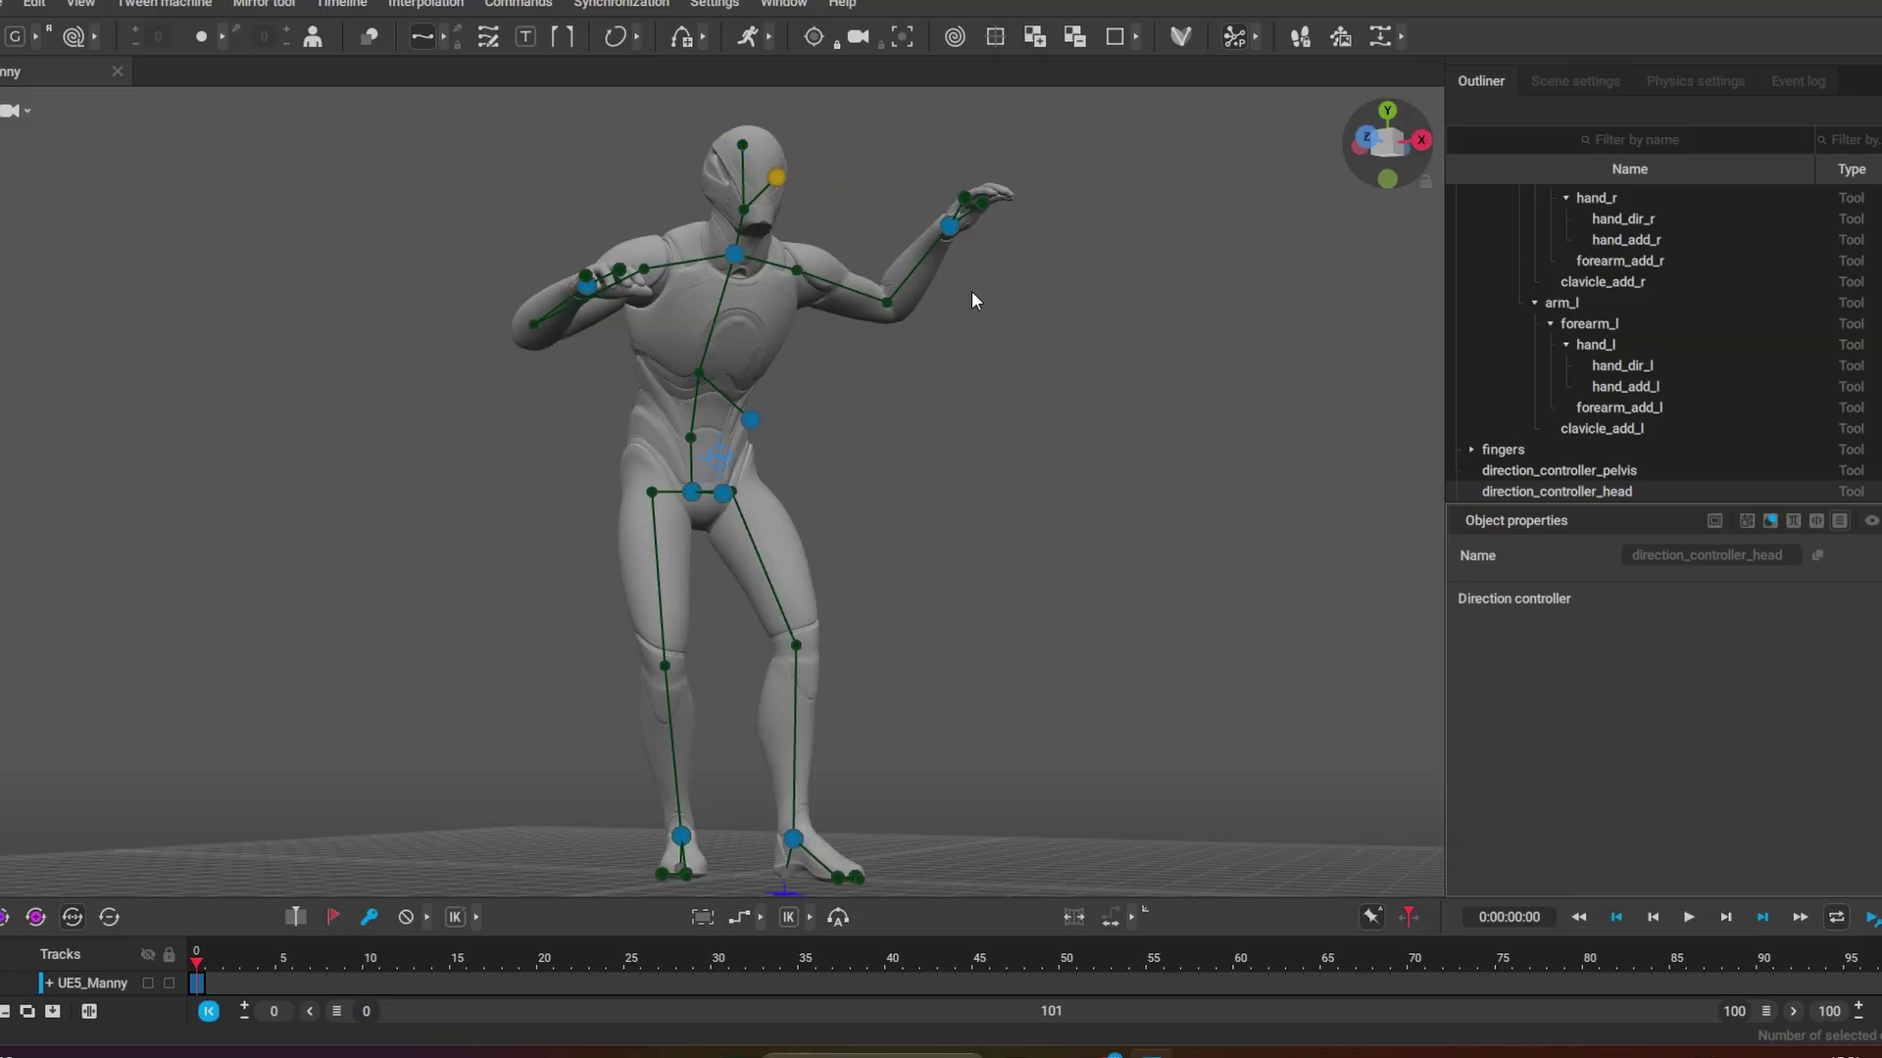
click(1015, 400)
click(587, 285)
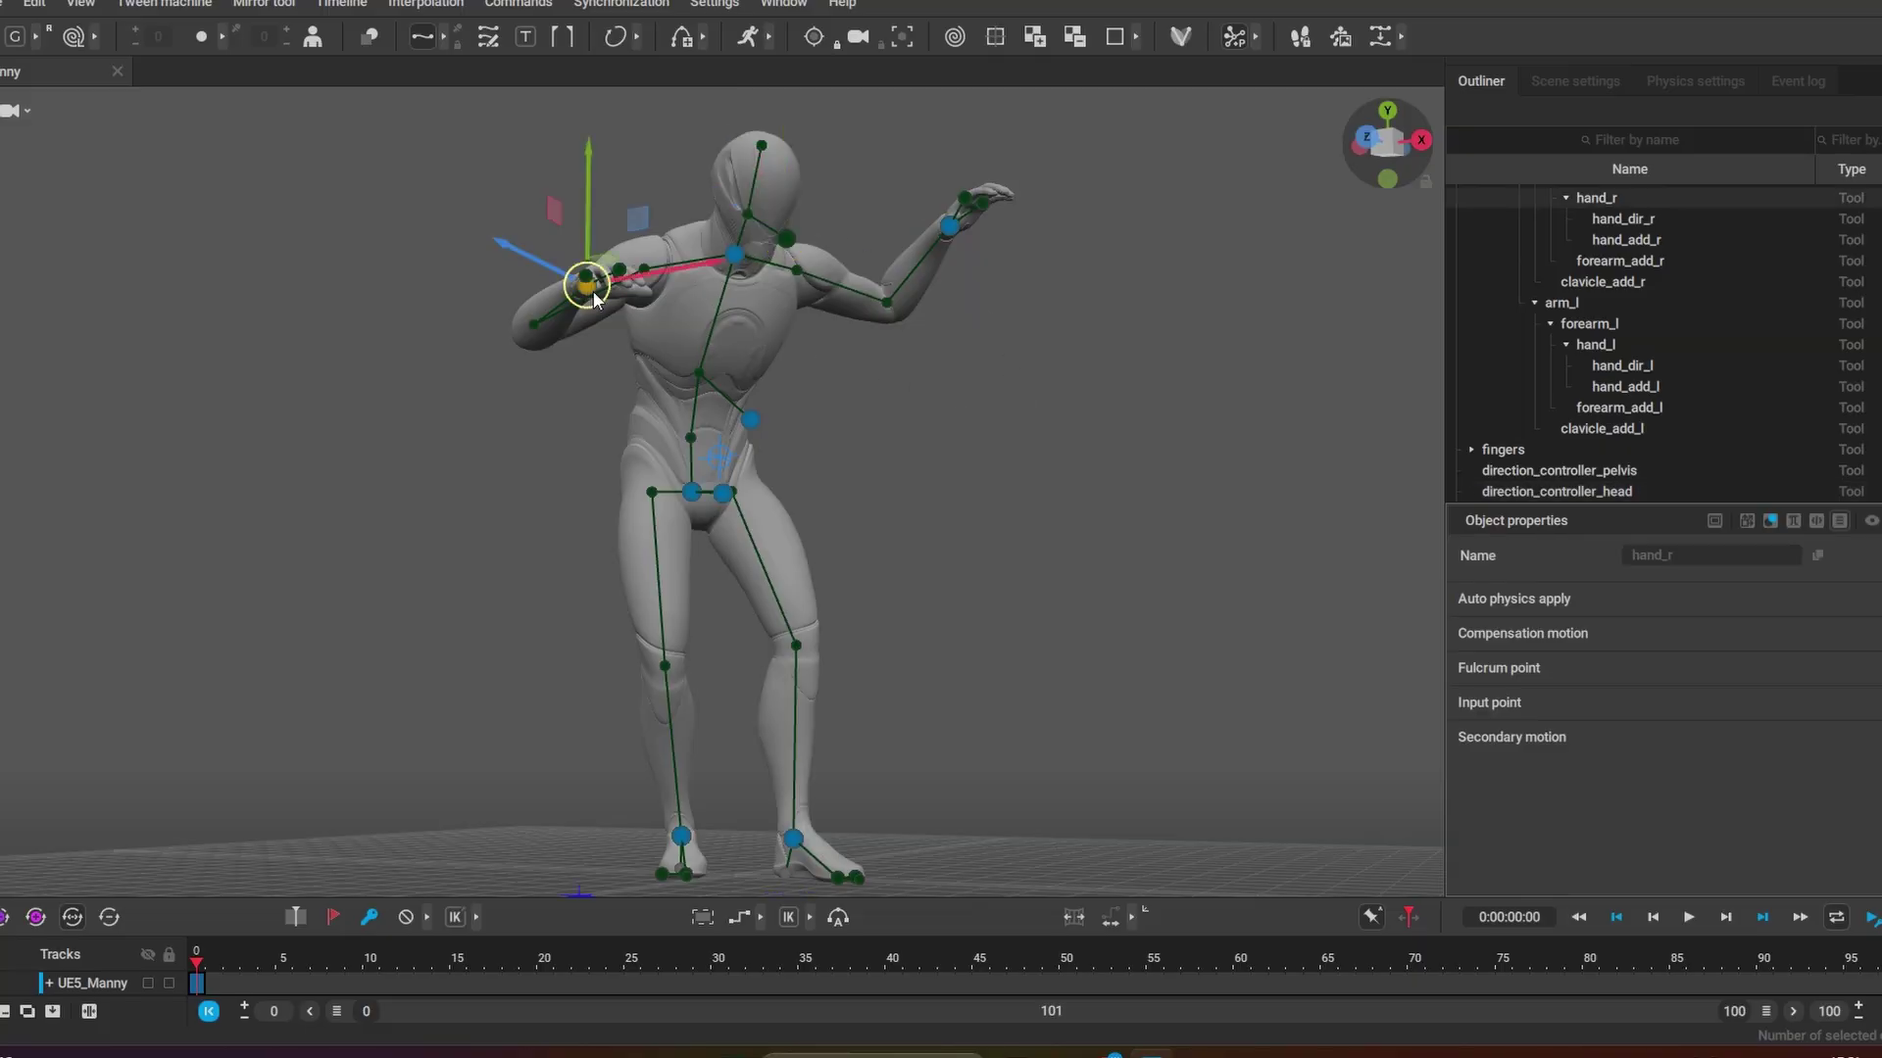
drag(587, 285, 581, 456)
click(949, 228)
key(r)
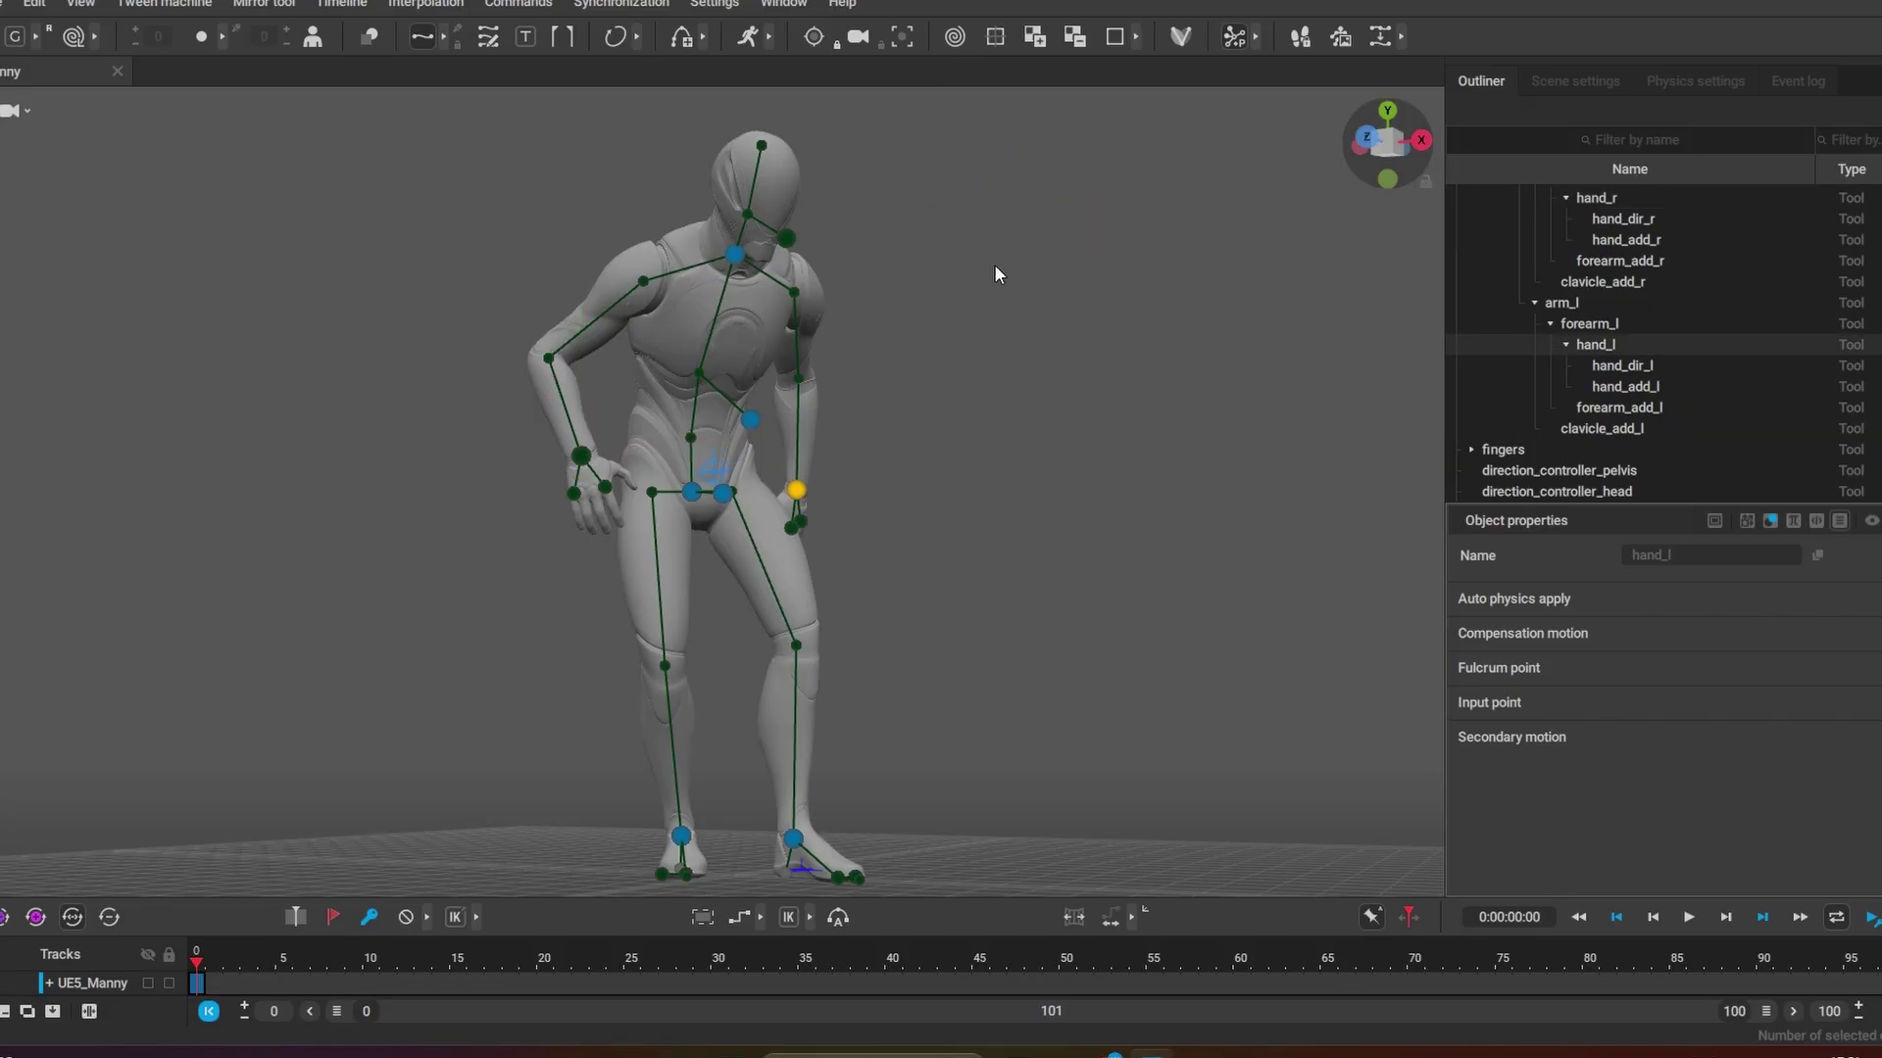
Step: Release Manny's pelvis control point and the pelvis direction controller to auto-posing
click(723, 492)
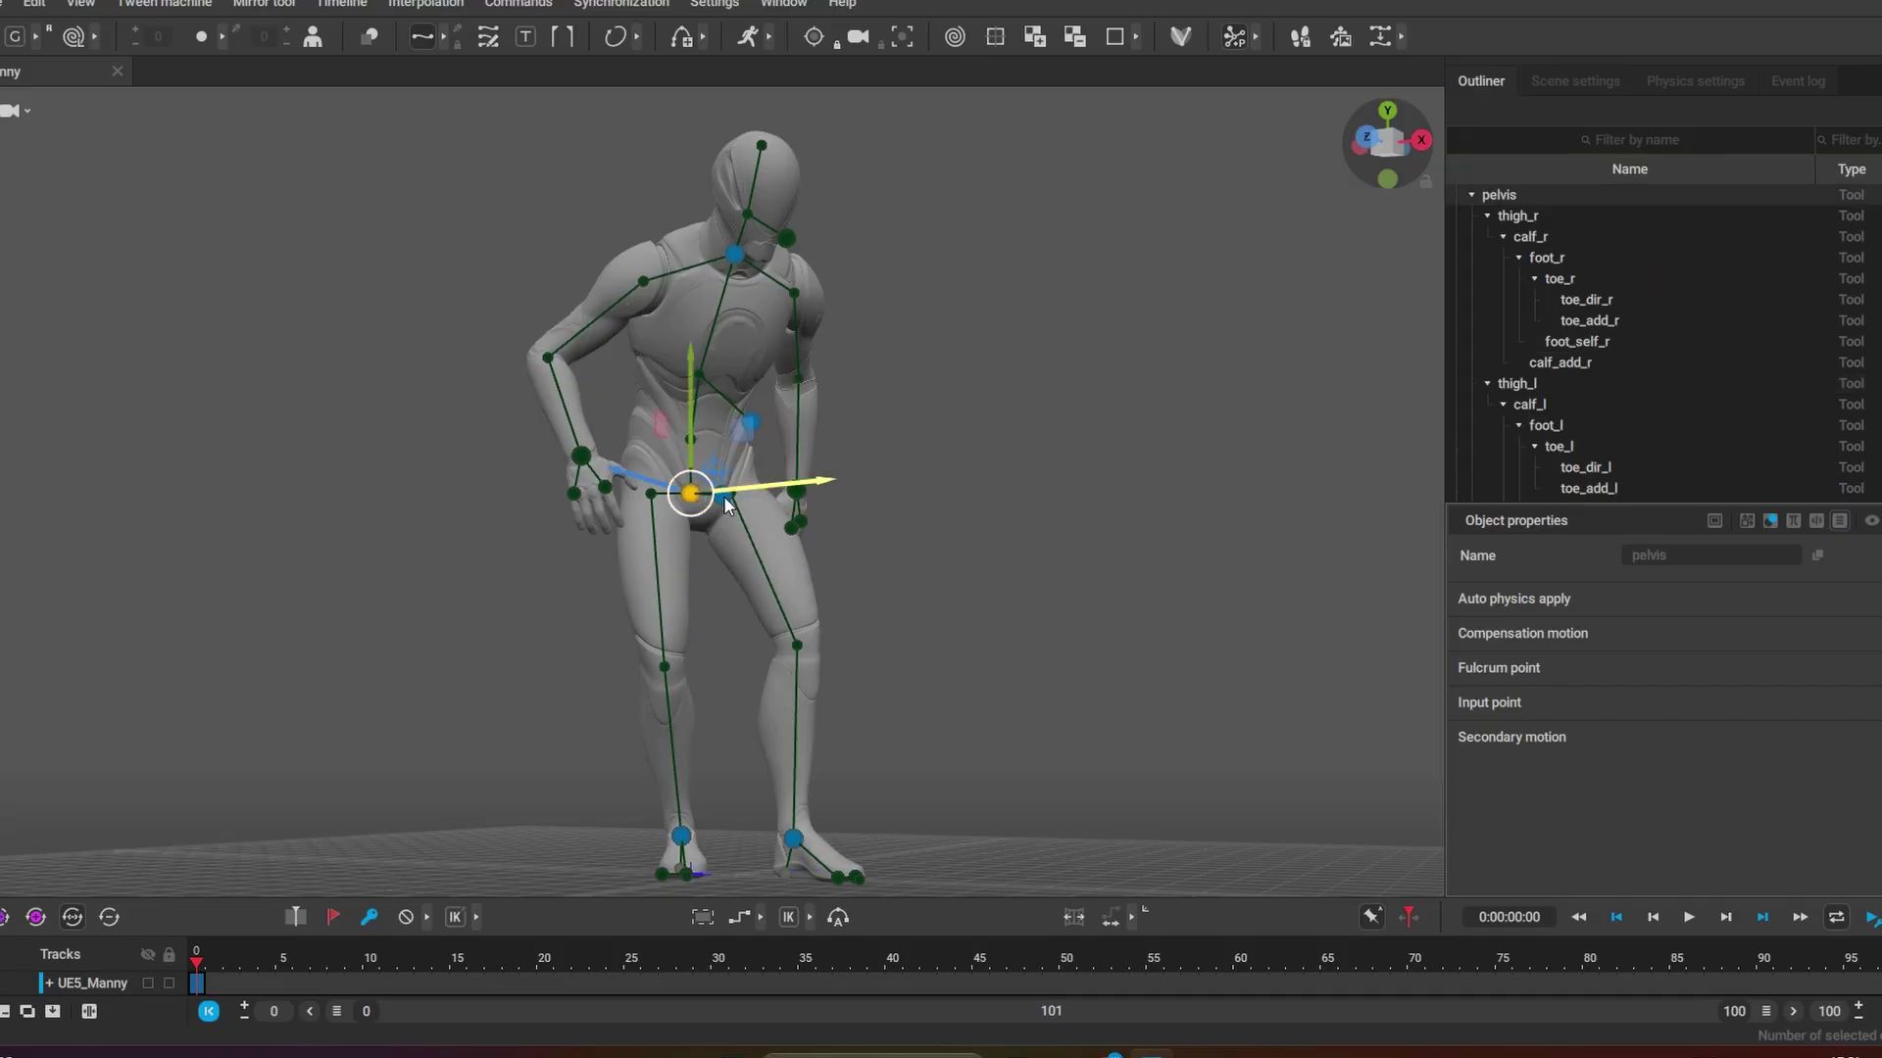
click(725, 500)
key(r)
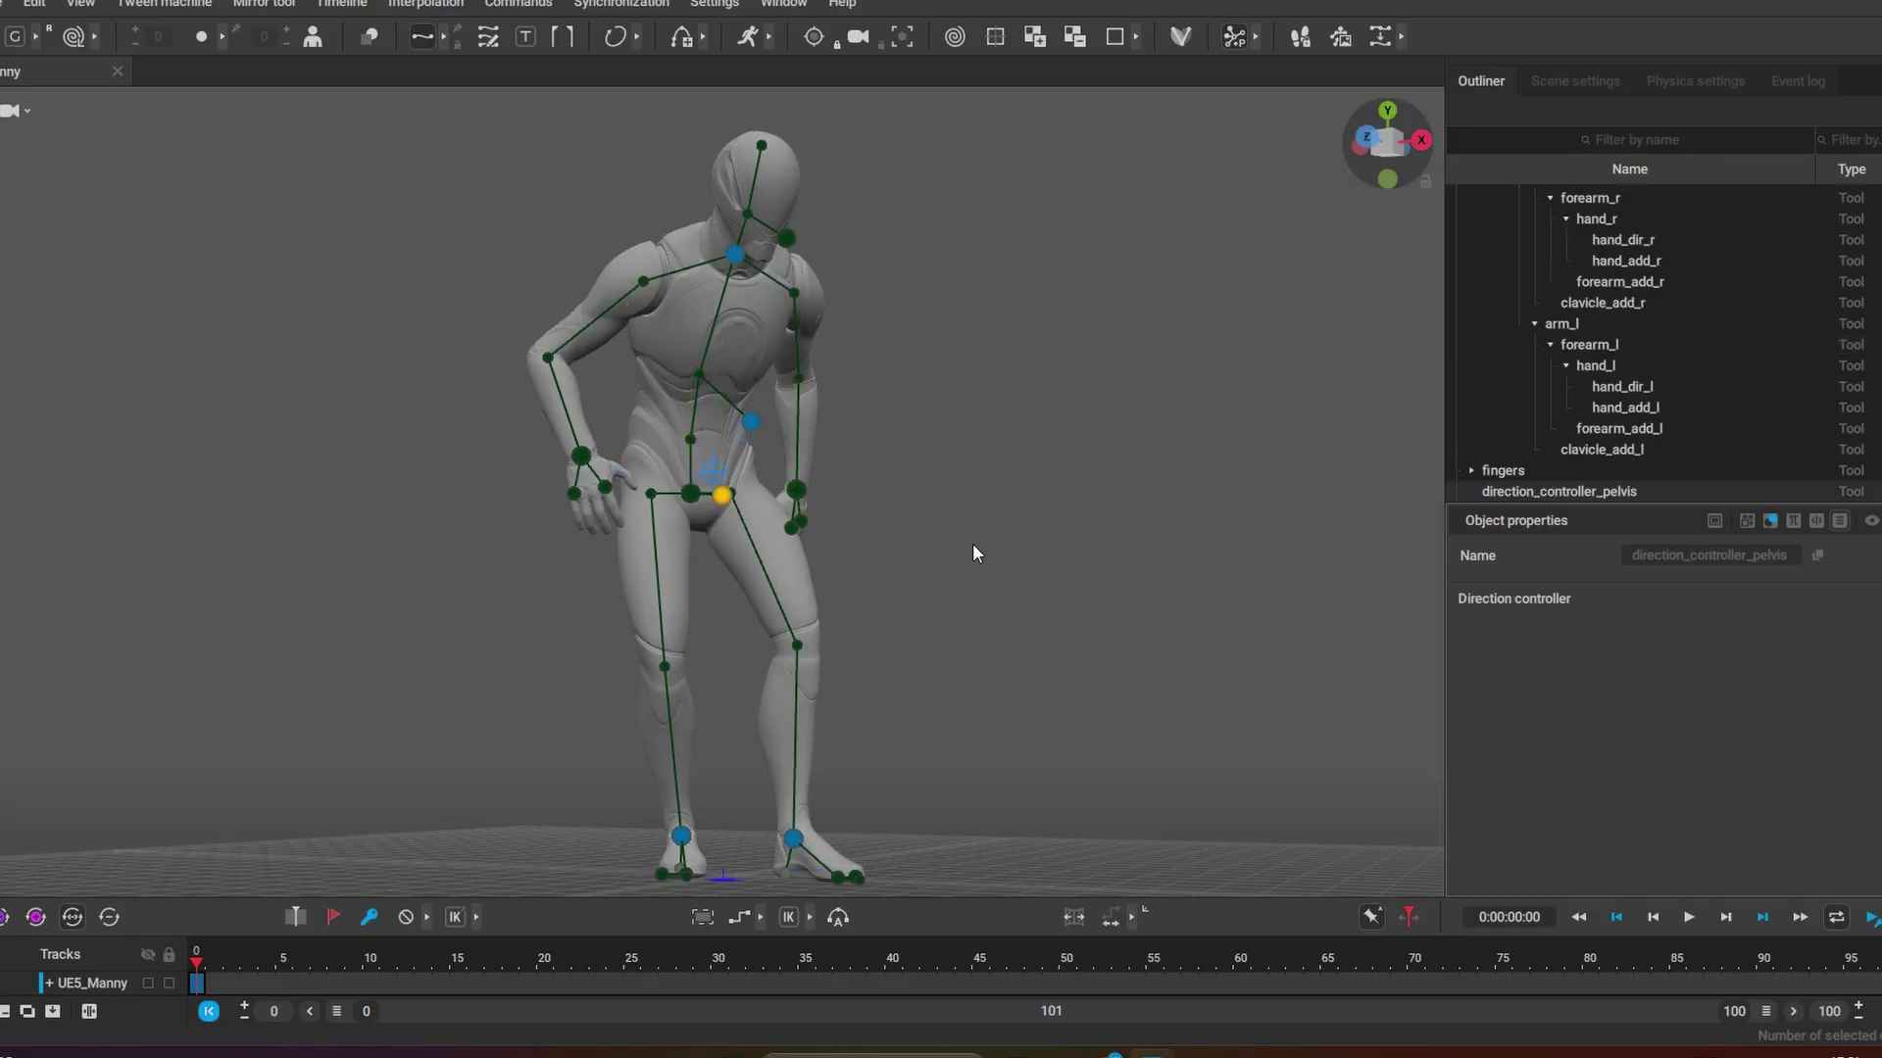
click(851, 529)
Step: Raise Manny's left hand out to the side to about shoulder height
click(795, 490)
drag(796, 490, 897, 331)
right_drag(1096, 449, 841, 437)
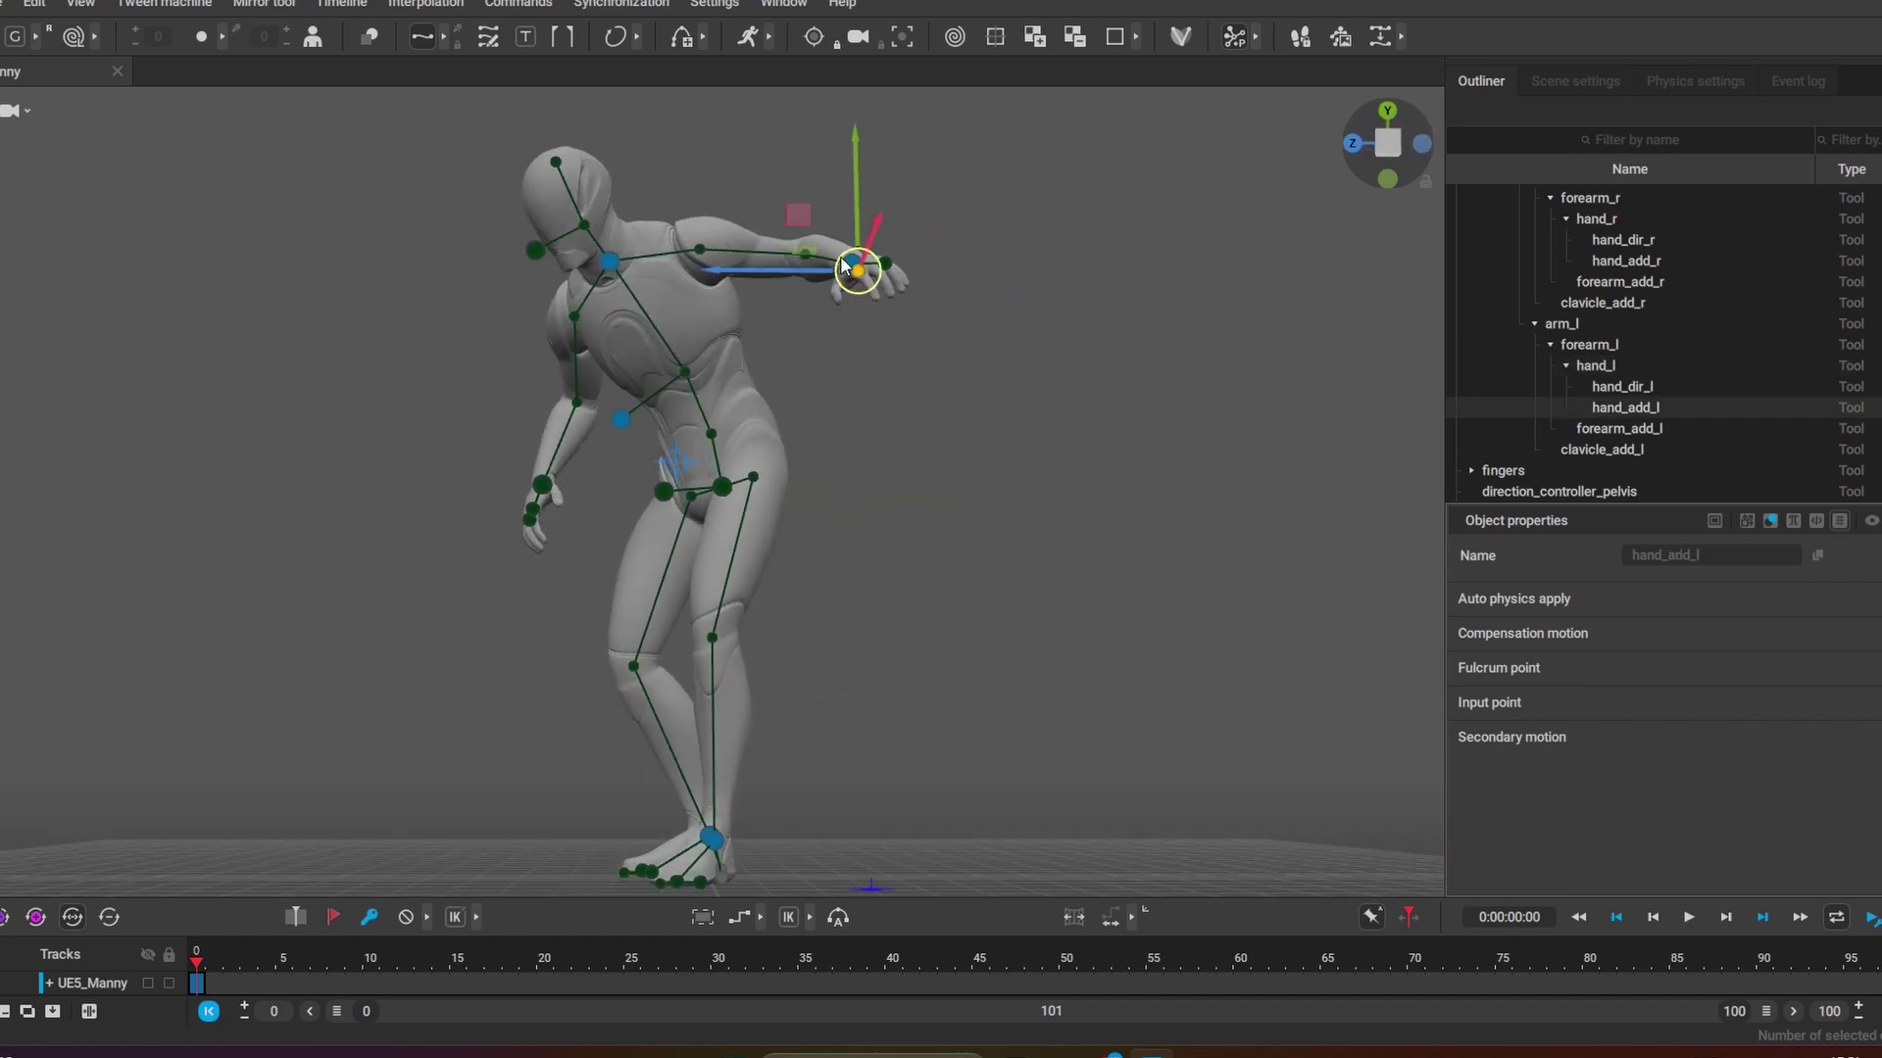
Step: Release the neck control point to auto-posing
click(606, 263)
drag(603, 265, 622, 259)
click(920, 365)
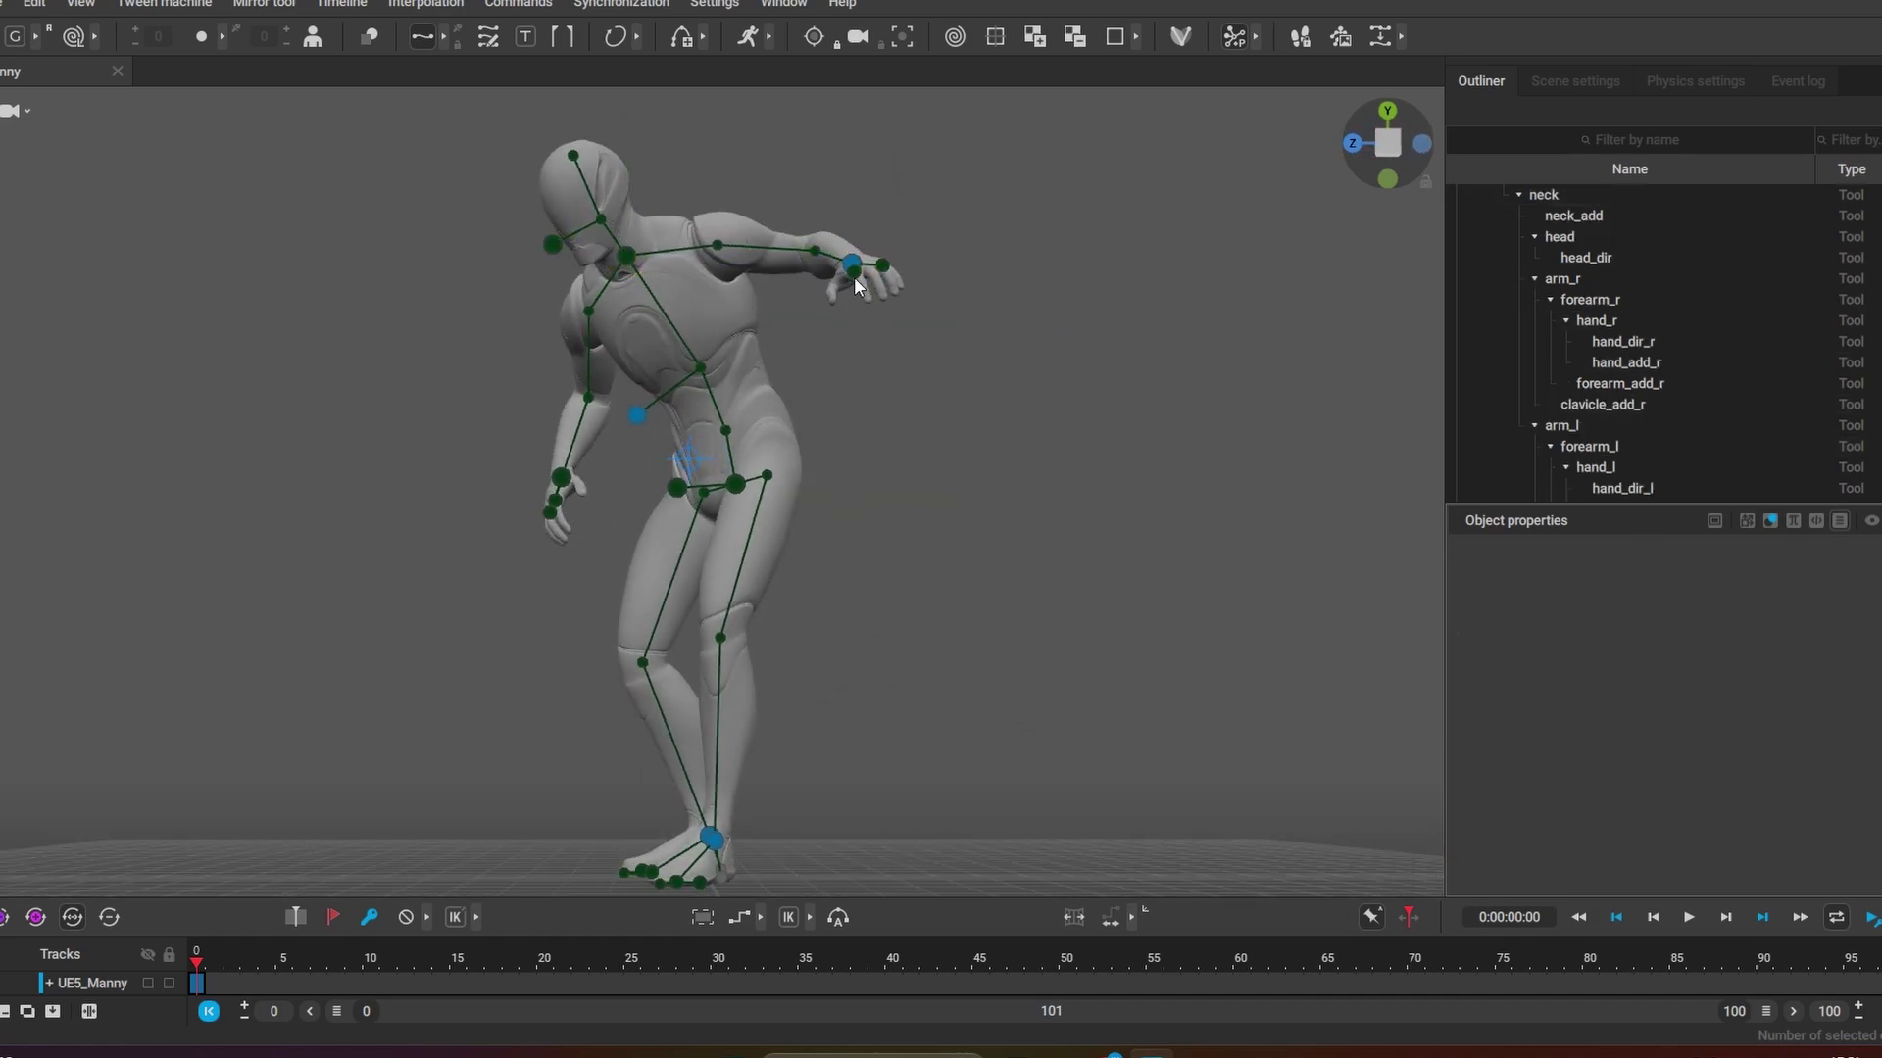
Step: Select all of Manny's control points and fix them in the pose with the left arm extended
right_drag(1026, 588, 935, 686)
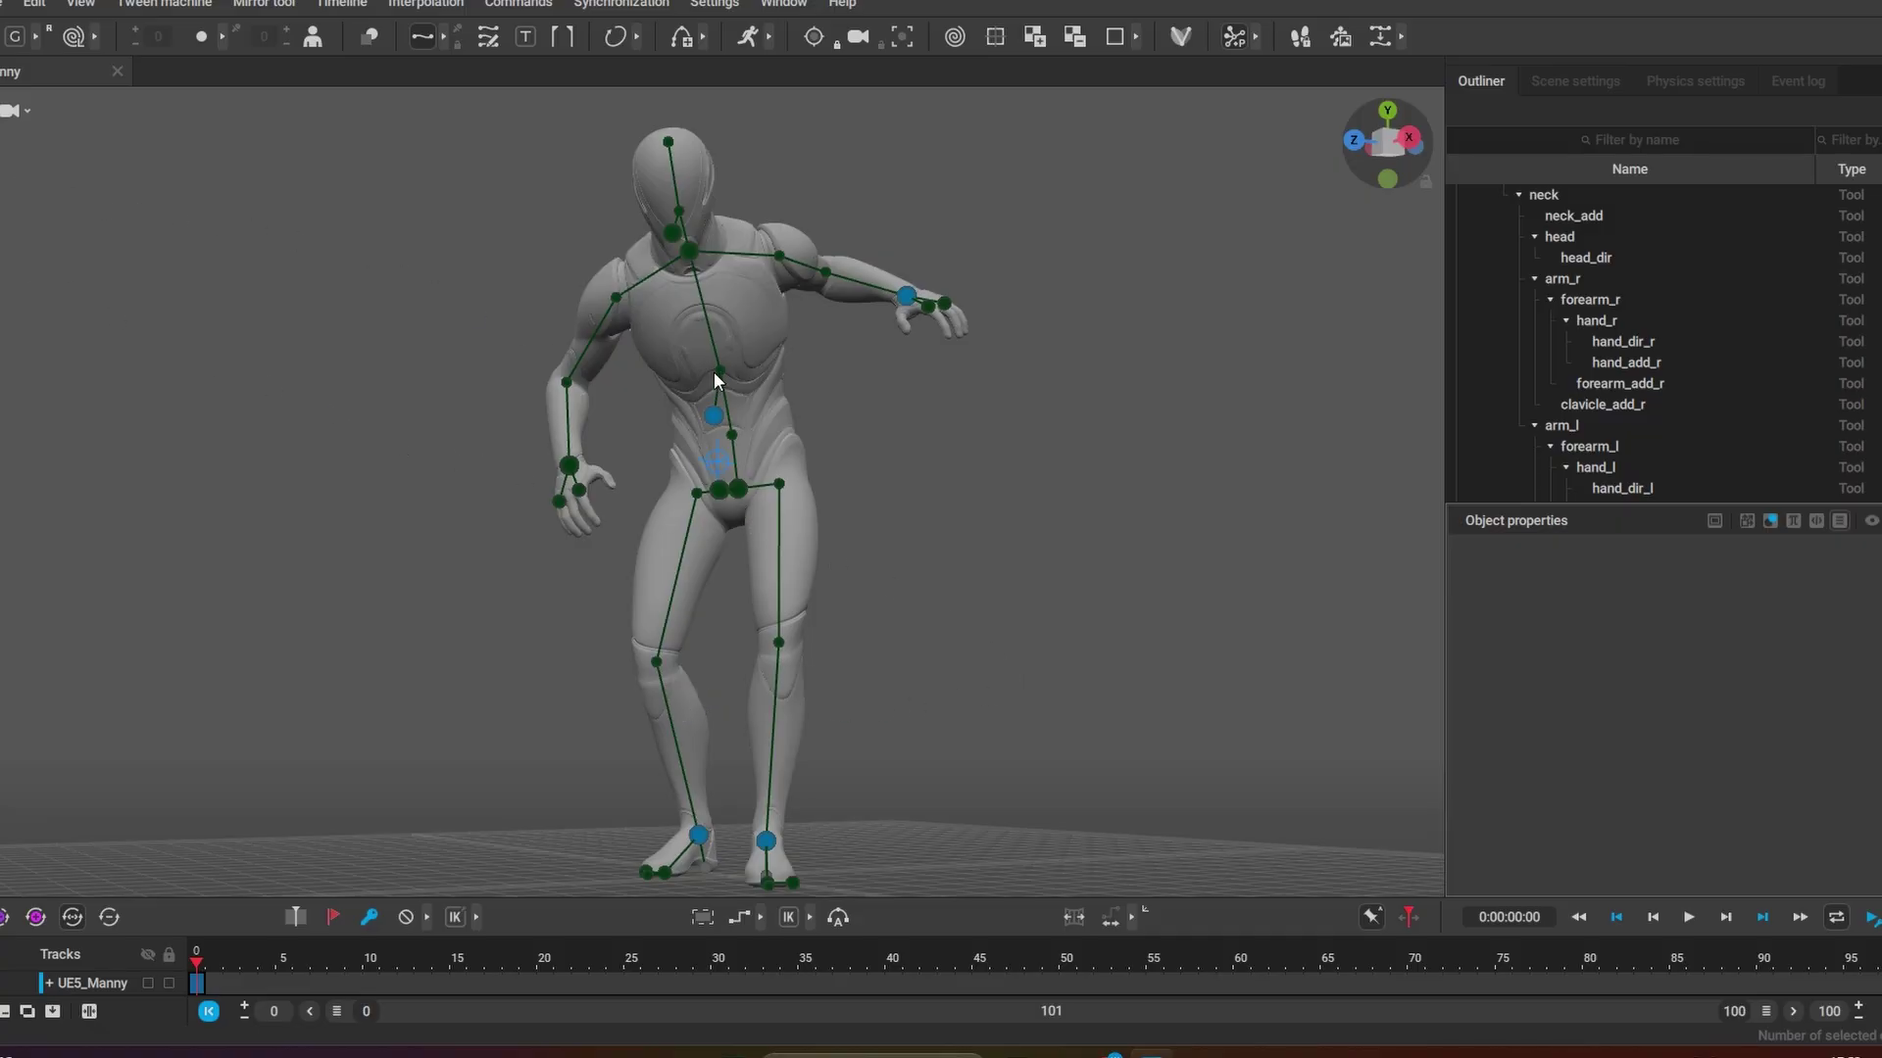
scroll(868, 591, down, 2)
scroll(737, 527, up, 1)
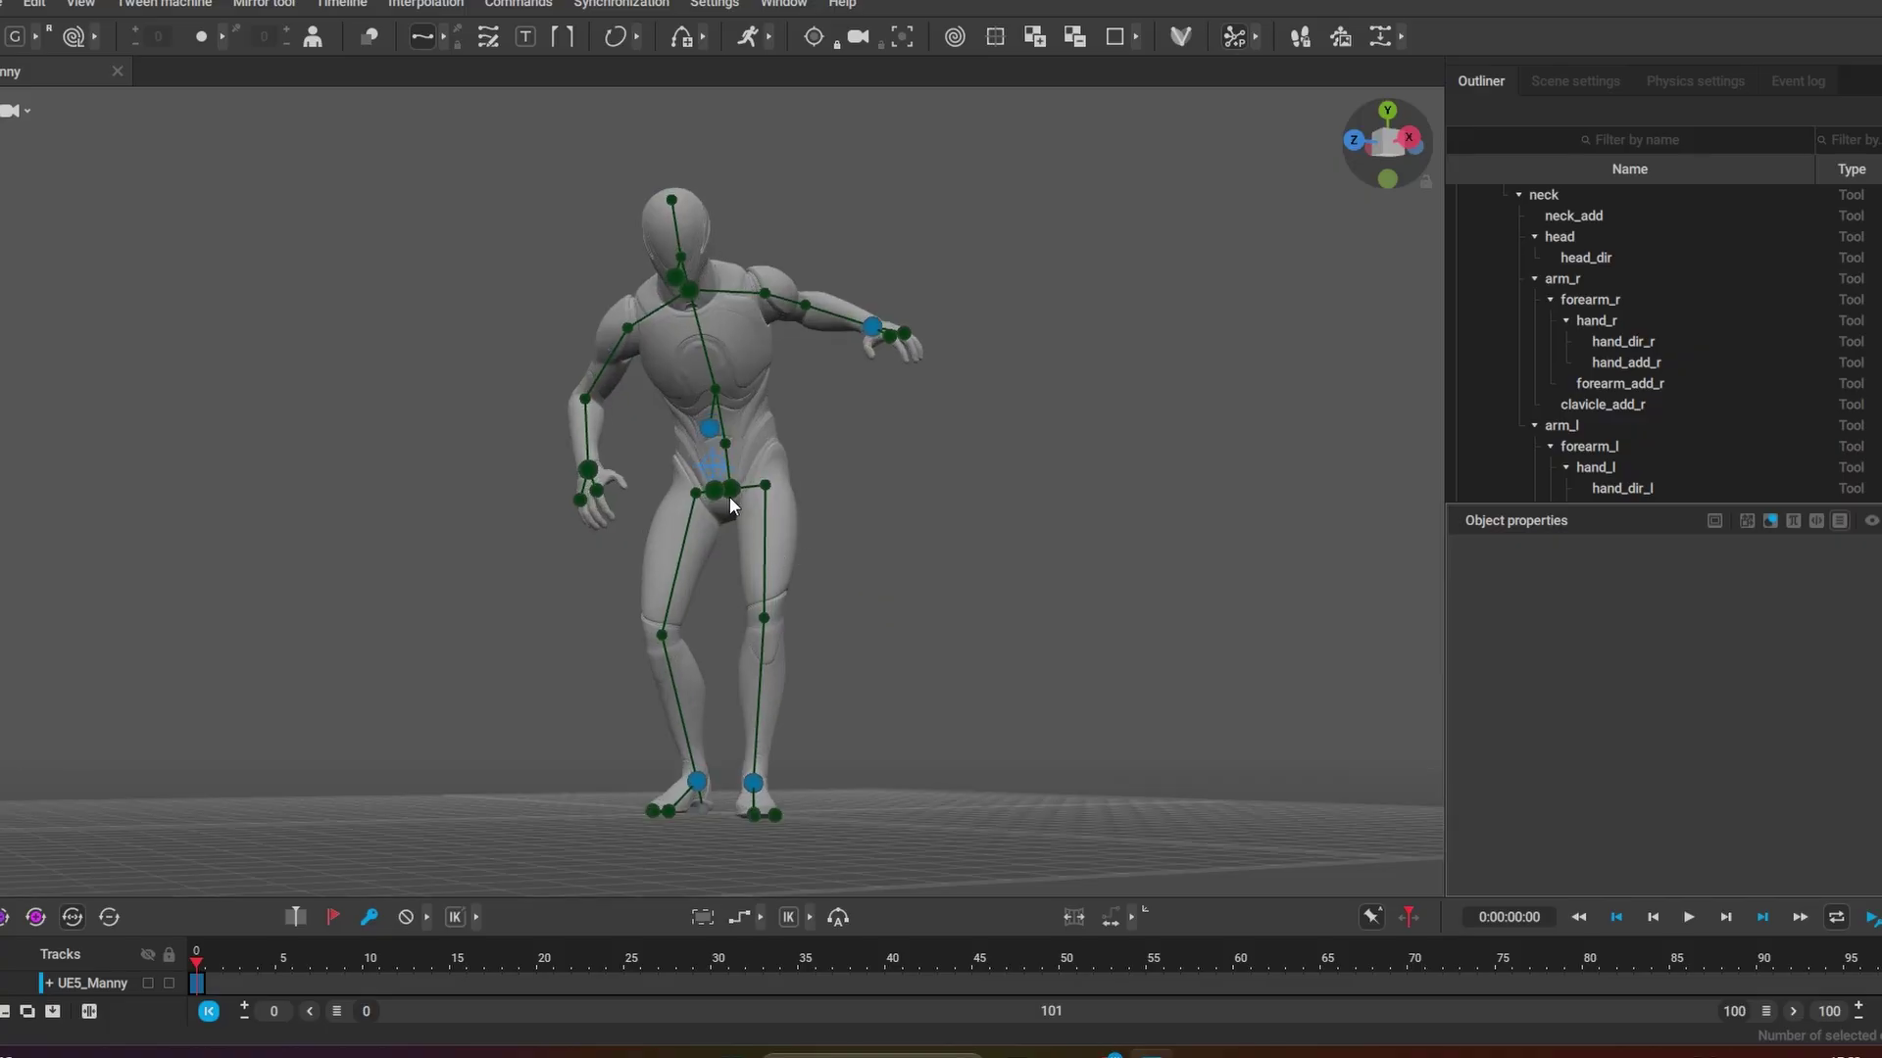
double_click(730, 497)
click(941, 580)
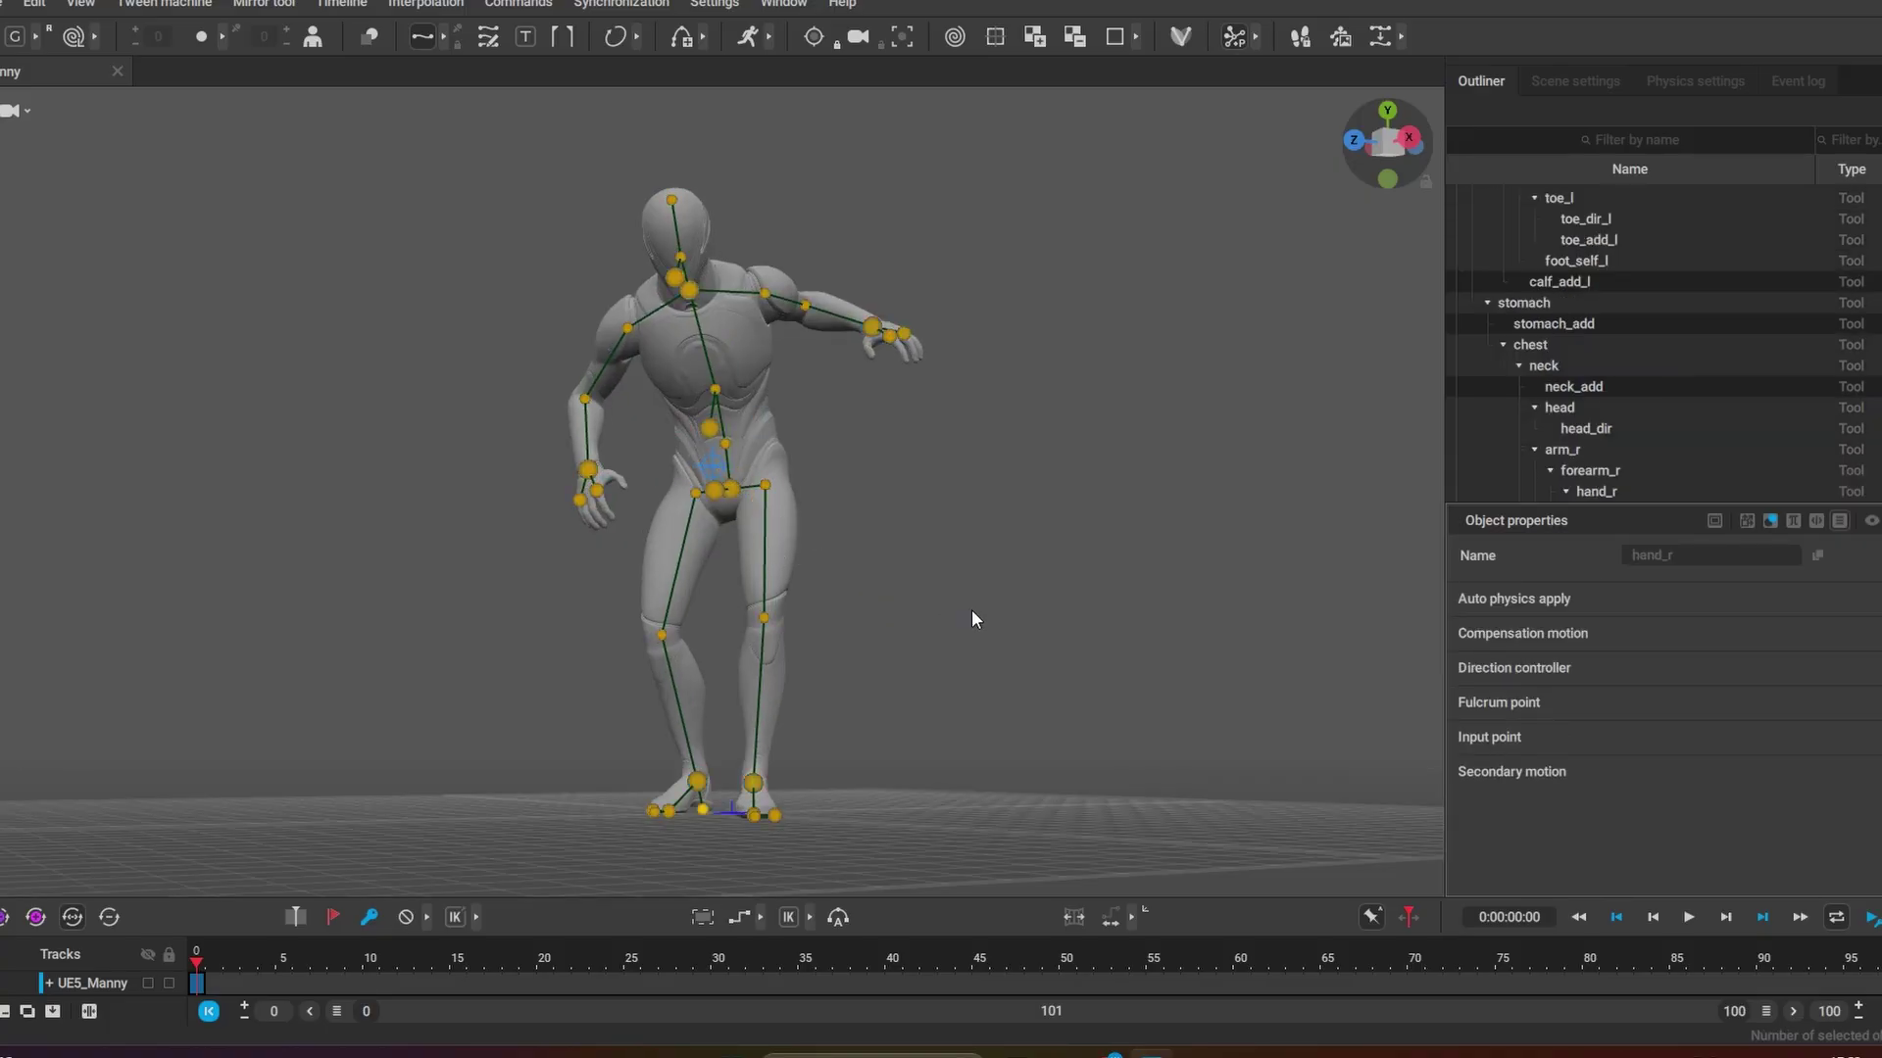
alt+drag(890, 437, 929, 465)
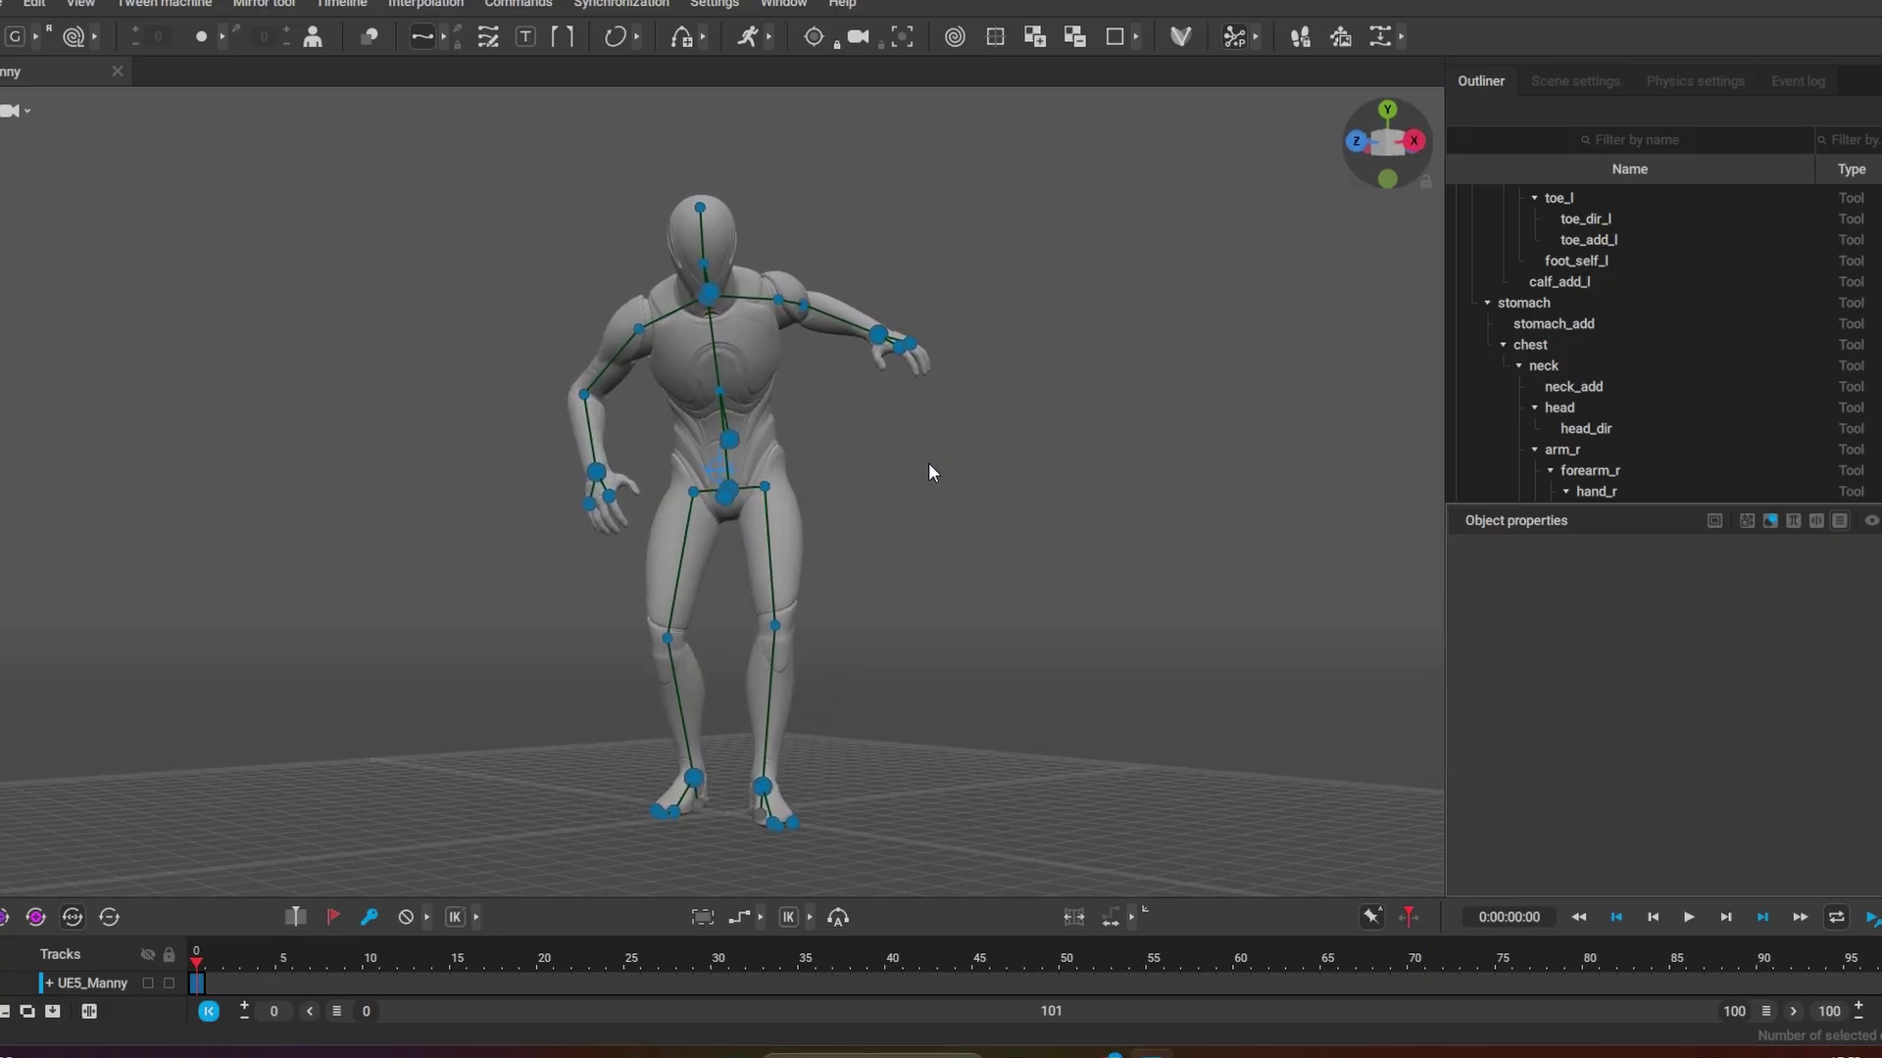
Step: Nudge Manny's left hand control point slightly up and outward
scroll(921, 520, up, 8)
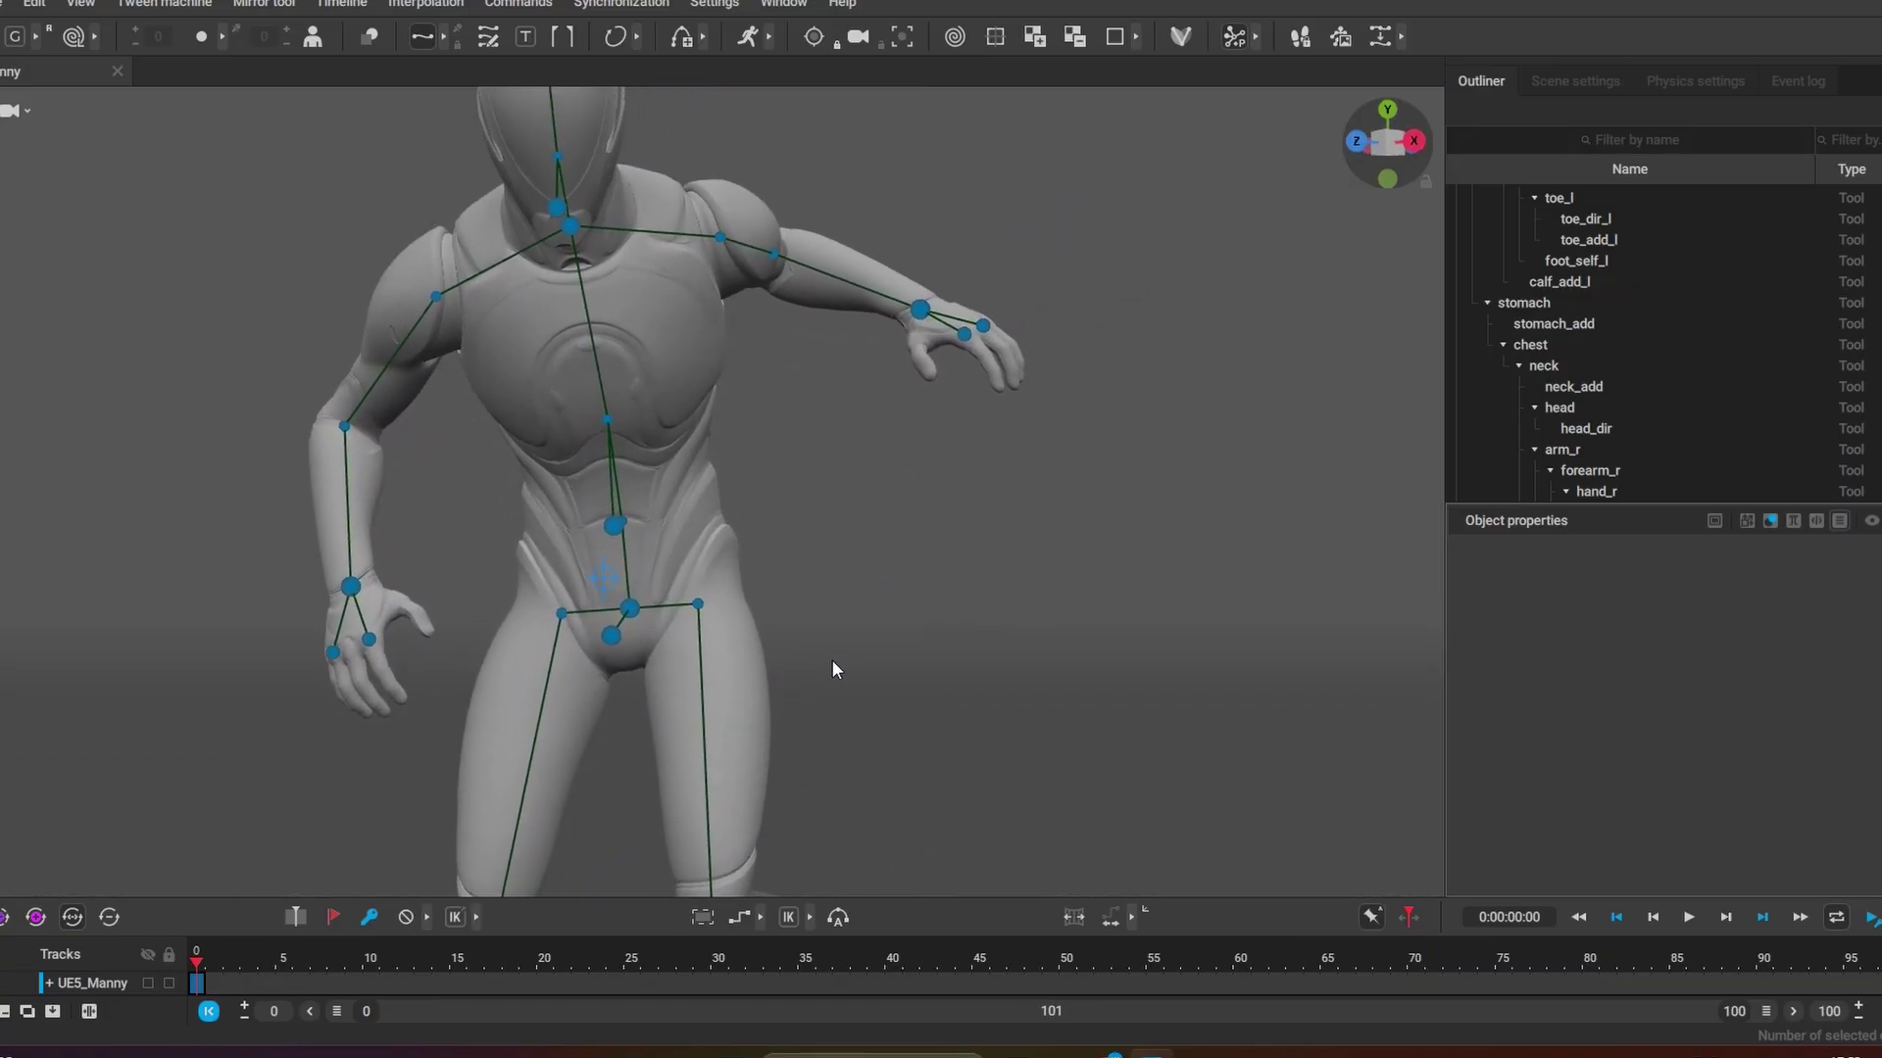
scroll(831, 660, down, 4)
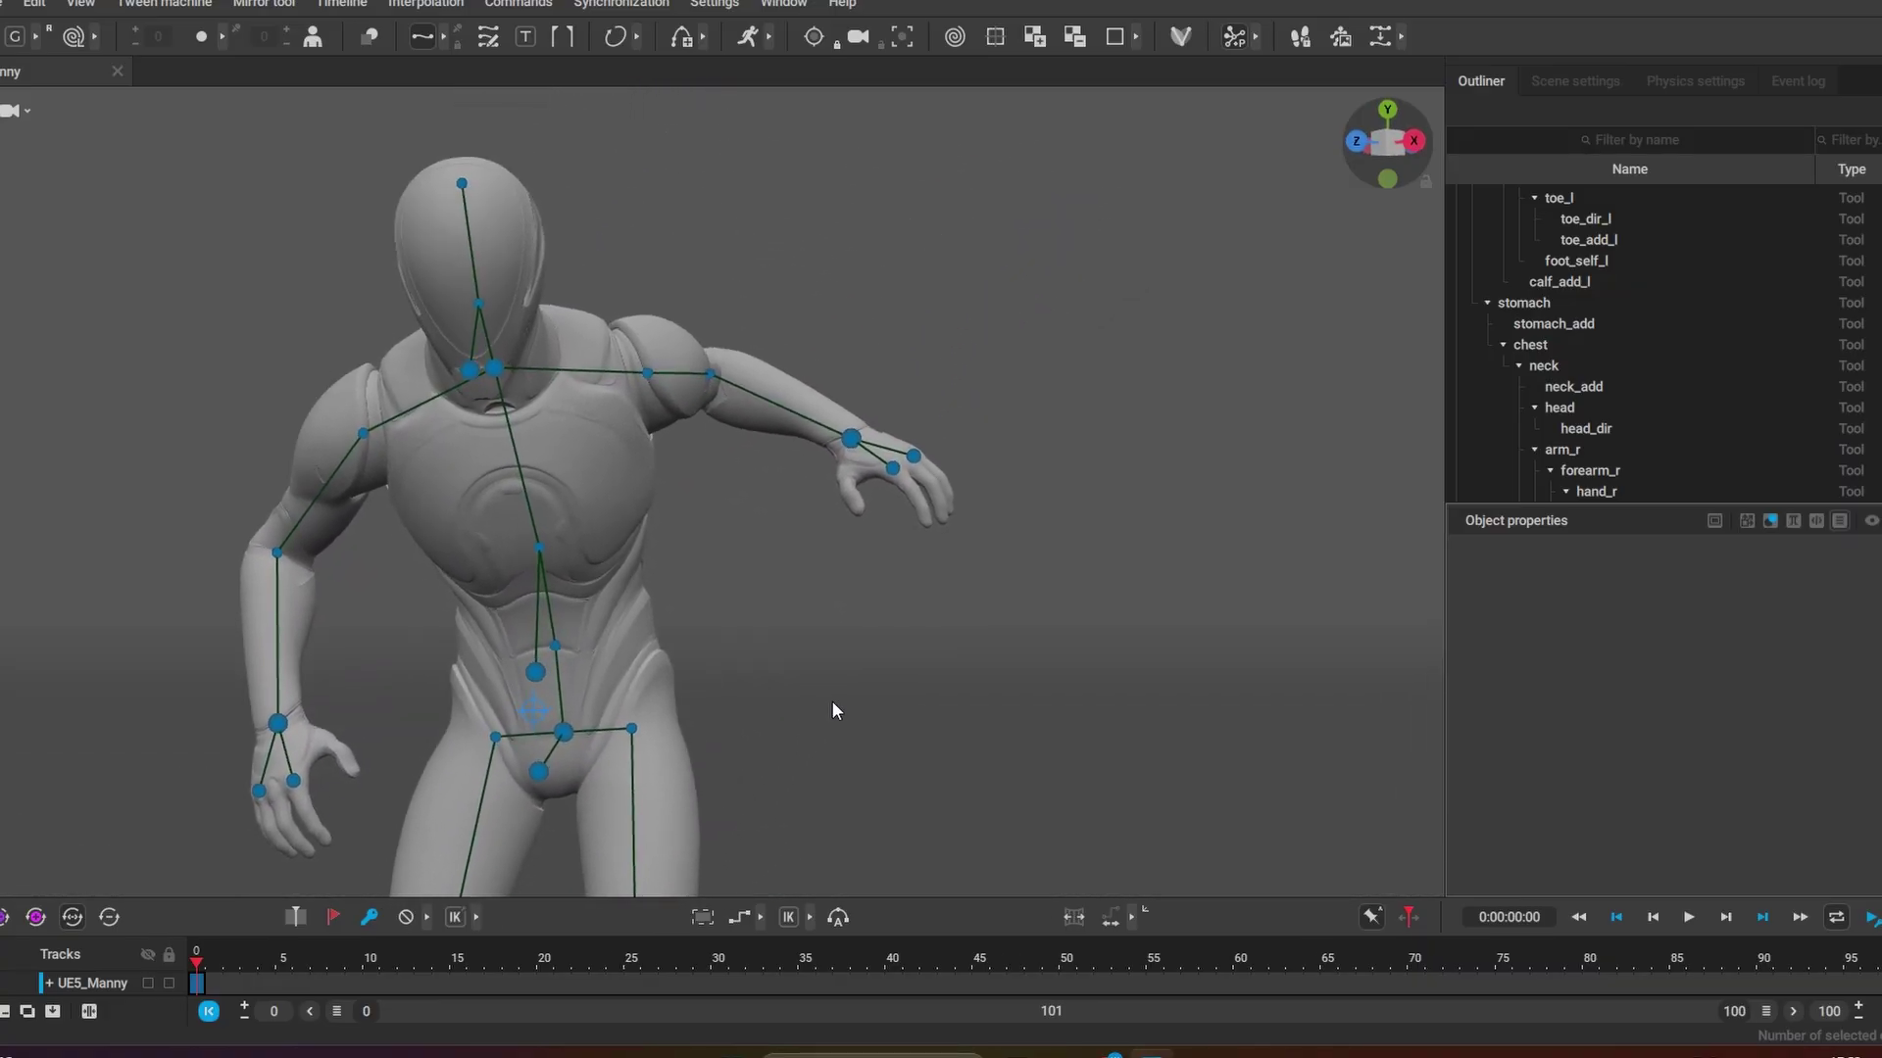
click(851, 438)
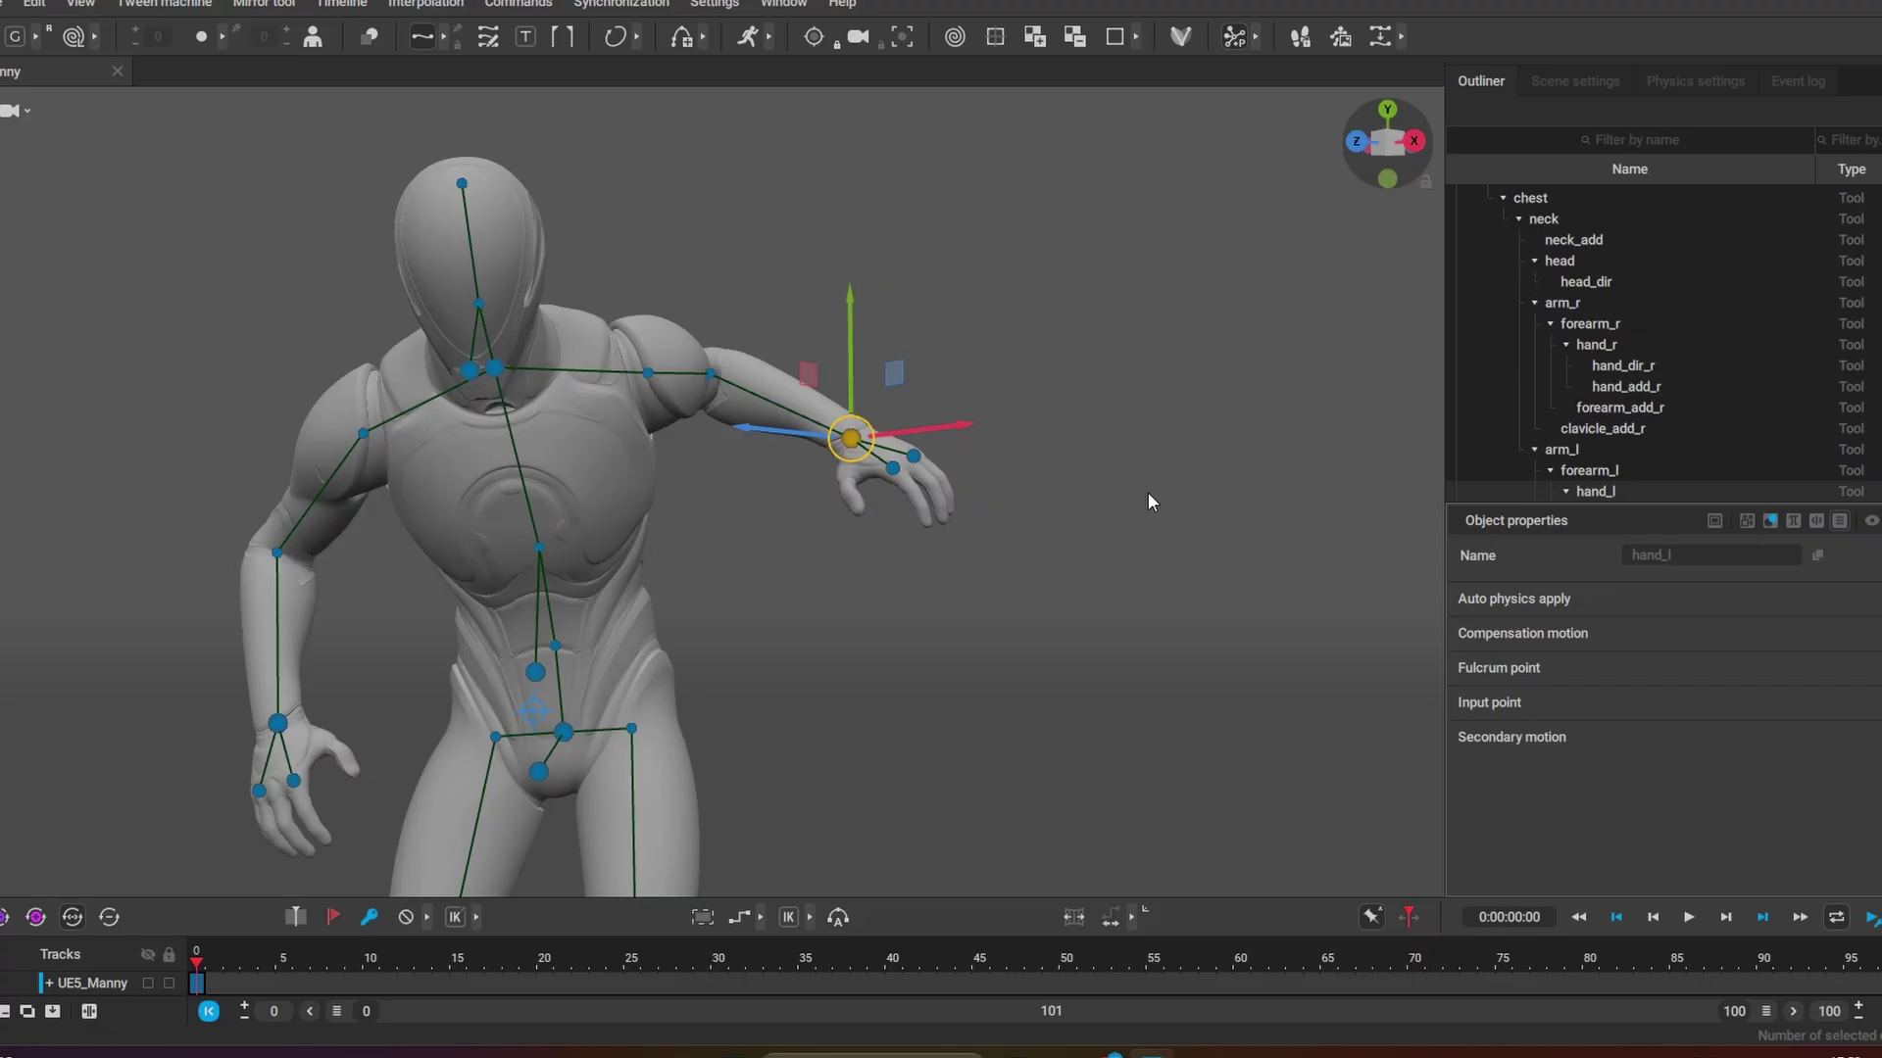
click(967, 545)
click(858, 451)
drag(853, 446, 884, 408)
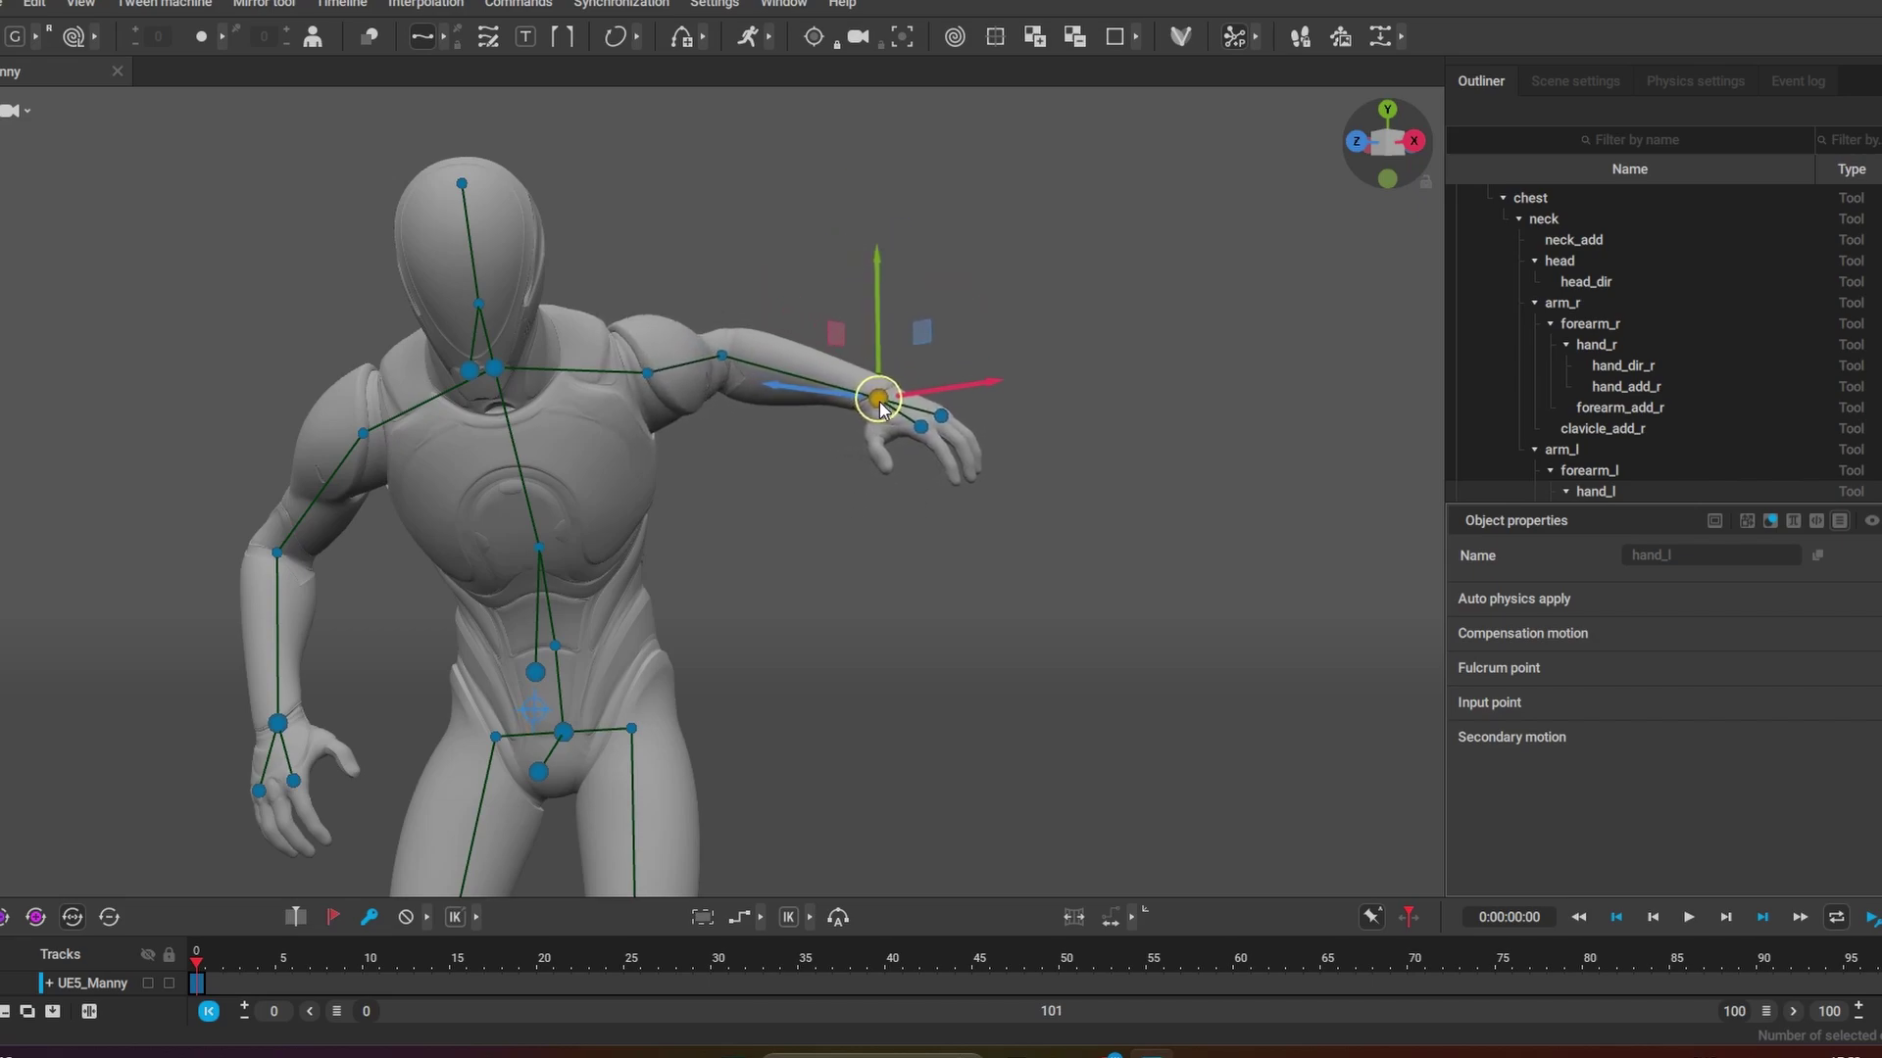
Step: Lower Manny's left hand with the Move tool and bring it slightly inward, keeping the arm extended below shoulder height
key(q)
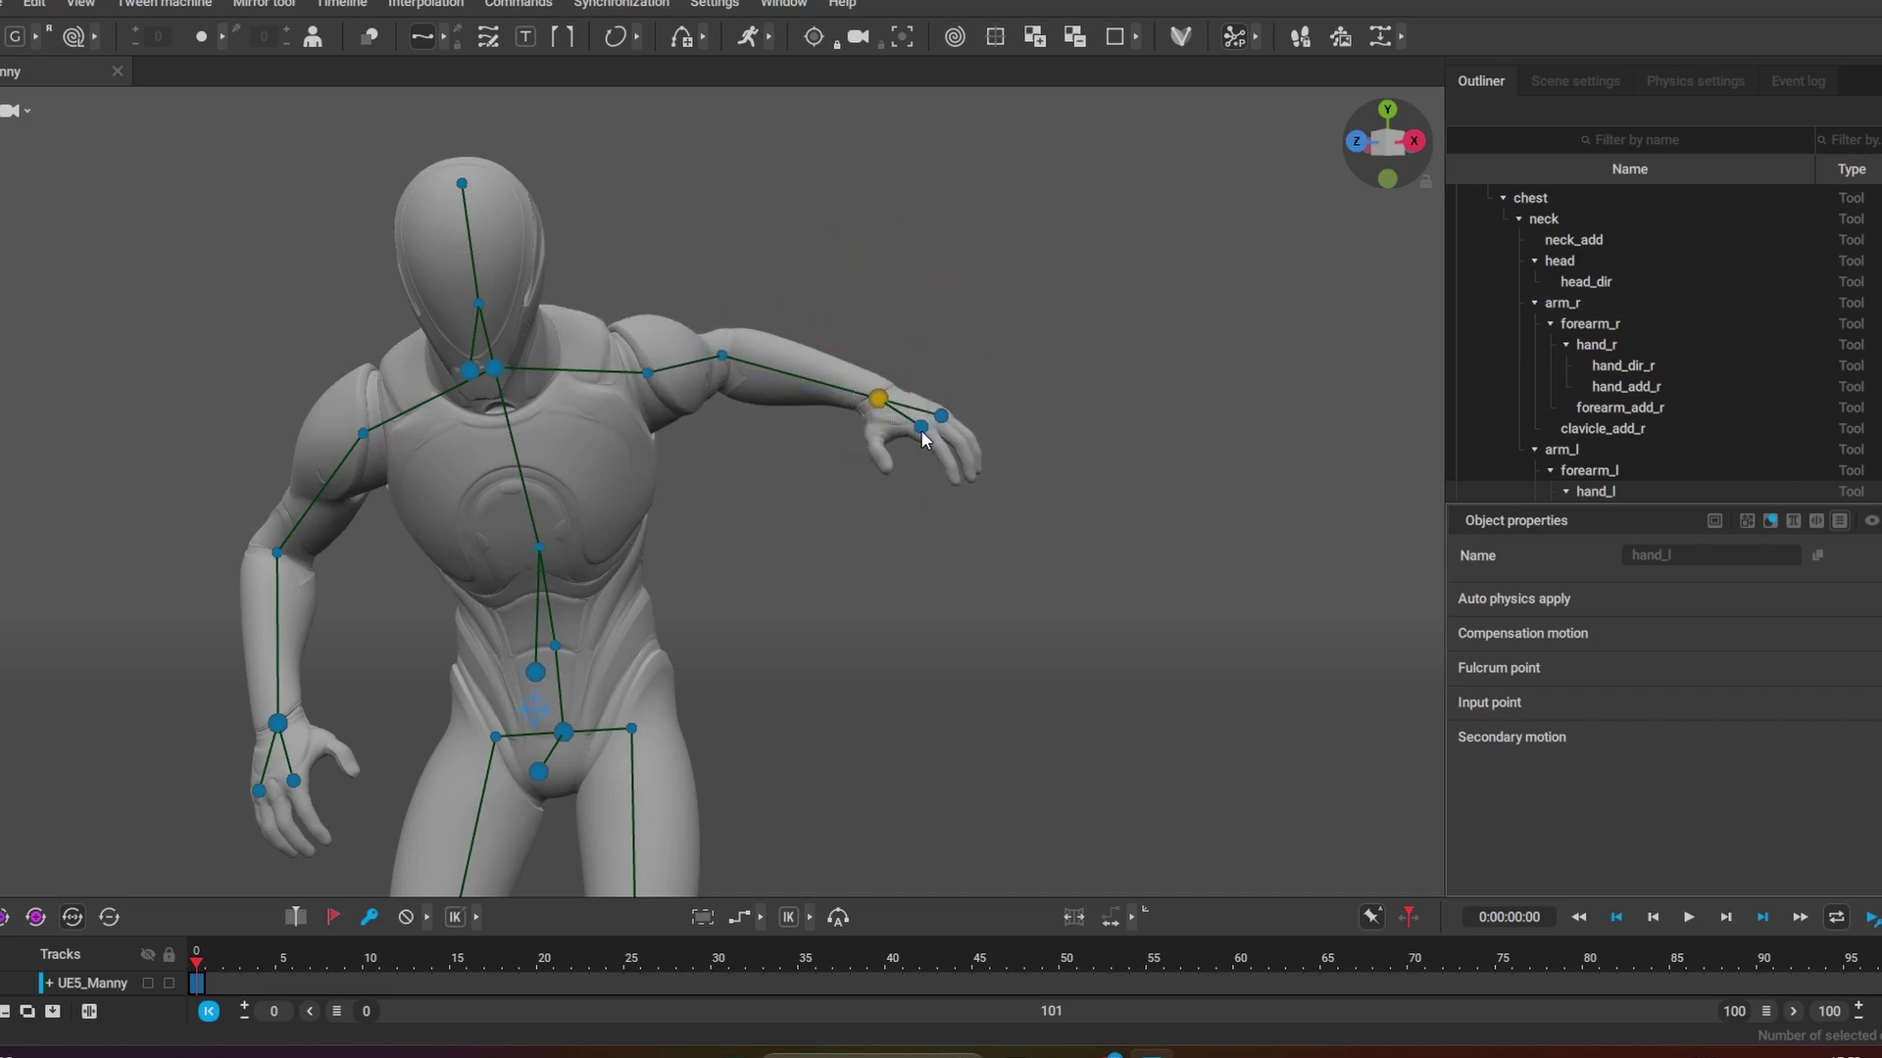
key(w)
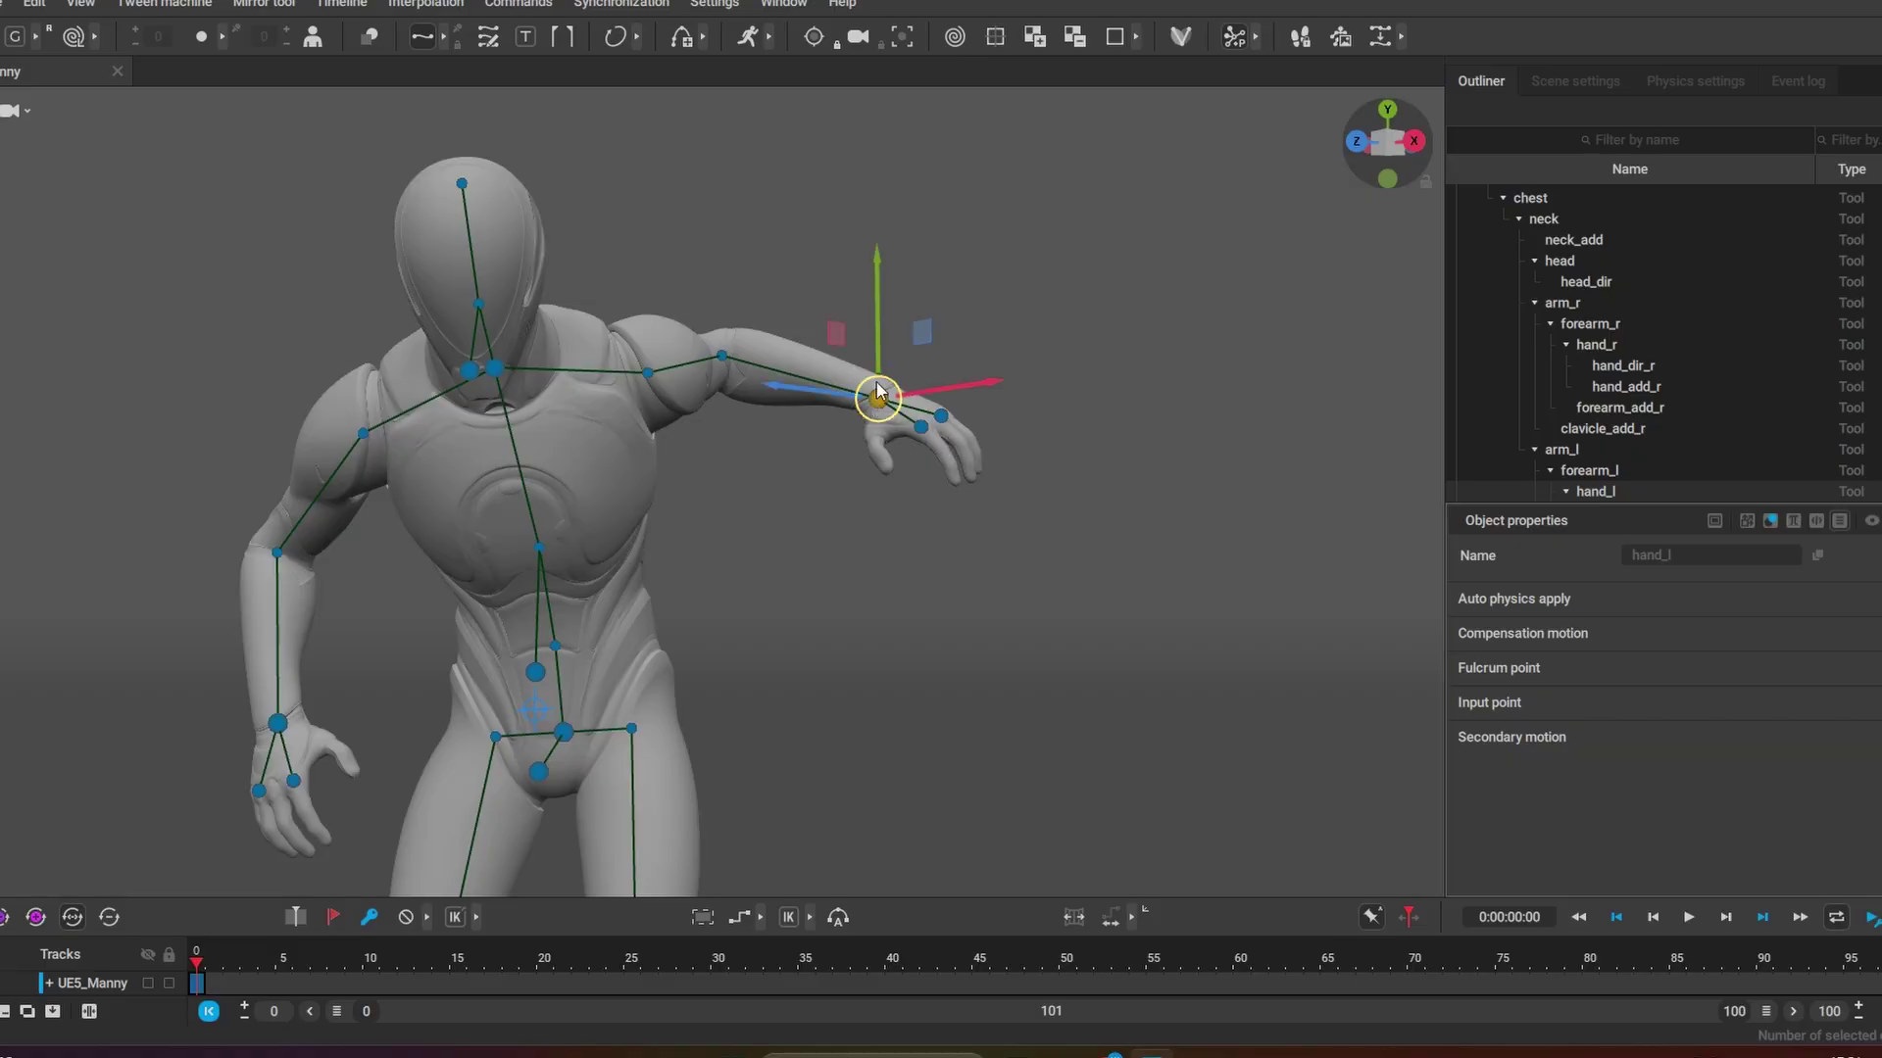
drag(880, 275, 920, 430)
Step: Select Manny's left hand together with its child points and rotate it at the wrist so the fingers lift outward
key(e)
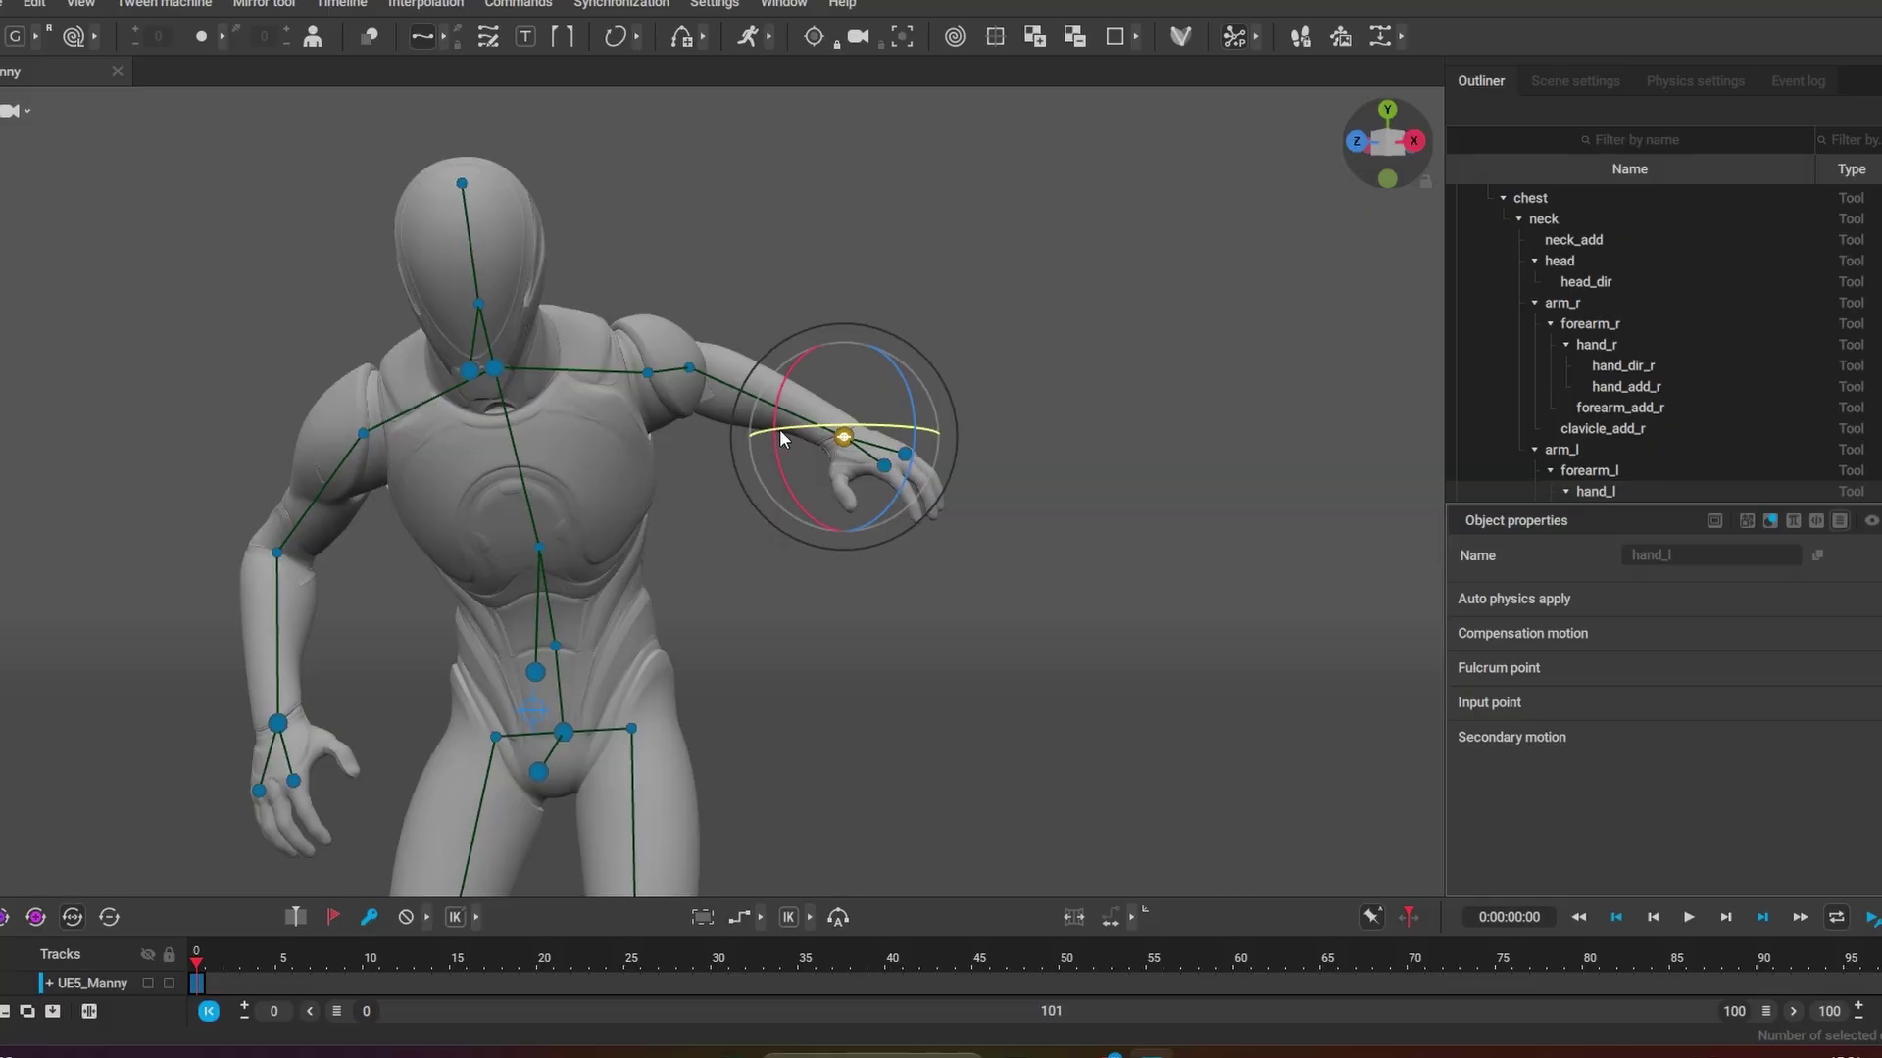
click(912, 546)
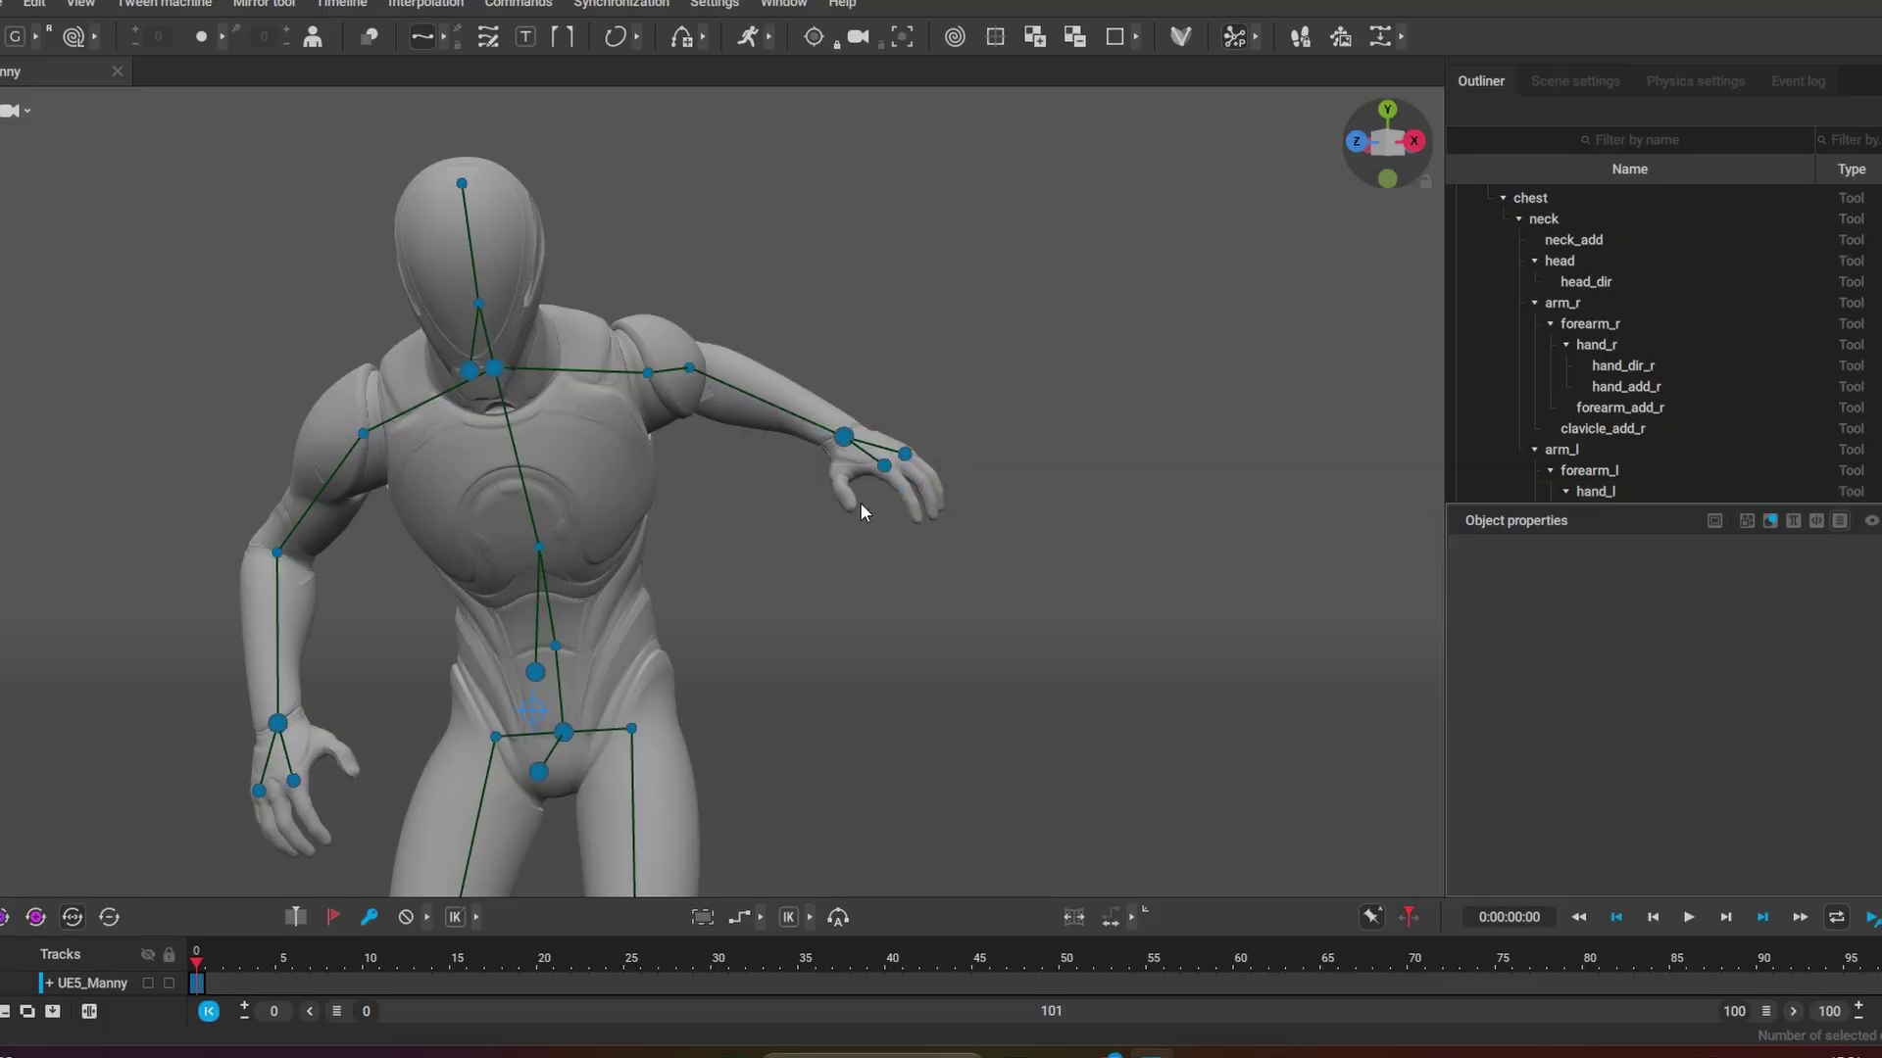
click(845, 439)
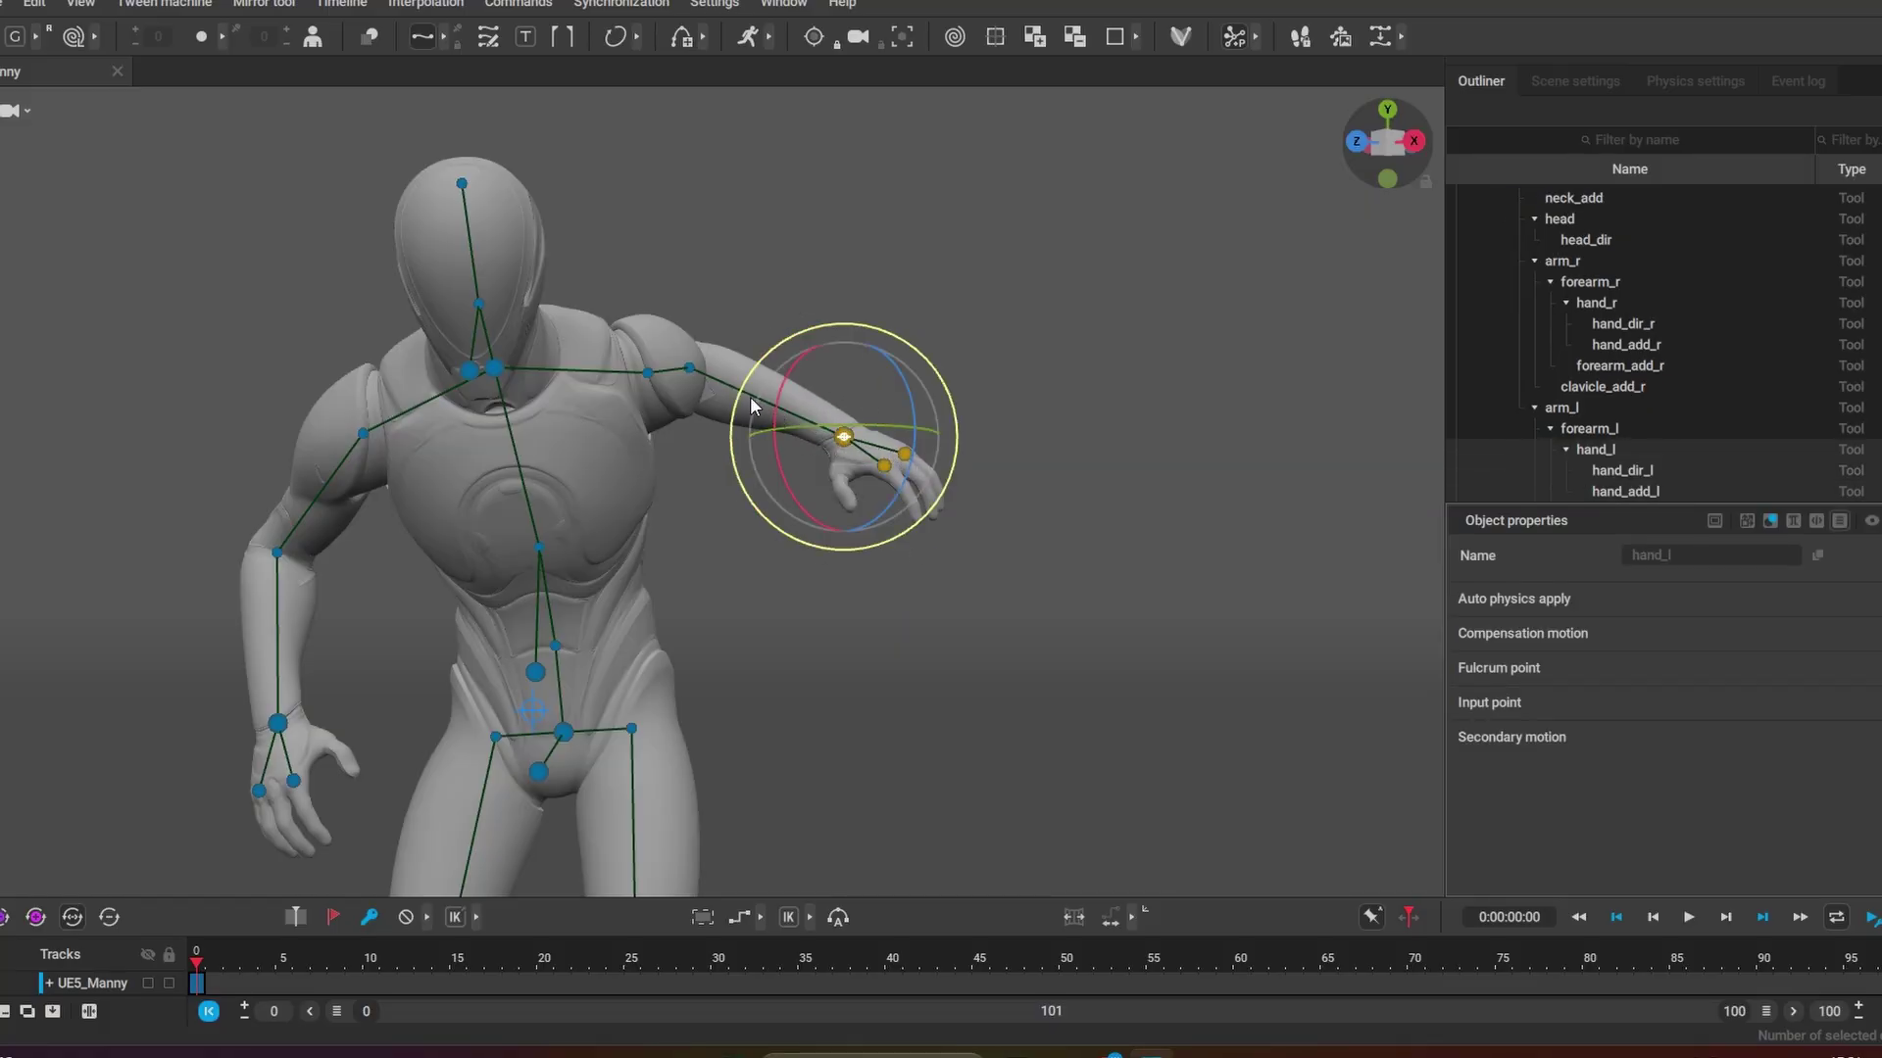
mouse_move(780, 411)
mouse_down()
mouse_move(790, 377)
mouse_move(867, 316)
mouse_move(759, 378)
mouse_move(866, 539)
mouse_move(774, 494)
mouse_move(778, 428)
mouse_move(887, 433)
mouse_move(766, 428)
mouse_up()
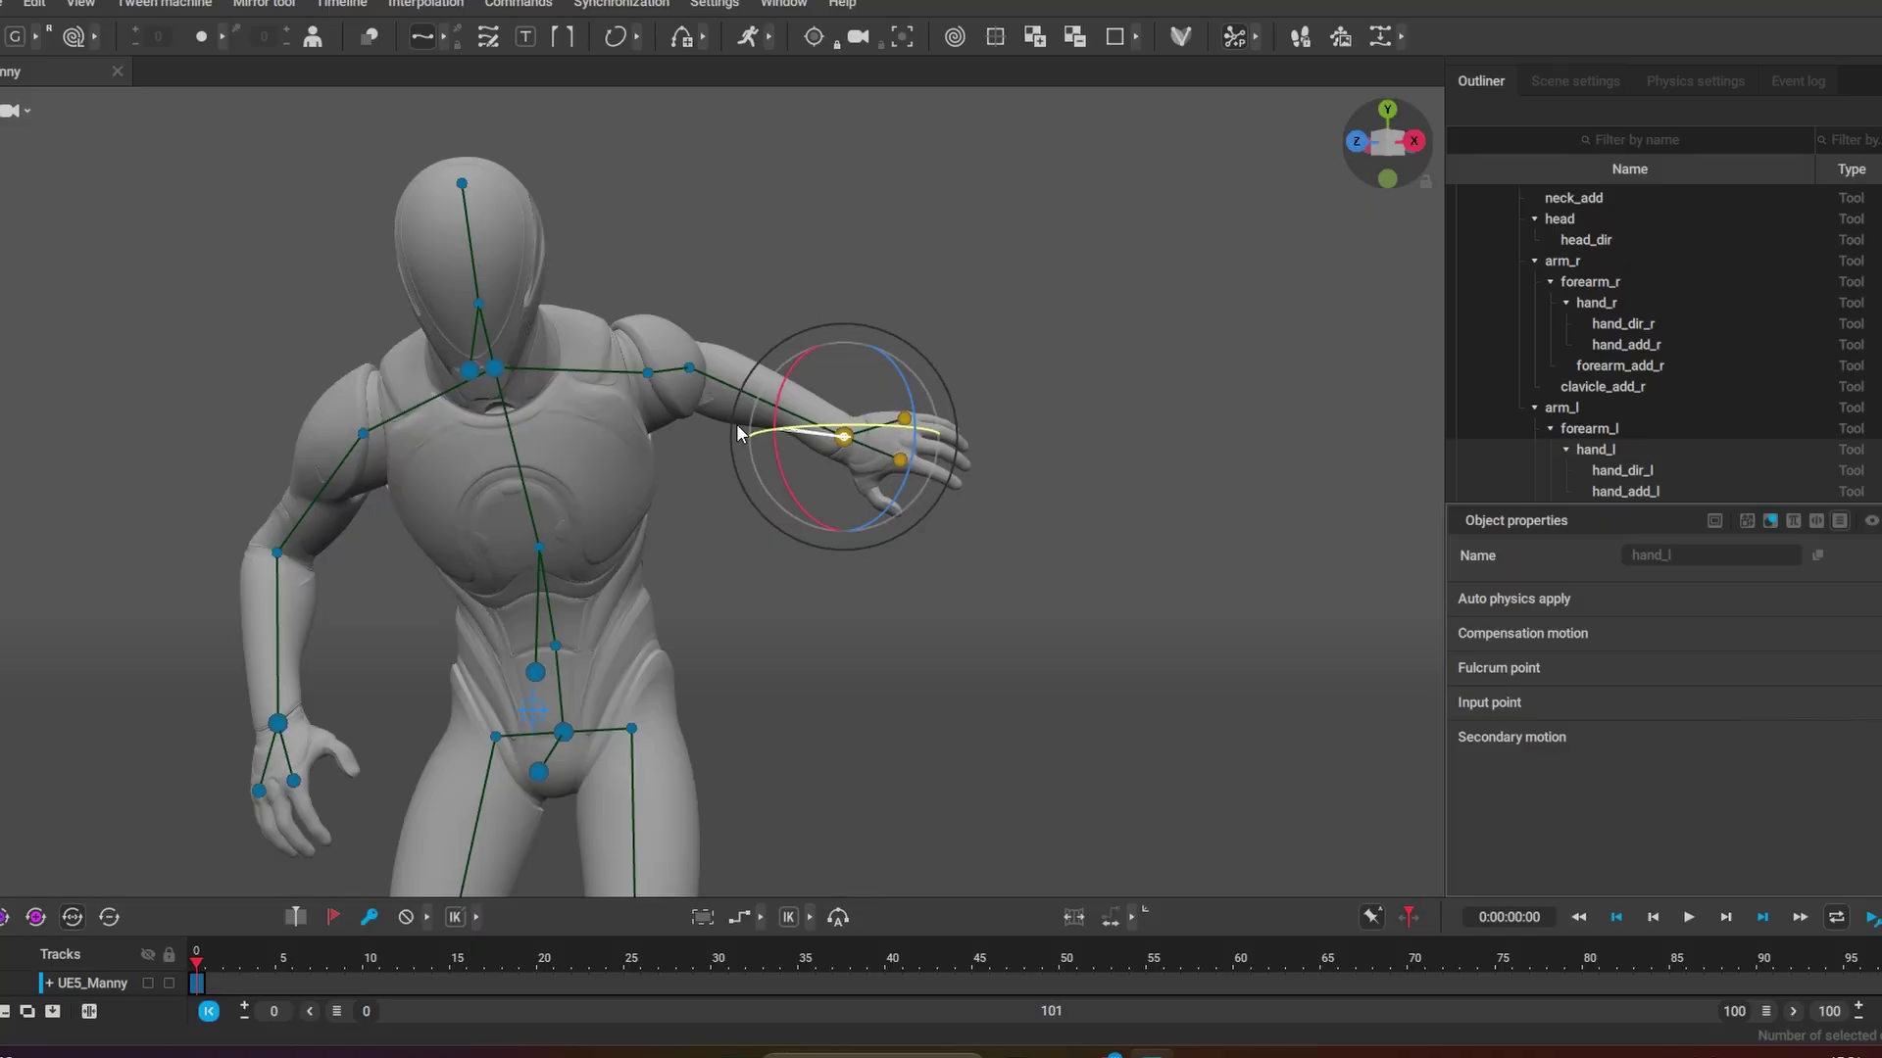
click(1120, 604)
Step: Select the toe control points of Manny's left foot and lock them in place
scroll(938, 706, down, 3)
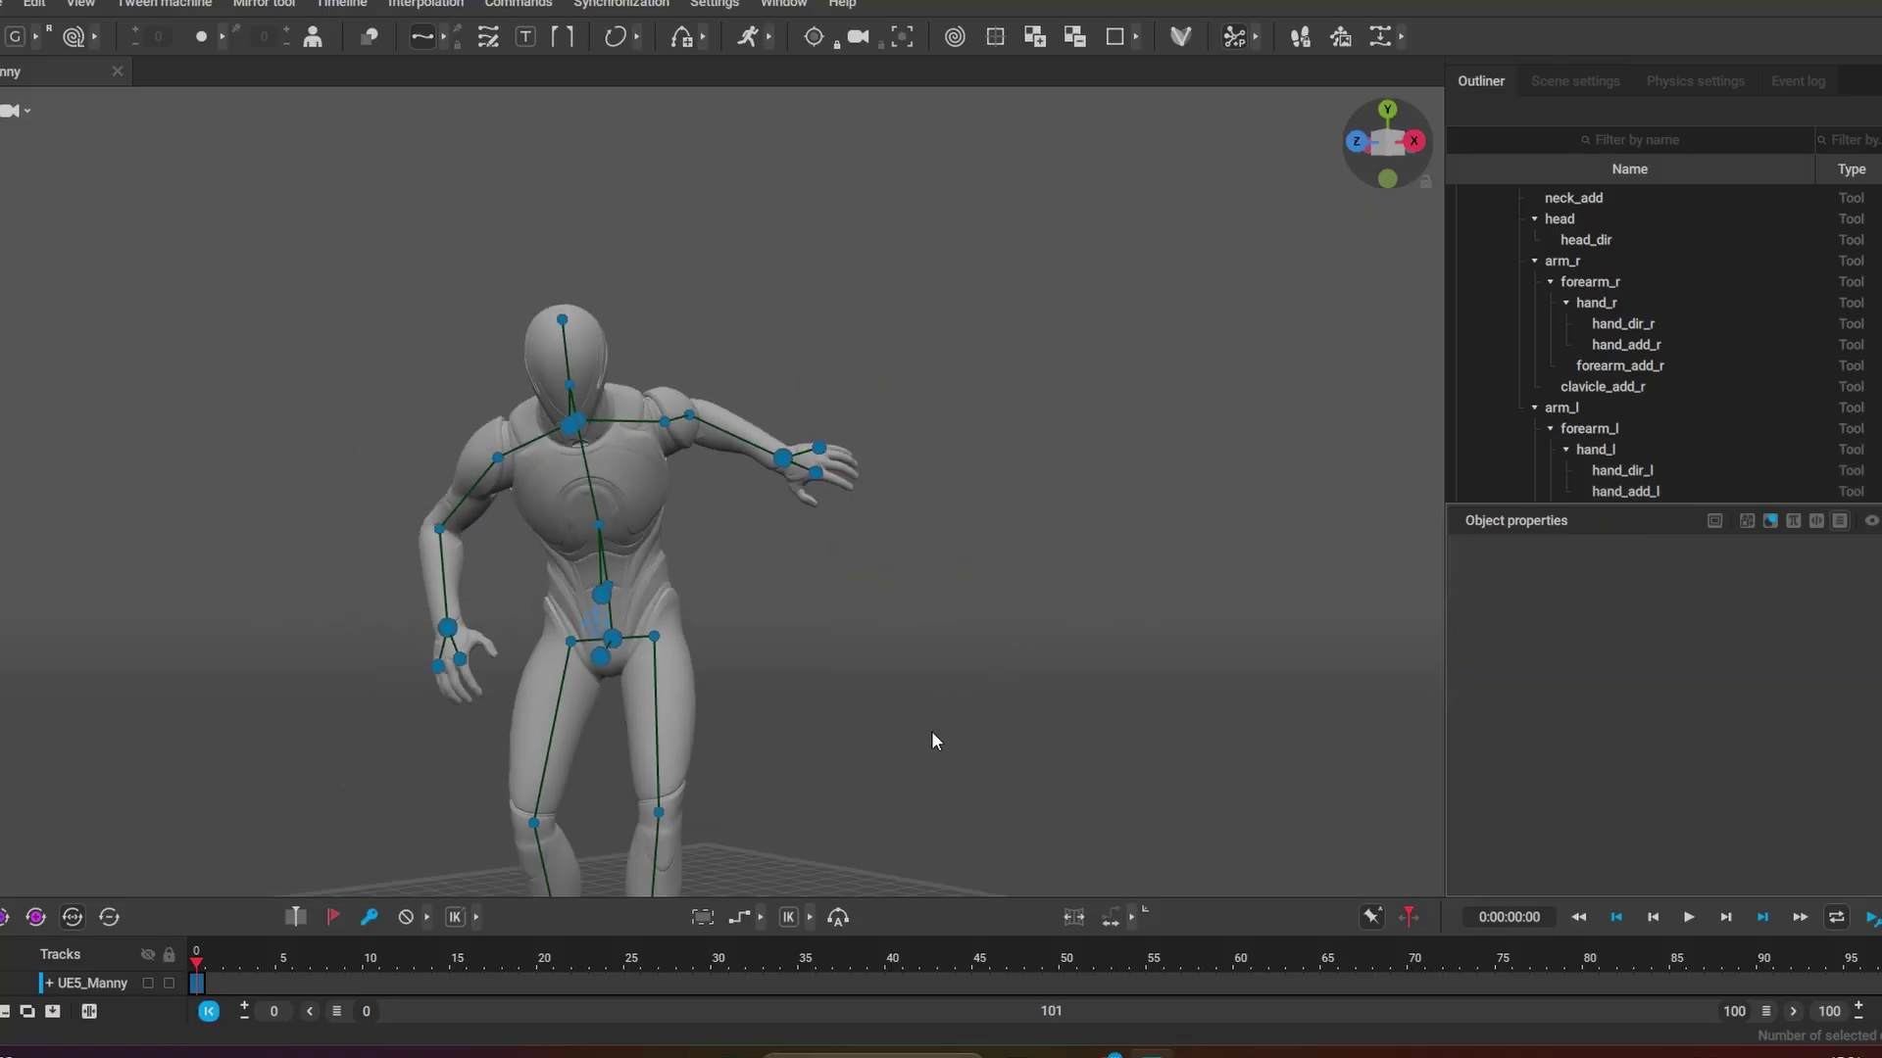
middle_drag(829, 708, 843, 425)
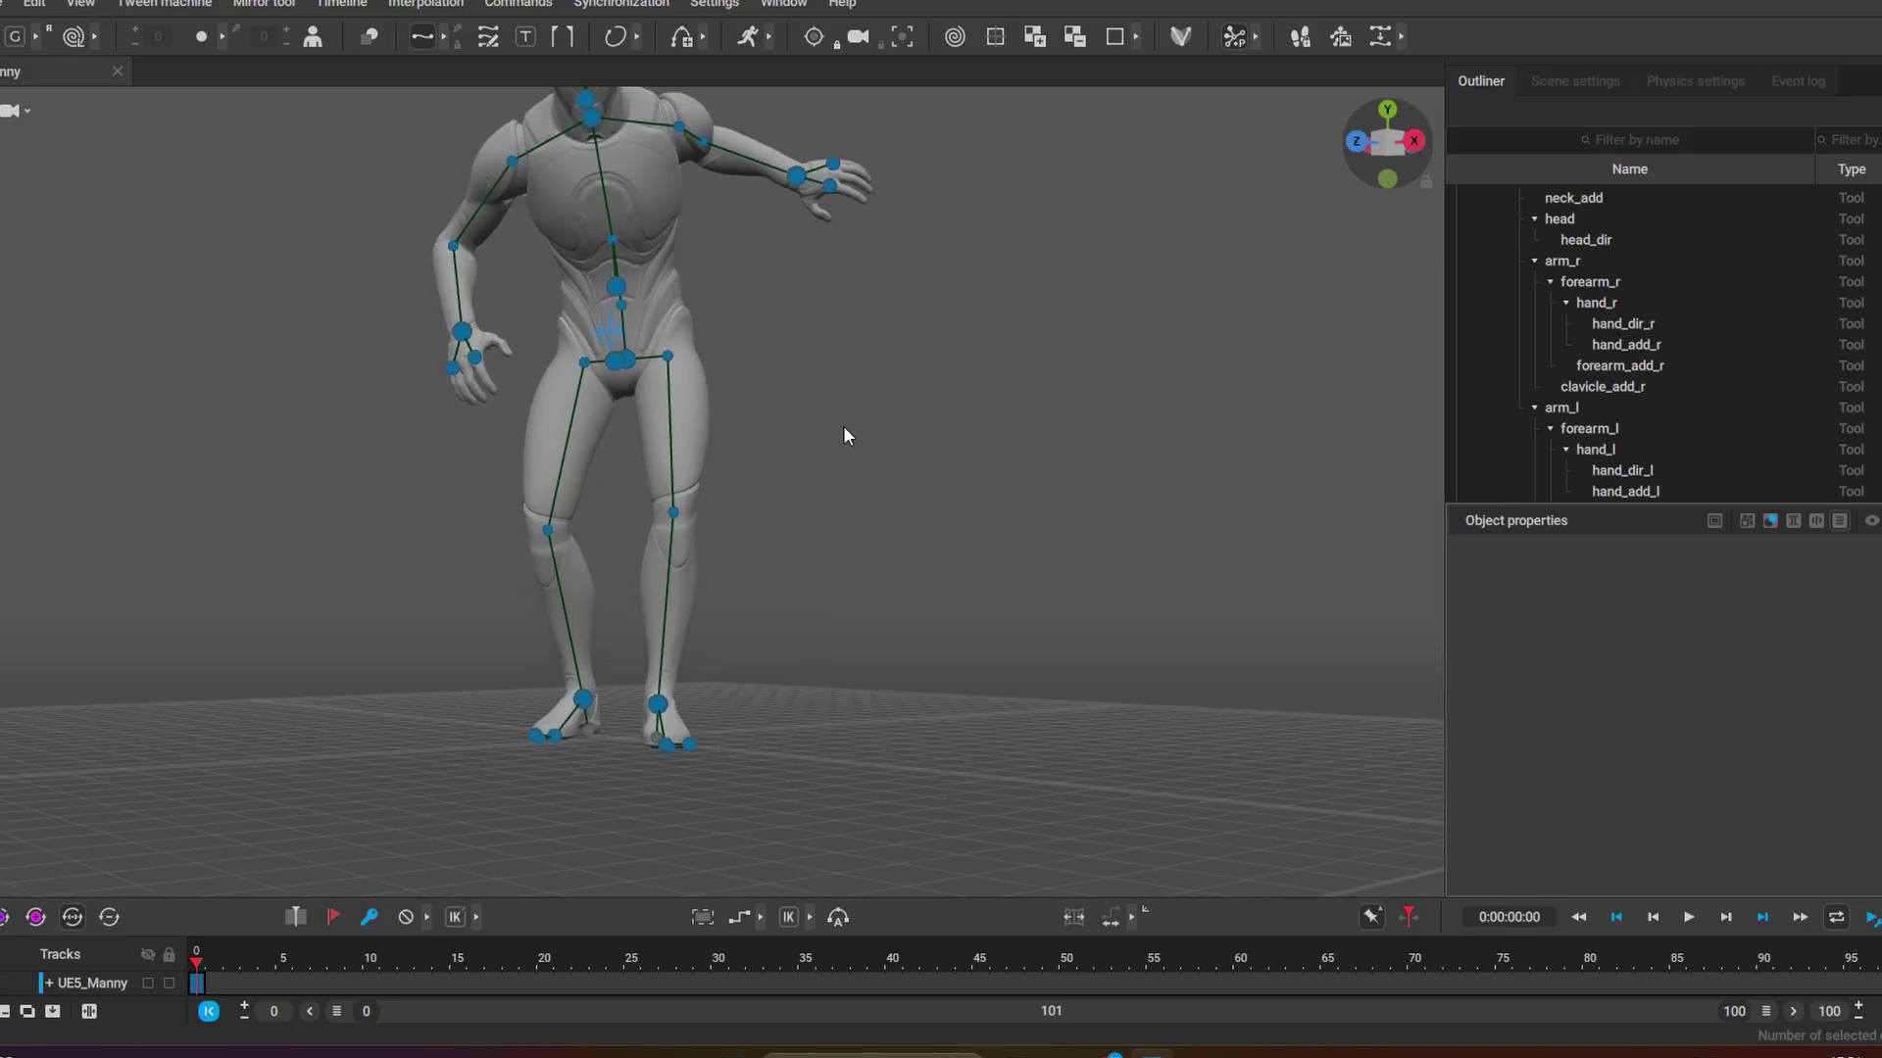
scroll(802, 738, up, 5)
right_drag(746, 770, 1017, 563)
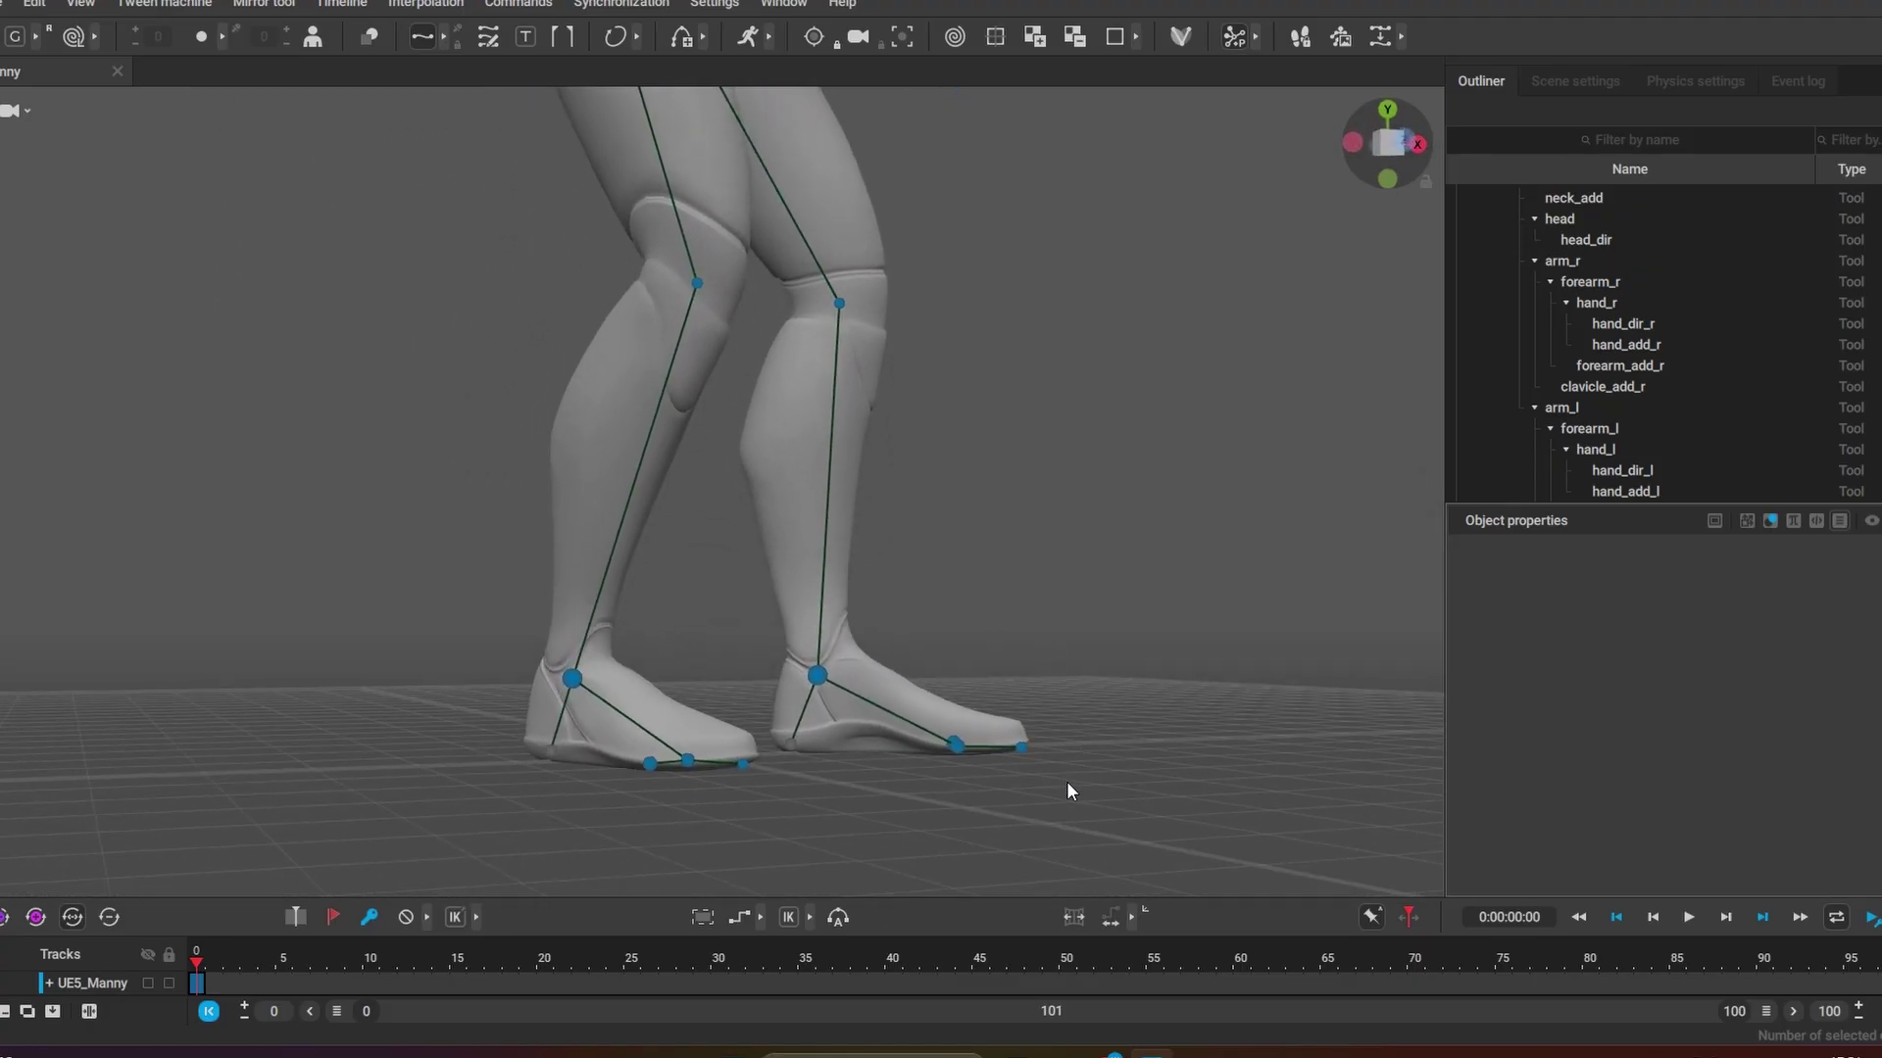
drag(1066, 782, 938, 688)
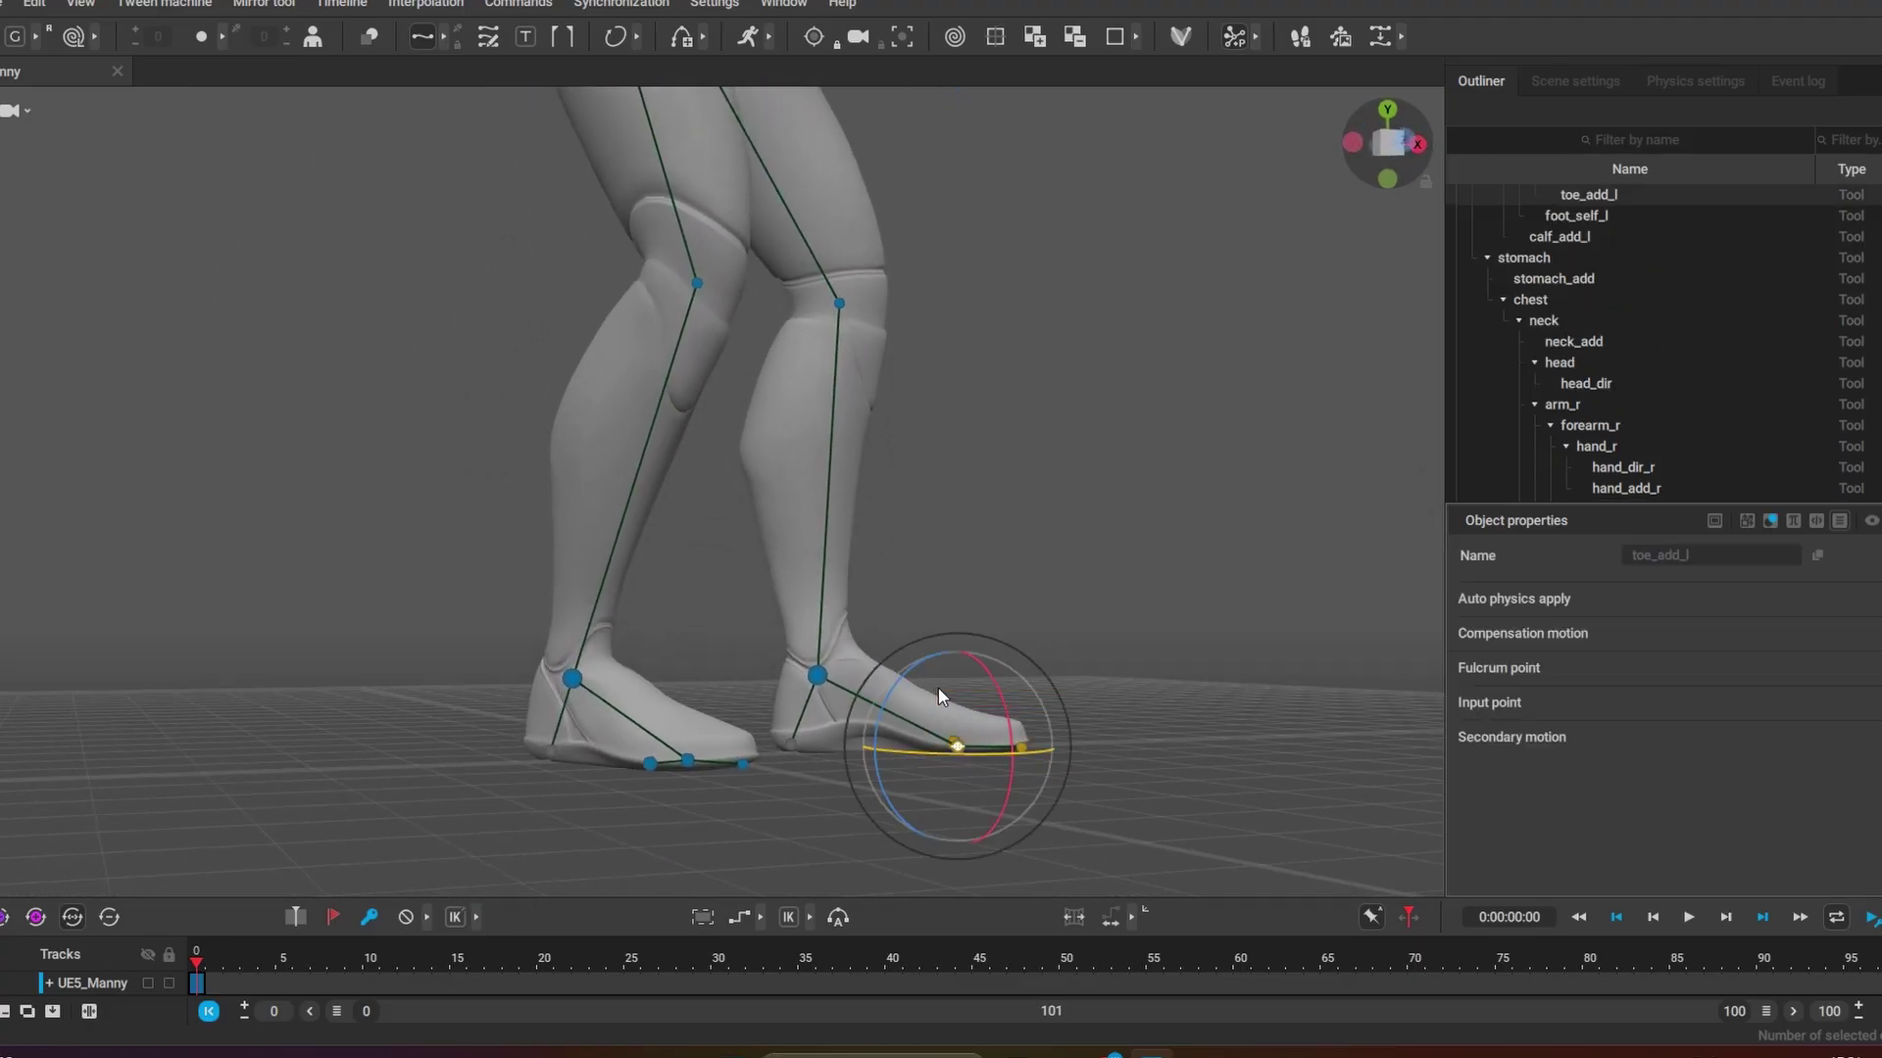
click(1237, 794)
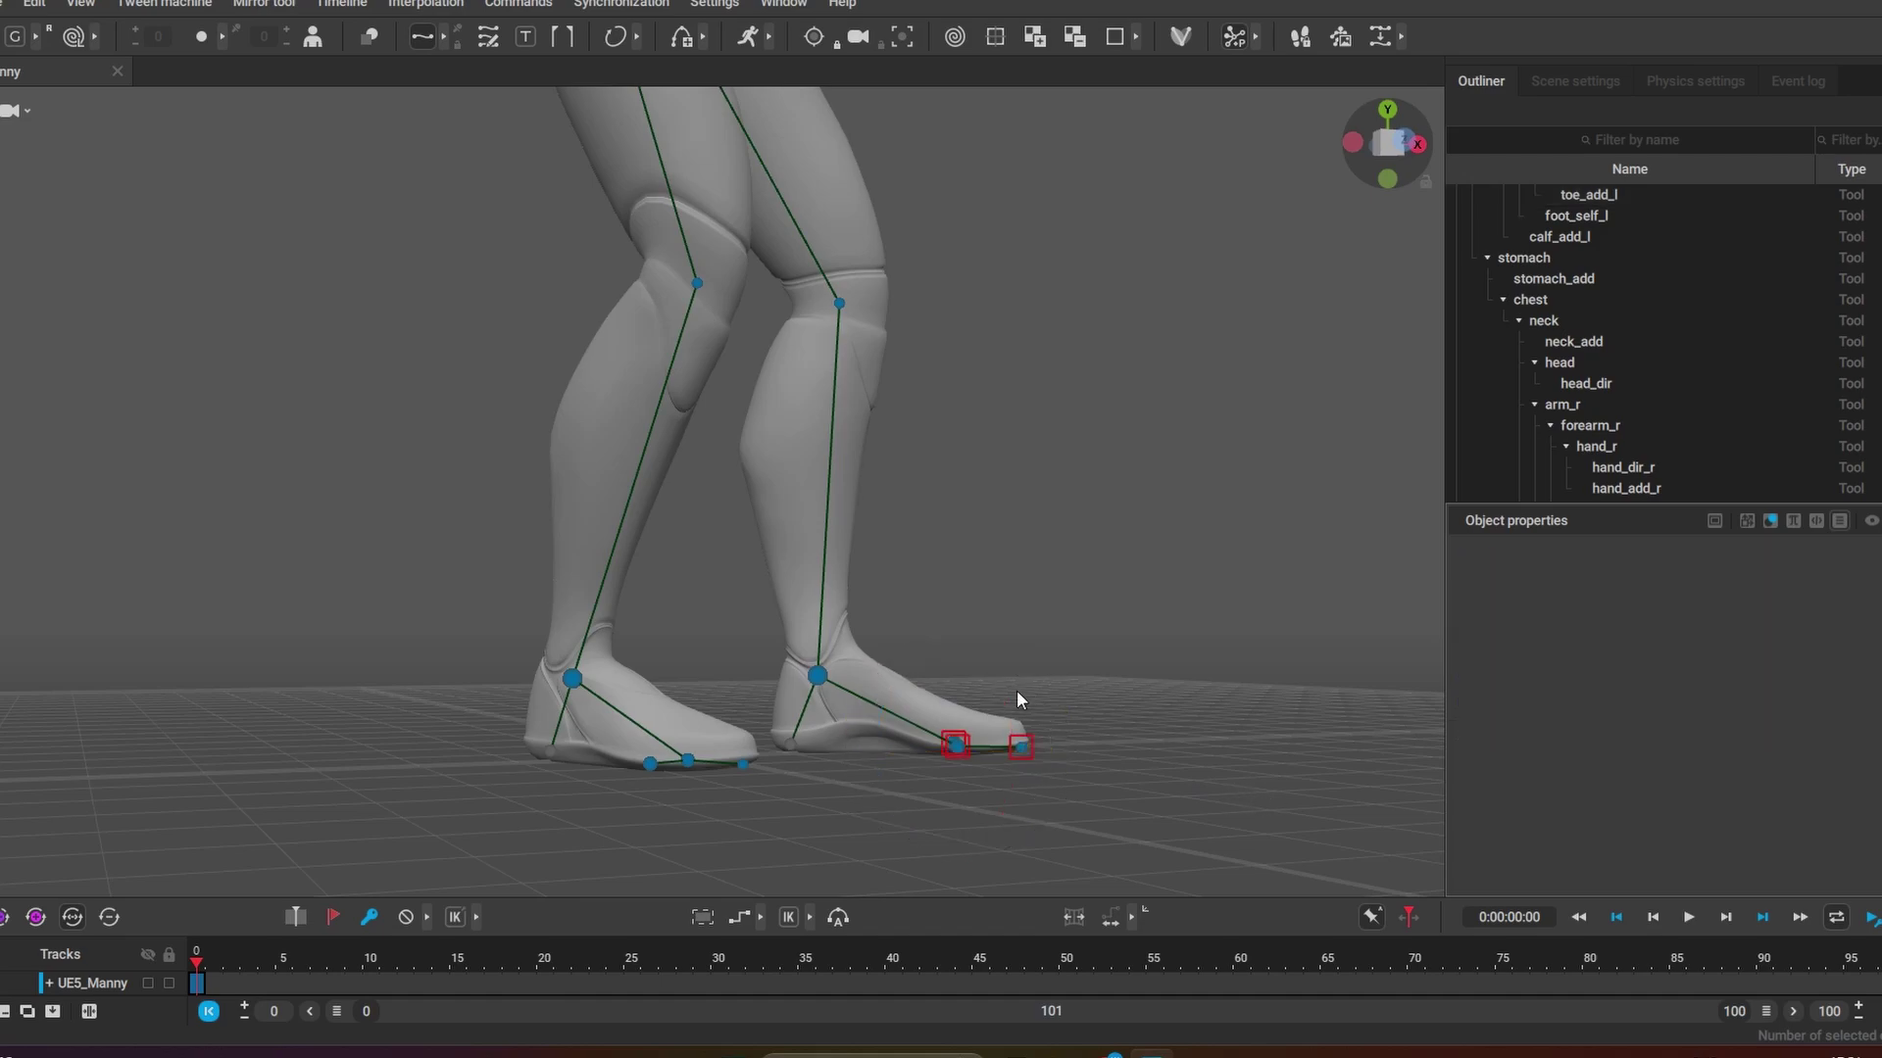
Step: Move the left ankle control point up and forward so the heel lifts while the foot pivots on its locked toes
click(821, 675)
key(w)
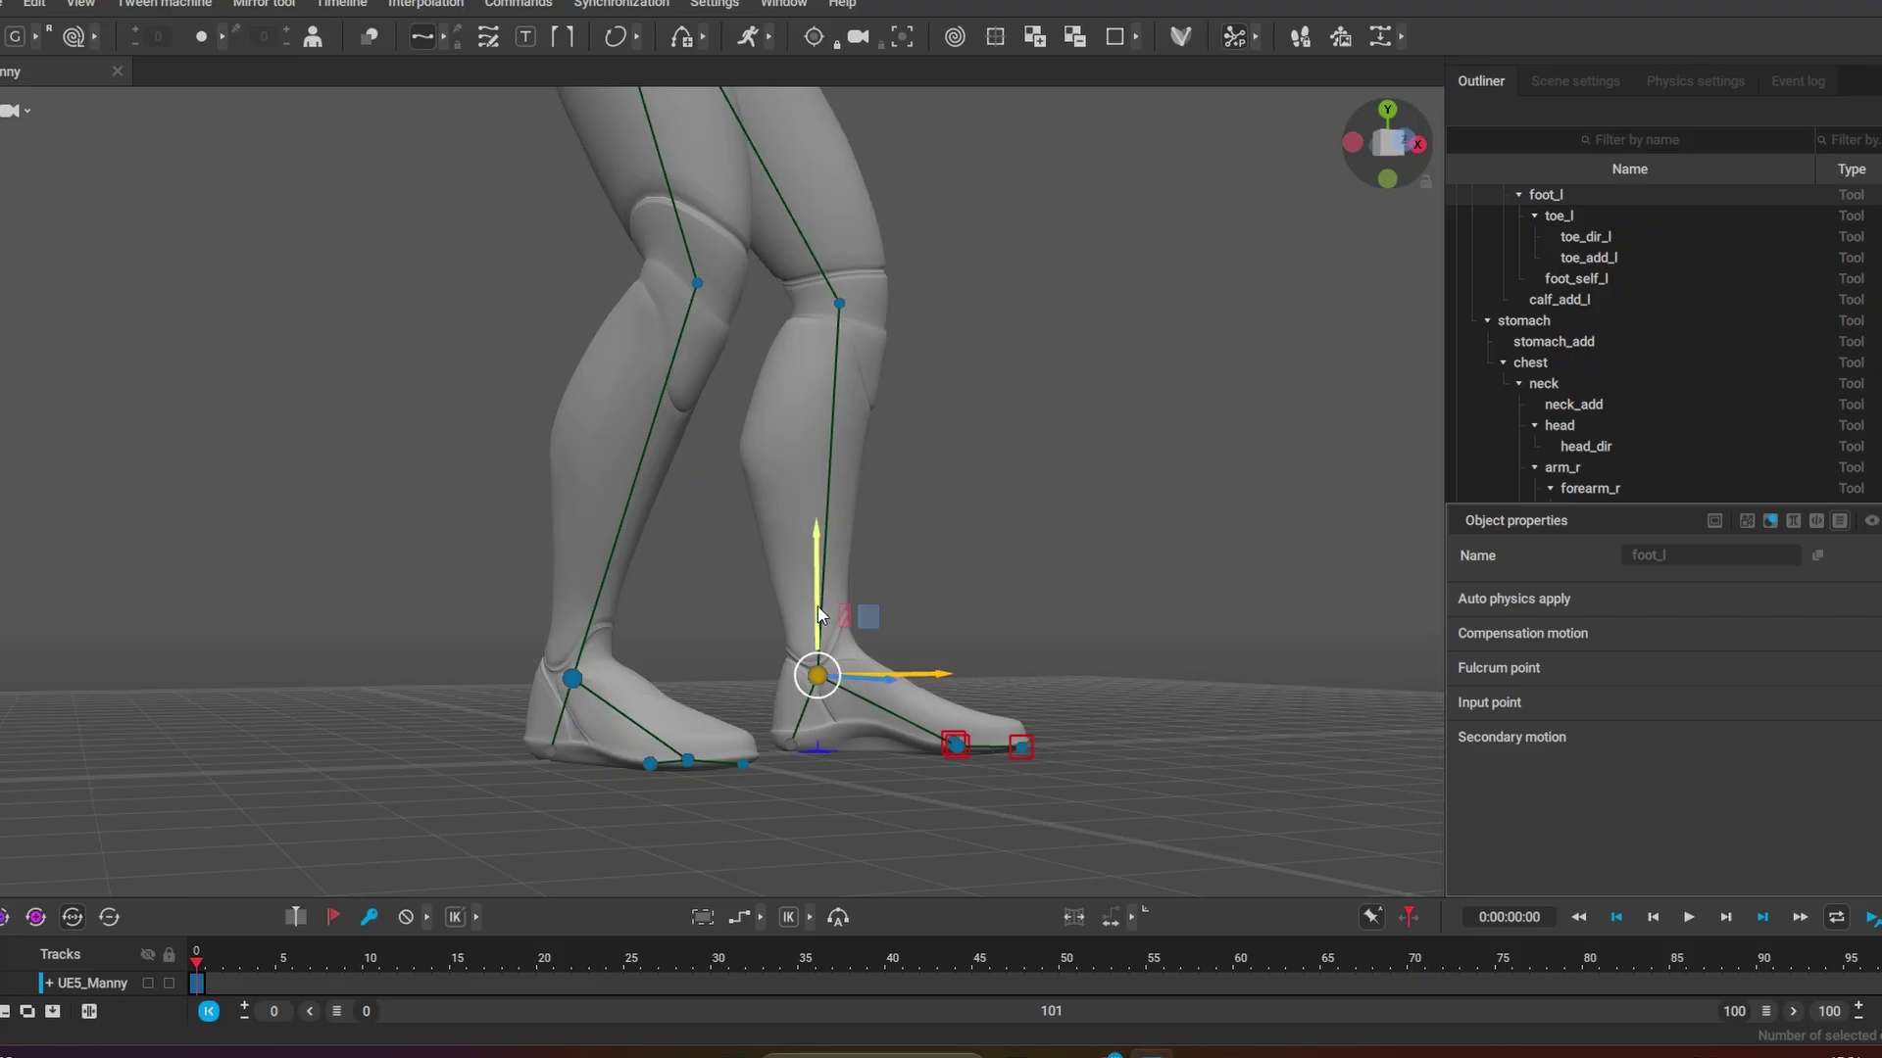
click(821, 694)
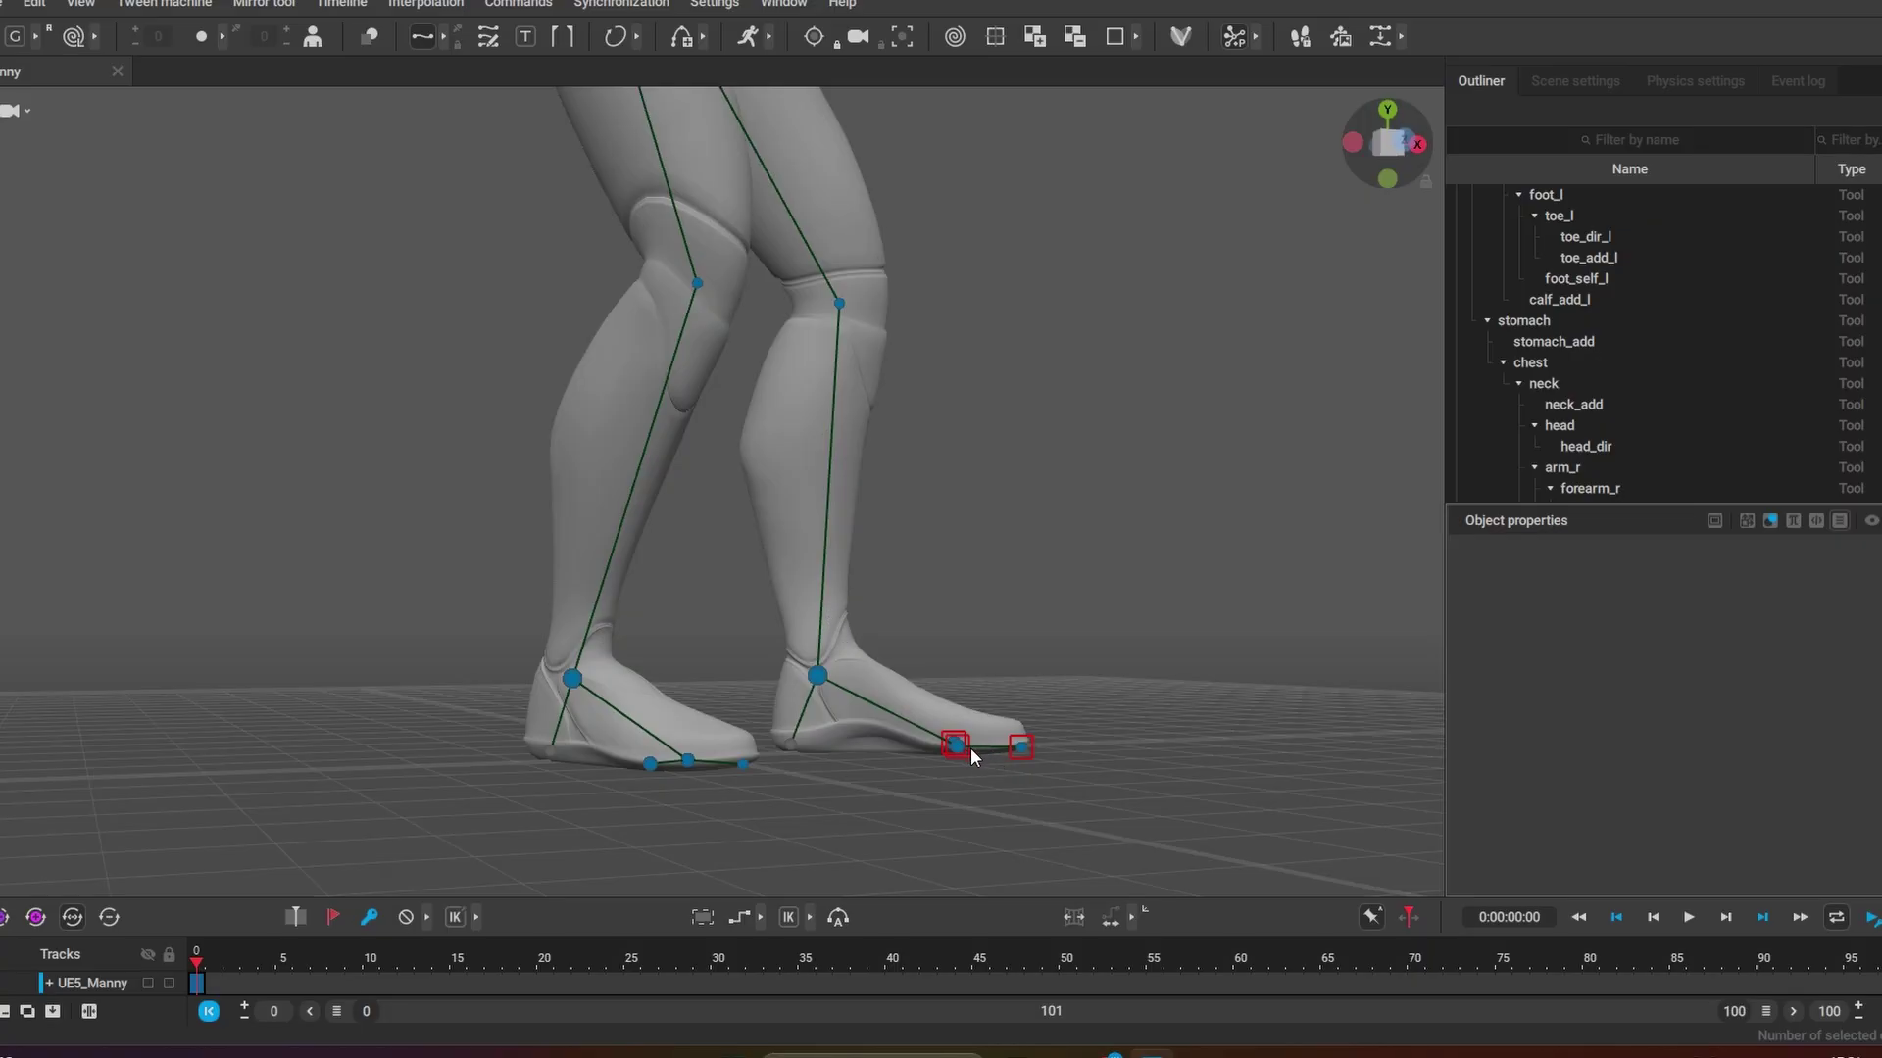
click(819, 681)
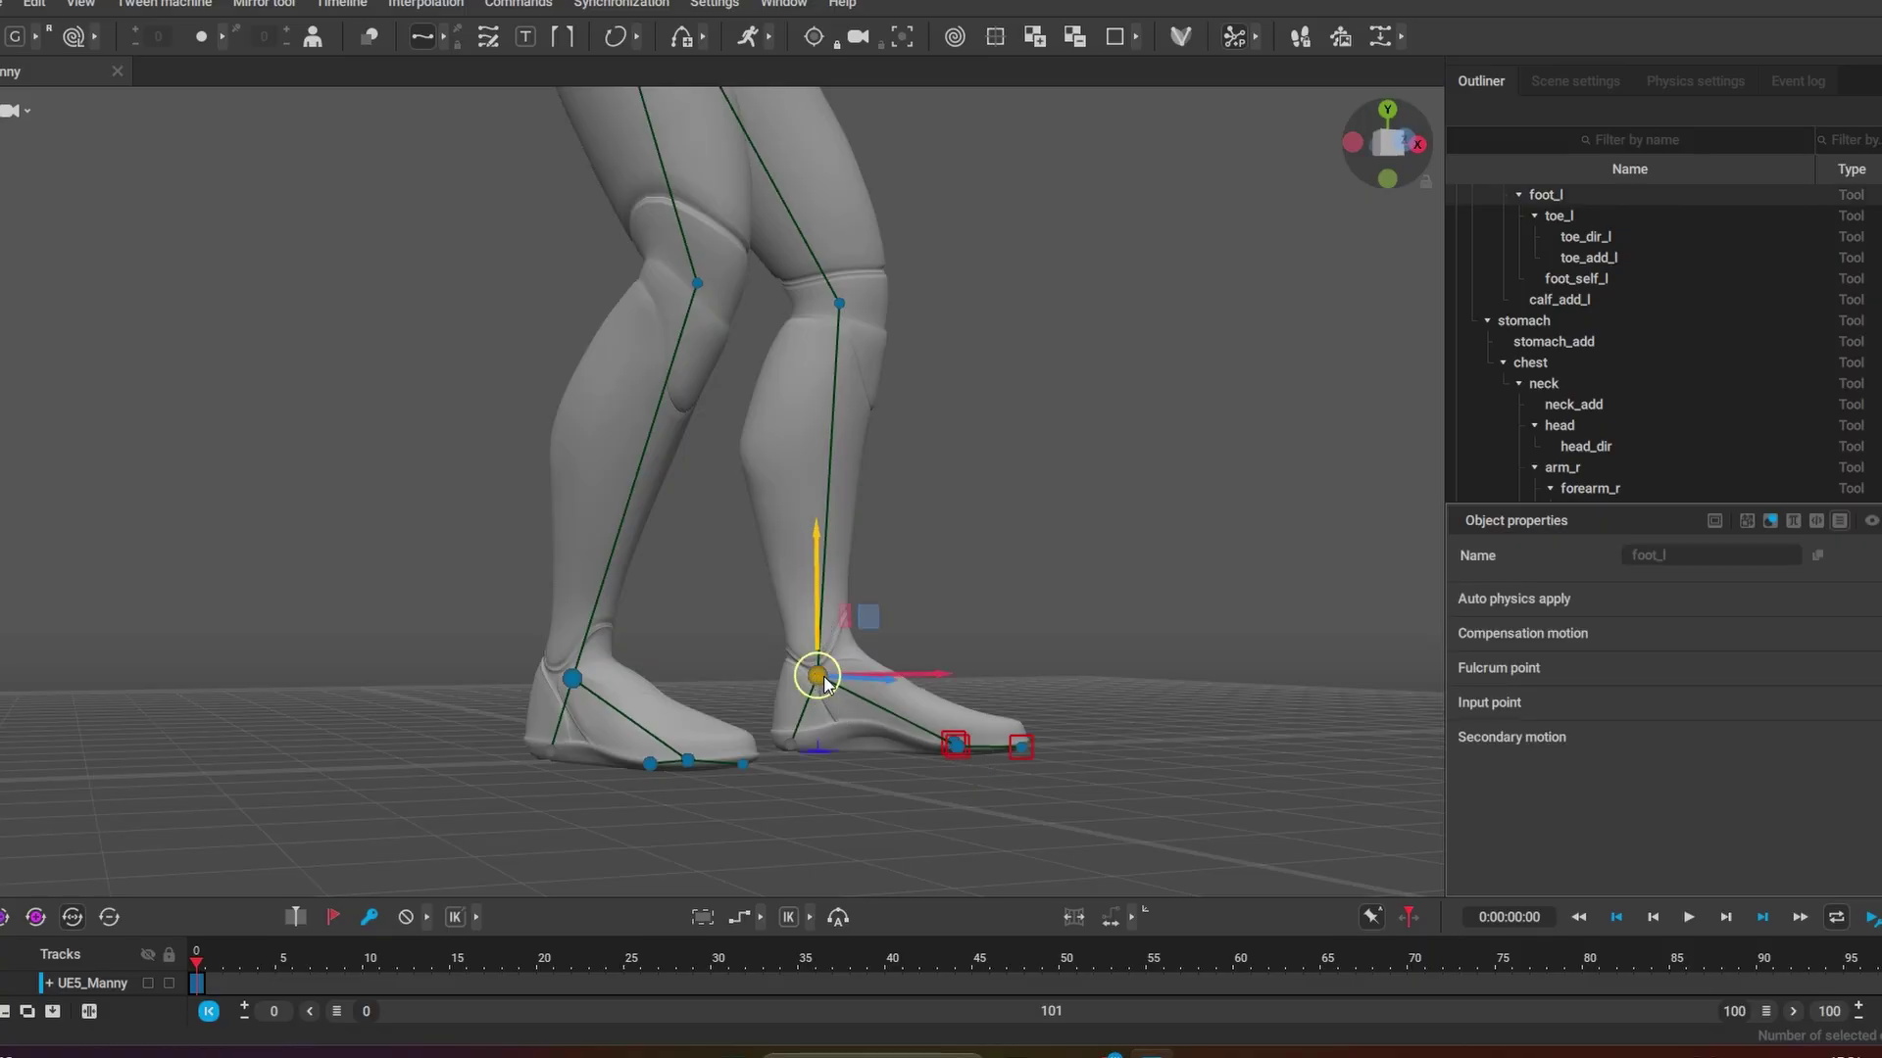
drag(820, 655, 1010, 556)
click(1066, 744)
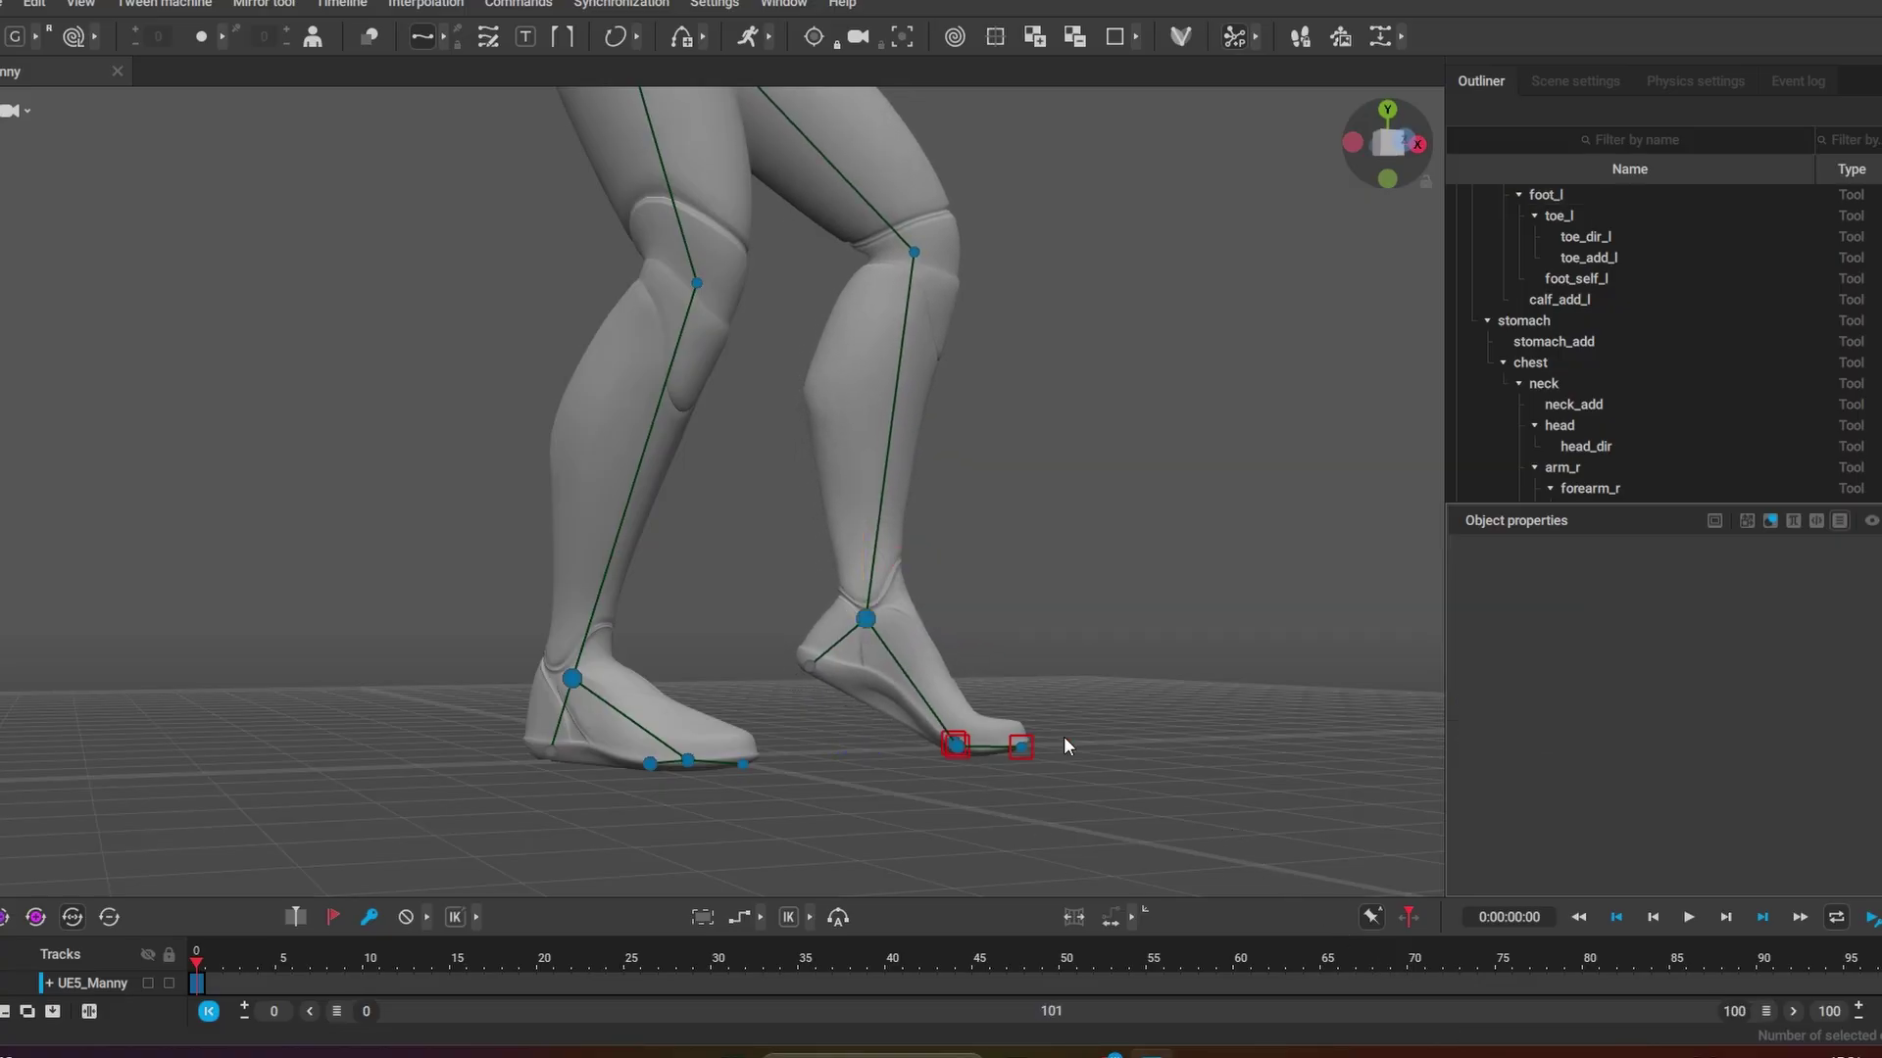
click(873, 690)
click(1151, 680)
Step: Lock Manny's right forearm control point at the elbow in place
scroll(1045, 650, up, 2)
alt+middle_drag(760, 457, 759, 896)
mouse_move(954, 462)
mouse_down()
mouse_move(480, 420)
mouse_move(674, 280)
mouse_up()
alt+middle_drag(675, 279, 1137, 831)
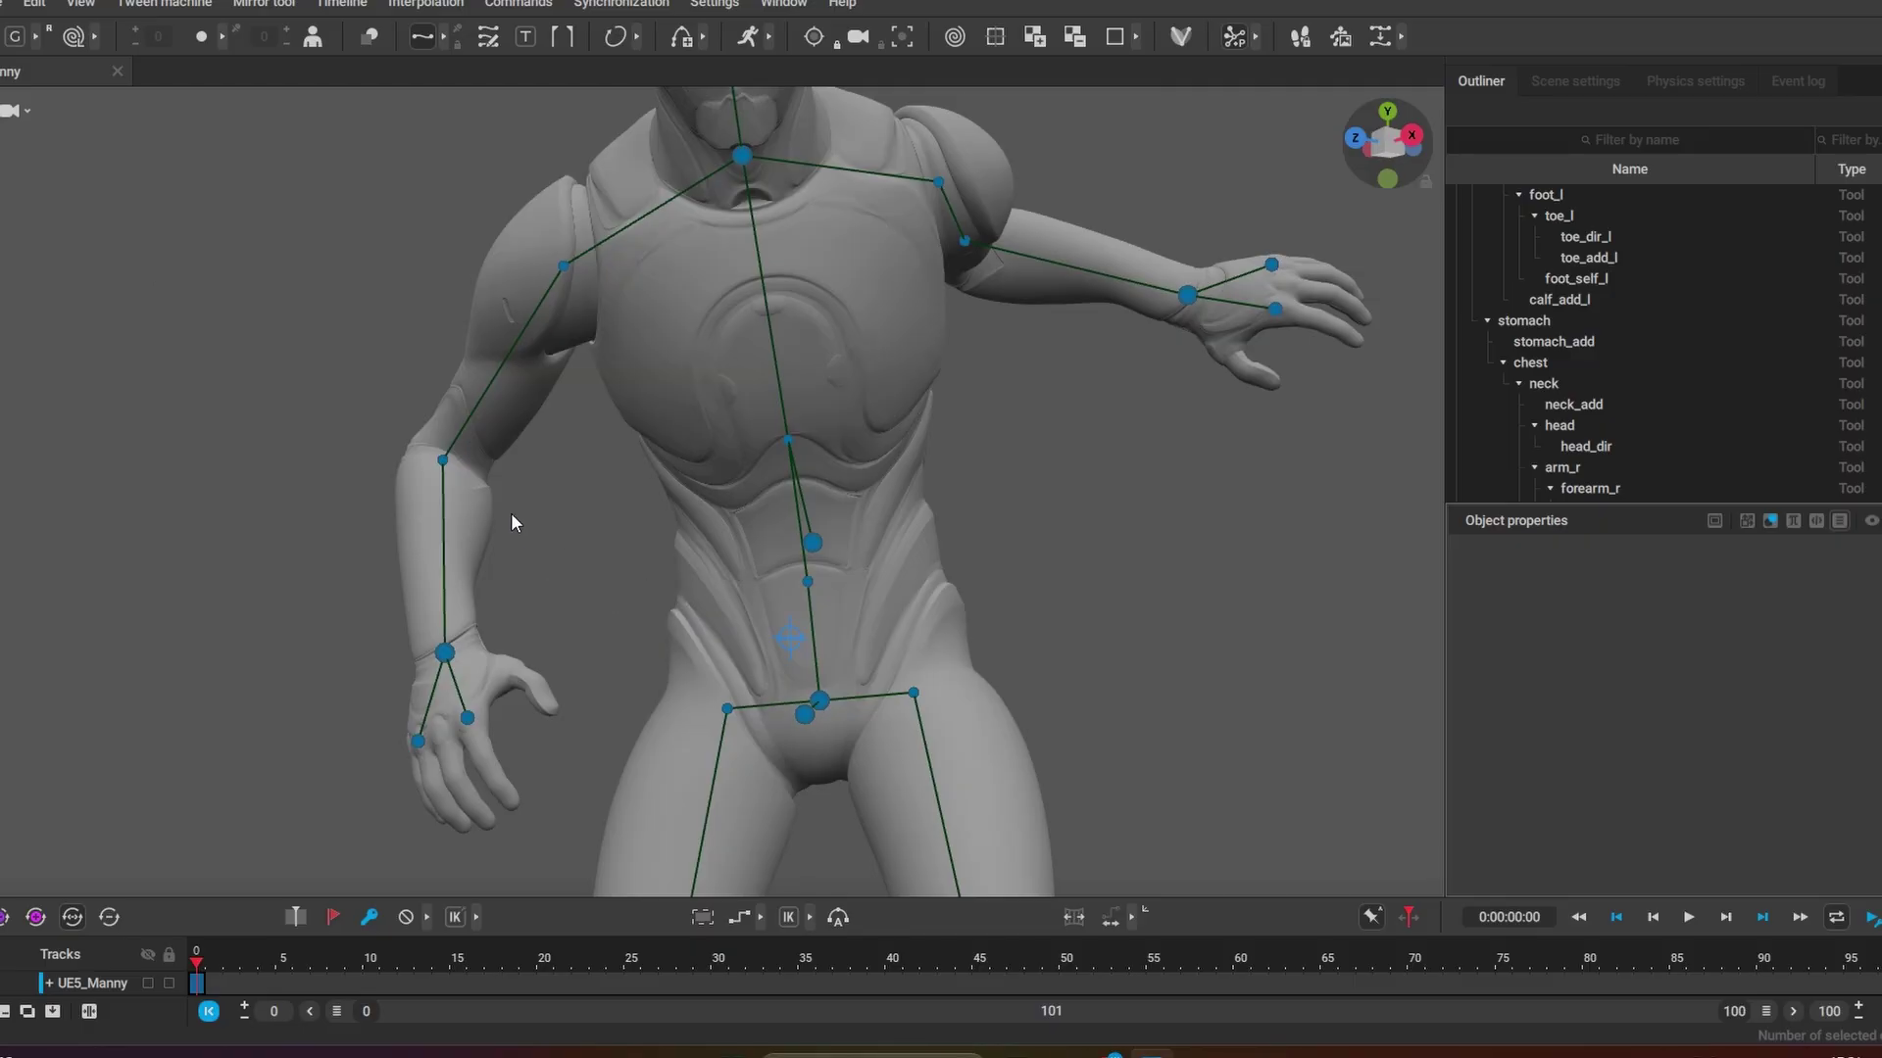
middle_drag(511, 522, 478, 502)
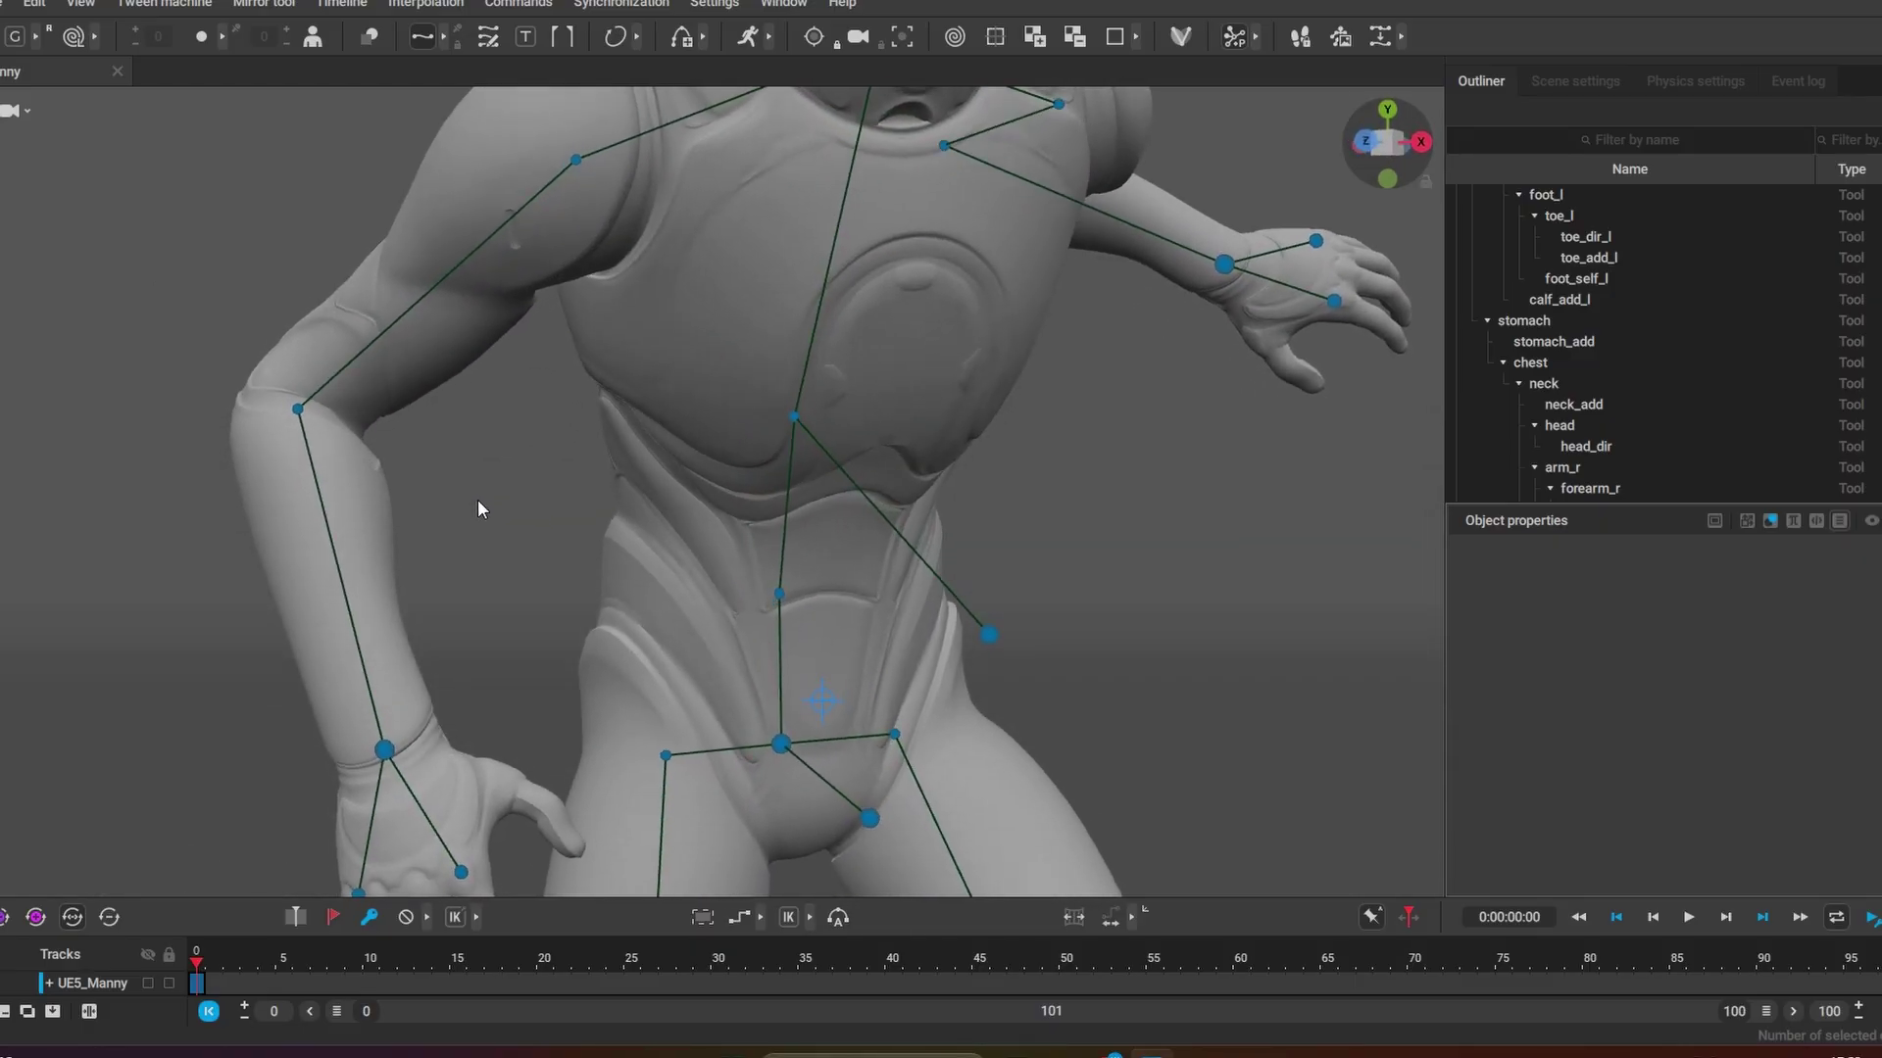
click(297, 409)
key(r)
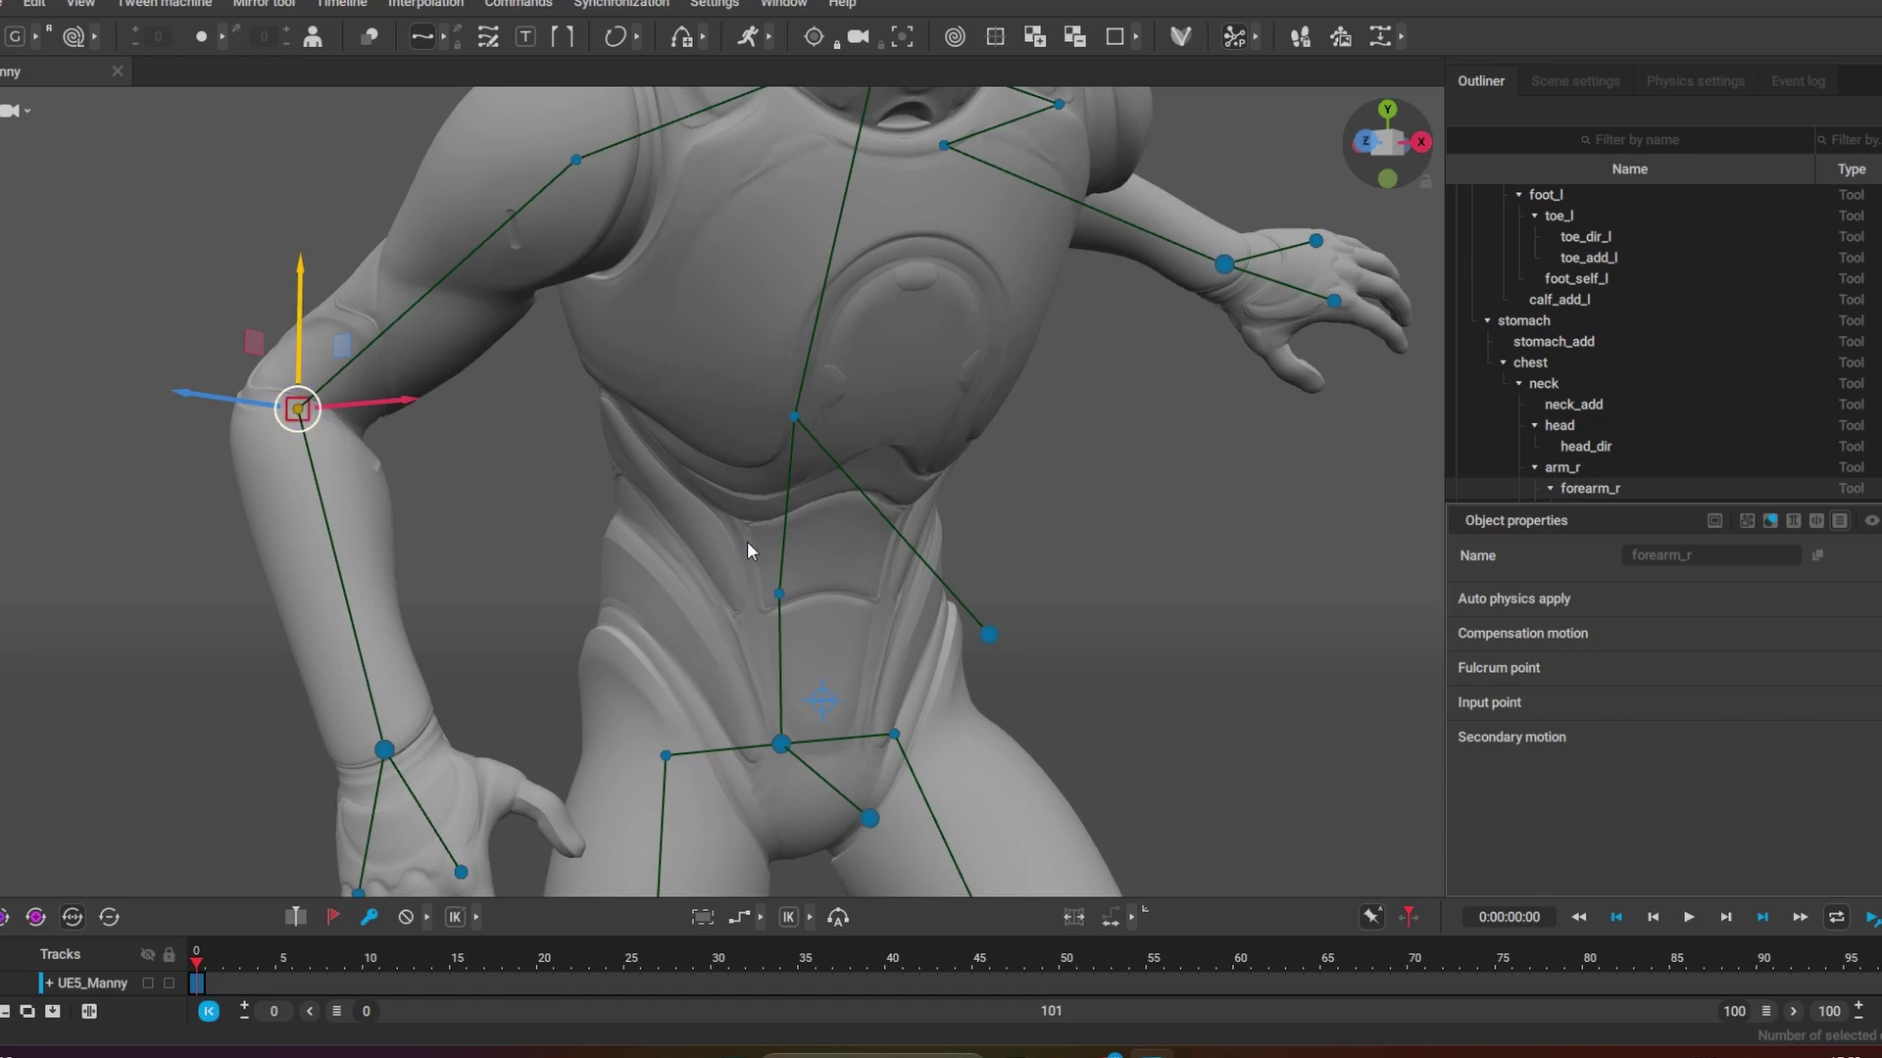
Step: Move Manny's right wrist control point around while the elbow stays locked in place
click(392, 562)
scroll(506, 649, down, 3)
click(483, 670)
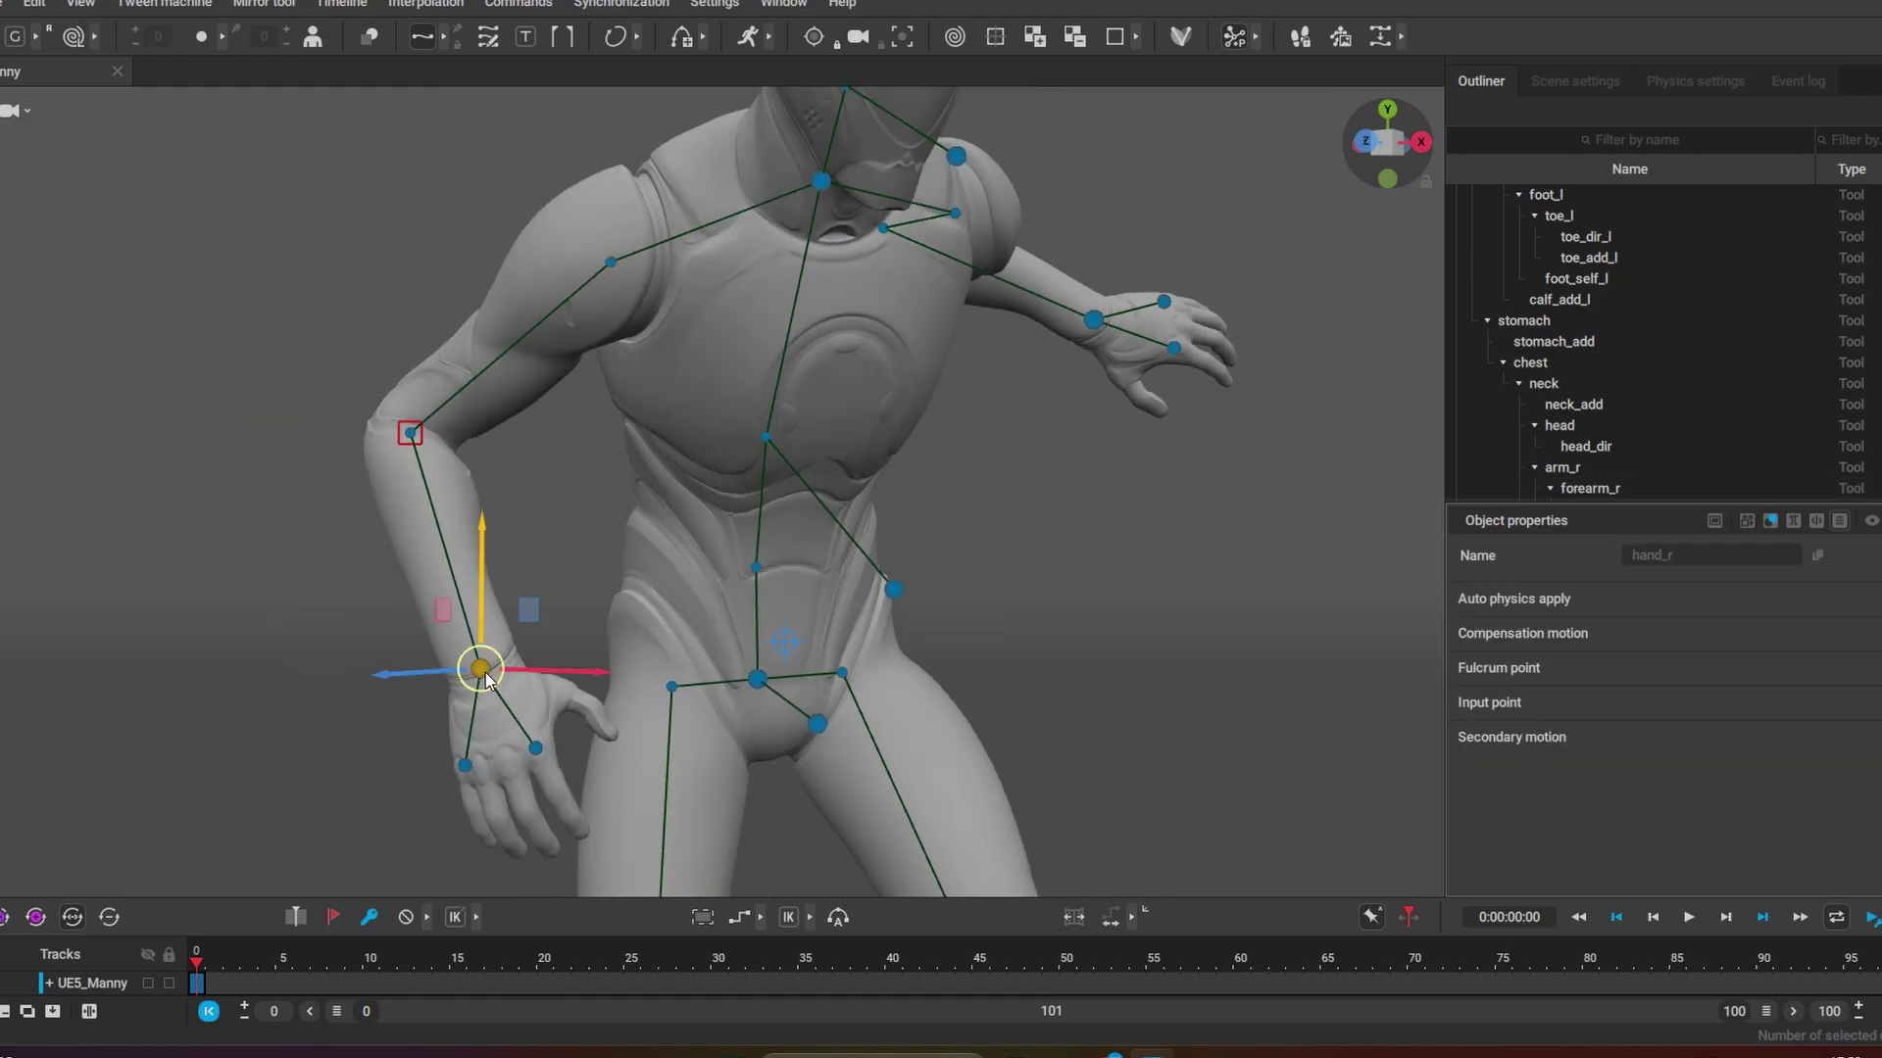
drag(491, 684, 577, 590)
drag(353, 640, 359, 697)
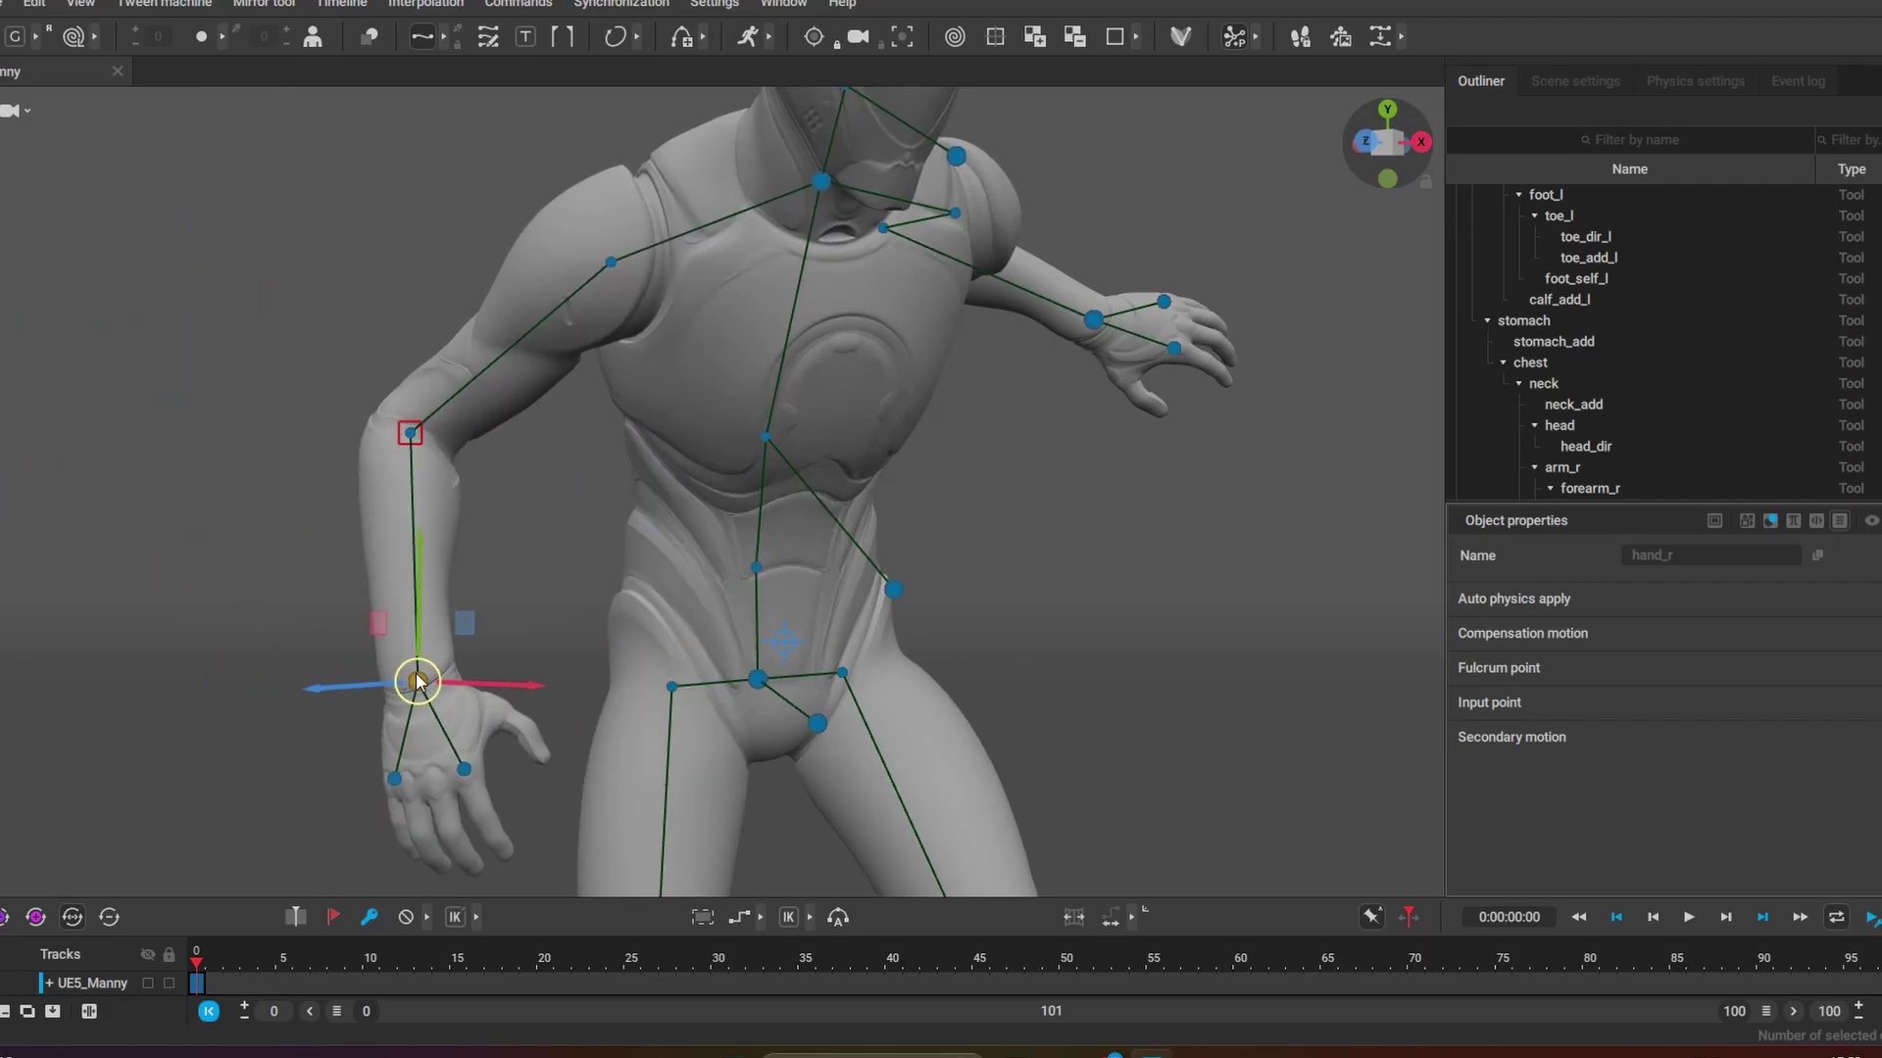
Step: Release the lock on Manny's right elbow, lock the right shoulder control point and move the right hand around it
click(410, 434)
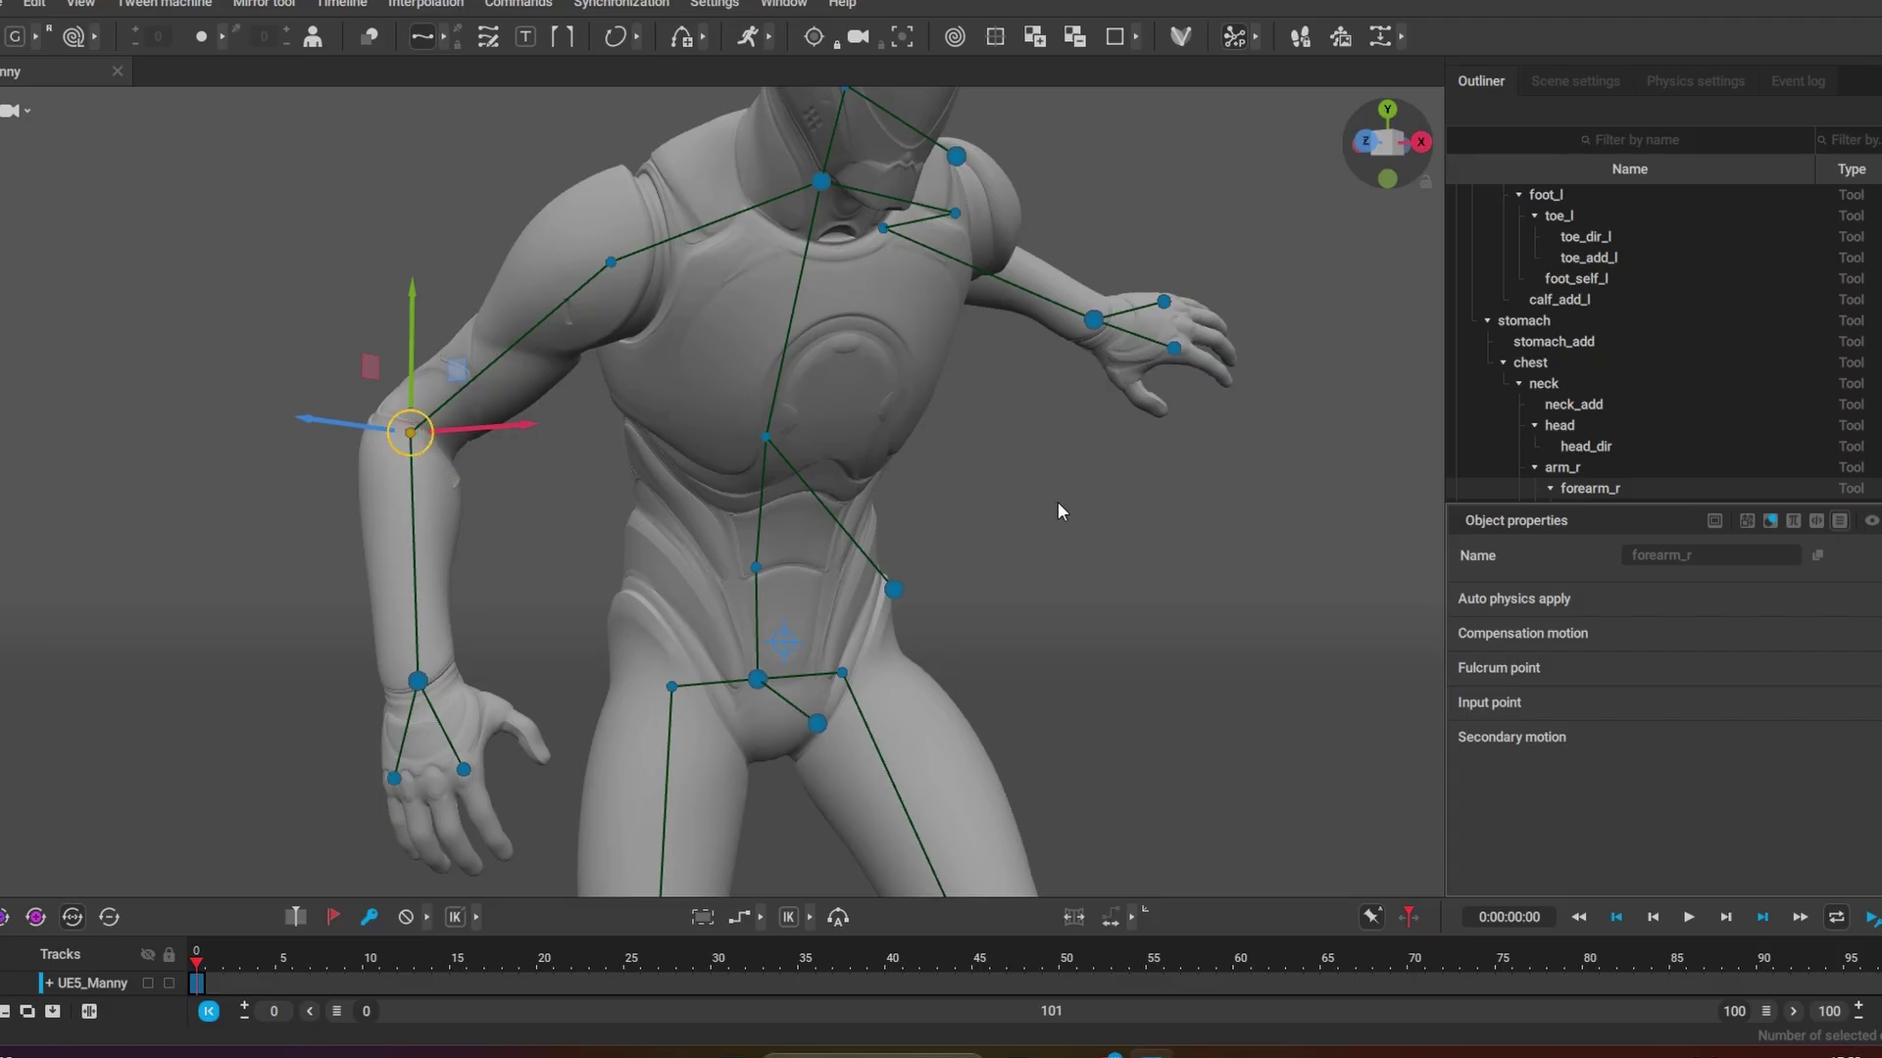
drag(418, 680, 523, 664)
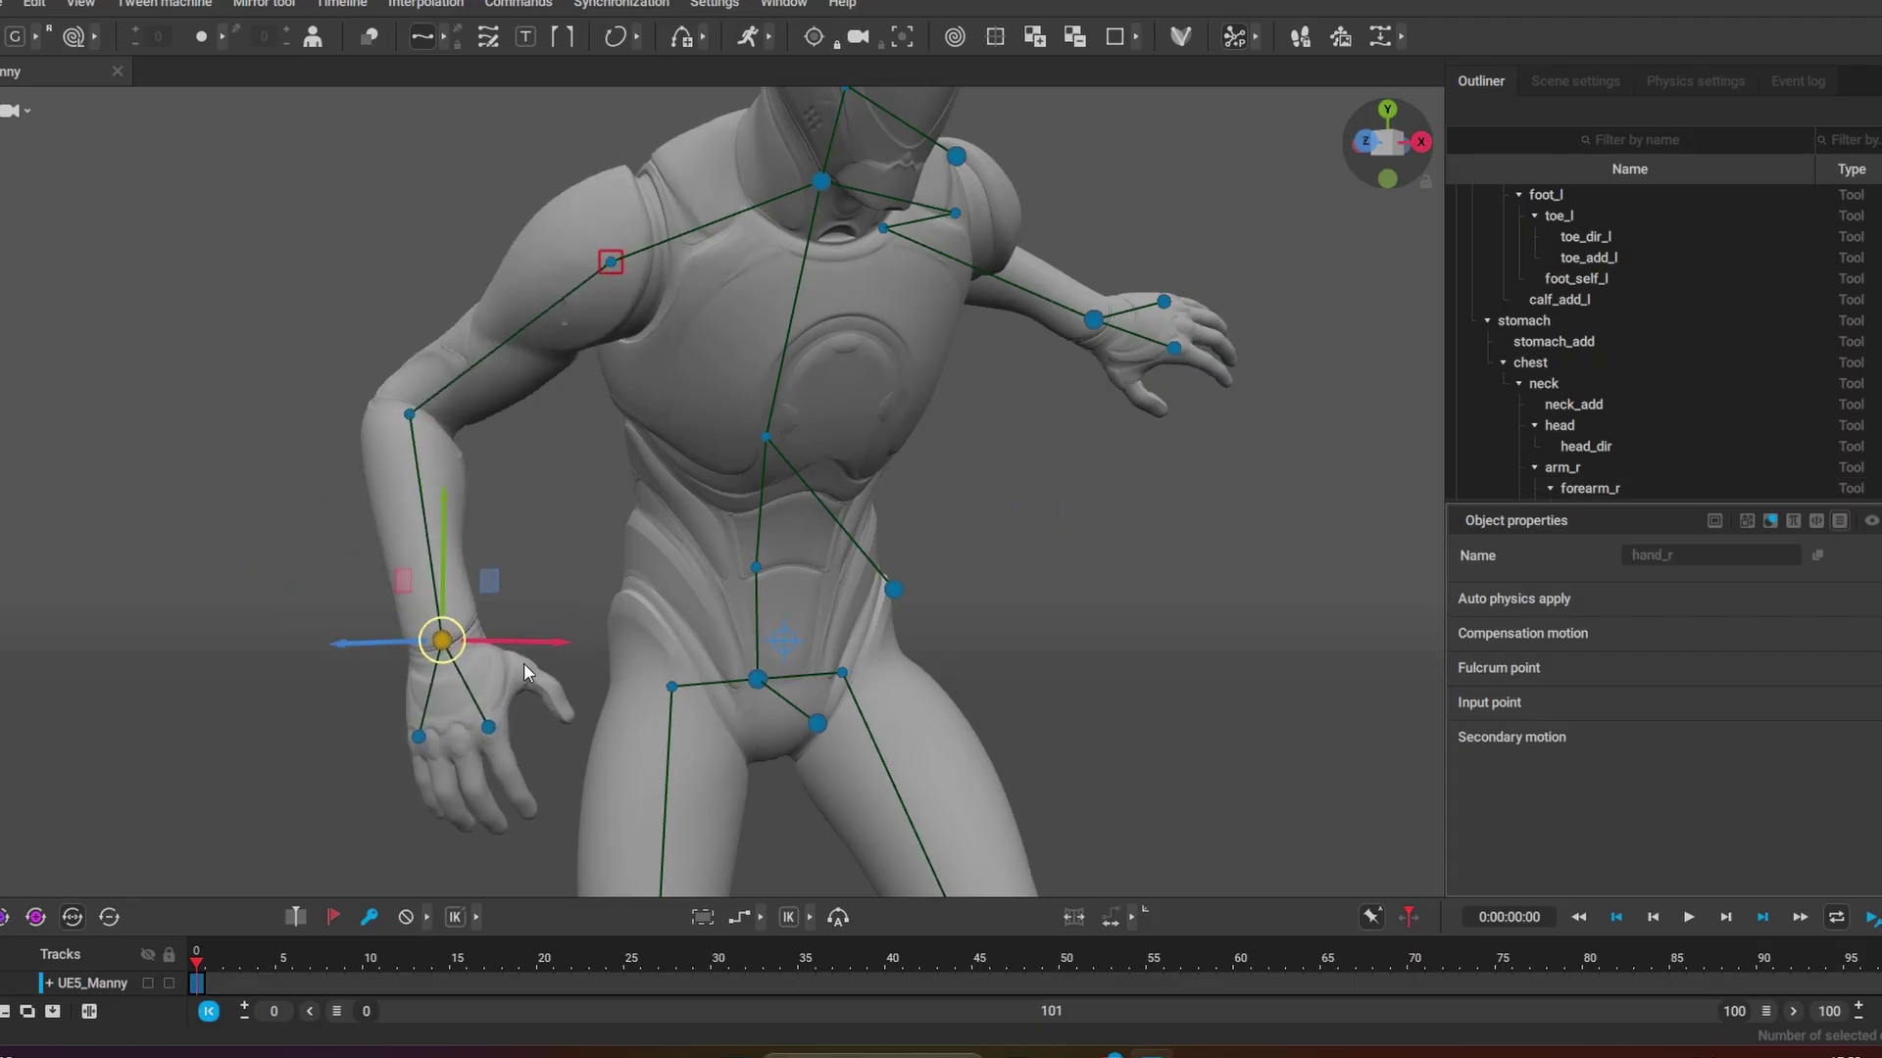
Step: Undo the arm movements and earlier pose edits back to Manny's default standing pose
key(ctrl+z)
key(ctrl+z)
key(ctrl+z)
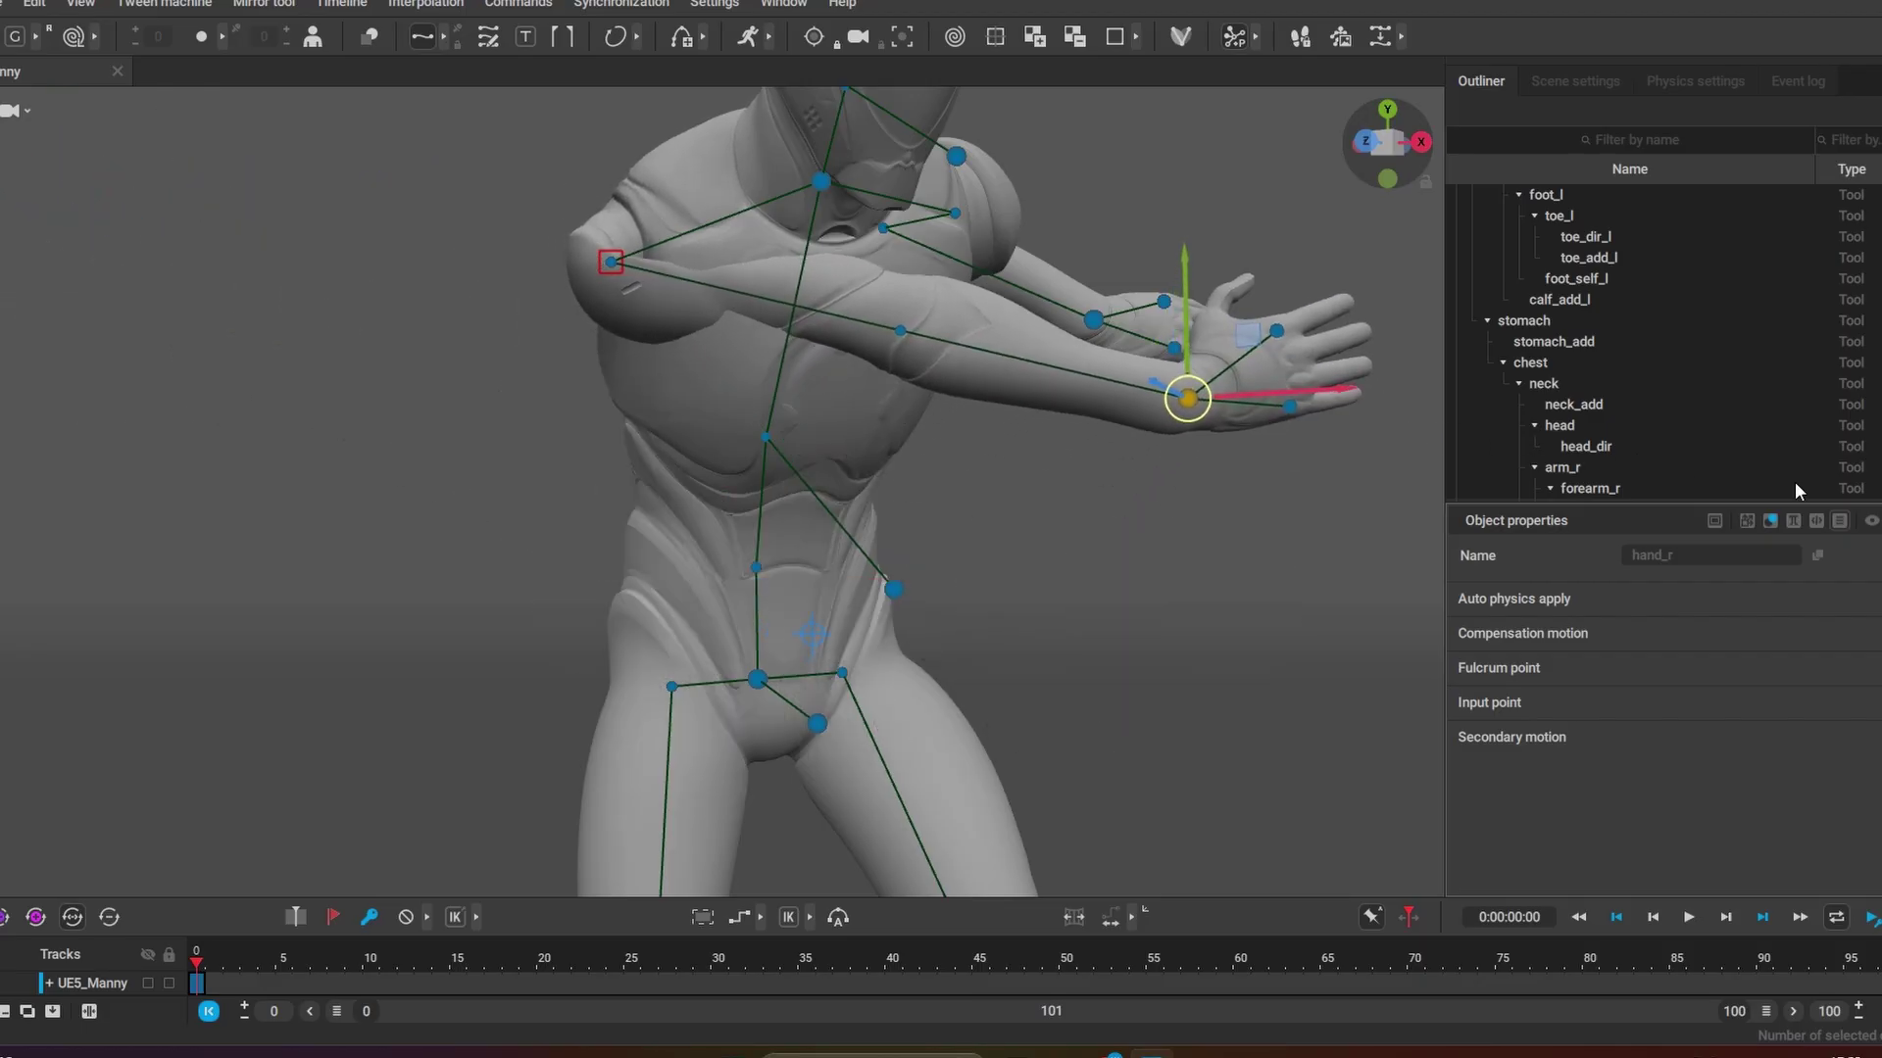
key(ctrl+z)
key(ctrl+z)
key(ctrl+z)
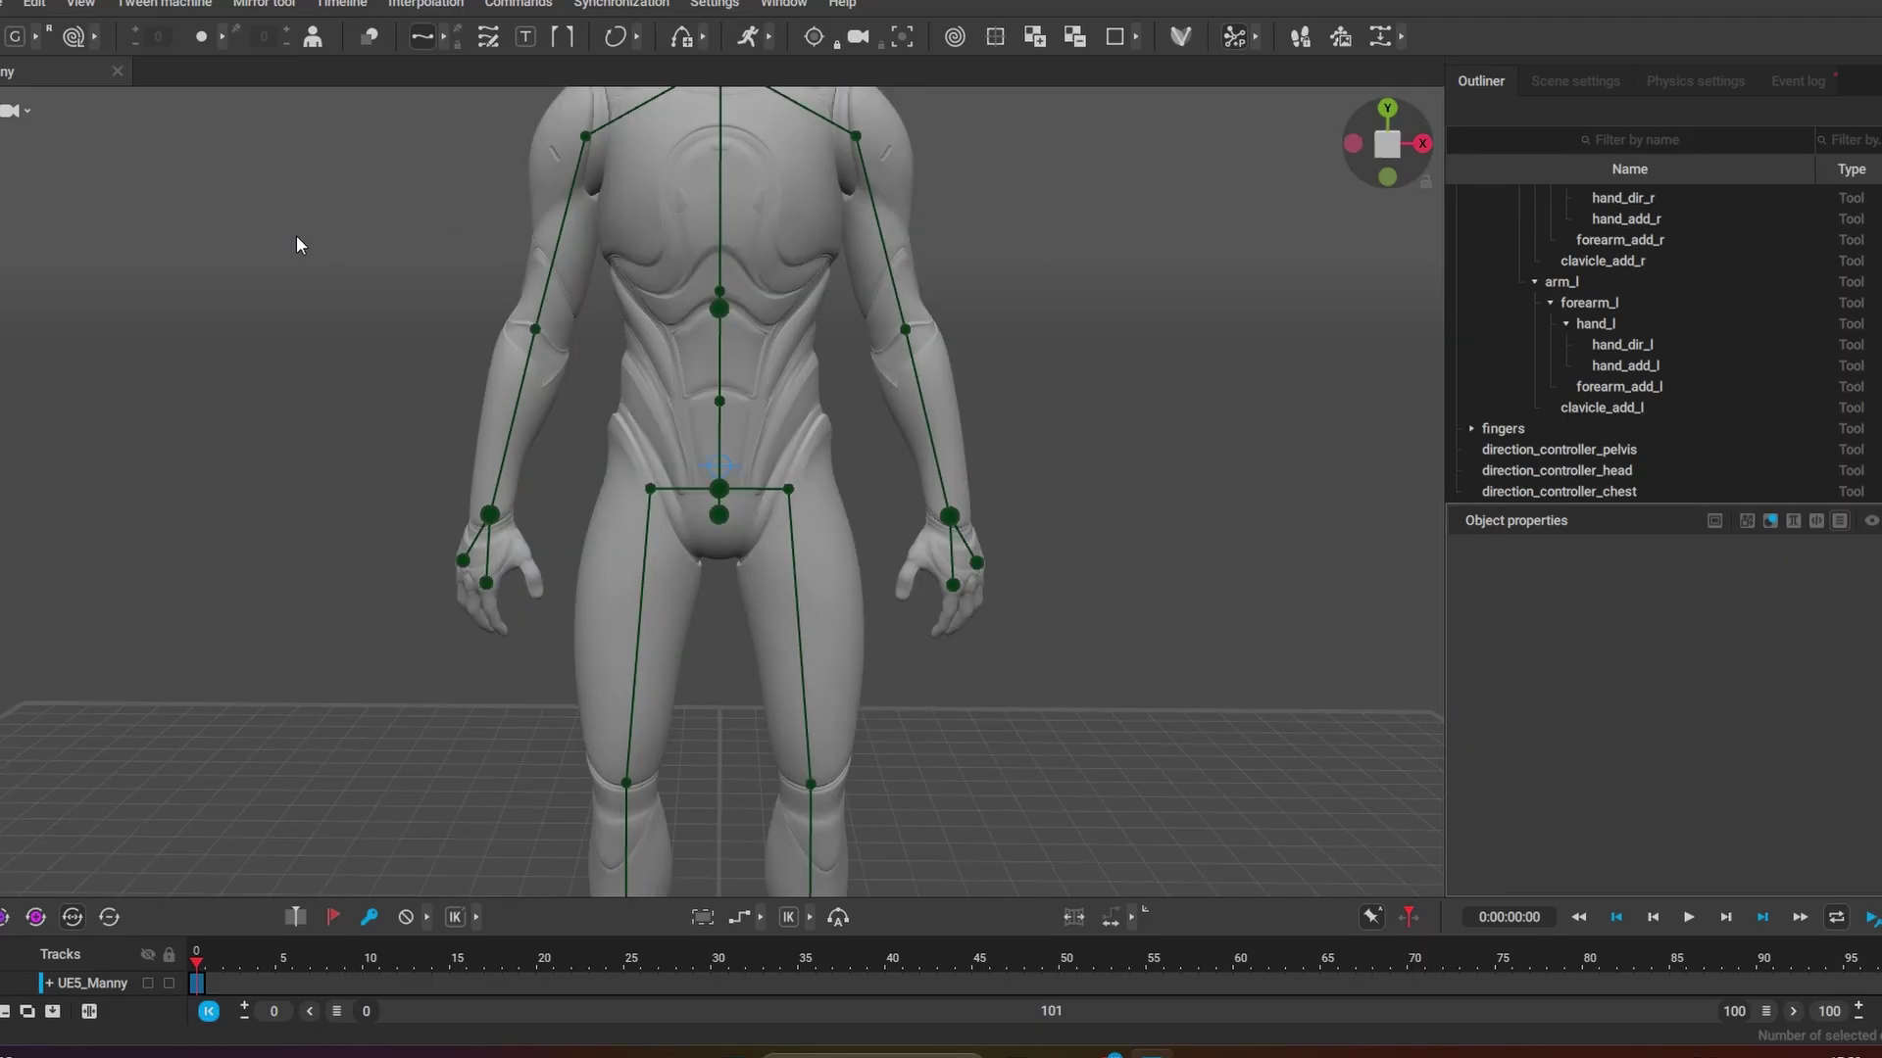
Step: Select the pelvis control point together with all its child points to examine the hierarchy, and clear the selection
middle_drag(296, 235, 461, 225)
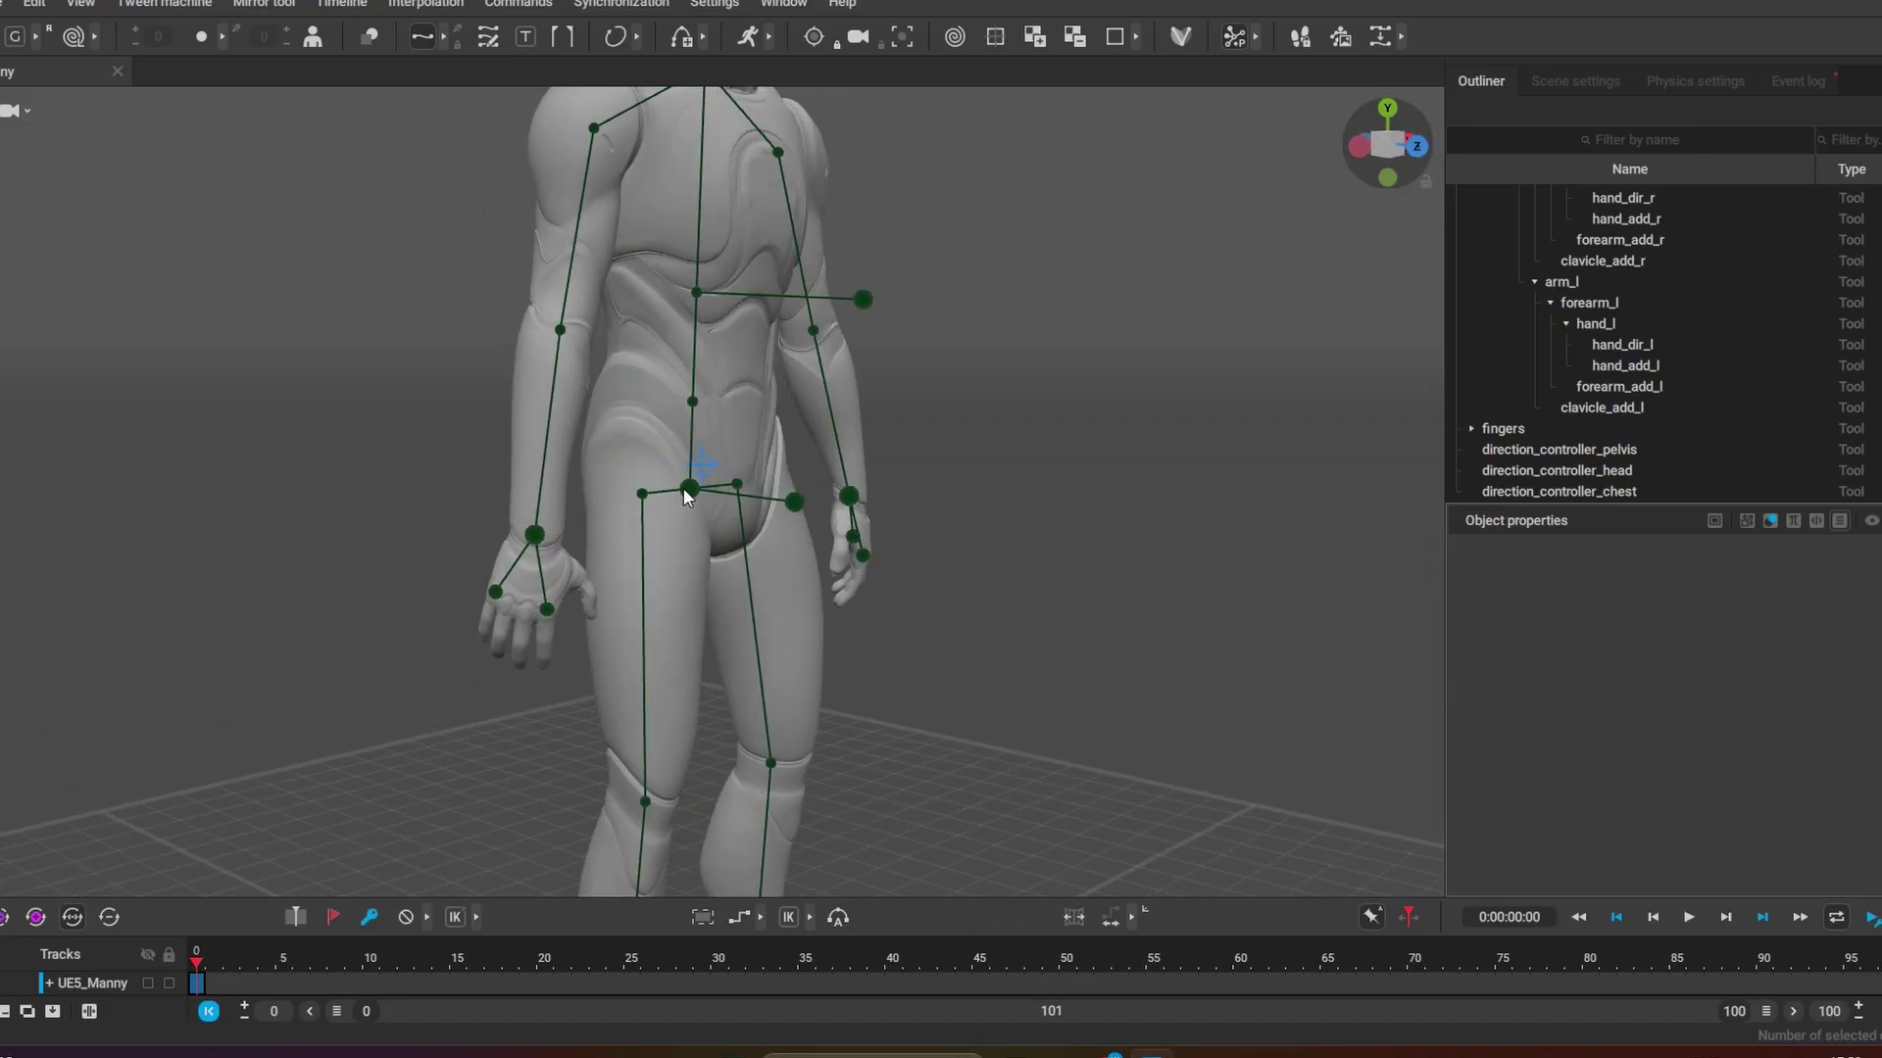
click(686, 484)
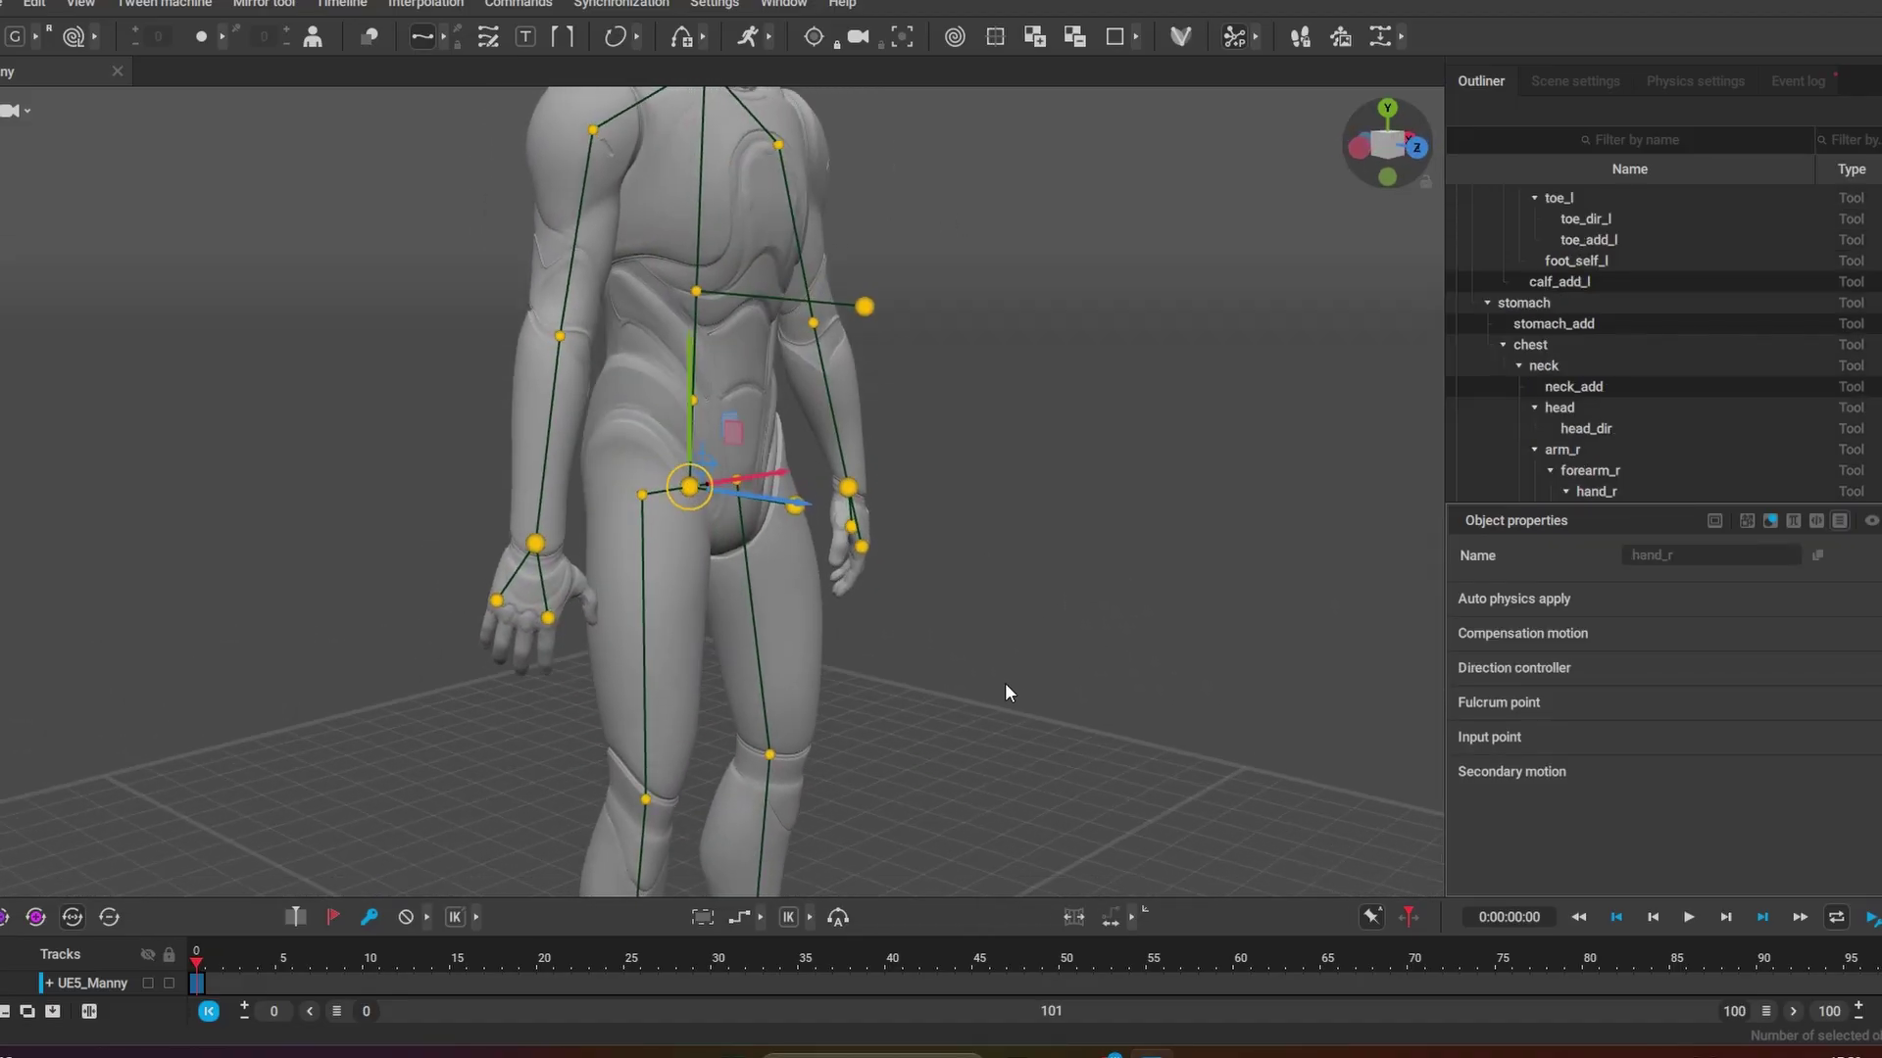
middle_drag(1004, 682, 897, 631)
click(1006, 386)
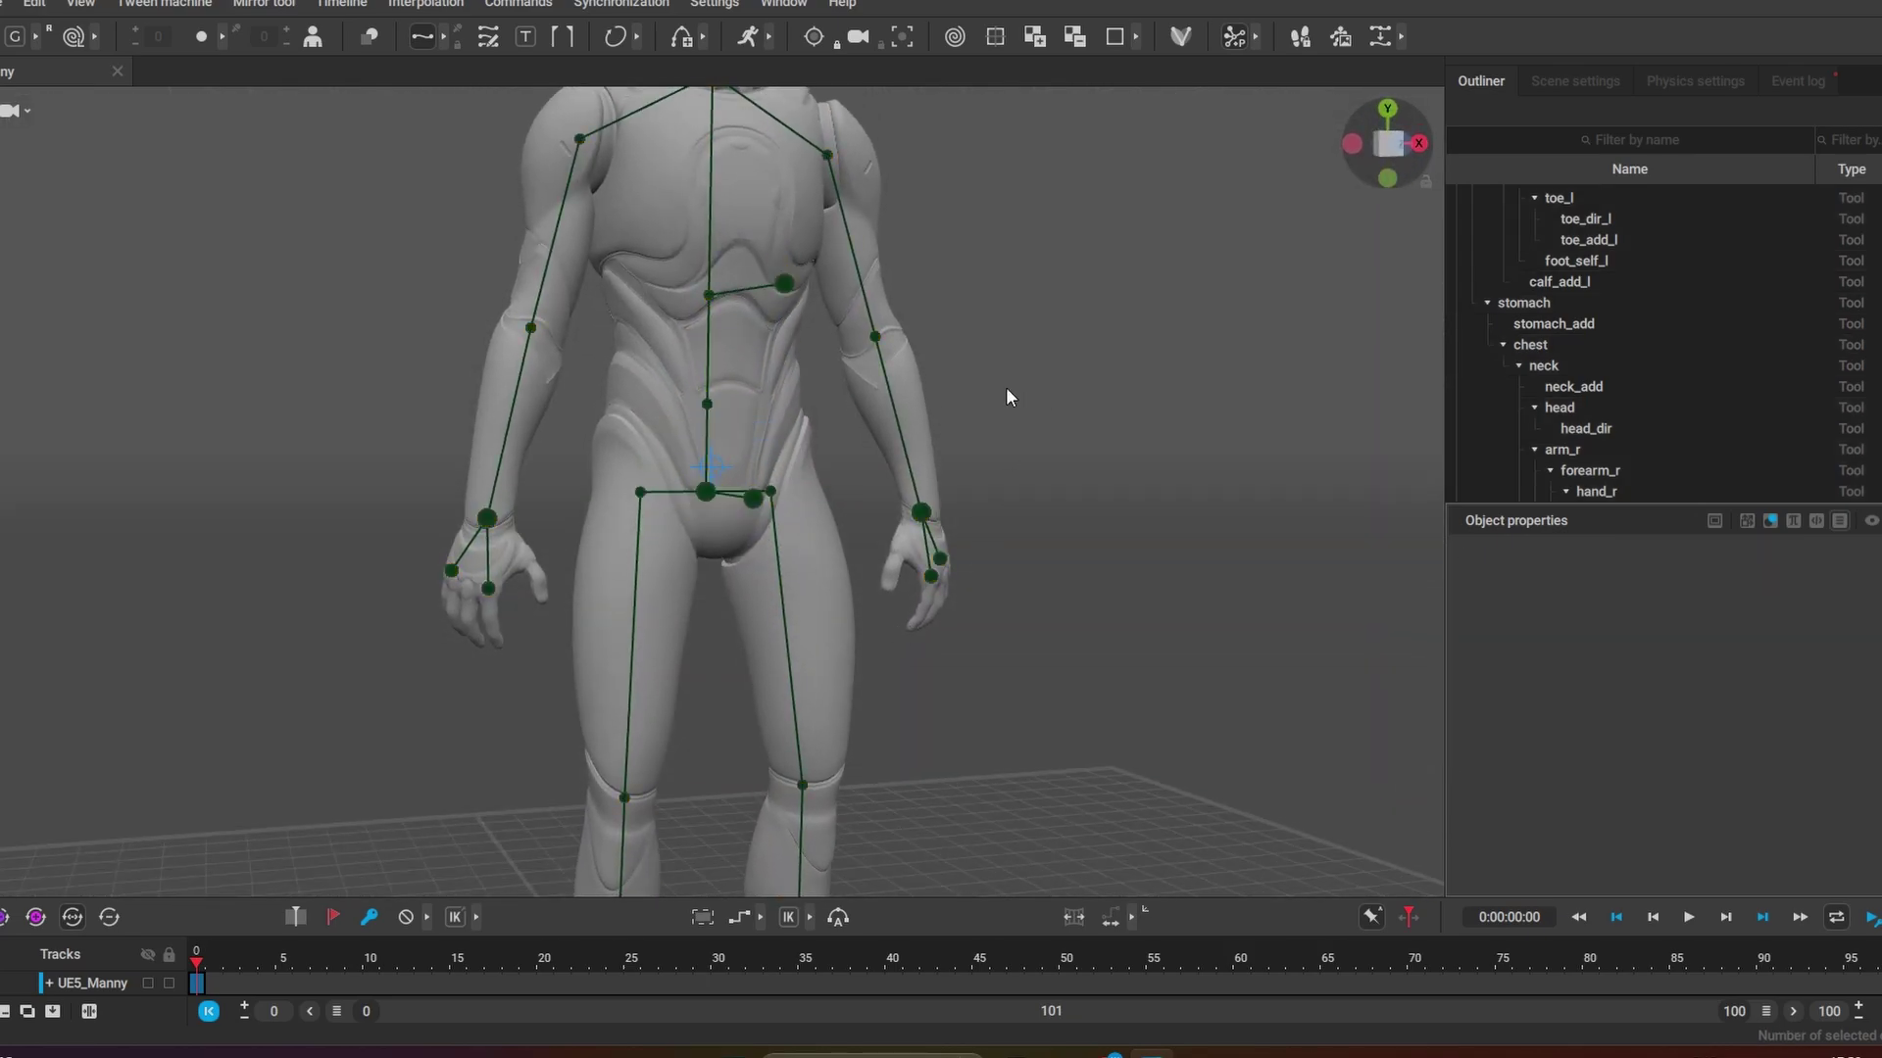
middle_drag(803, 324, 804, 512)
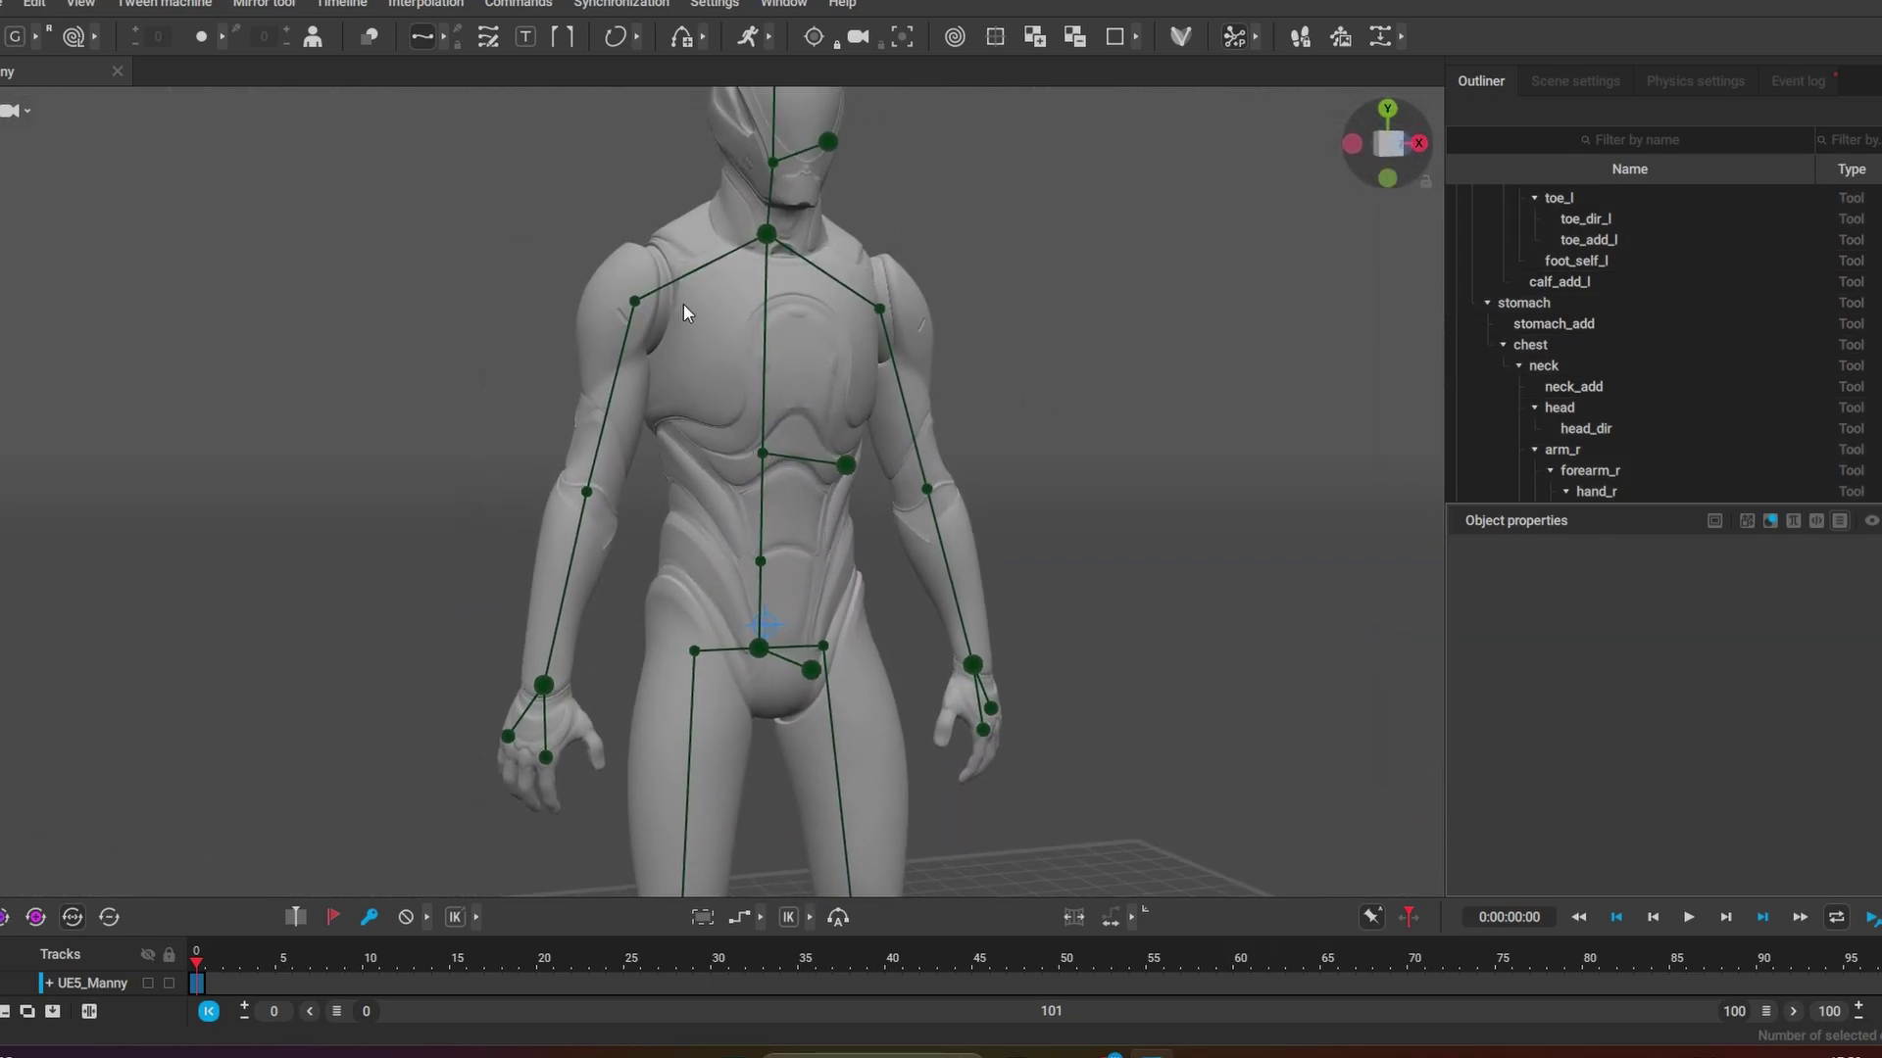
Step: Select the chest, neck and head control points in turn, including the head's child points, to examine the upper-body hierarchy
click(763, 454)
click(1176, 297)
alt+middle_drag(994, 204, 923, 354)
click(758, 363)
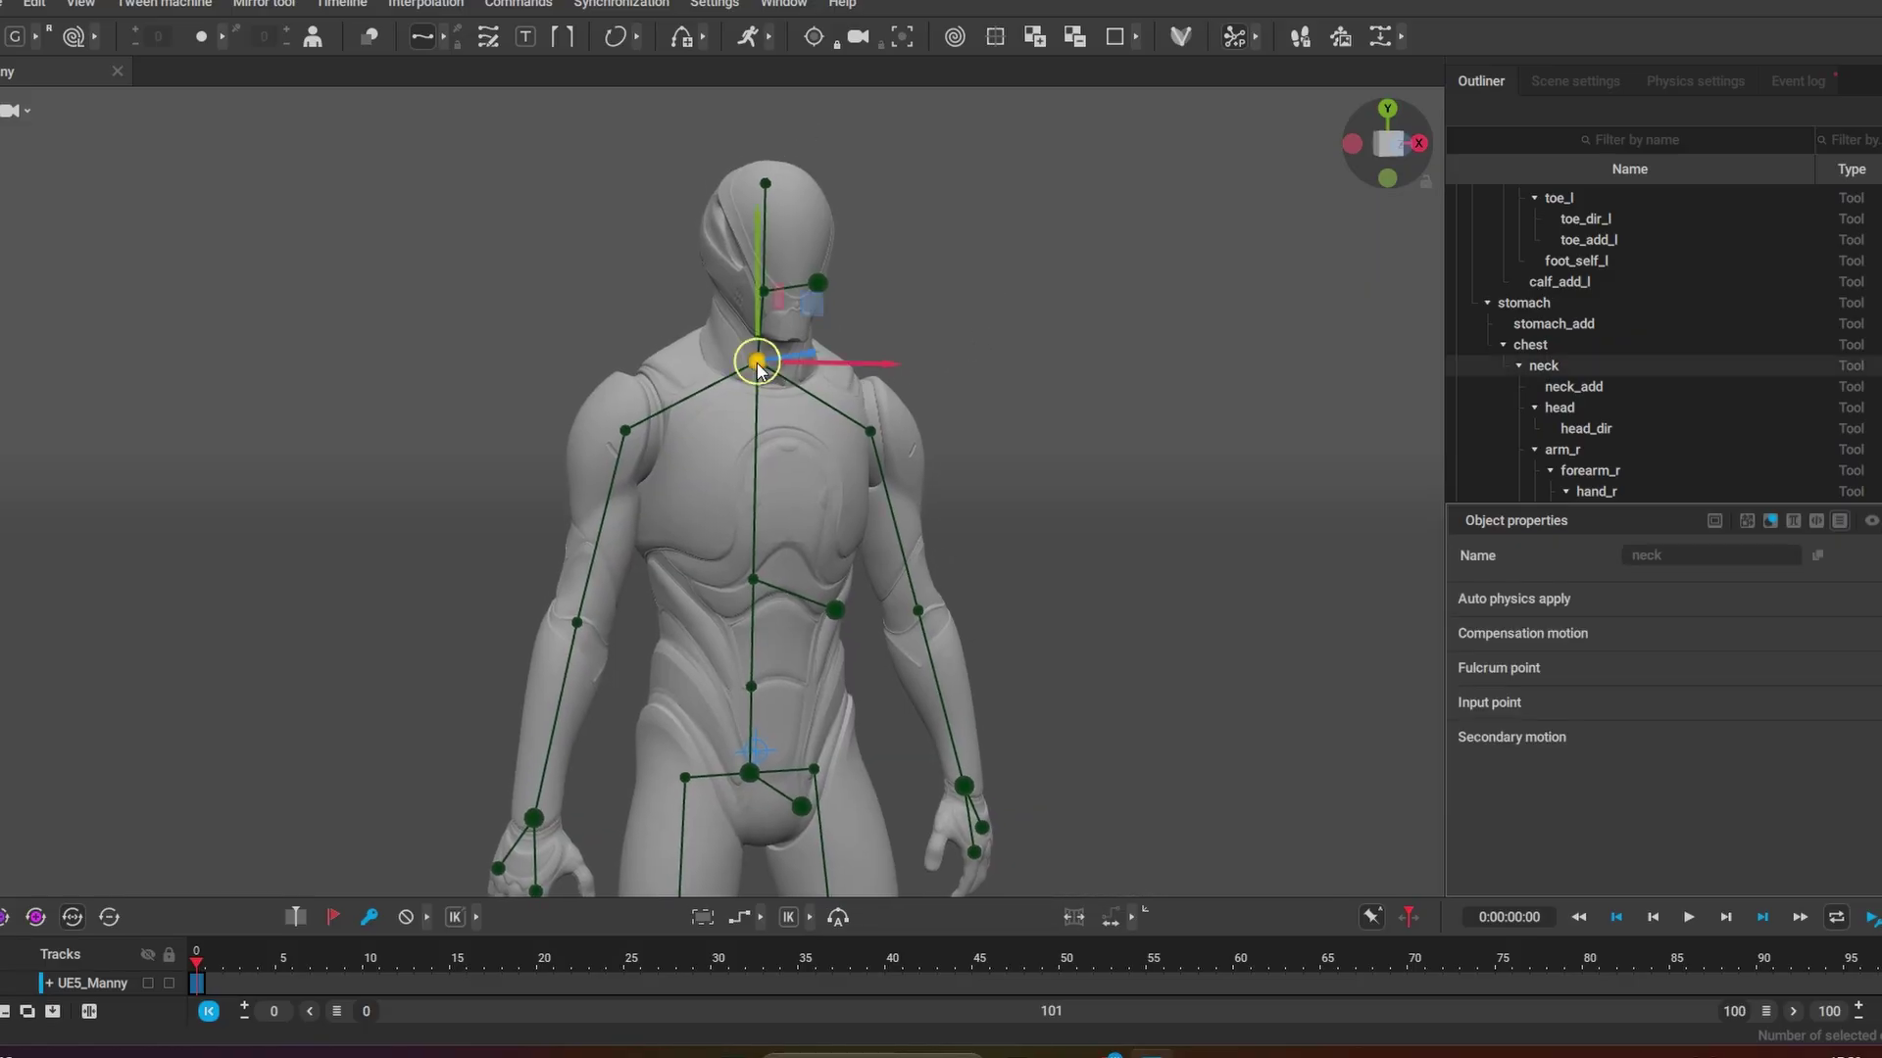
right_drag(1164, 414, 955, 521)
click(1121, 491)
click(762, 290)
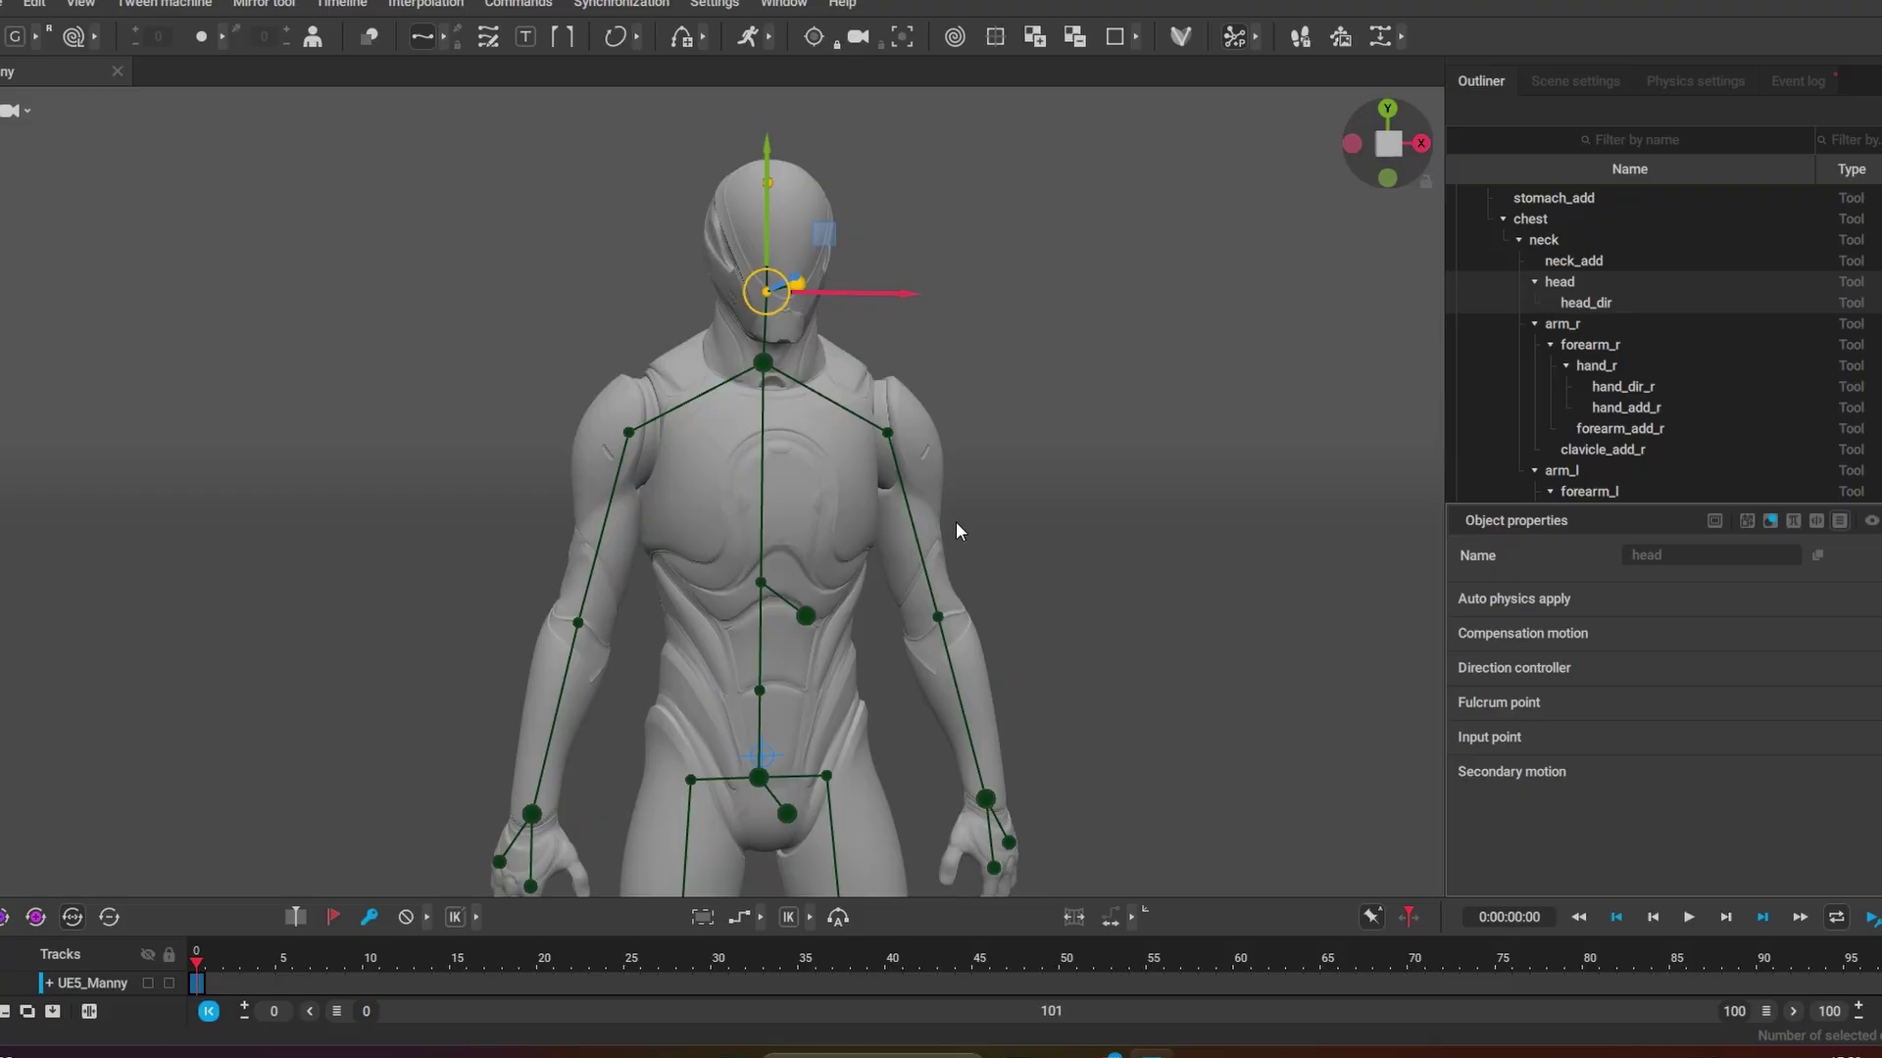
middle_drag(1060, 568, 1062, 369)
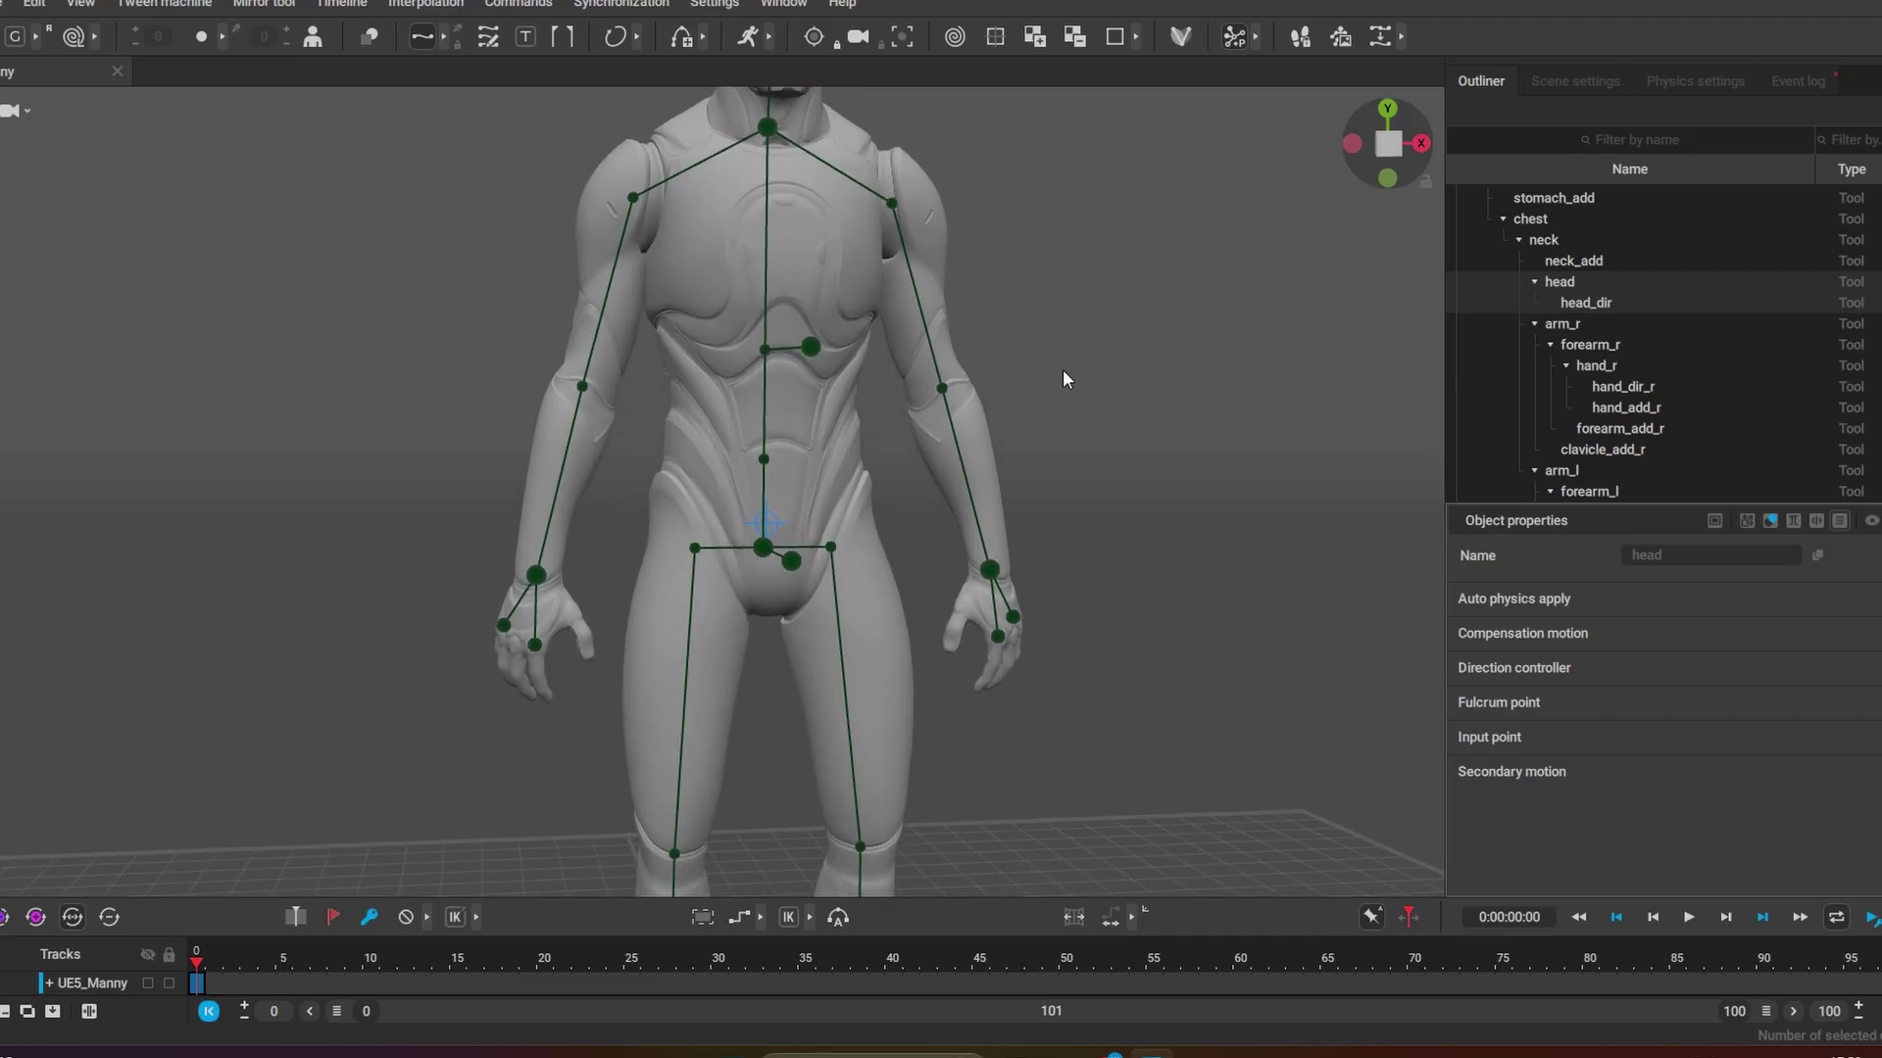
Step: Select the right wrist and the right forearm with its child hand points to examine the arm hierarchy, and clear the selection
click(537, 574)
click(725, 462)
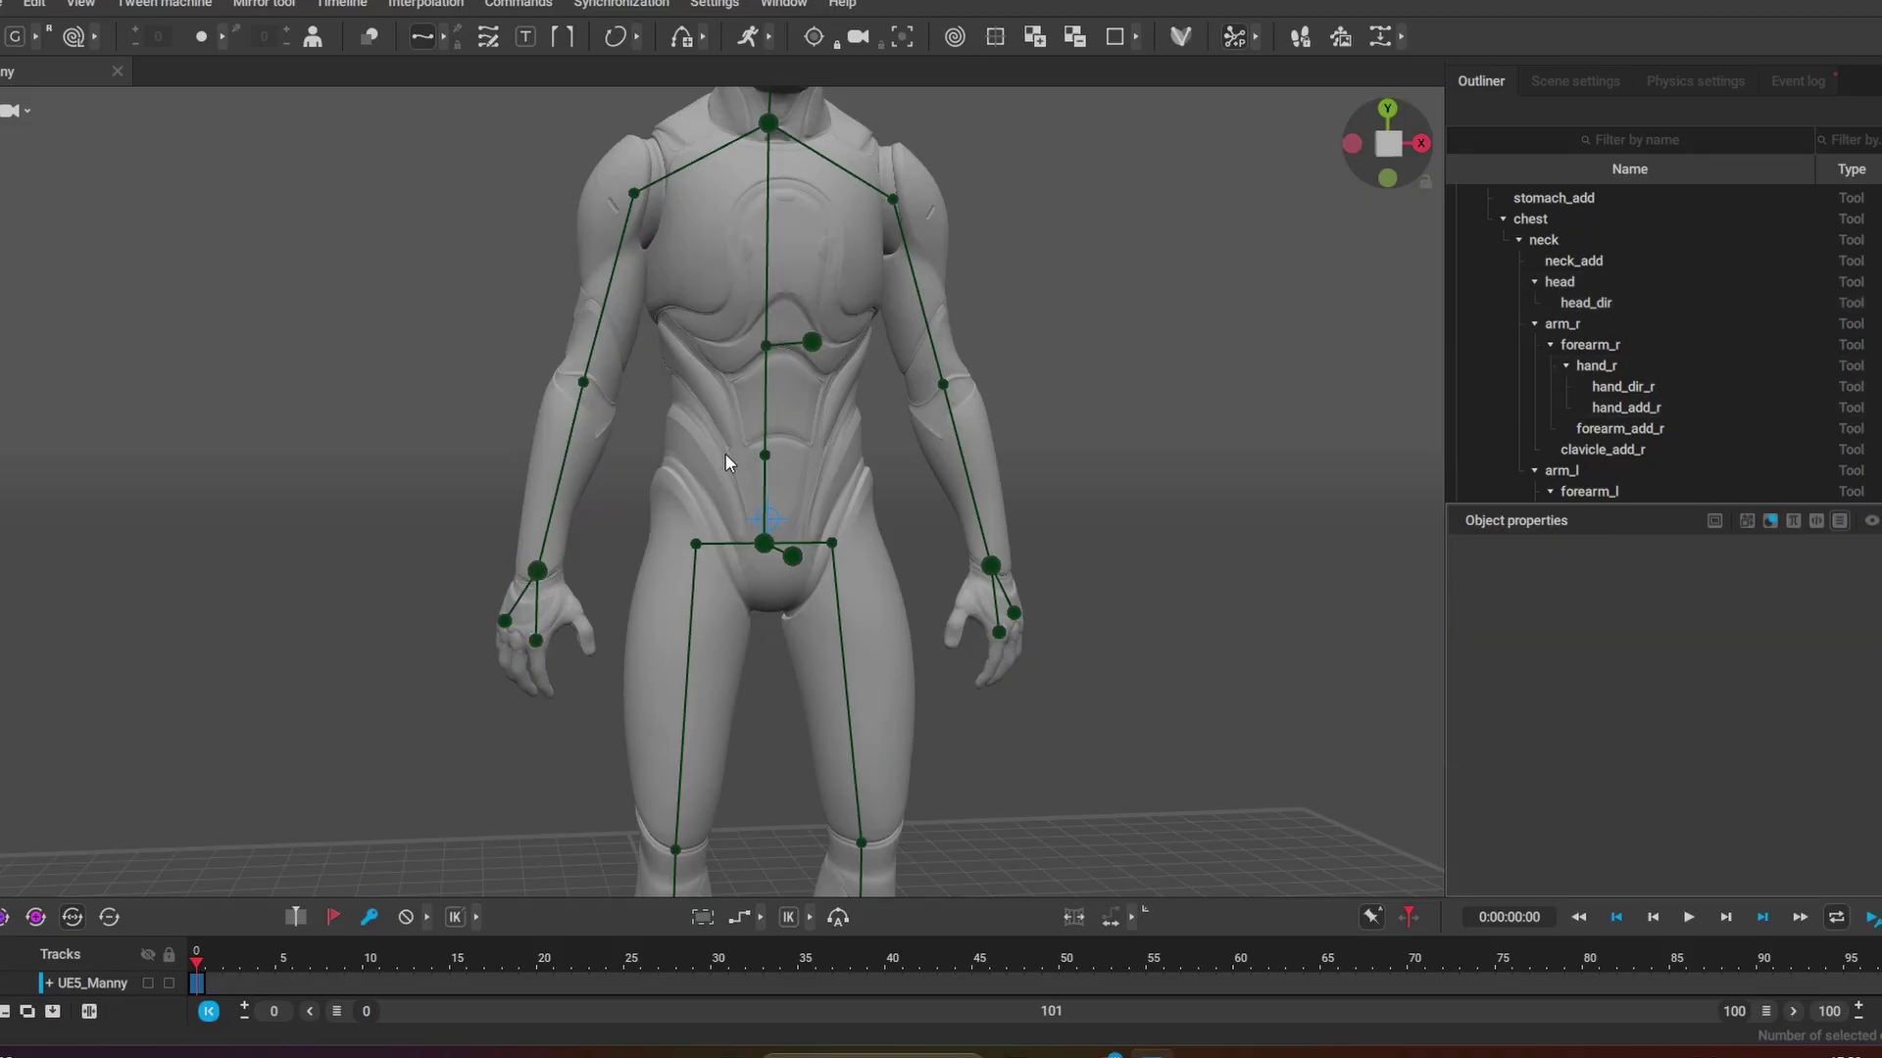
click(582, 382)
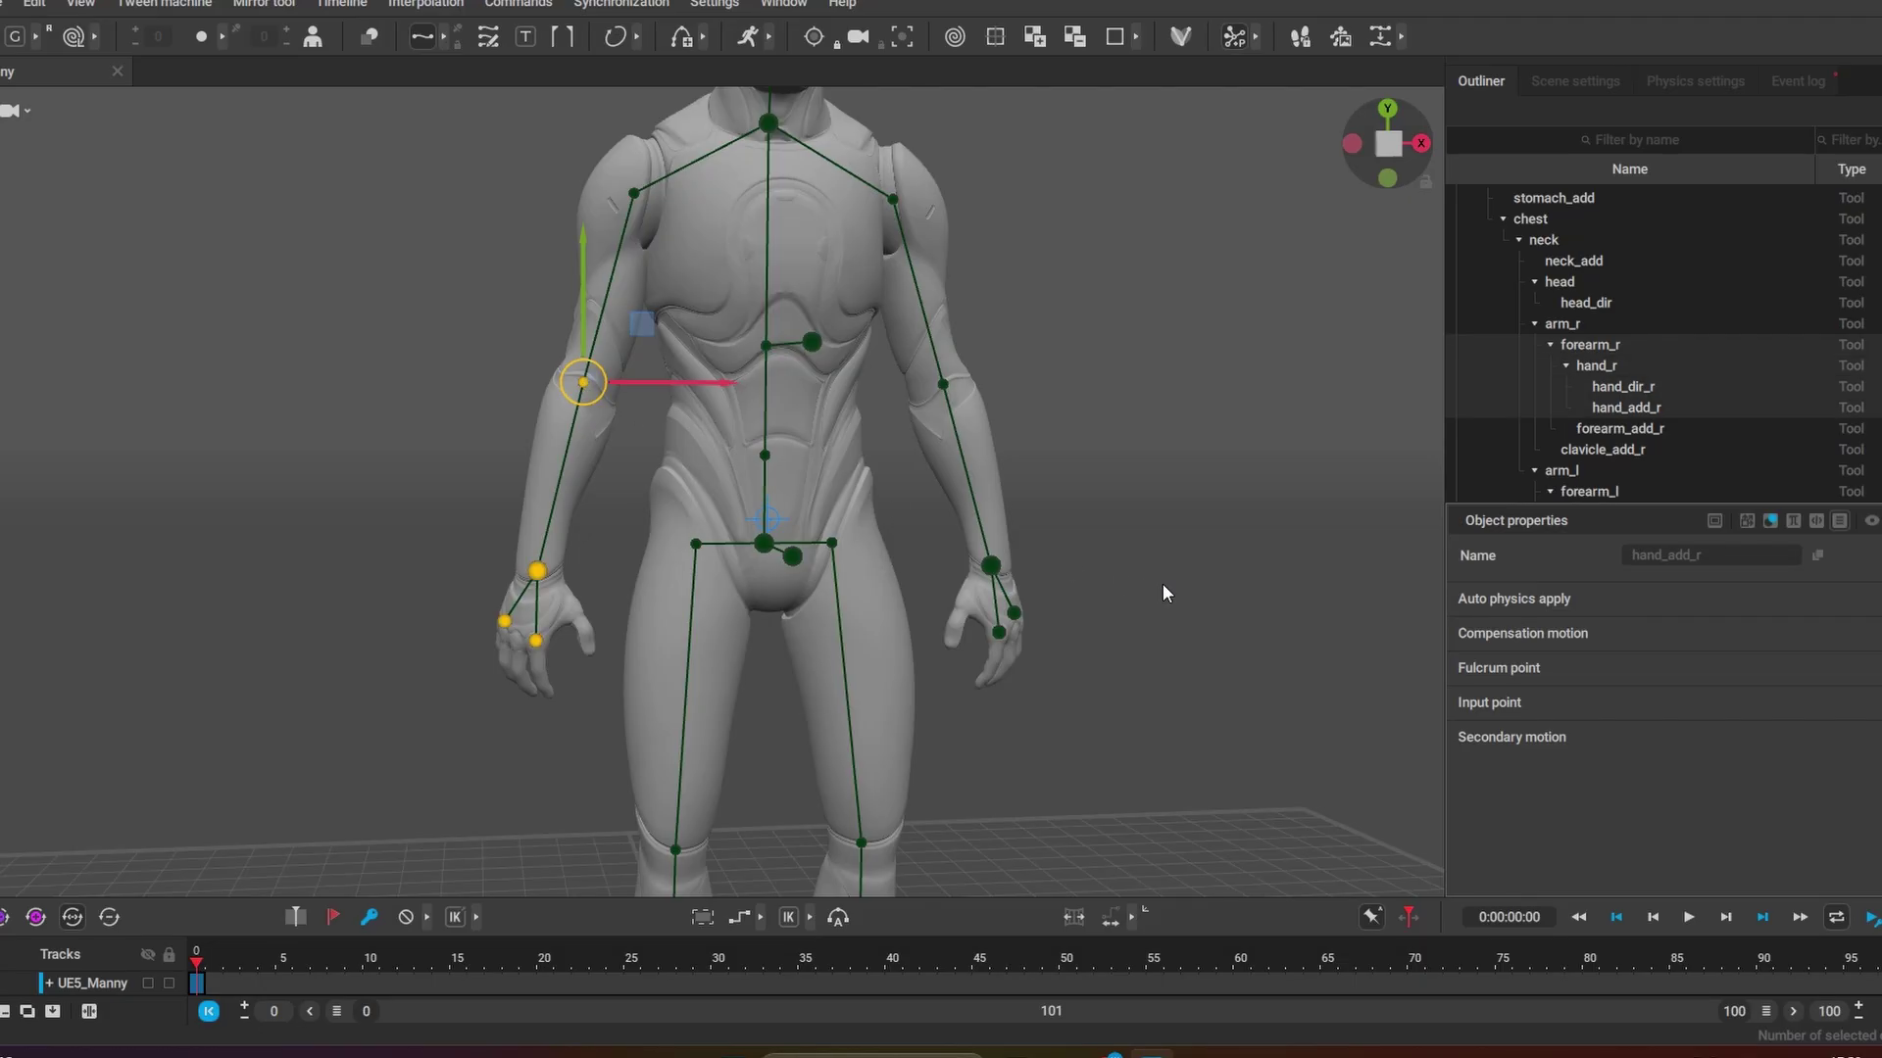
click(488, 702)
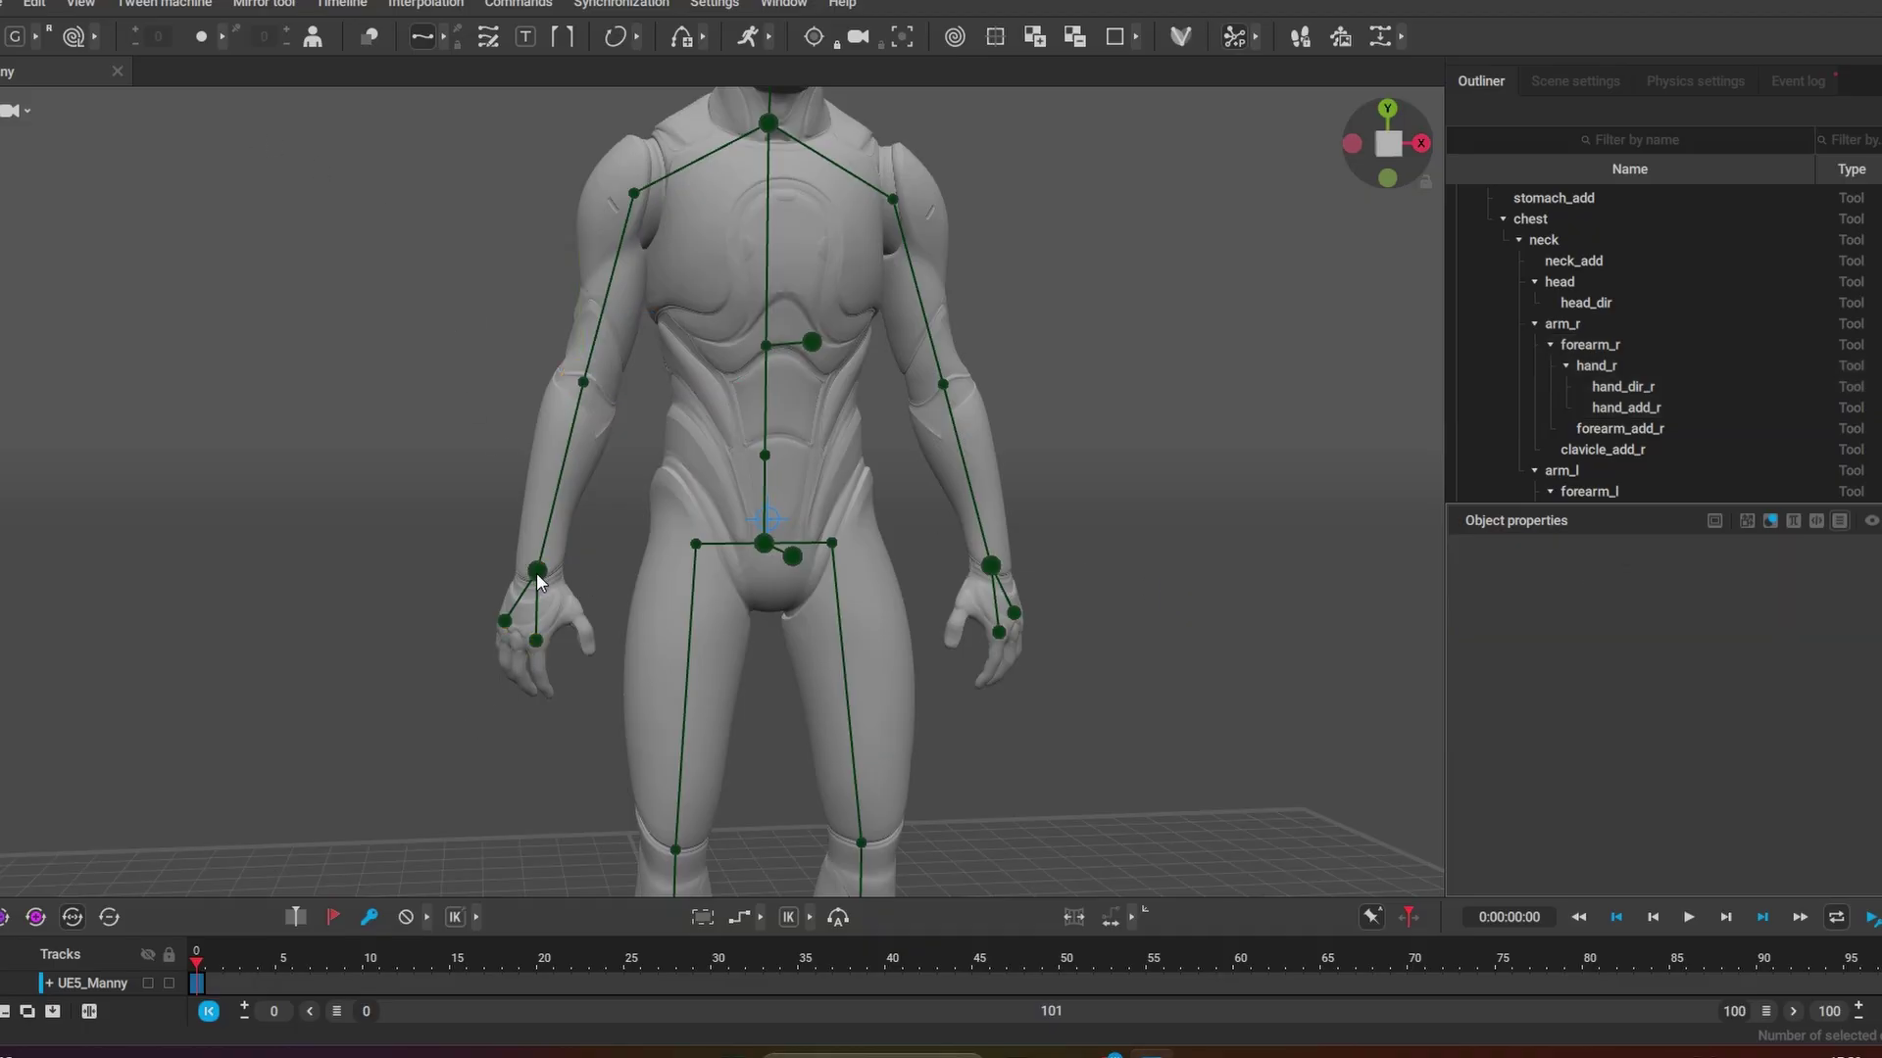
Step: Rotate Manny's right hand with its child points about the vertical axis at the wrist, and undo the rotation
click(537, 572)
key(e)
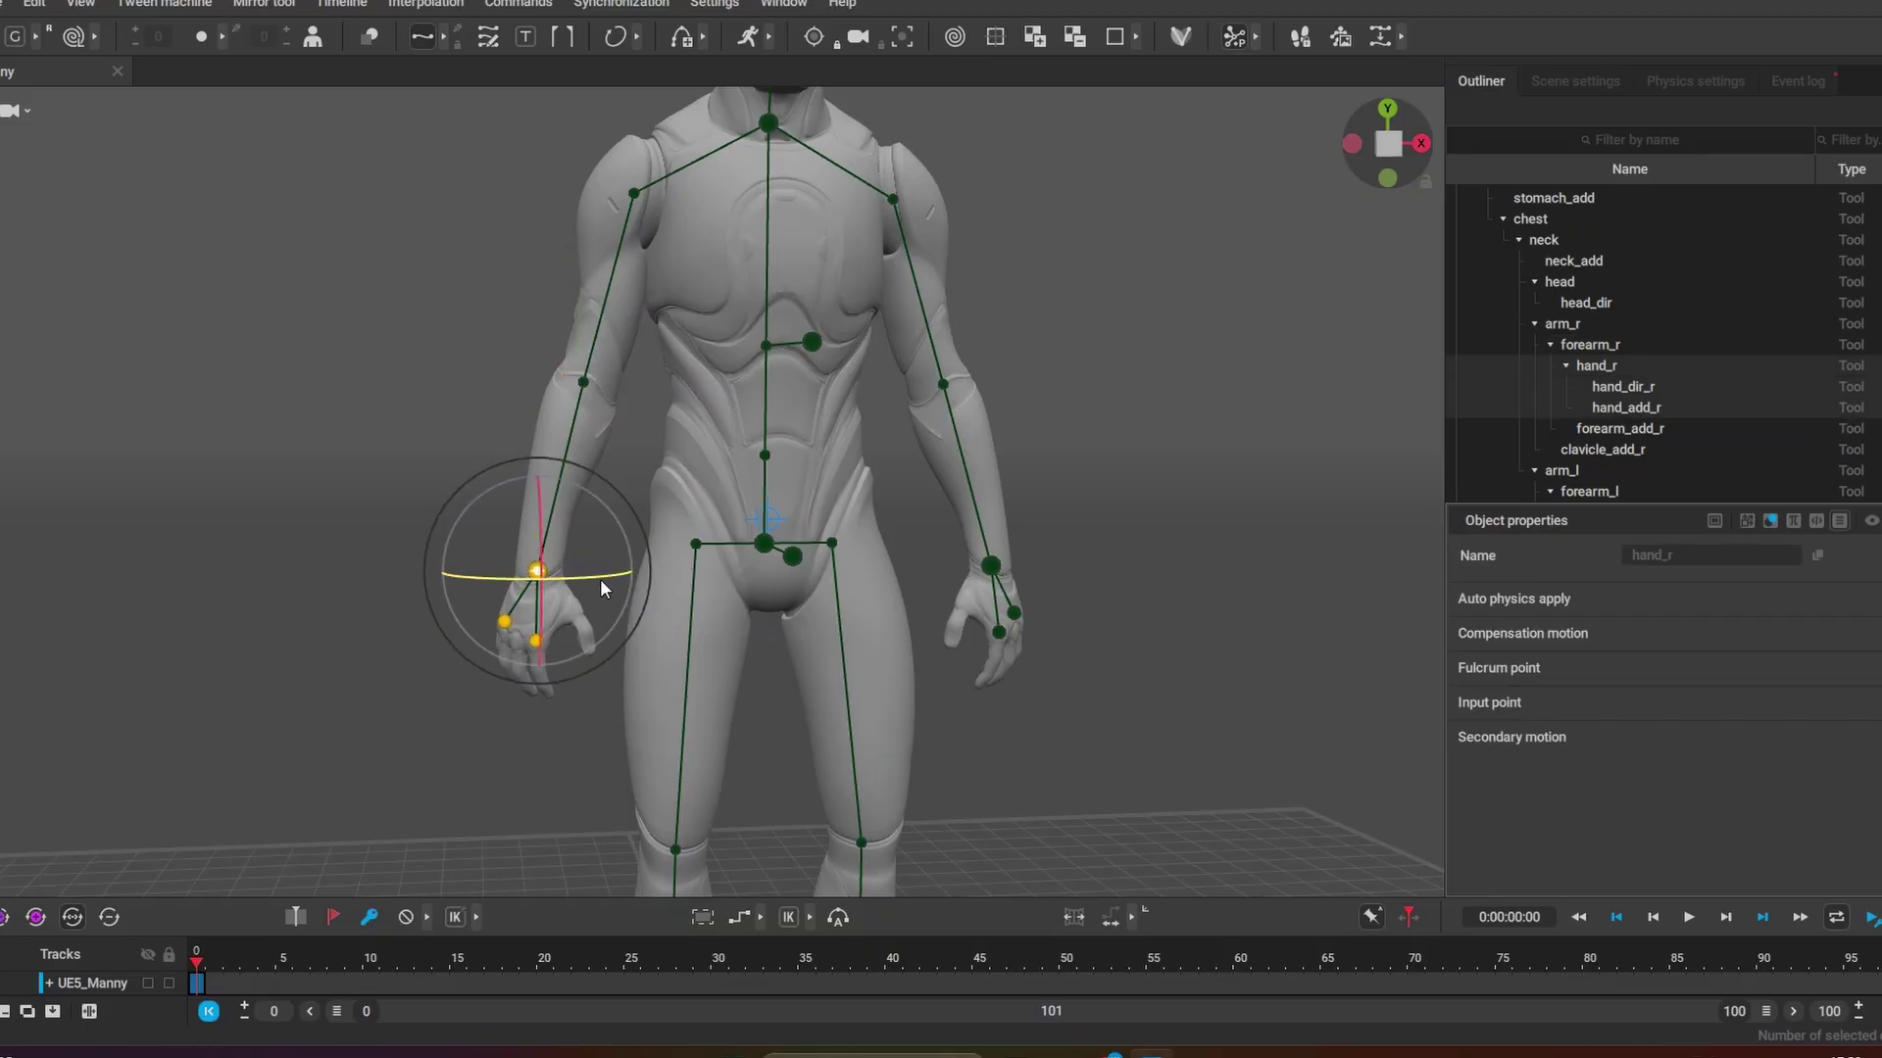
drag(600, 580, 521, 592)
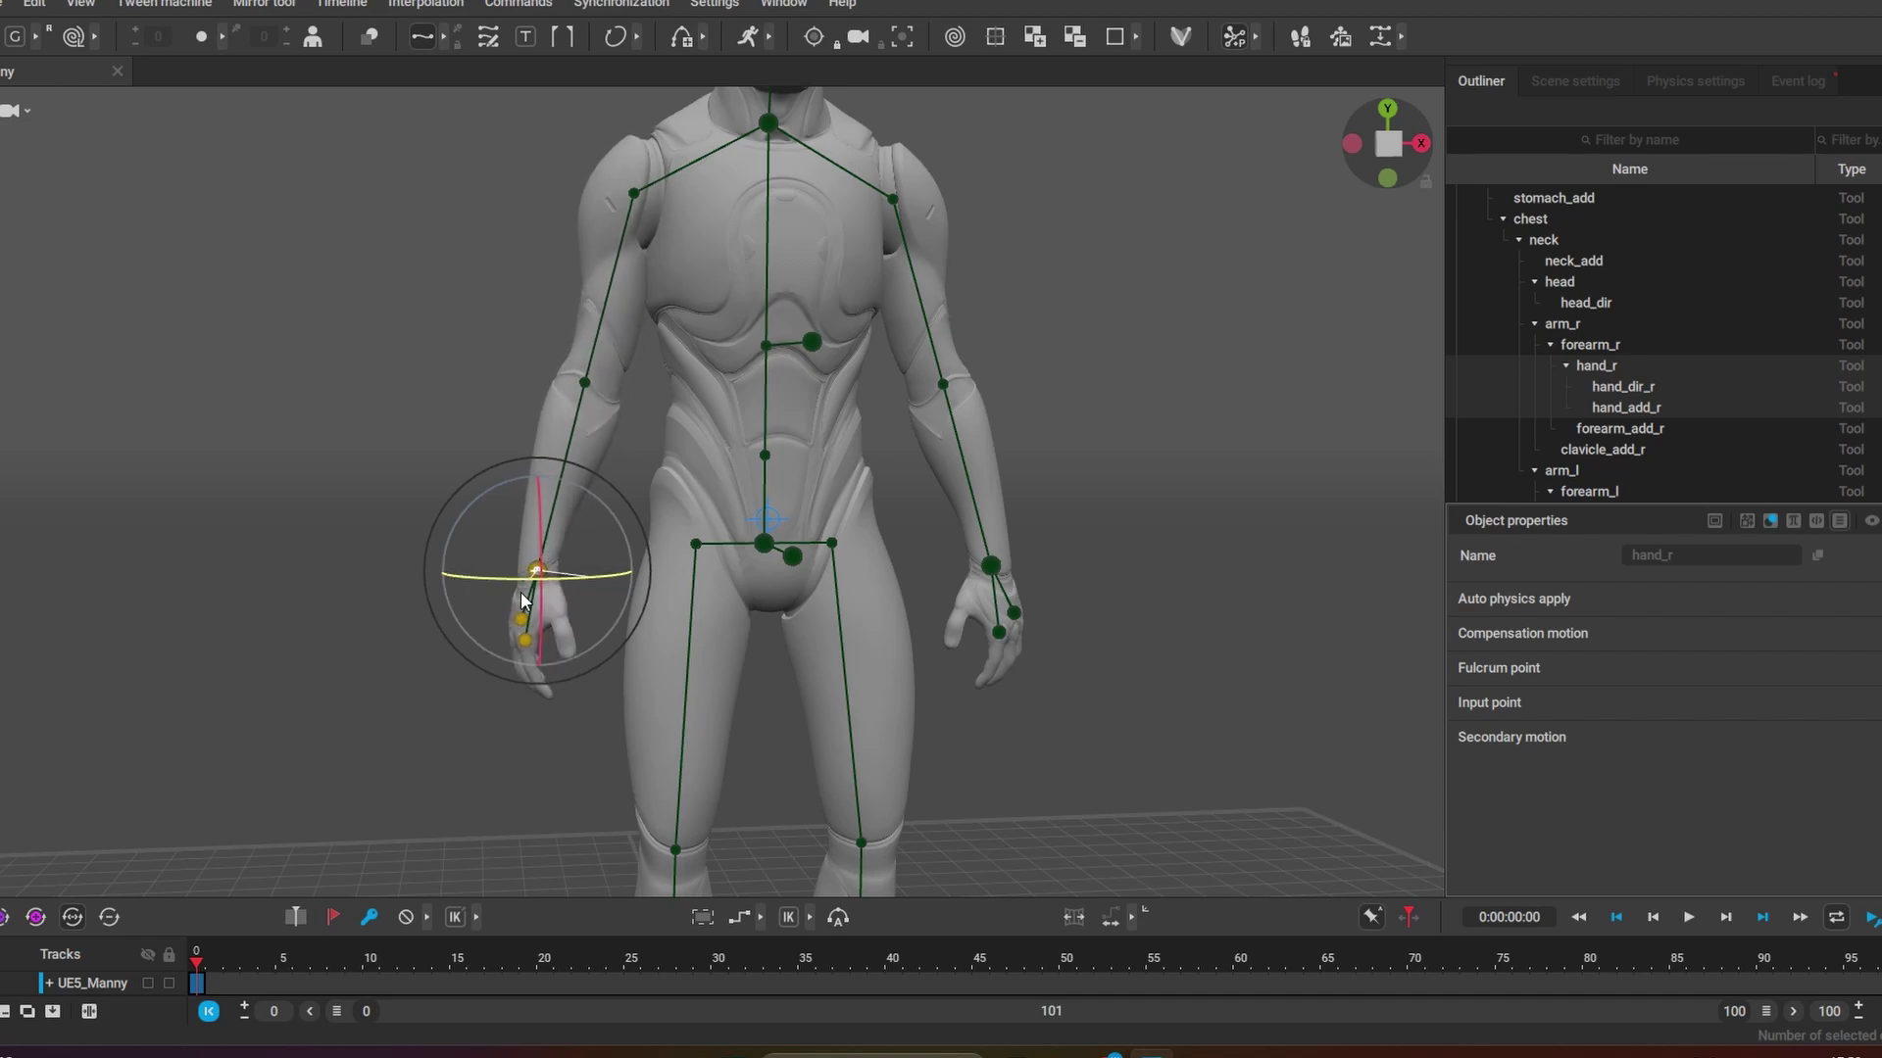
click(357, 593)
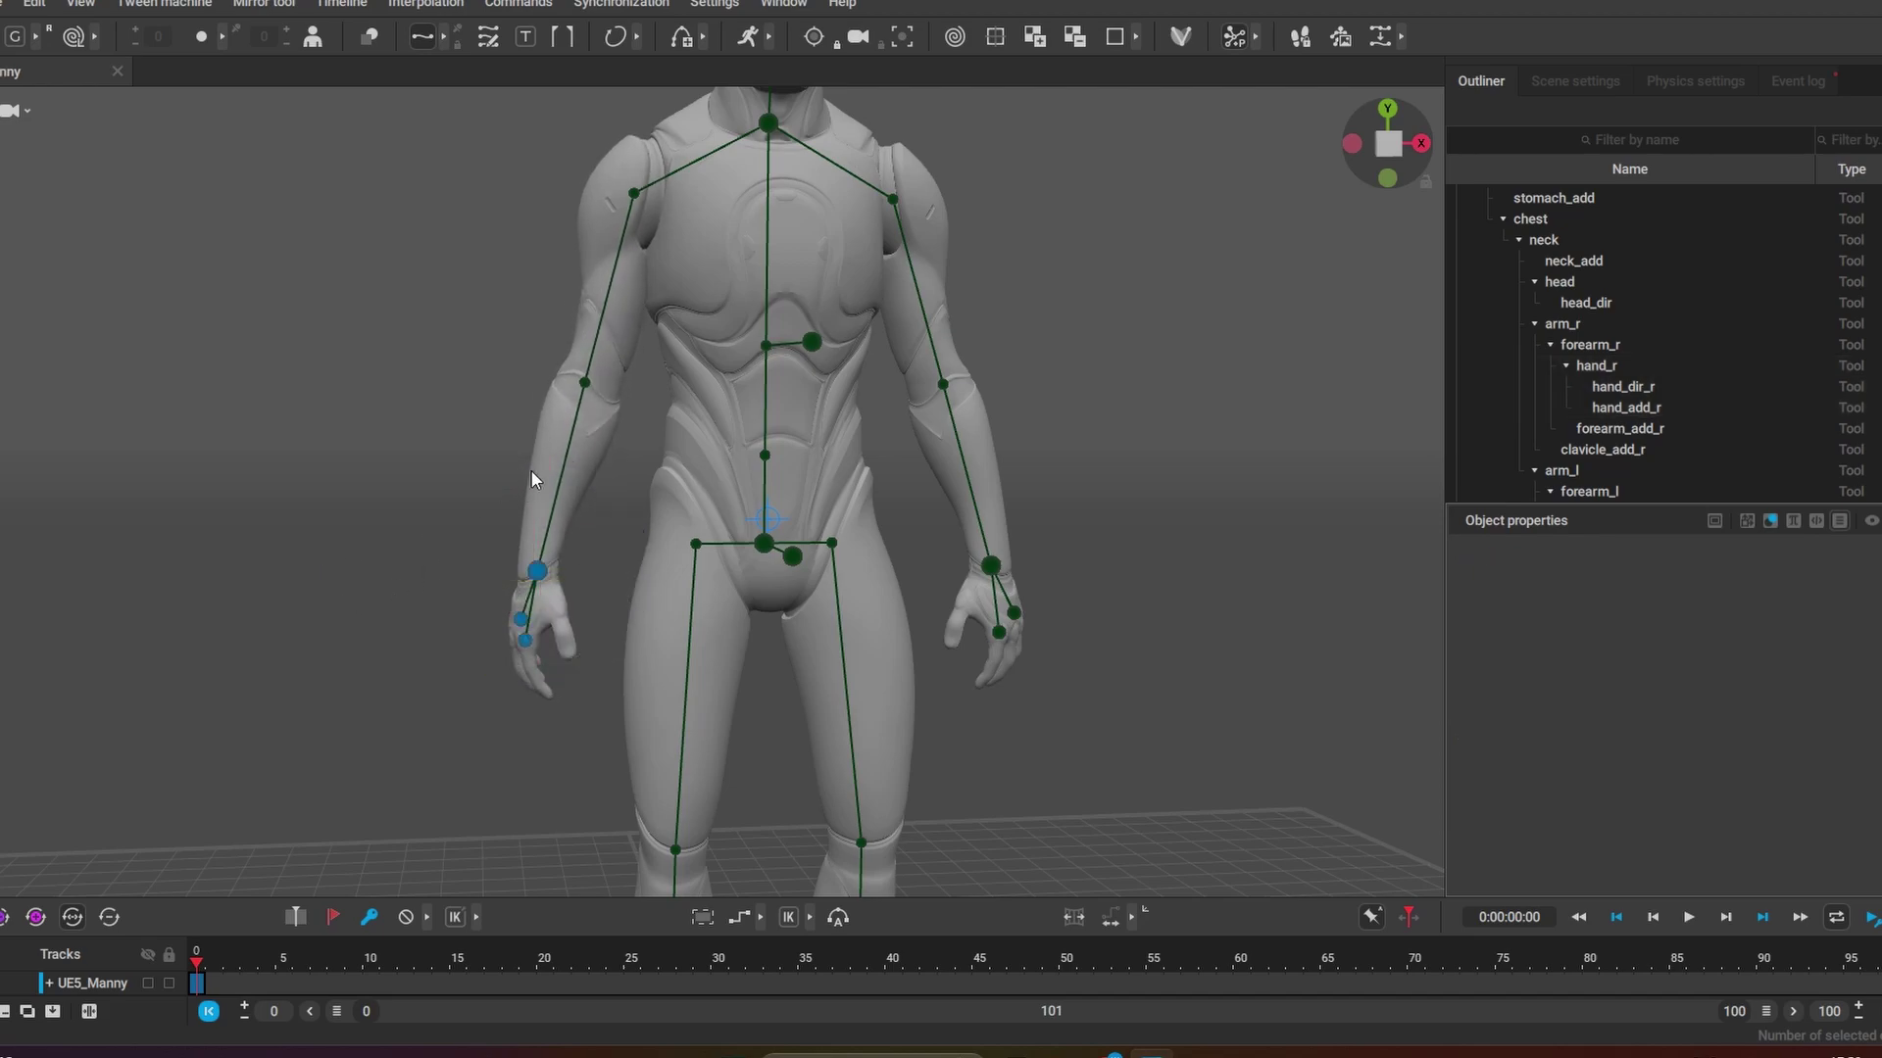
key(ctrl+z)
key(ctrl+z)
Step: Select the right wrist point alone, and try to rotate the right forearm point without its child points
click(511, 695)
click(537, 573)
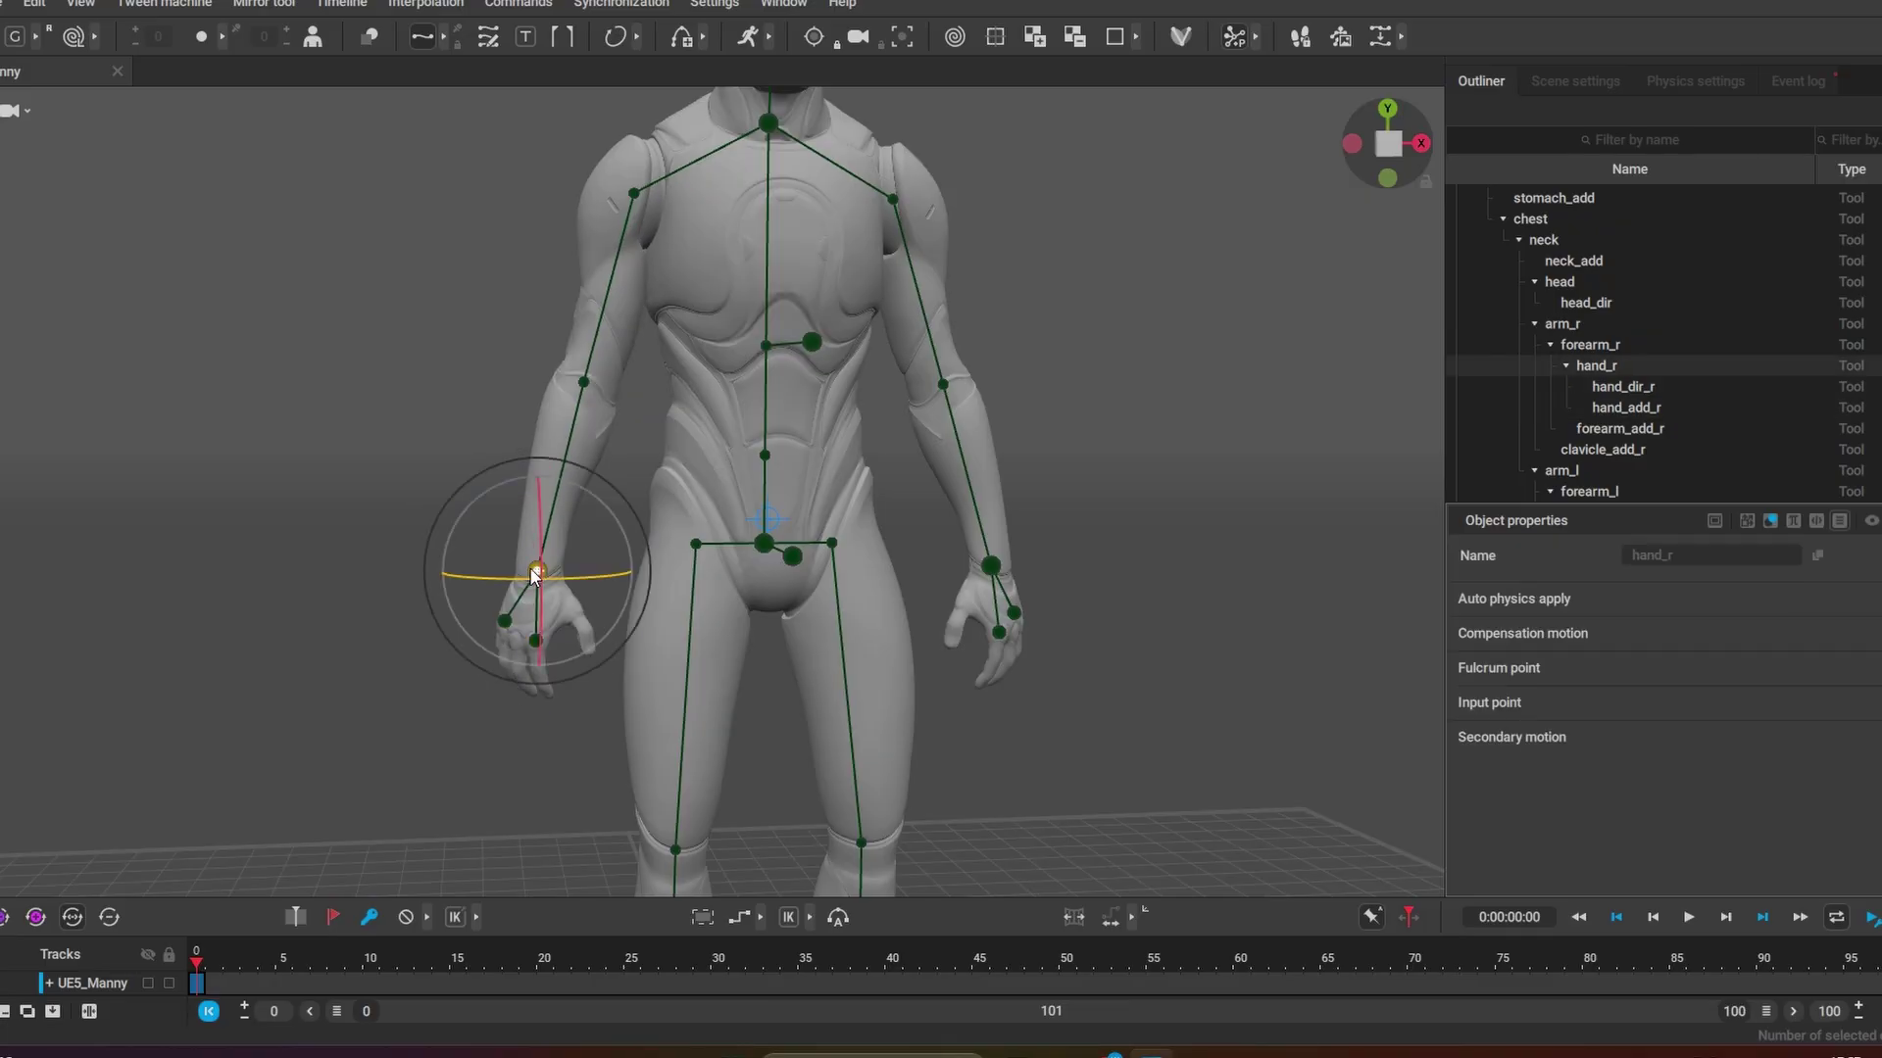
click(585, 383)
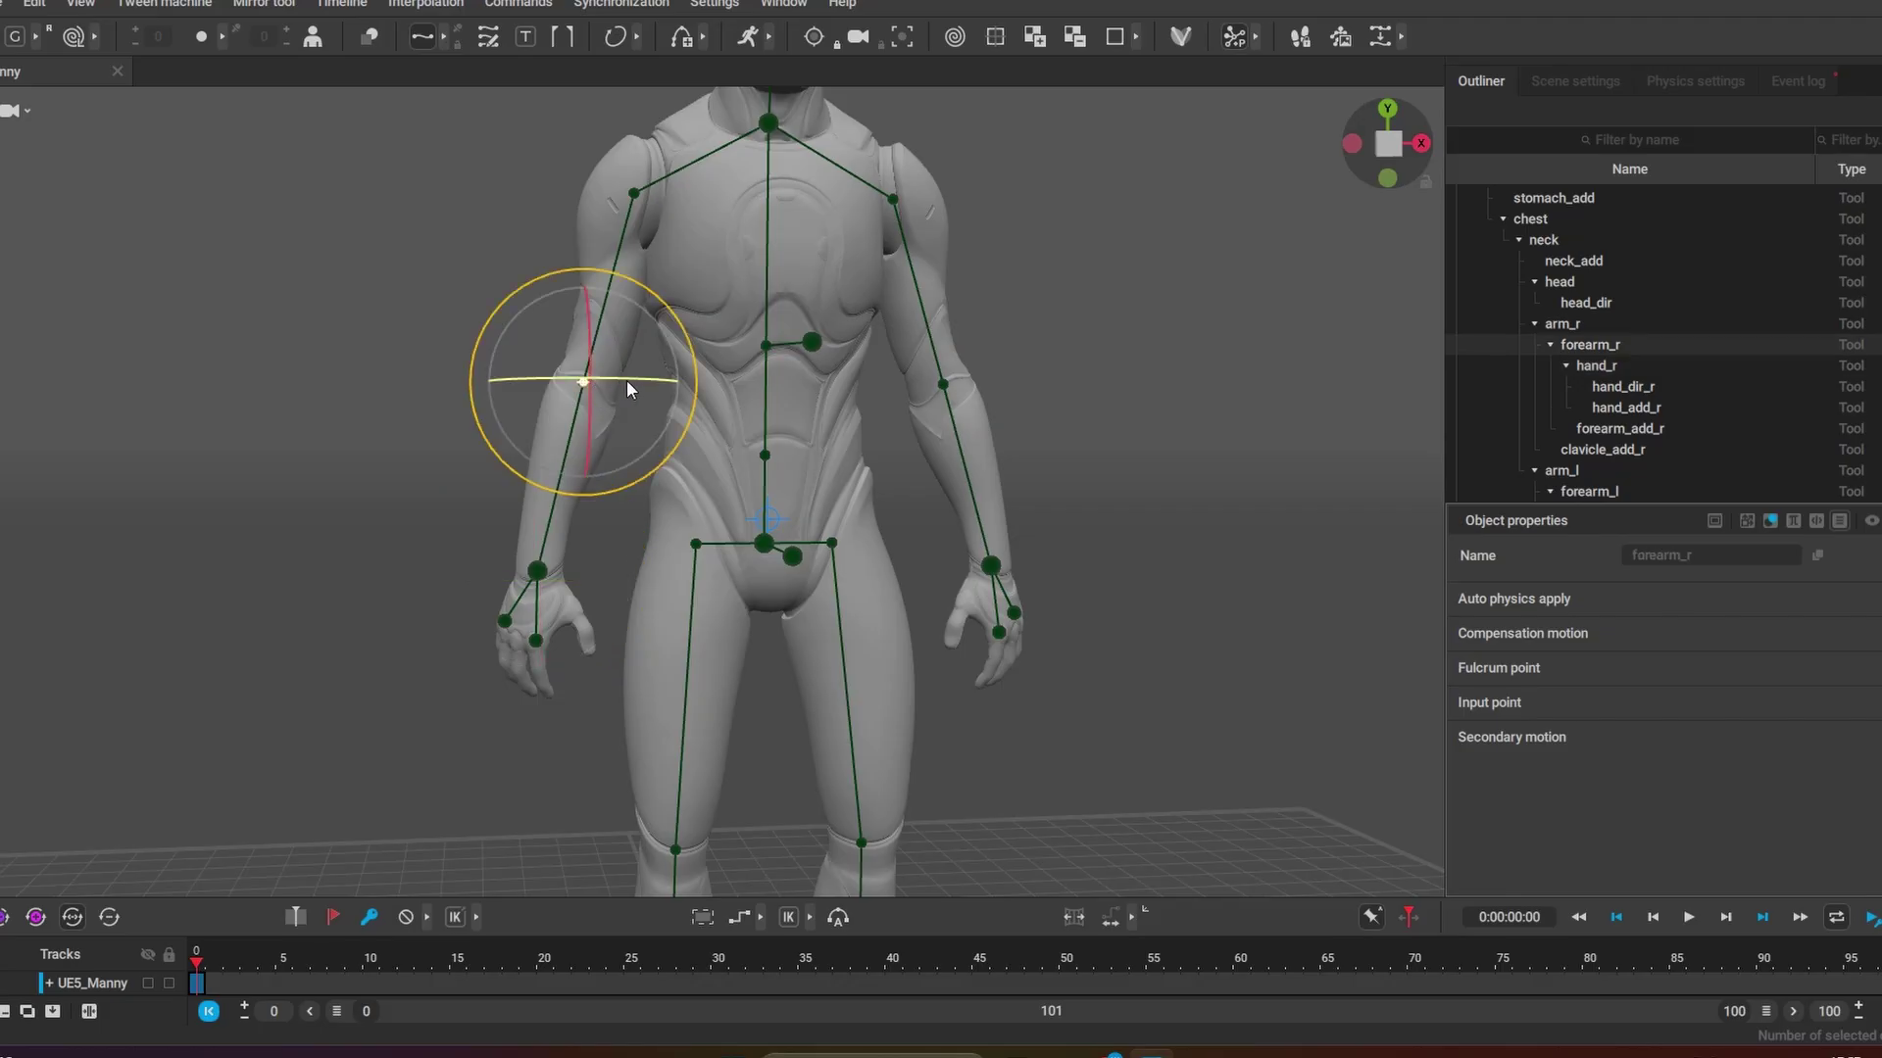
click(594, 383)
click(639, 597)
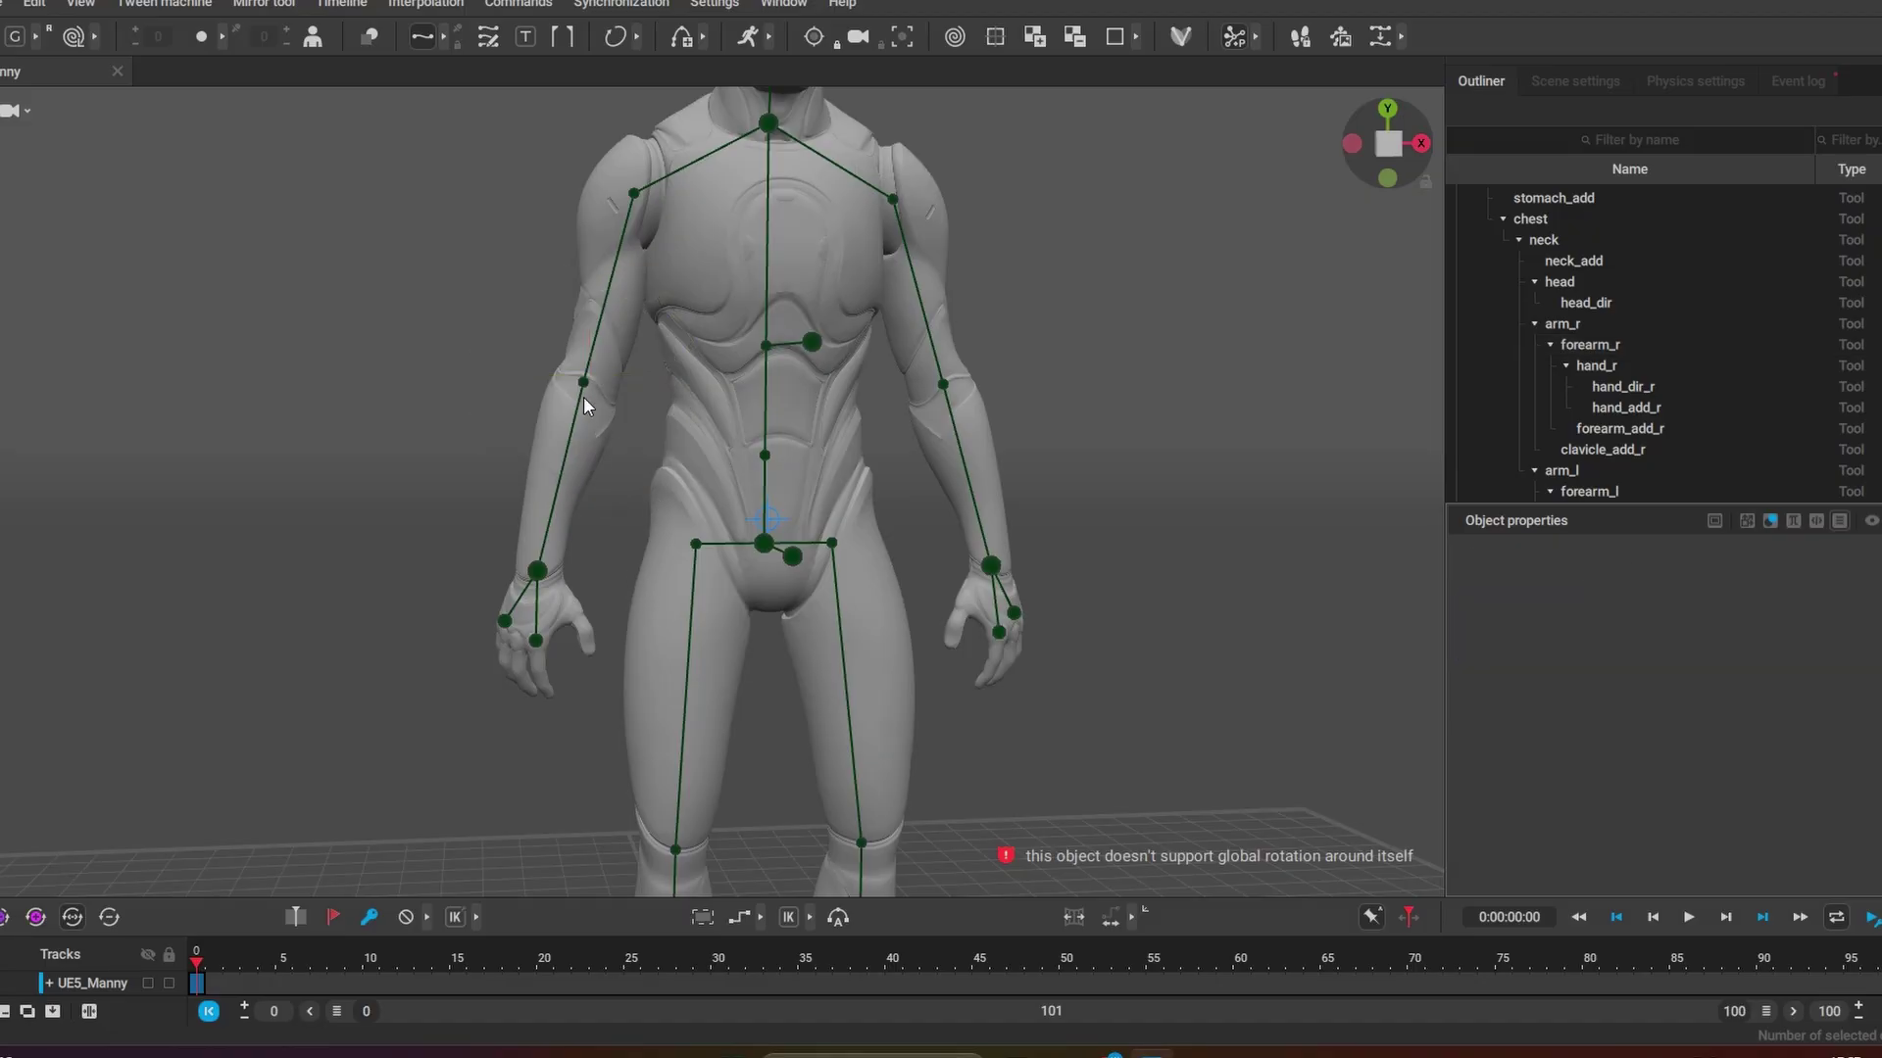
Step: Rotate the right forearm together with its child hand points at the elbow, and undo the rotation
click(588, 384)
drag(643, 385, 685, 415)
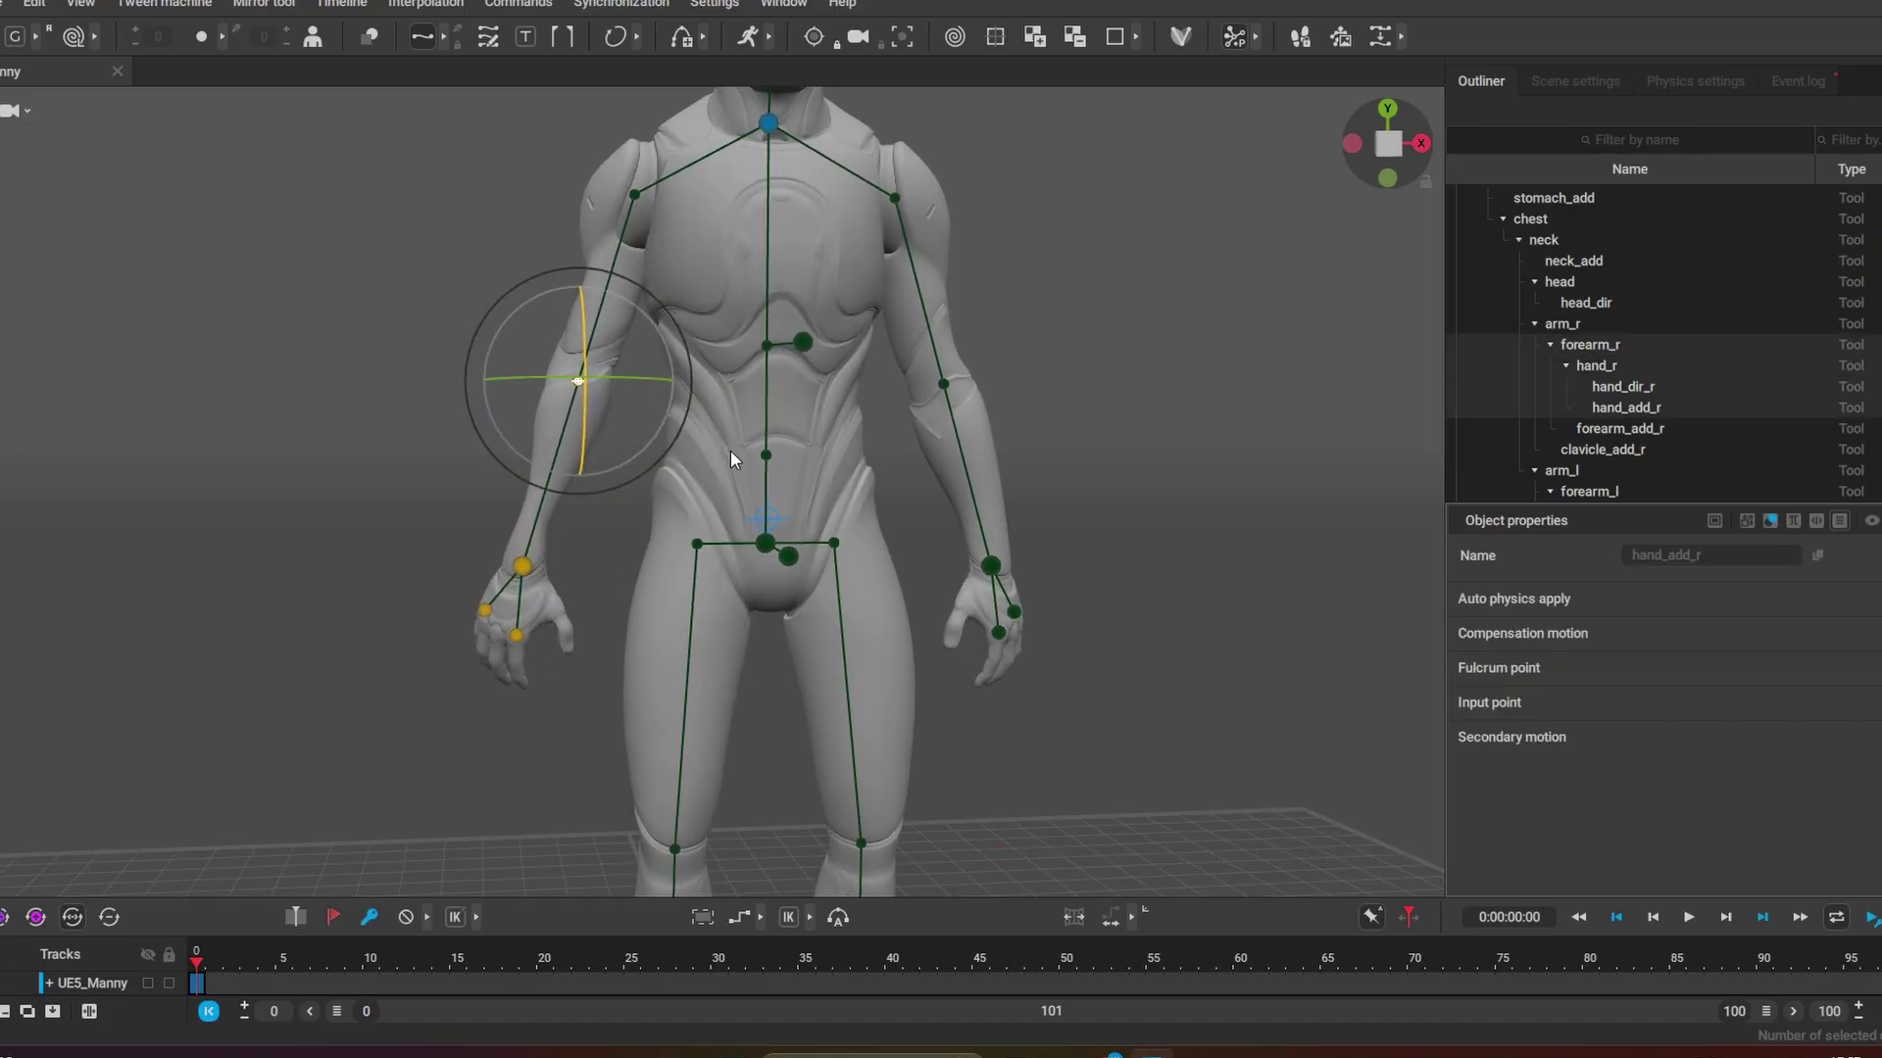
key(ctrl+z)
key(ctrl+z)
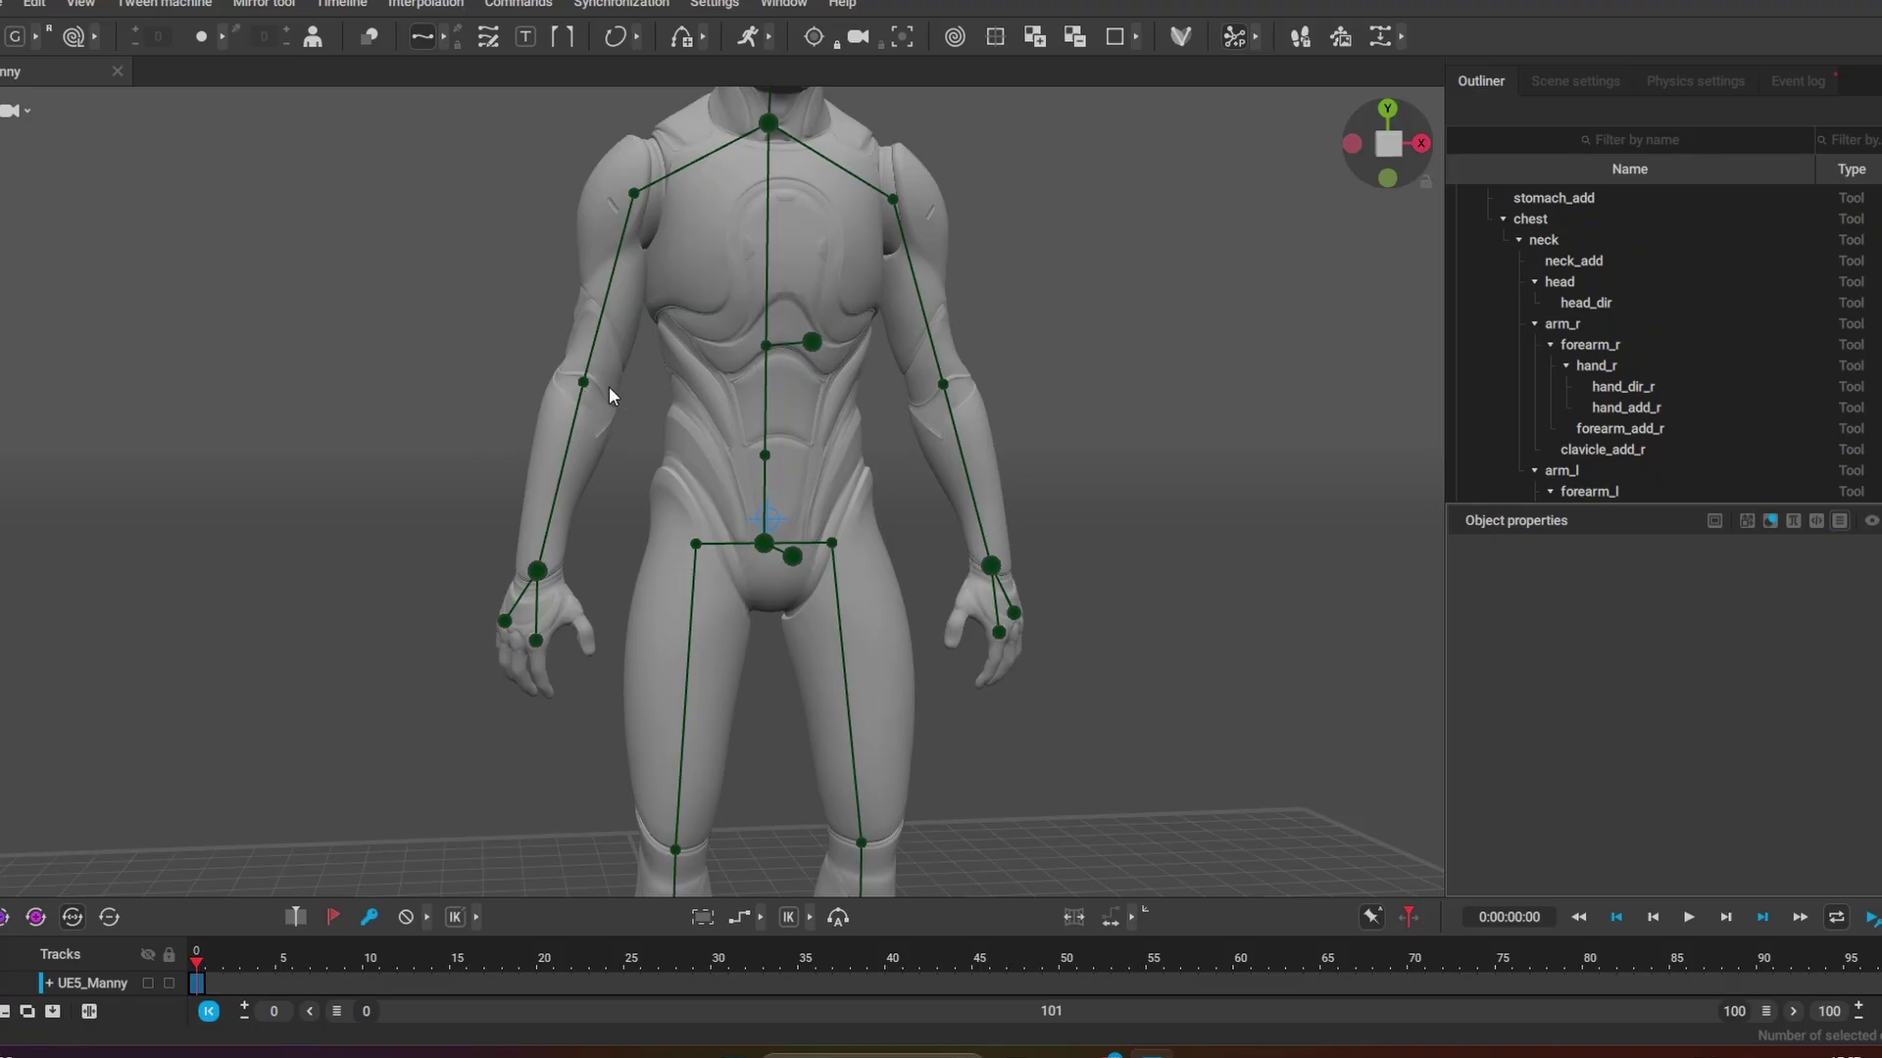
Step: Try further rotations of Manny's right forearm around the elbow control point, and undo them
click(608, 386)
click(626, 484)
click(579, 390)
drag(621, 276, 663, 312)
drag(578, 373, 1114, 414)
click(1072, 436)
key(ctrl+z)
key(ctrl+z)
key(ctrl+z)
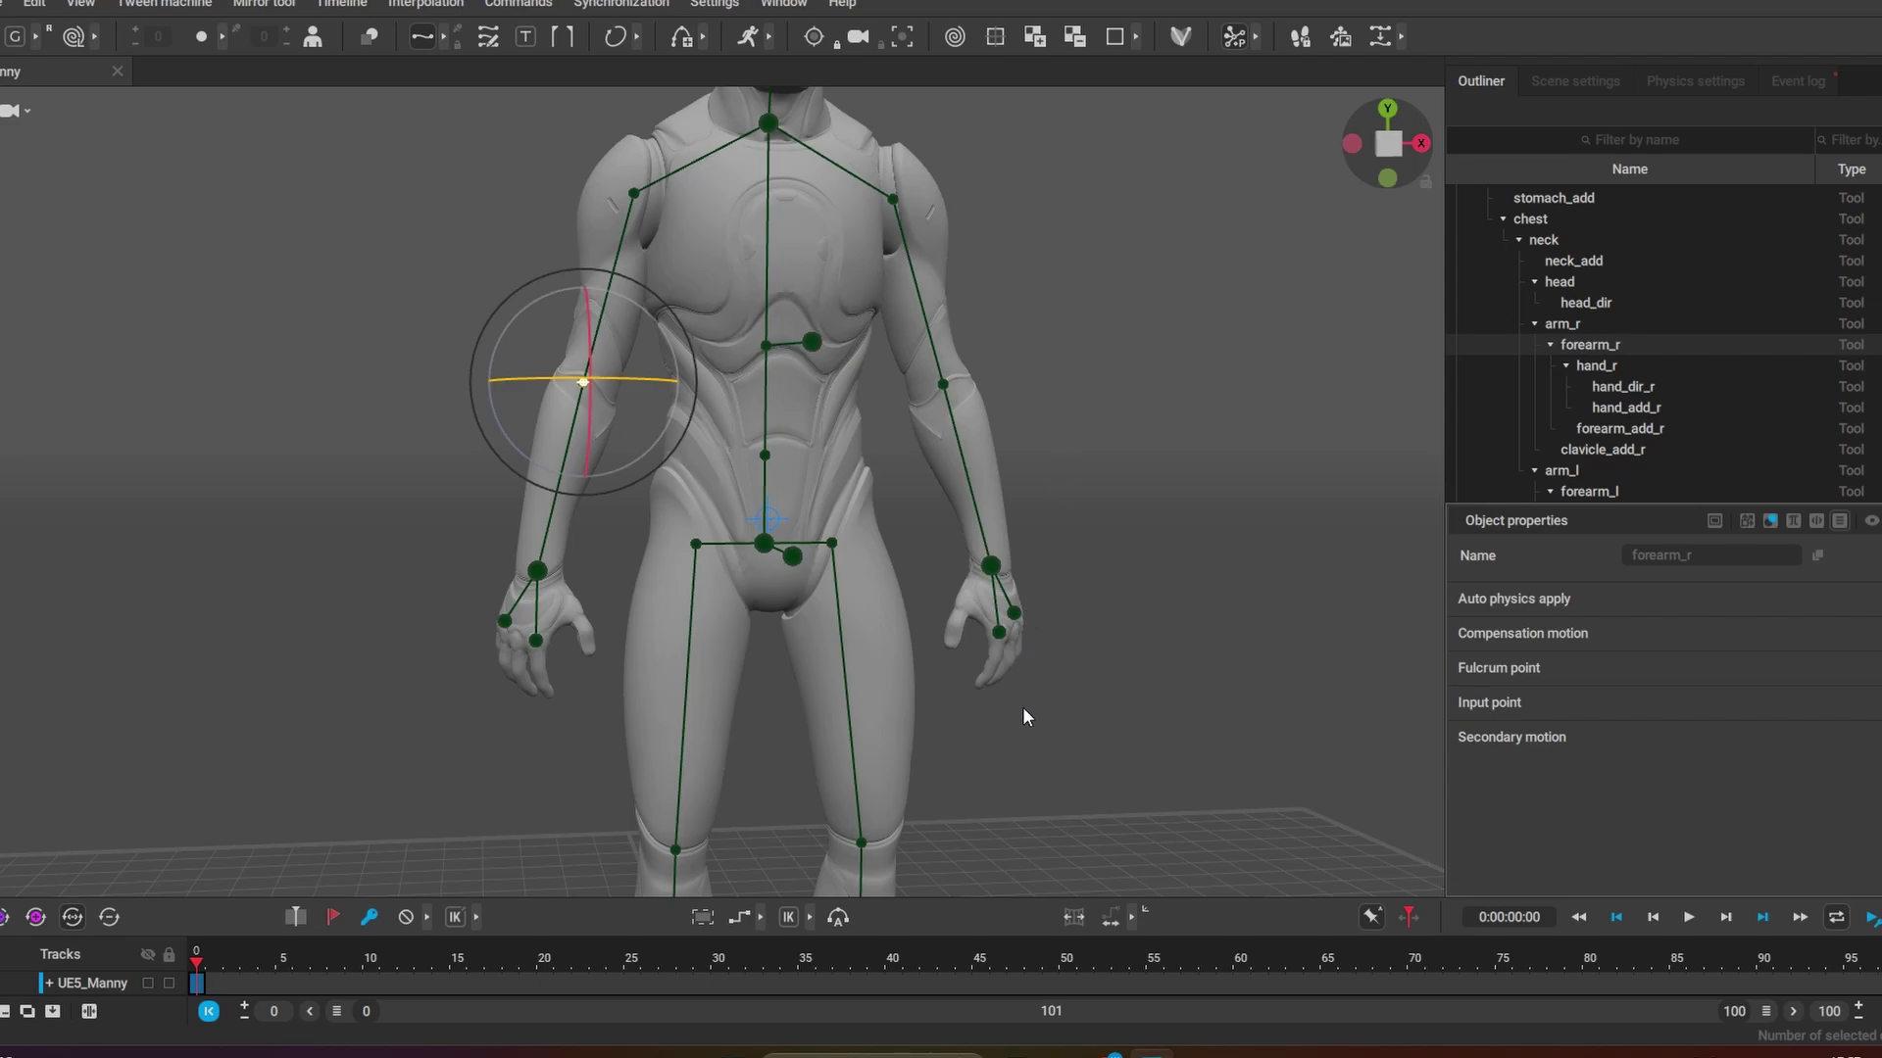
Step: Select Manny's right ankle control point in a side view of the feet
alt+middle_drag(1021, 708, 1129, 147)
click(503, 553)
alt+drag(504, 552, 817, 539)
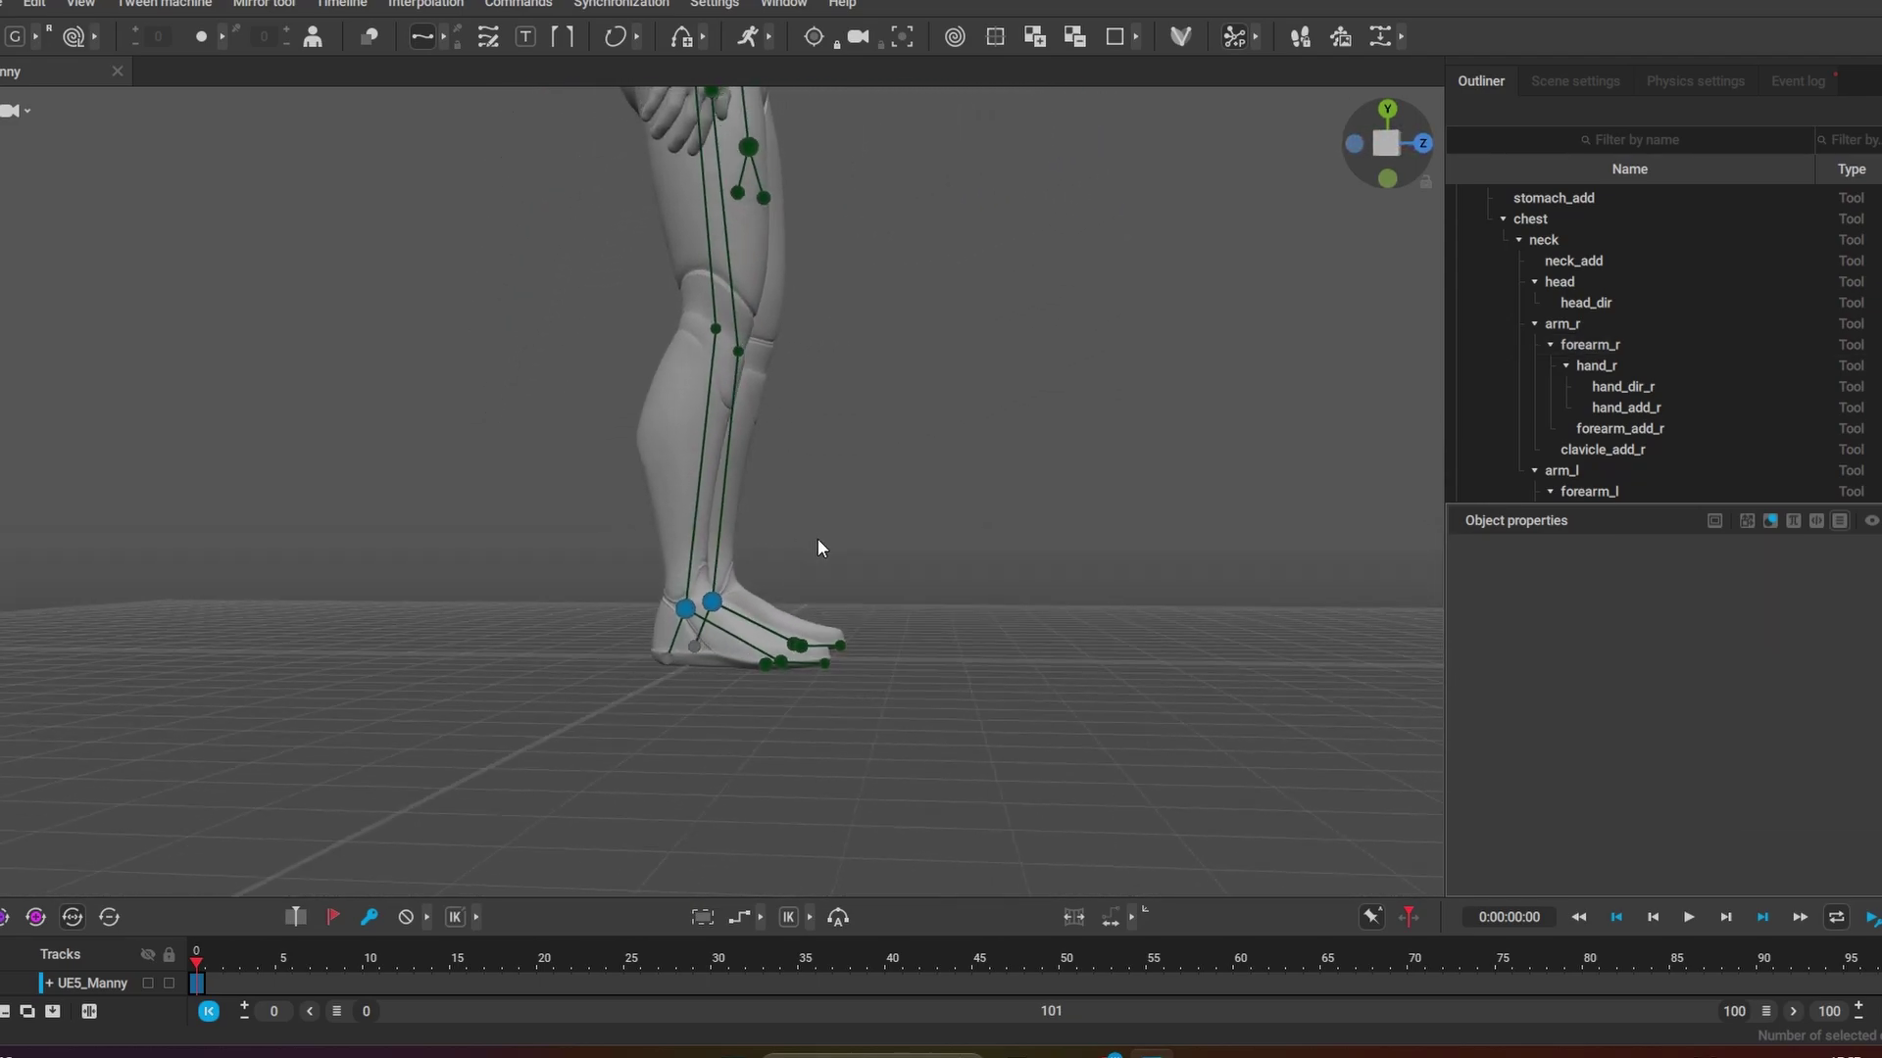
click(691, 605)
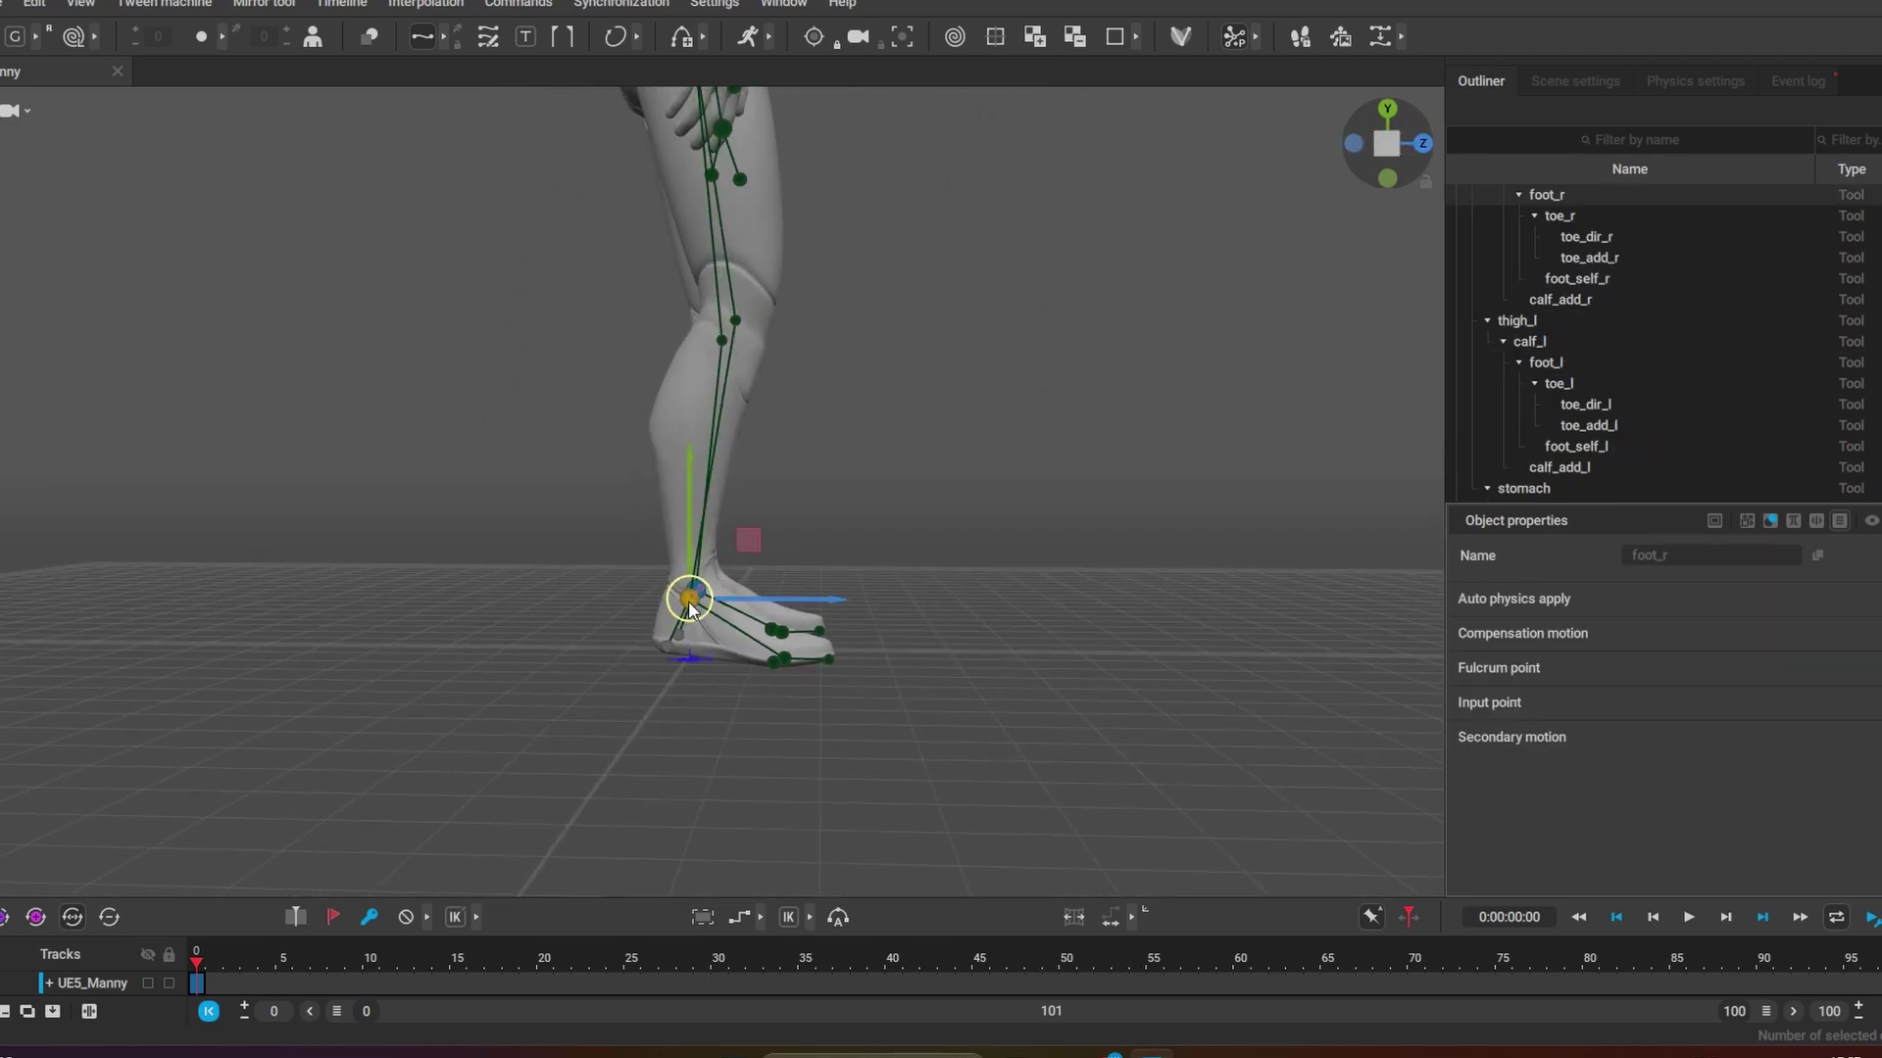
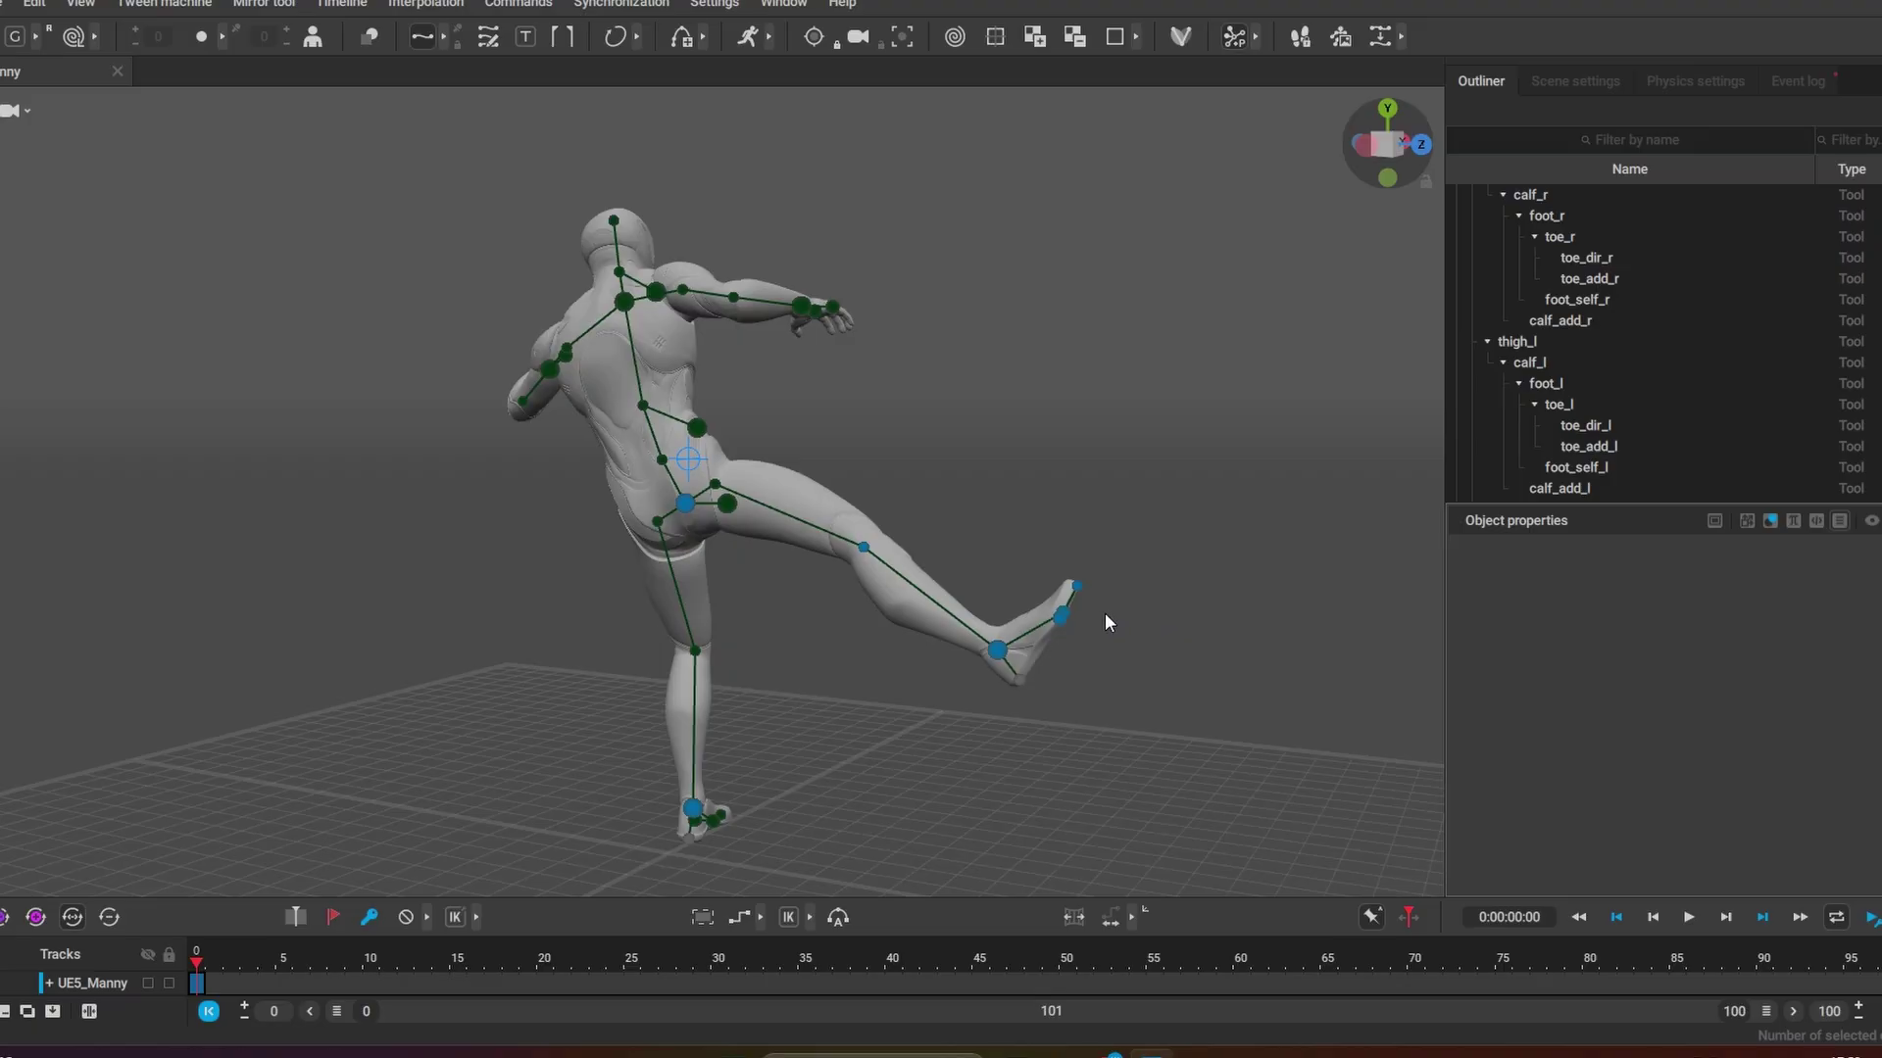
Step: Undo all remaining pose changes to return Manny to the original standing pose
key(ctrl+z)
key(ctrl+z)
key(ctrl+z)
key(ctrl+z)
key(ctrl+z)
key(ctrl+z)
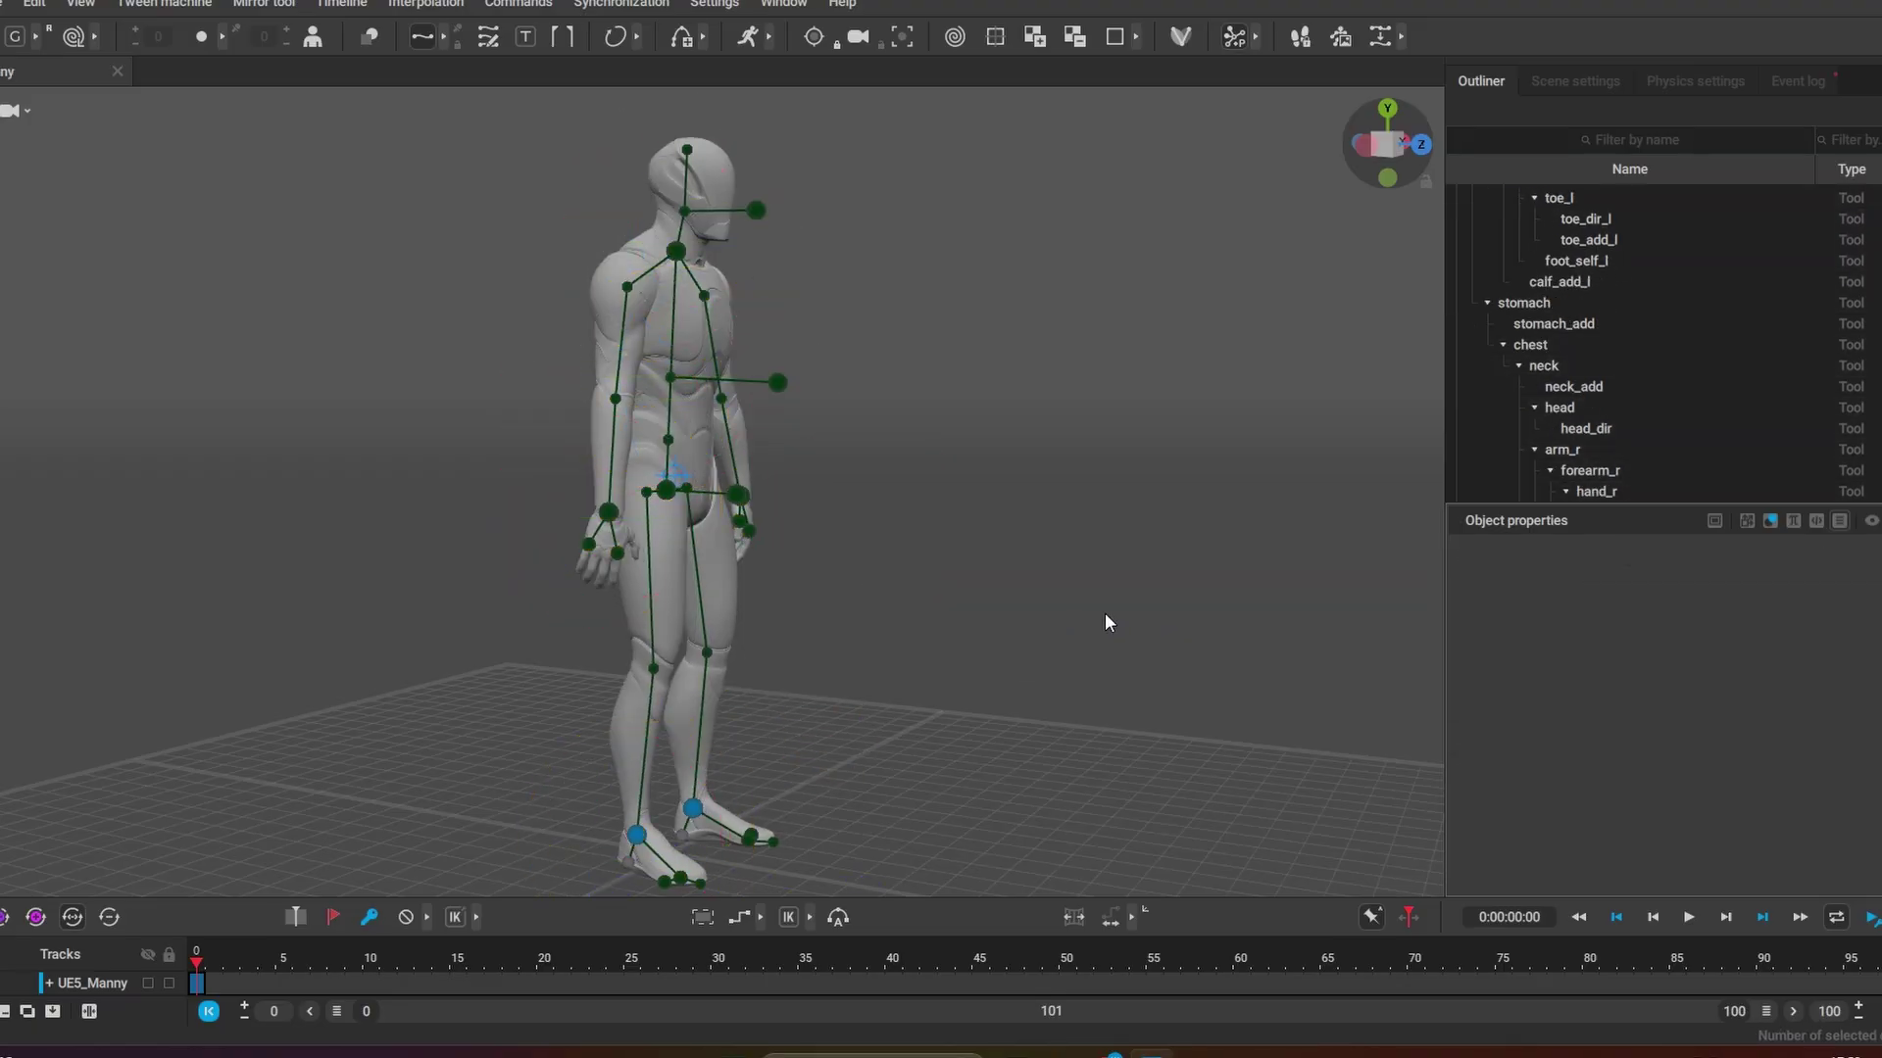
key(ctrl+z)
right_drag(919, 559, 656, 594)
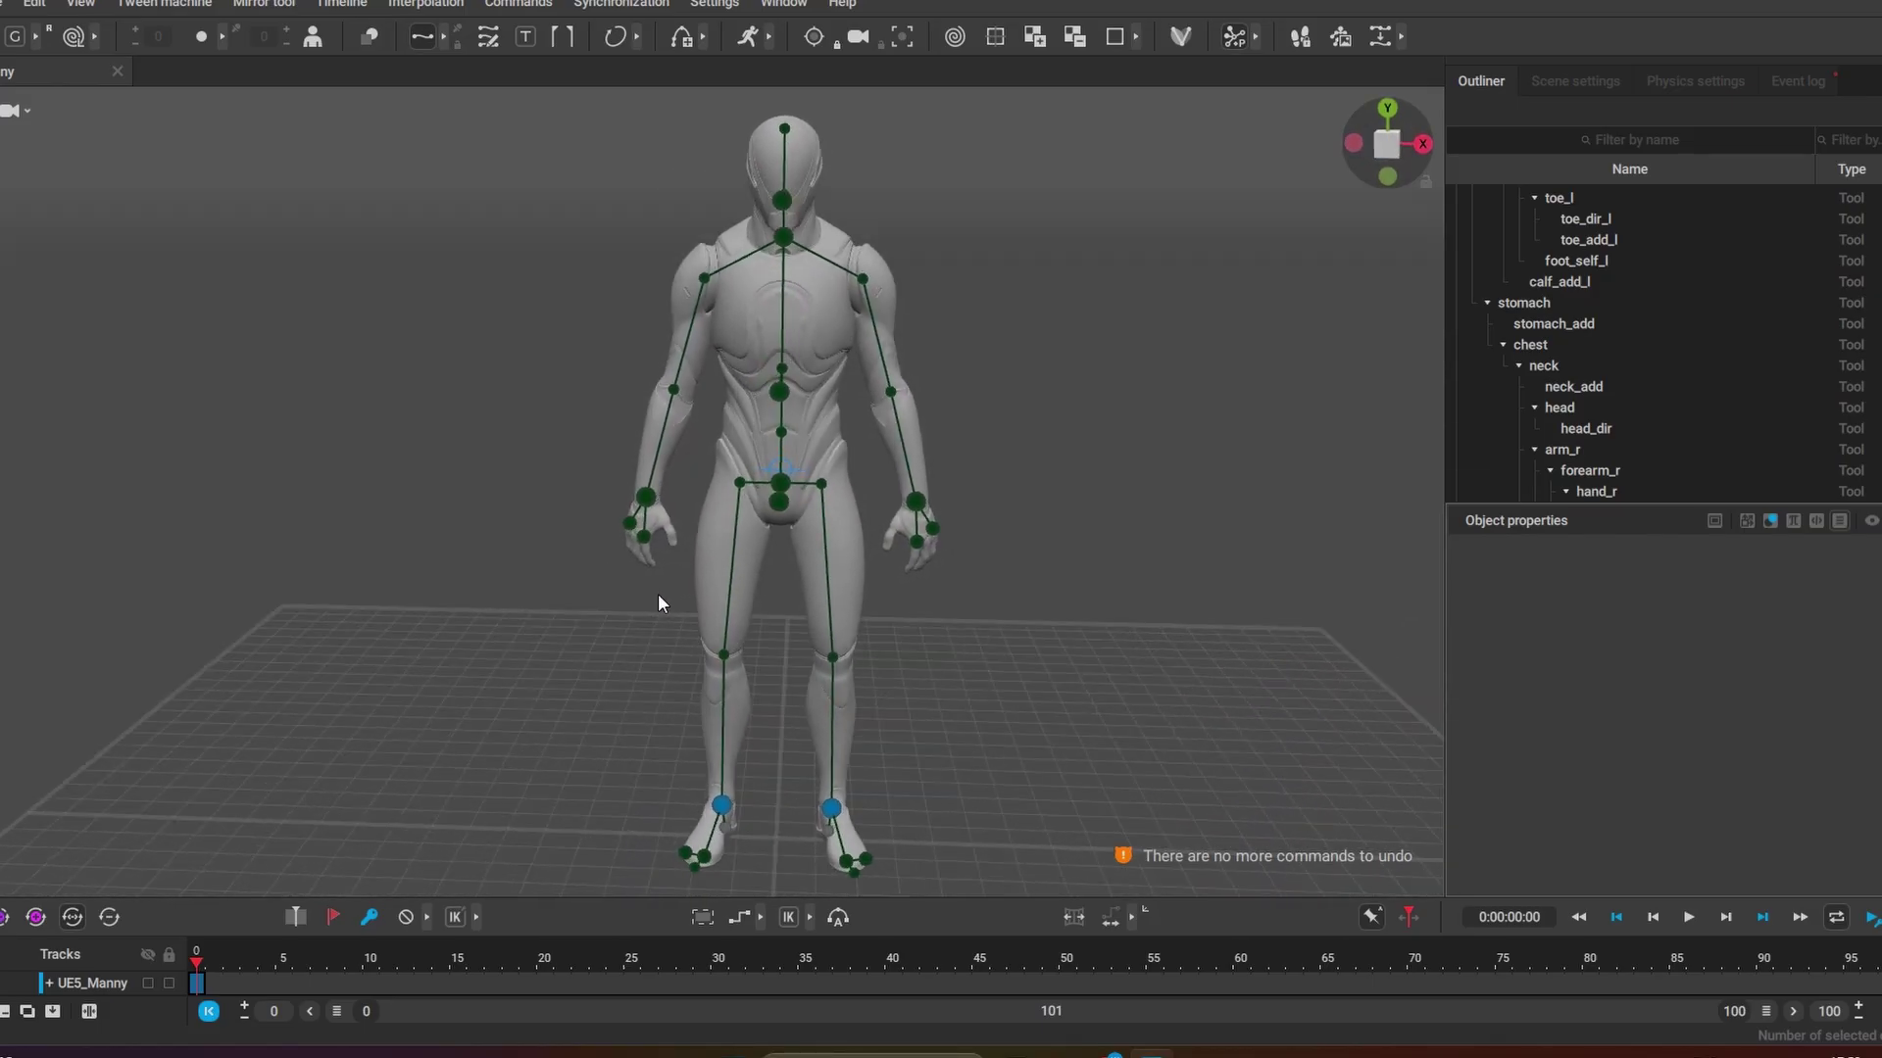
Step: Display the rig's point controllers instead of the auto-posing points, and inspect them around Manny's legs
mouse_move(53, 117)
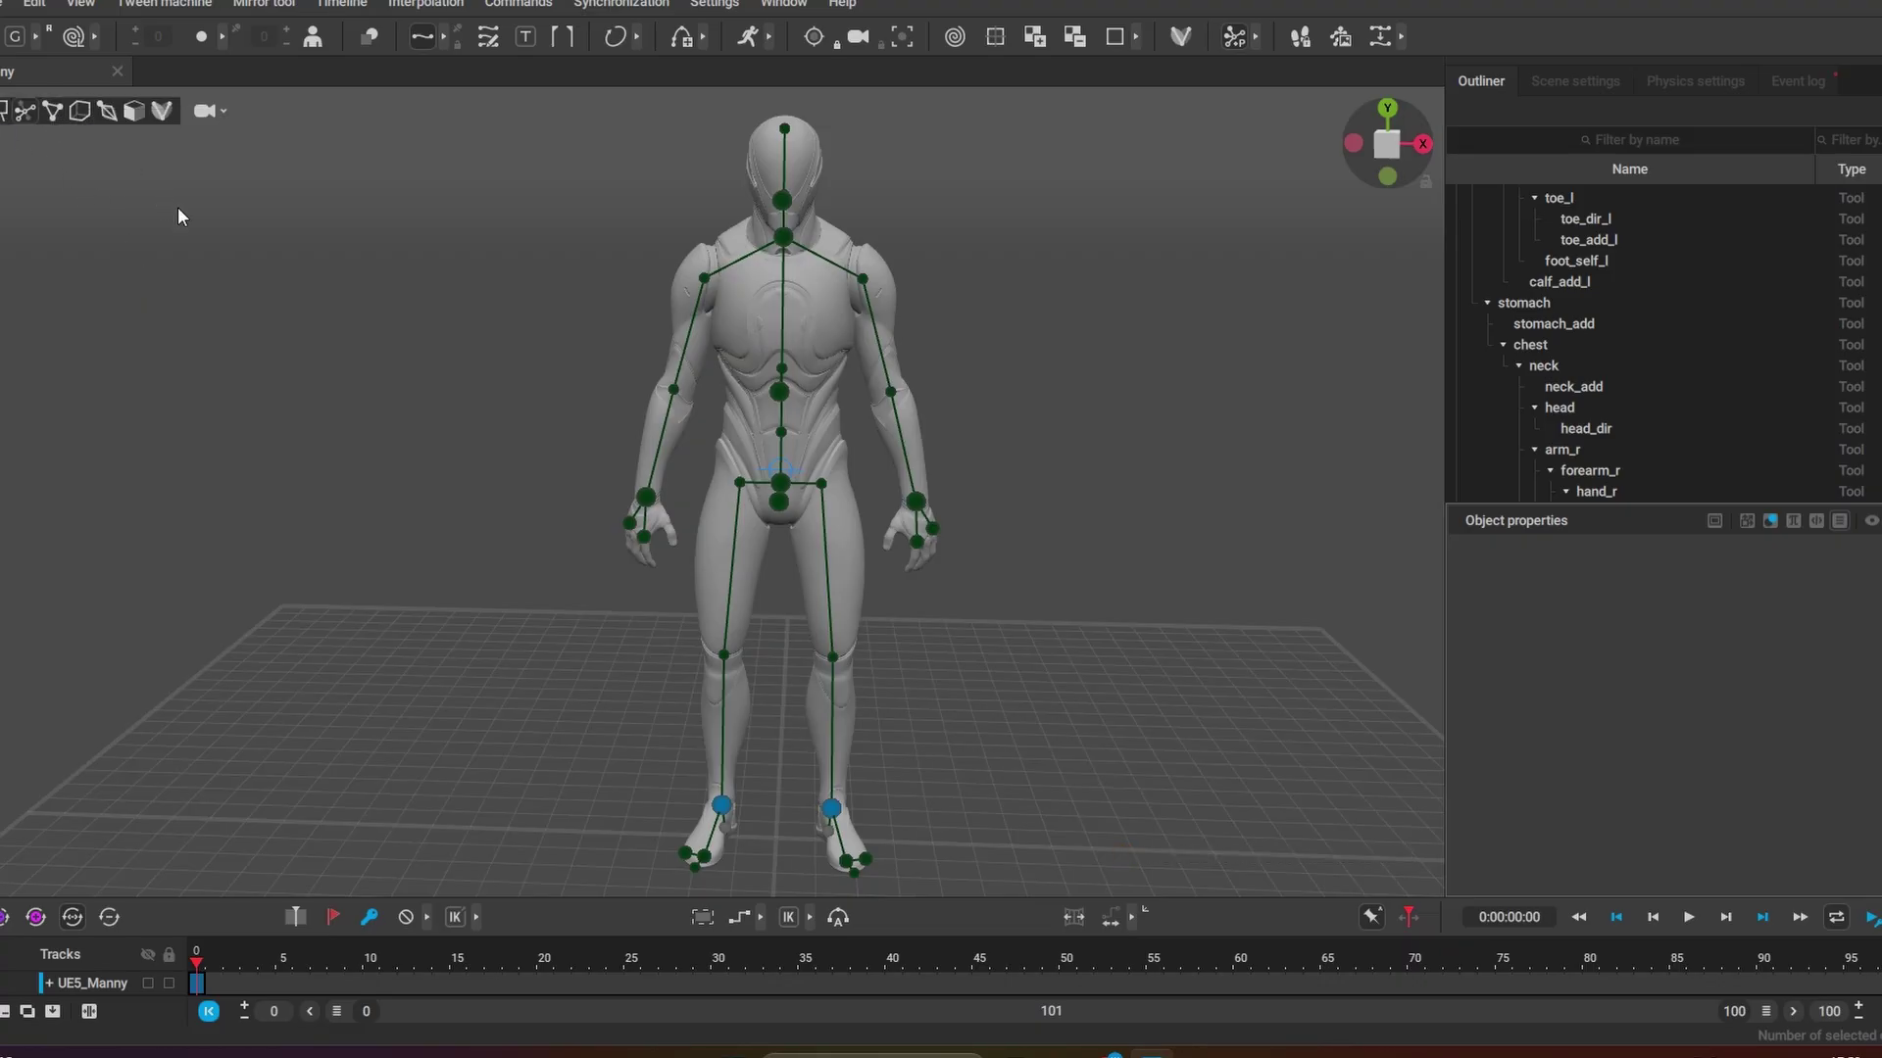
click(44, 115)
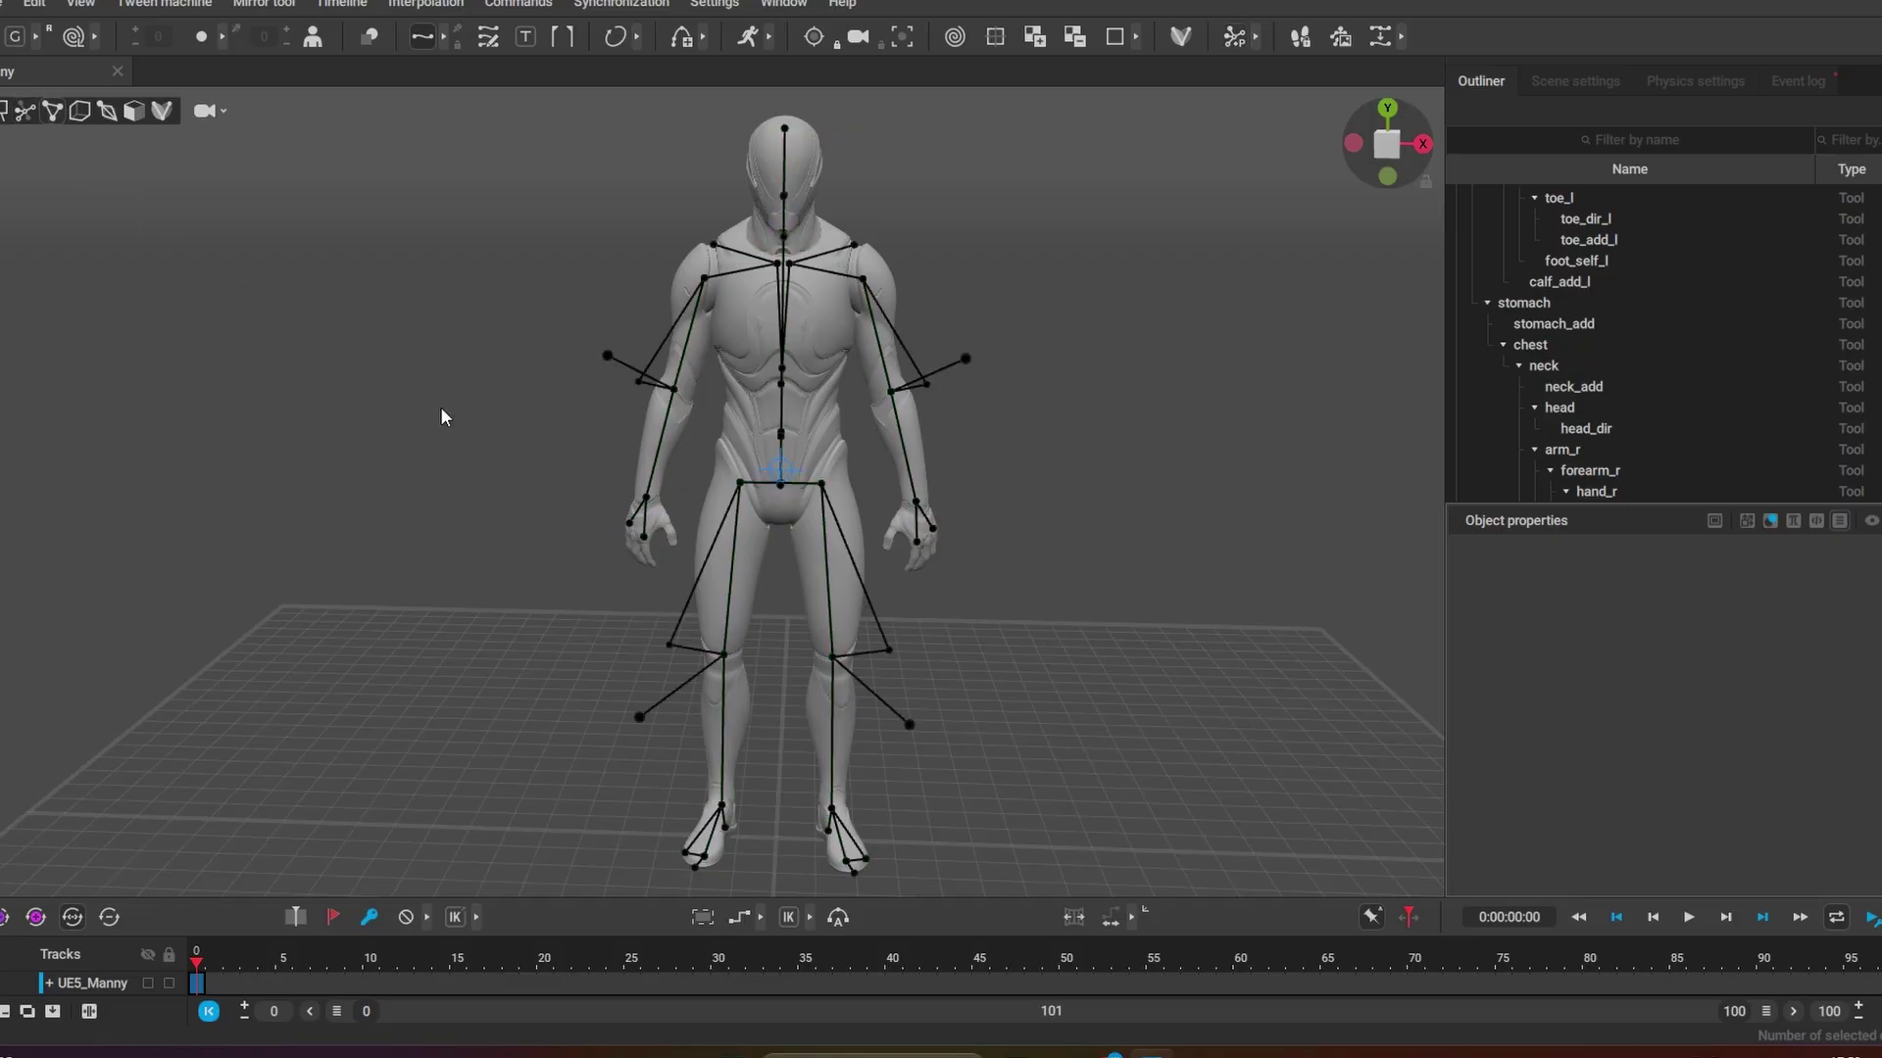
scroll(958, 606, up, 3)
alt+drag(548, 482, 965, 444)
right_drag(965, 453, 876, 534)
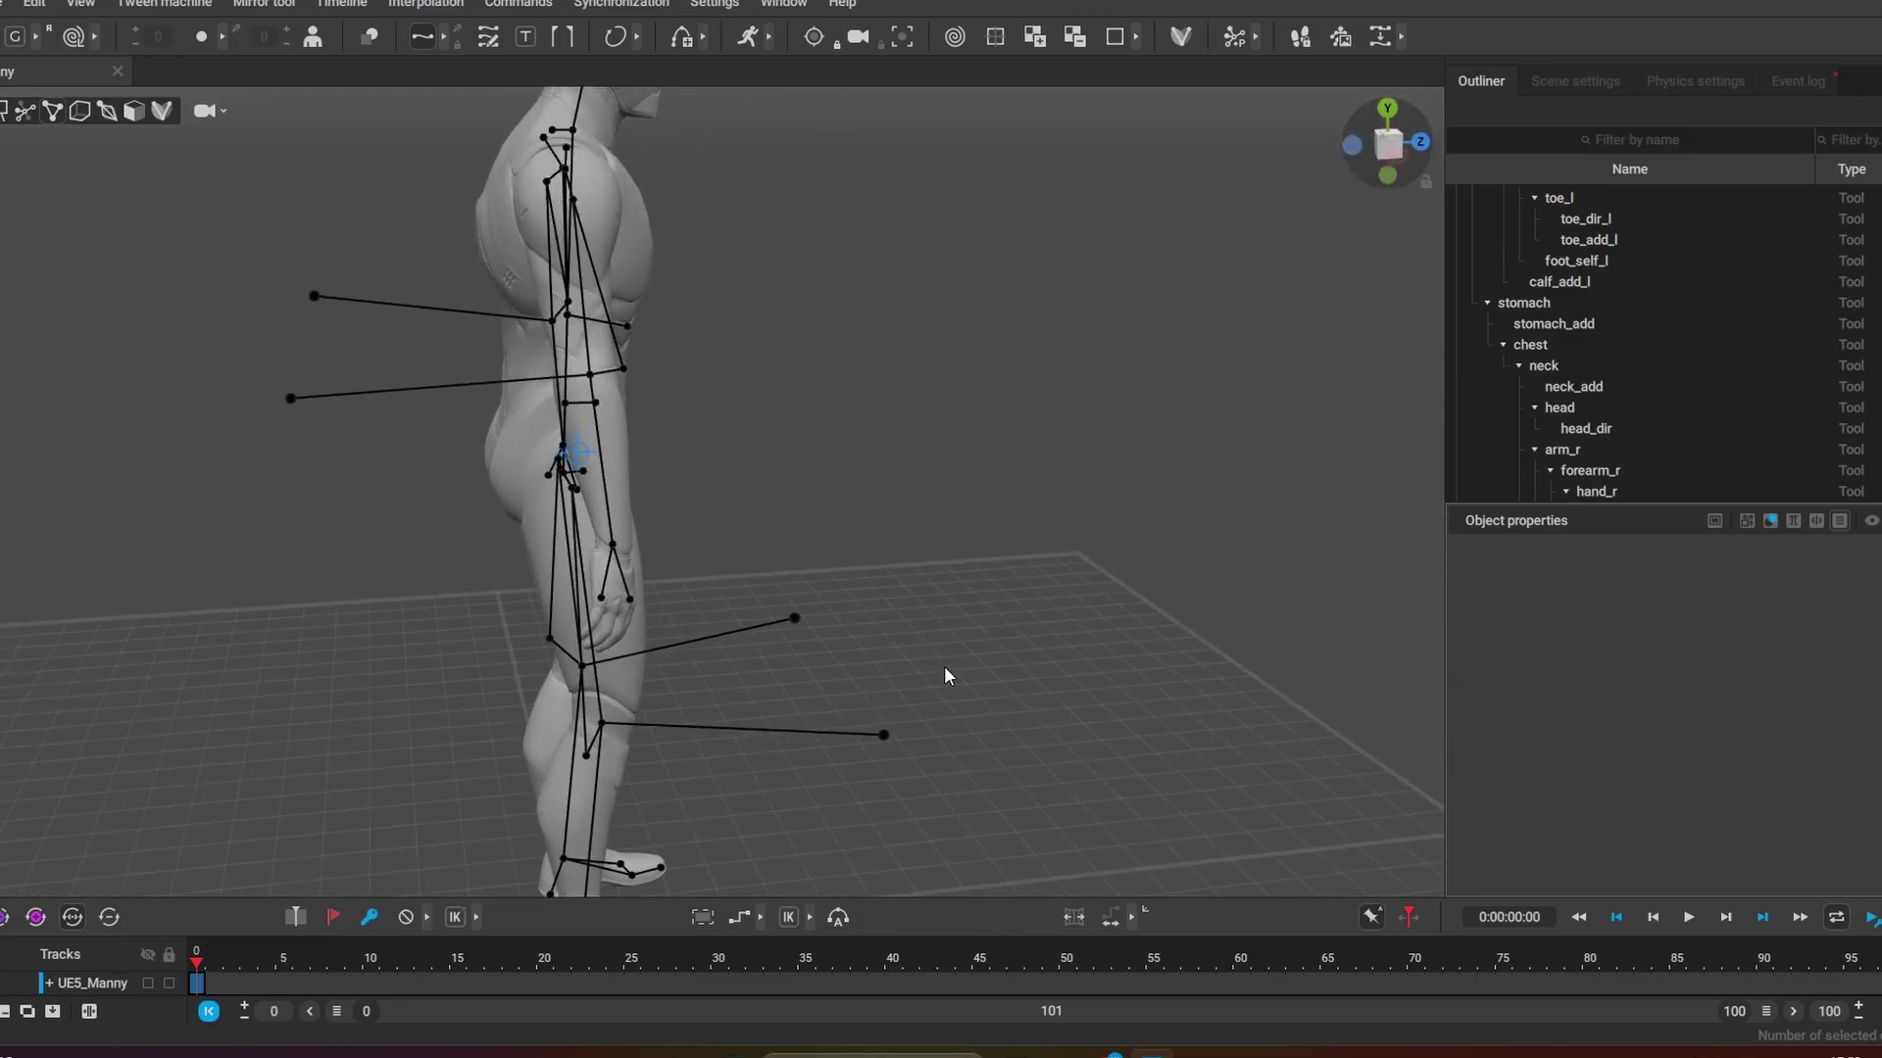
scroll(943, 676, up, 5)
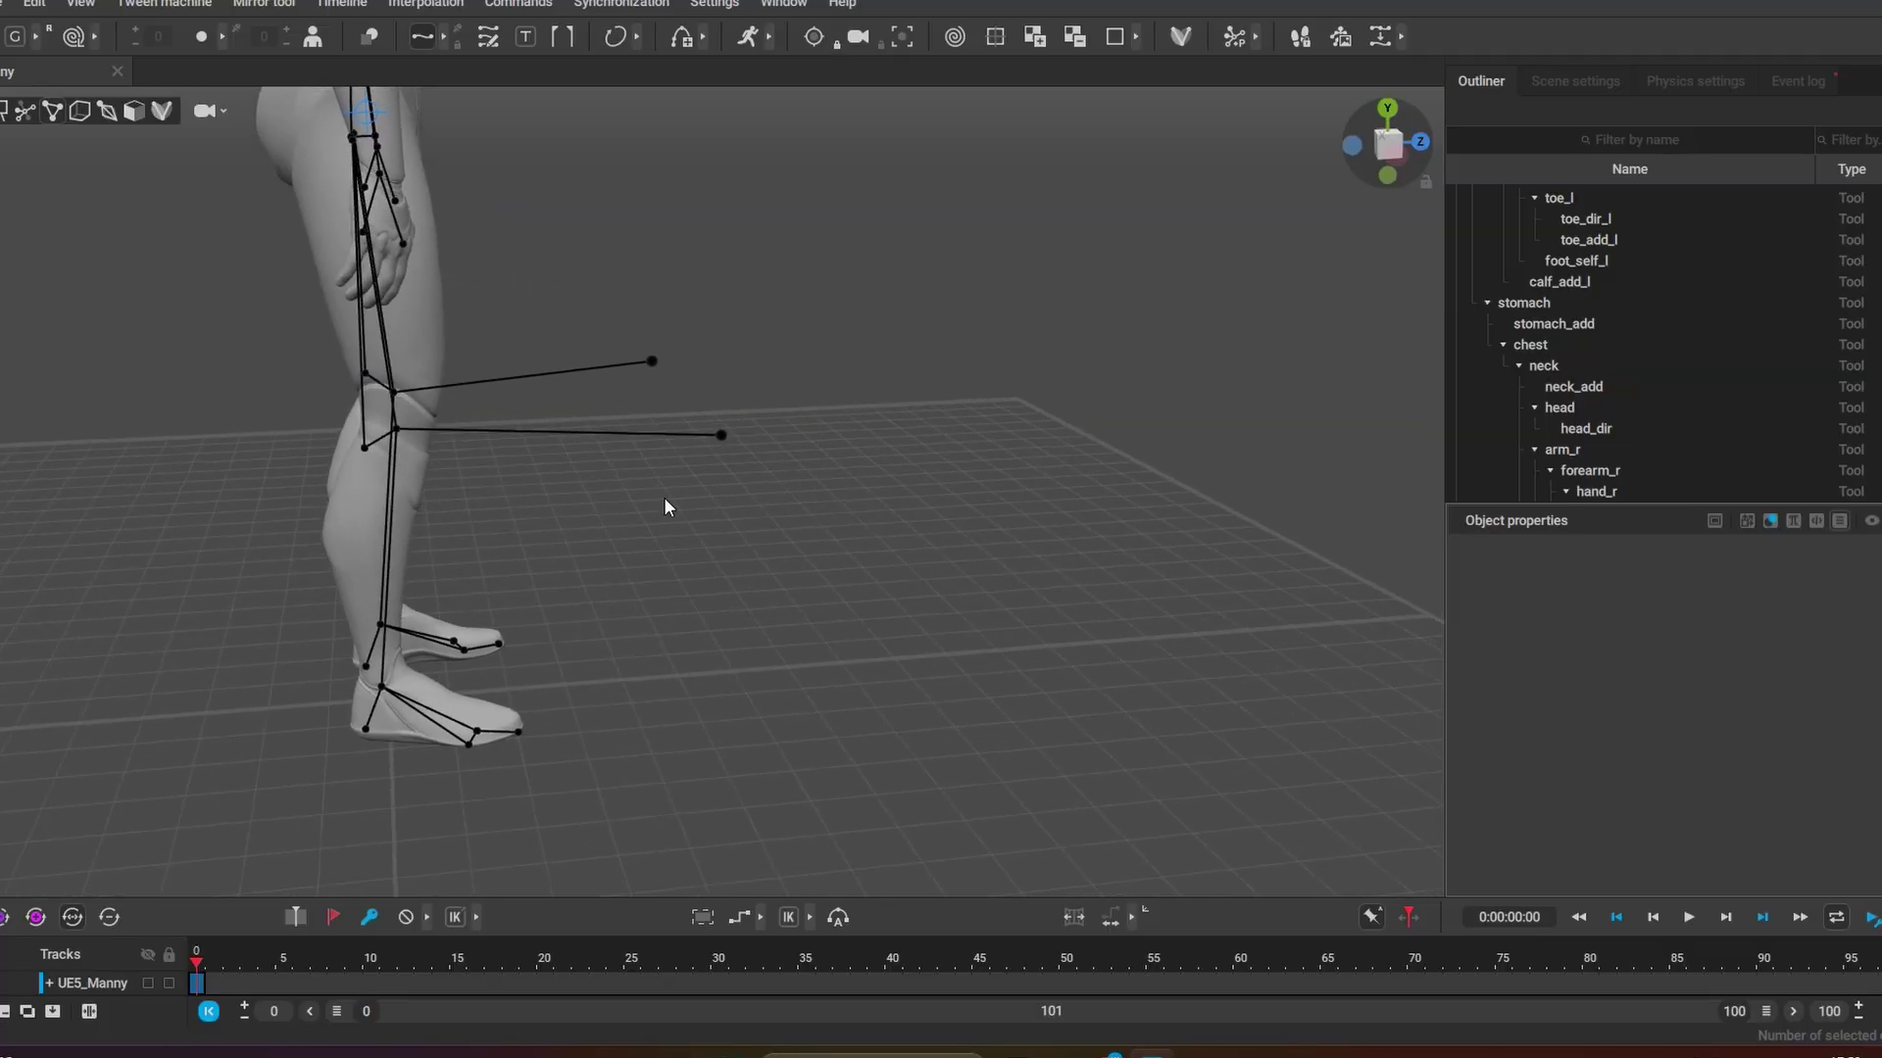
right_drag(664, 505, 802, 502)
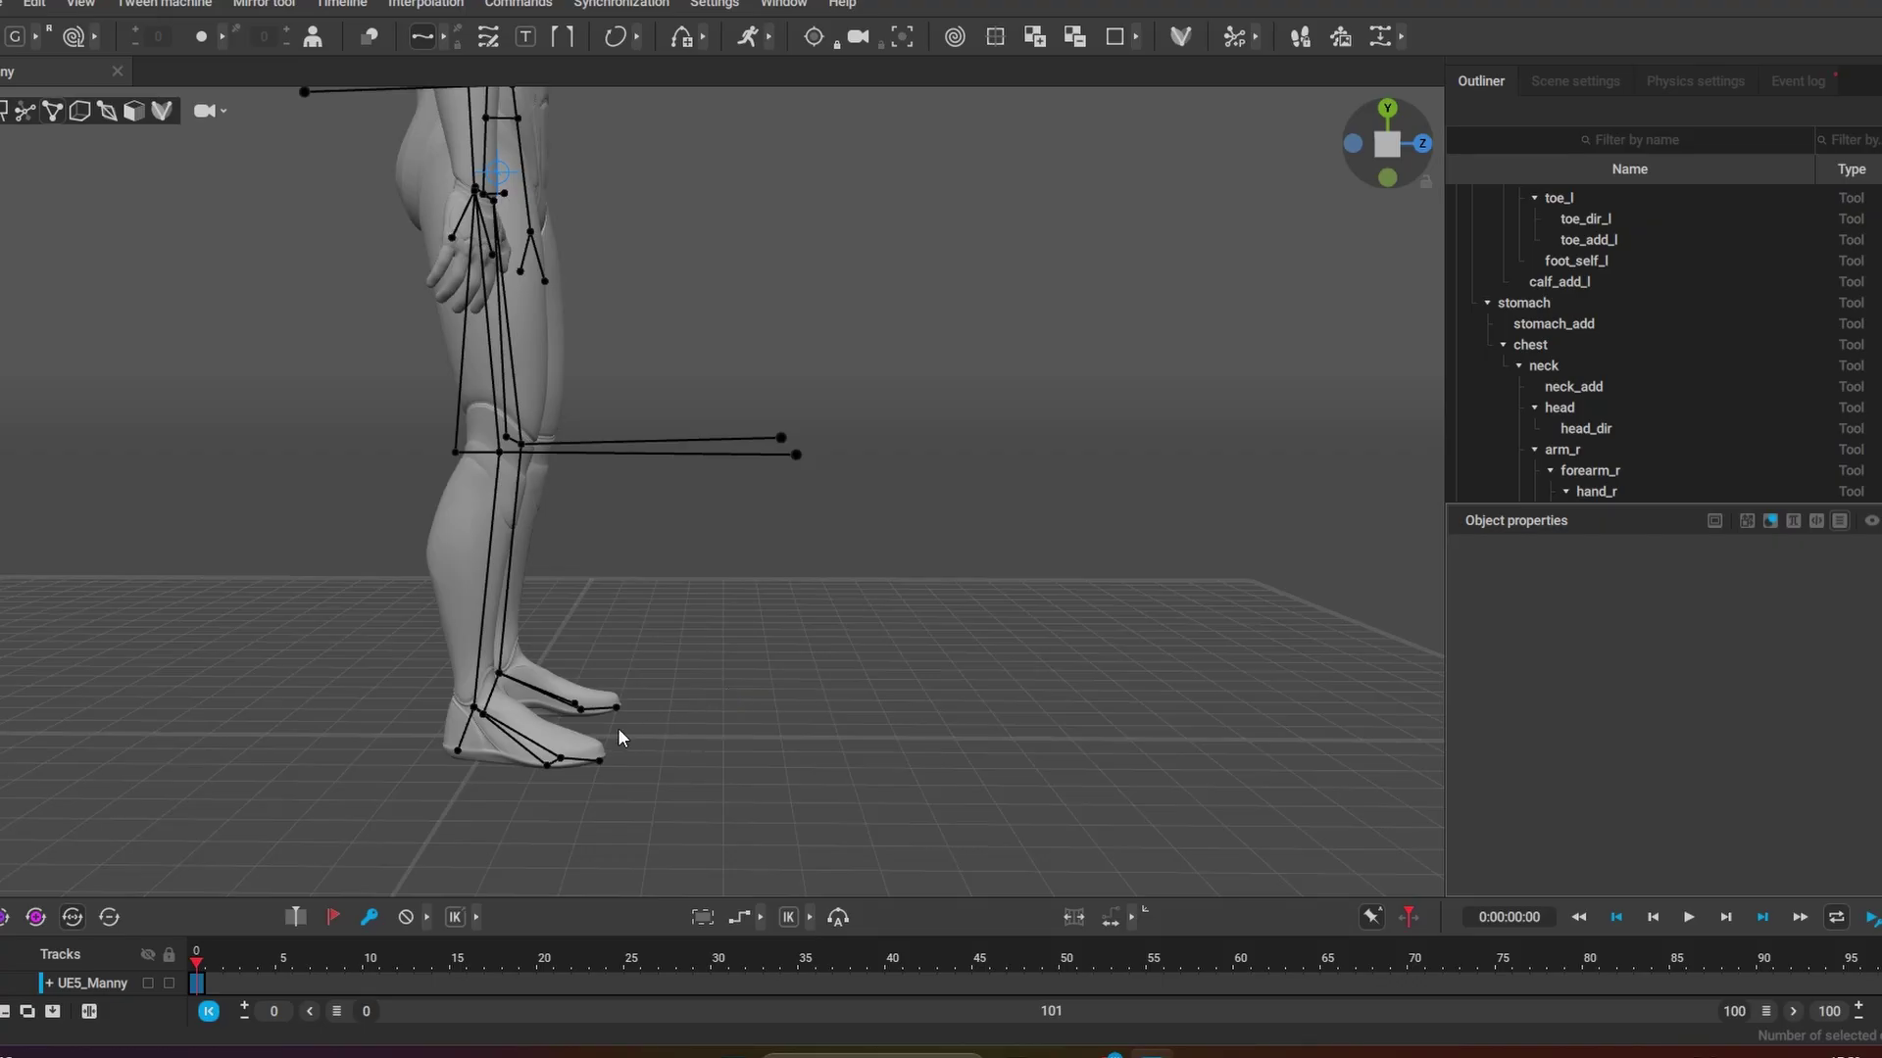
Step: Select the right ankle point with its child foot points and move the foot up and forward
click(475, 709)
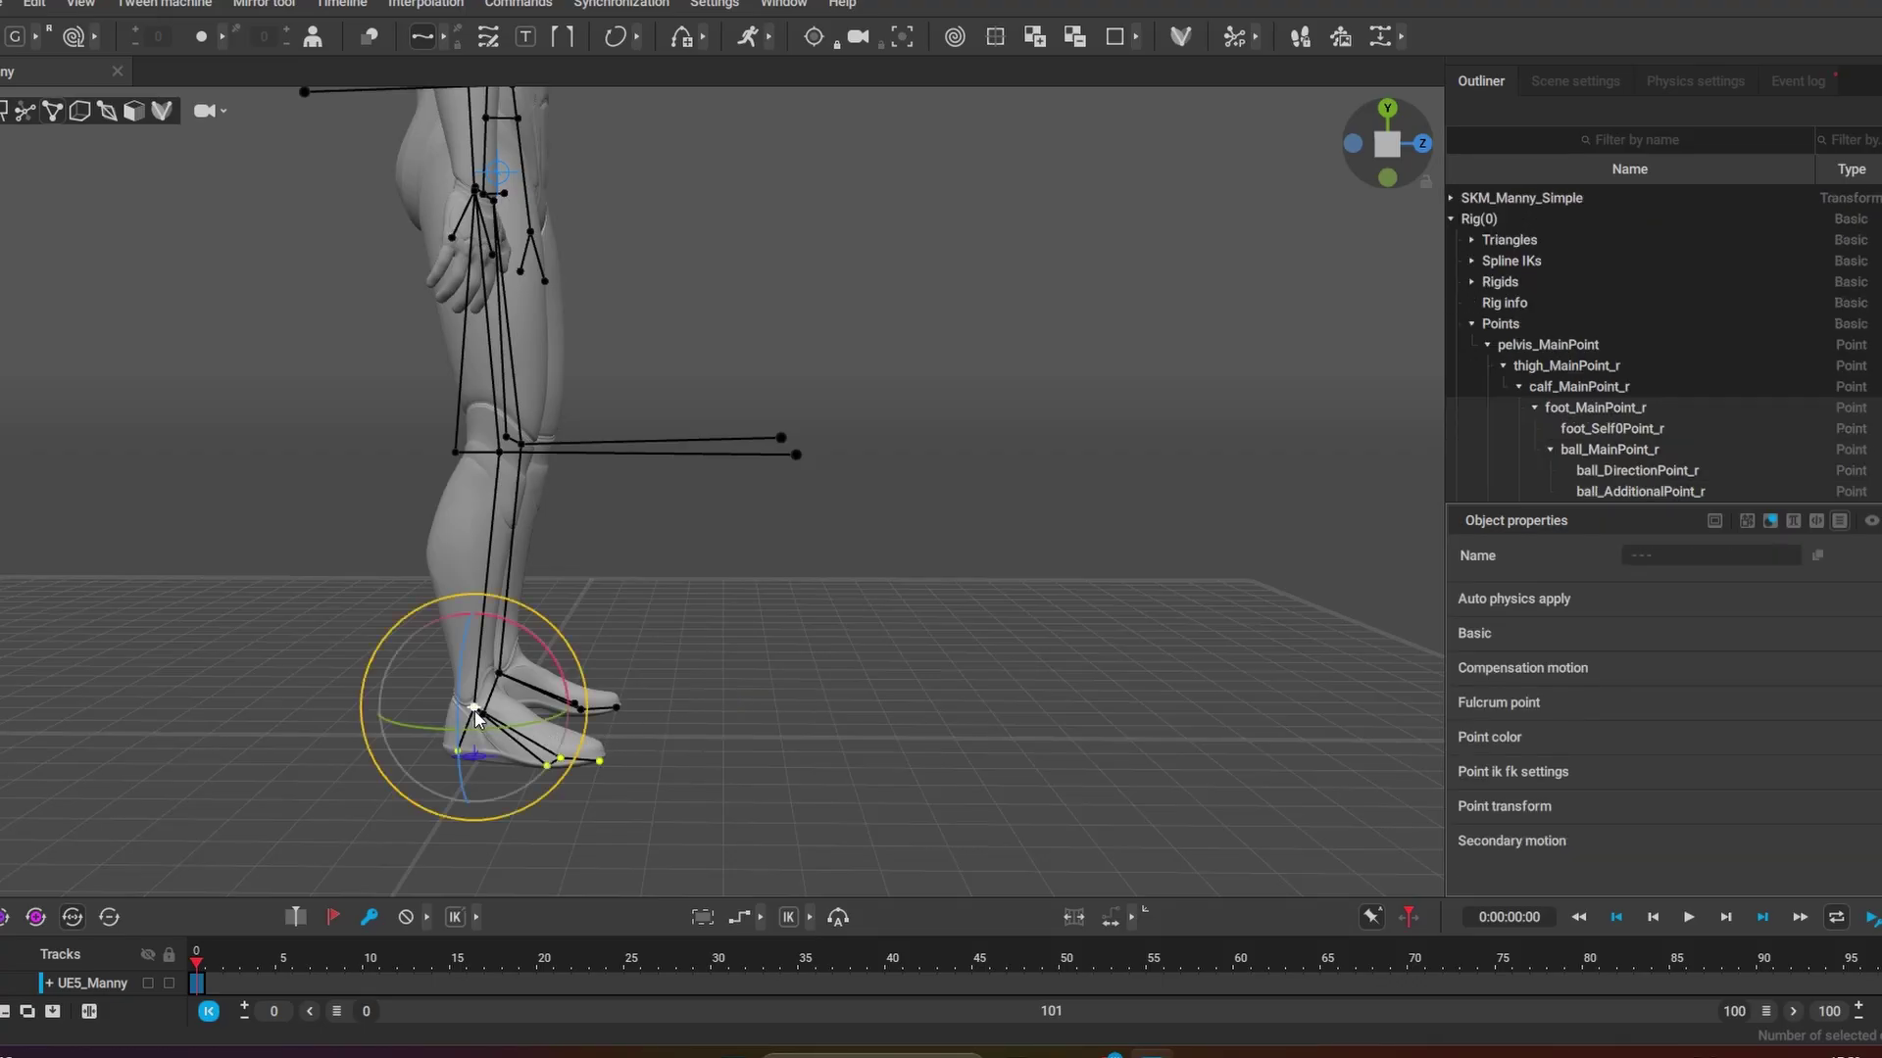
key(w)
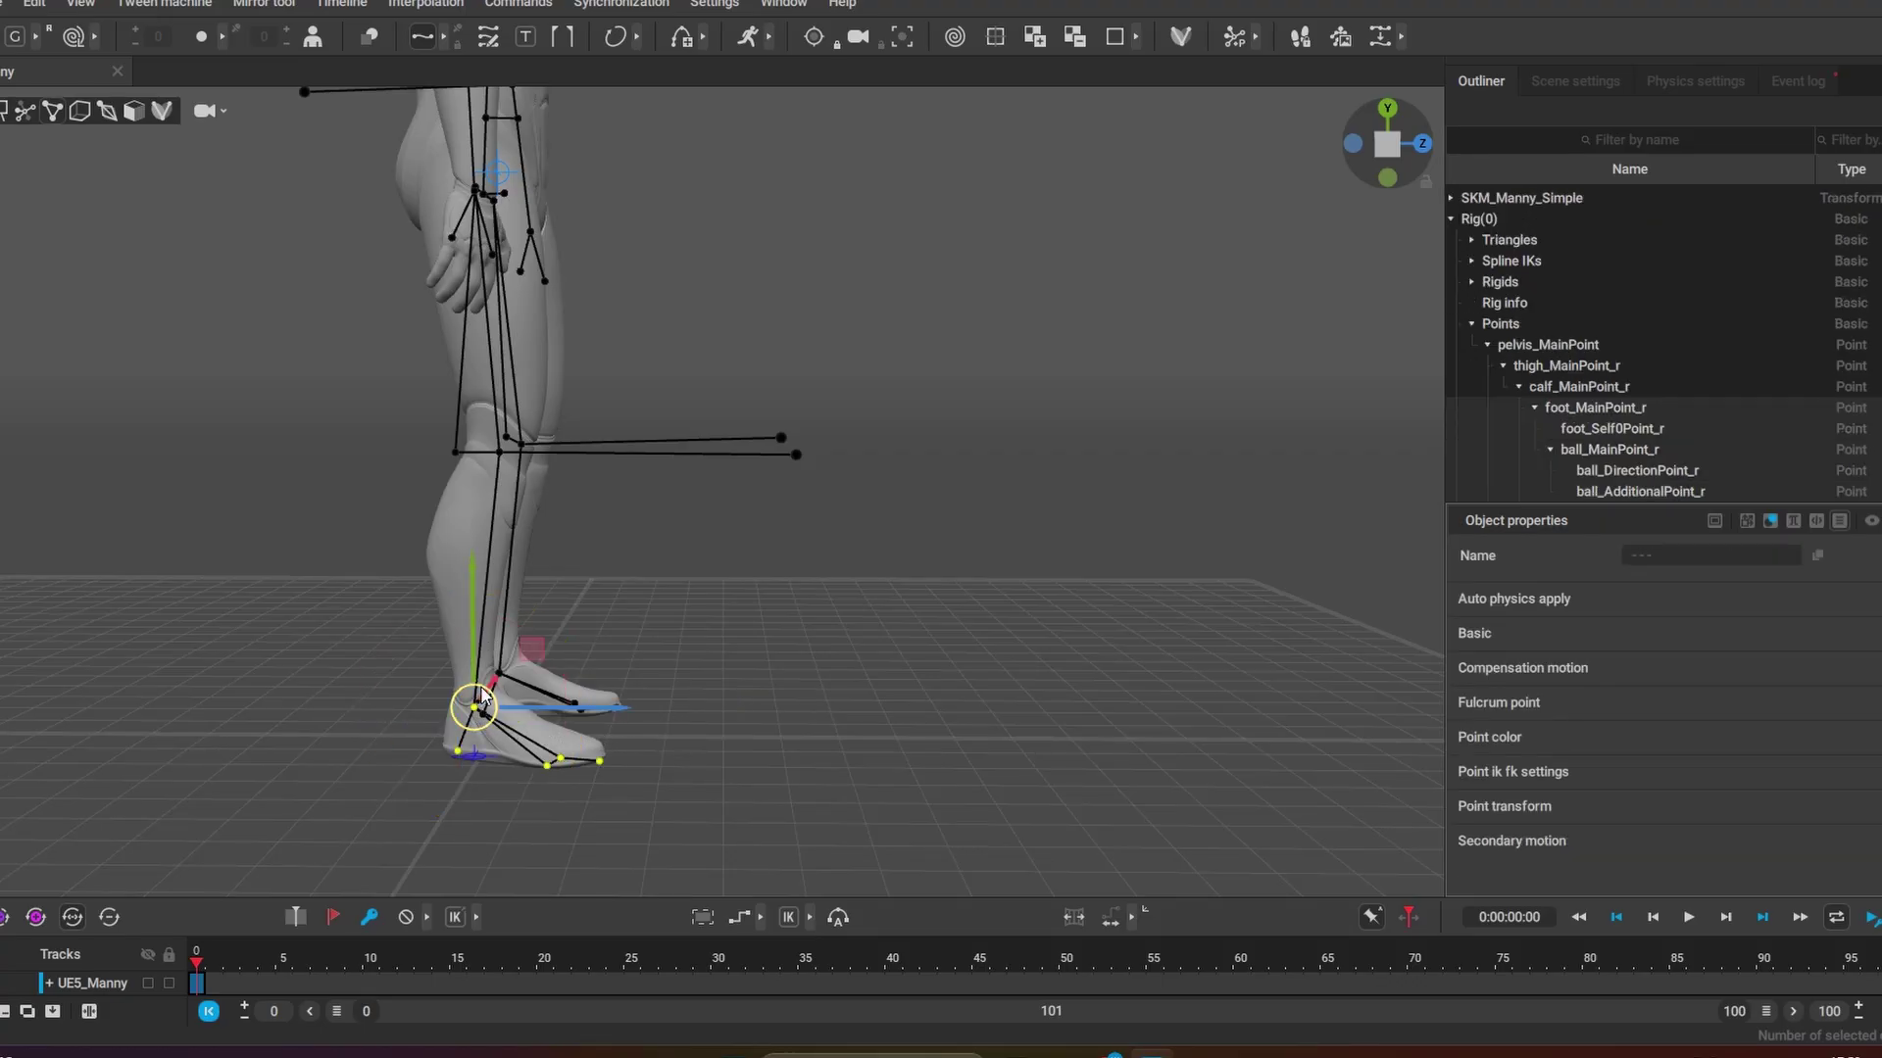
drag(482, 717, 720, 454)
alt+drag(755, 353, 447, 542)
right_drag(447, 549, 754, 412)
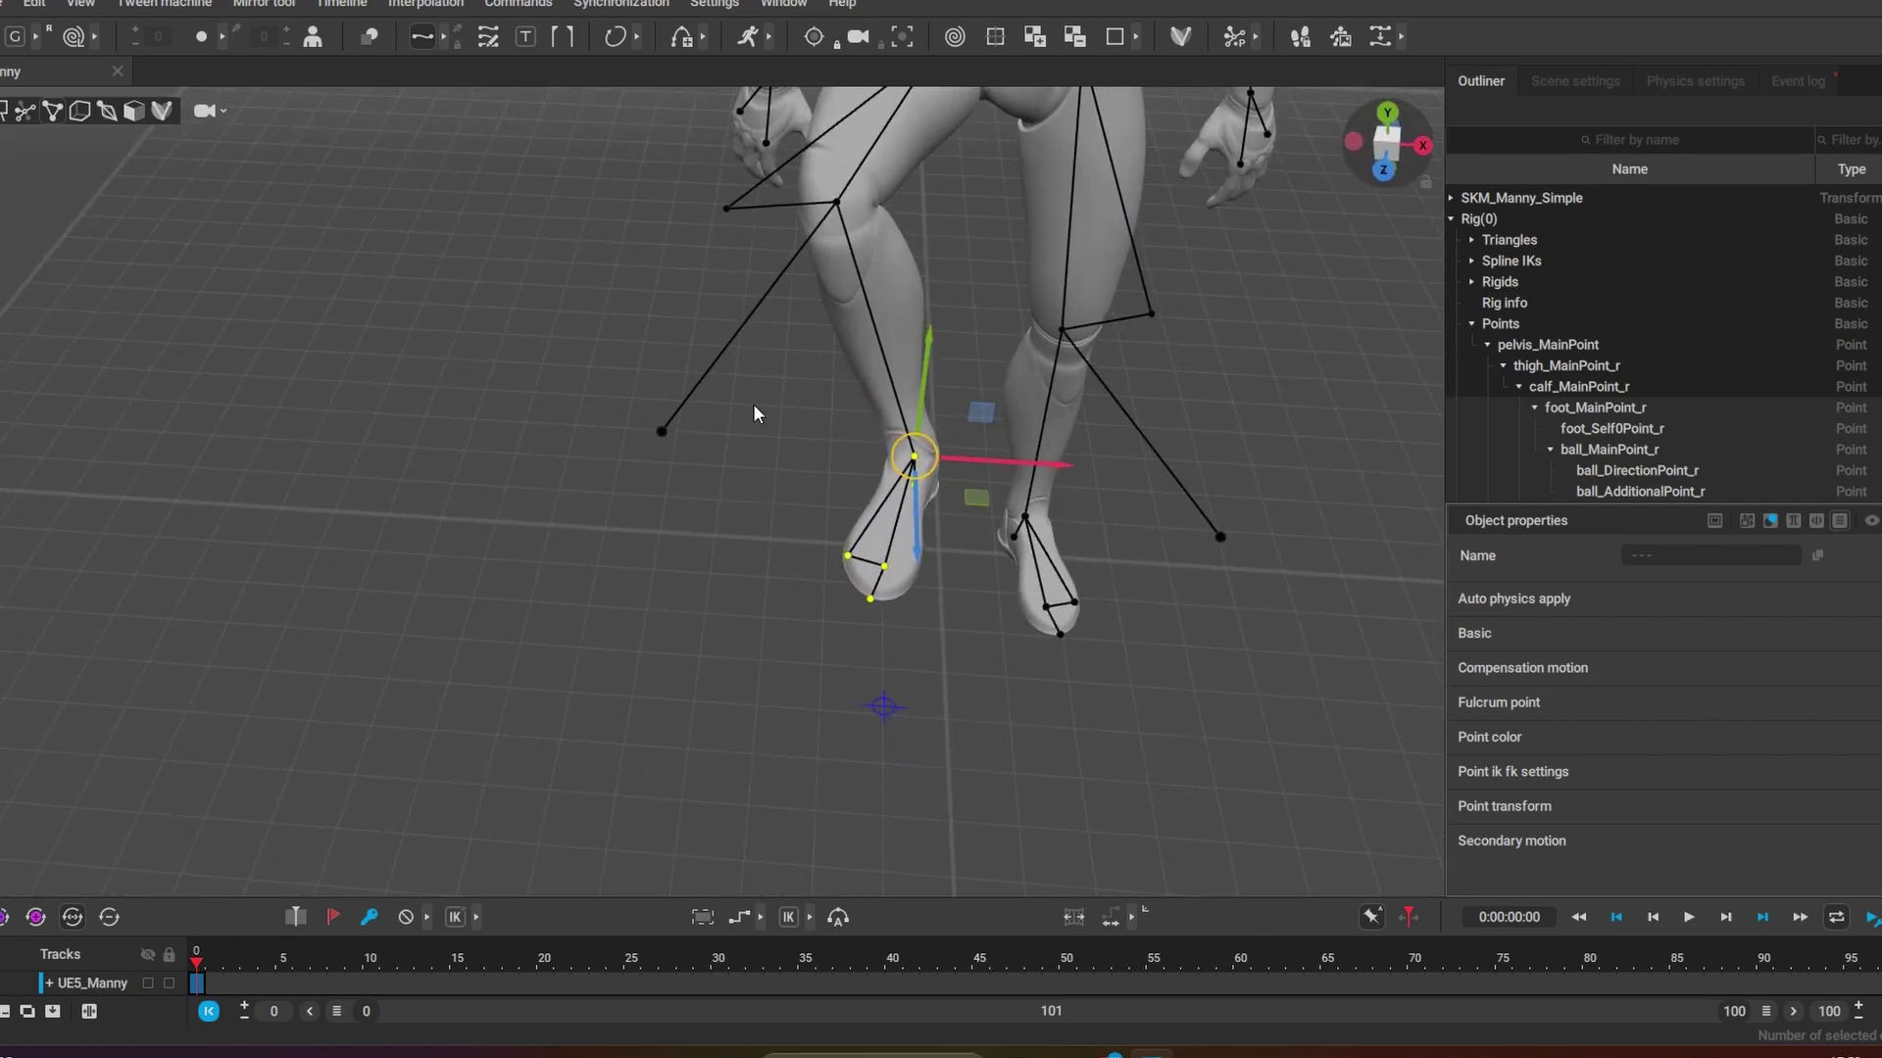
Step: Move the right knee point calf_MainPoint_r inward, toward the other leg
click(838, 206)
drag(840, 206, 941, 218)
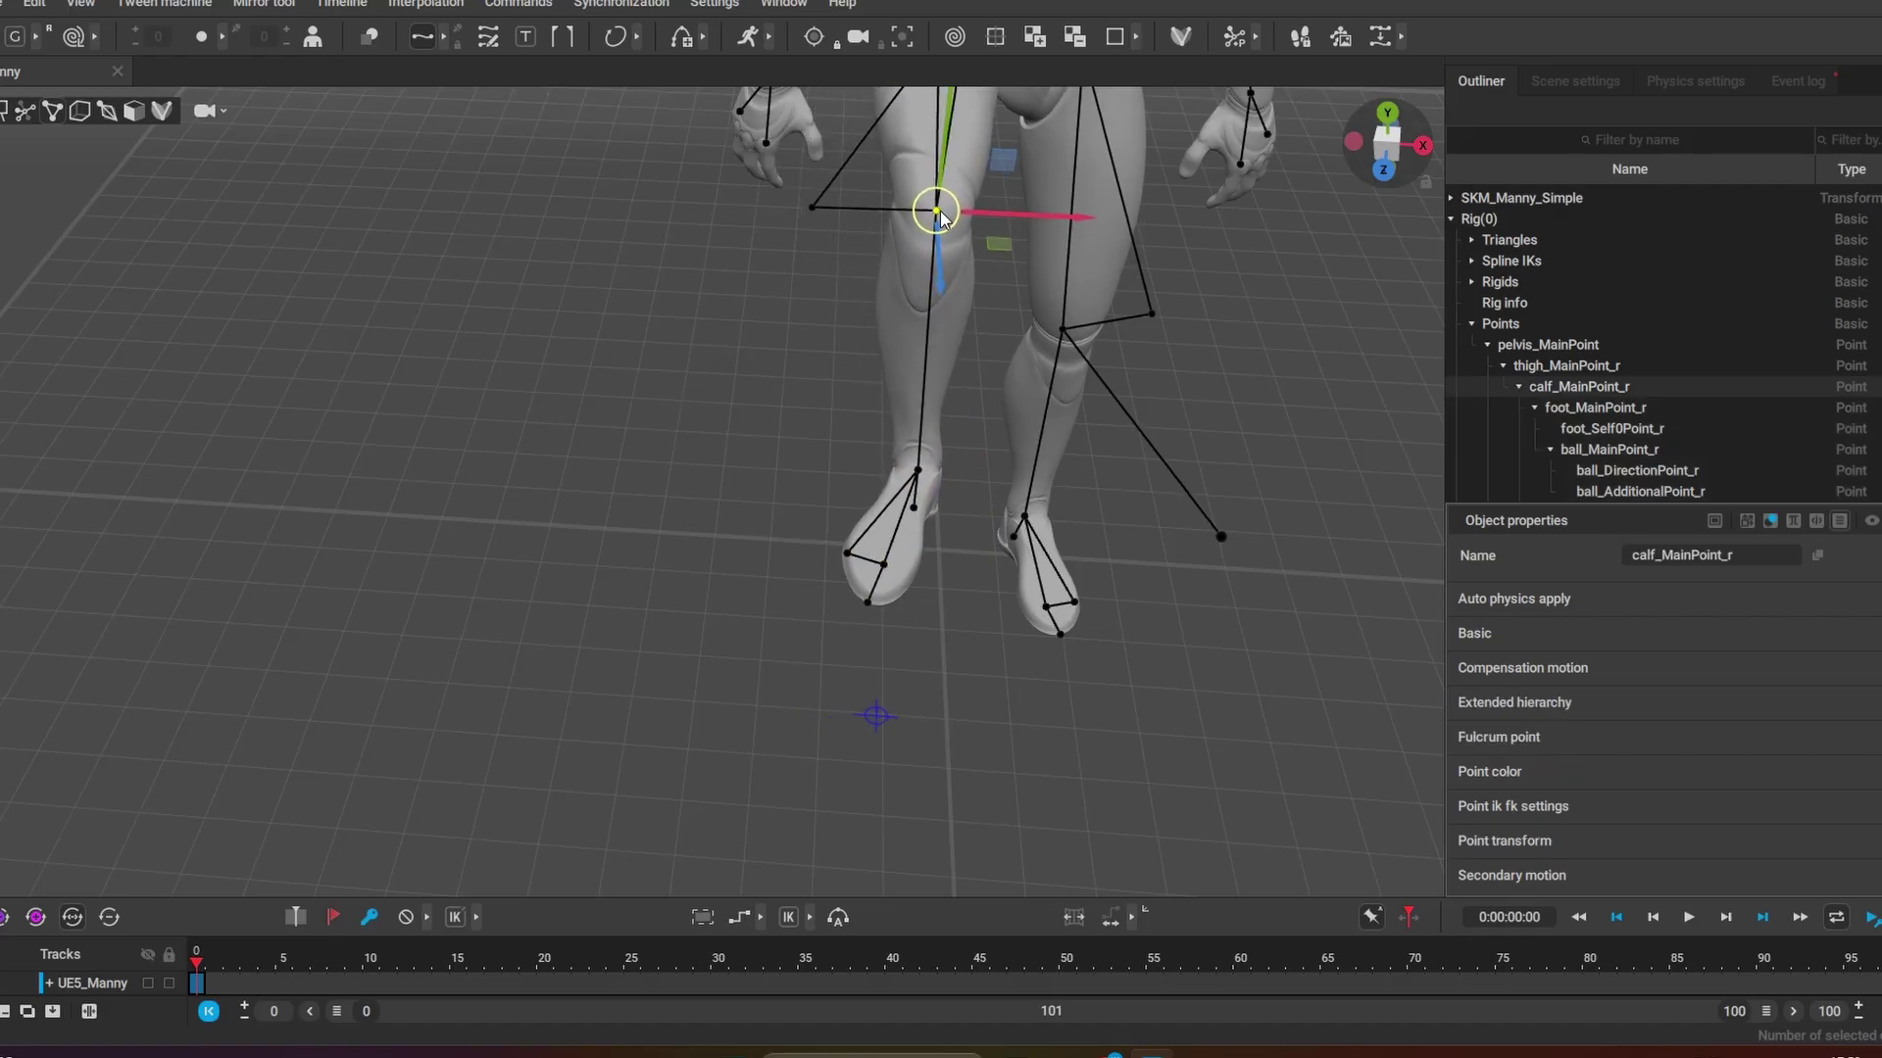
click(311, 464)
alt+drag(311, 463, 781, 336)
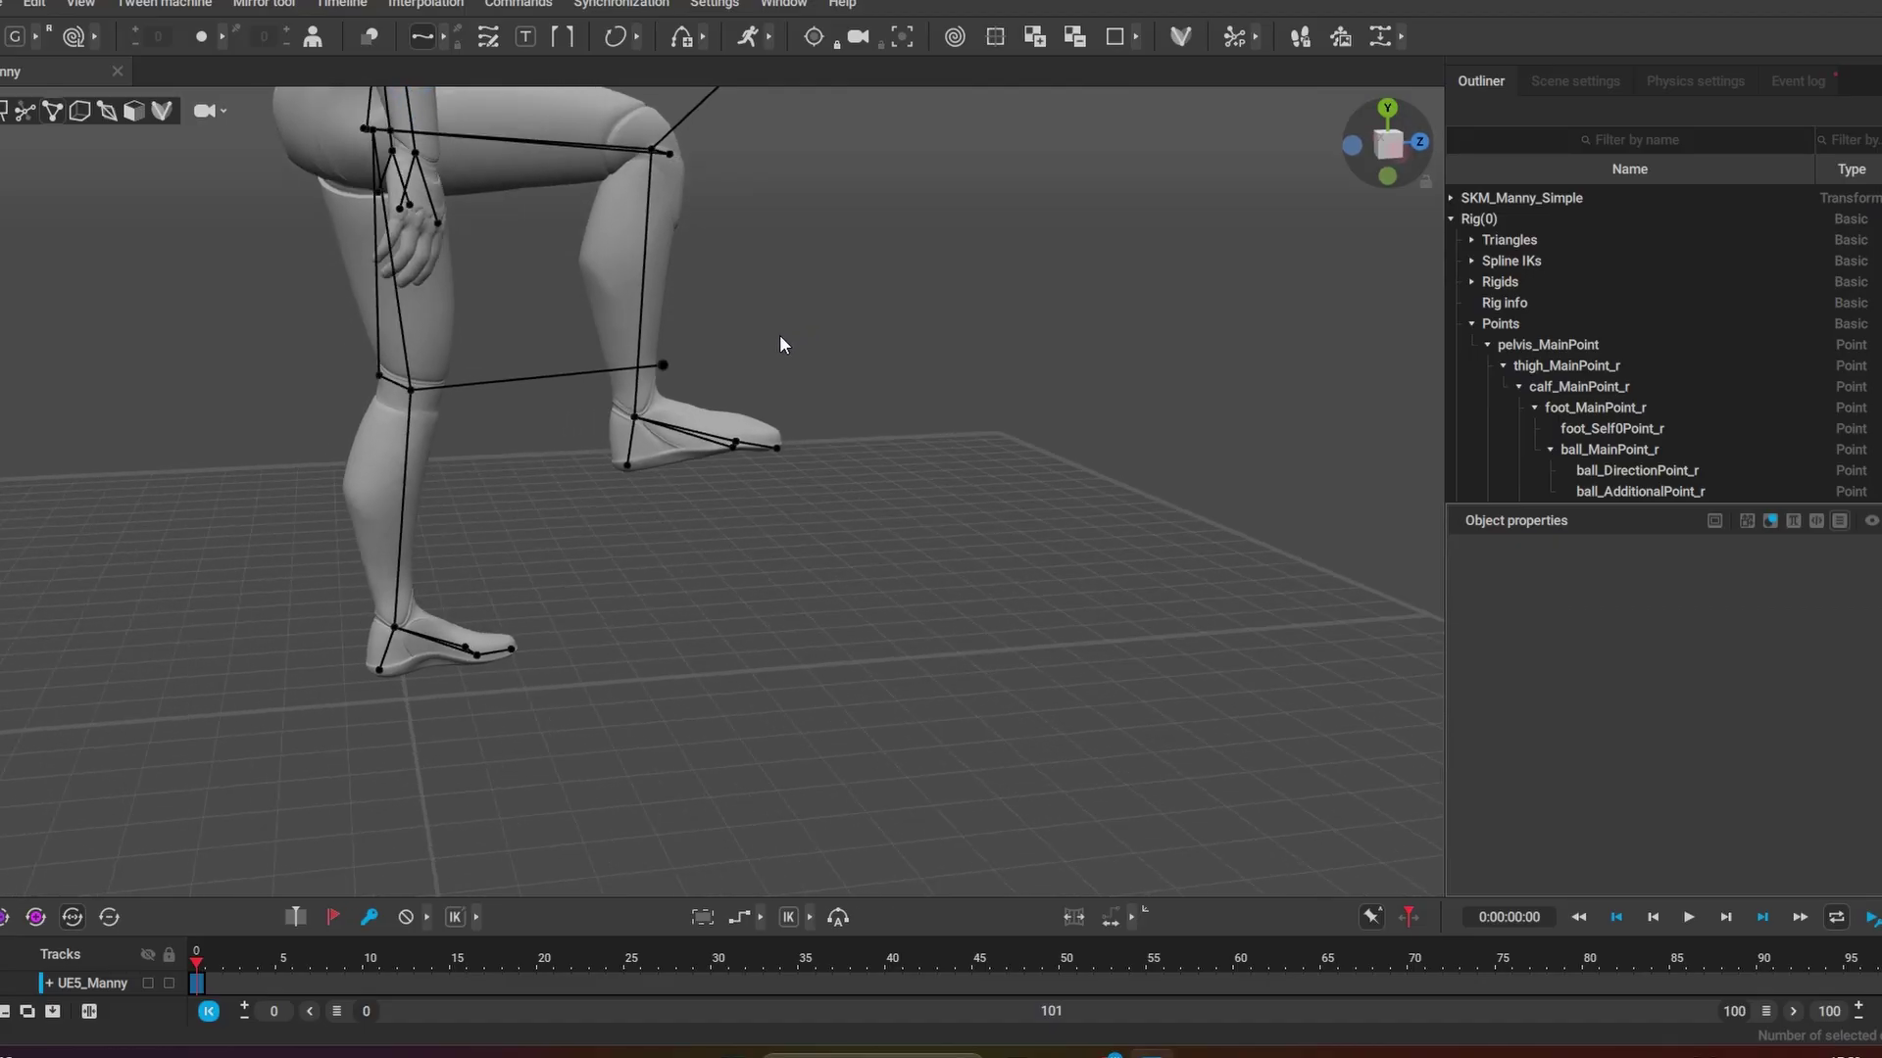
Step: Rotate the right foot with its child points around the ankle so that the toes point downward
click(632, 415)
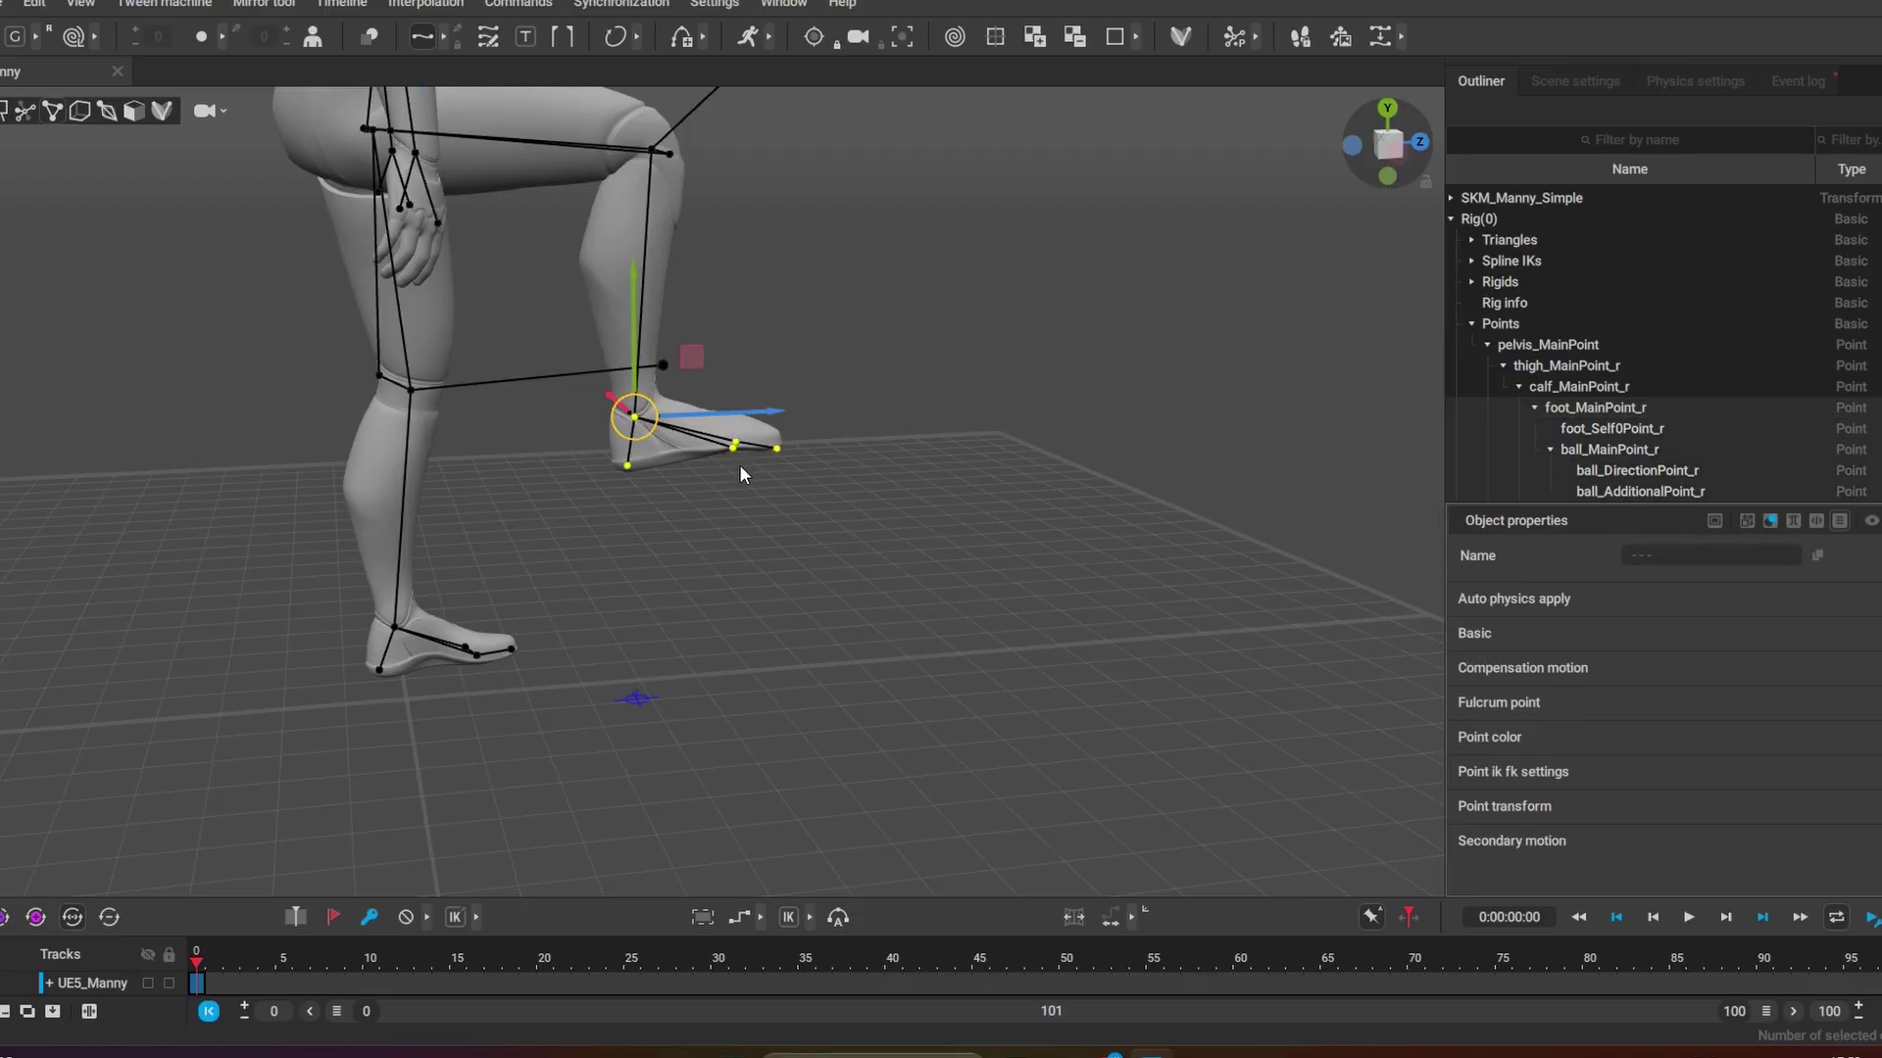
key(e)
drag(704, 329, 744, 397)
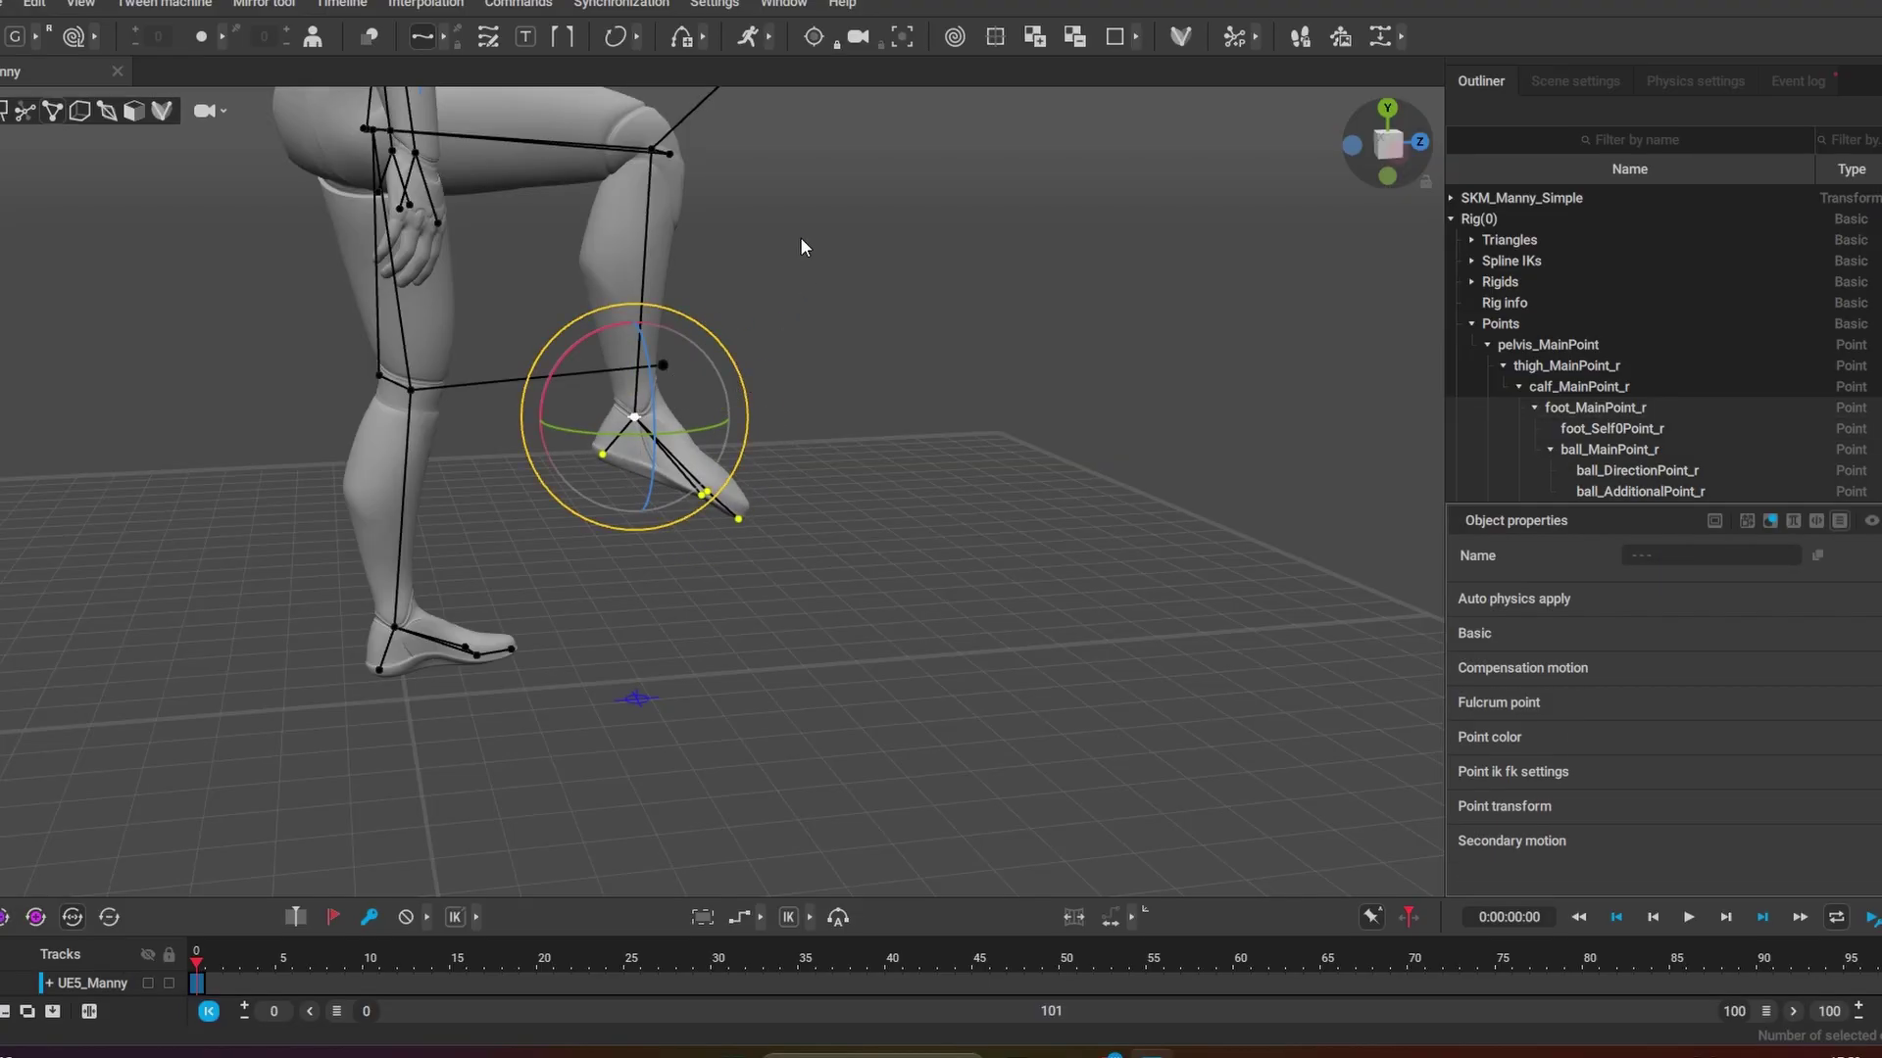
click(794, 208)
Step: Rotate the right lower leg with its child points around the knee until the leg extends straight forward
scroll(796, 203, up, 3)
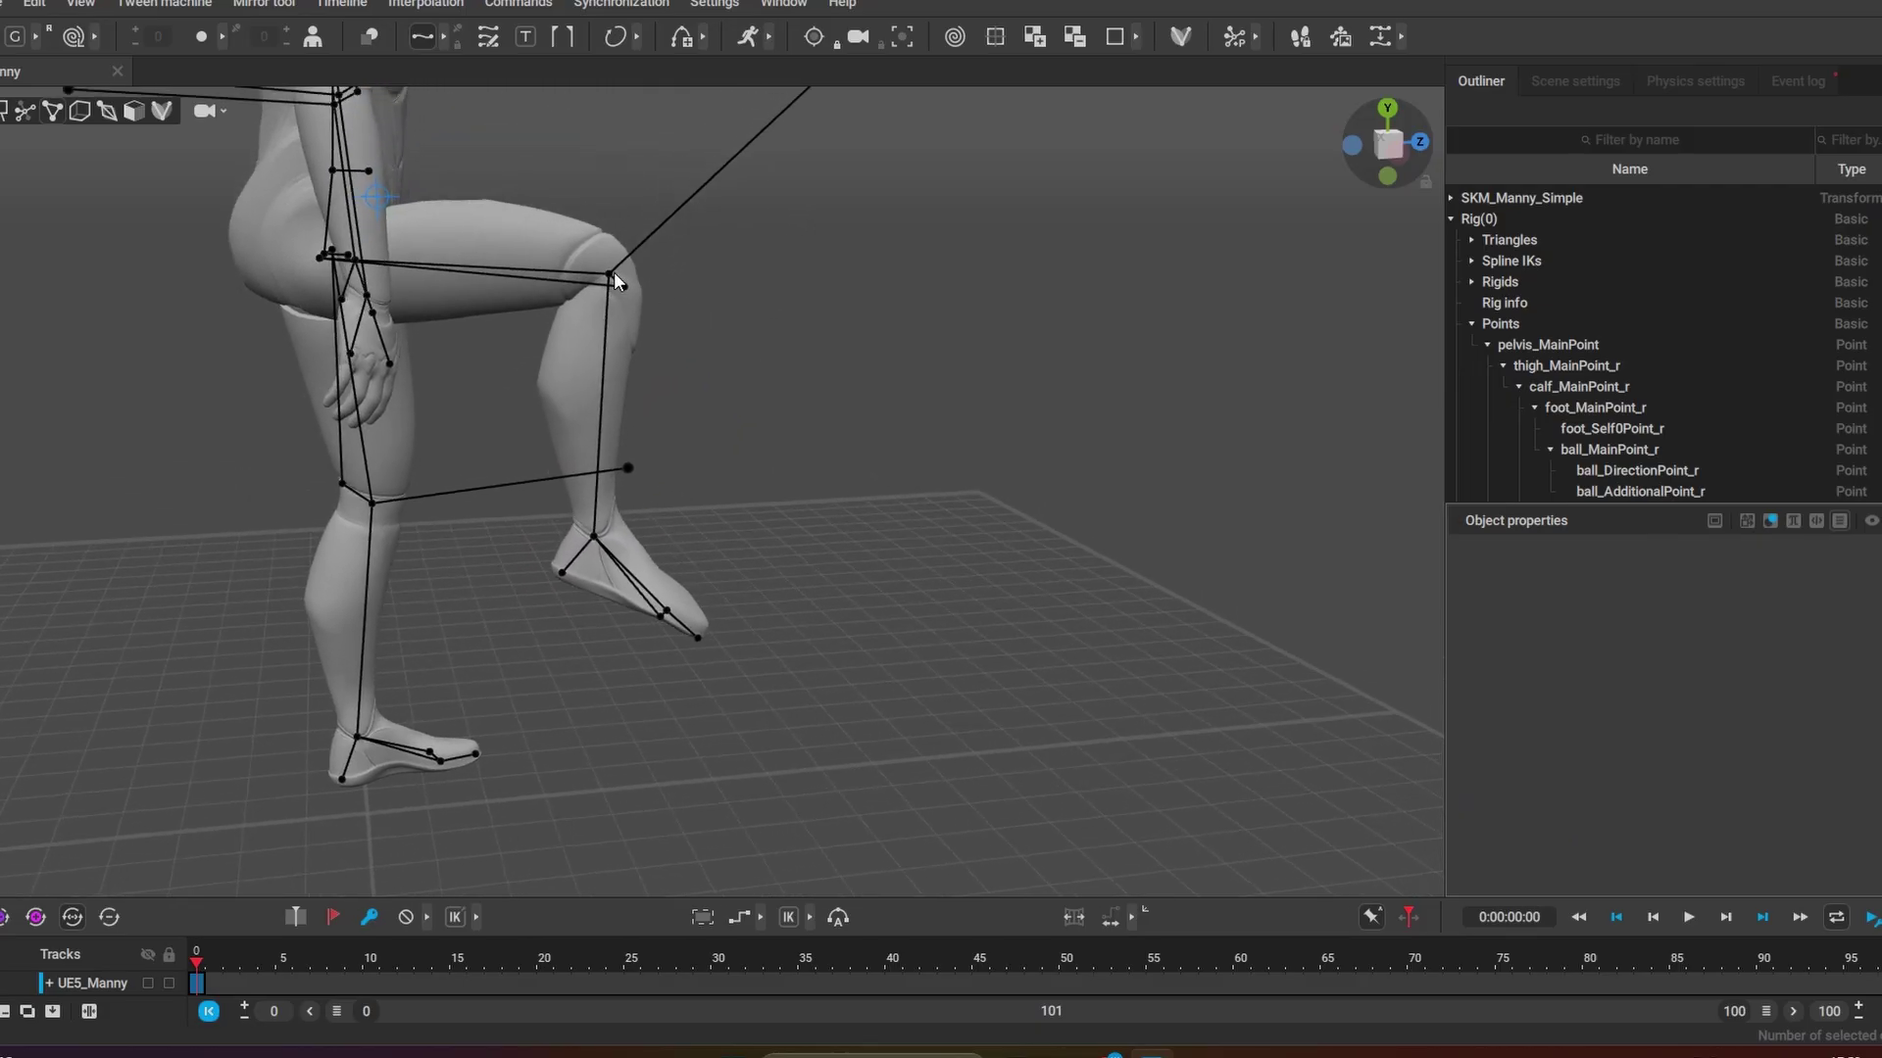
click(614, 272)
drag(616, 168, 794, 438)
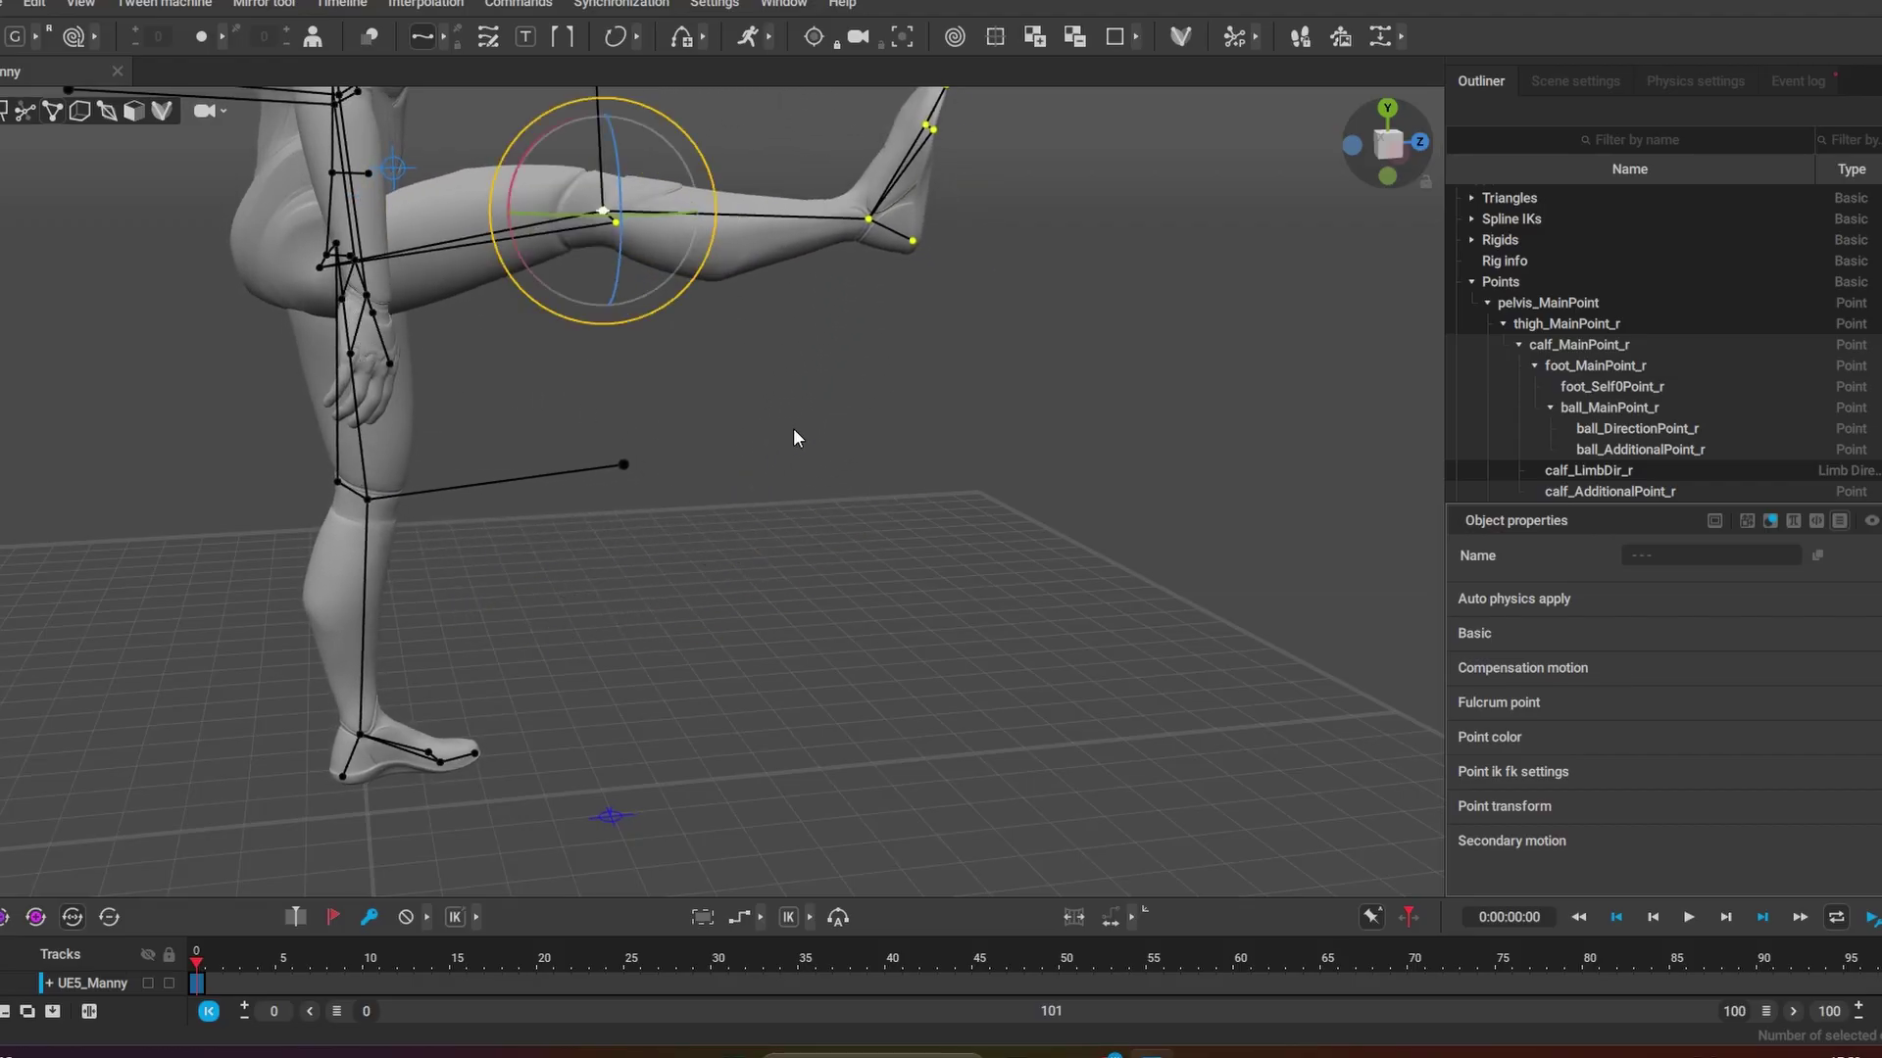
click(1001, 433)
alt+drag(1001, 433, 573, 538)
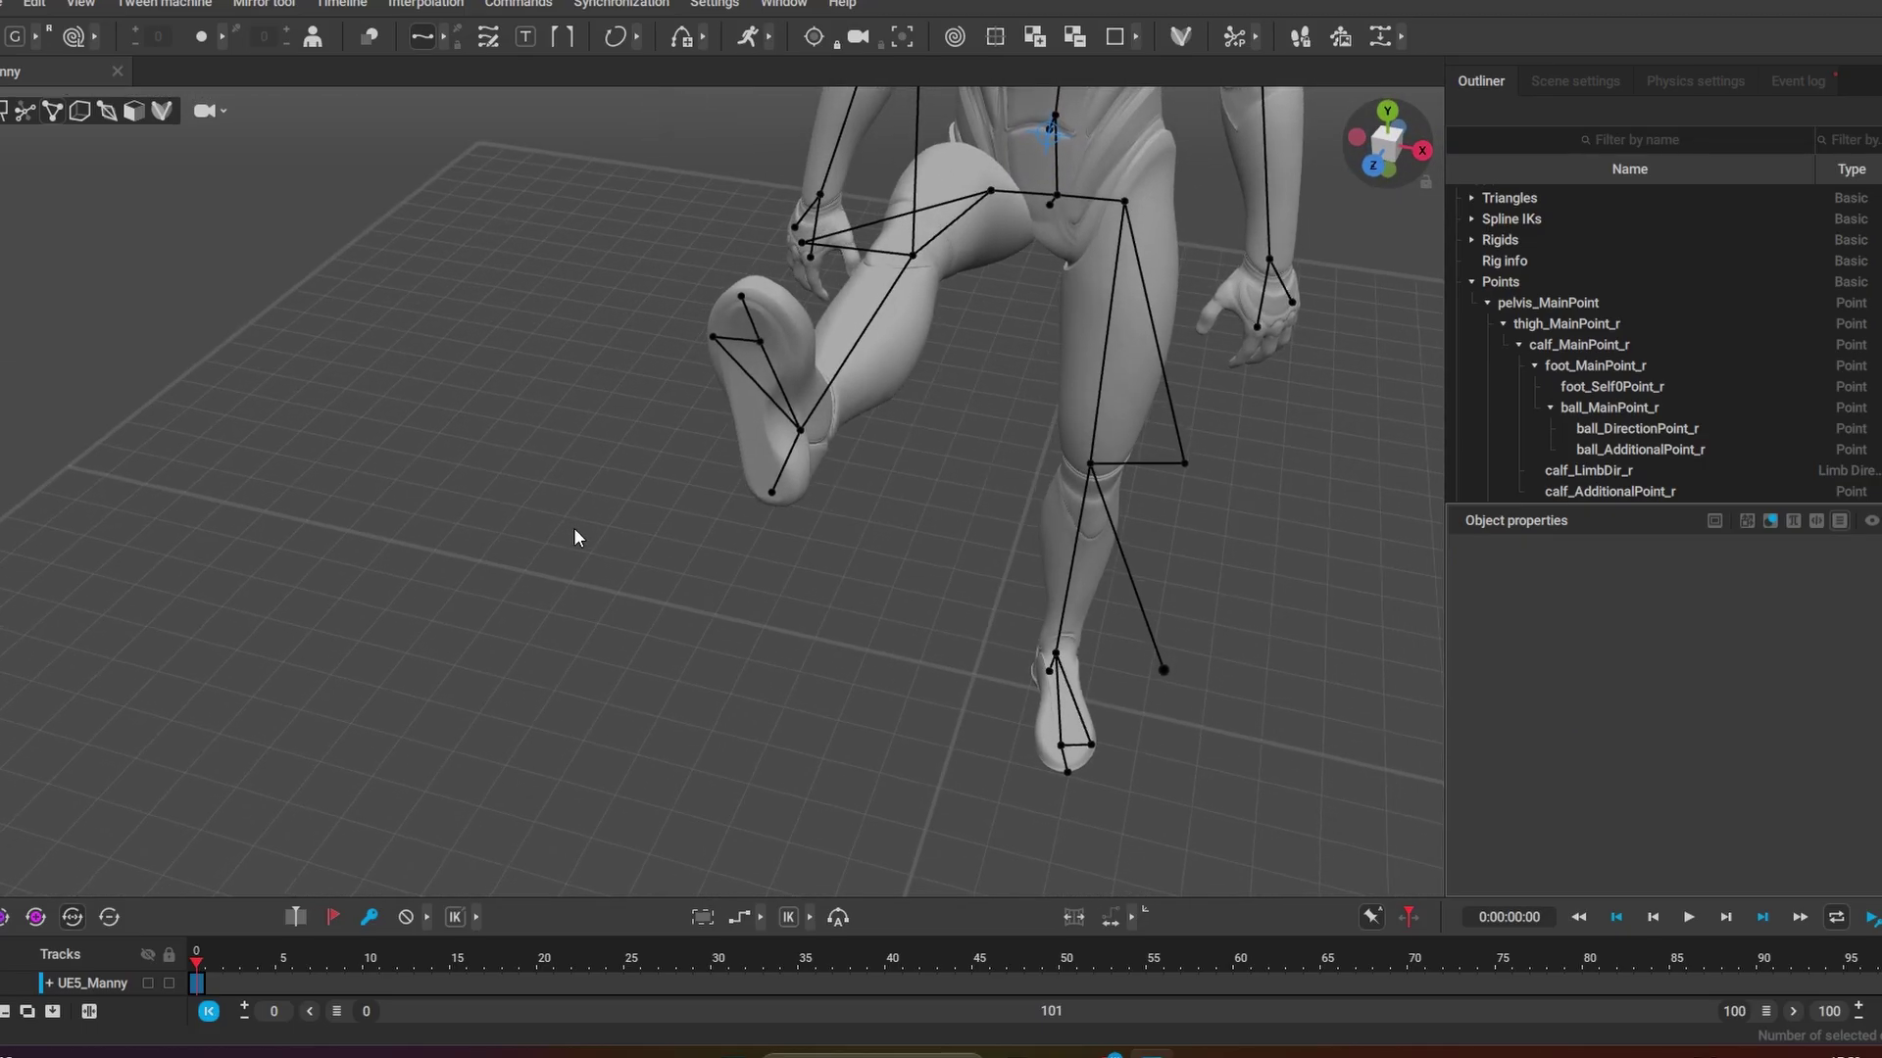
right_drag(574, 531, 1020, 336)
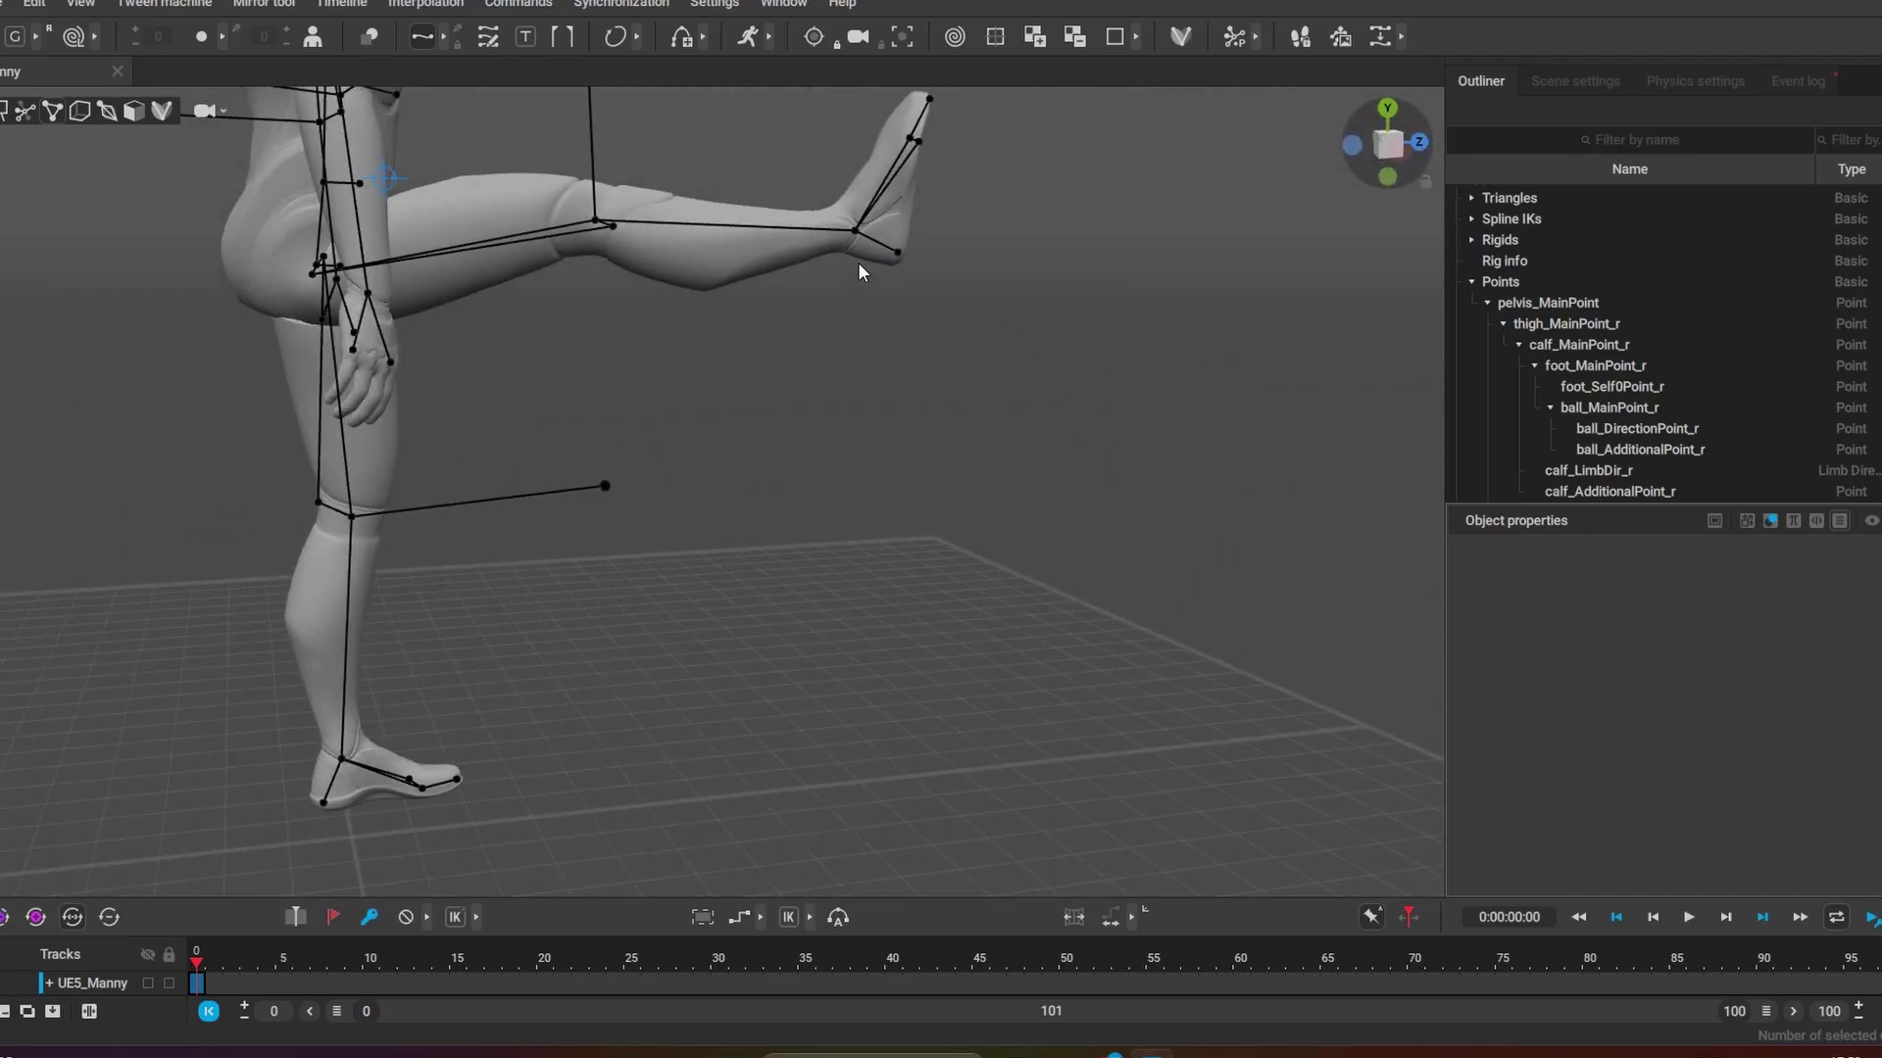
Step: Select foot_MainPoint_r alone and try moving it to see how the extended right leg follows
click(856, 232)
right_drag(937, 378, 954, 256)
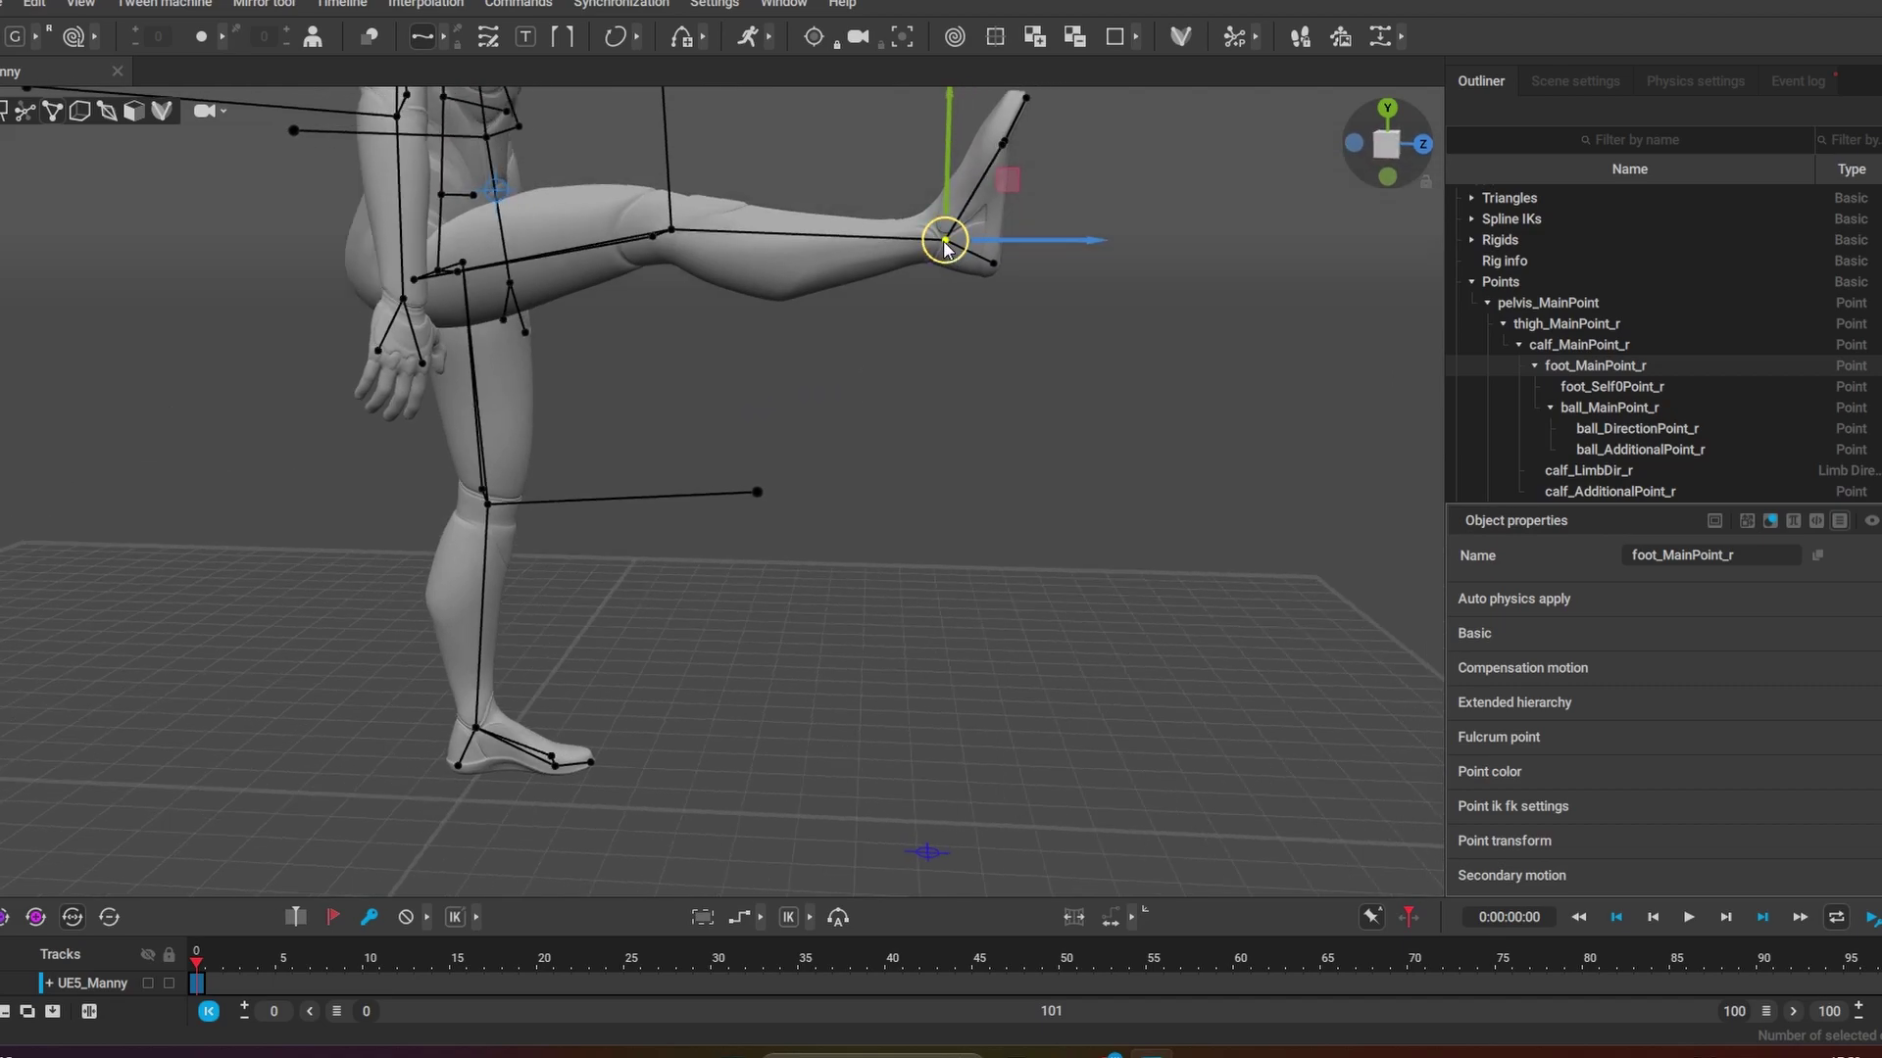
drag(945, 247, 975, 312)
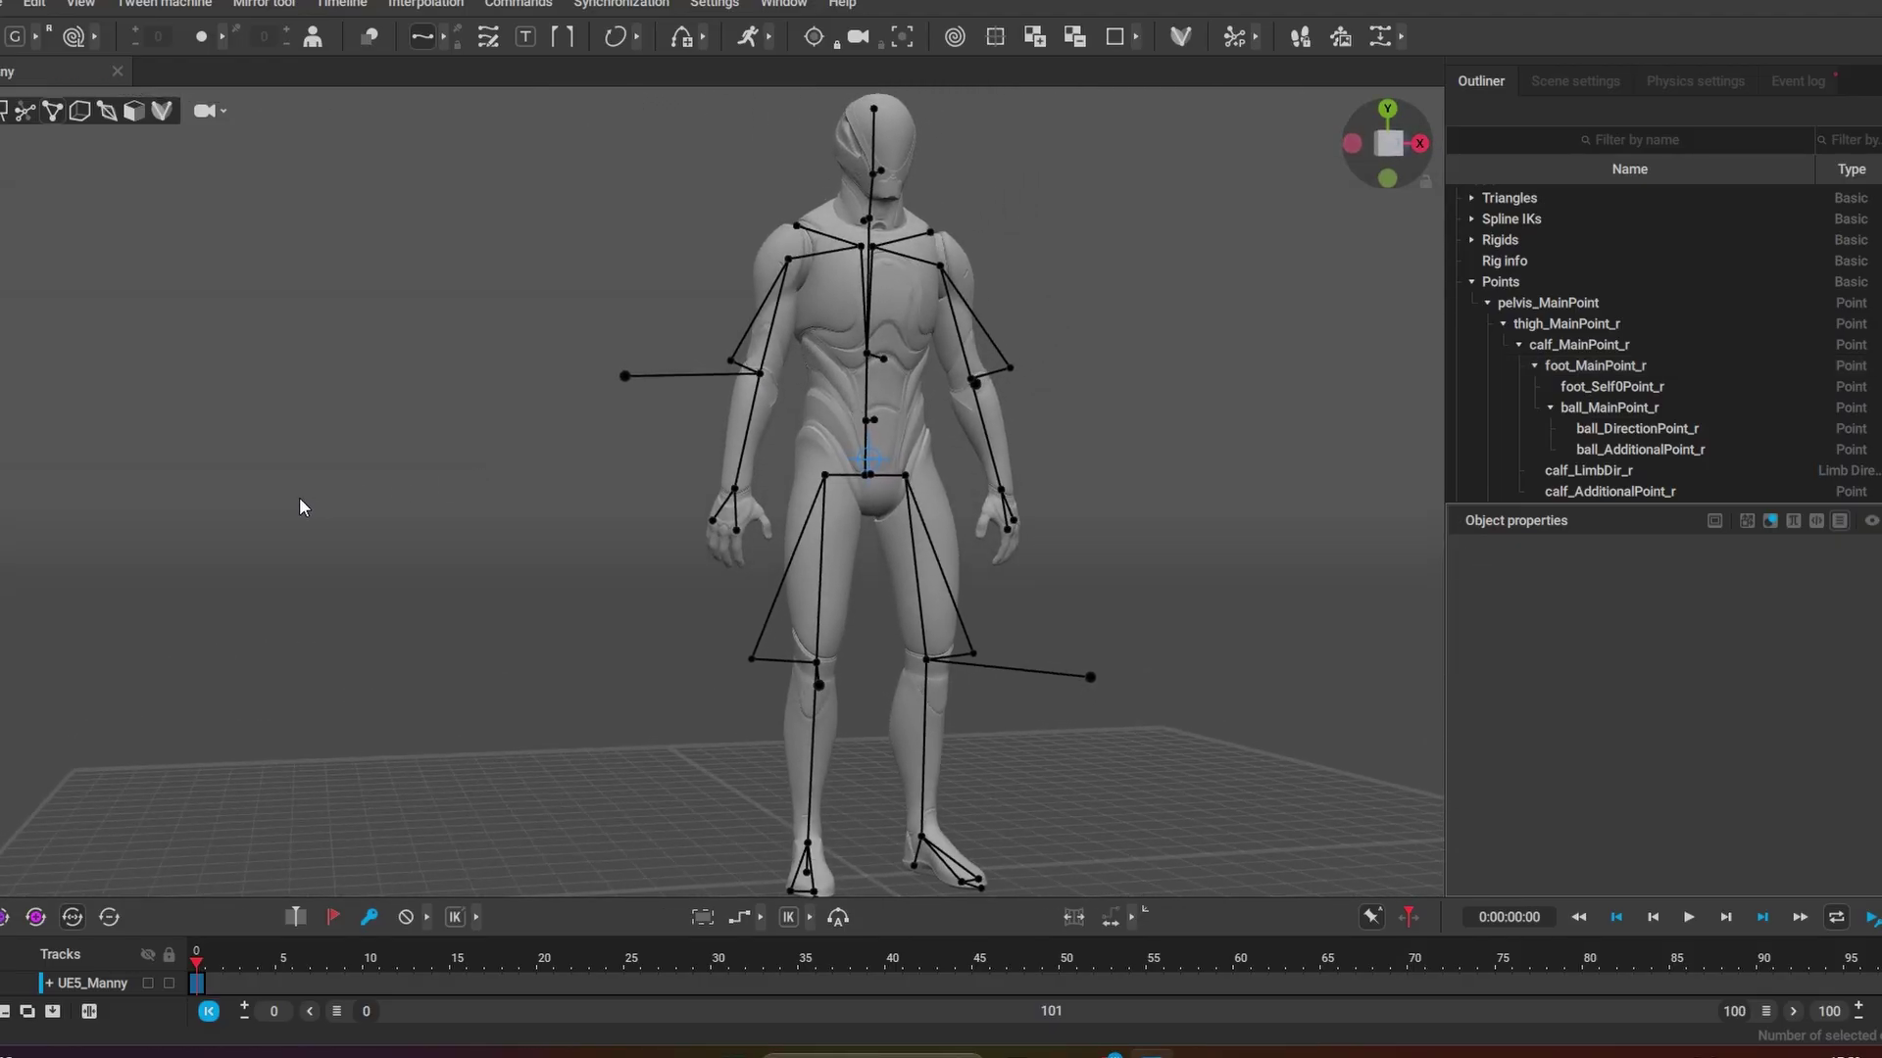
Step: Enlarge the timeline area and switch the viewport back to the auto-posing points, facing Manny from the front
right_drag(299, 505, 256, 604)
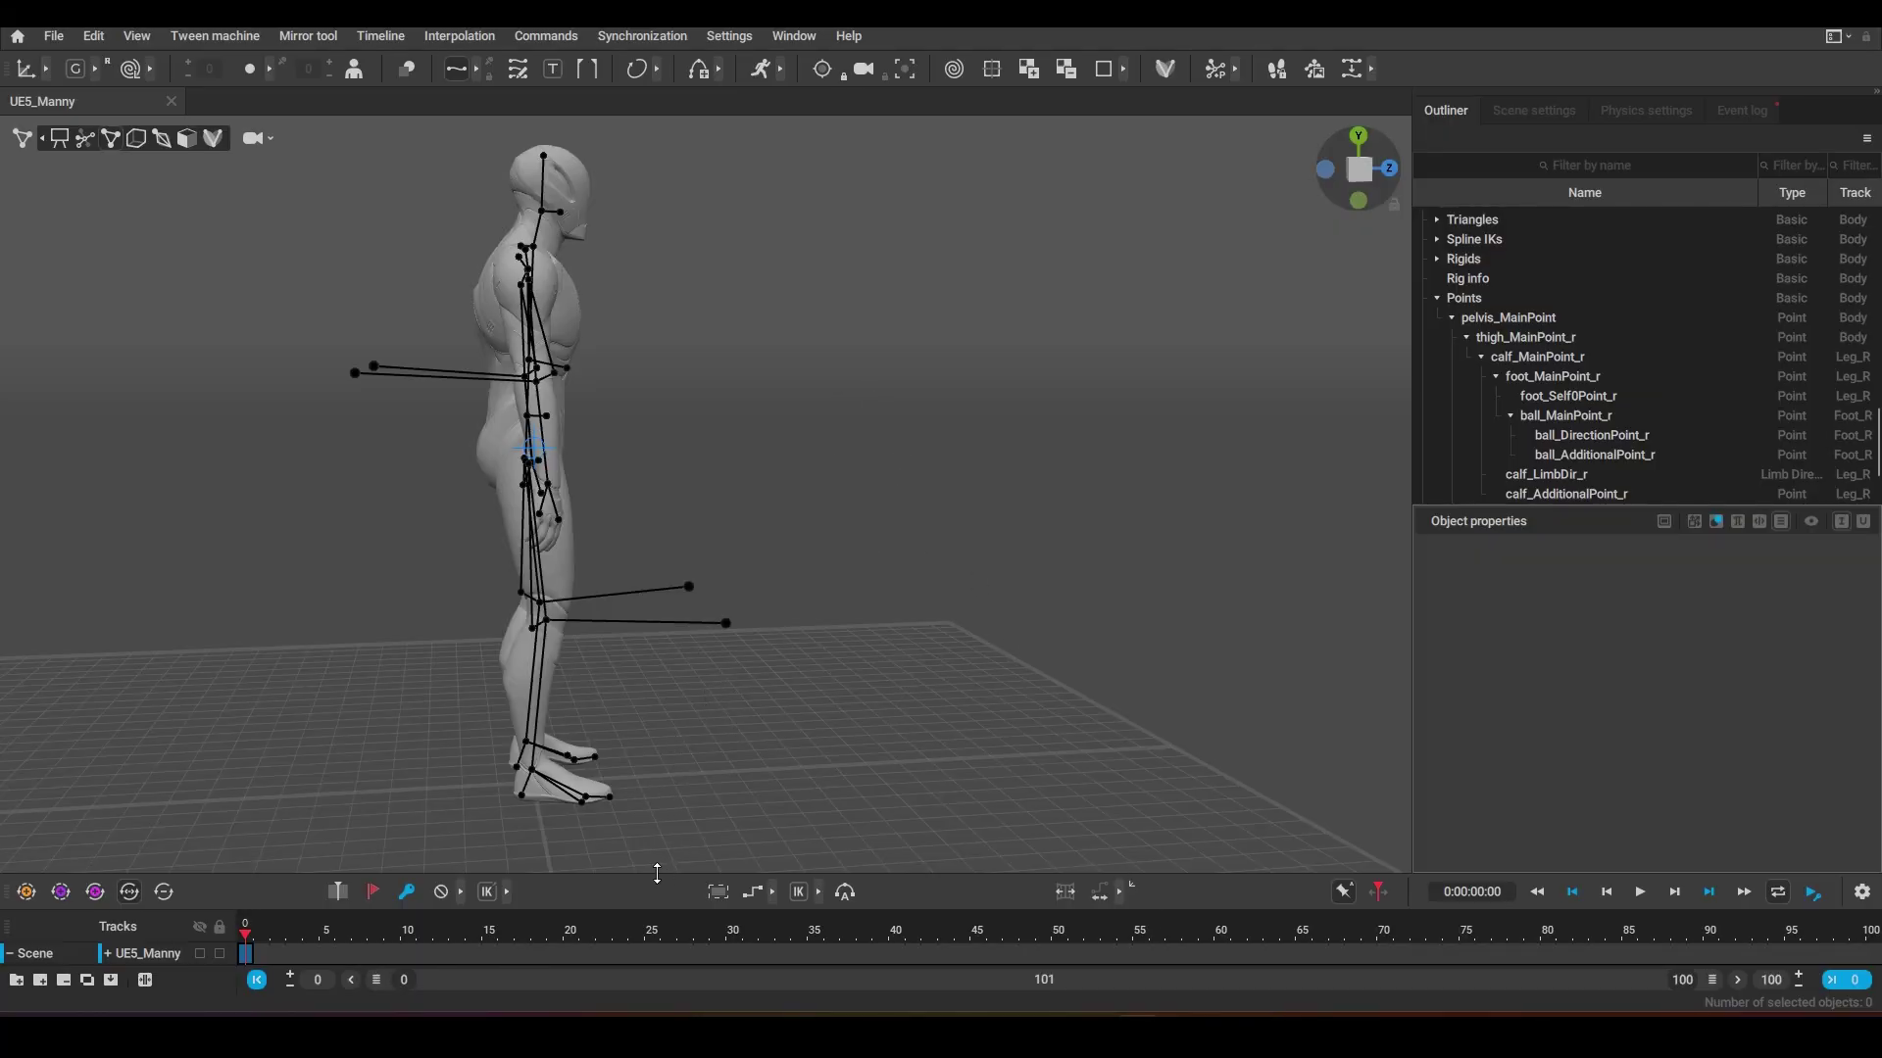
drag(651, 873, 662, 815)
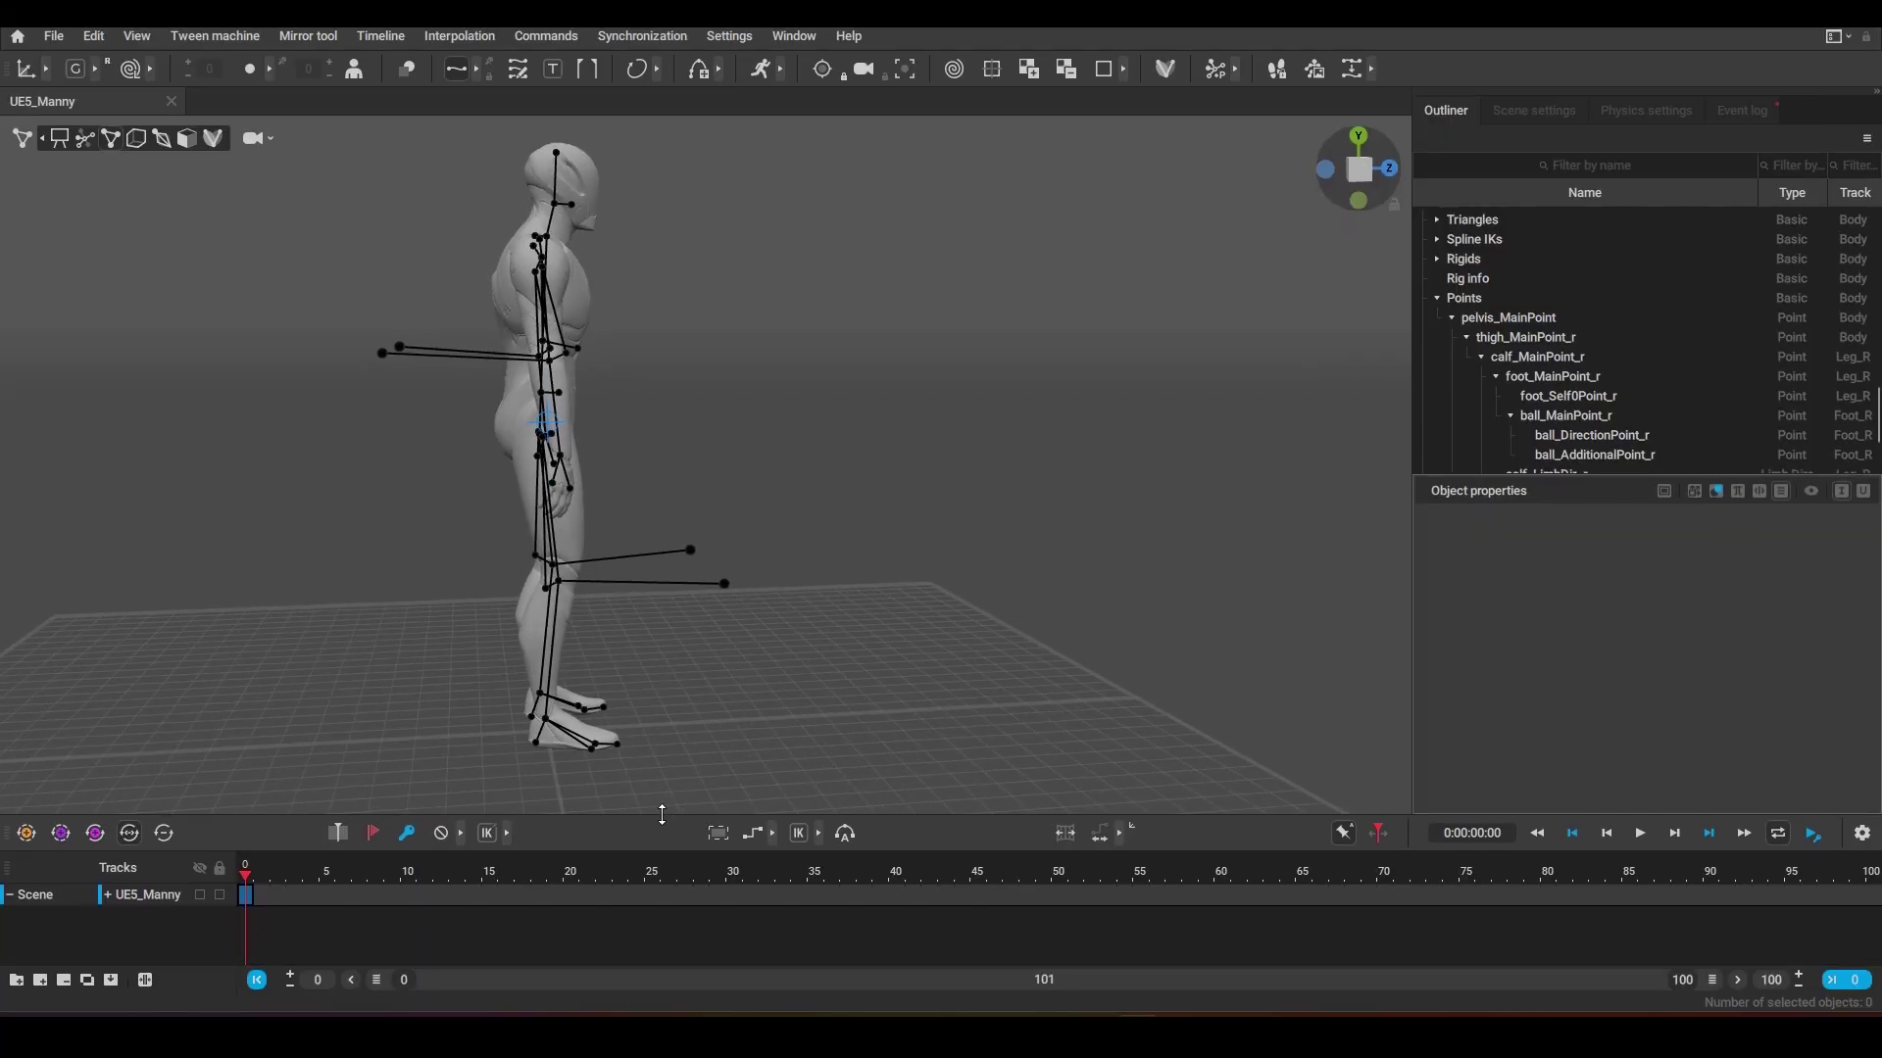
click(85, 139)
right_drag(1111, 553, 657, 555)
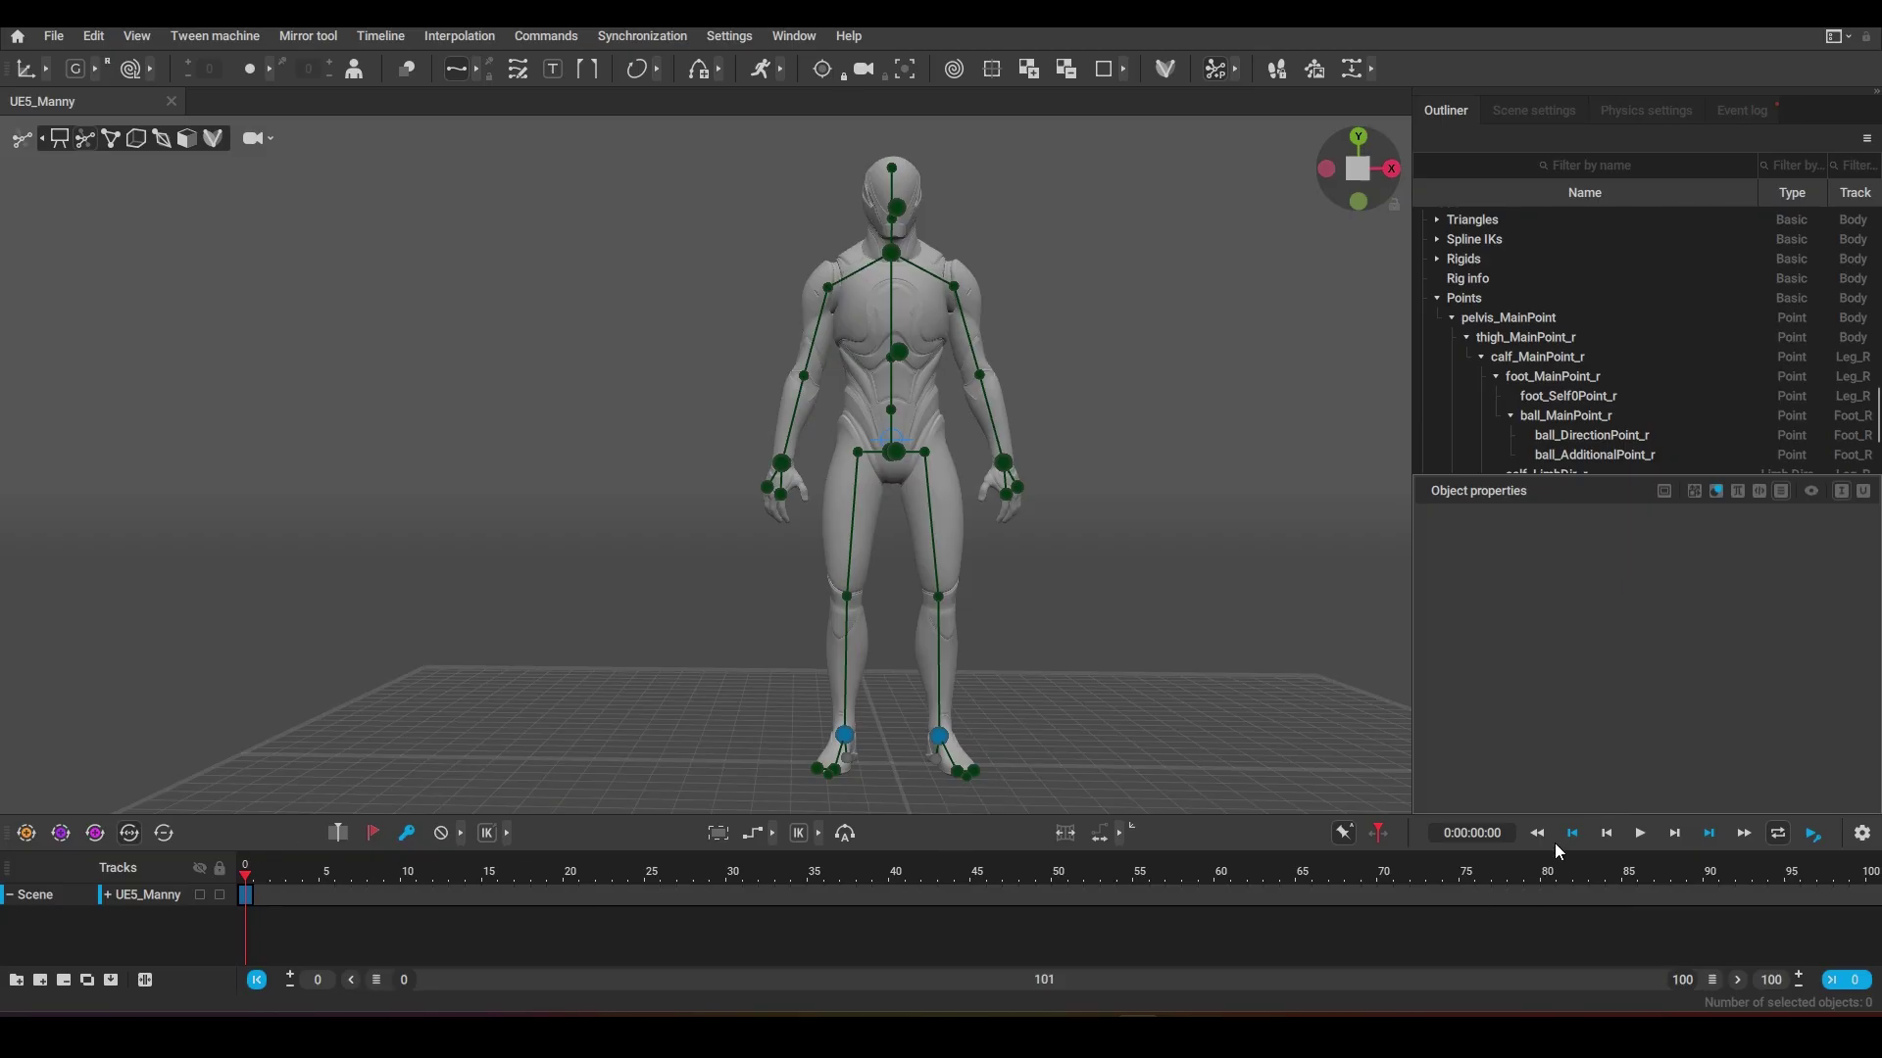
Step: Review the framerate and time display options in the timeline settings, and close them
click(1864, 838)
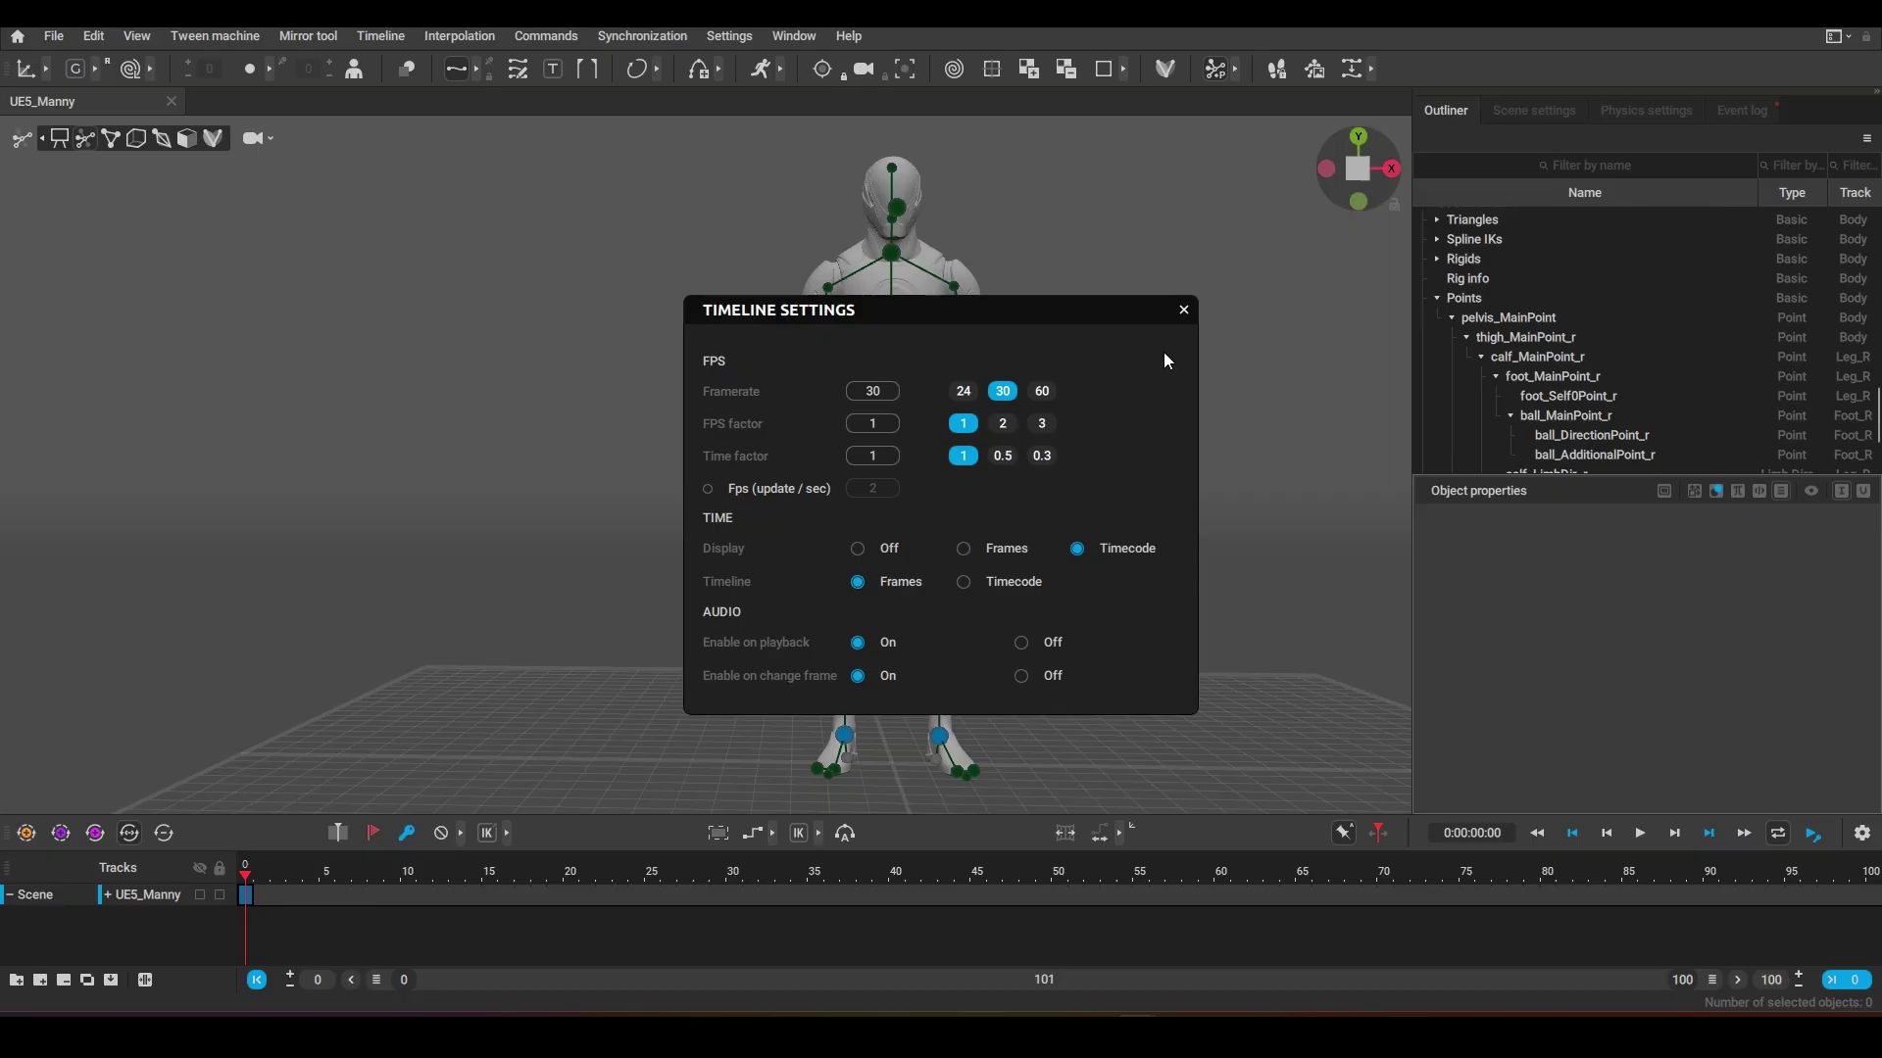
click(1185, 311)
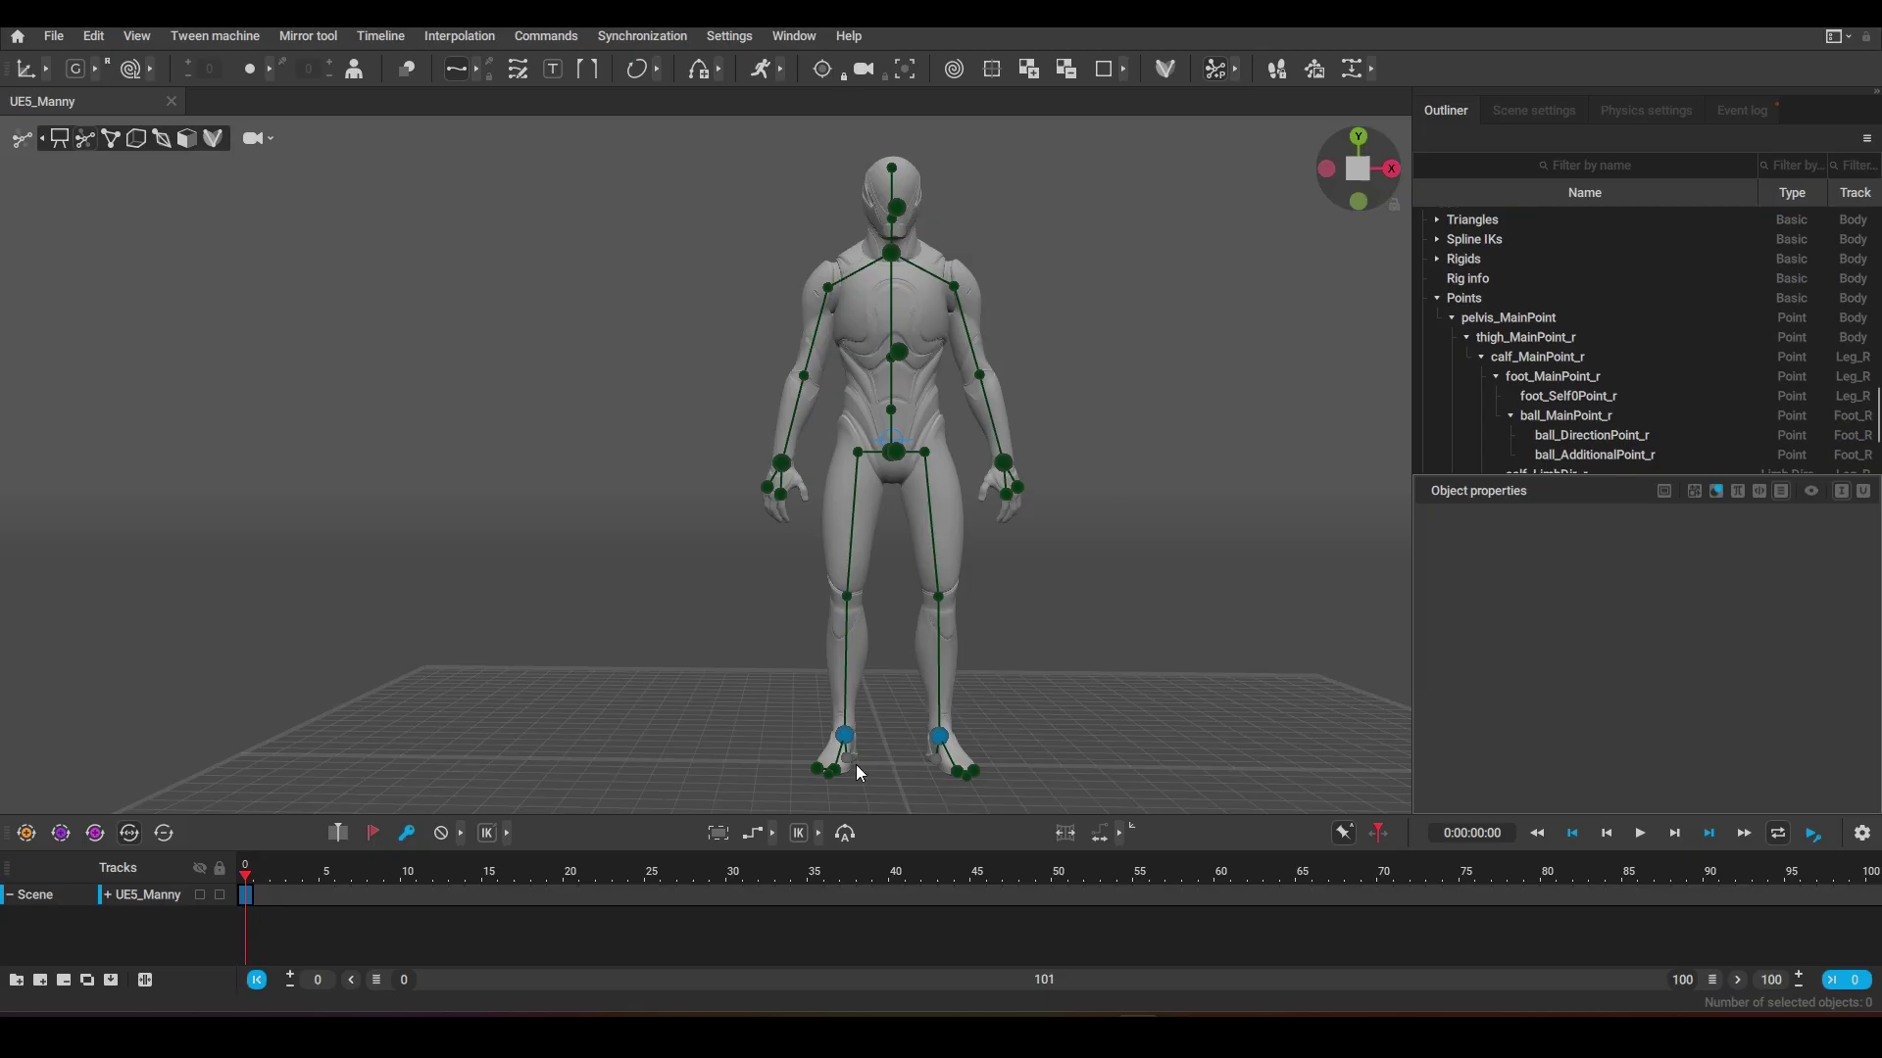
Step: Go to frame 30, try raising Manny's left hand without a keyframe there, and undo each attempt
click(723, 903)
click(1004, 474)
drag(1003, 474, 1164, 328)
key(ctrl+z)
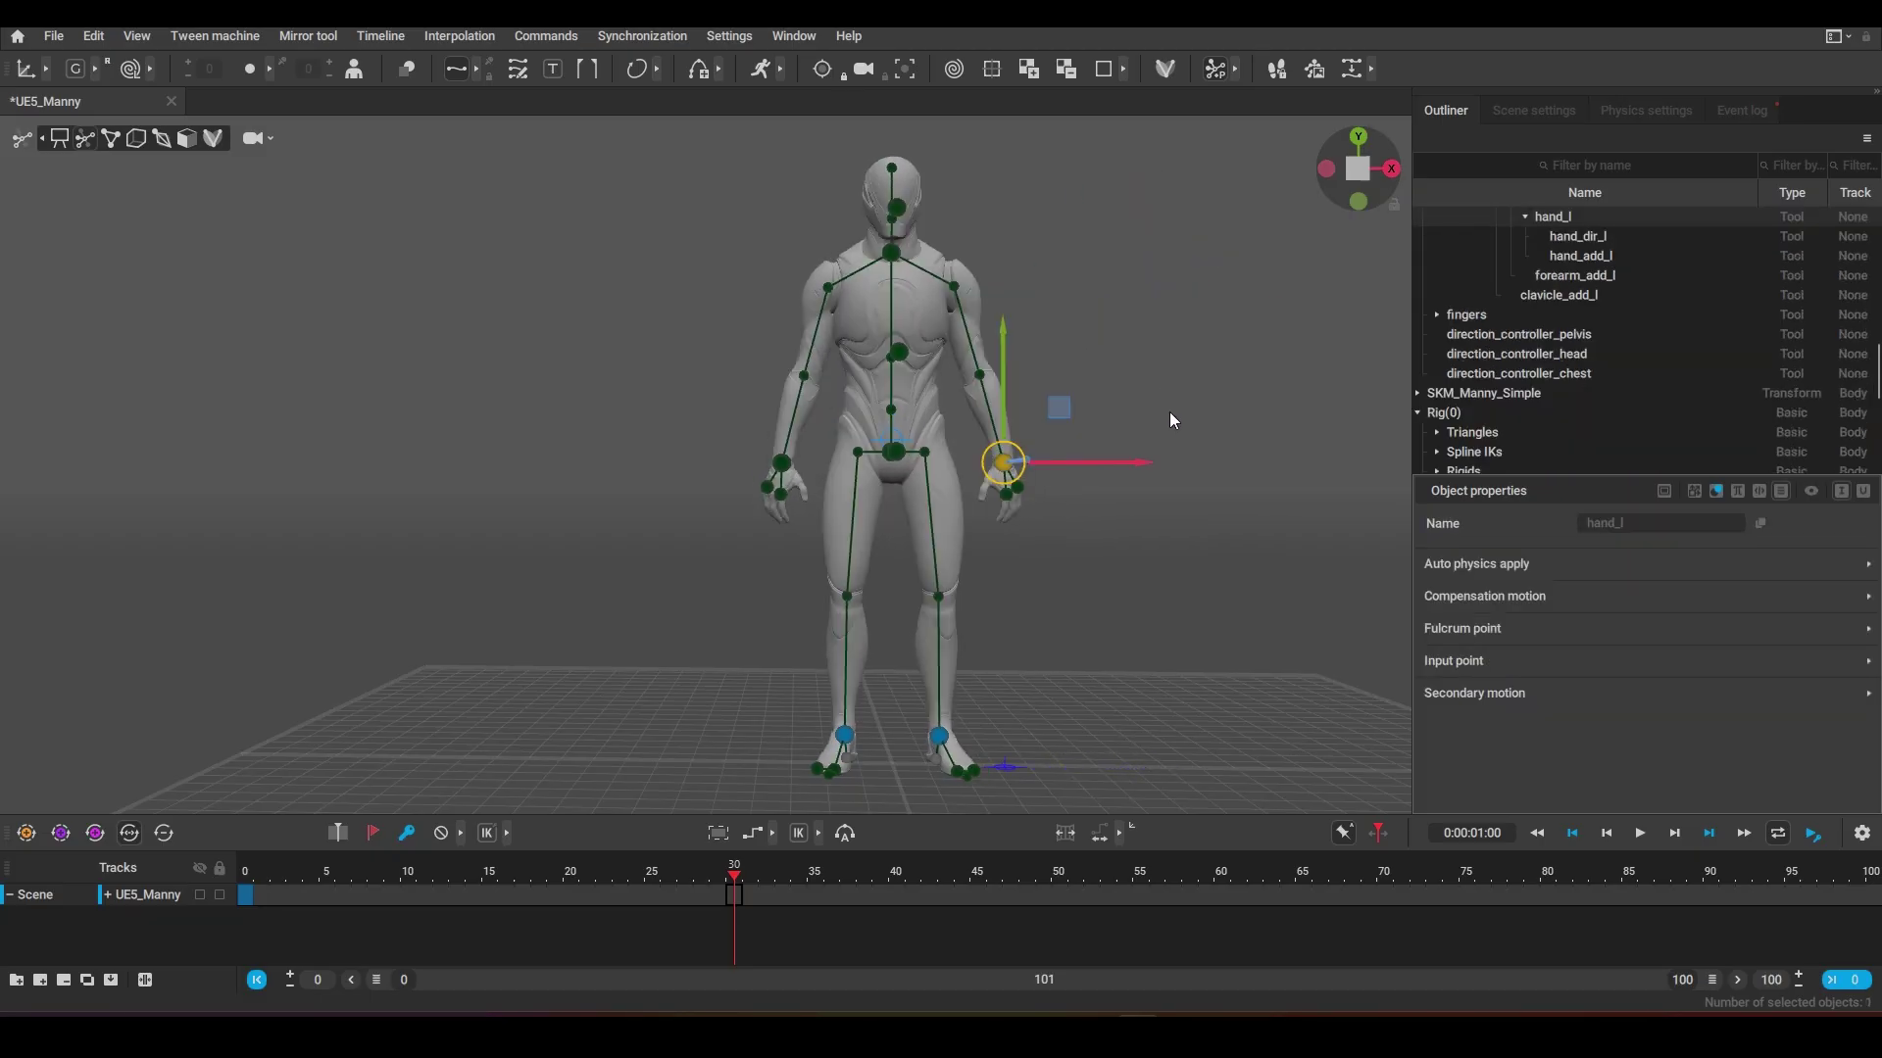
drag(1010, 470, 1123, 320)
key(ctrl+z)
drag(1003, 461, 1126, 309)
key(ctrl+z)
Step: Add a keyframe at frame 30 and raise Manny's left hand out to the side at about shoulder height
click(248, 900)
click(733, 895)
key(k)
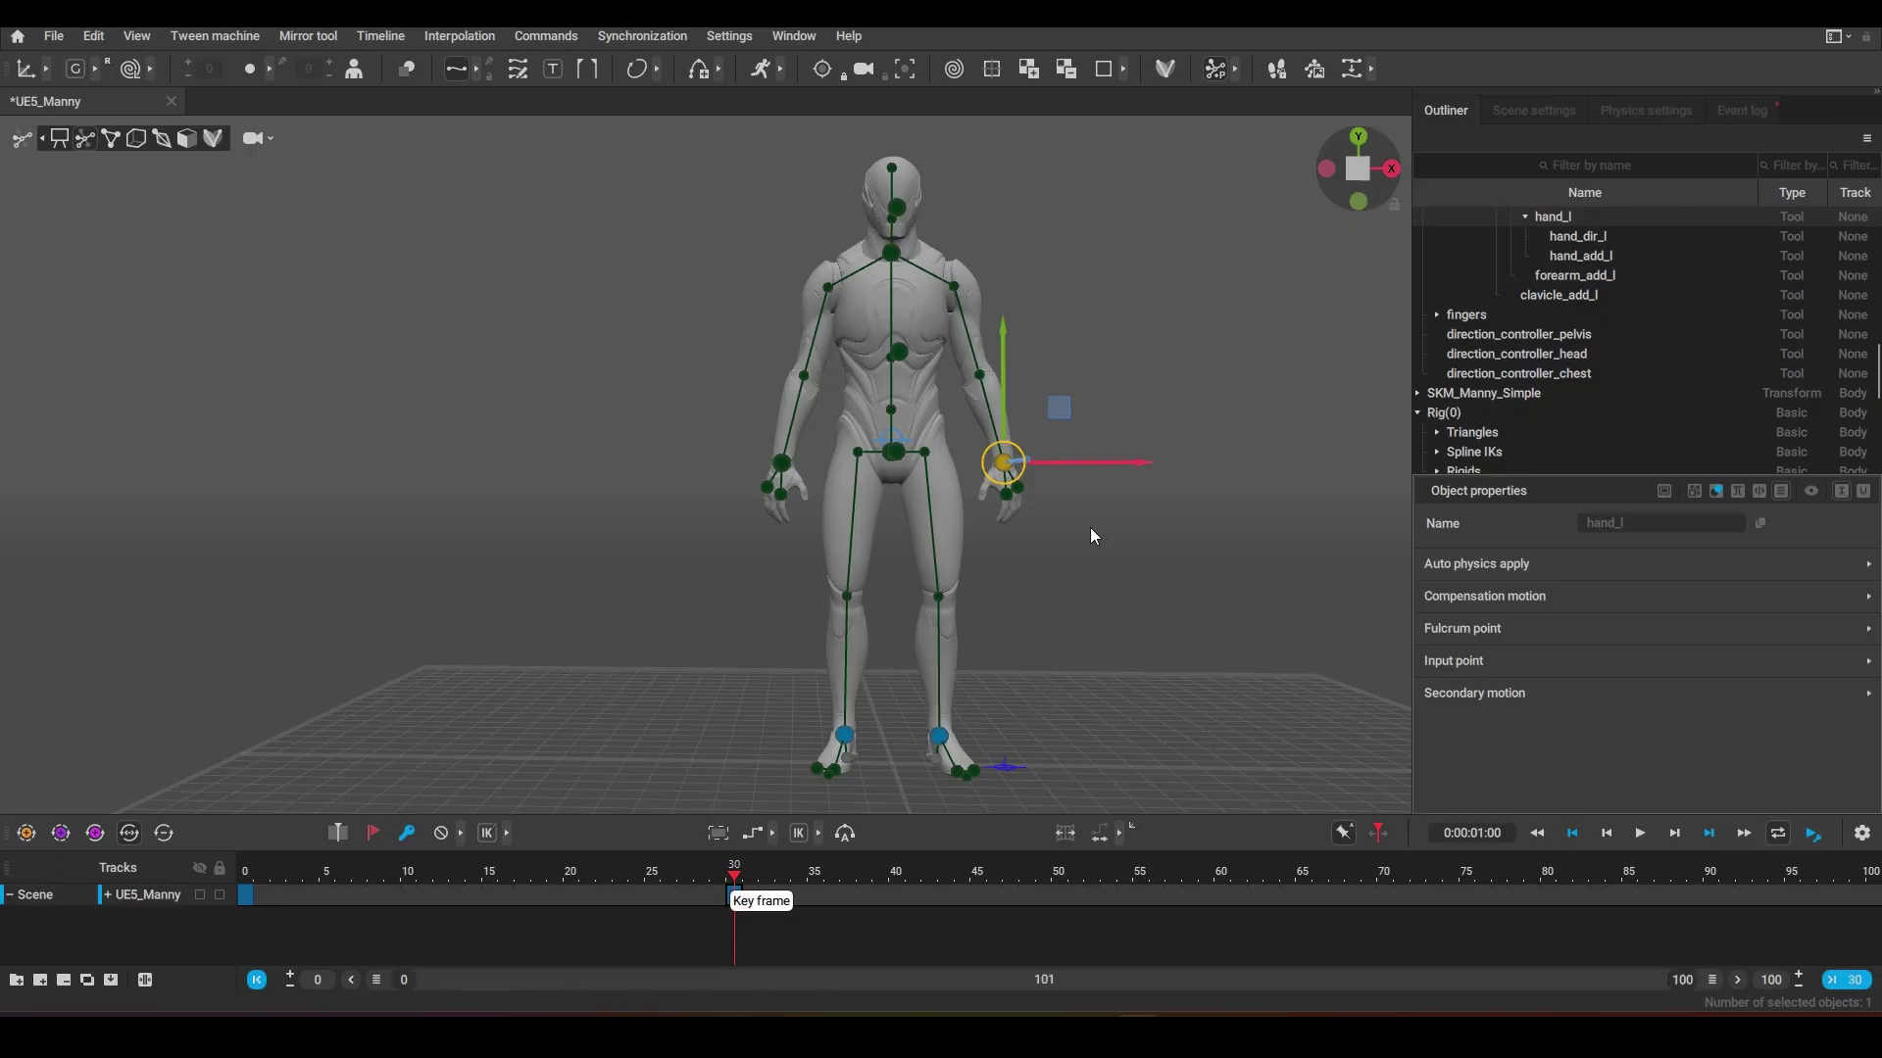
drag(996, 468, 1144, 309)
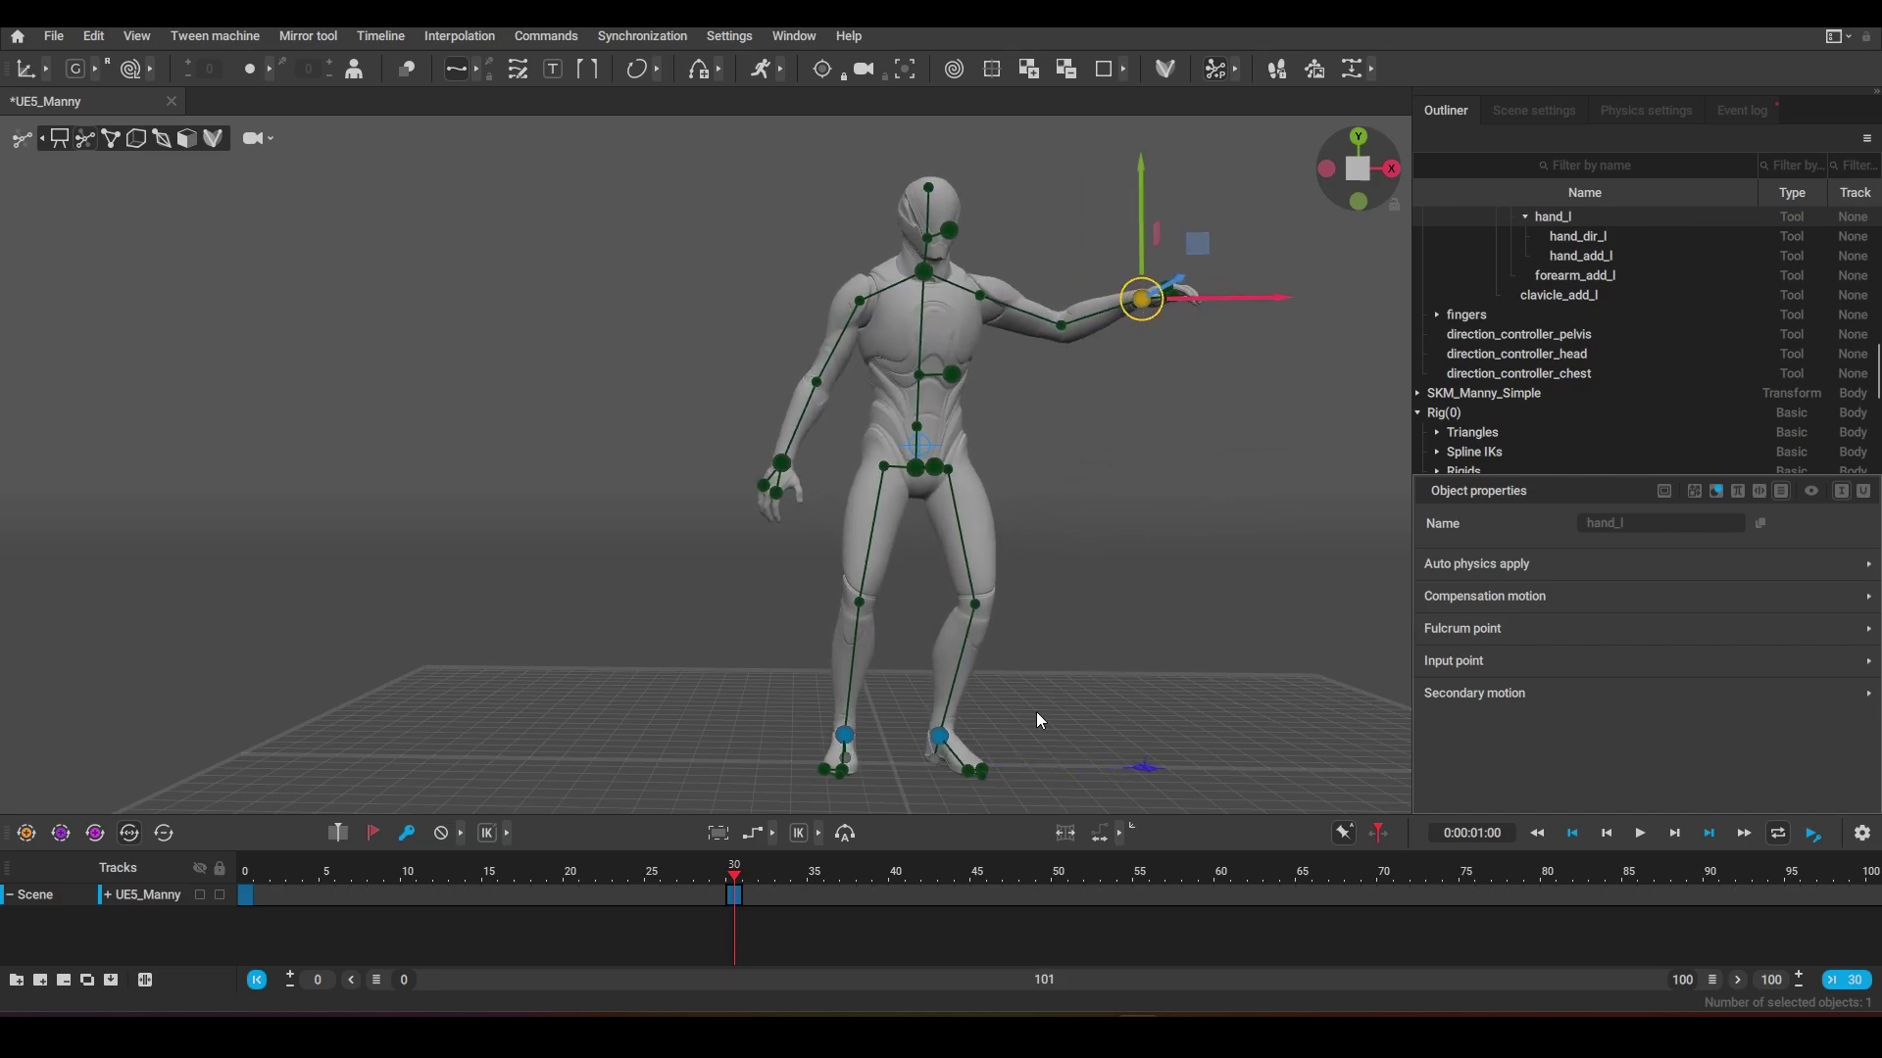
click(1144, 591)
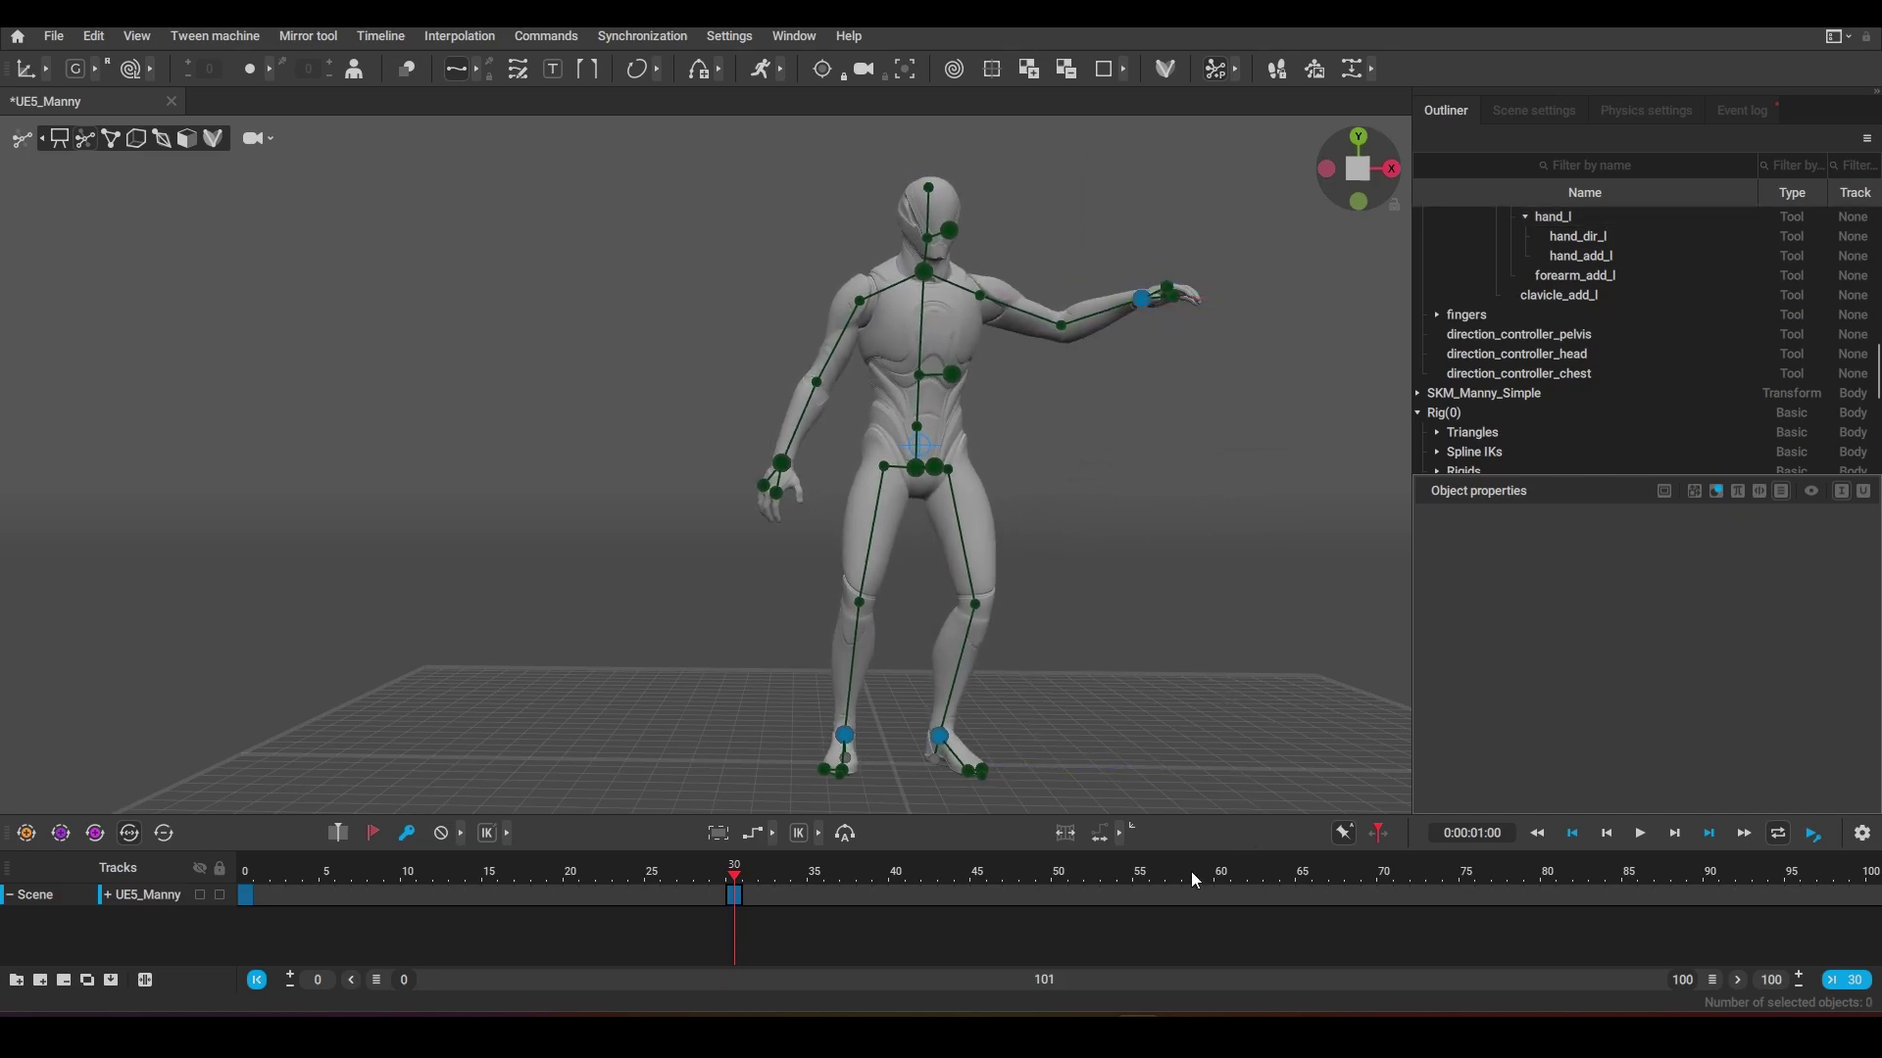
Step: Add a keyframe at frame 60 and raise Manny's left hand above the head
click(1221, 895)
click(1142, 300)
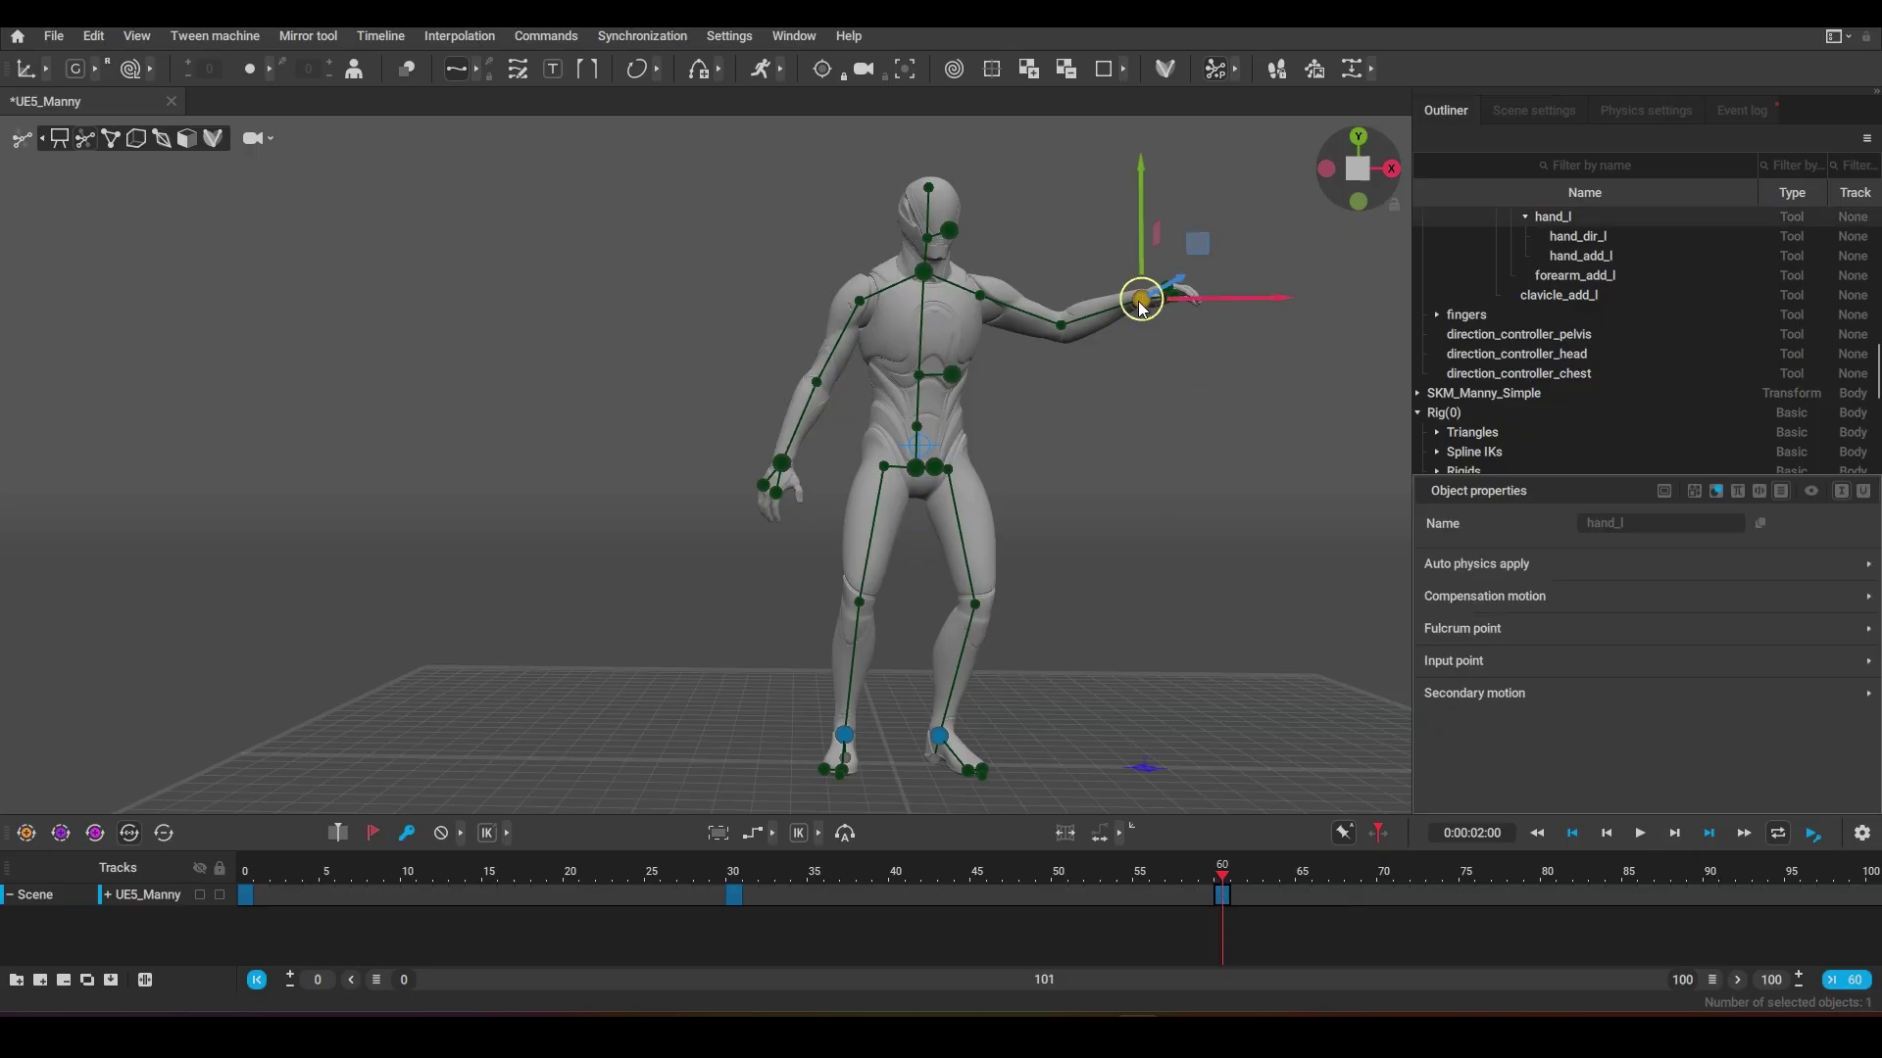
drag(1140, 300, 986, 106)
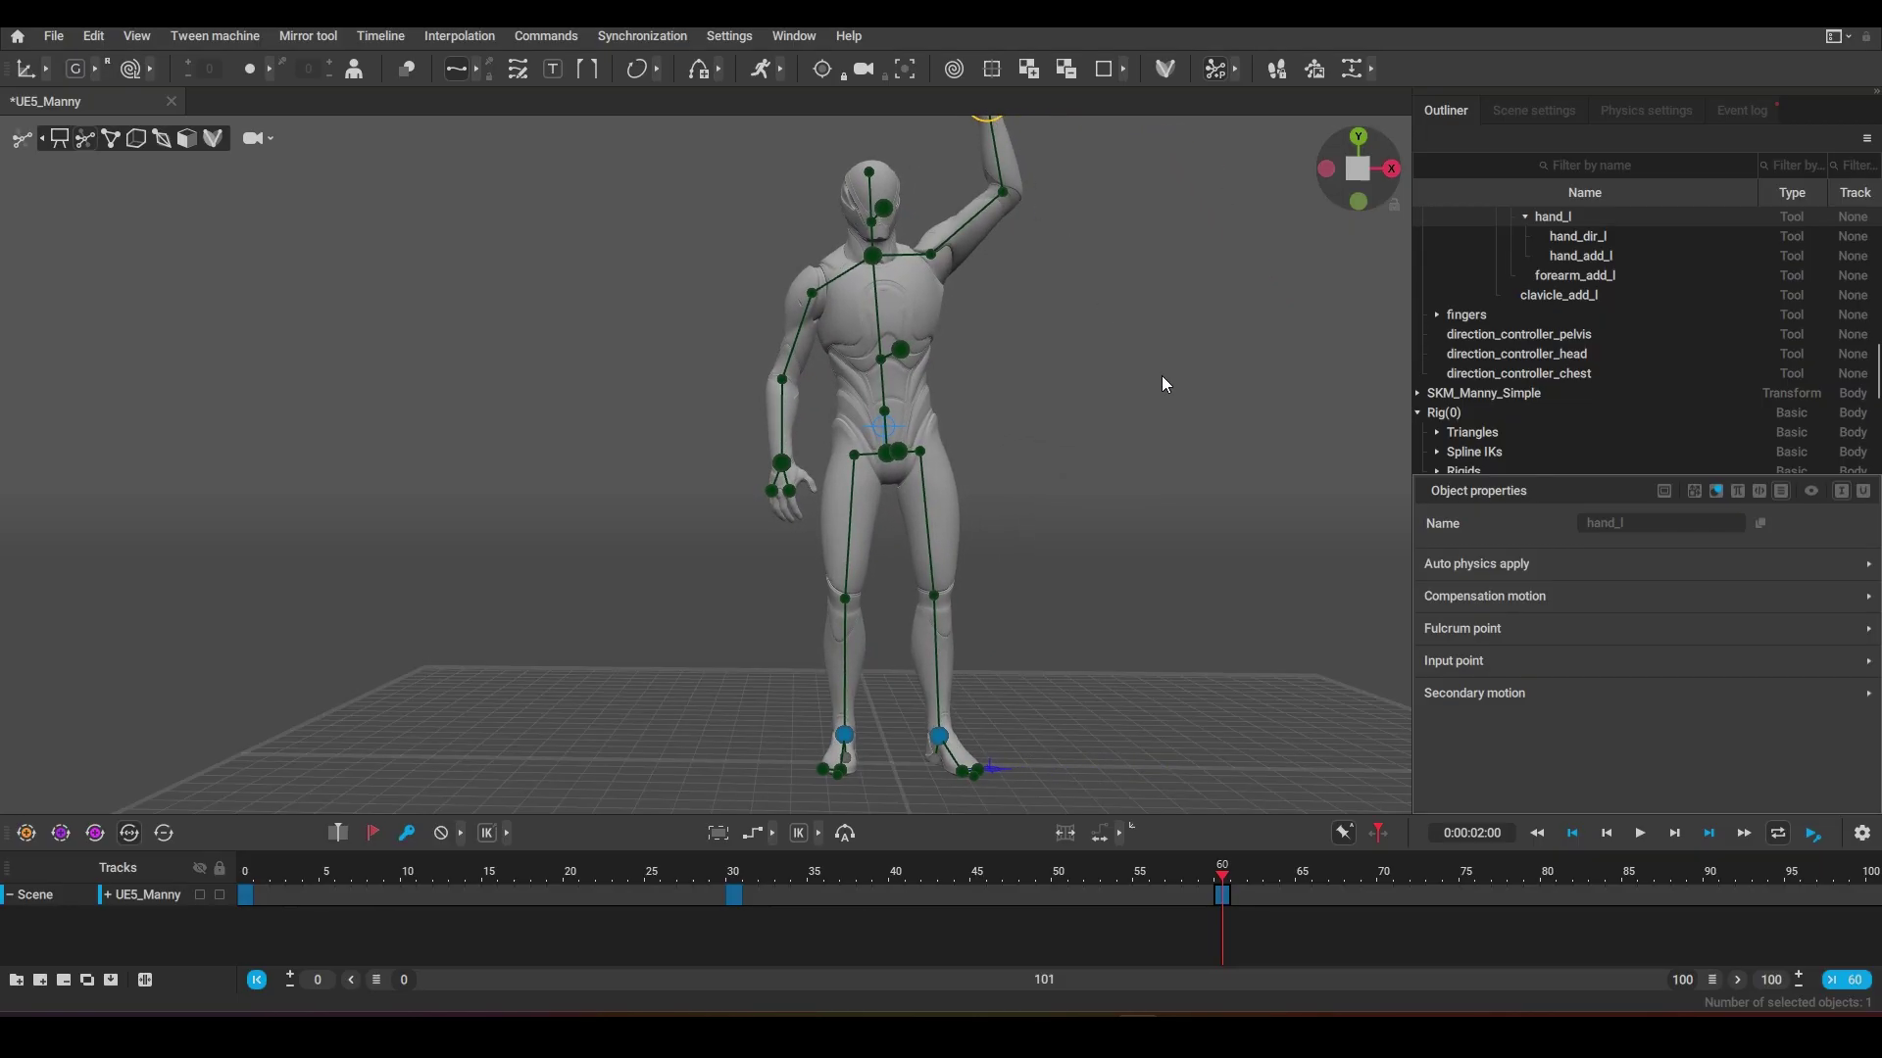
scroll(1162, 385, down, 2)
alt+middle_drag(1161, 384, 1117, 457)
click(1086, 536)
Step: Scrub the timeline between frames 0 and 100 to preview the arm-raising motion
drag(690, 868, 245, 924)
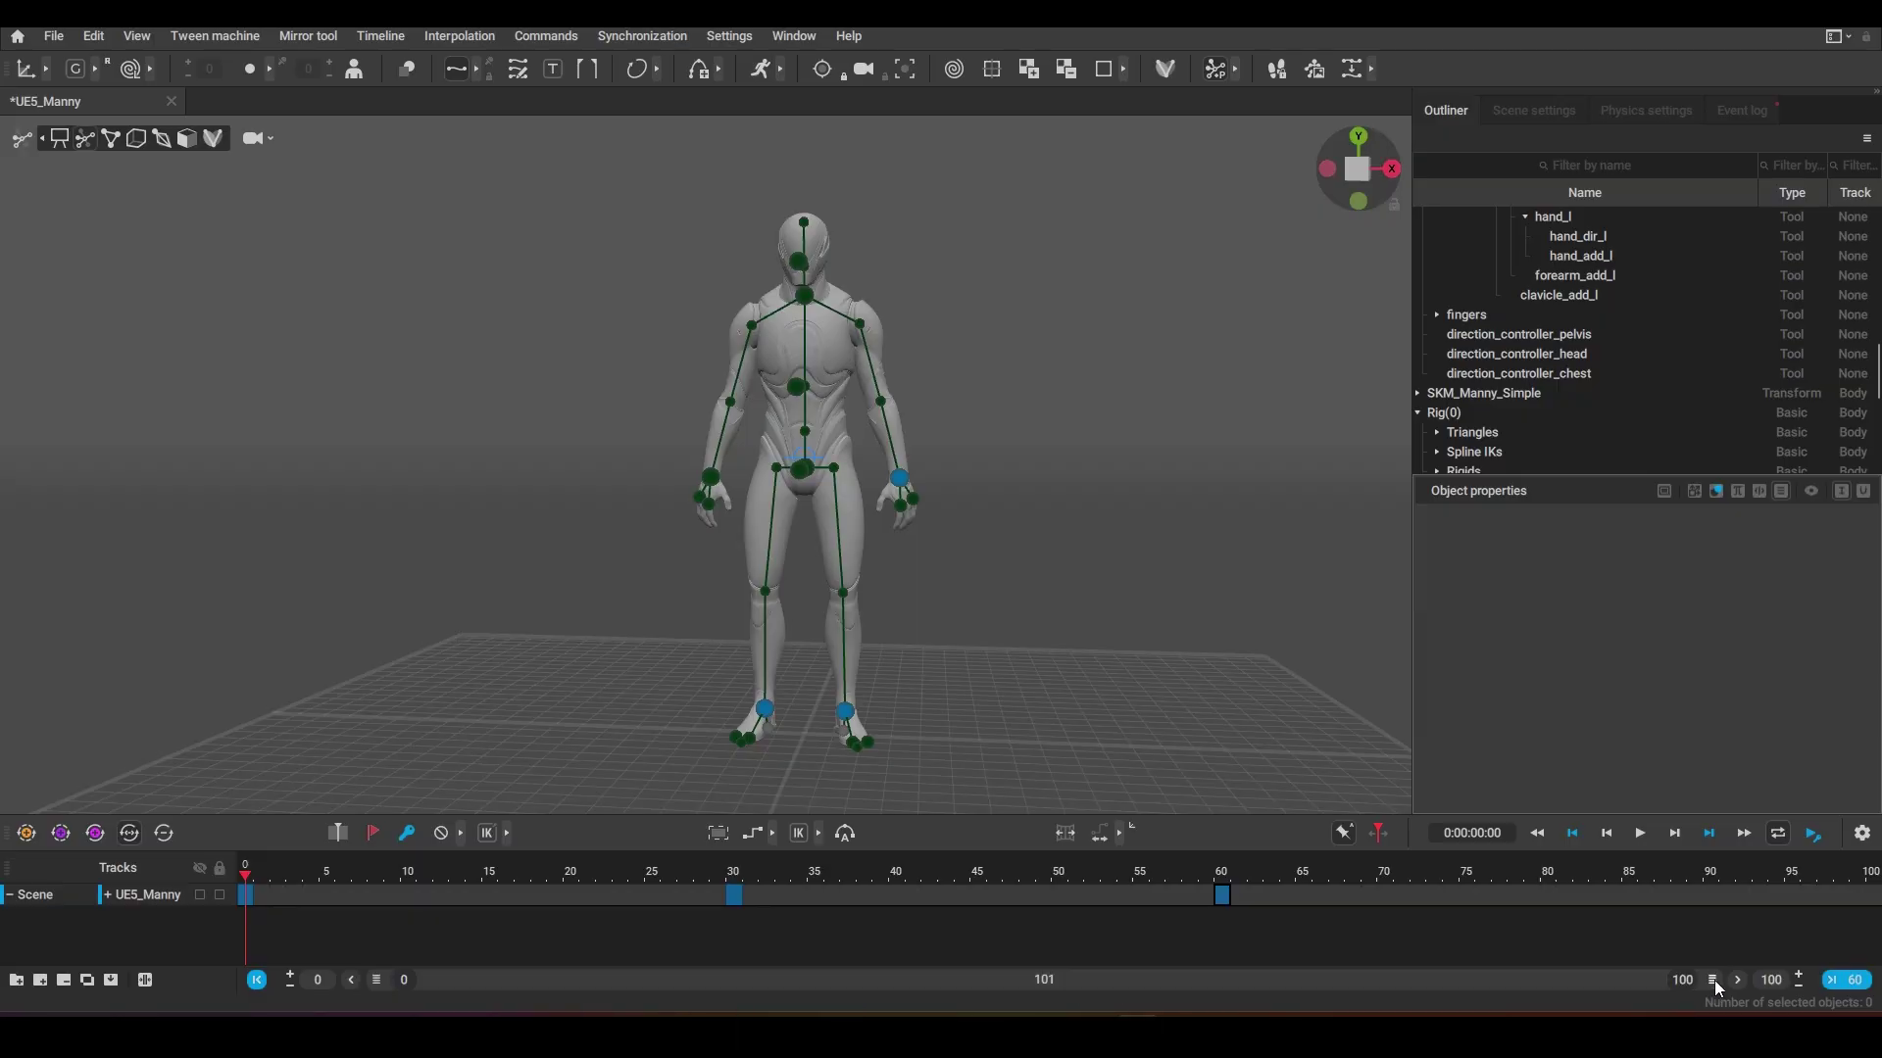
click(1872, 895)
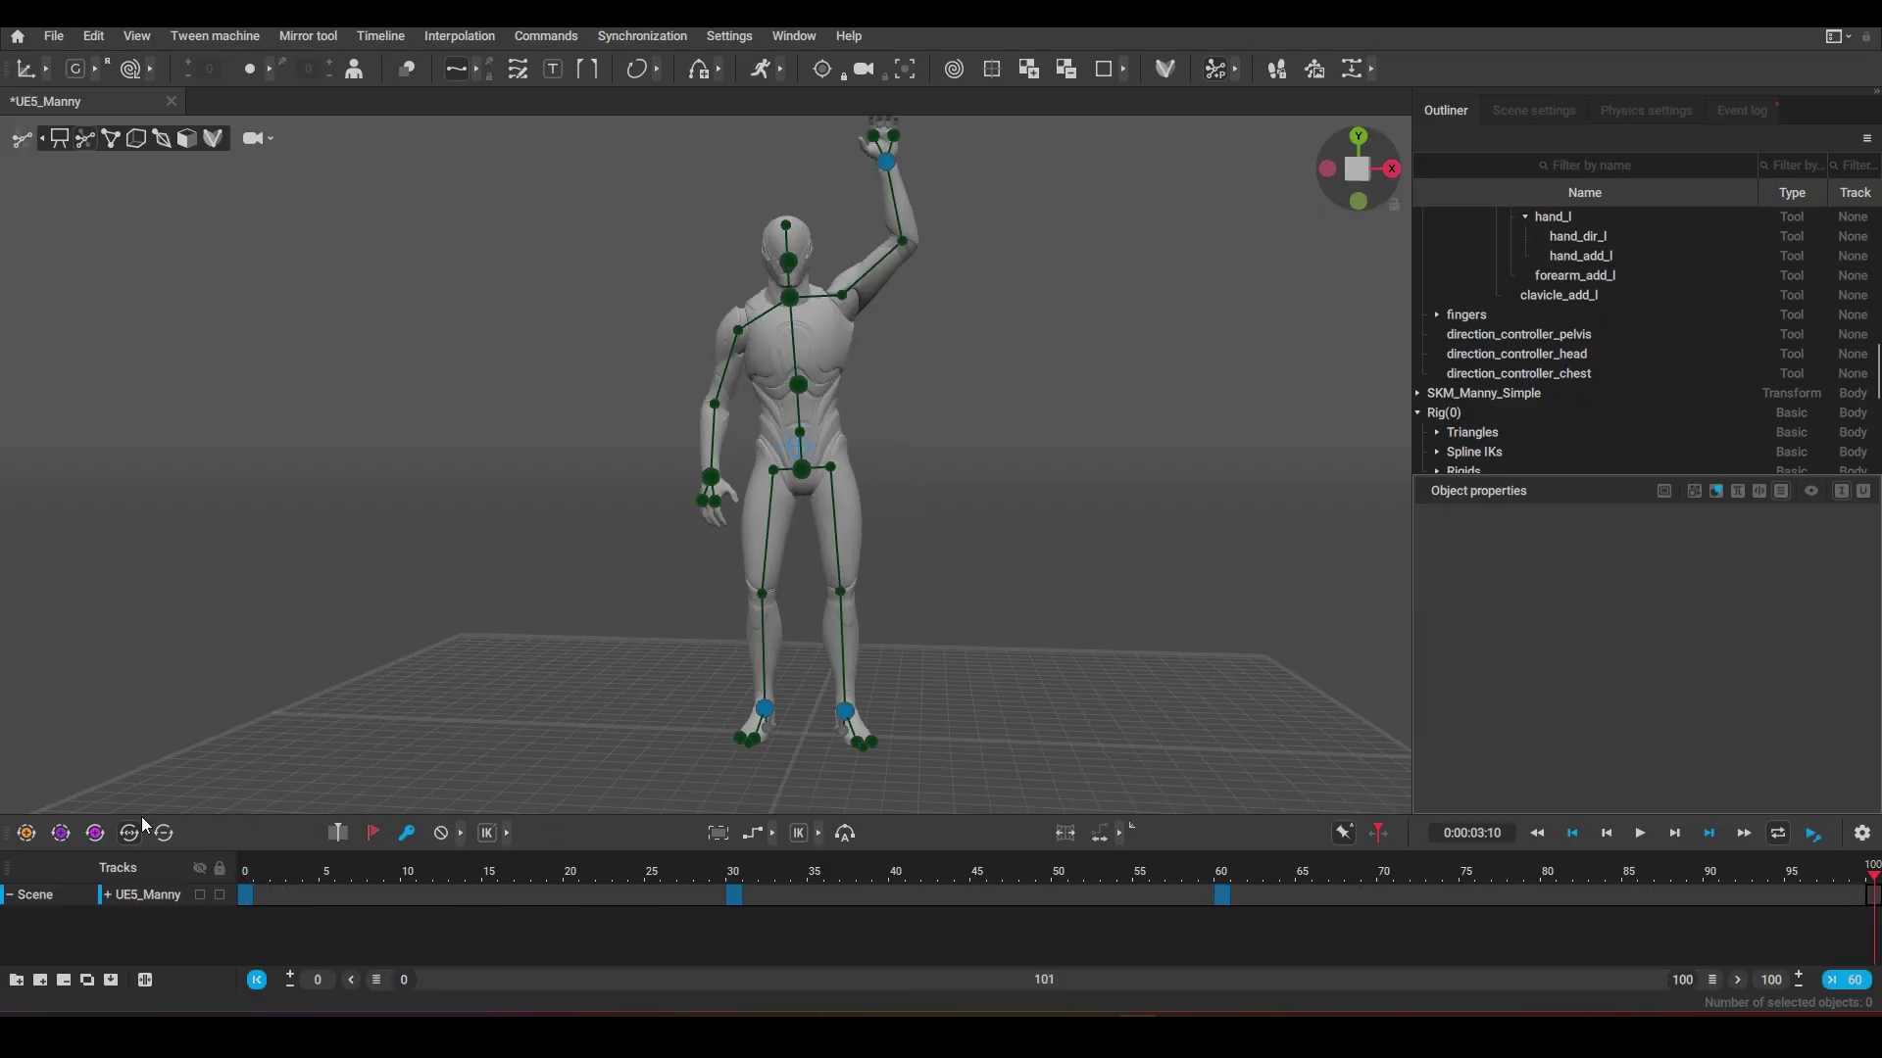
drag(250, 902, 1710, 893)
drag(1487, 897, 169, 851)
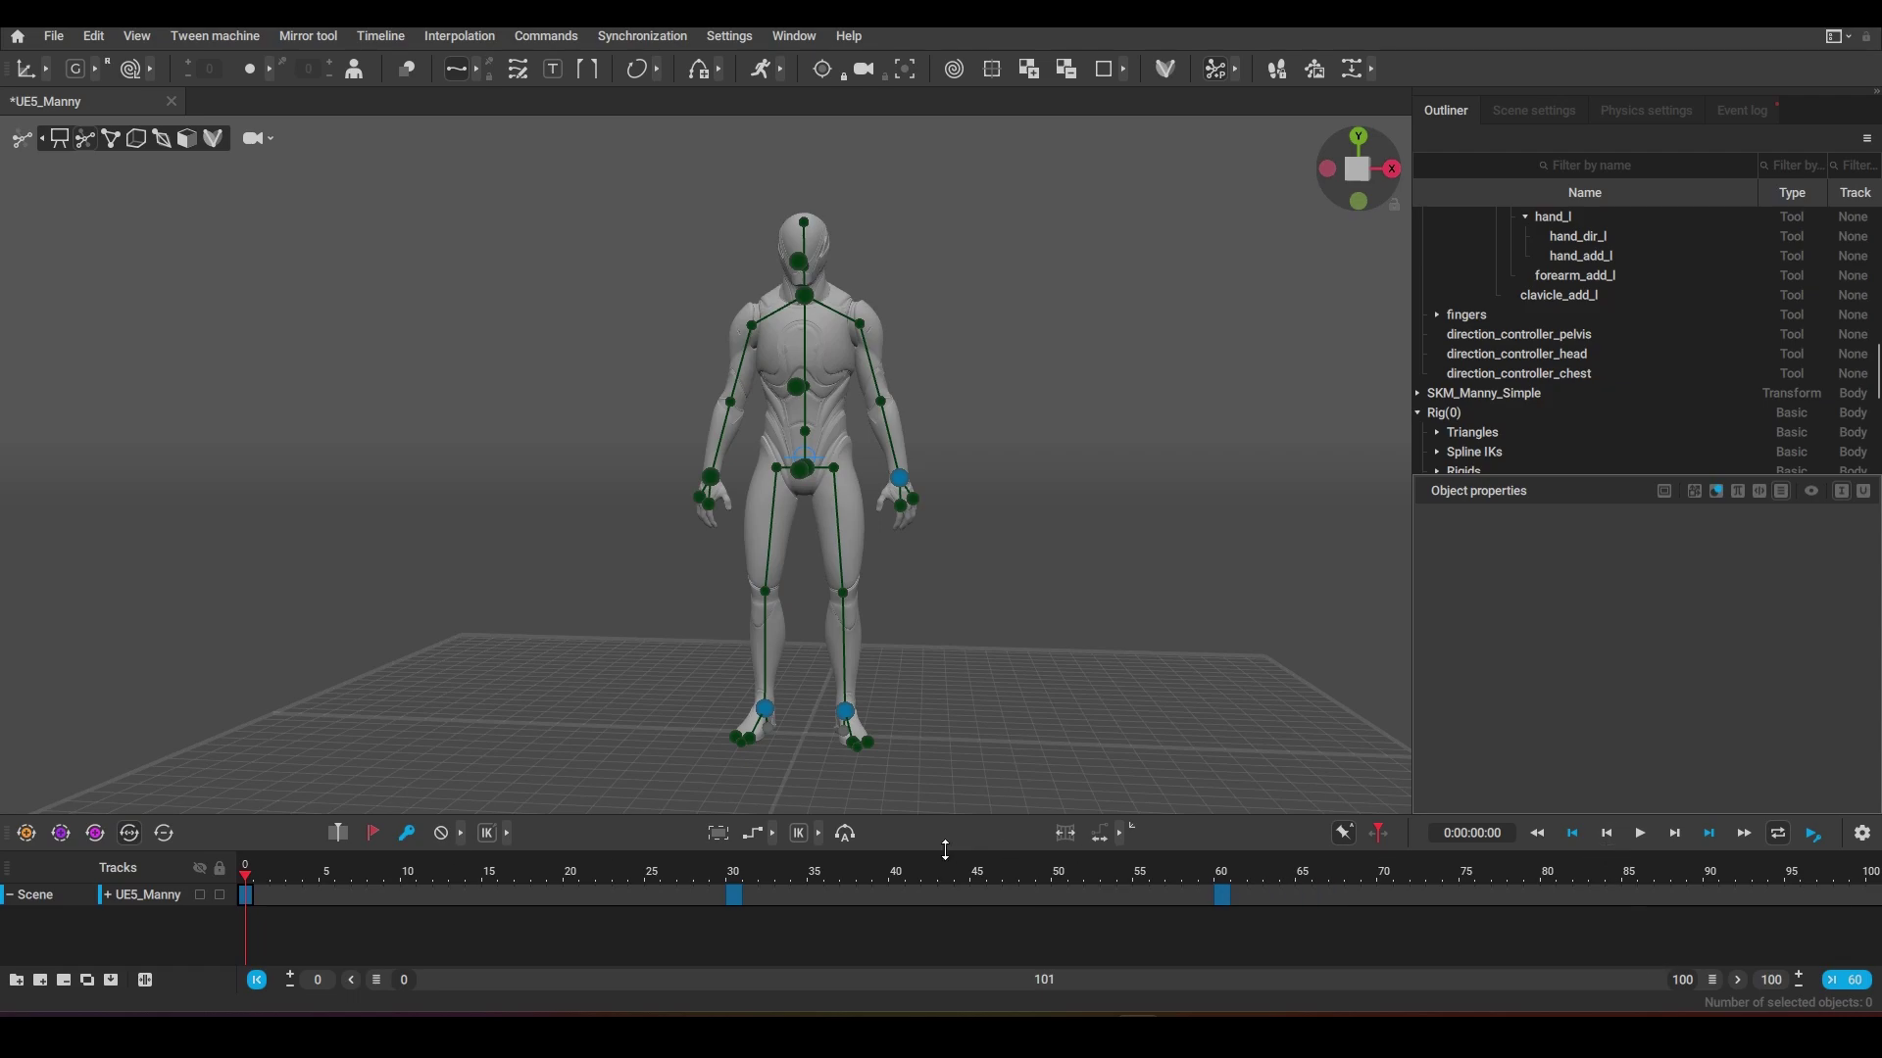
Step: Shorten the visible timeline interval so that it ends at frame 60
drag(1703, 981, 1185, 961)
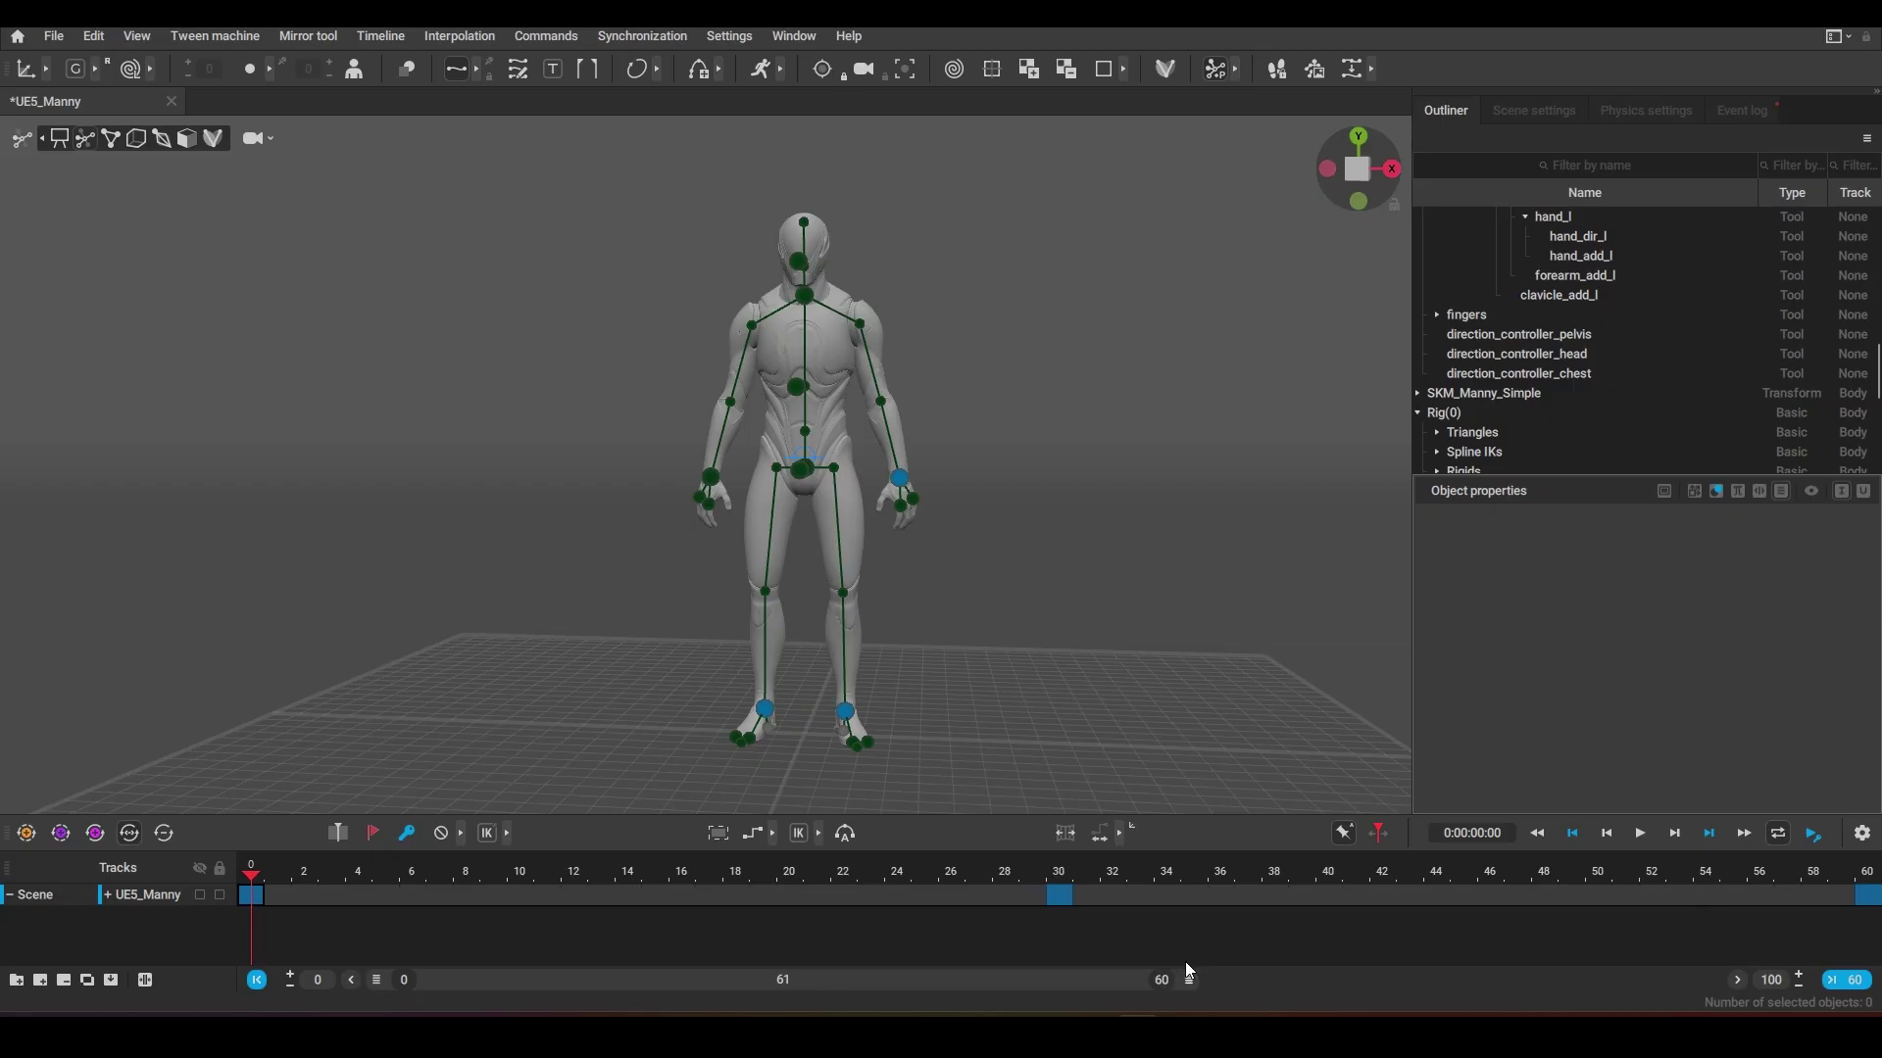
click(1778, 982)
key(BackSpace)
click(566, 870)
click(493, 939)
Step: Select frames 0 to 60 on the UE5_Manny track and expand the available interpolation types
drag(331, 885, 3, 821)
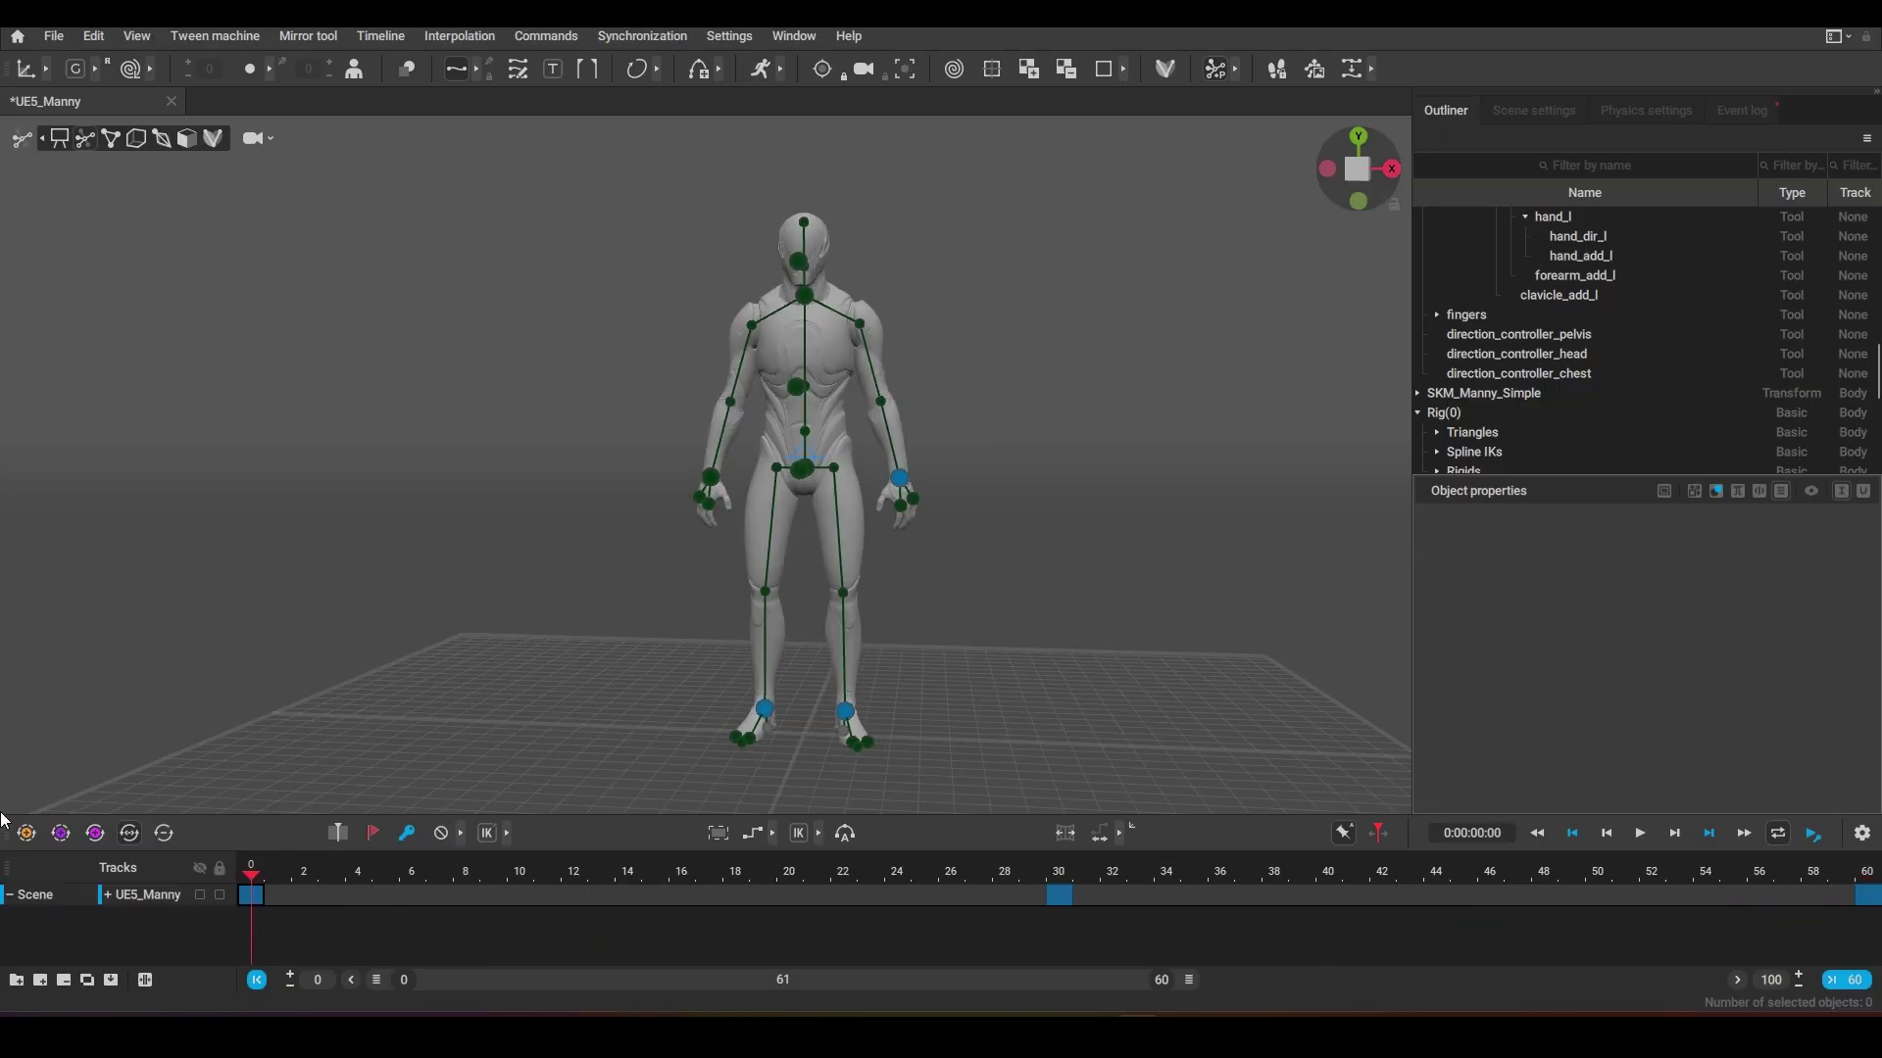
click(1361, 956)
drag(251, 896, 1868, 895)
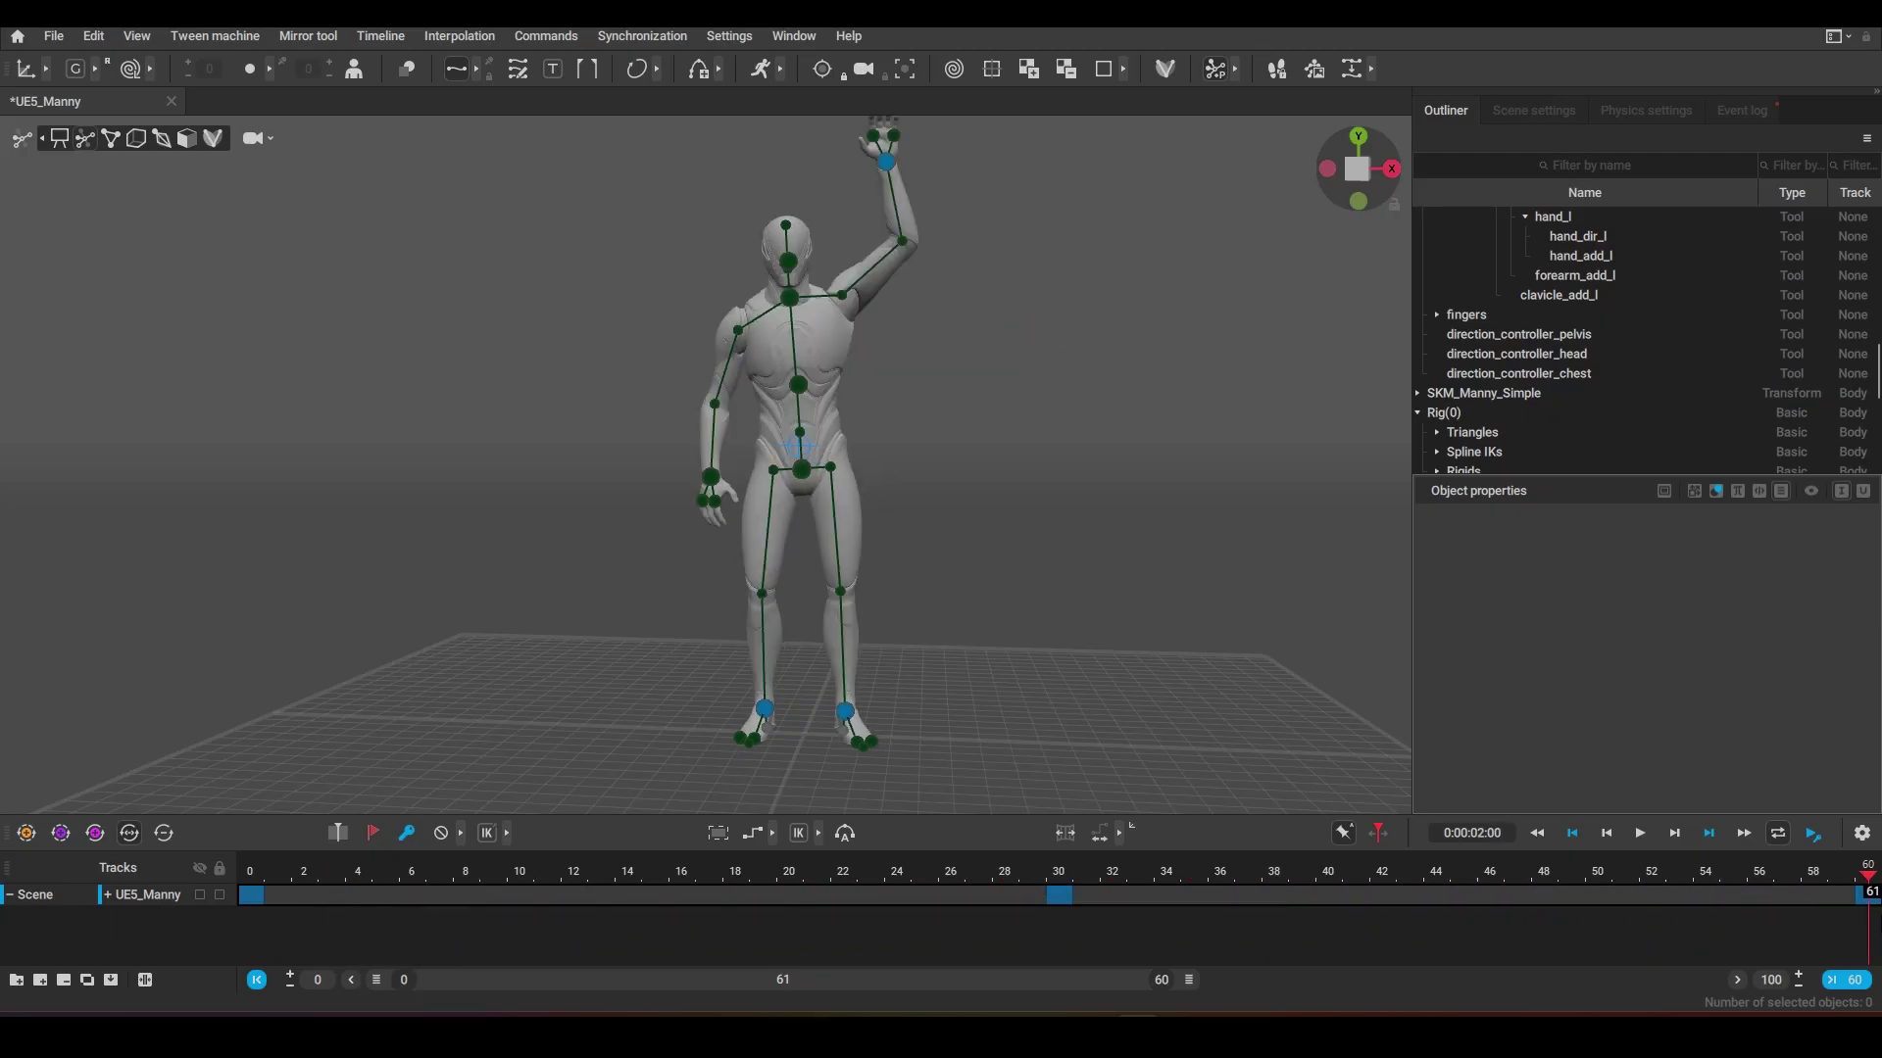
click(772, 834)
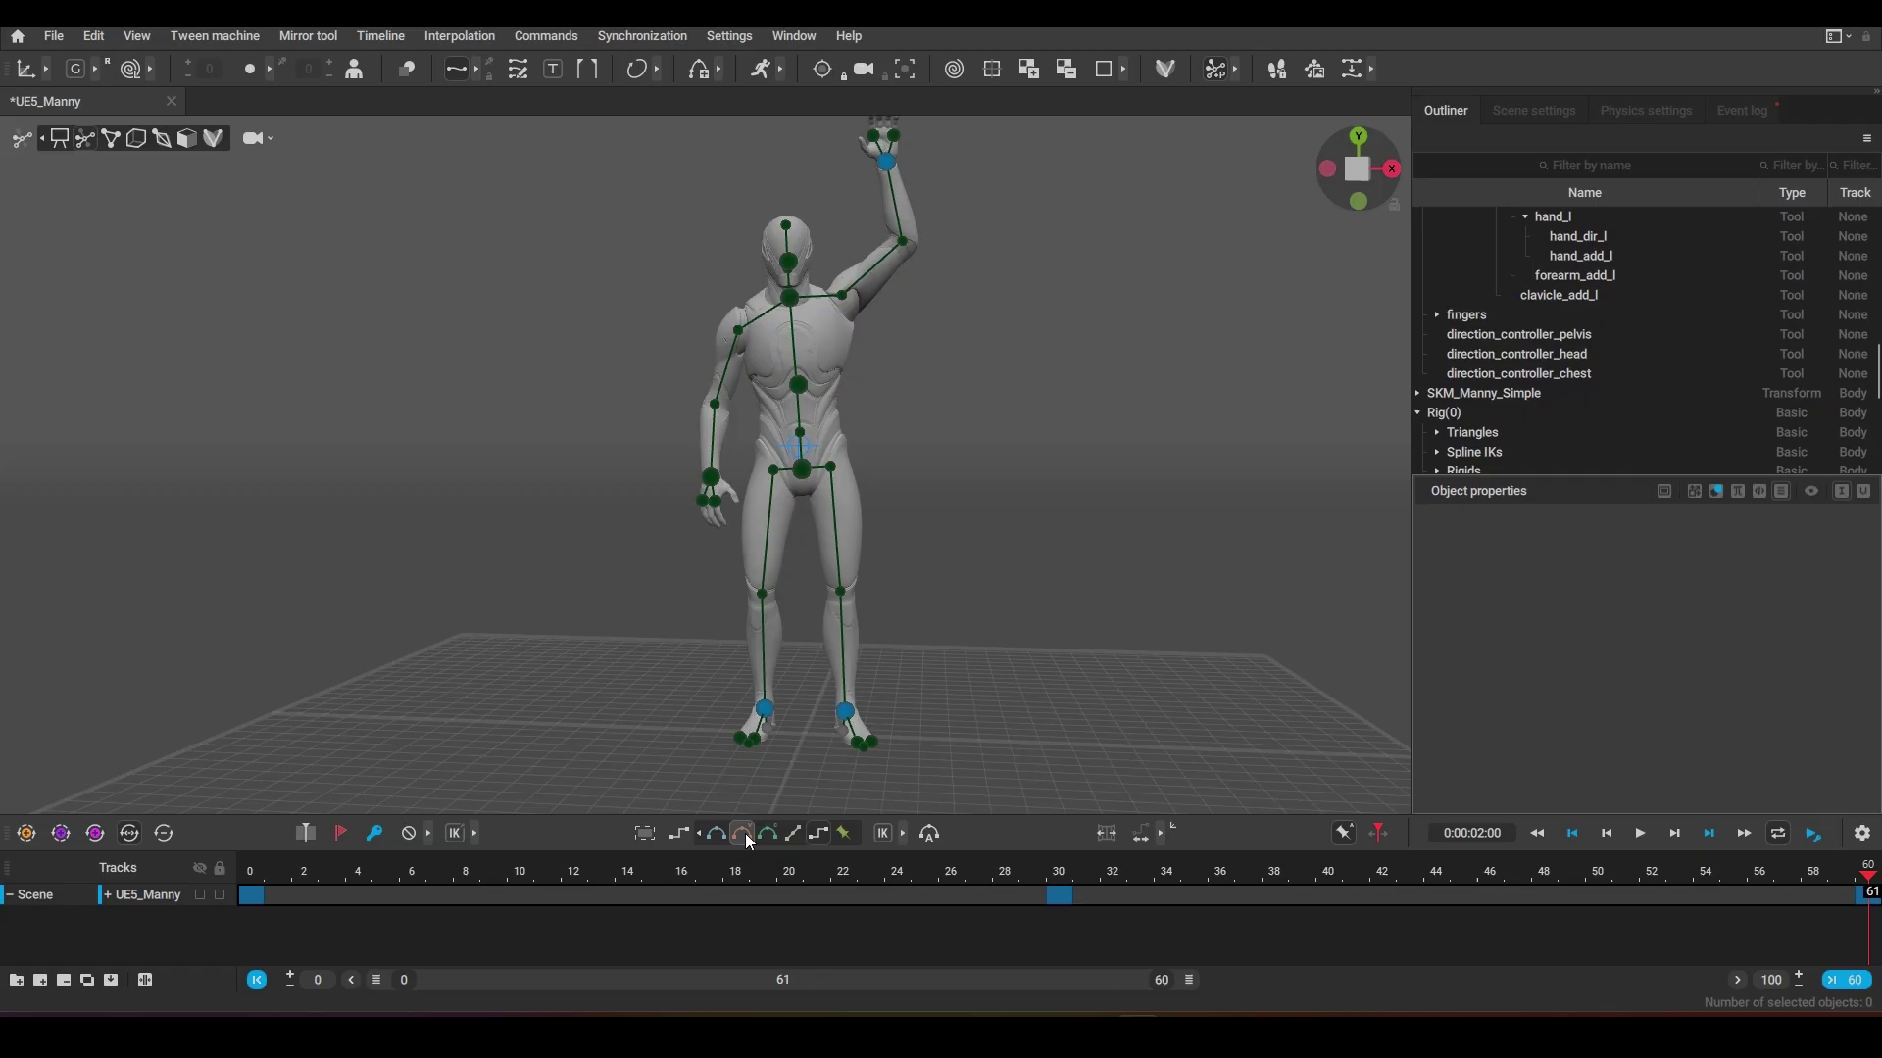
click(774, 840)
Step: Play the arm-raising animation from frame 0 with its Step interpolation, stop it and return to frame 0
drag(327, 876, 217, 890)
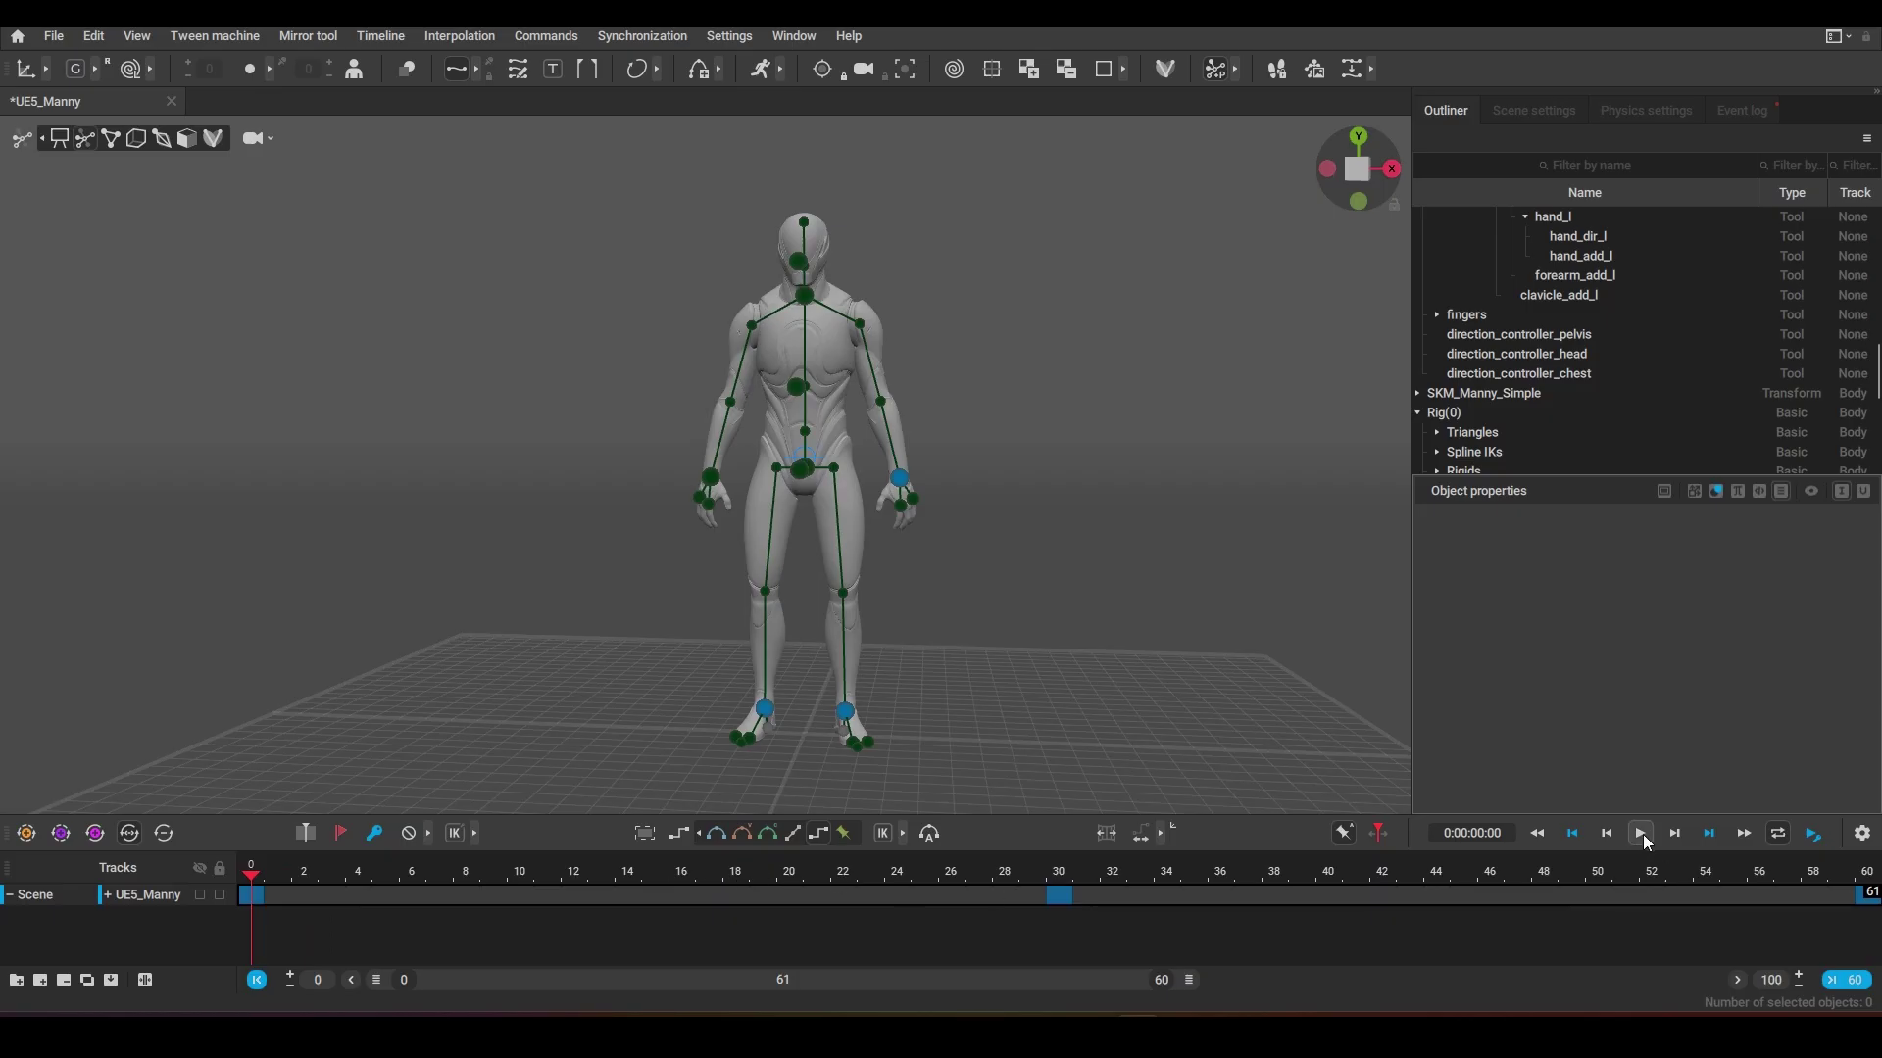
click(1639, 833)
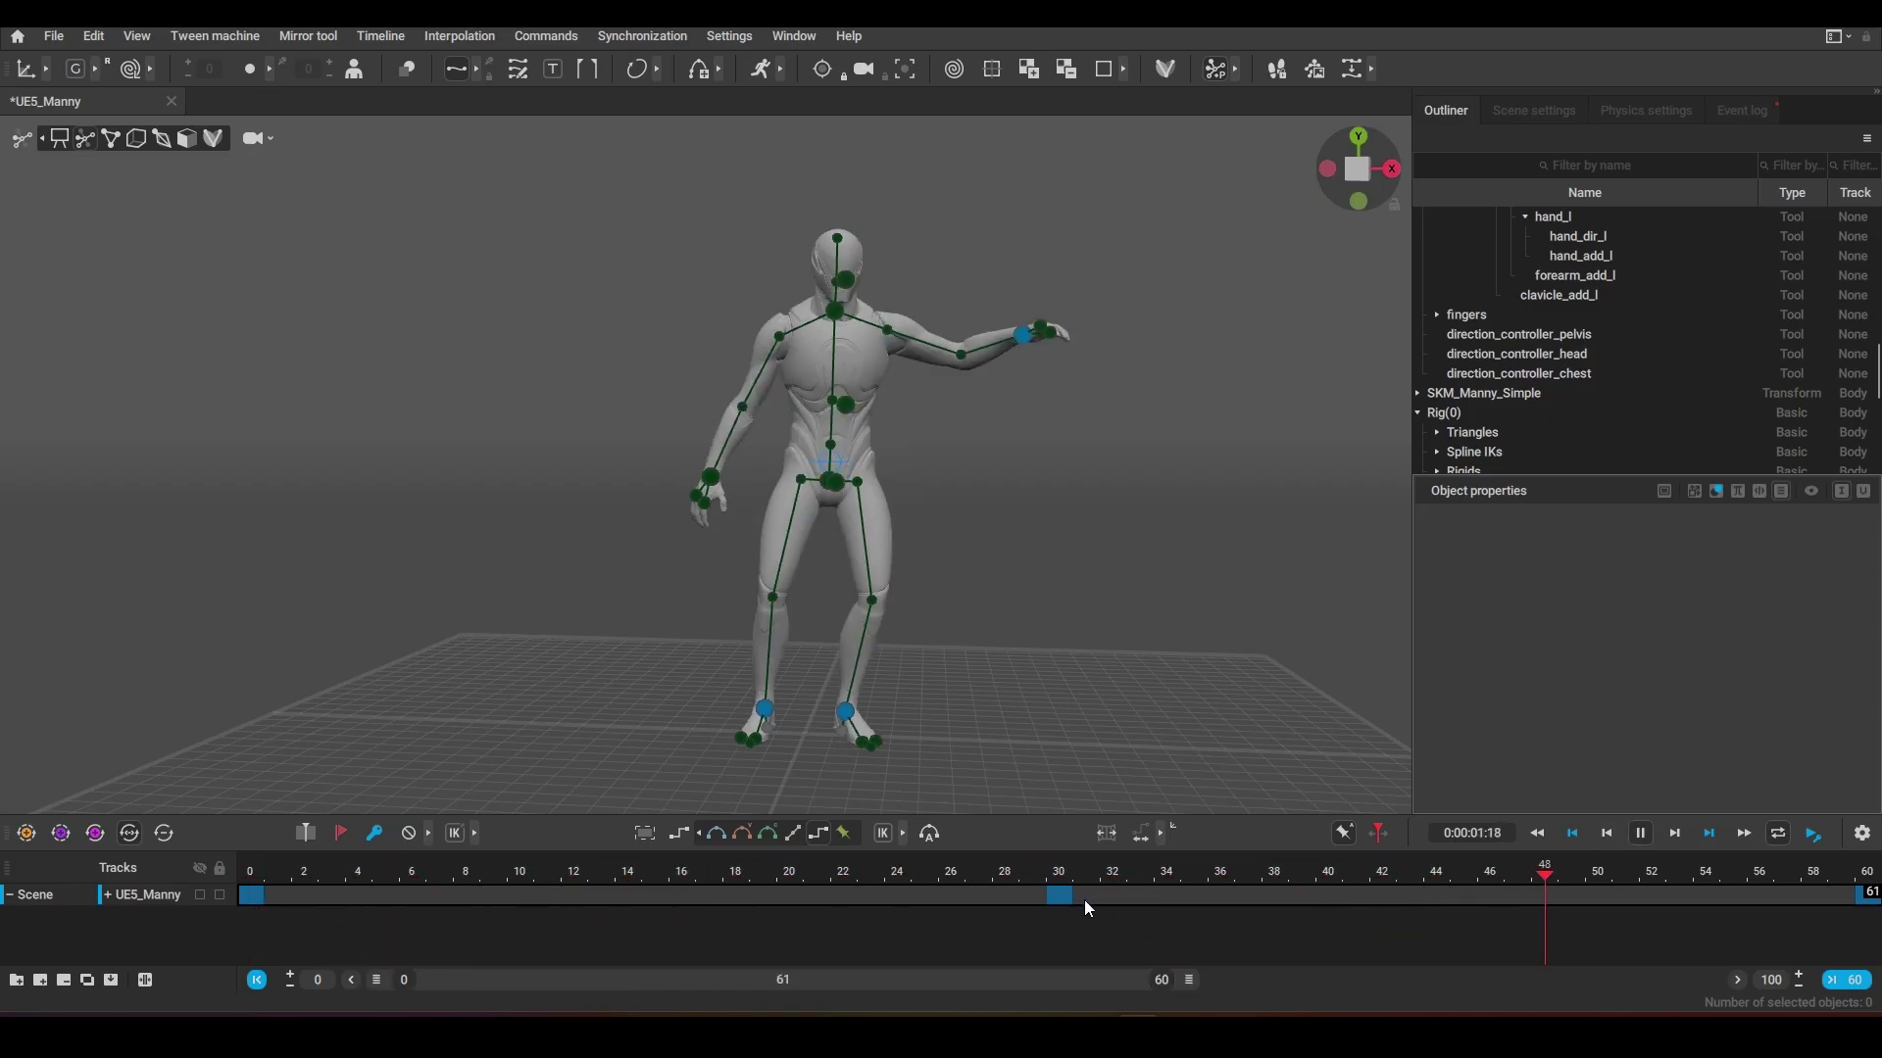
click(1639, 833)
drag(1139, 872, 227, 901)
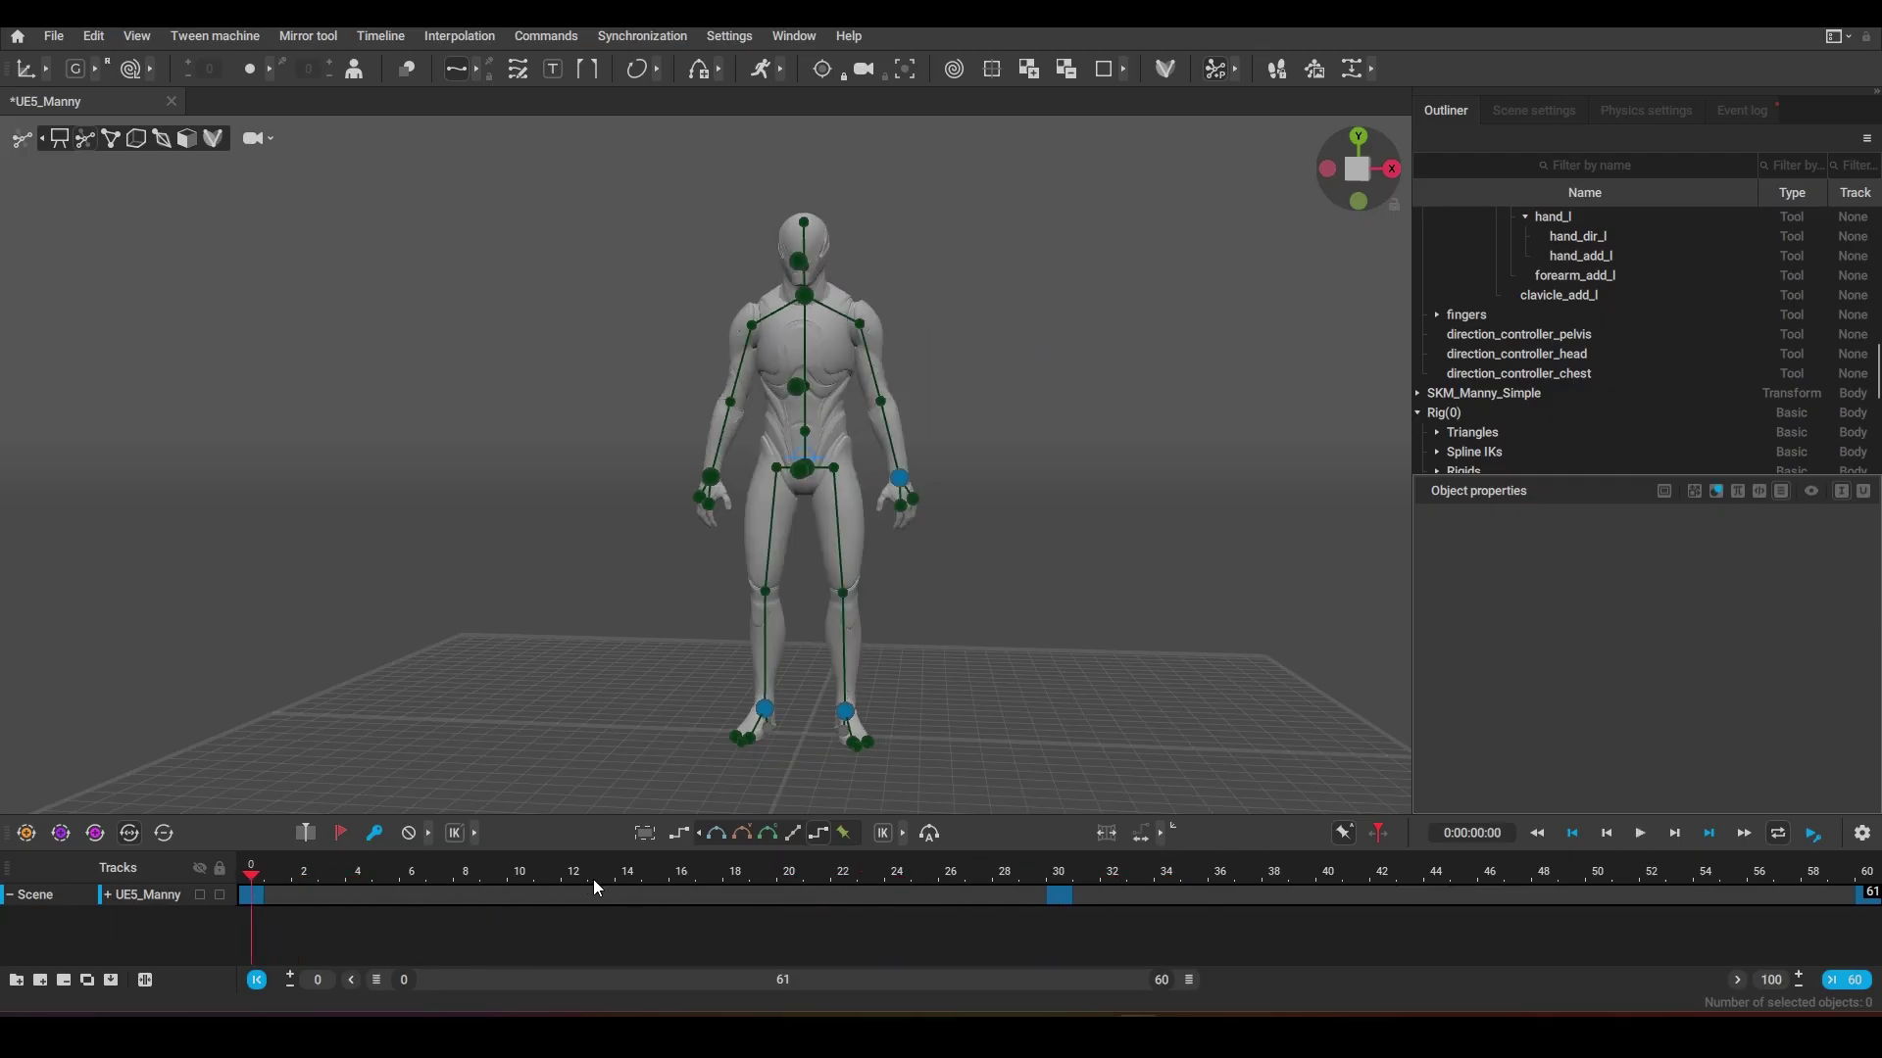
Step: Try Bezier, Bezier viscous and Bezier clamped interpolation in turn on the selected frames and play the motion
click(720, 838)
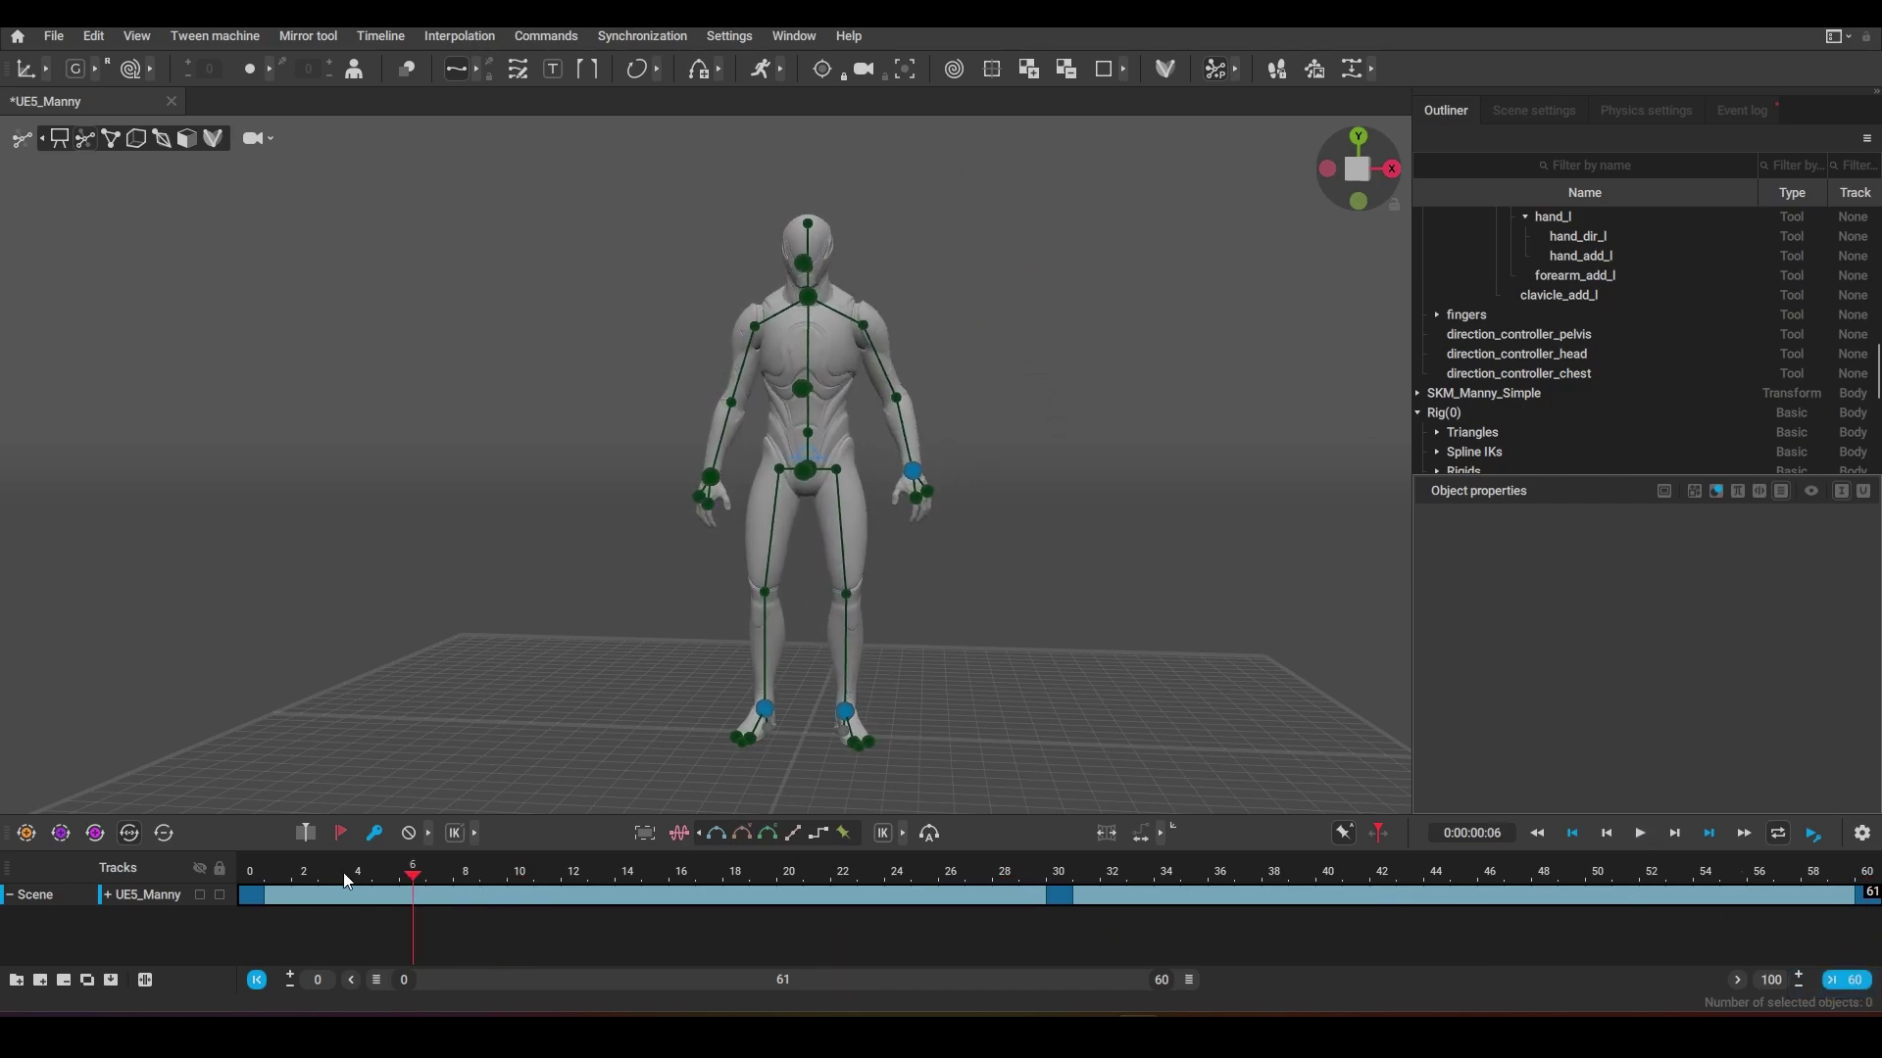
click(740, 840)
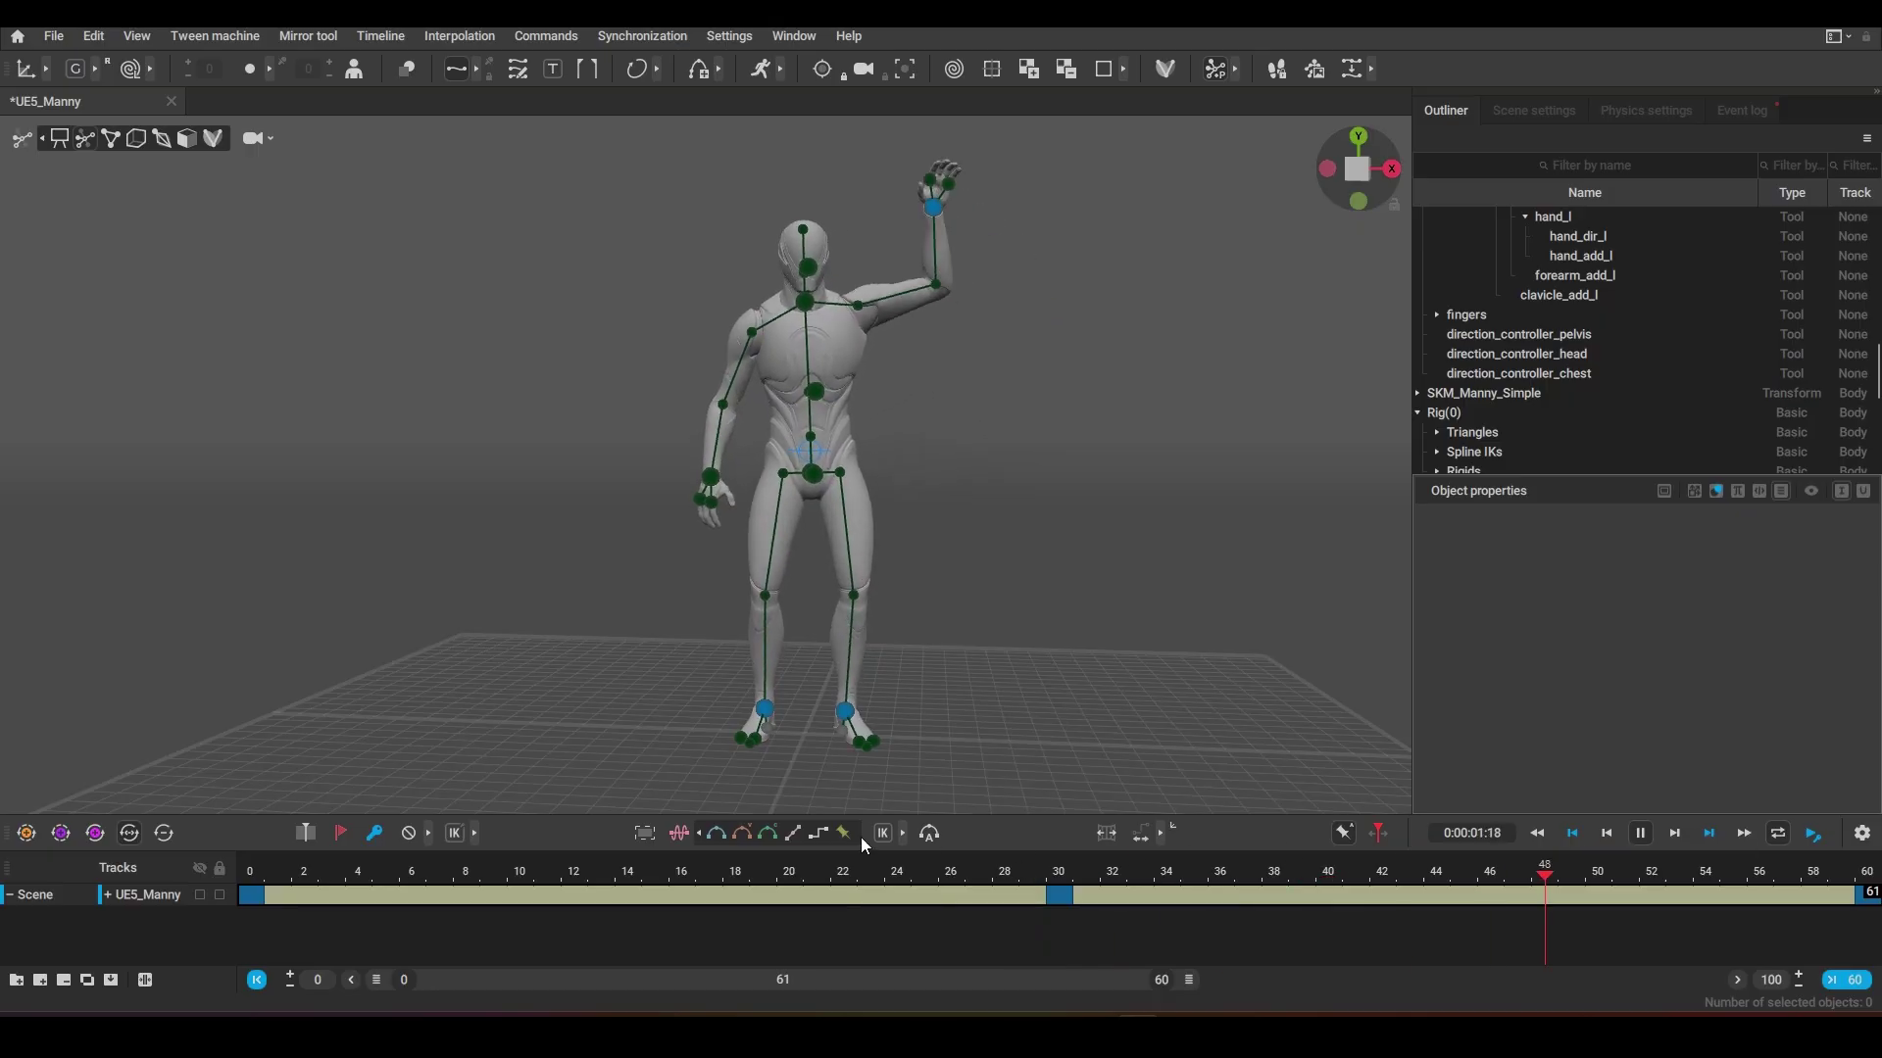
click(770, 835)
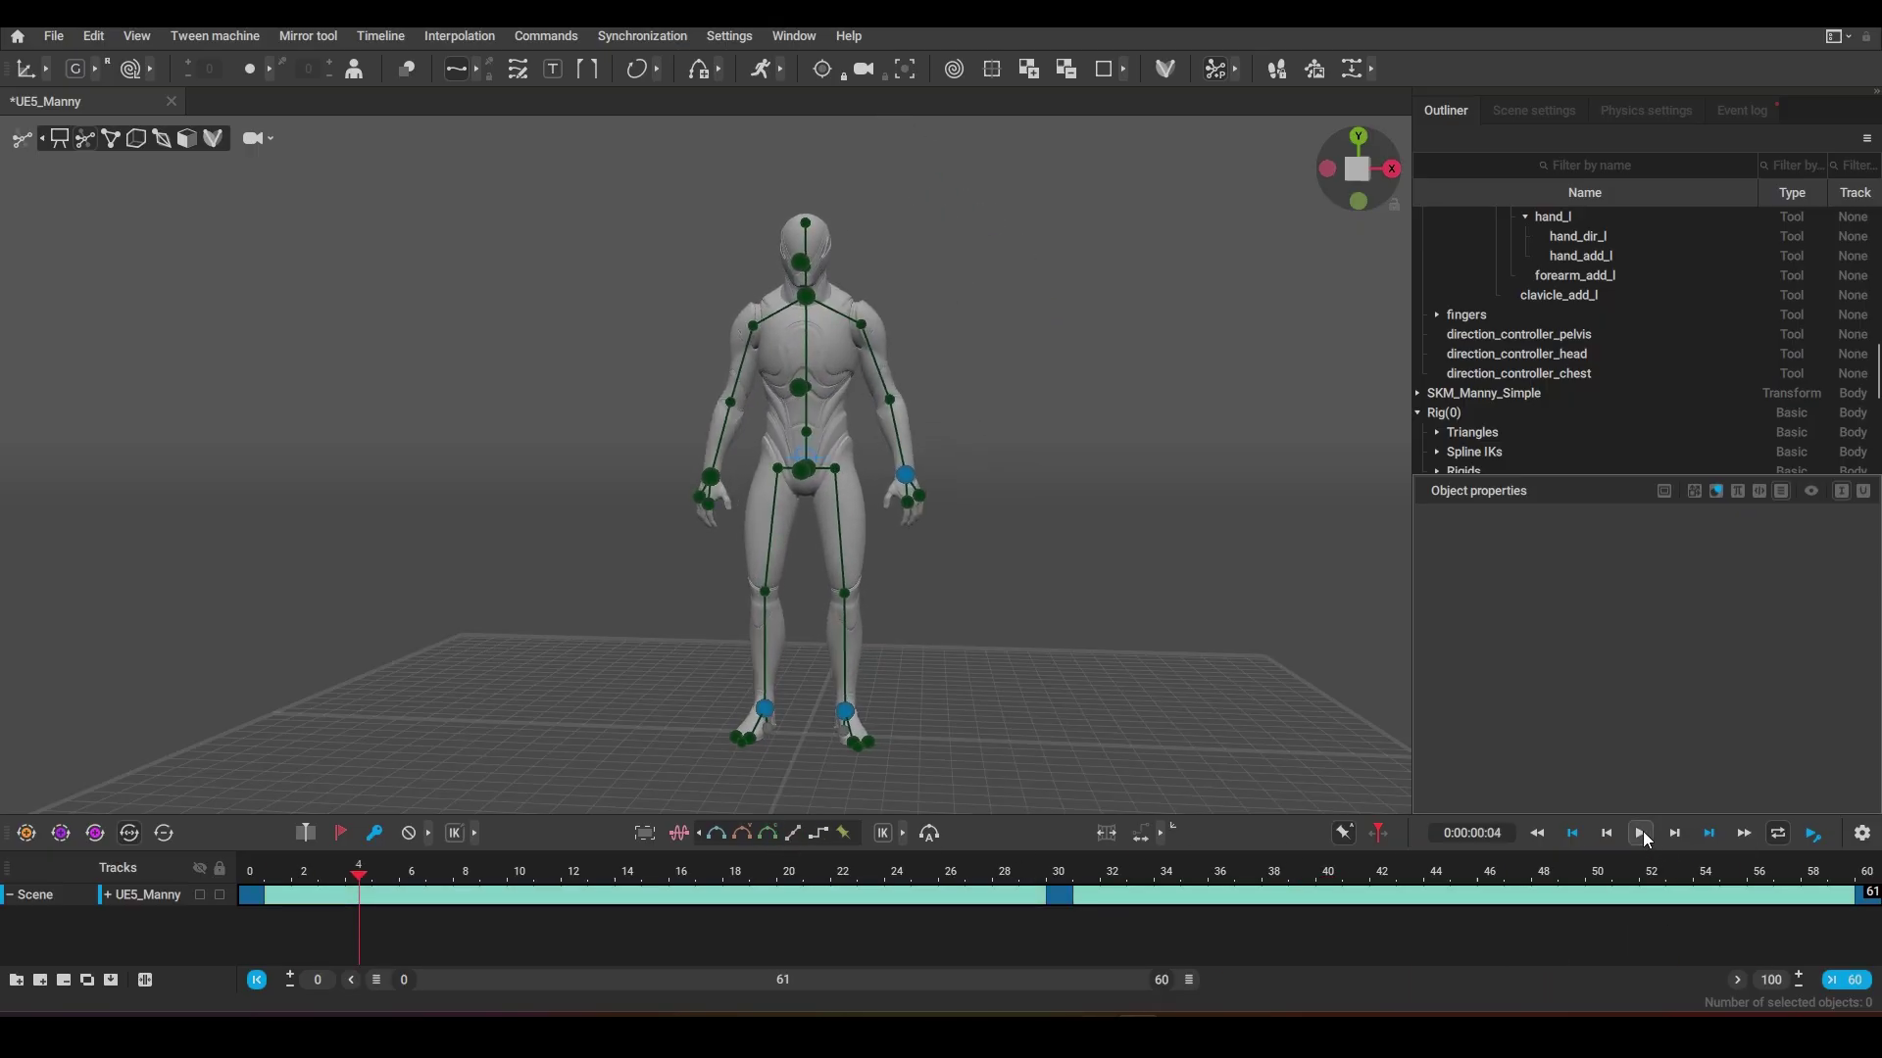
click(1643, 834)
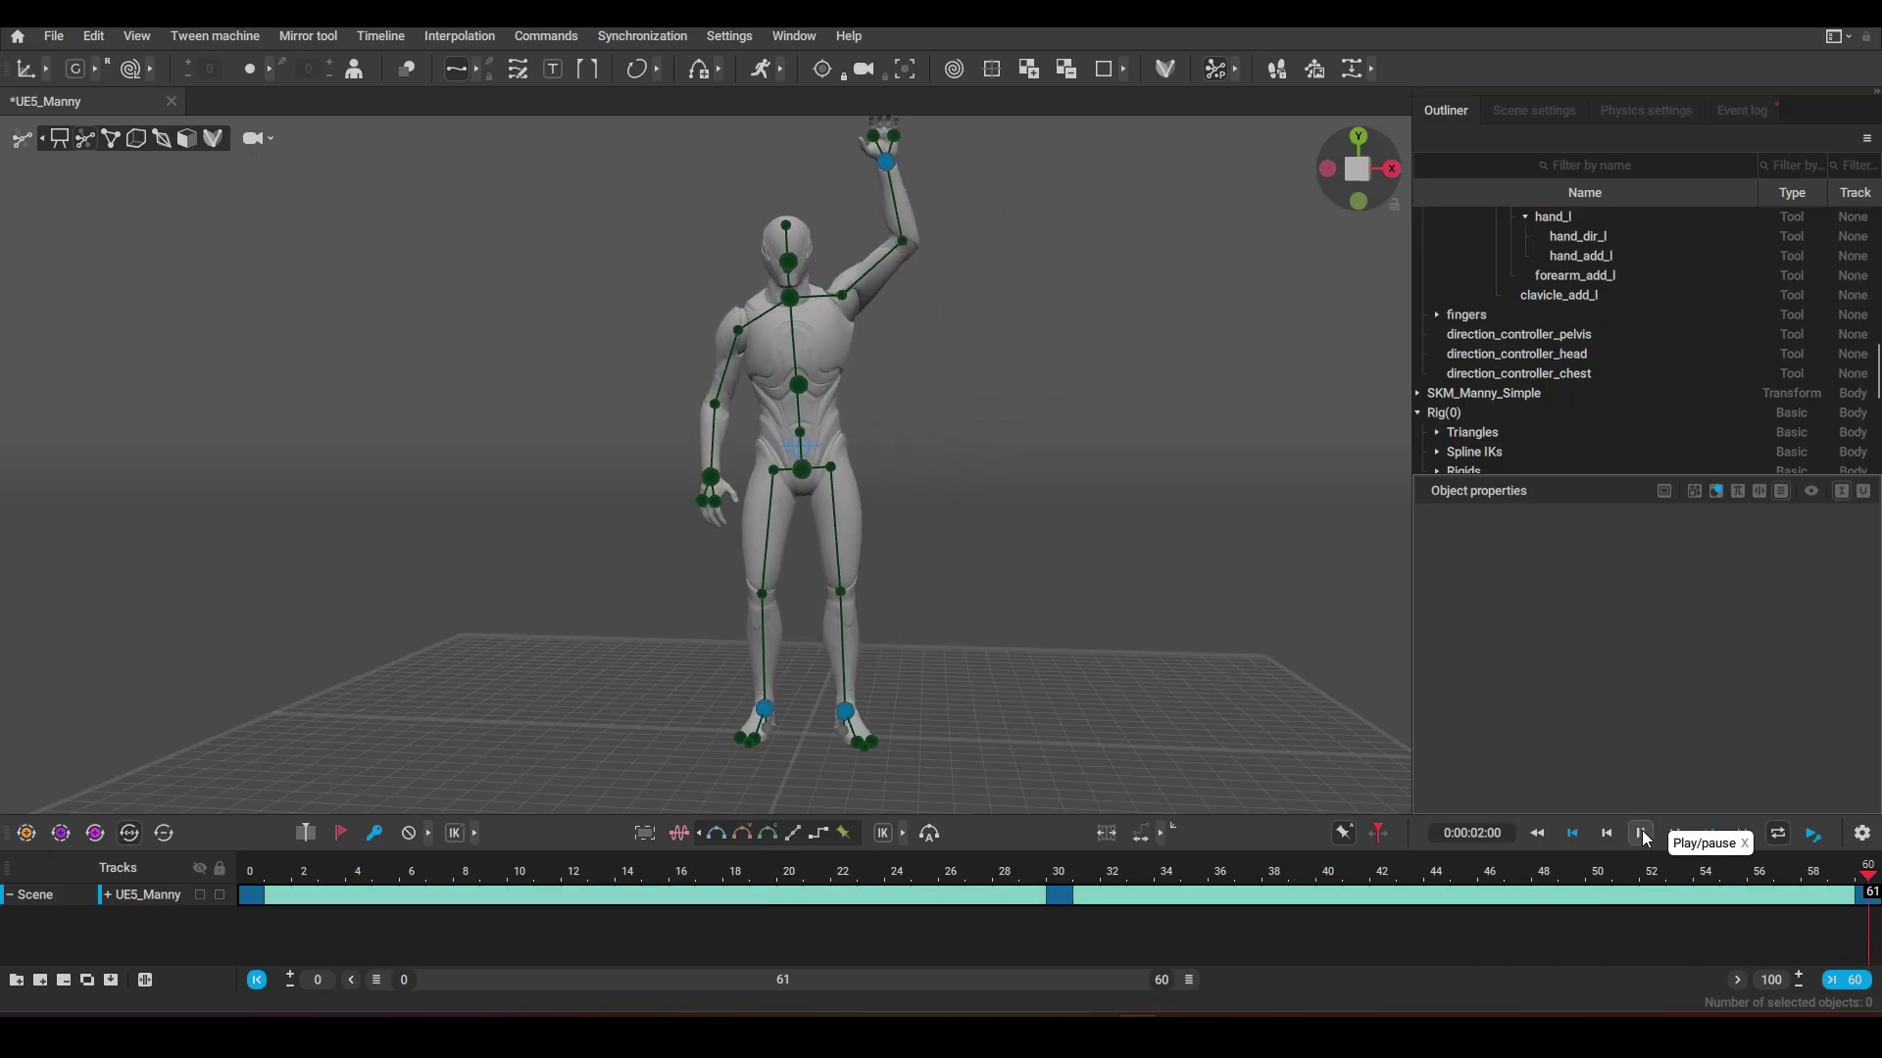
Step: Try Linear interpolation on the selected frames, play the motion and return to frame 0
click(796, 835)
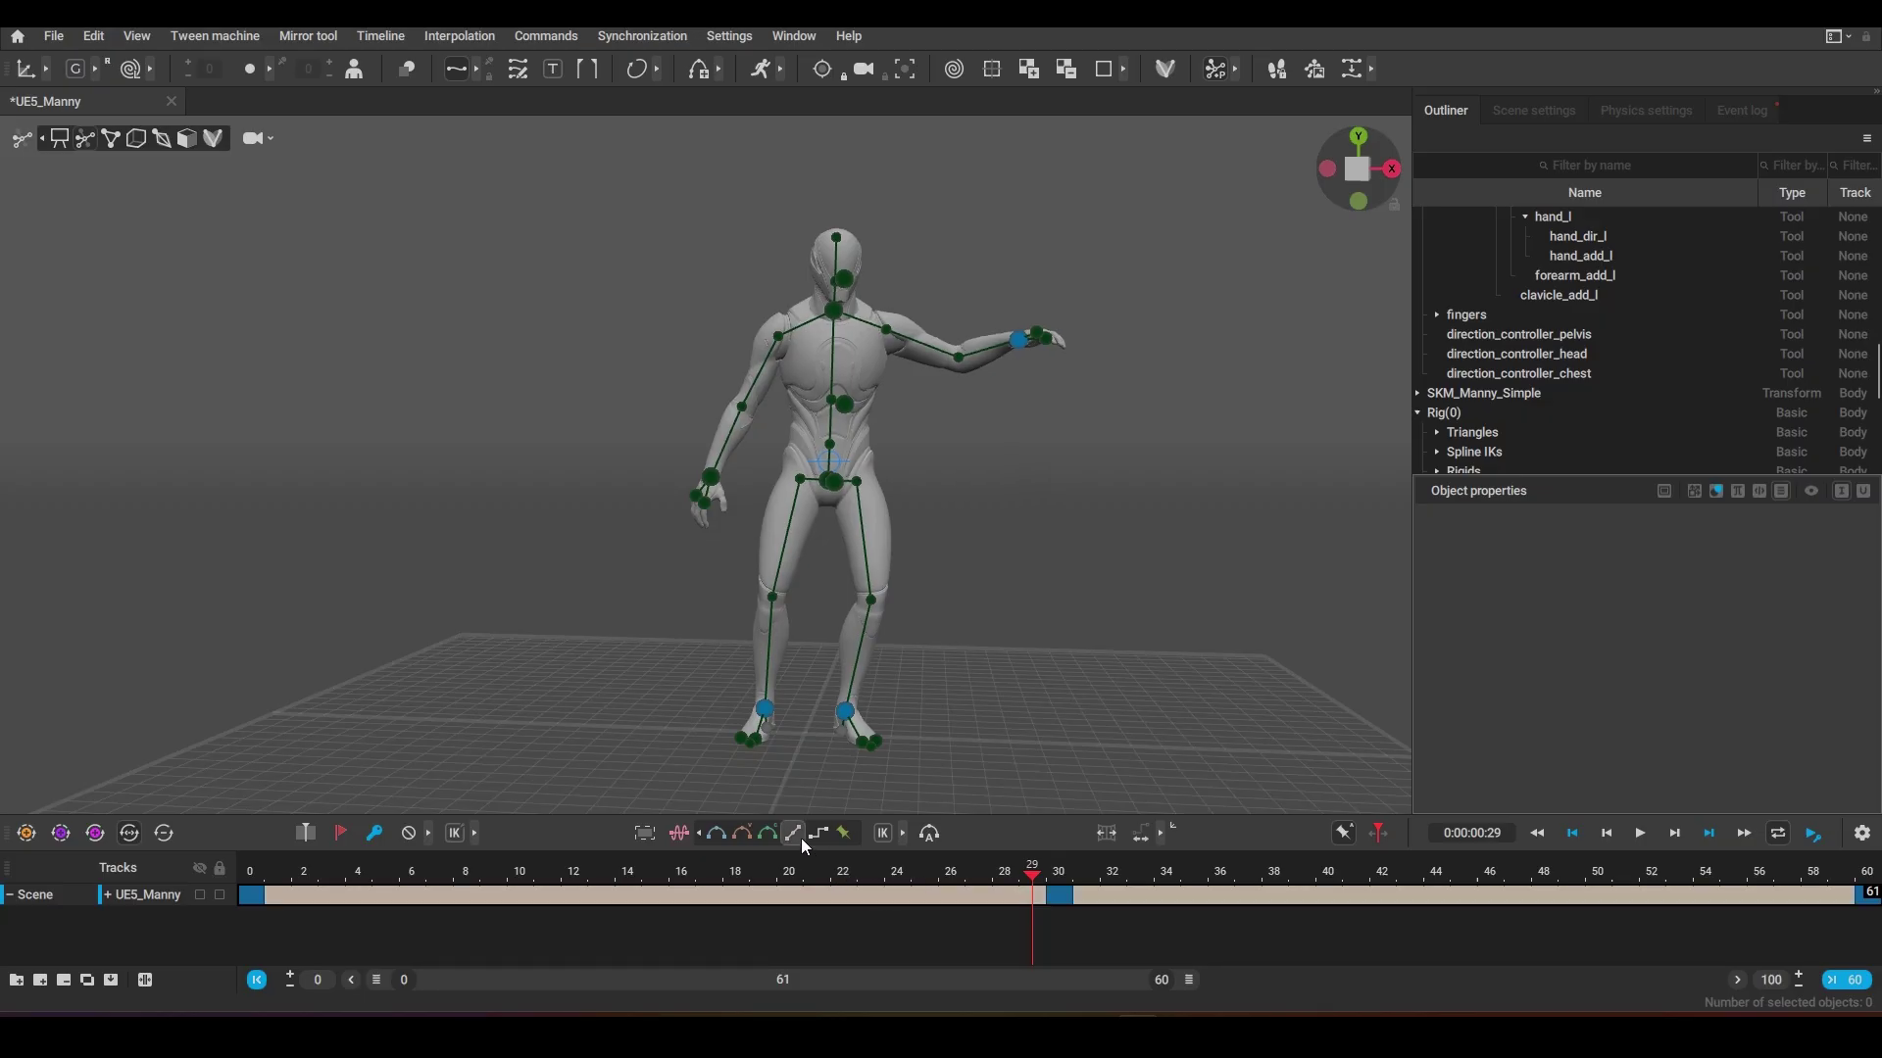
click(1638, 838)
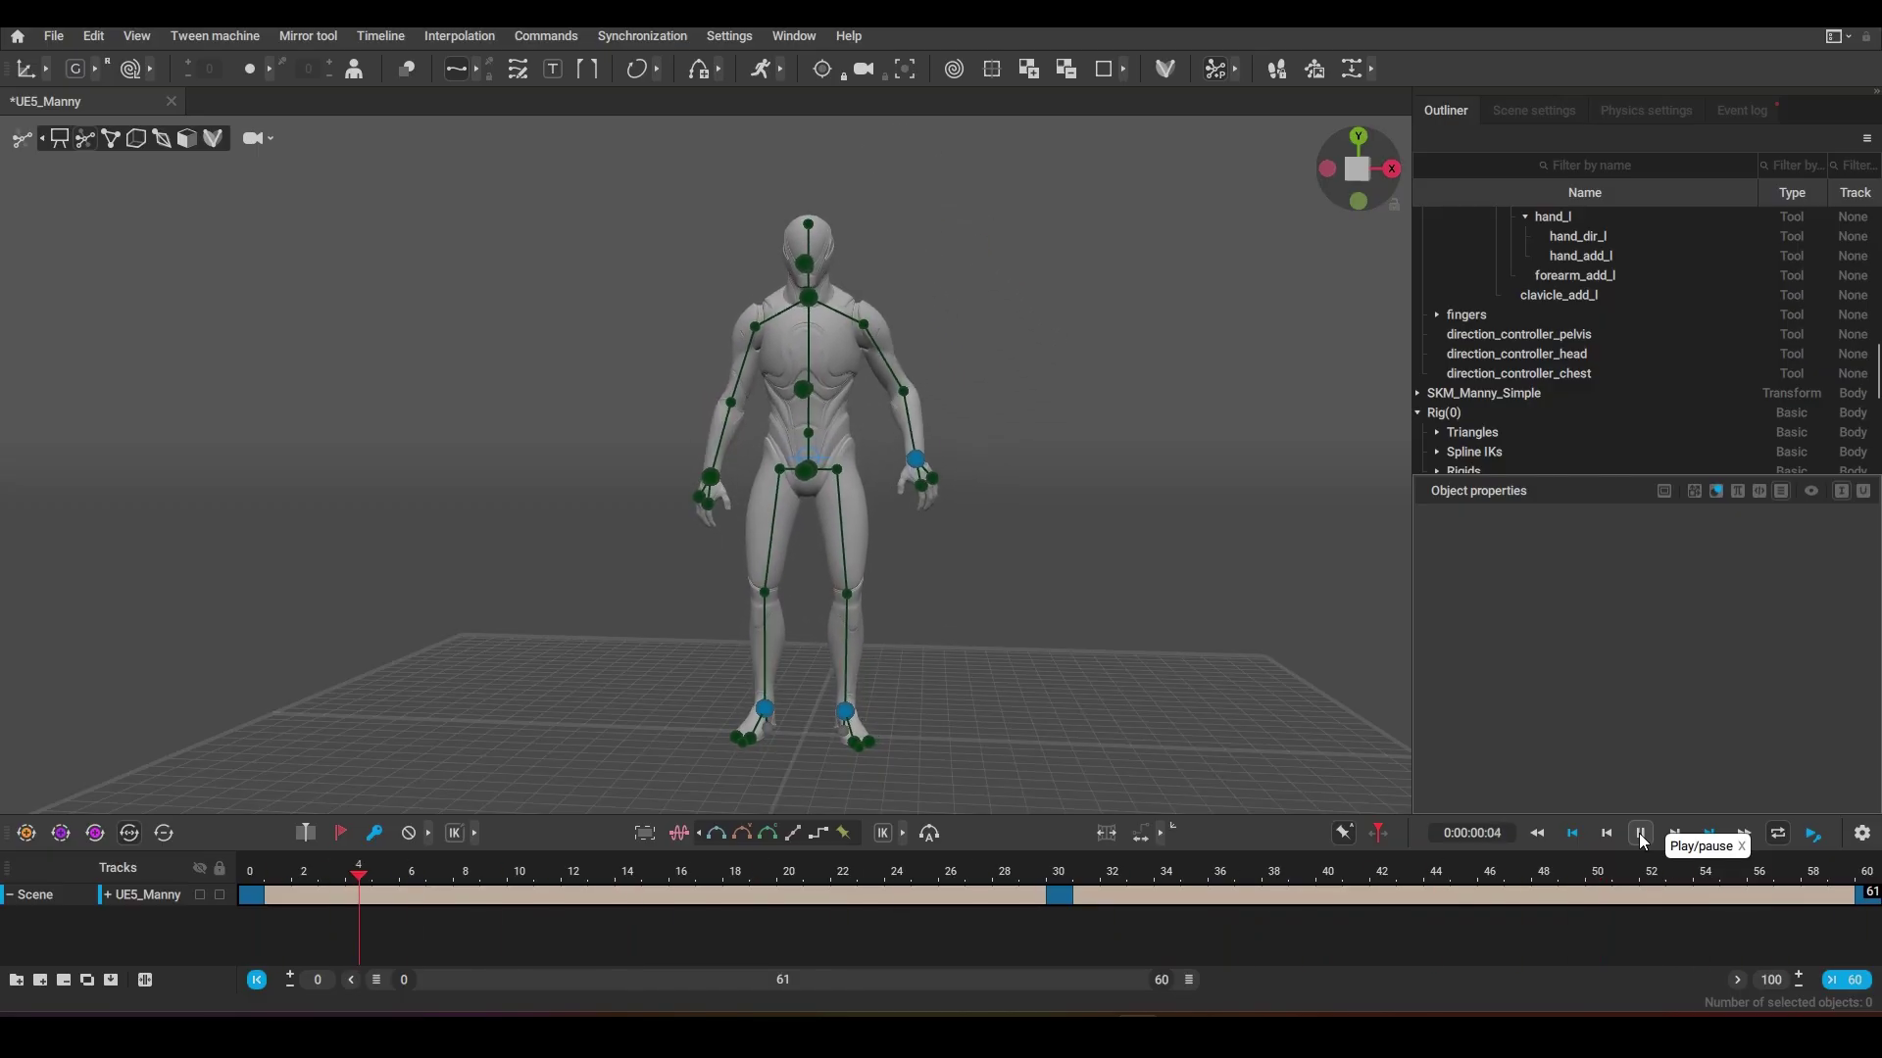
click(1641, 835)
drag(745, 878, 249, 874)
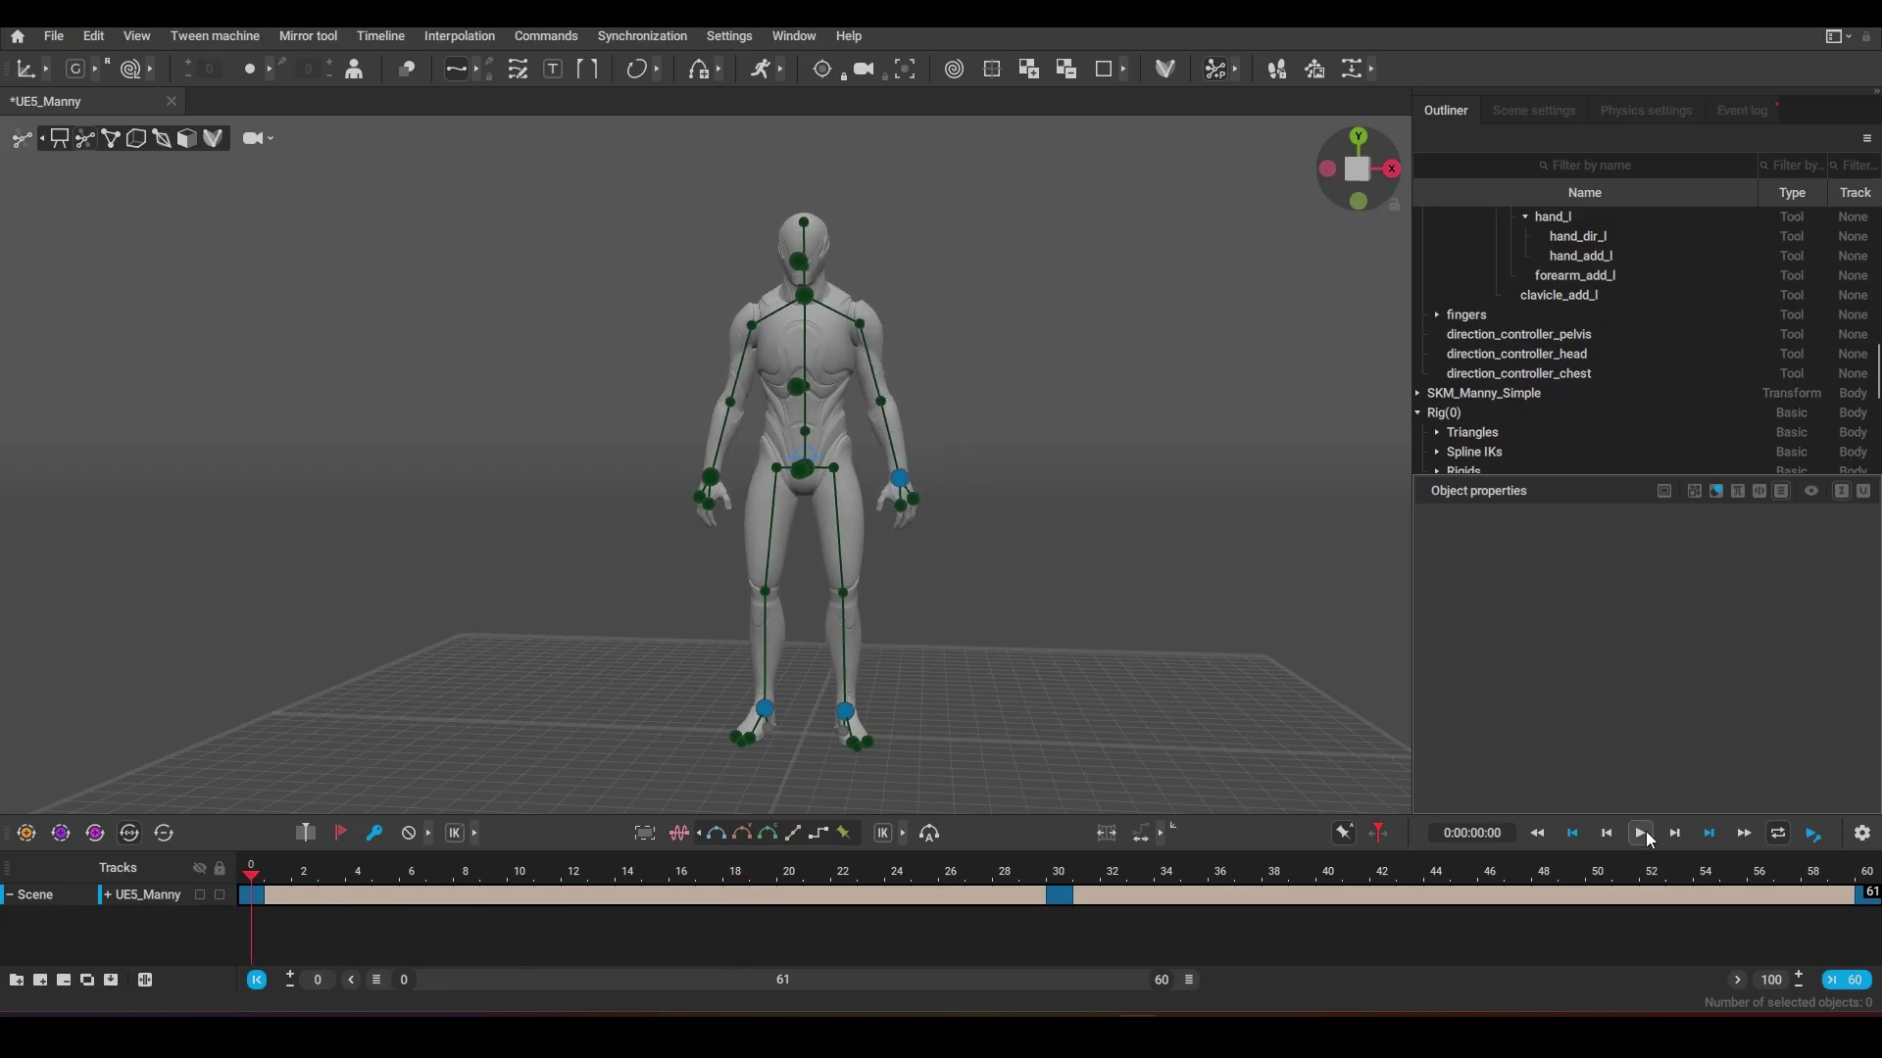
Step: Apply Bezier interpolation to the selected frames and play the arm-raising animation with it
click(1641, 835)
key(space)
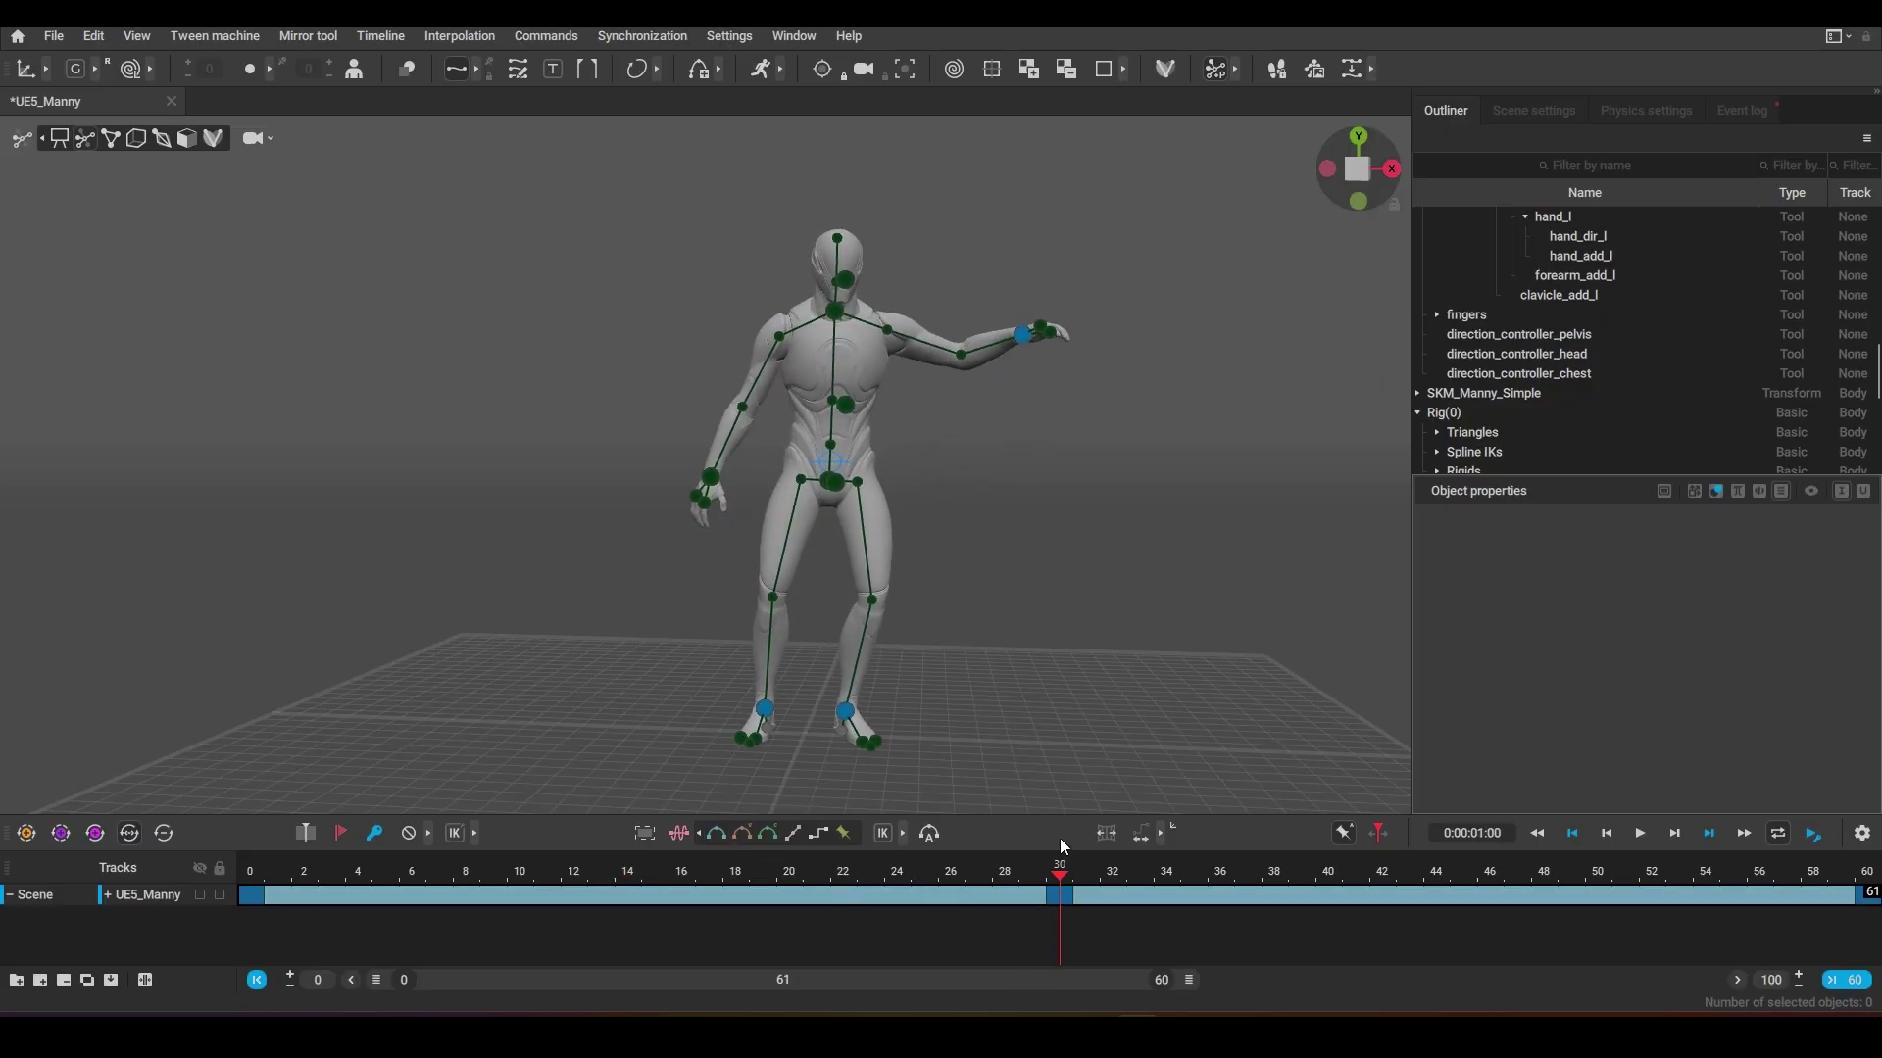
click(1639, 834)
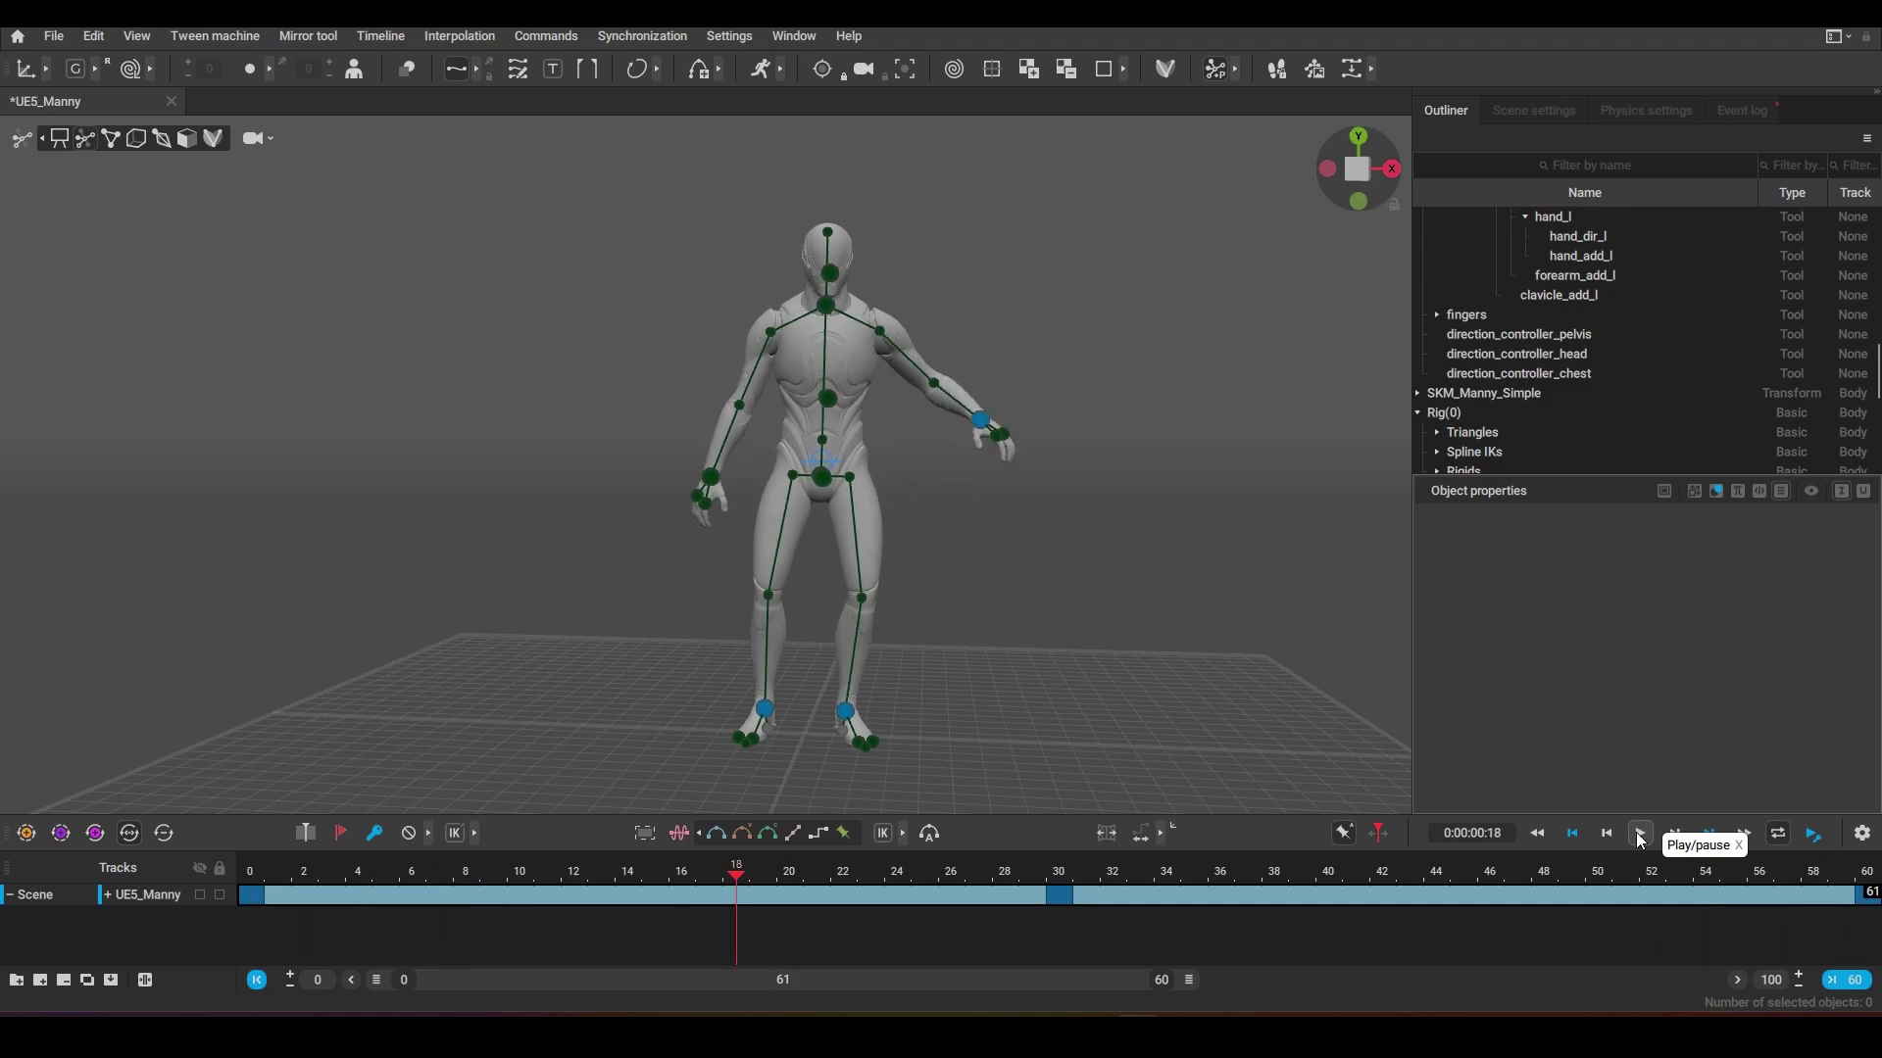
Step: Switch to the browser's Interpolation types lesson and examine how Step, Bezier and Linear interpolation move an object between keys
mouse_move(1093, 1037)
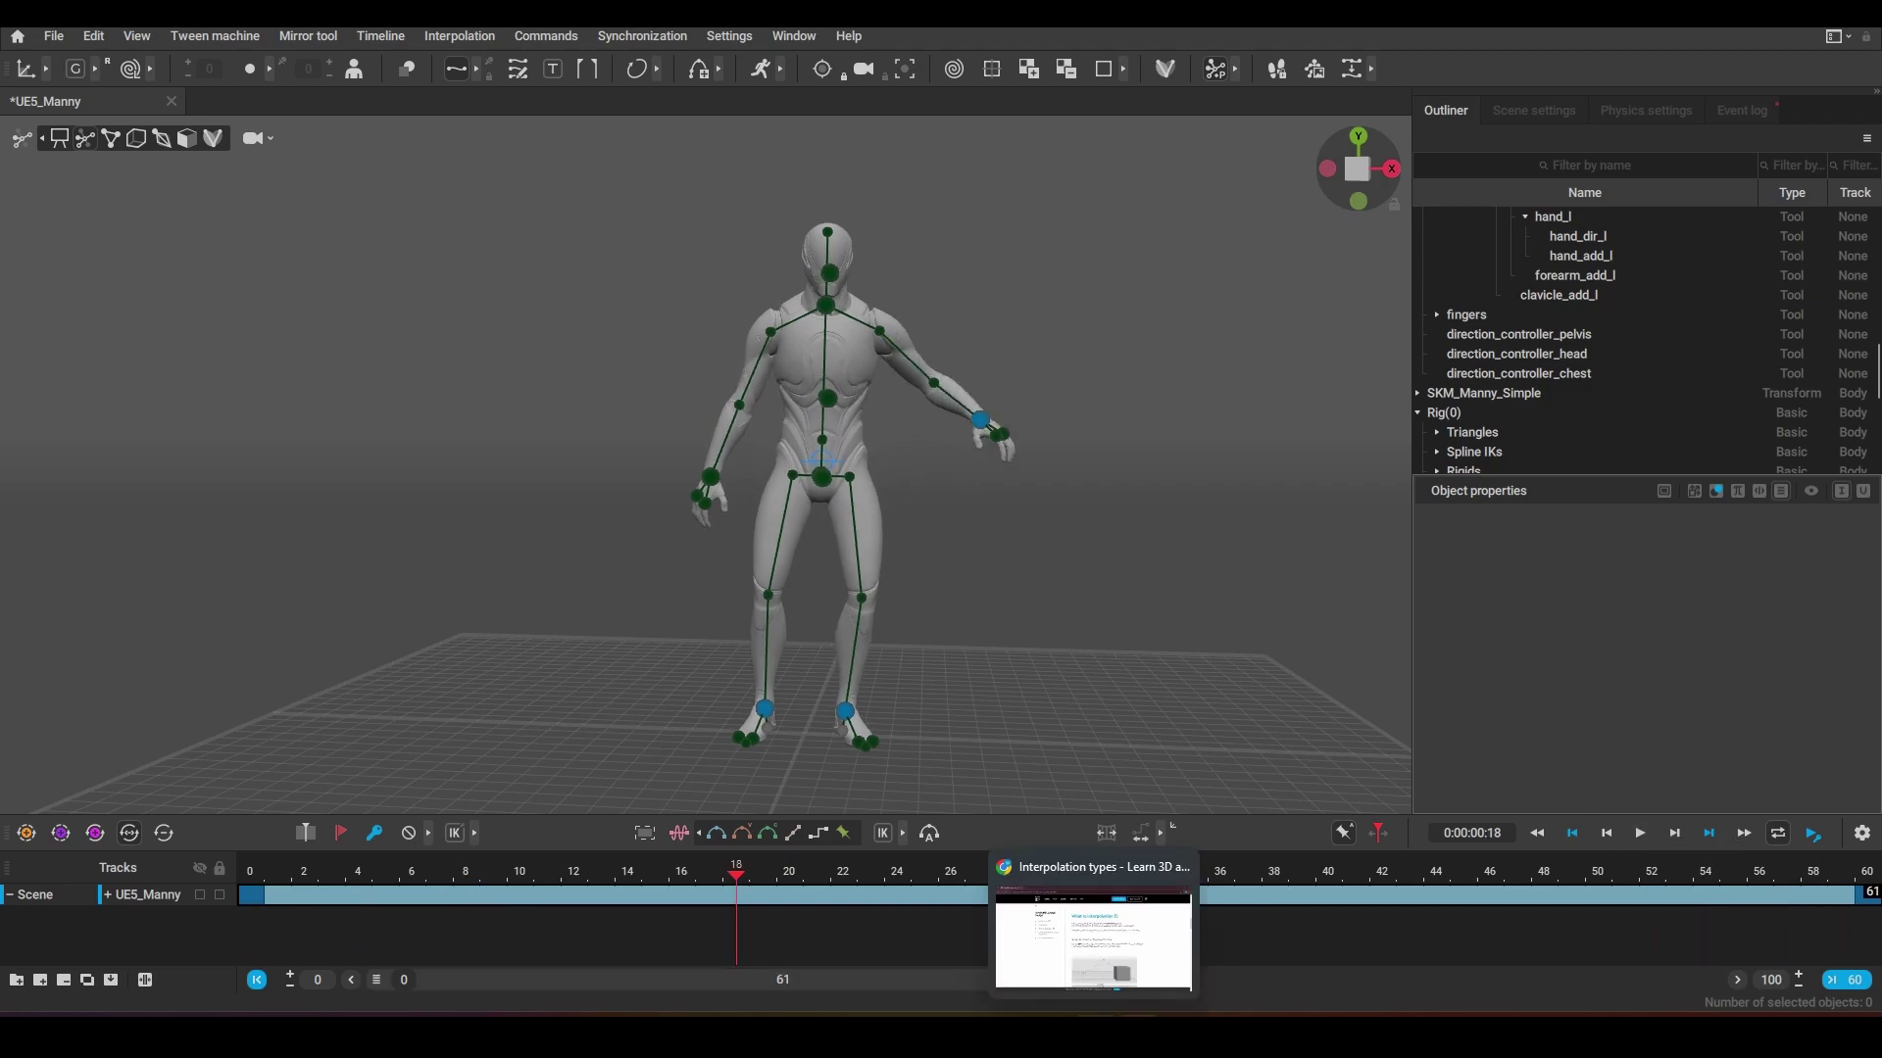
click(1093, 939)
scroll(1538, 599, down, 2)
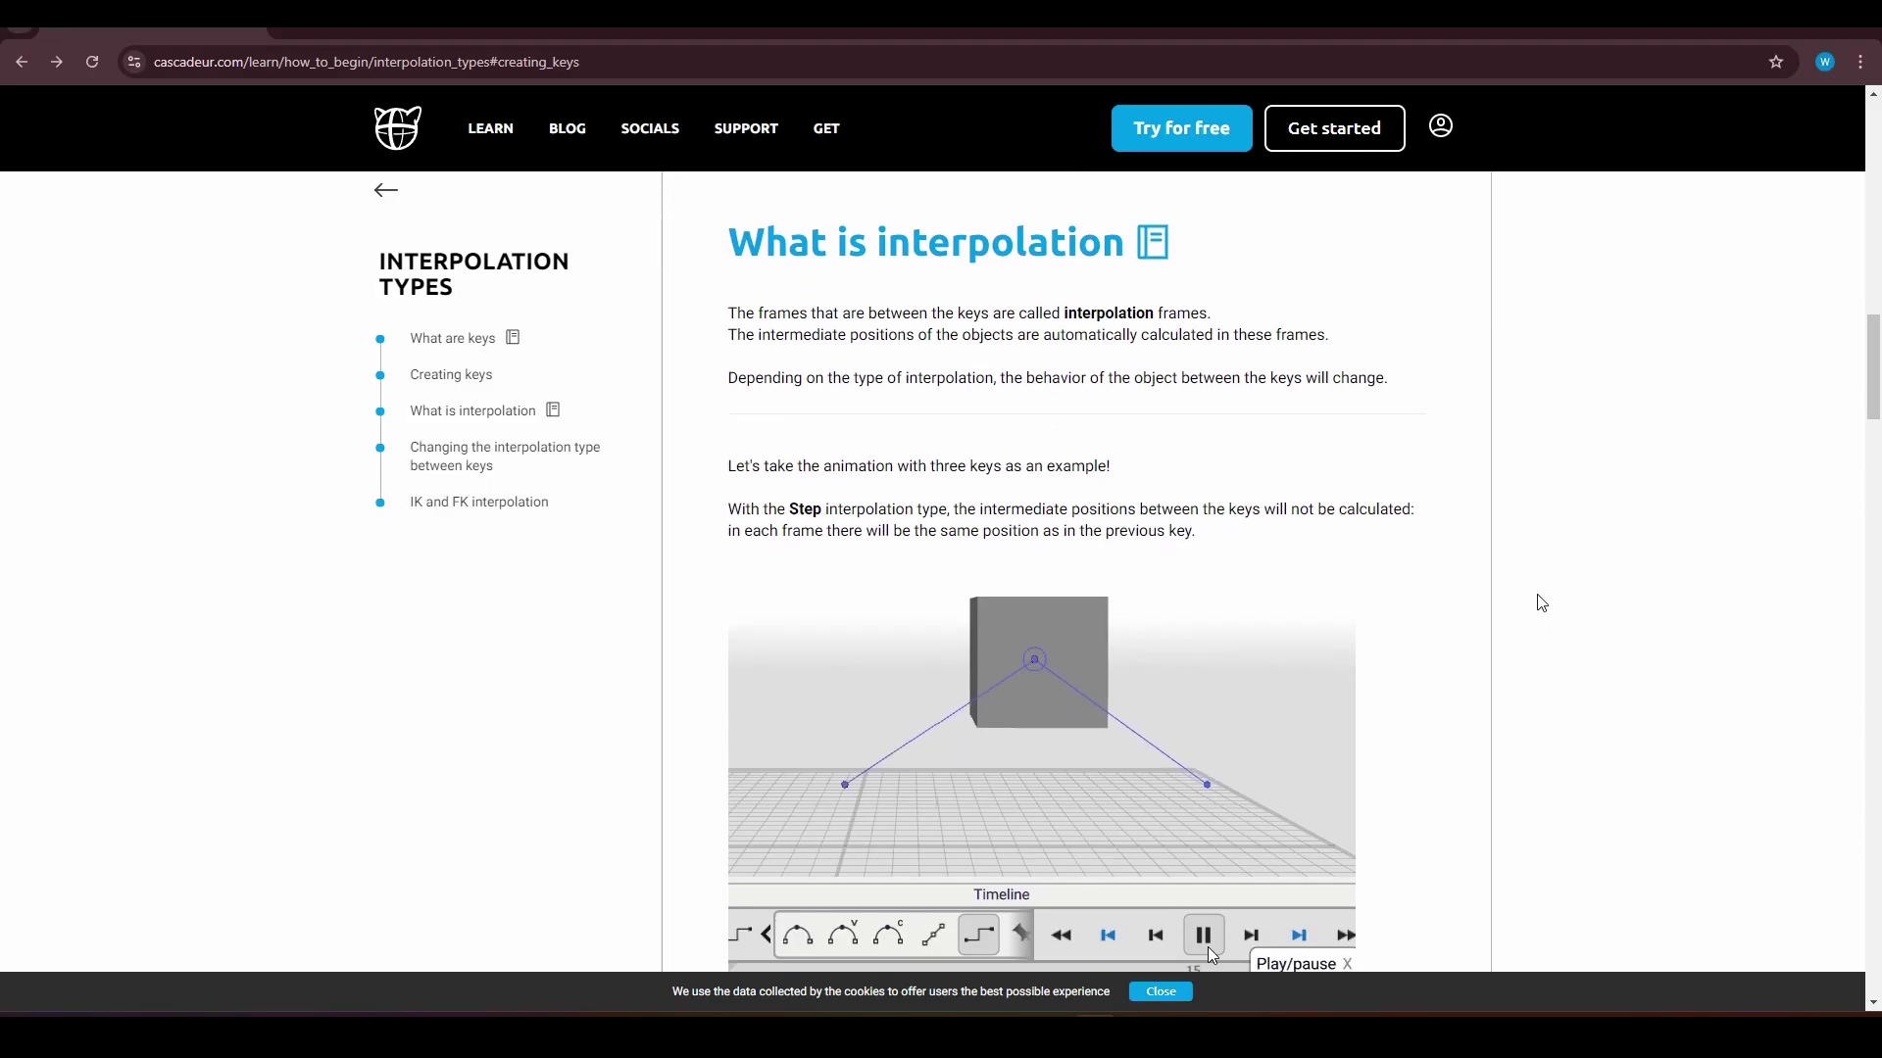
scroll(1382, 431, up, 2)
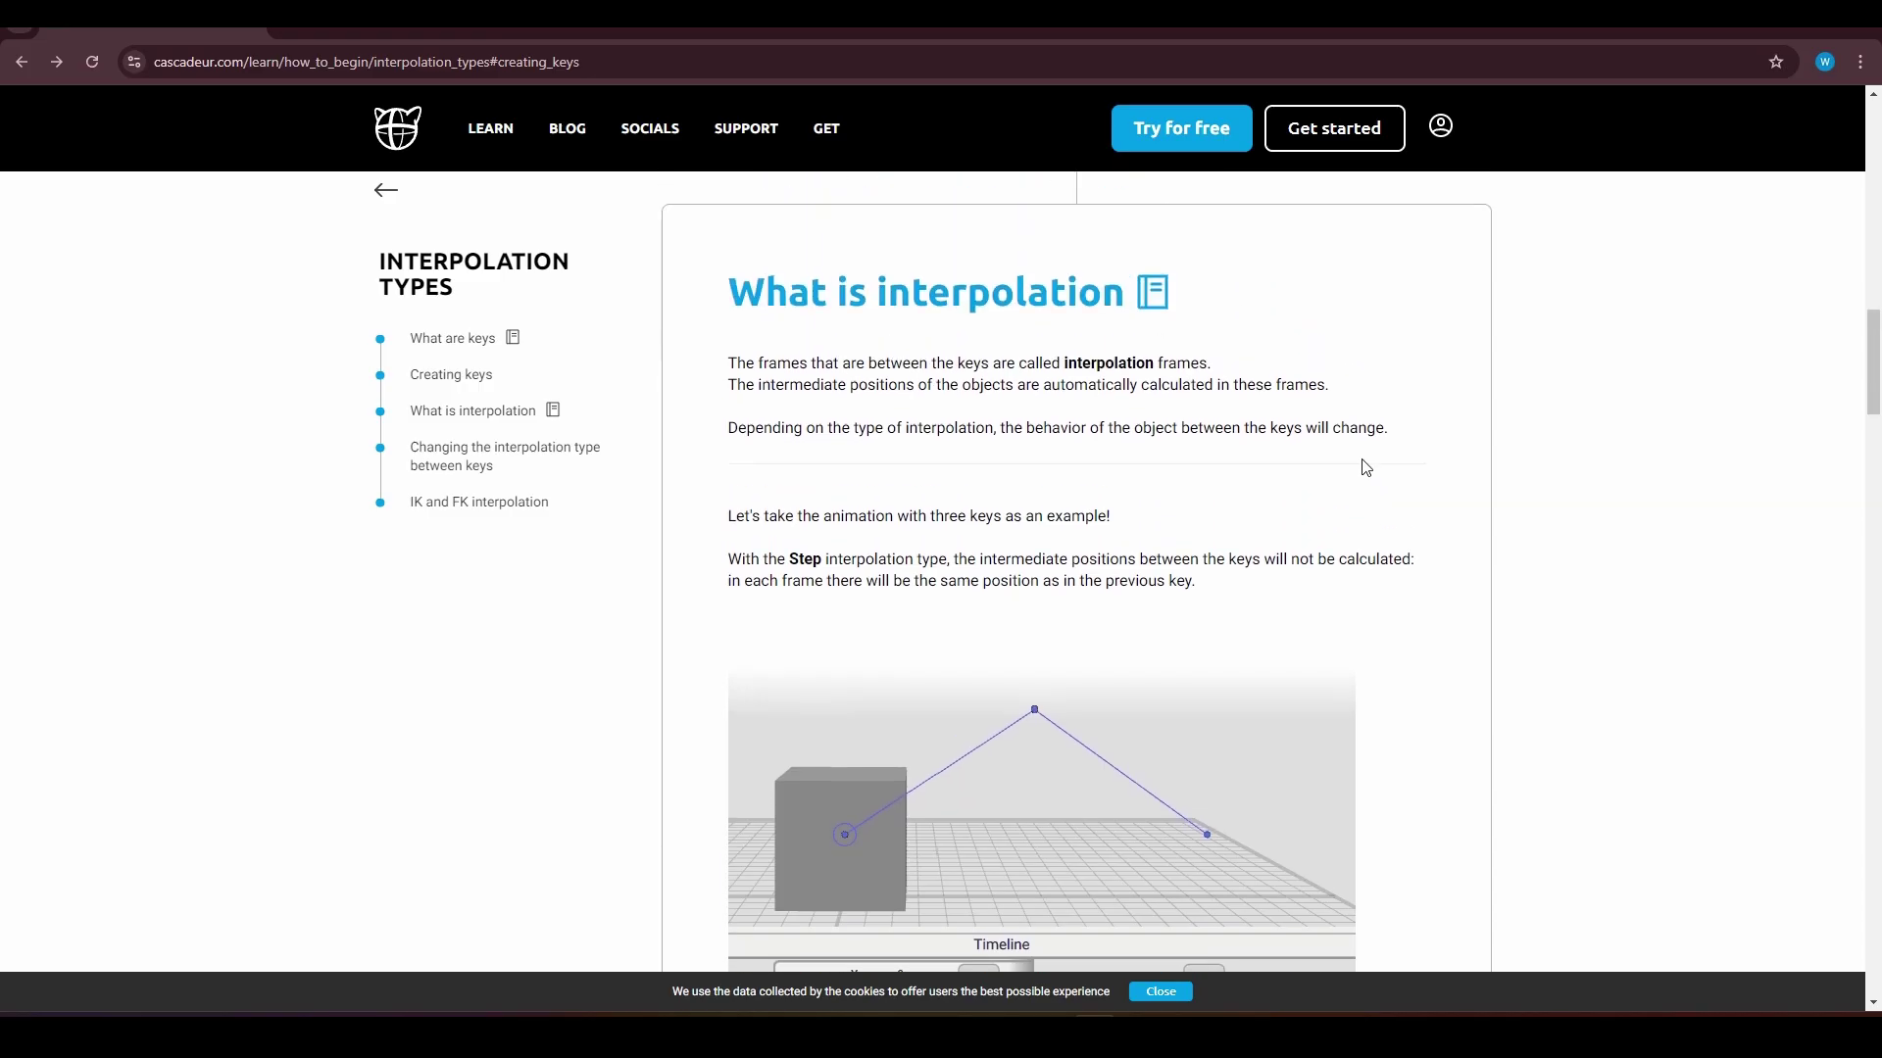
scroll(1363, 474, down, 3)
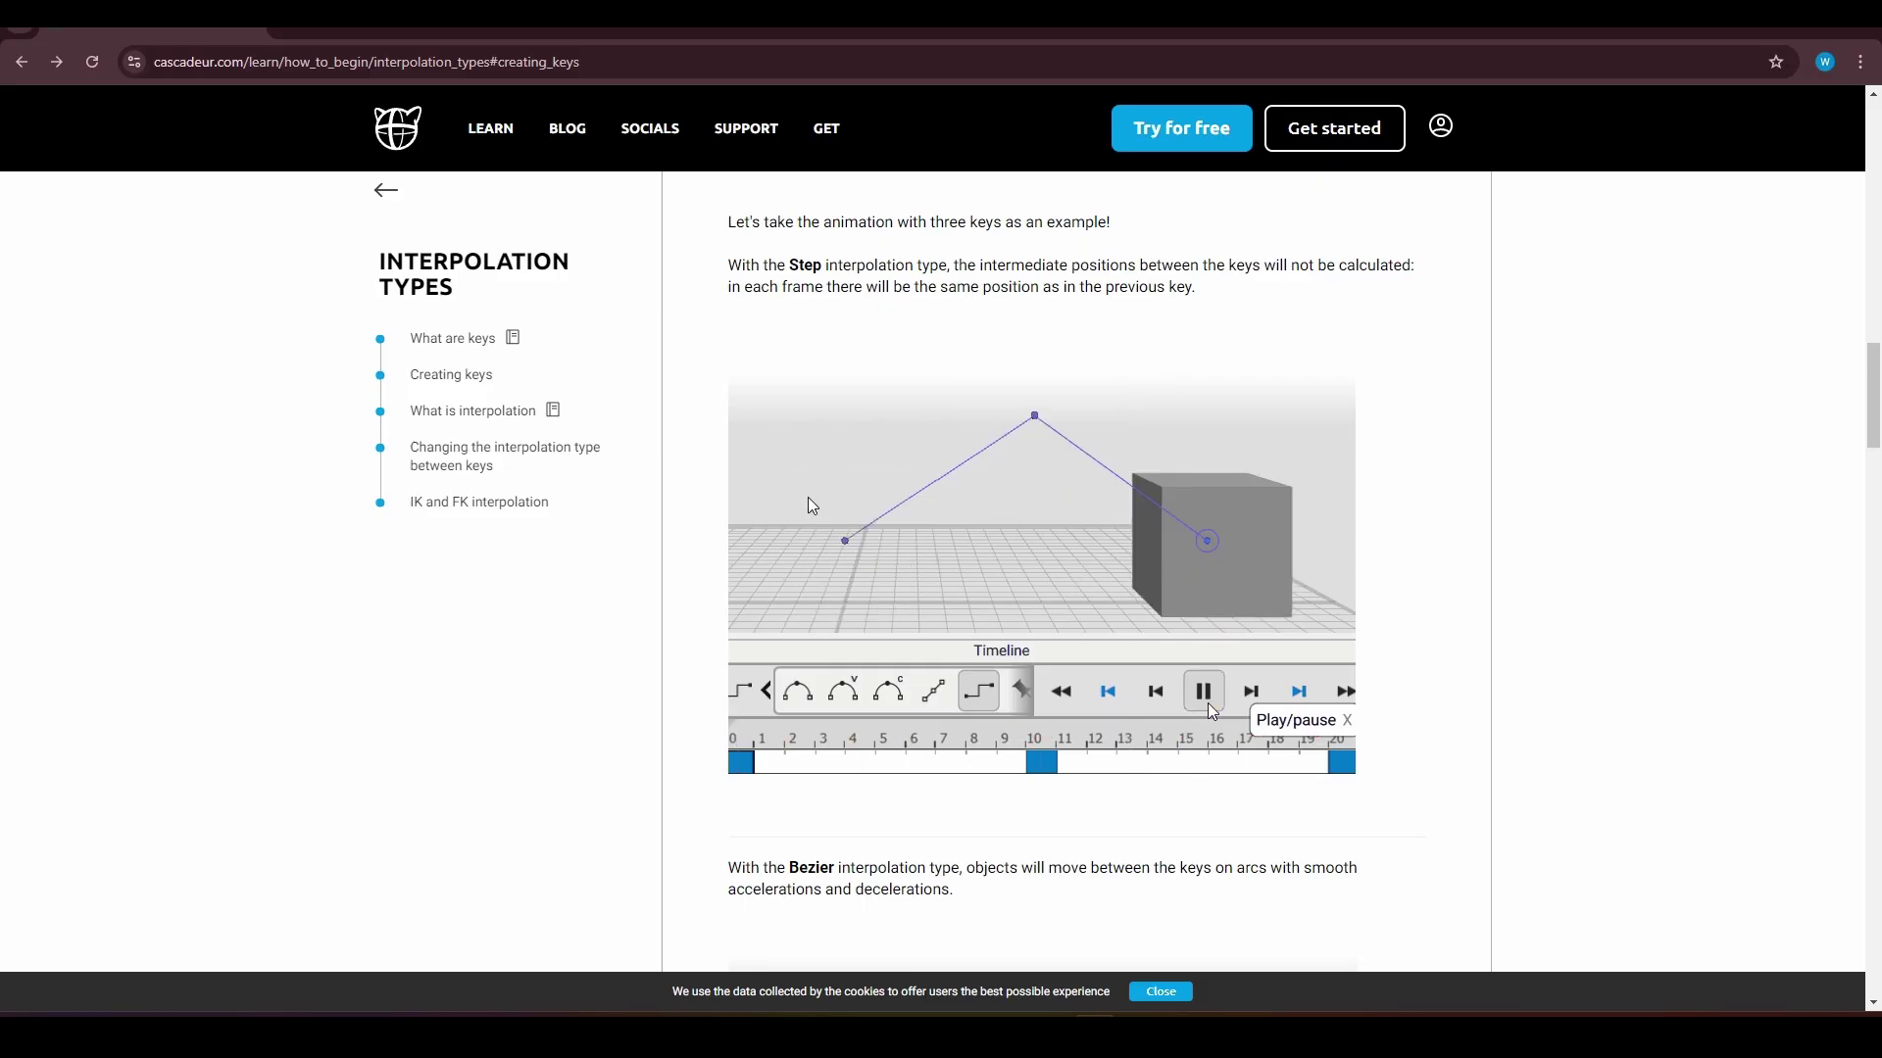
scroll(1594, 612, down, 4)
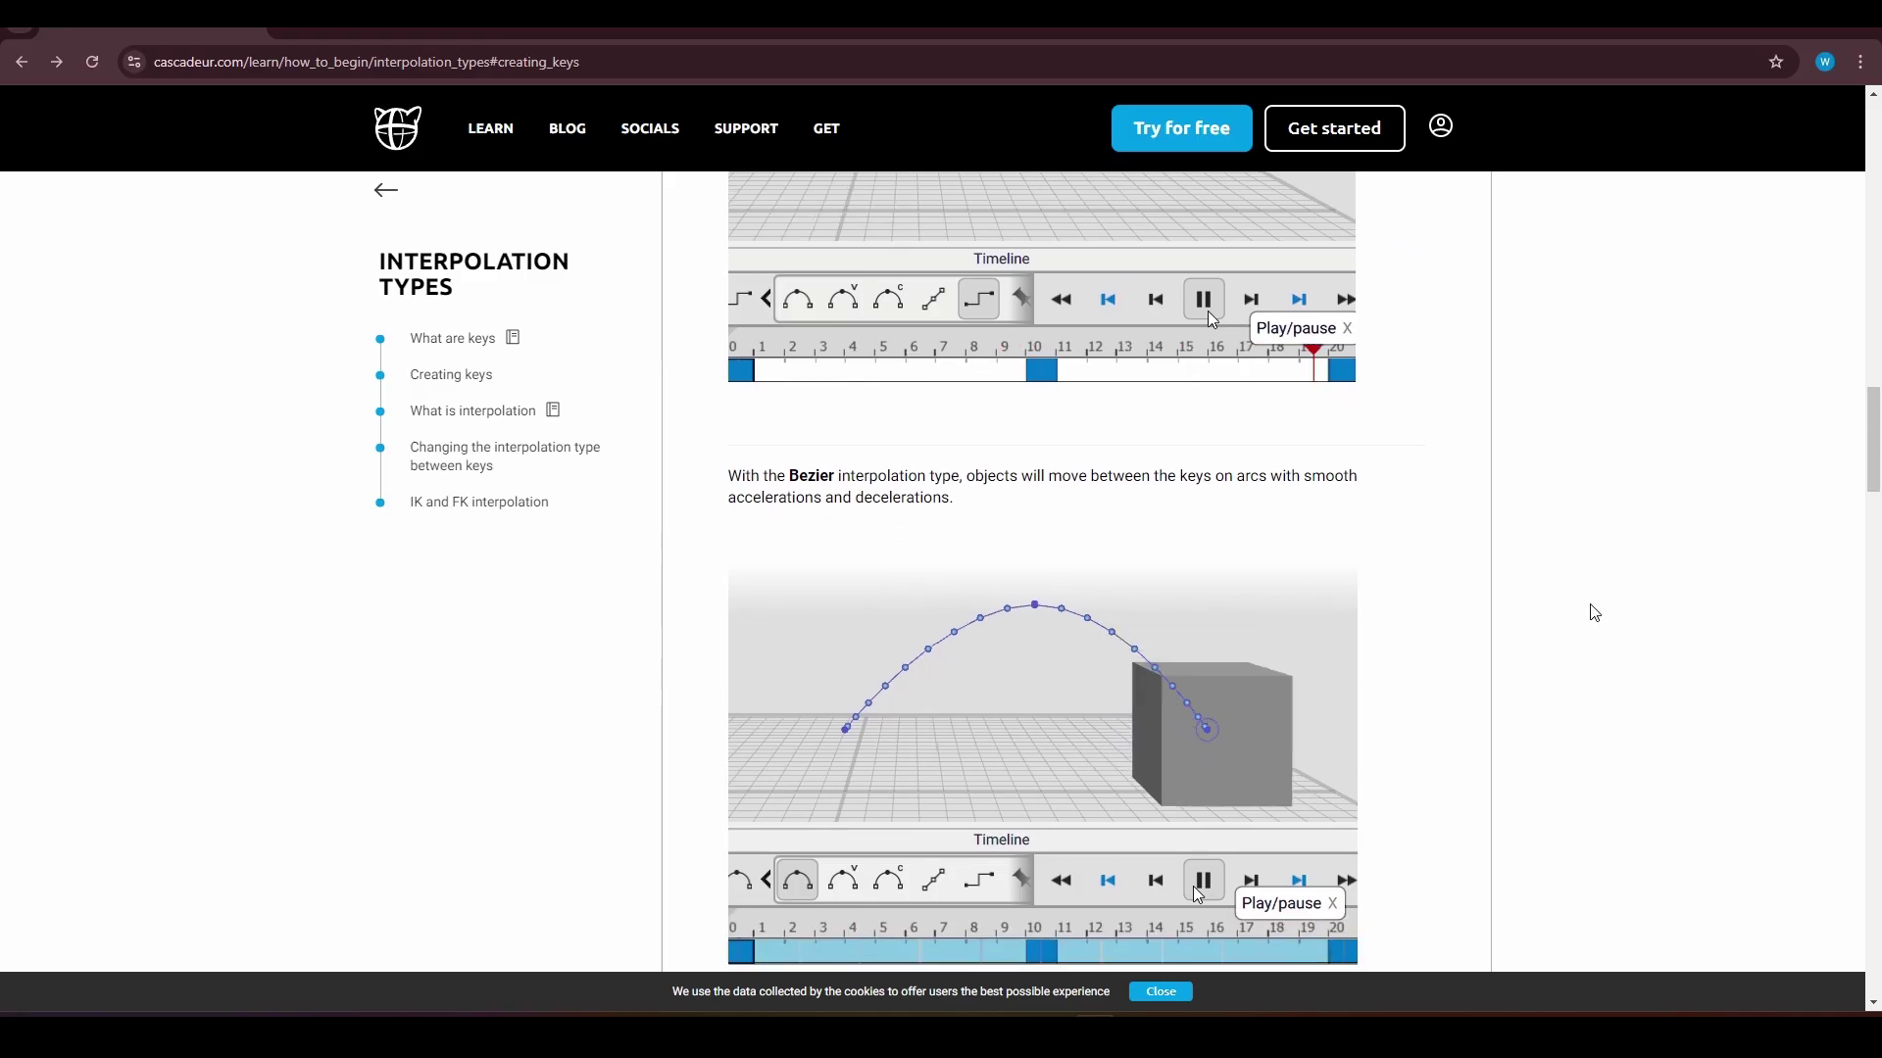
scroll(1595, 612, down, 1)
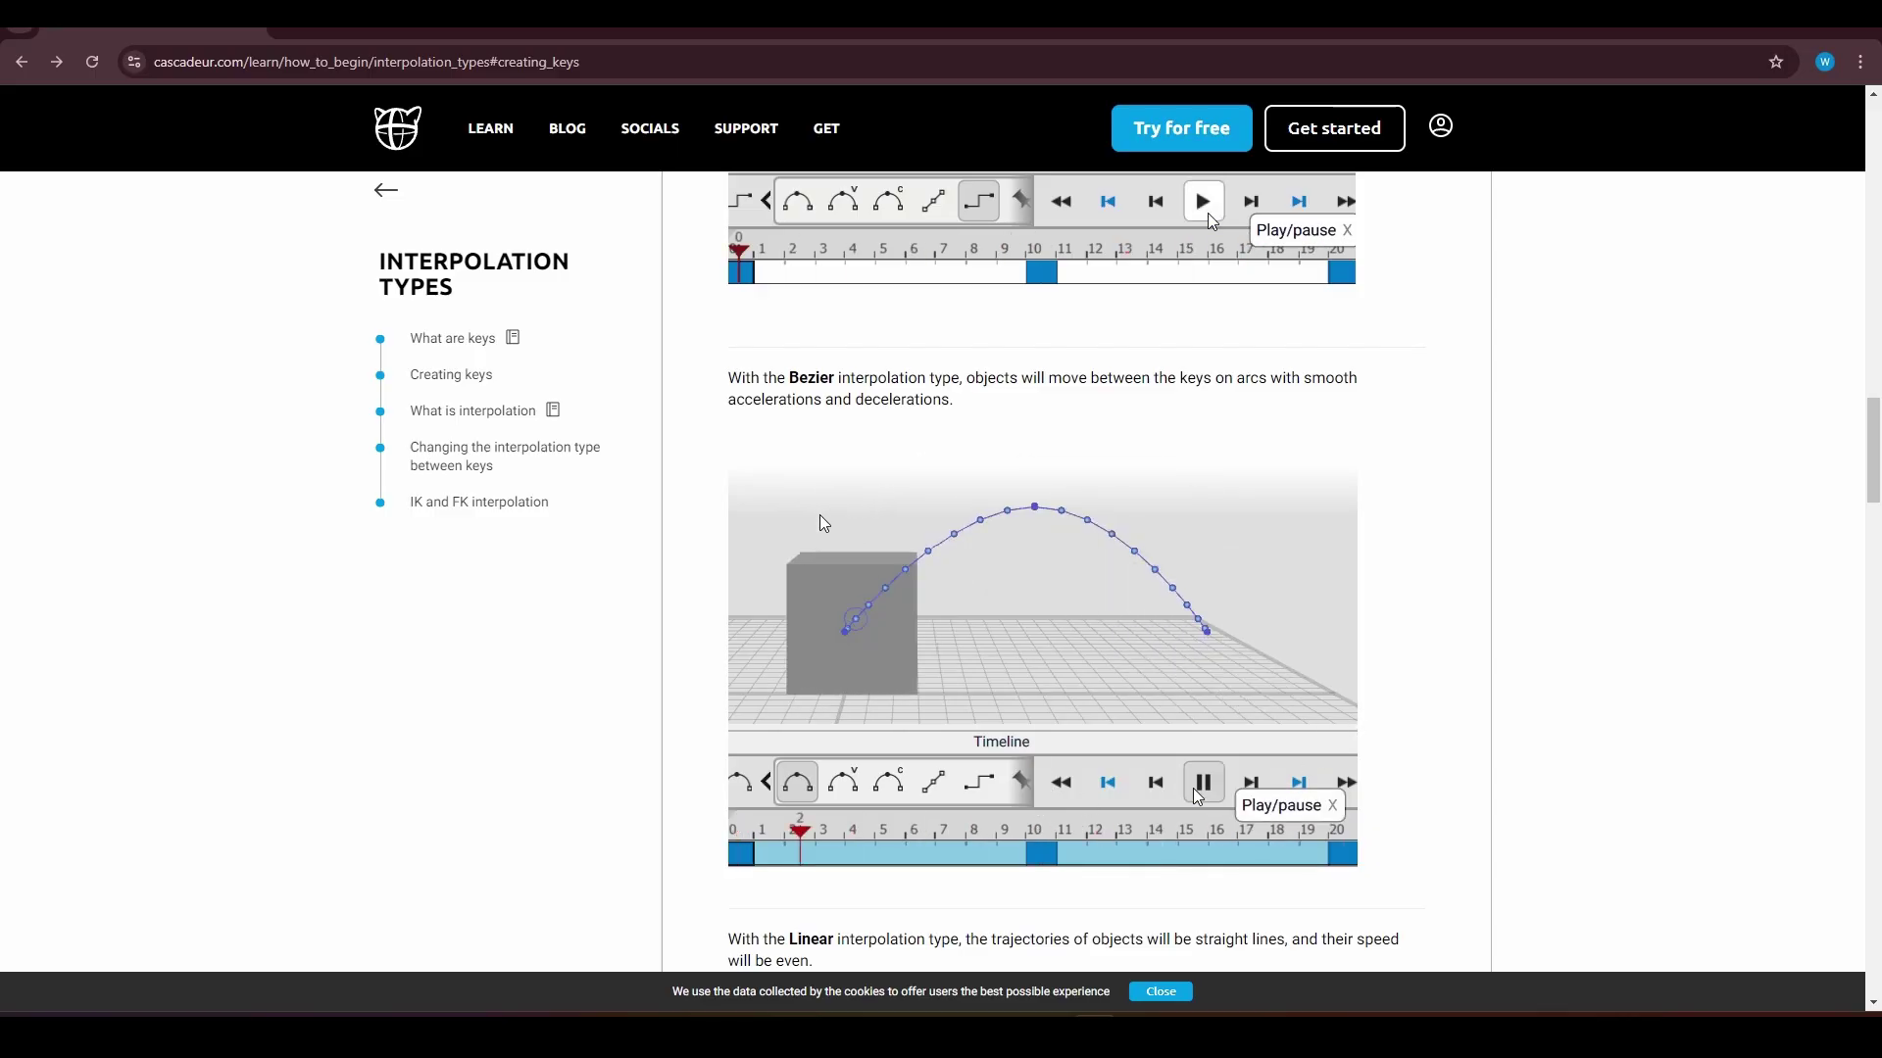
scroll(1038, 568, down, 6)
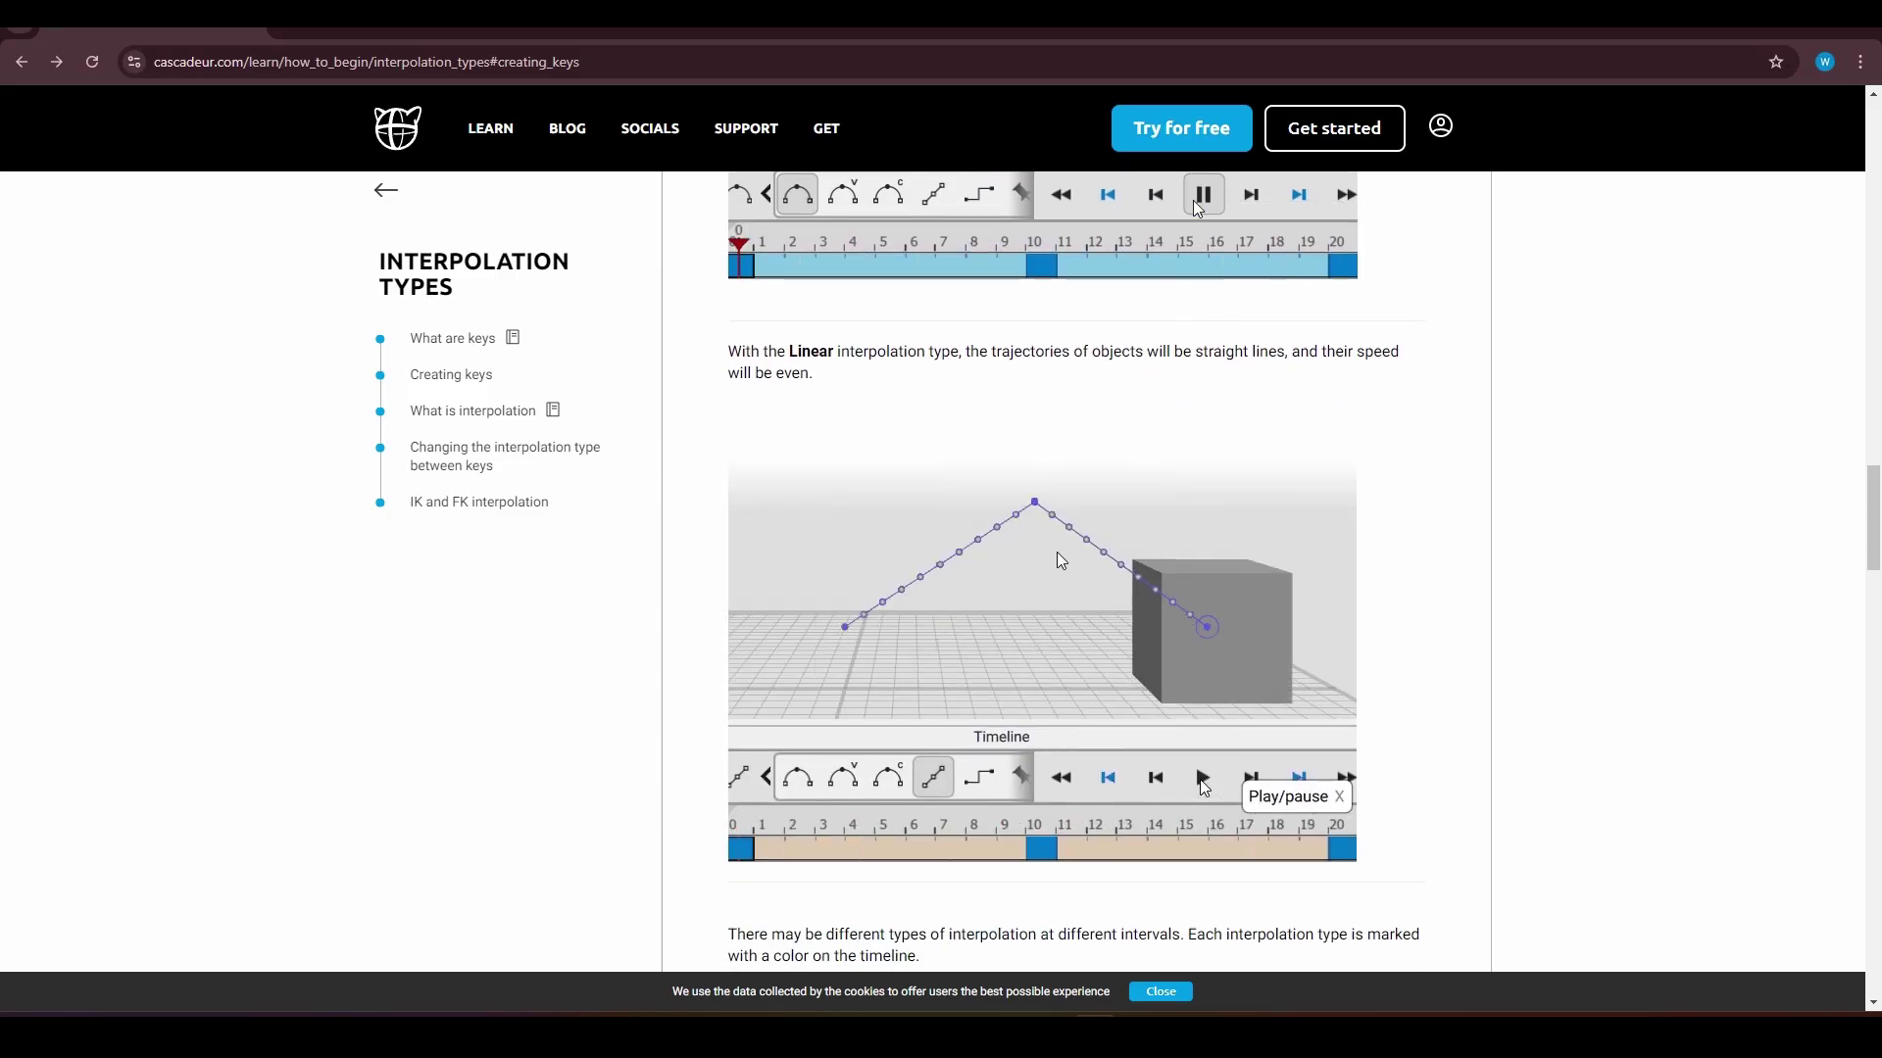
scroll(1053, 556, down, 1)
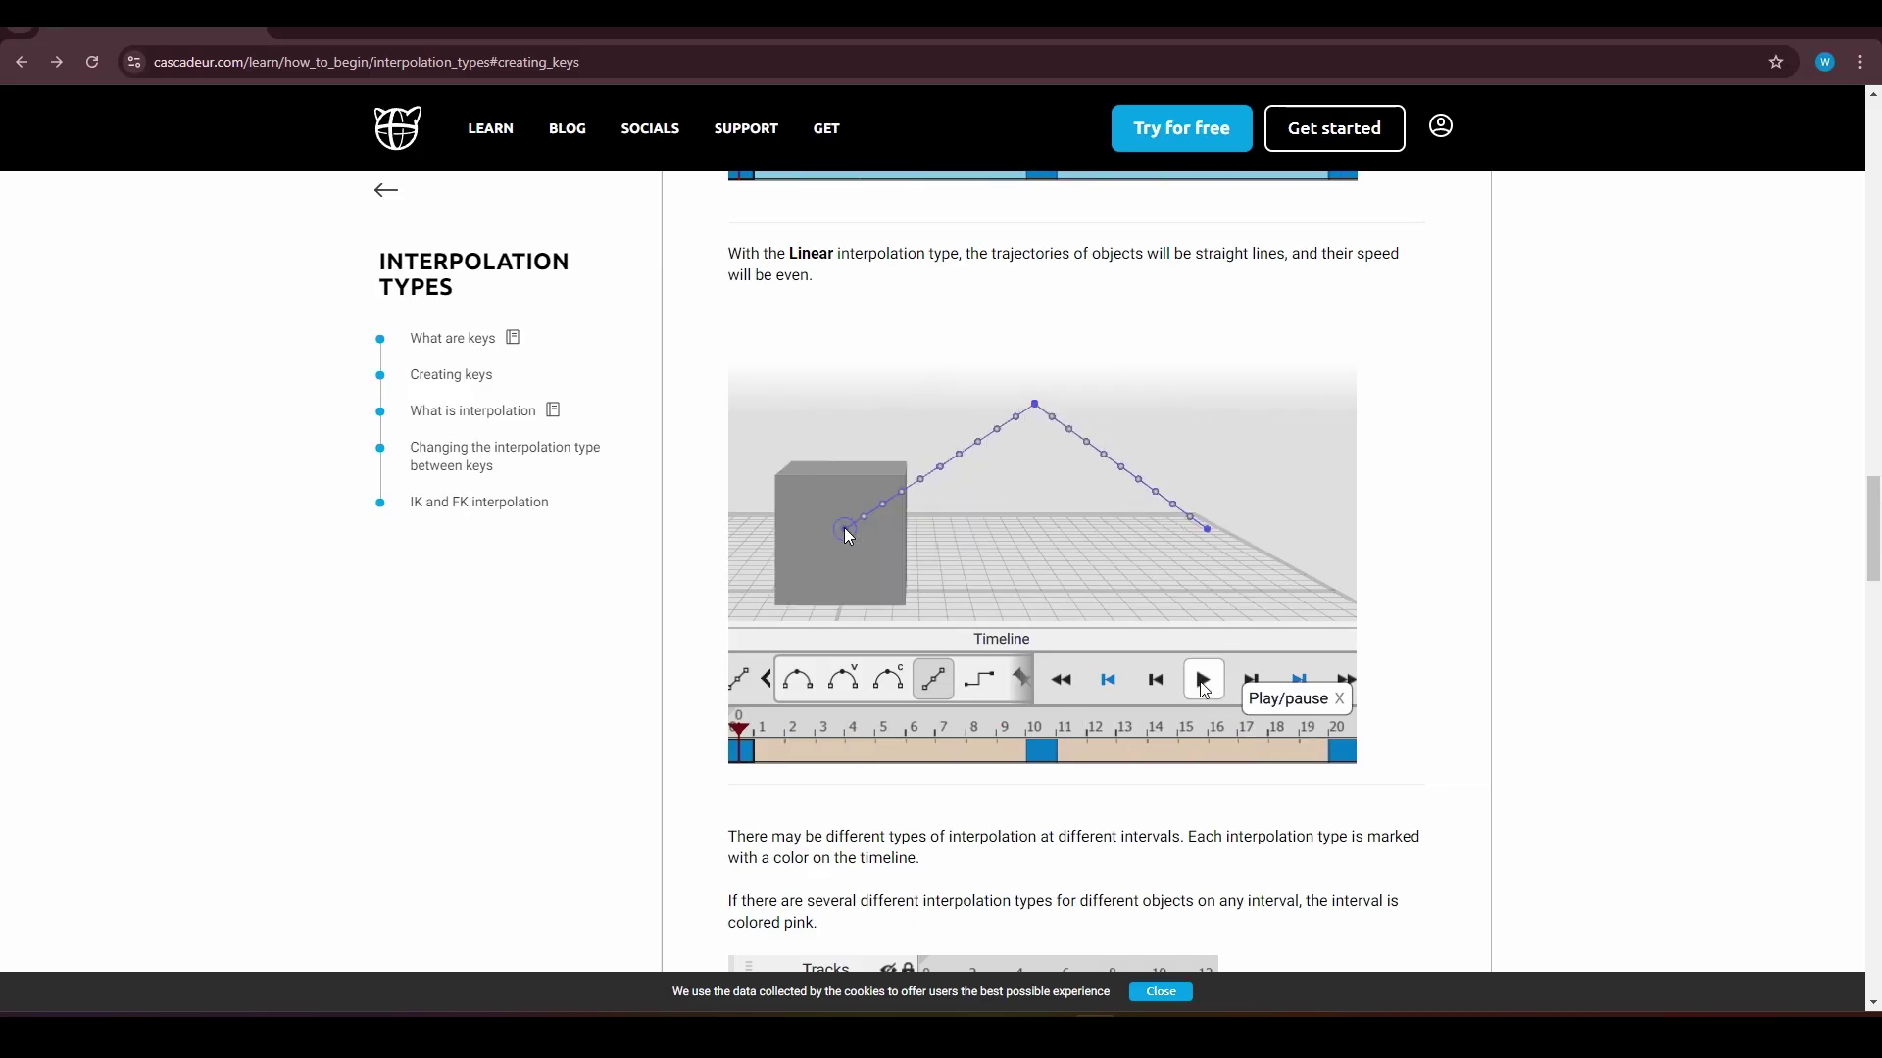
scroll(1091, 513, up, 5)
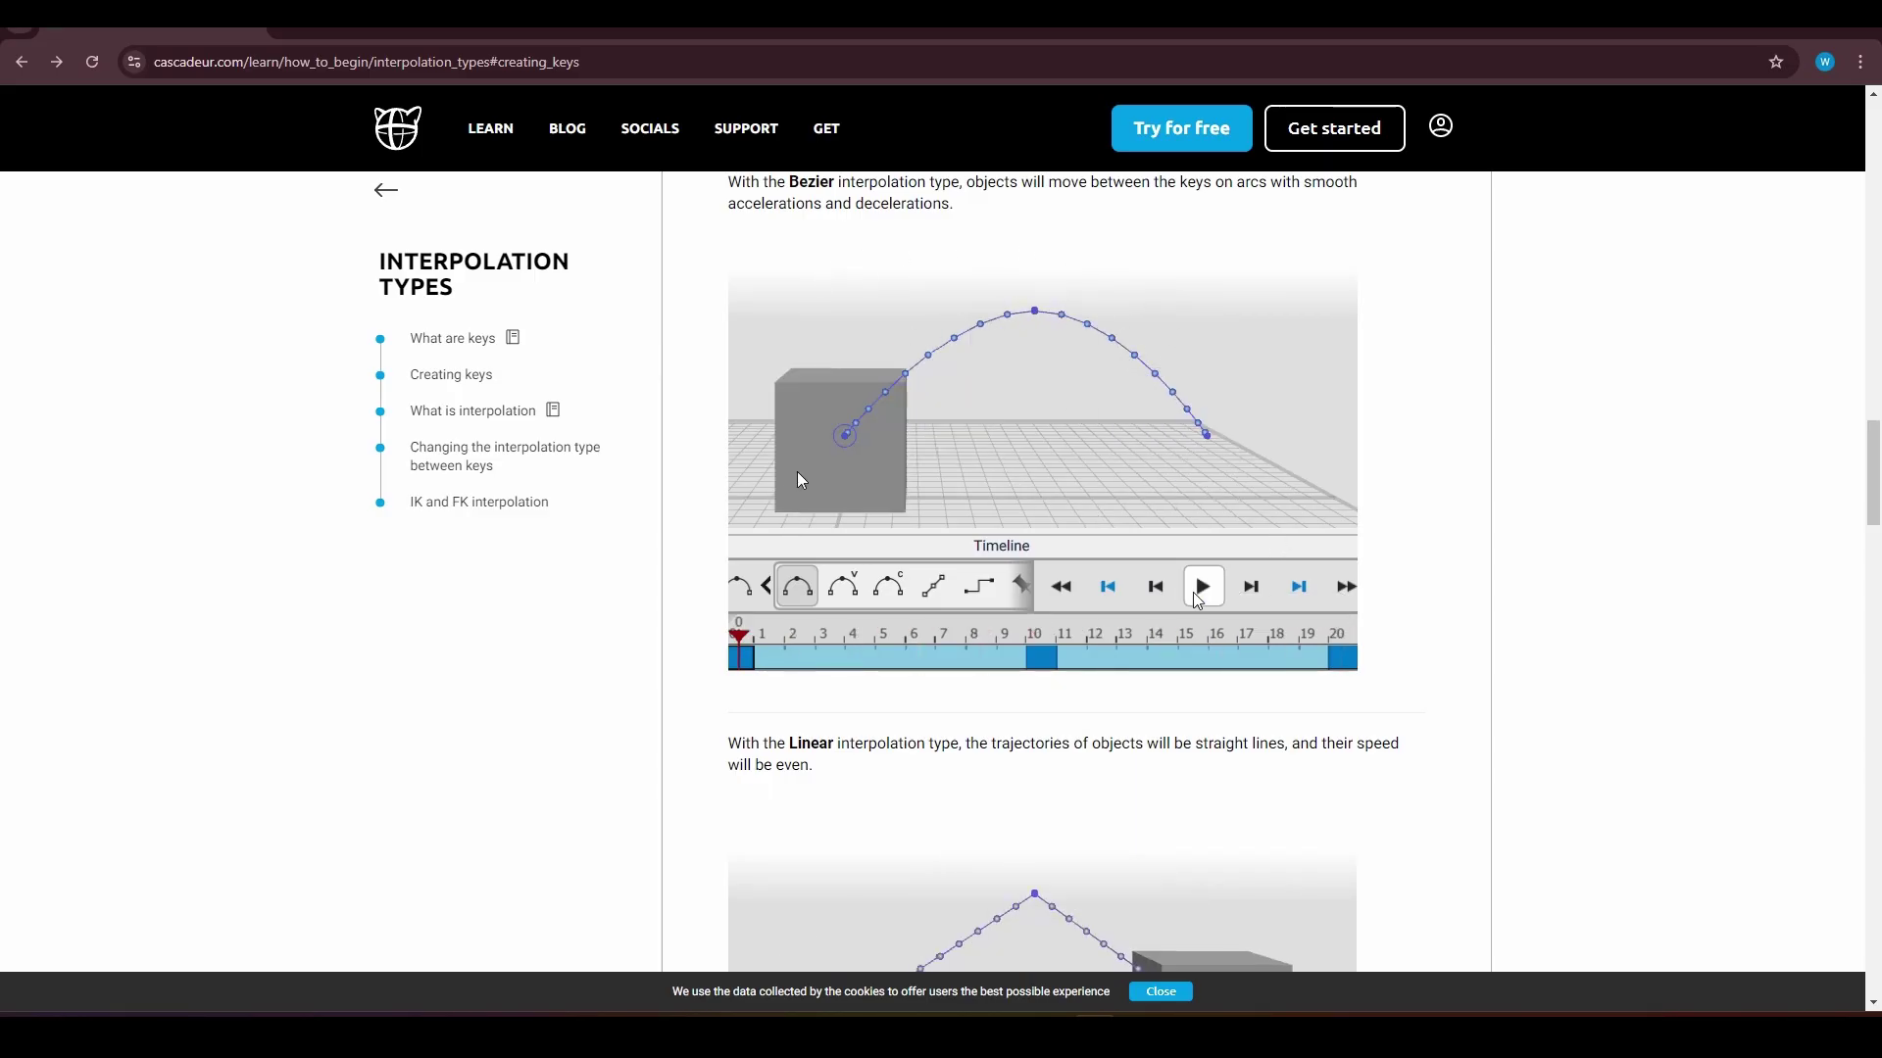
scroll(1411, 552, down, 3)
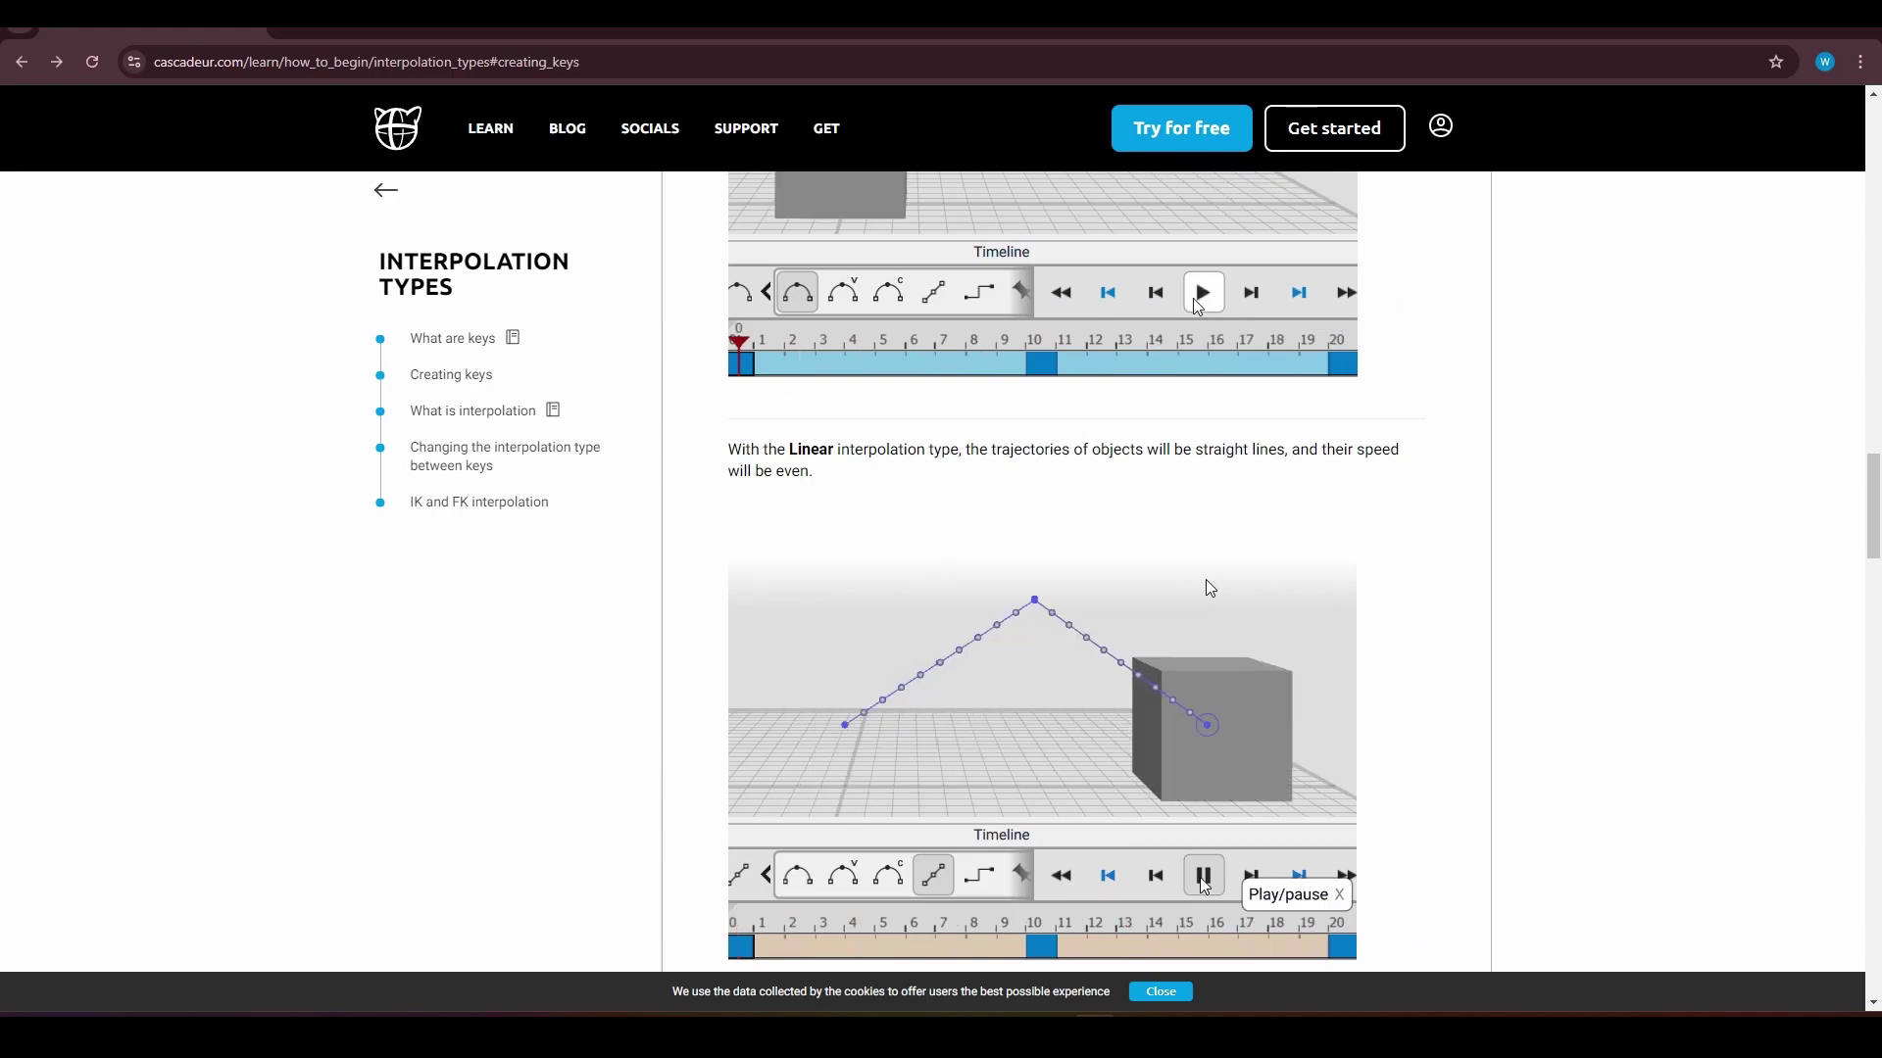
scroll(1212, 588, up, 9)
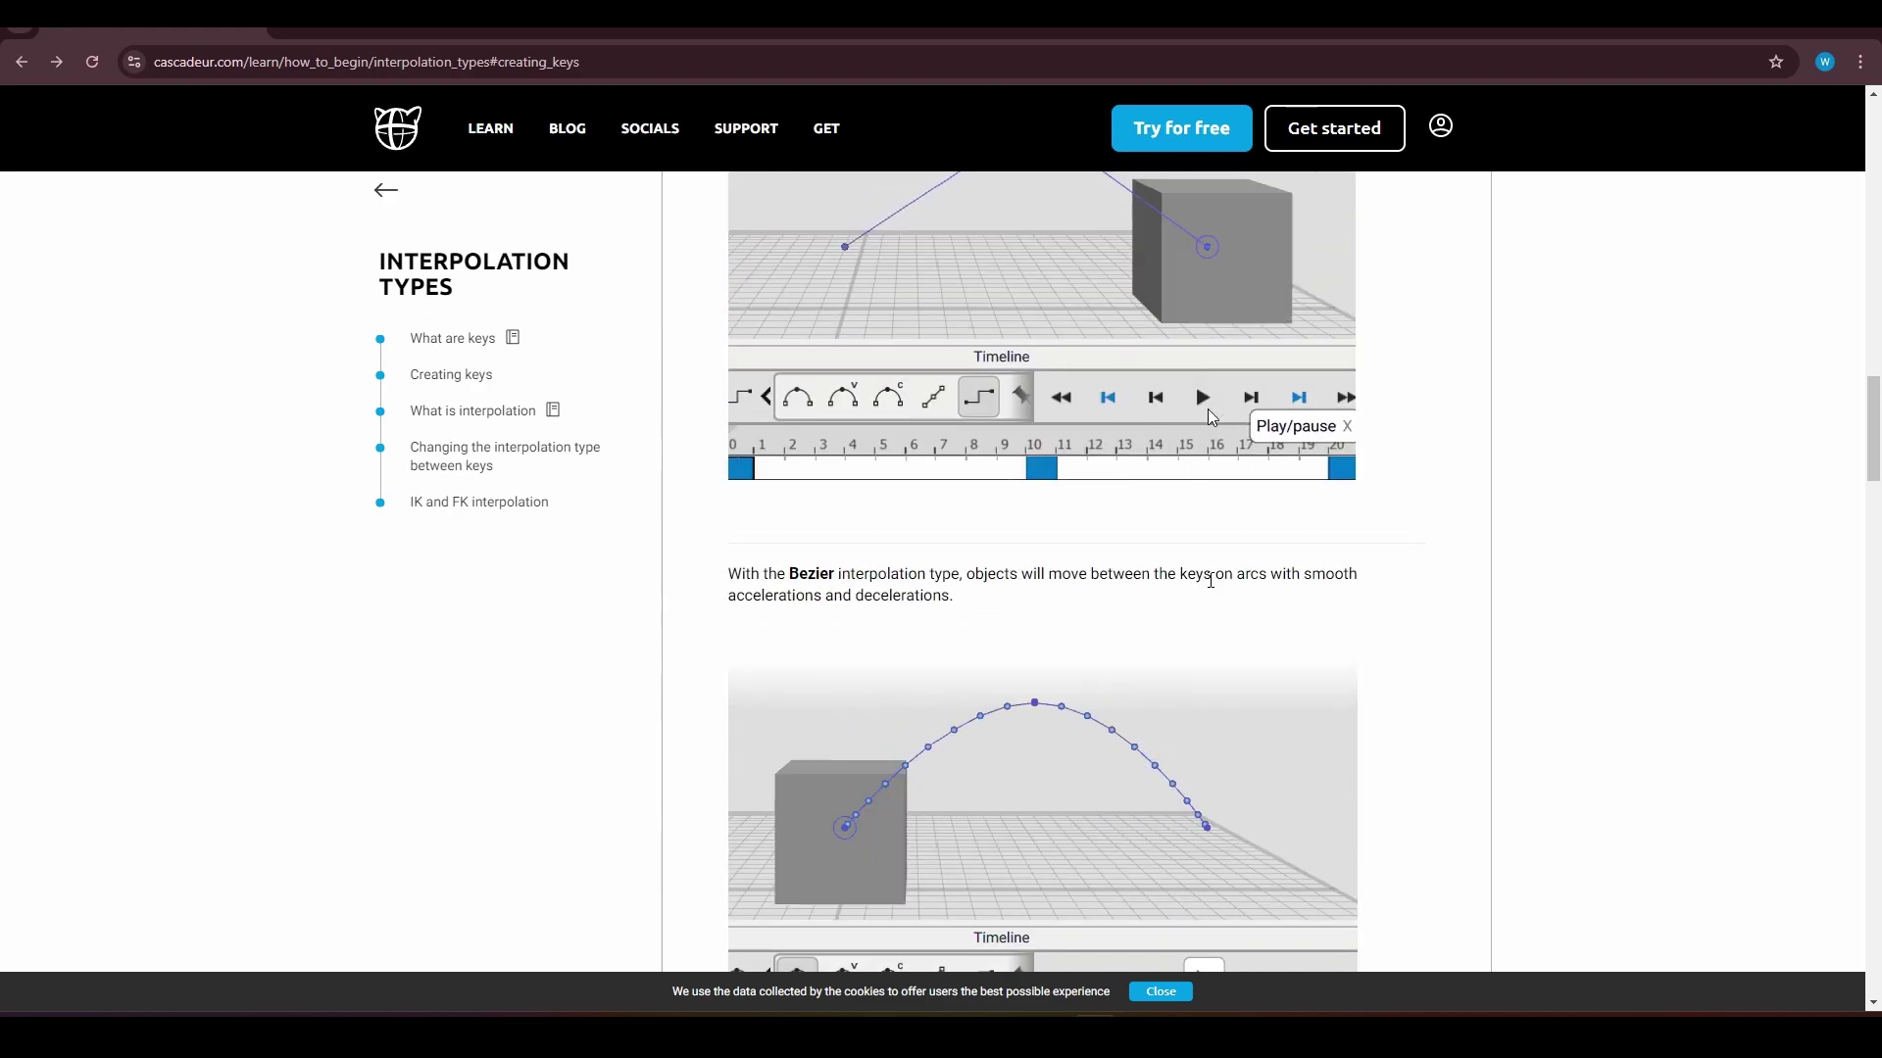
scroll(1212, 627, down, 20)
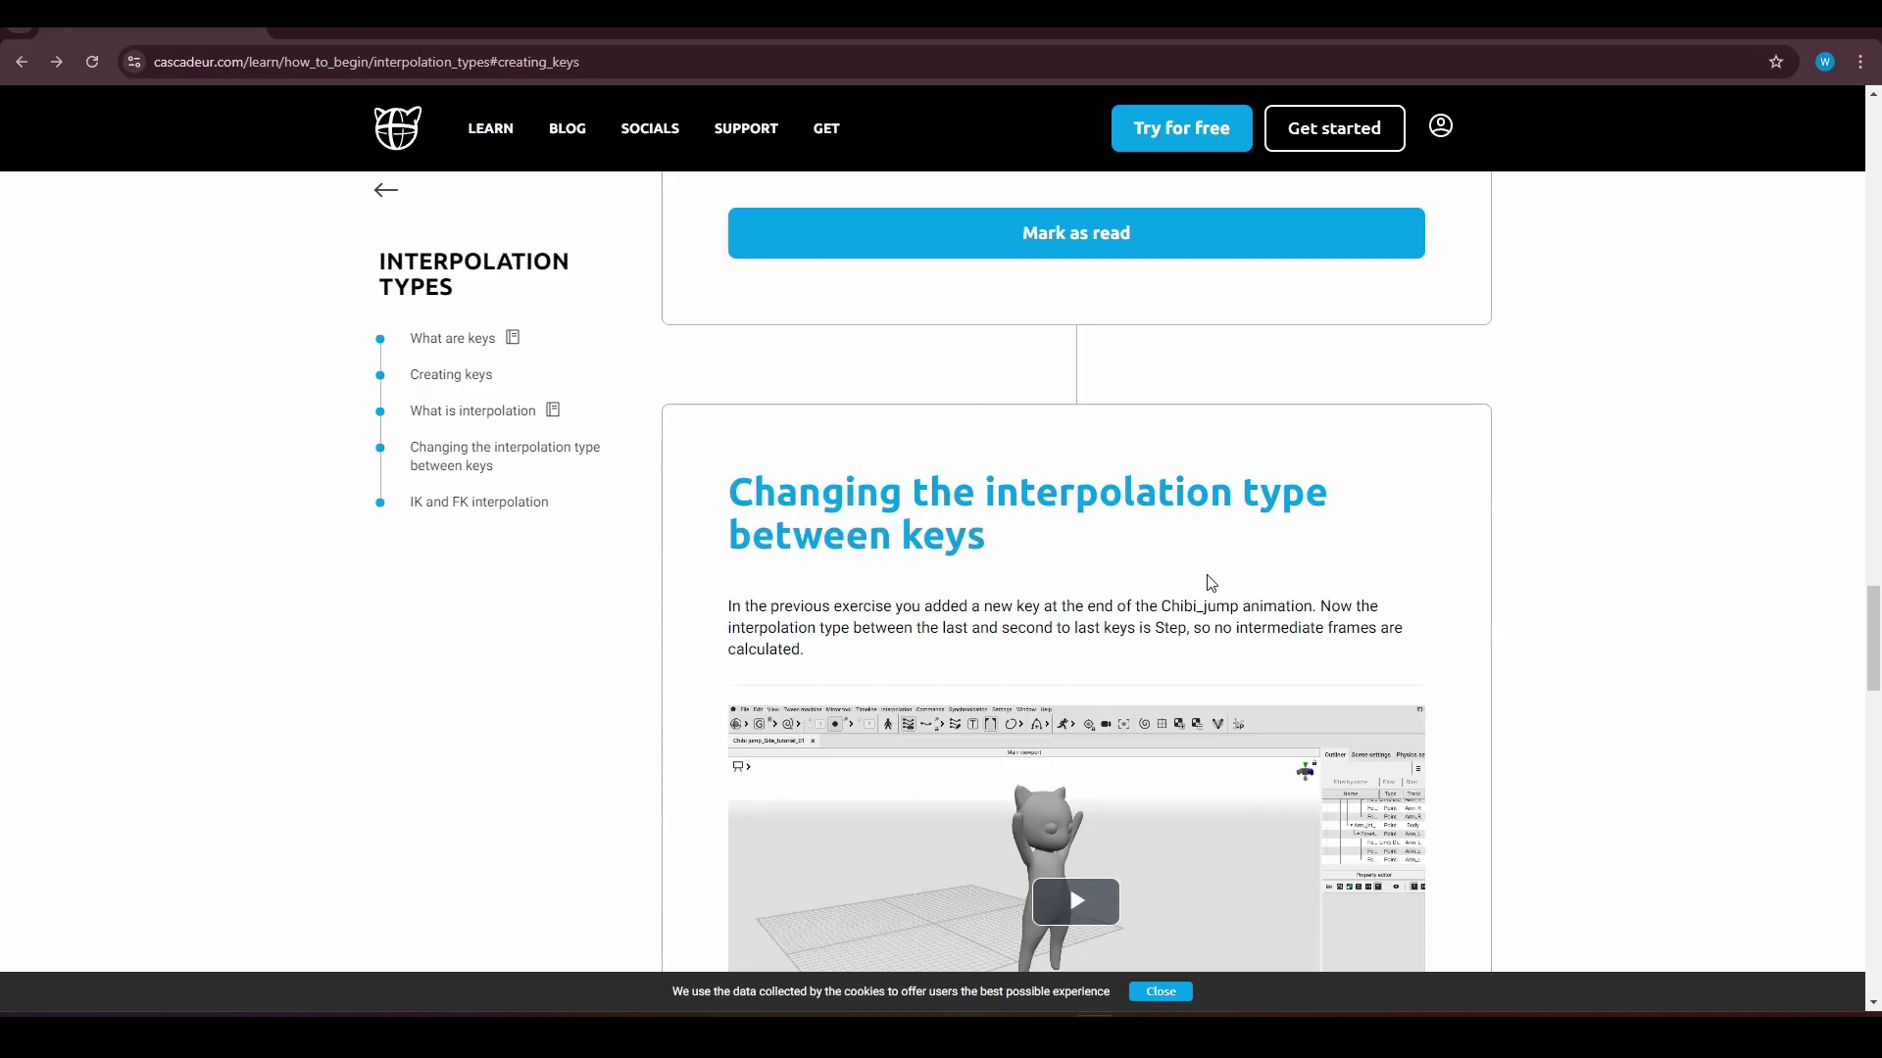
scroll(1212, 583, down, 5)
scroll(1209, 580, down, 9)
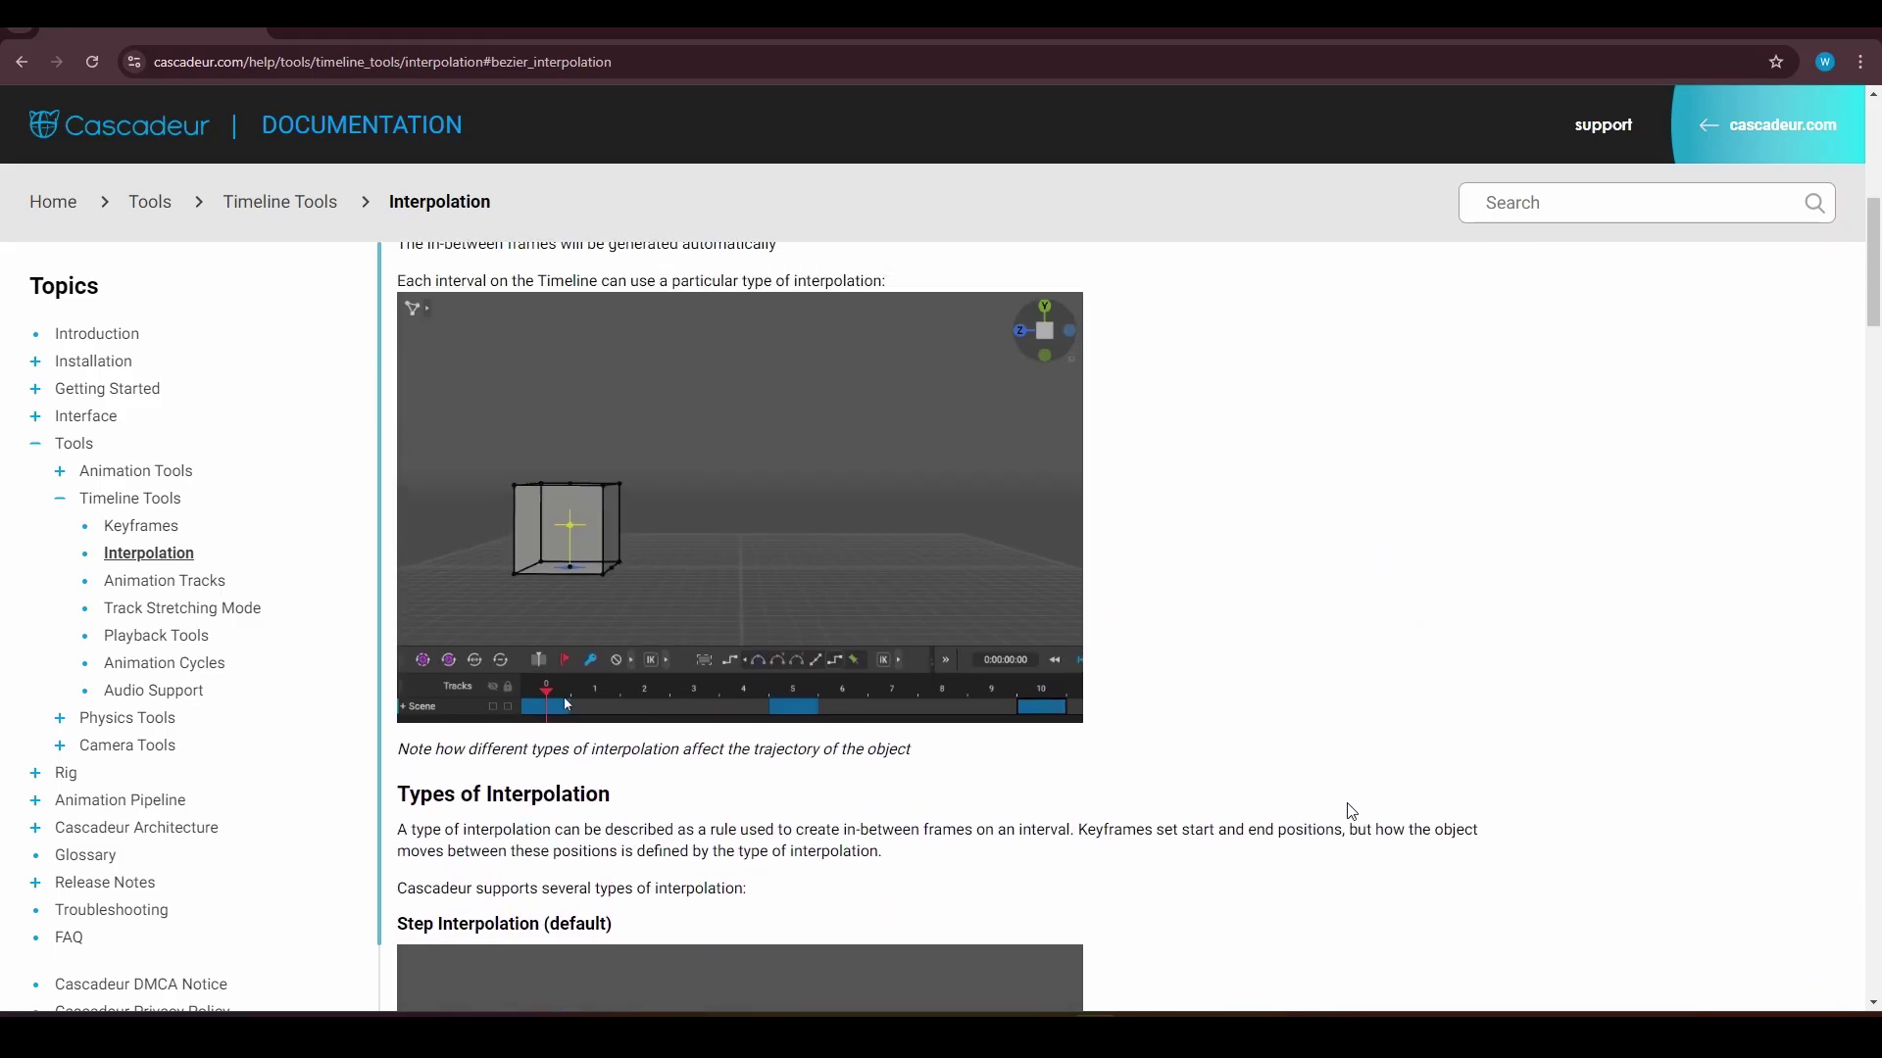
Step: Go to the Interpolation page of the Cascadeur documentation and examine its Step, Linear, Bezier and Bezier viscous sections
scroll(1350, 811, up, 7)
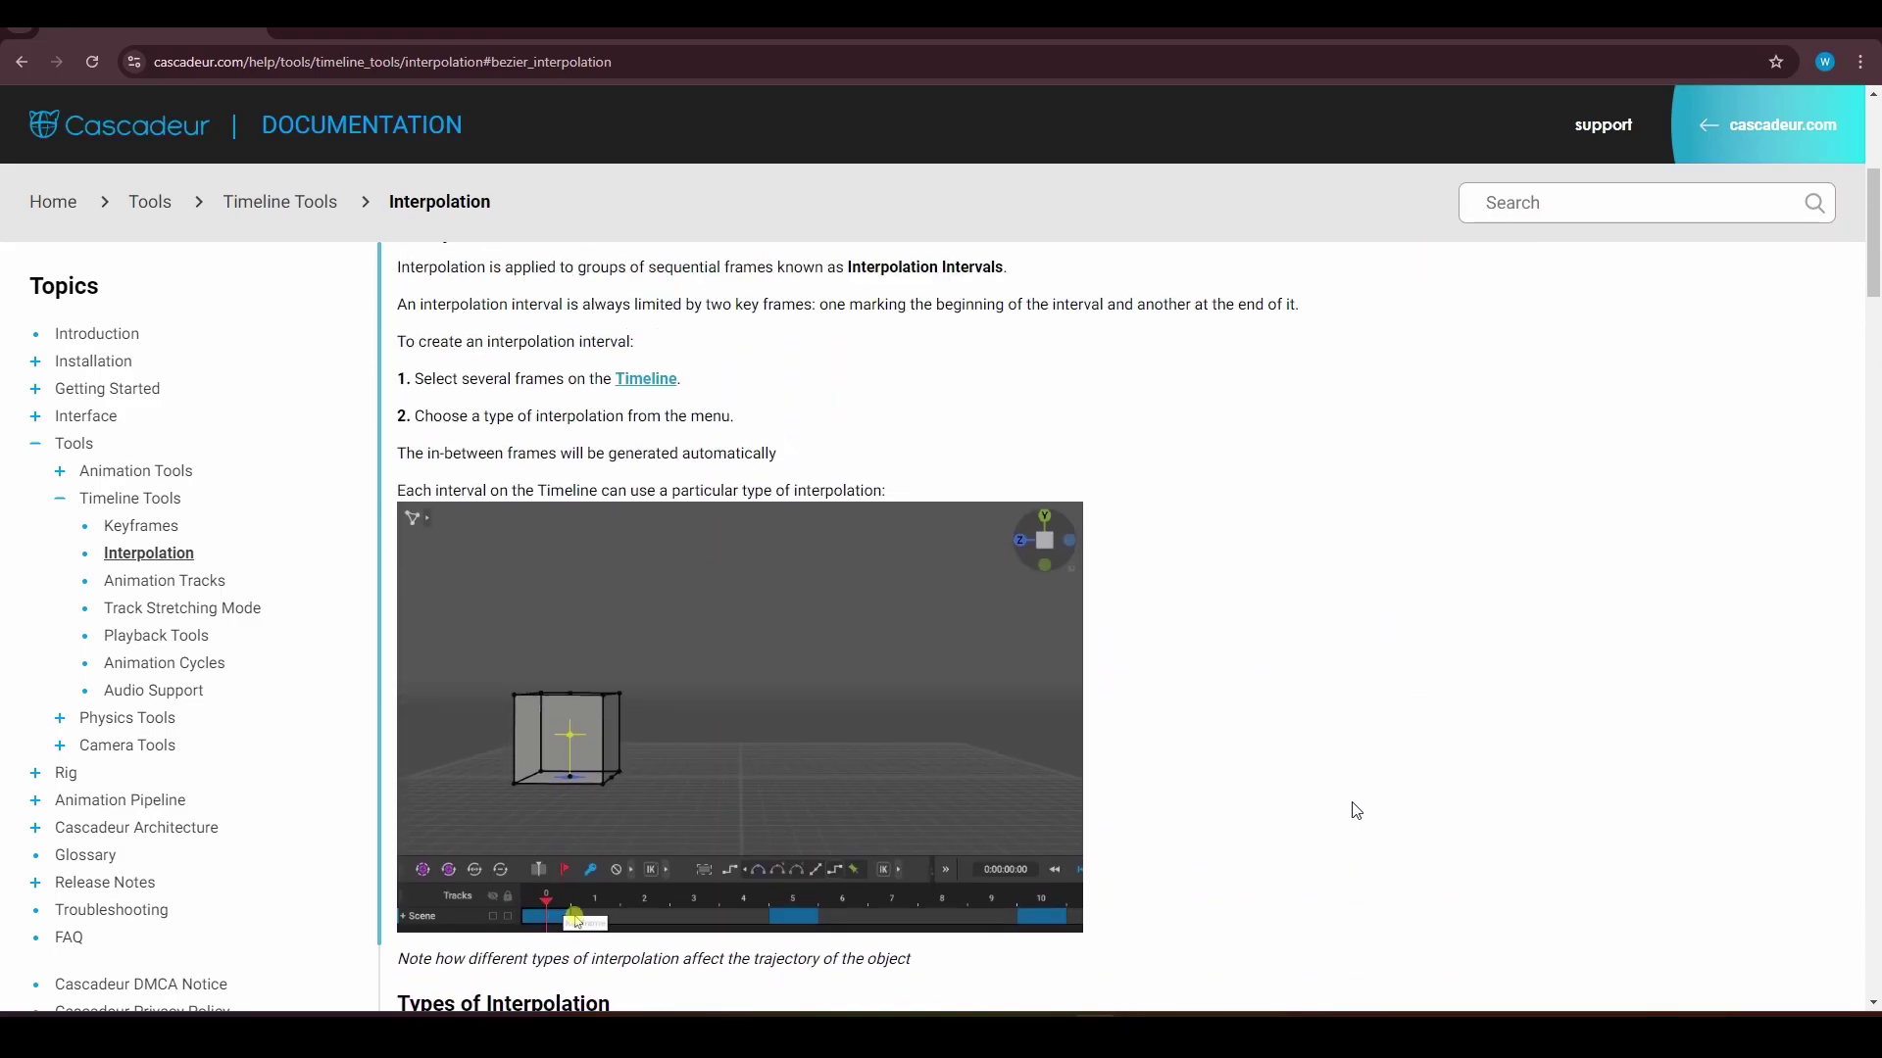
scroll(1339, 816, down, 8)
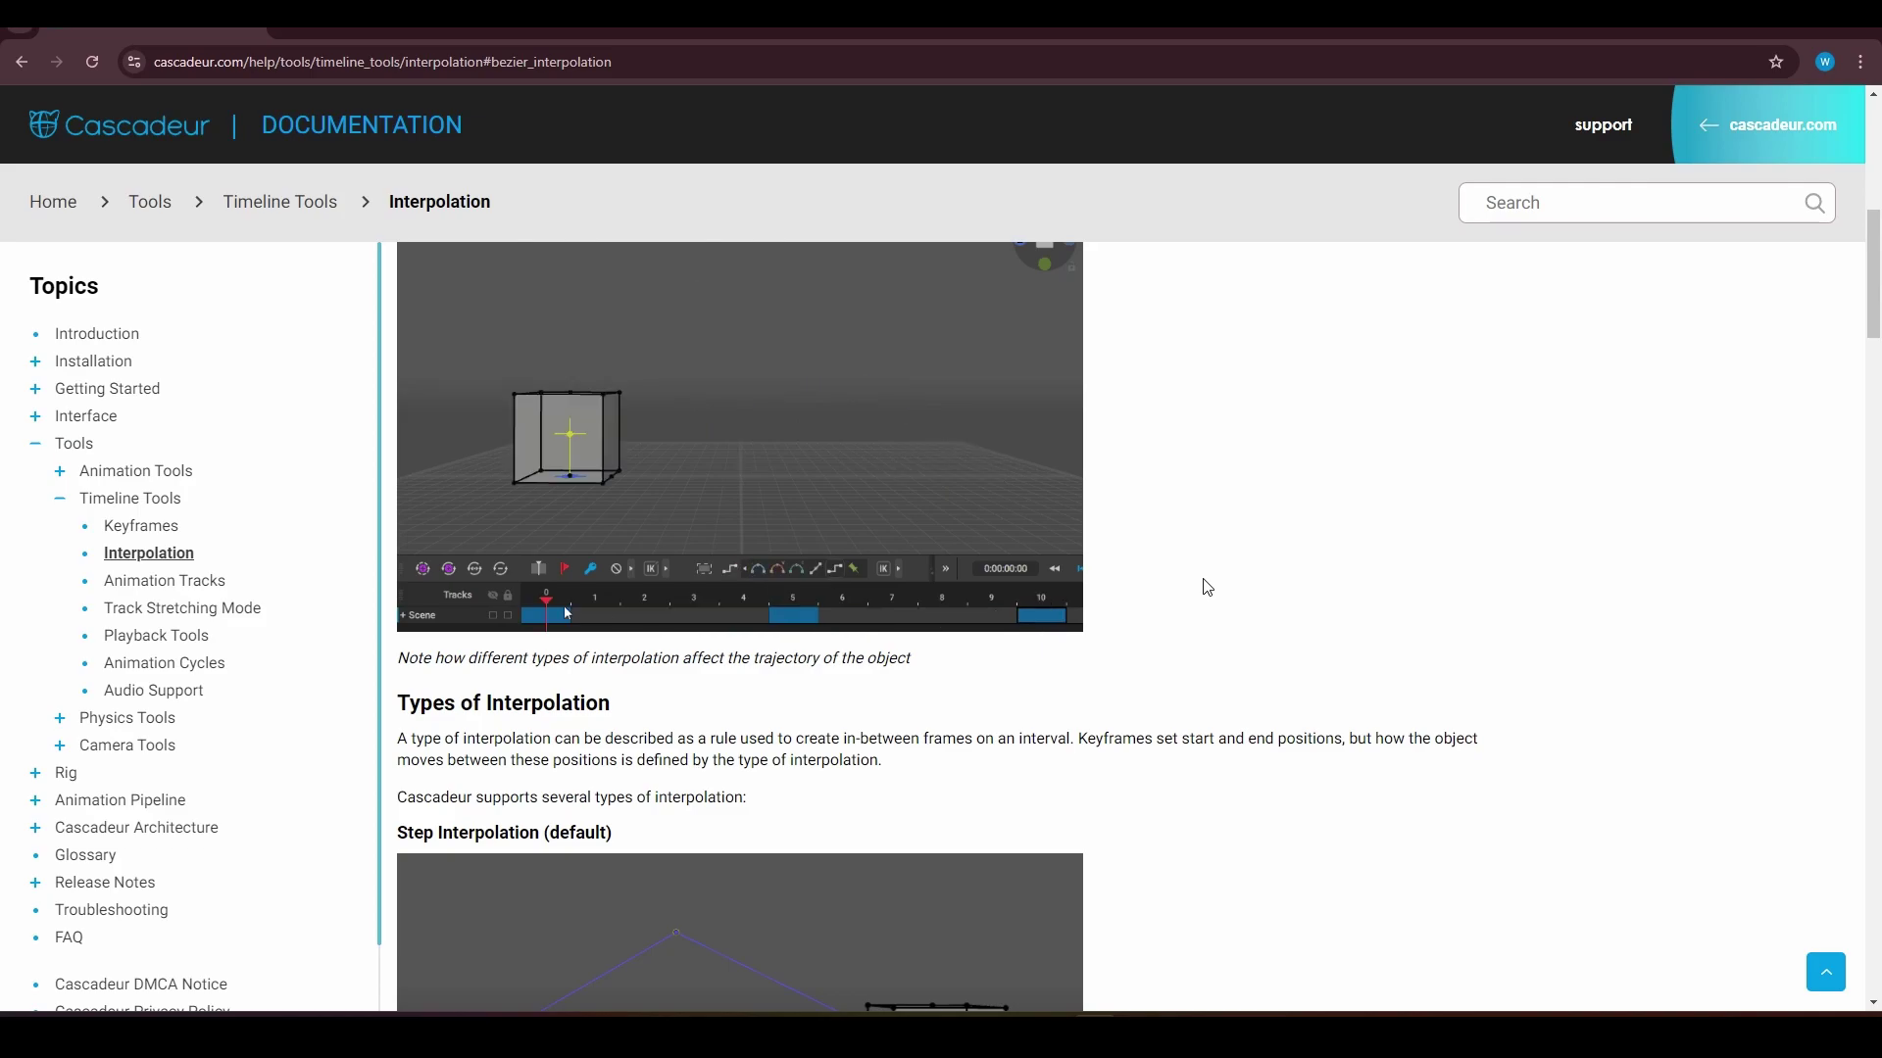
scroll(1201, 608, down, 5)
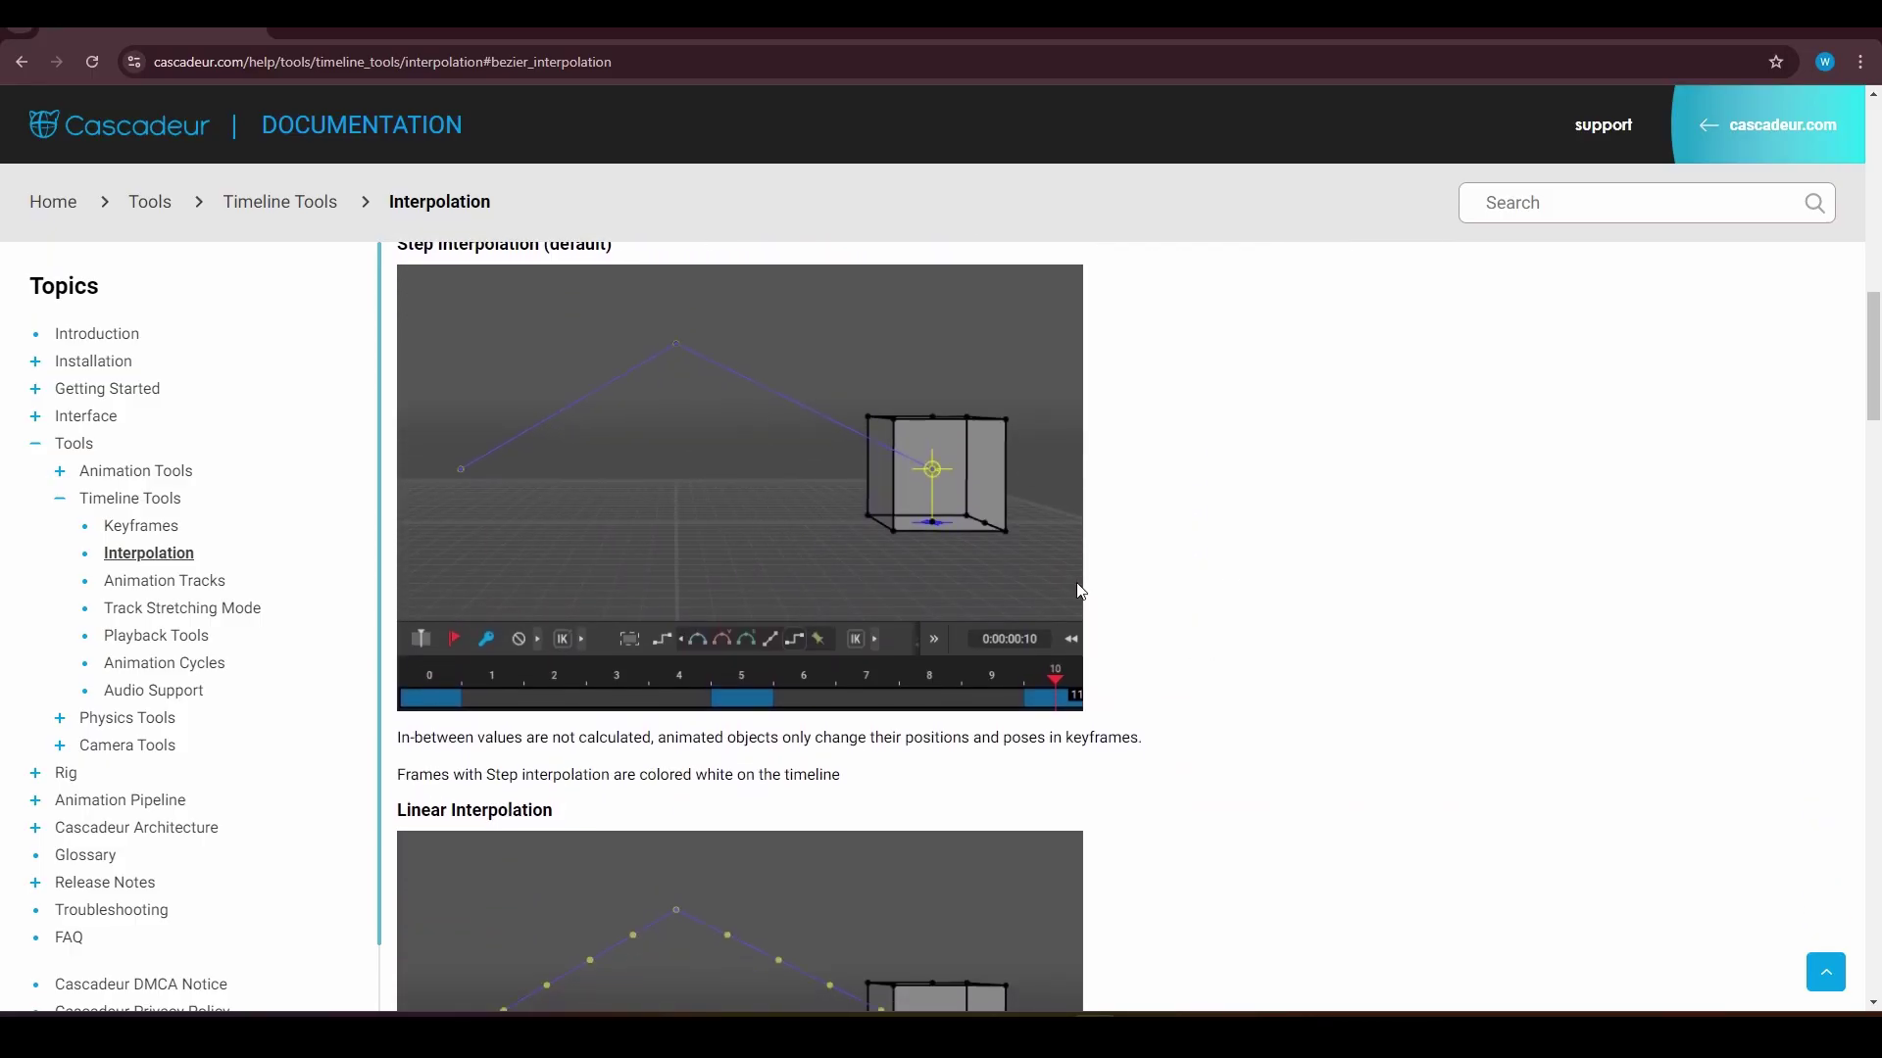
scroll(1081, 591, down, 6)
scroll(1081, 600, up, 3)
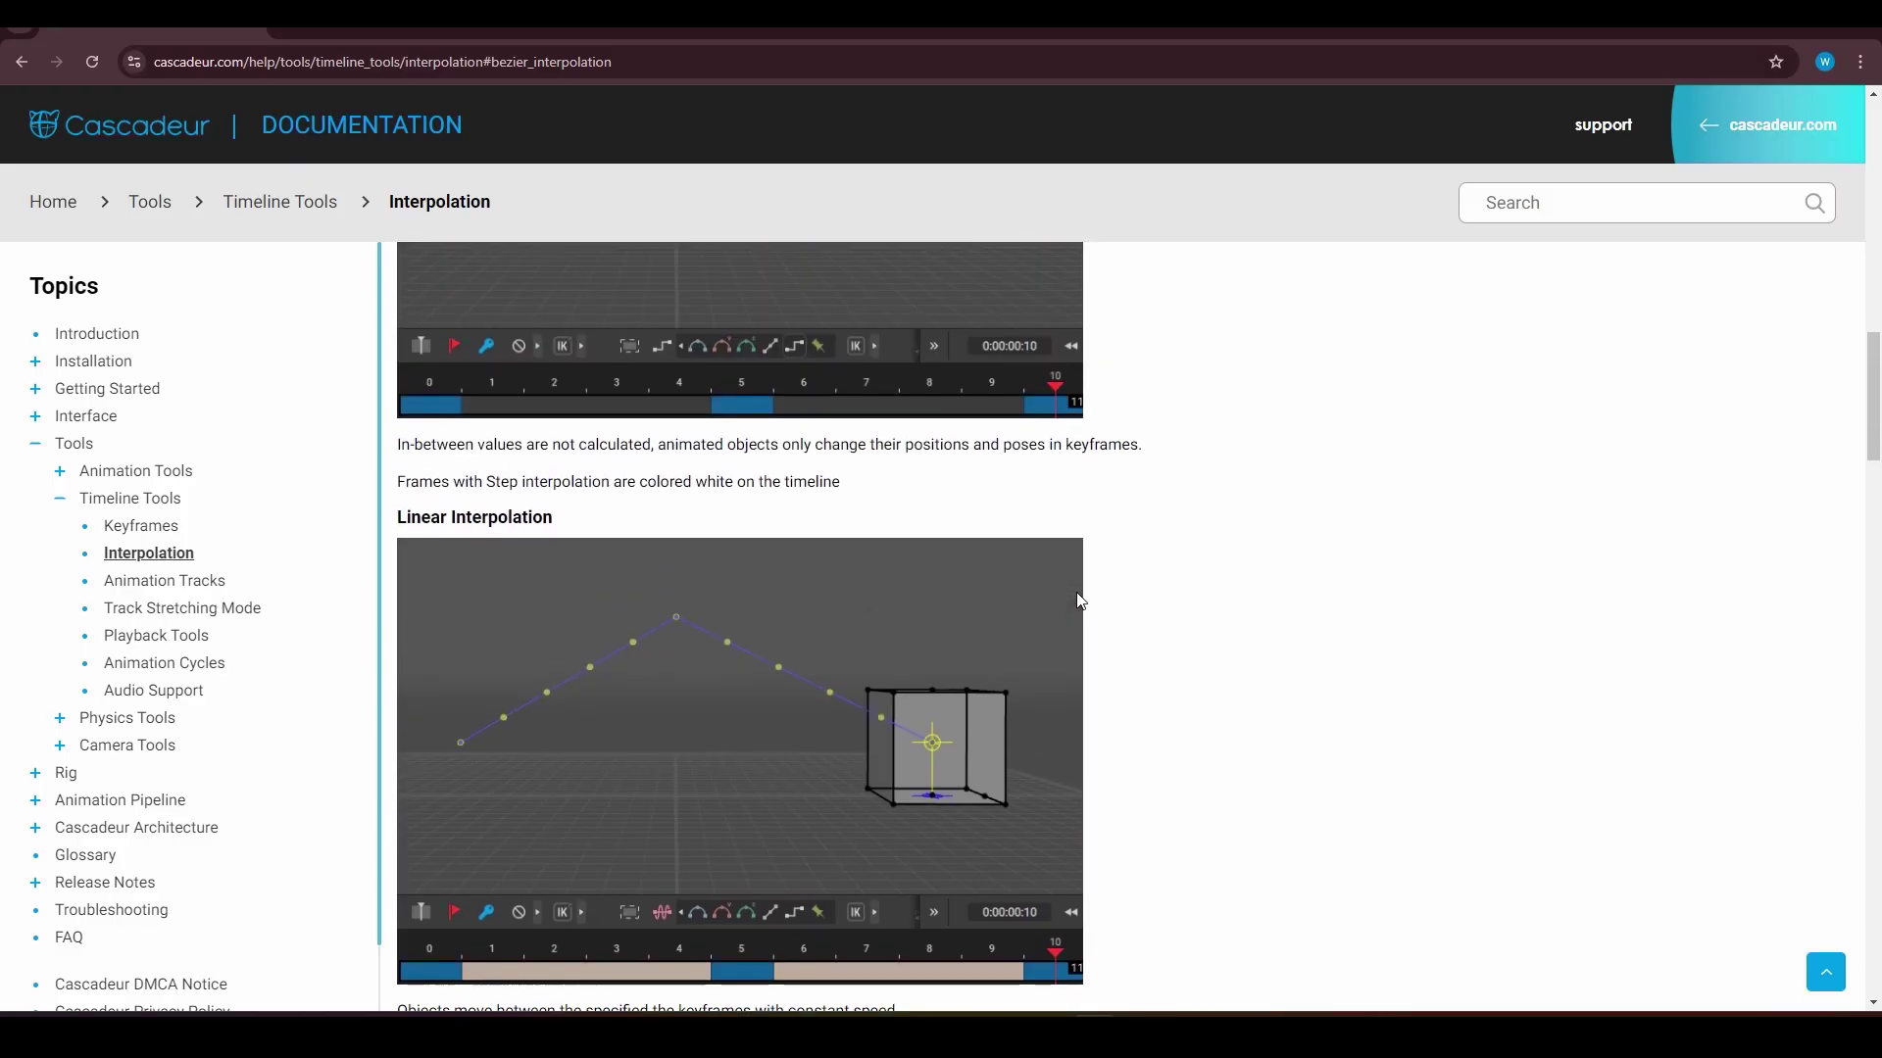
scroll(570, 542, down, 7)
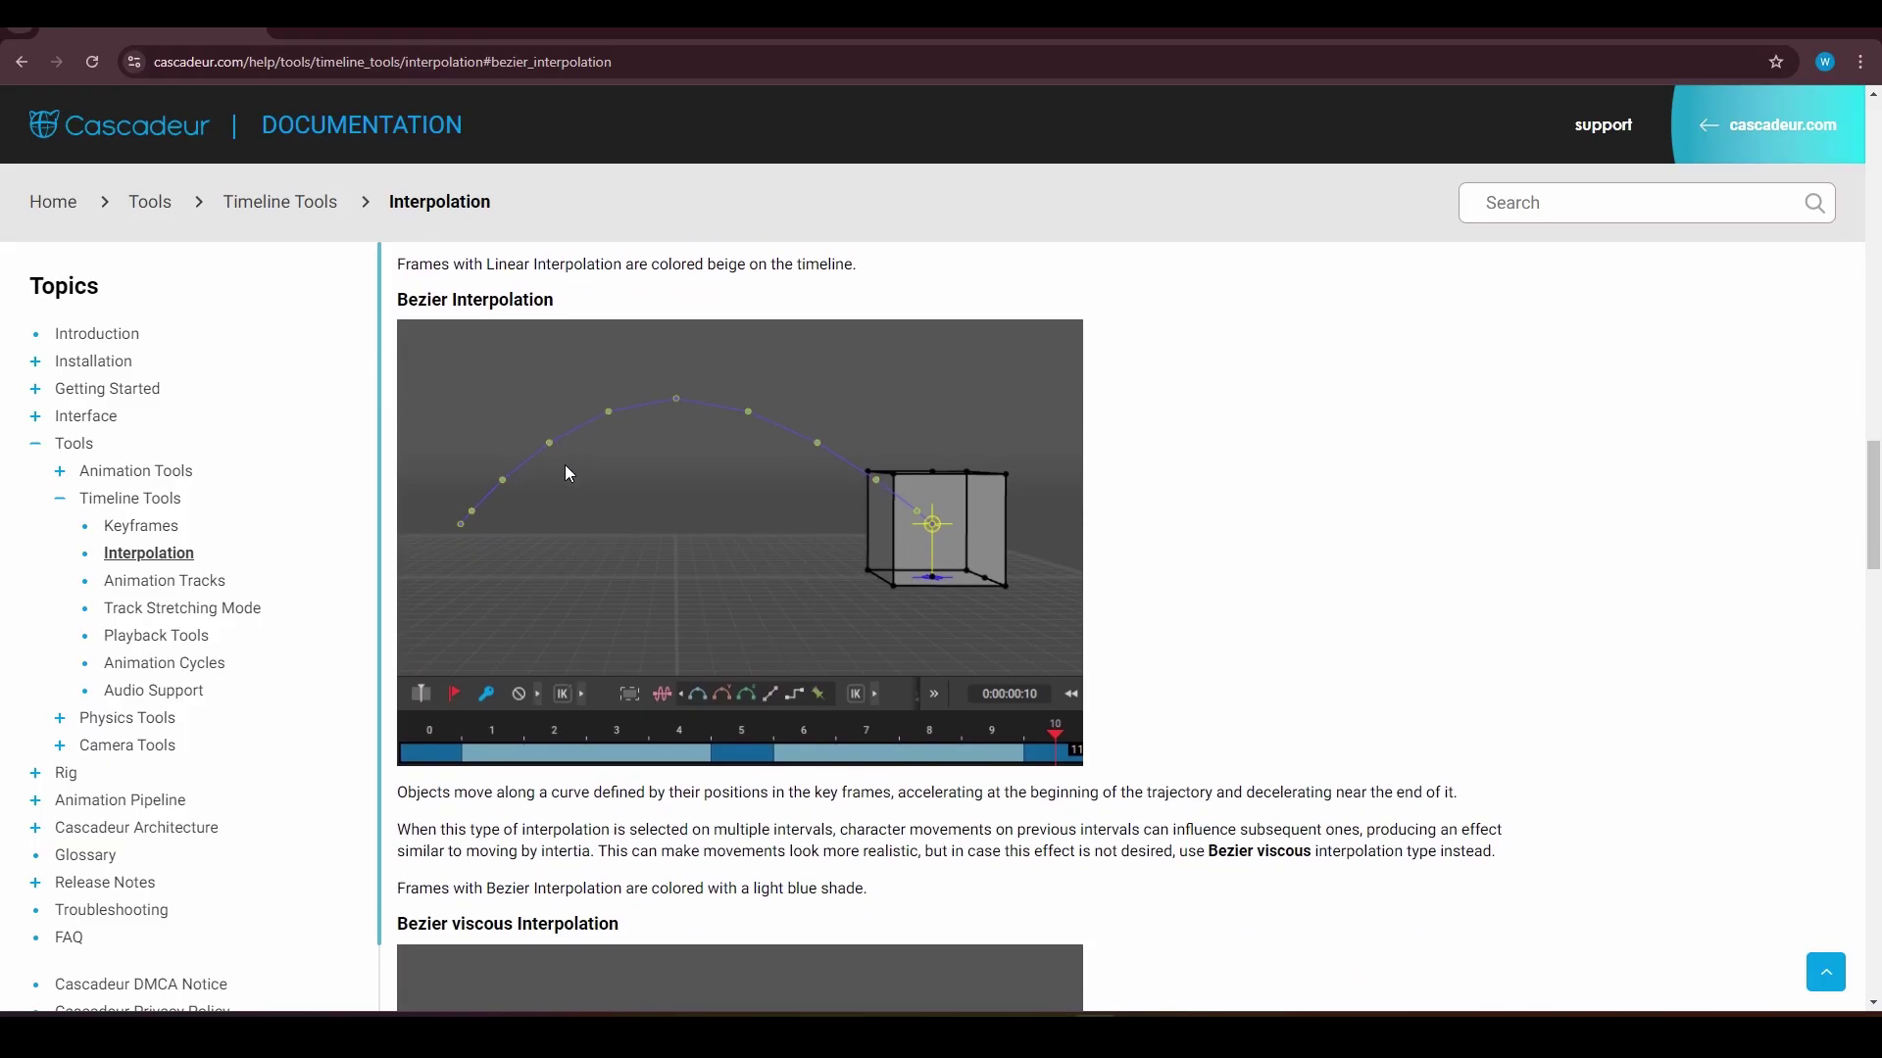
scroll(1252, 658, down, 2)
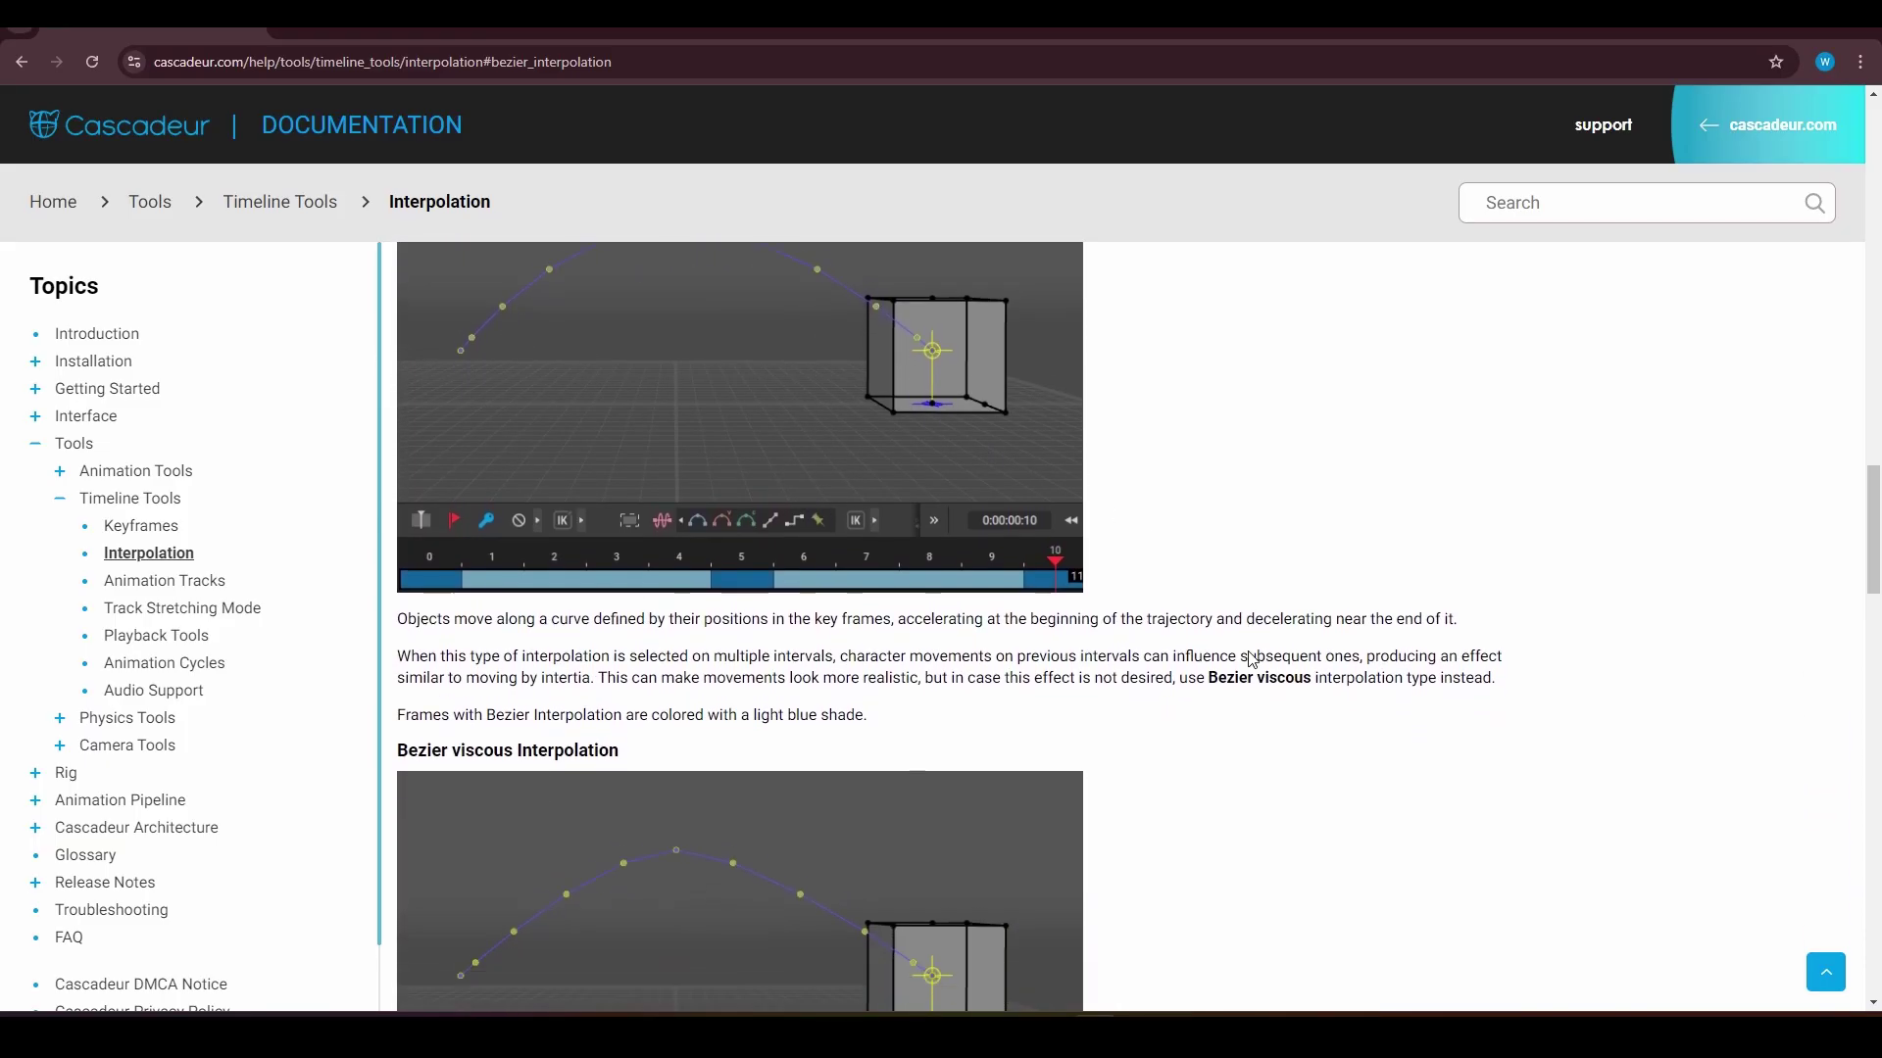
scroll(1127, 627, up, 1)
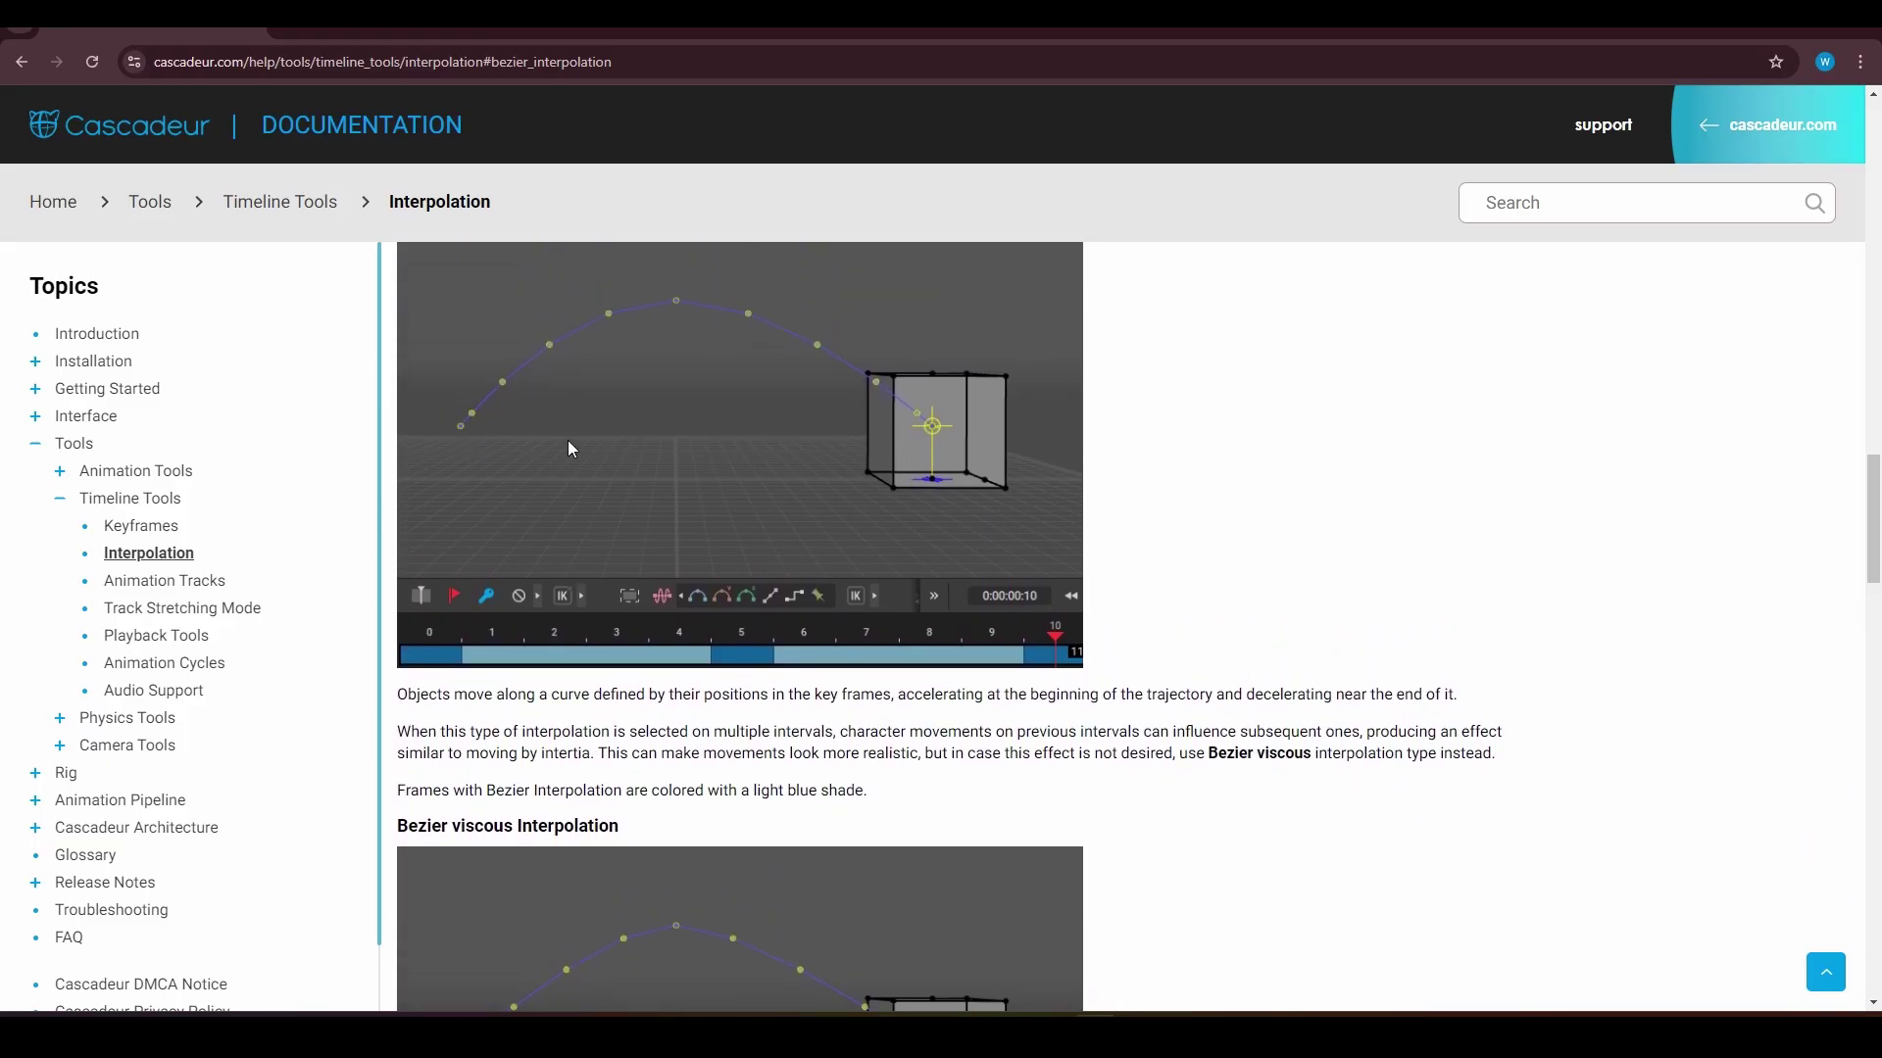
scroll(686, 470, down, 4)
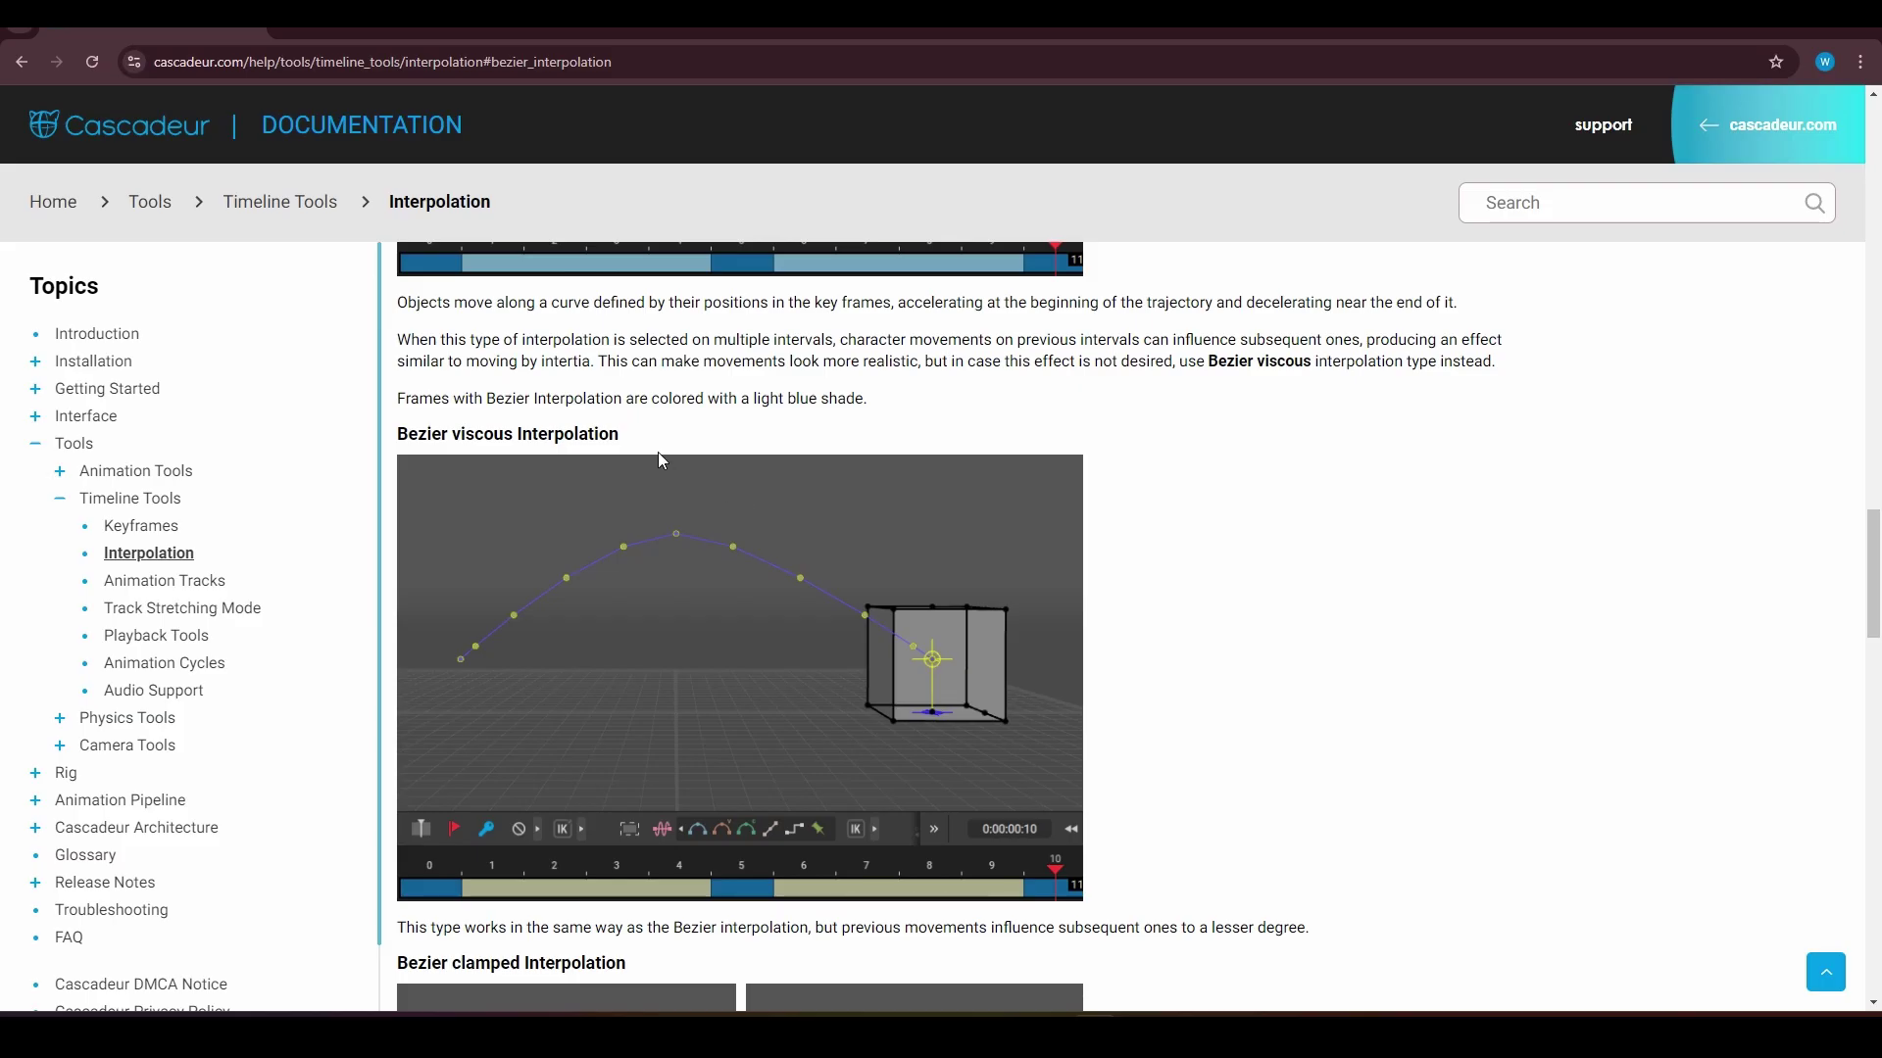
Step: Examine the Bezier and Bezier viscous sections, comparing how strongly previous movements influence subsequent ones
scroll(745, 462, down, 1)
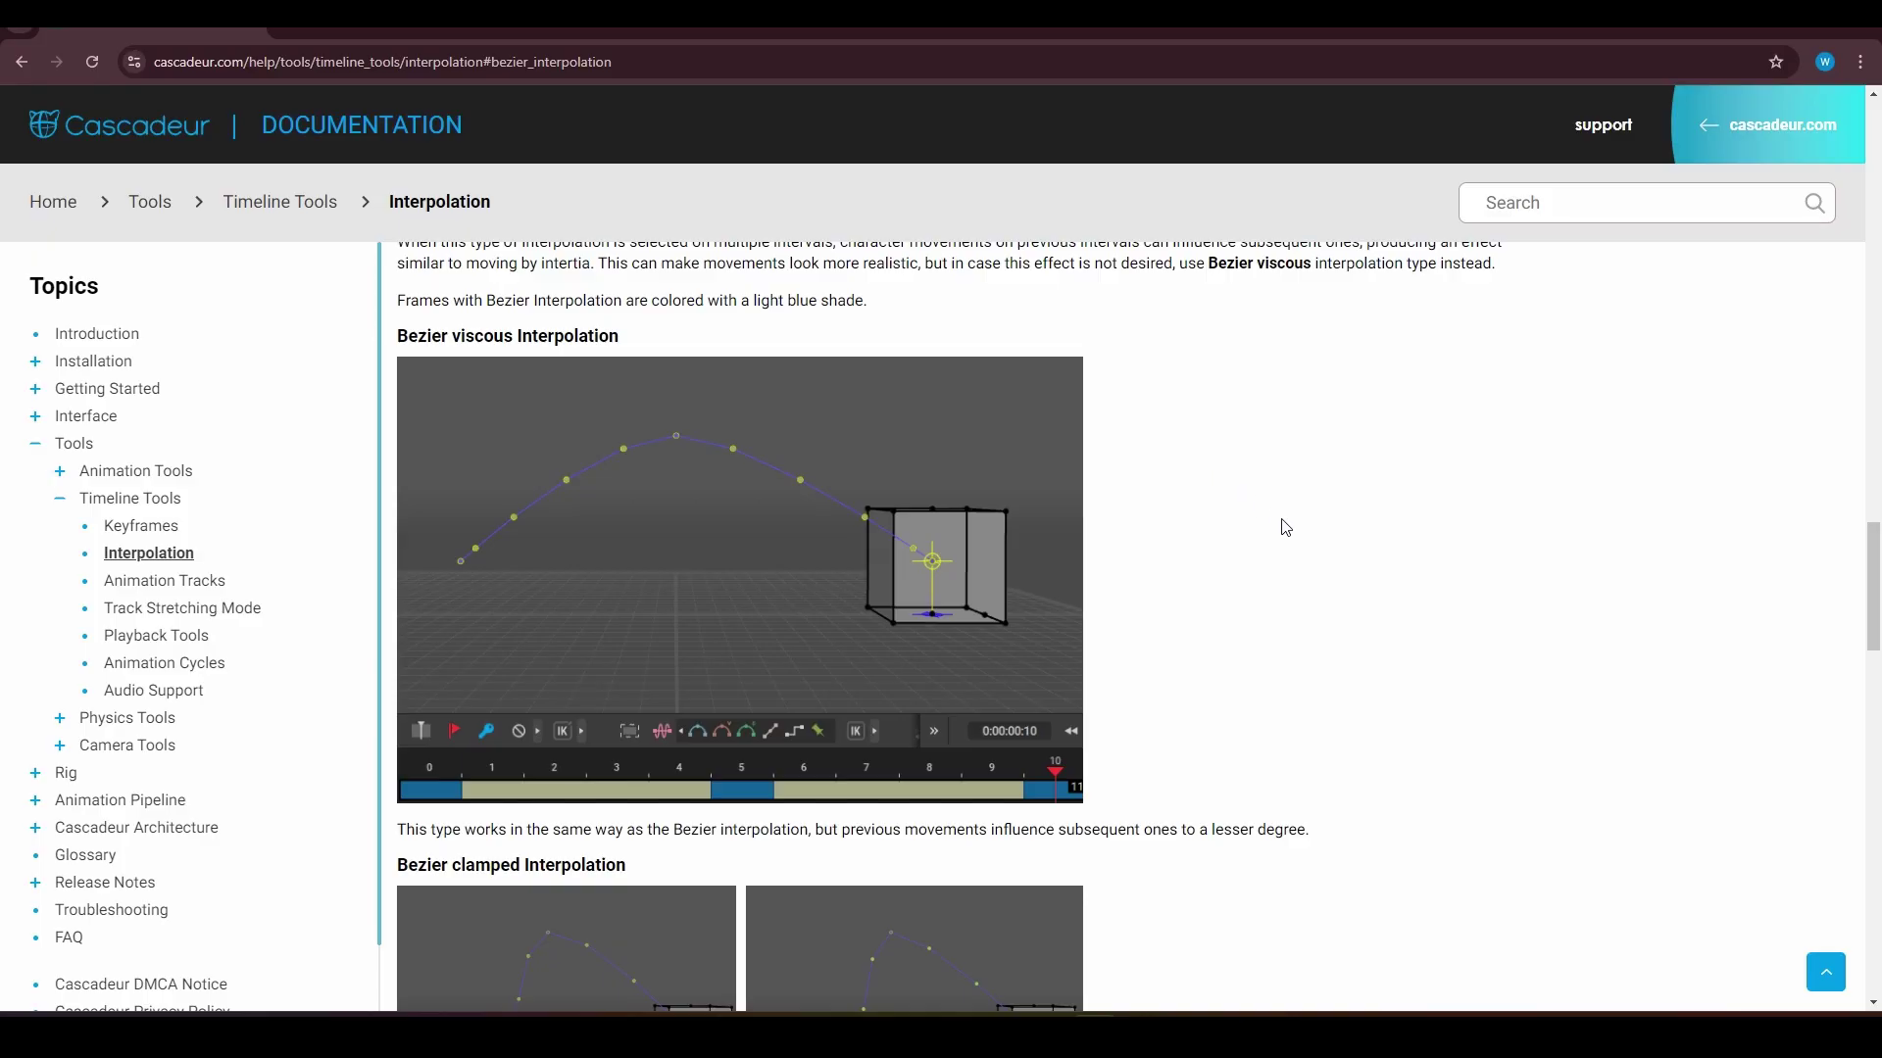
scroll(686, 539, up, 5)
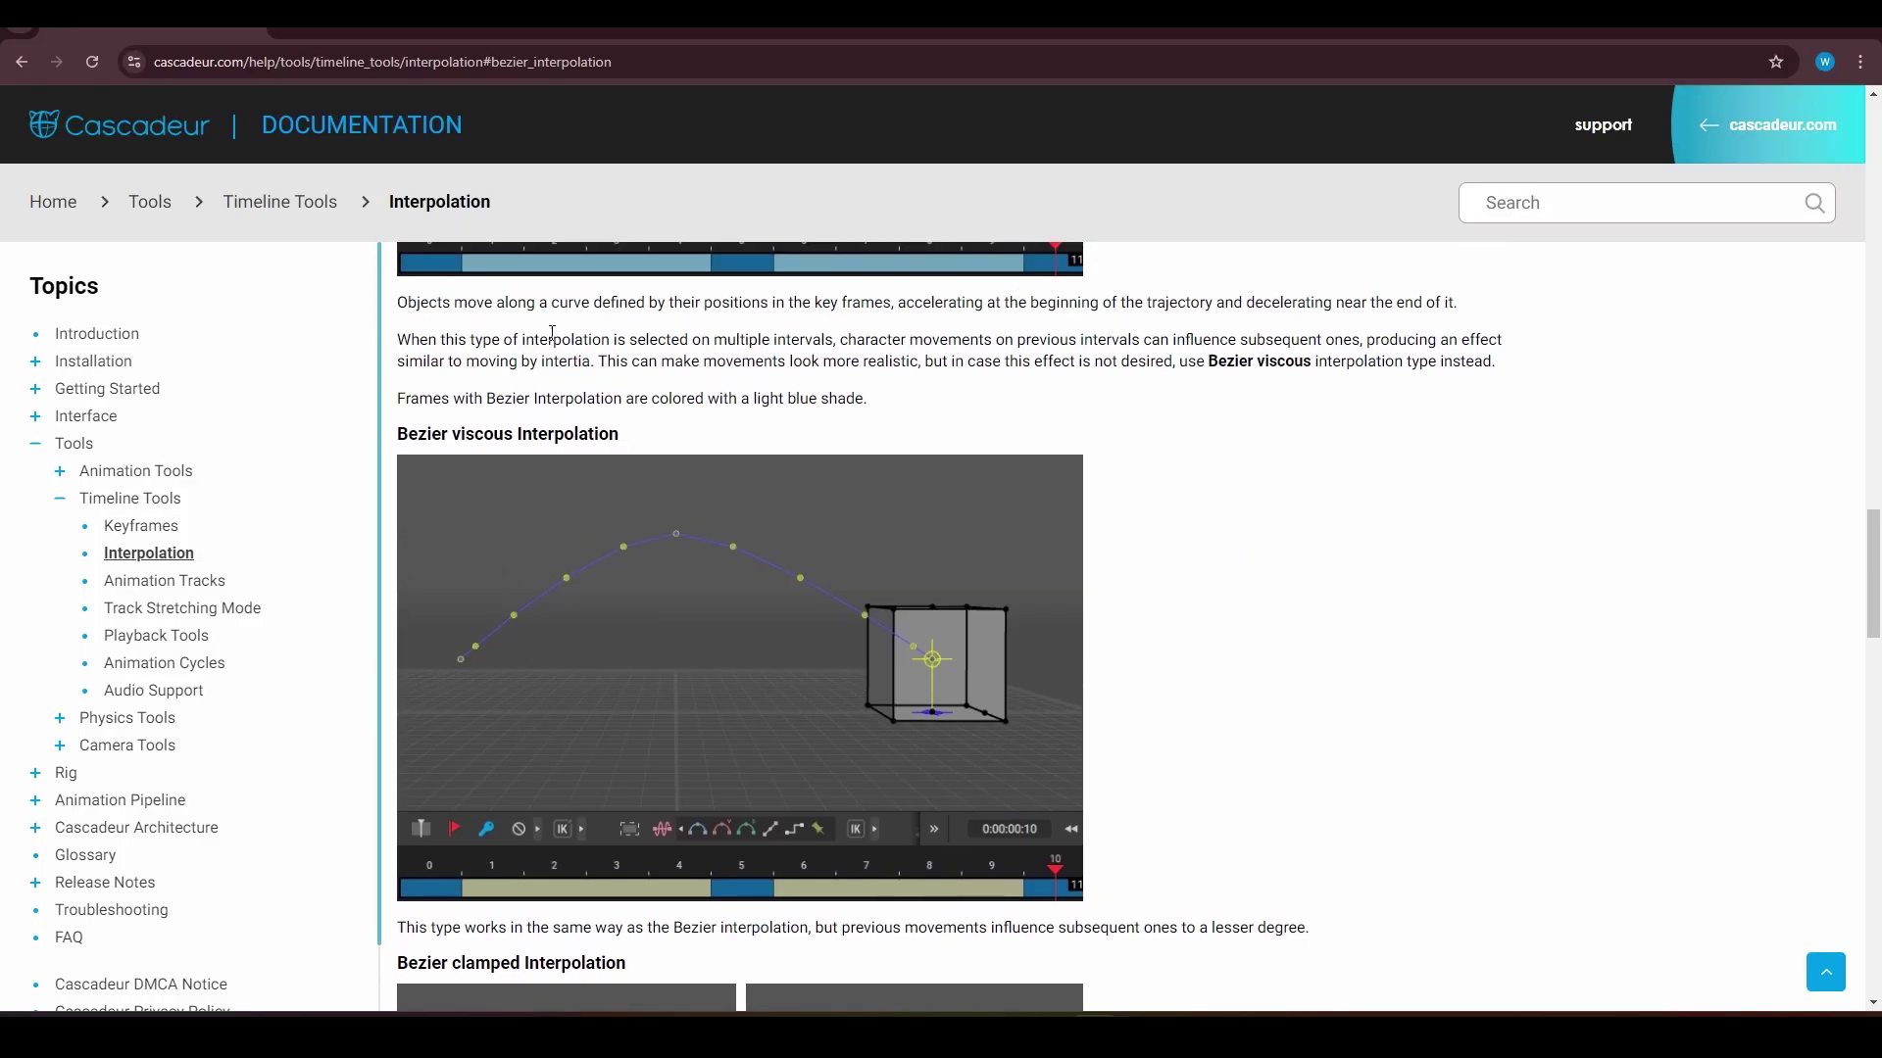
scroll(674, 451, up, 3)
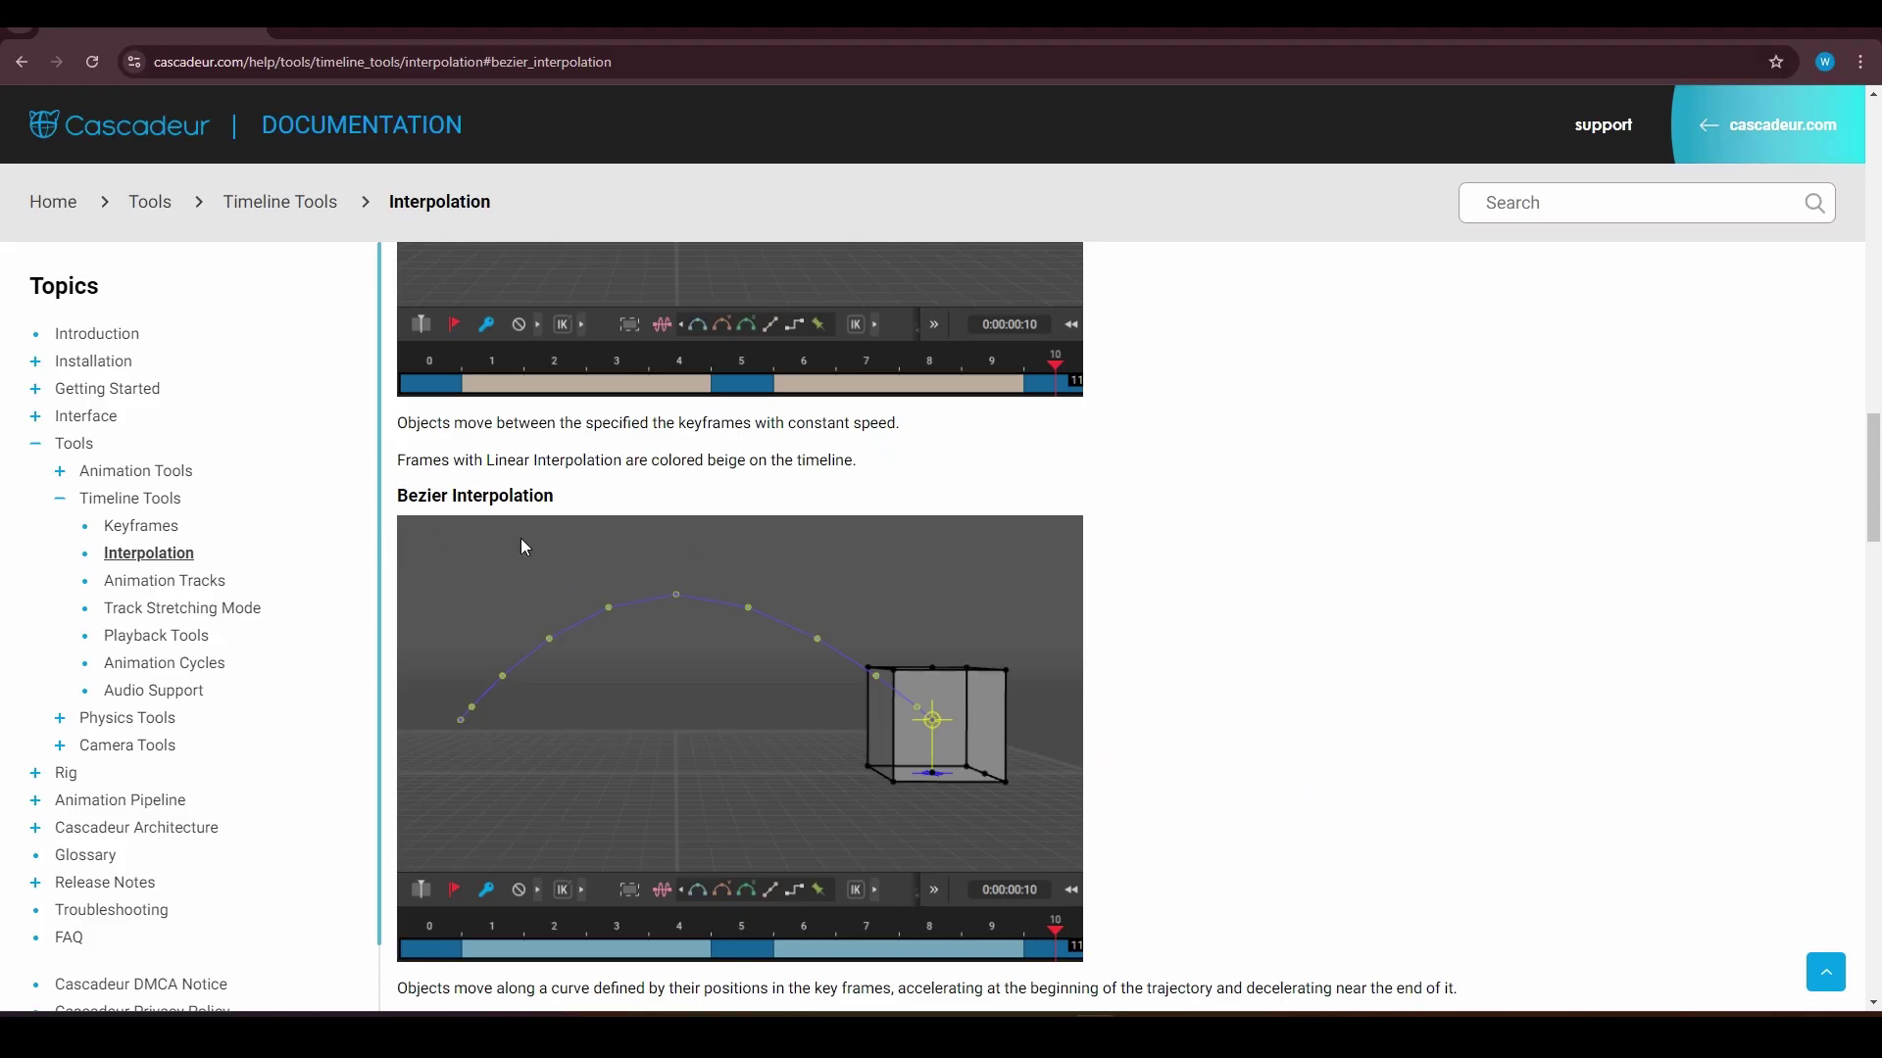
scroll(529, 547, down, 7)
drag(1282, 927, 1039, 927)
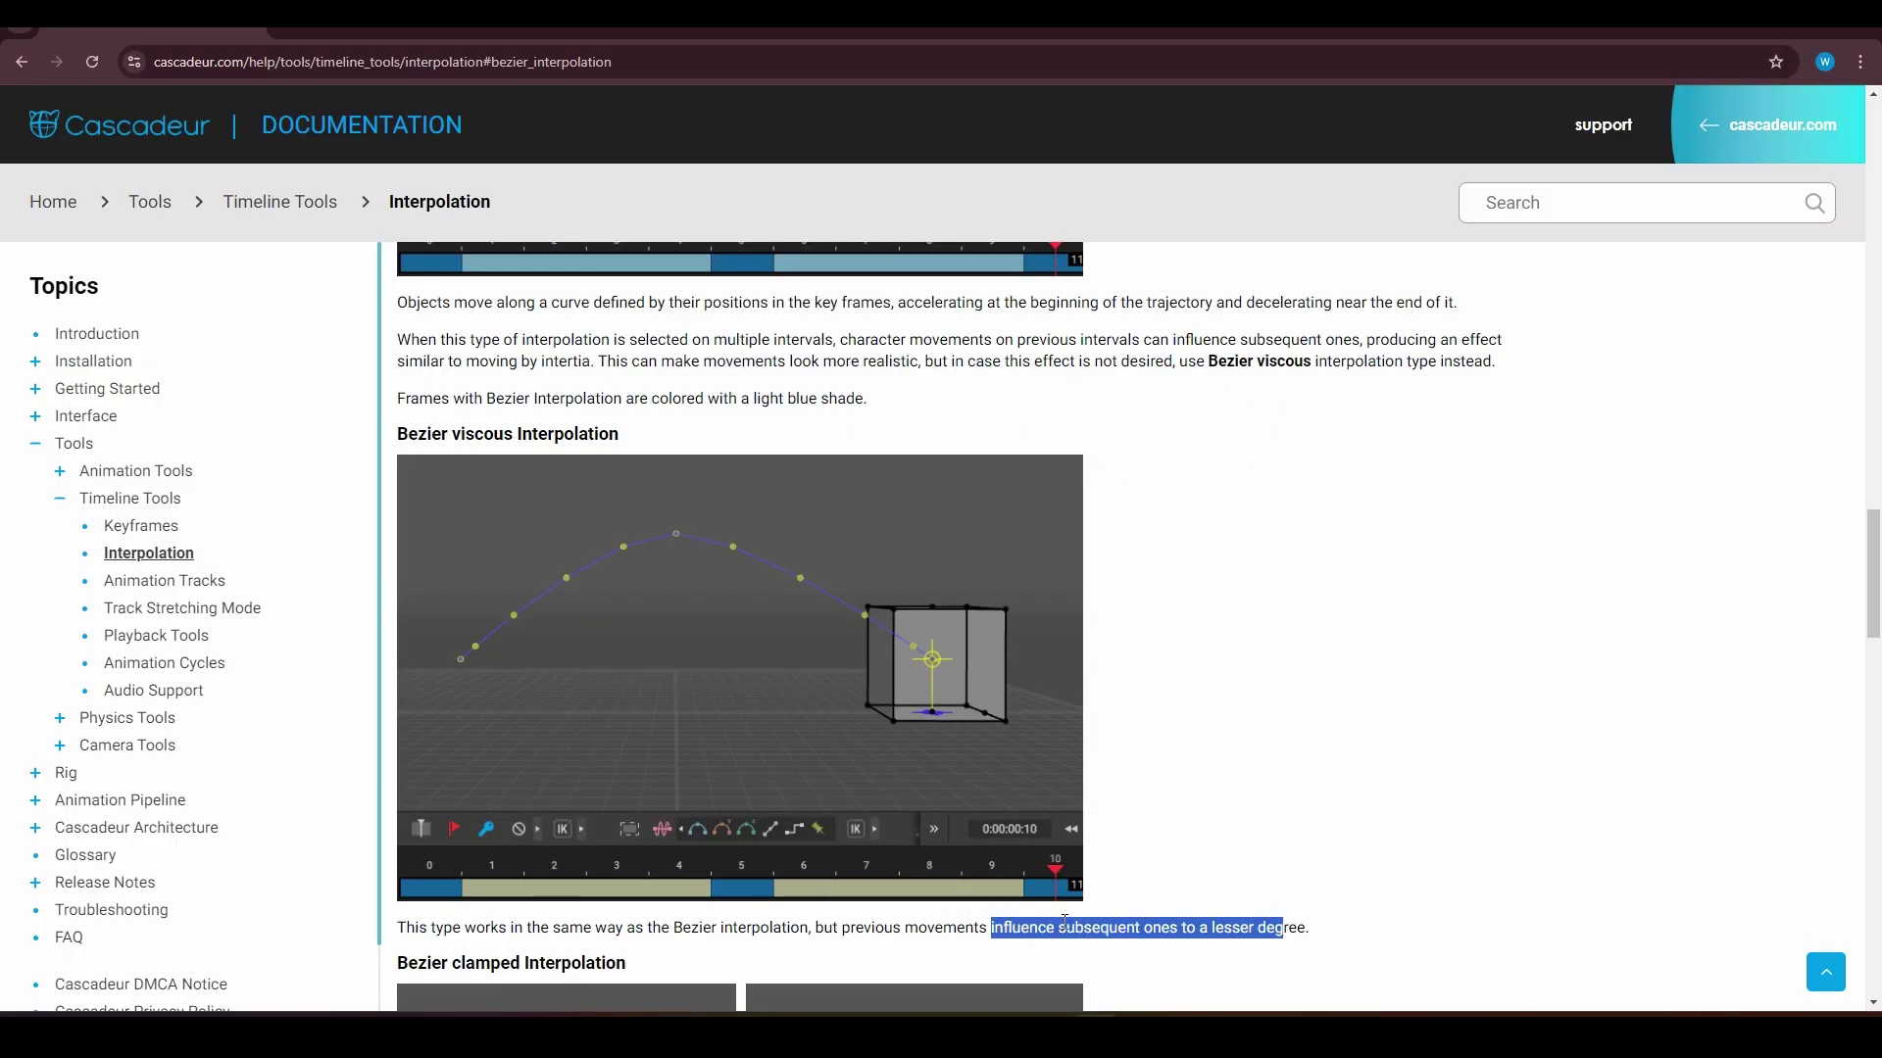
scroll(666, 676, up, 4)
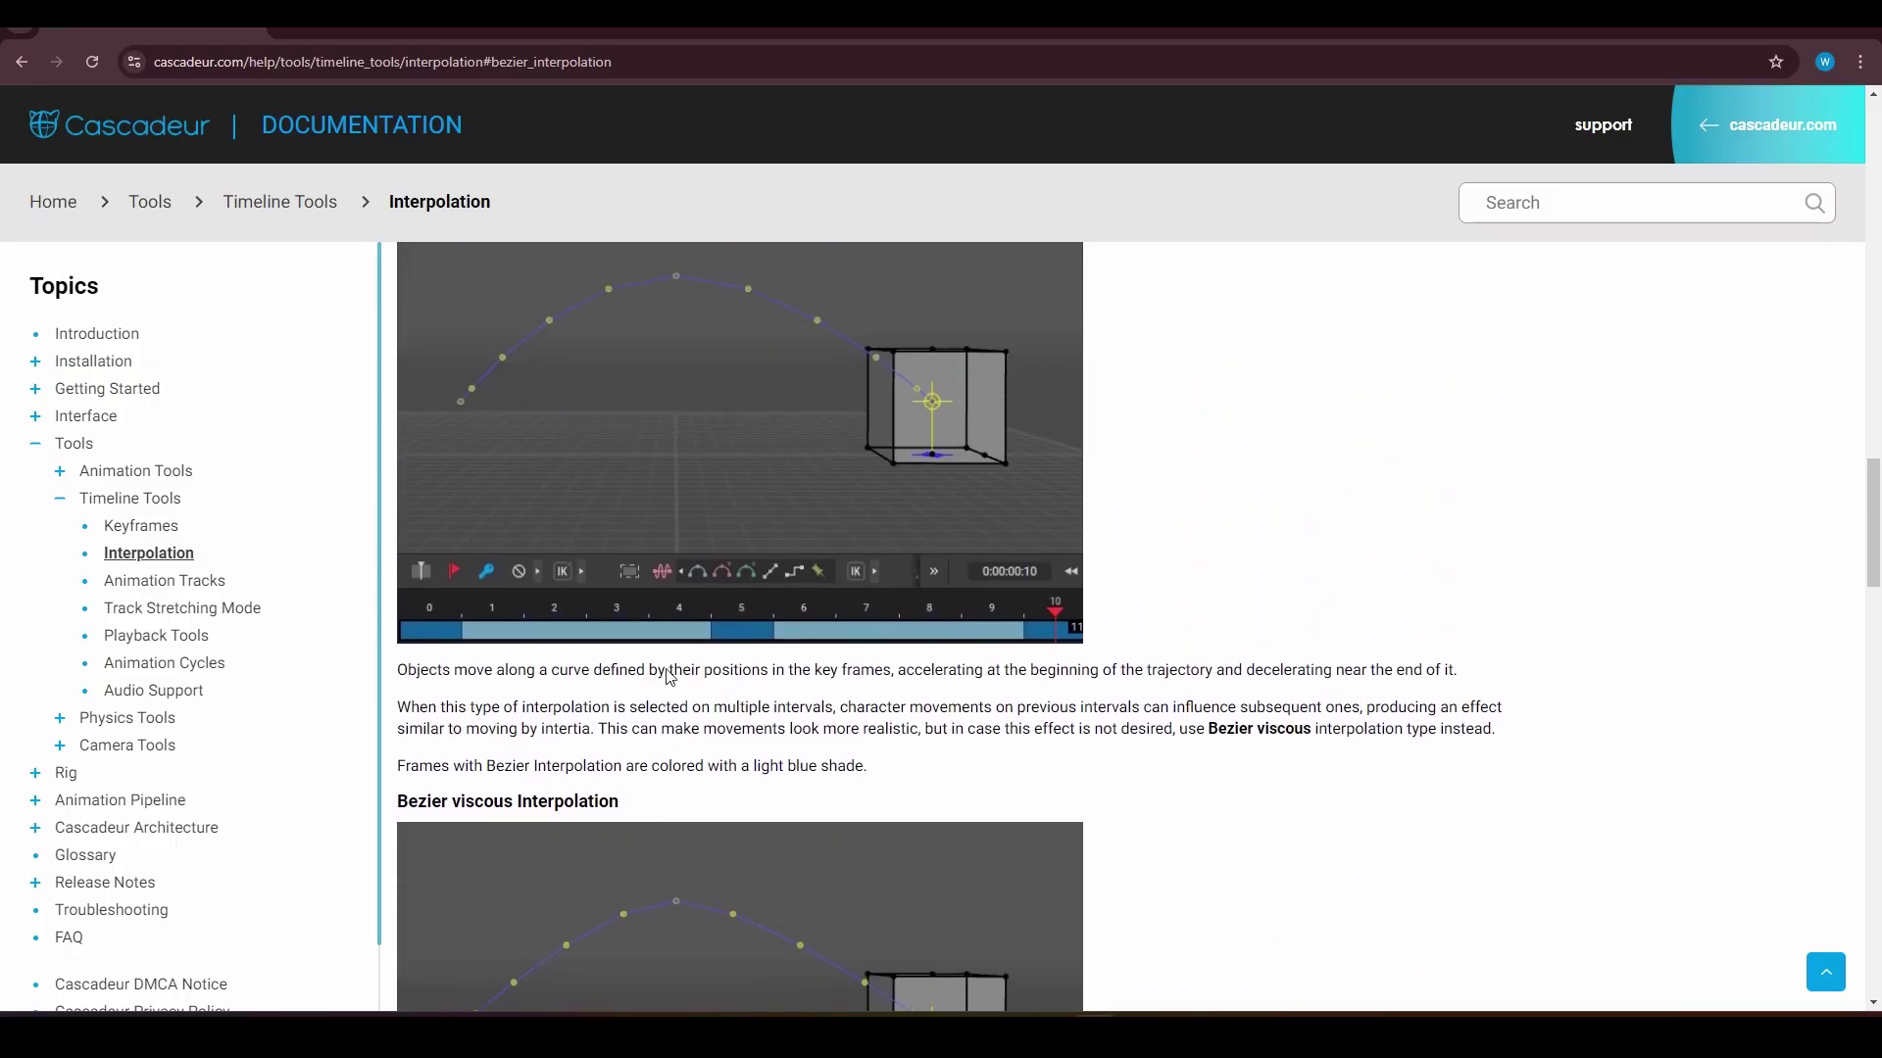
scroll(666, 676, down, 1)
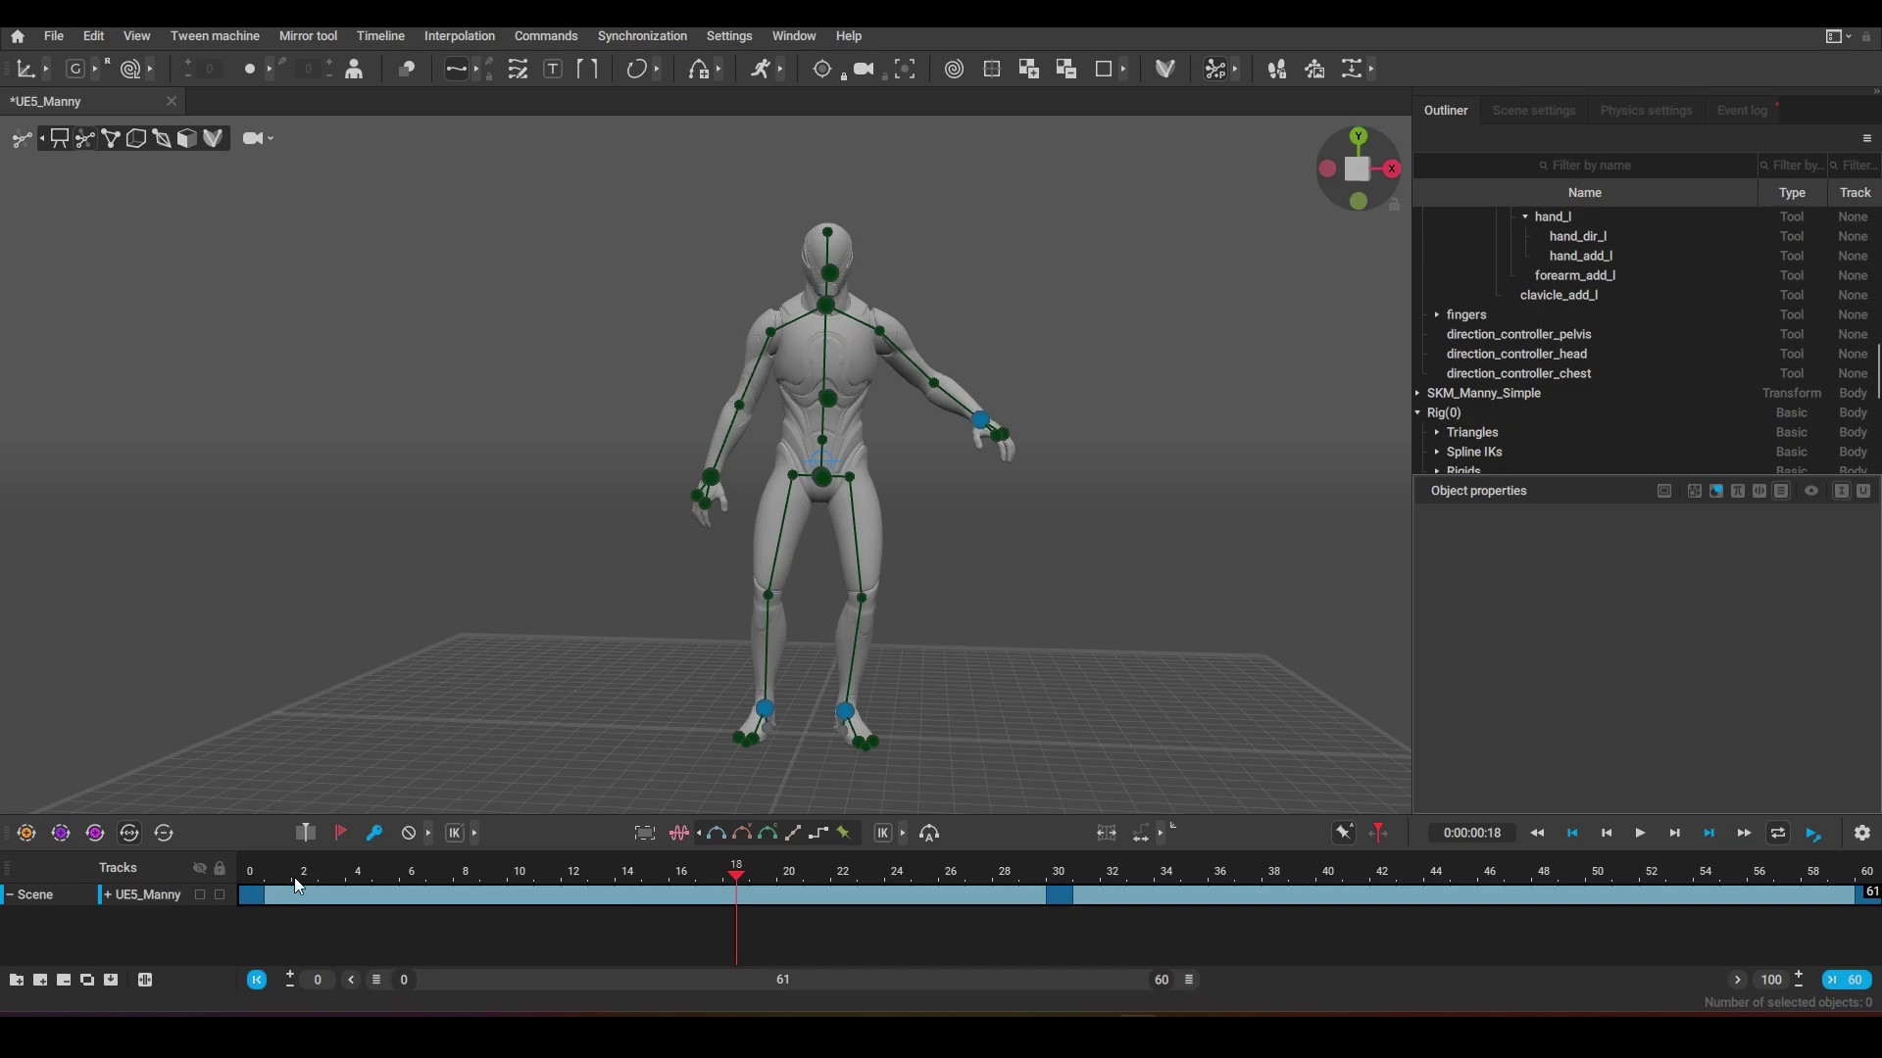
Step: Switch back to Cascadeur and play the arm-raising animation with Bezier interpolation from frame 0
drag(295, 879, 237, 880)
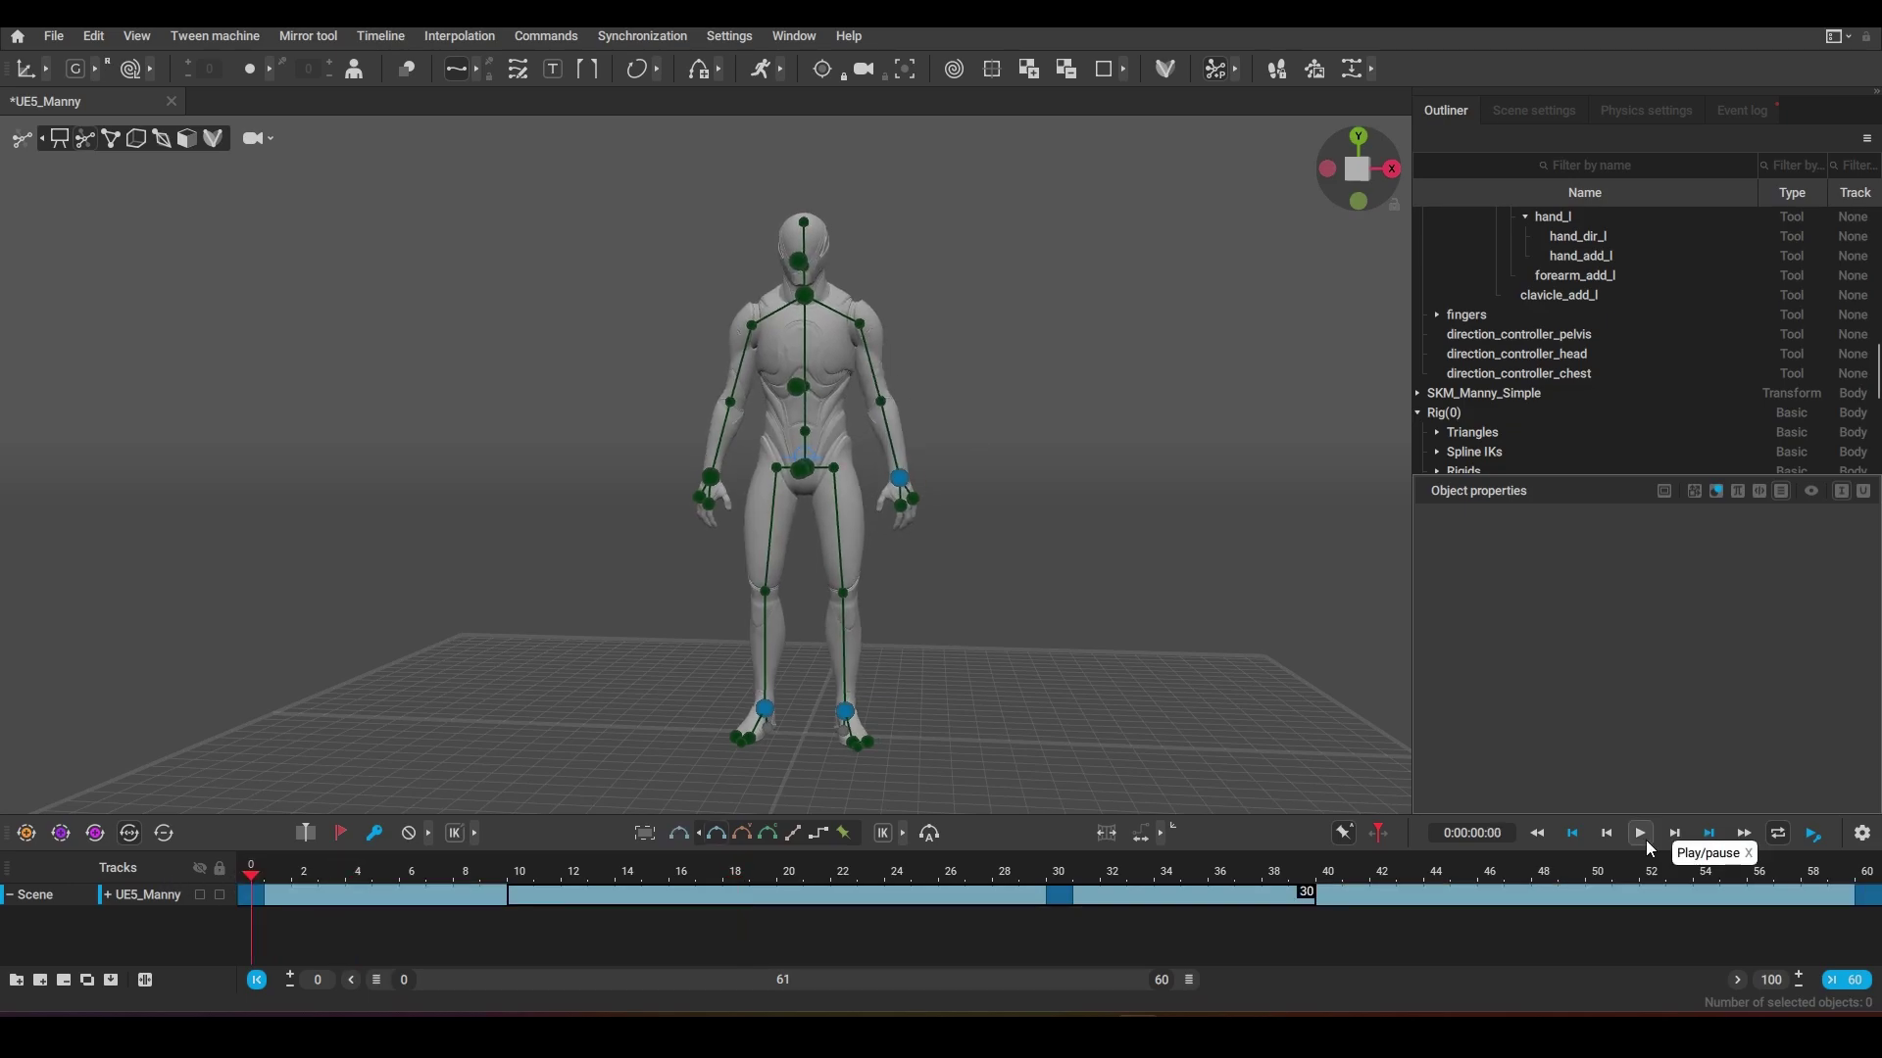
click(1641, 835)
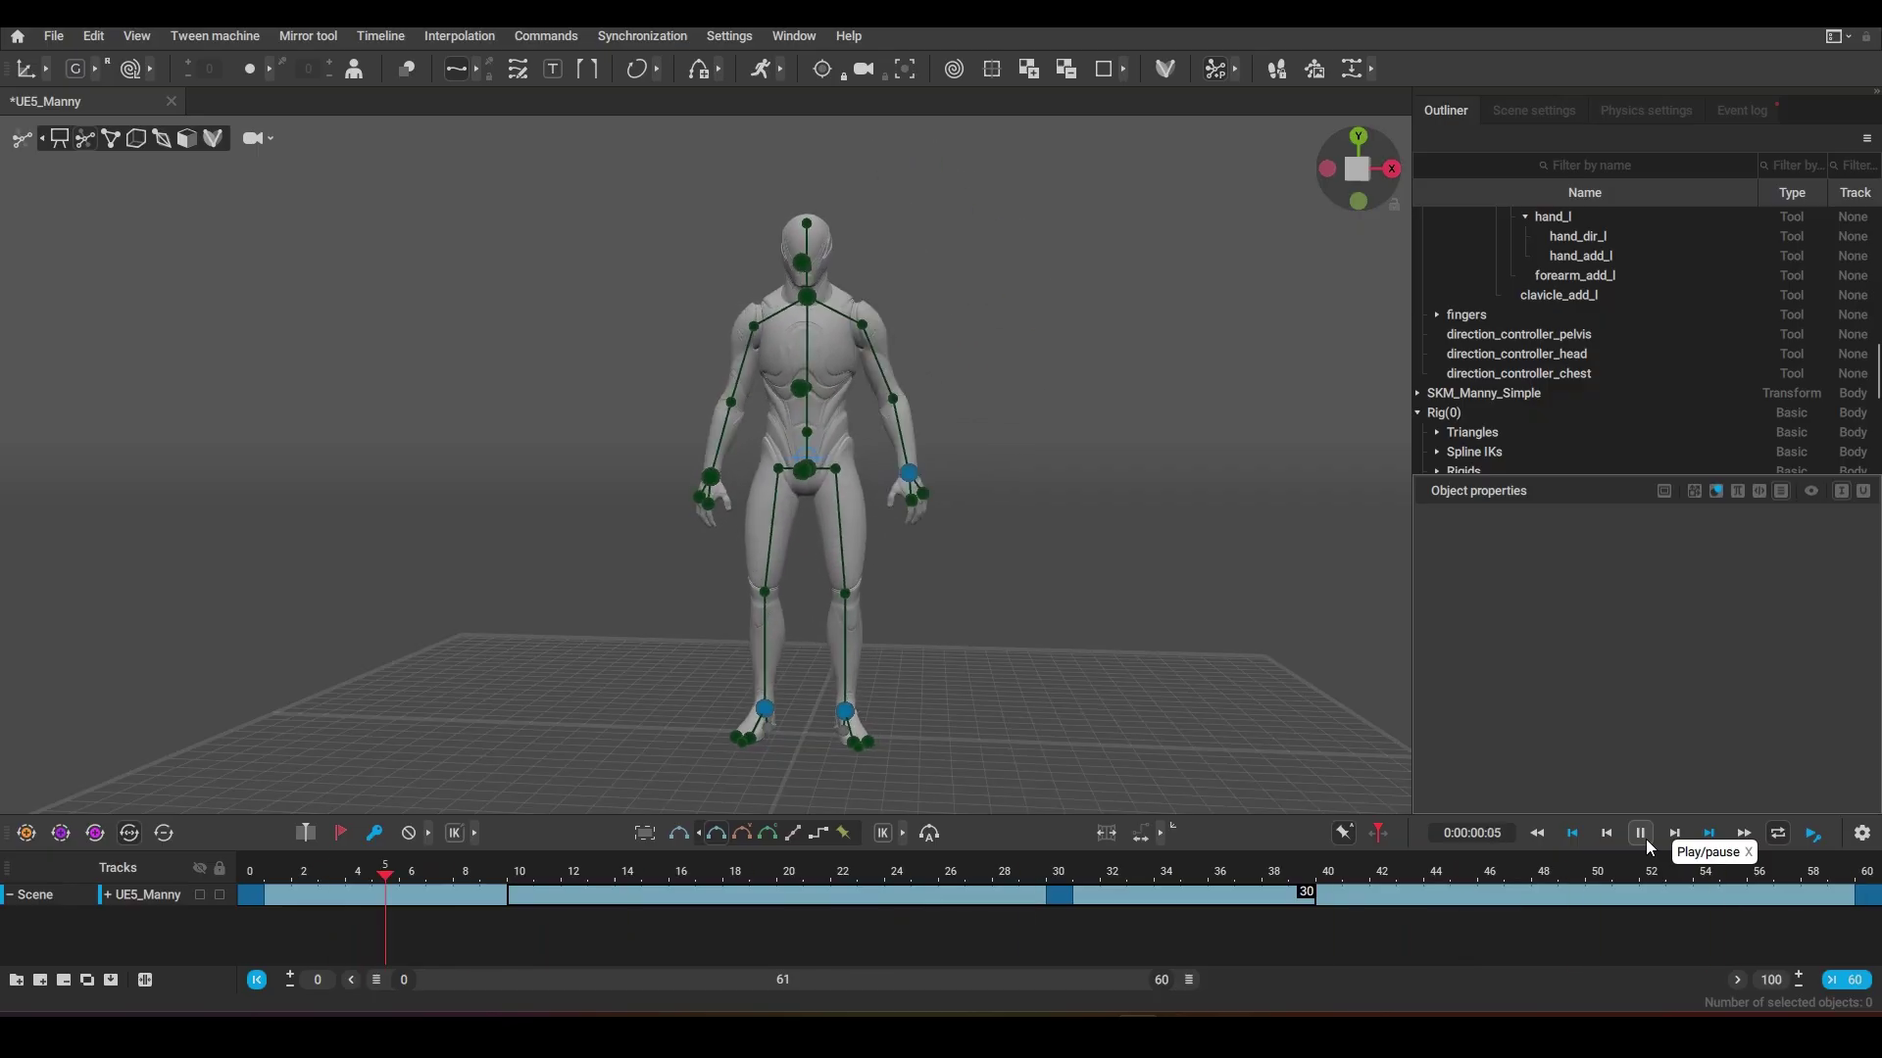
click(1643, 837)
Step: Try Bezier viscous interpolation on the animation, play it from frame 0 and return to frame 0
click(770, 841)
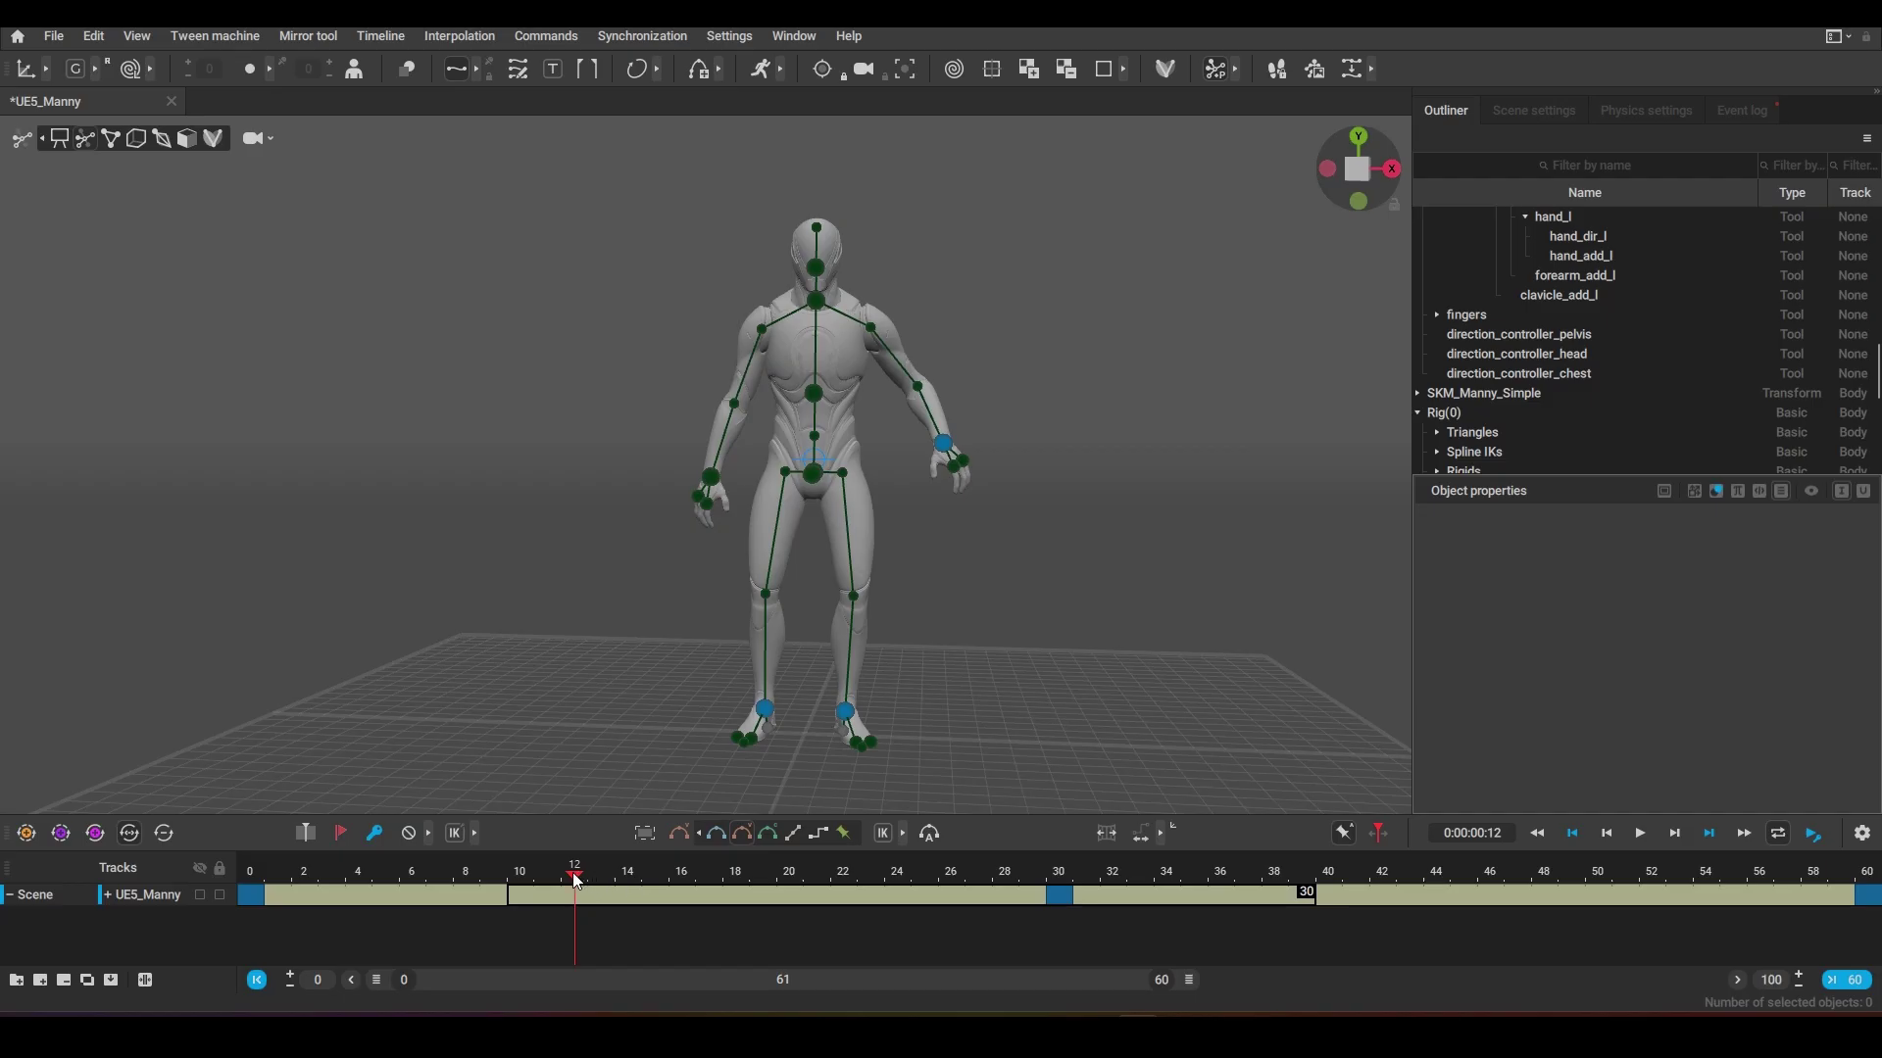
drag(576, 880, 242, 872)
click(1645, 839)
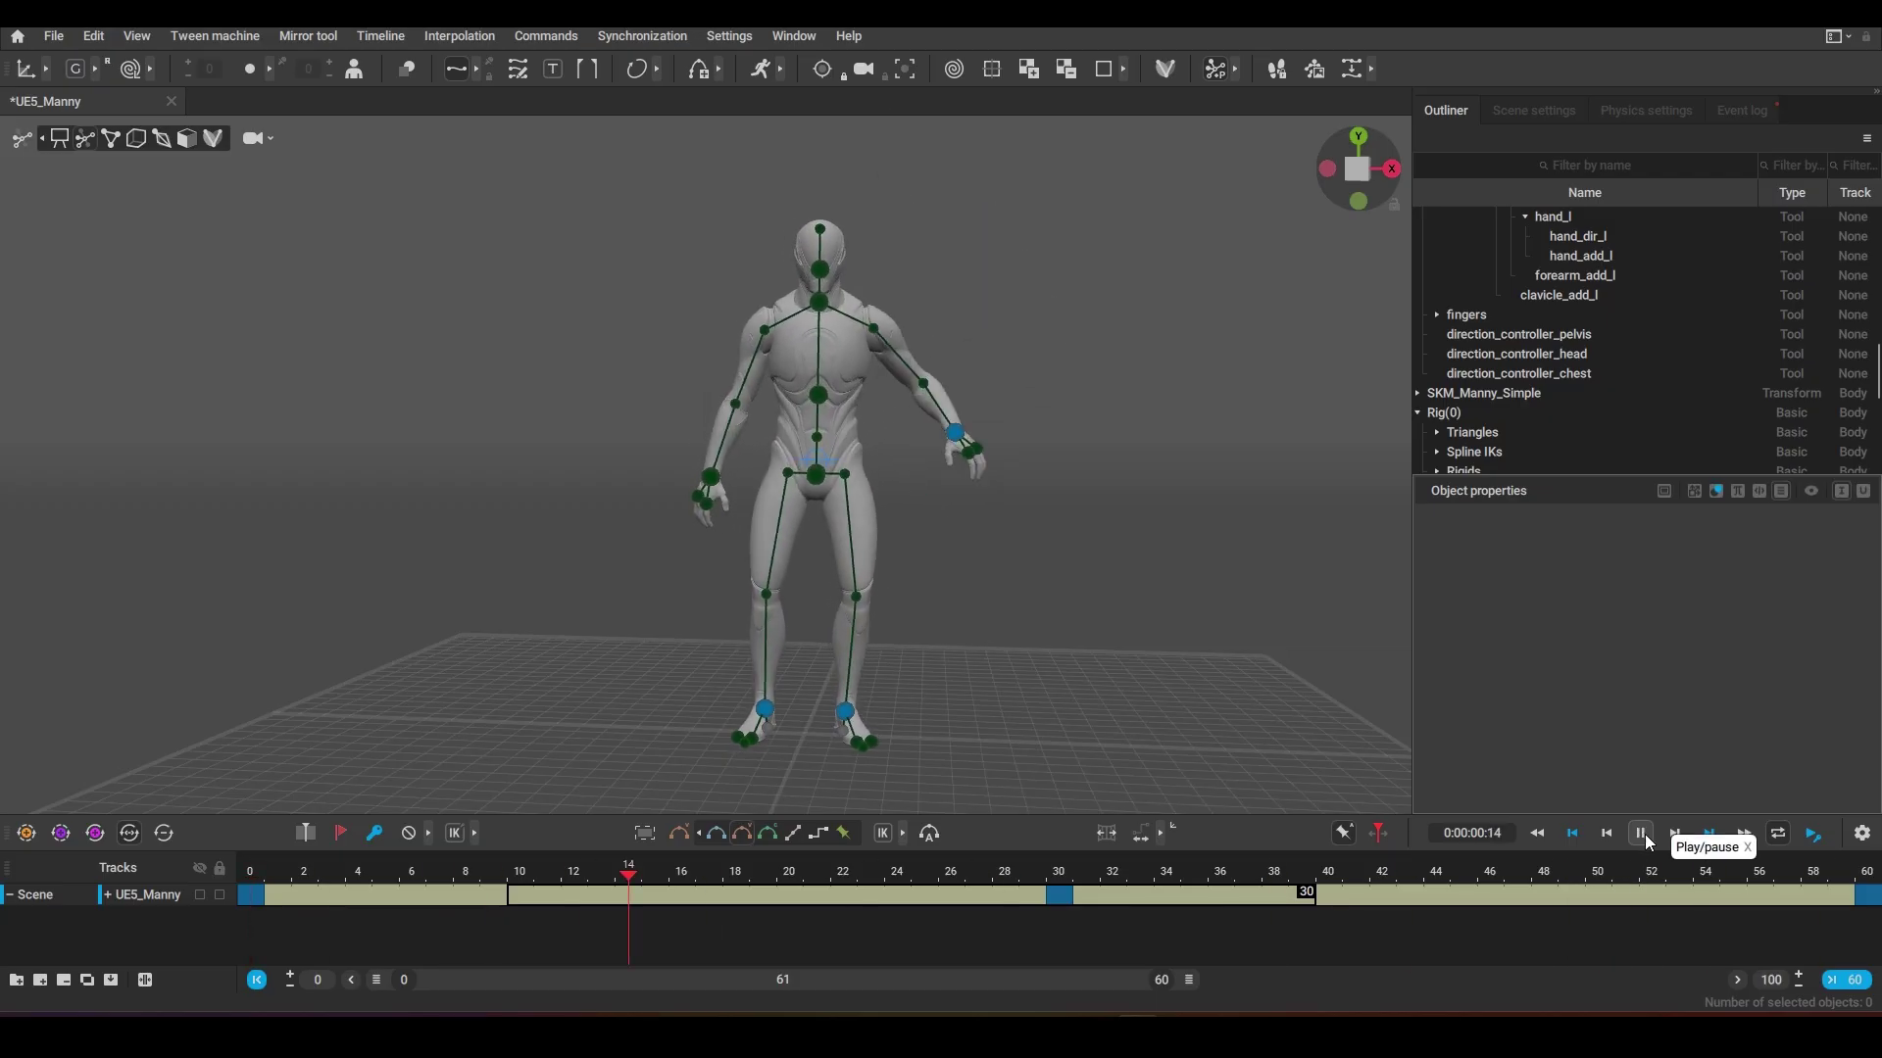
click(1643, 835)
drag(259, 900, 1874, 956)
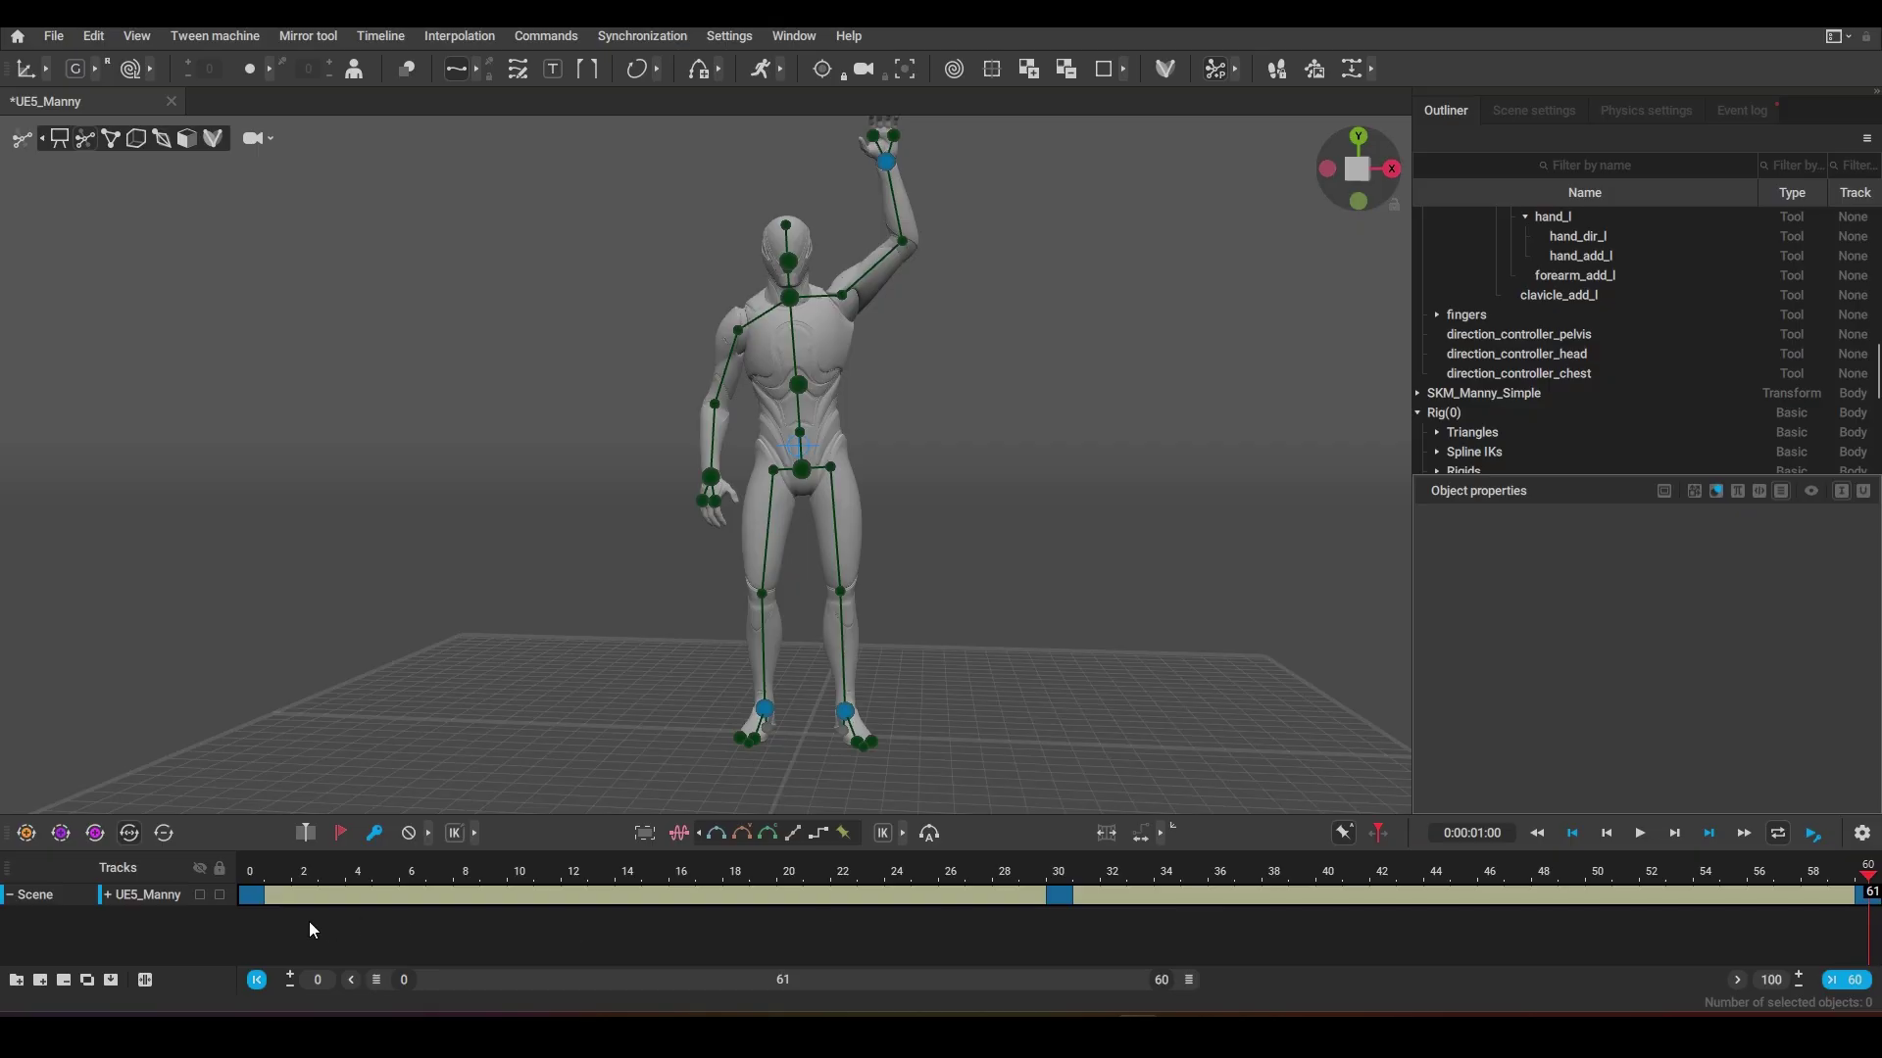
click(253, 875)
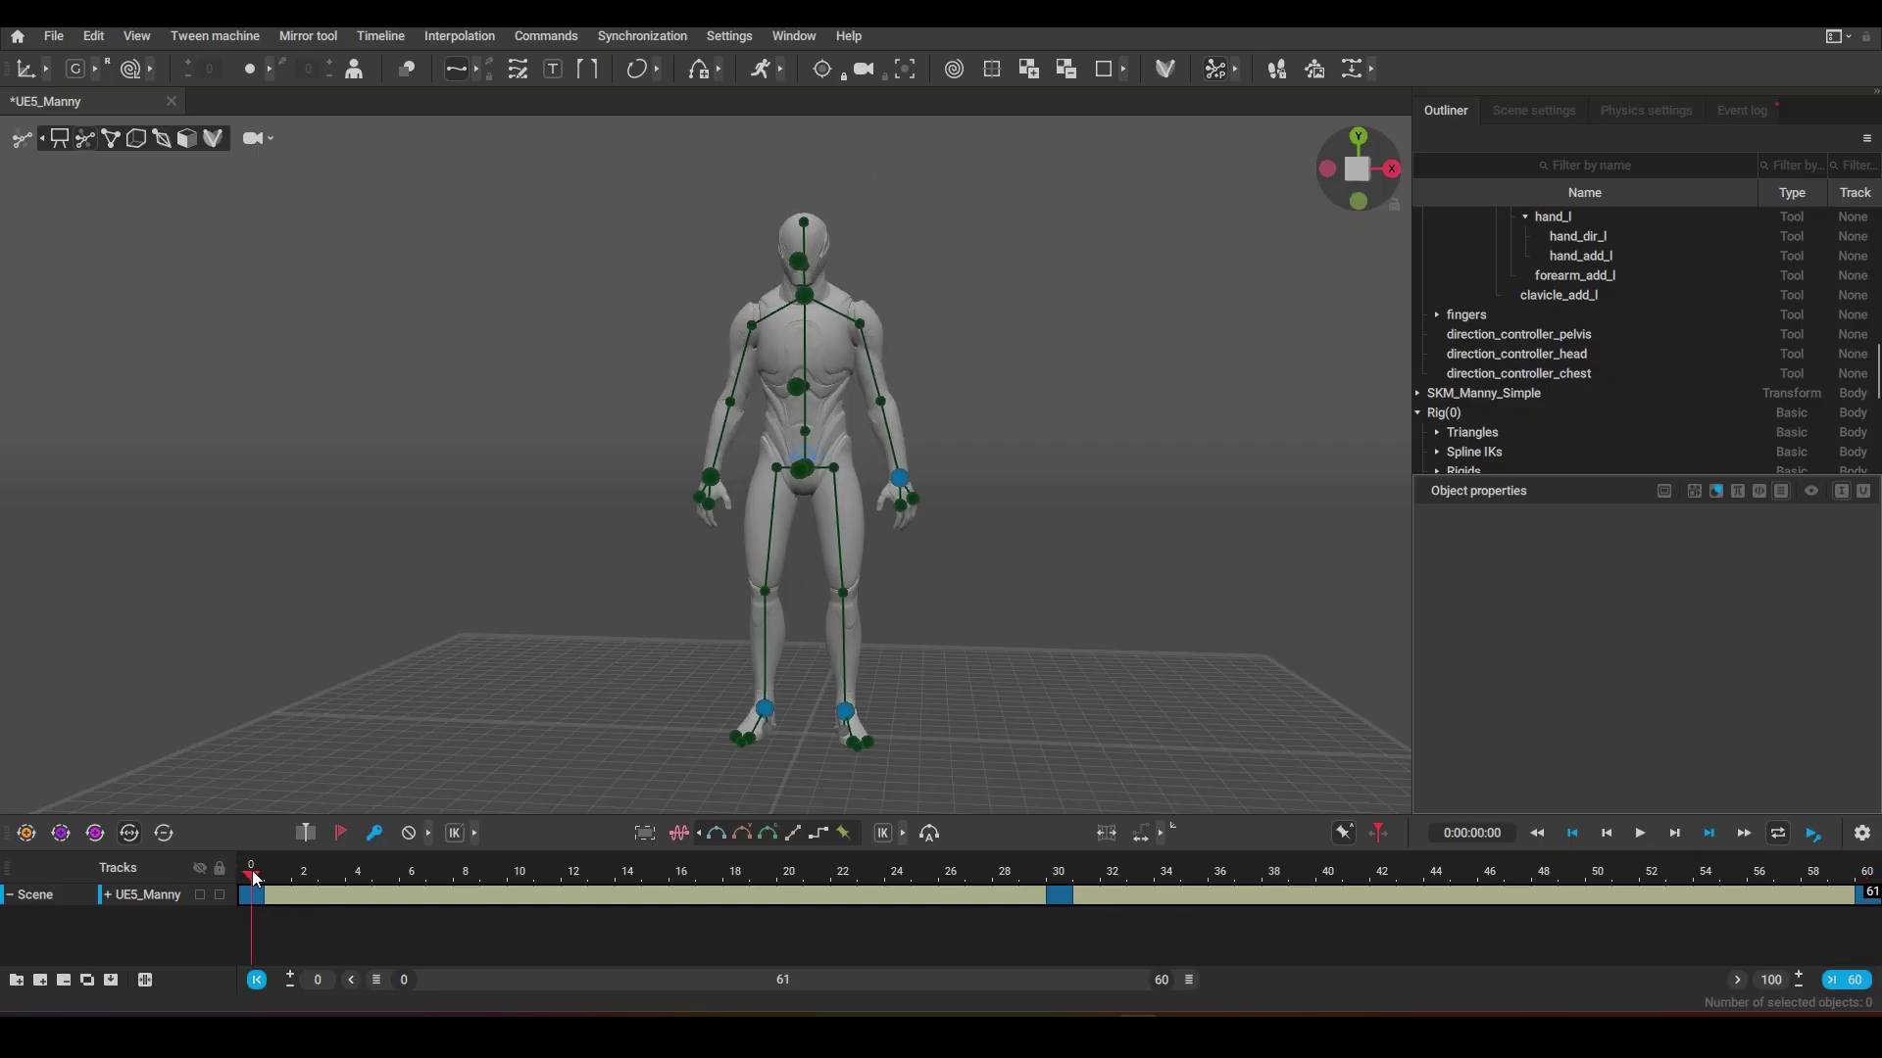
Step: Select the left hand controller and try Bezier, Bezier viscous and Bezier clamped interpolation to compare its trajectory
click(901, 478)
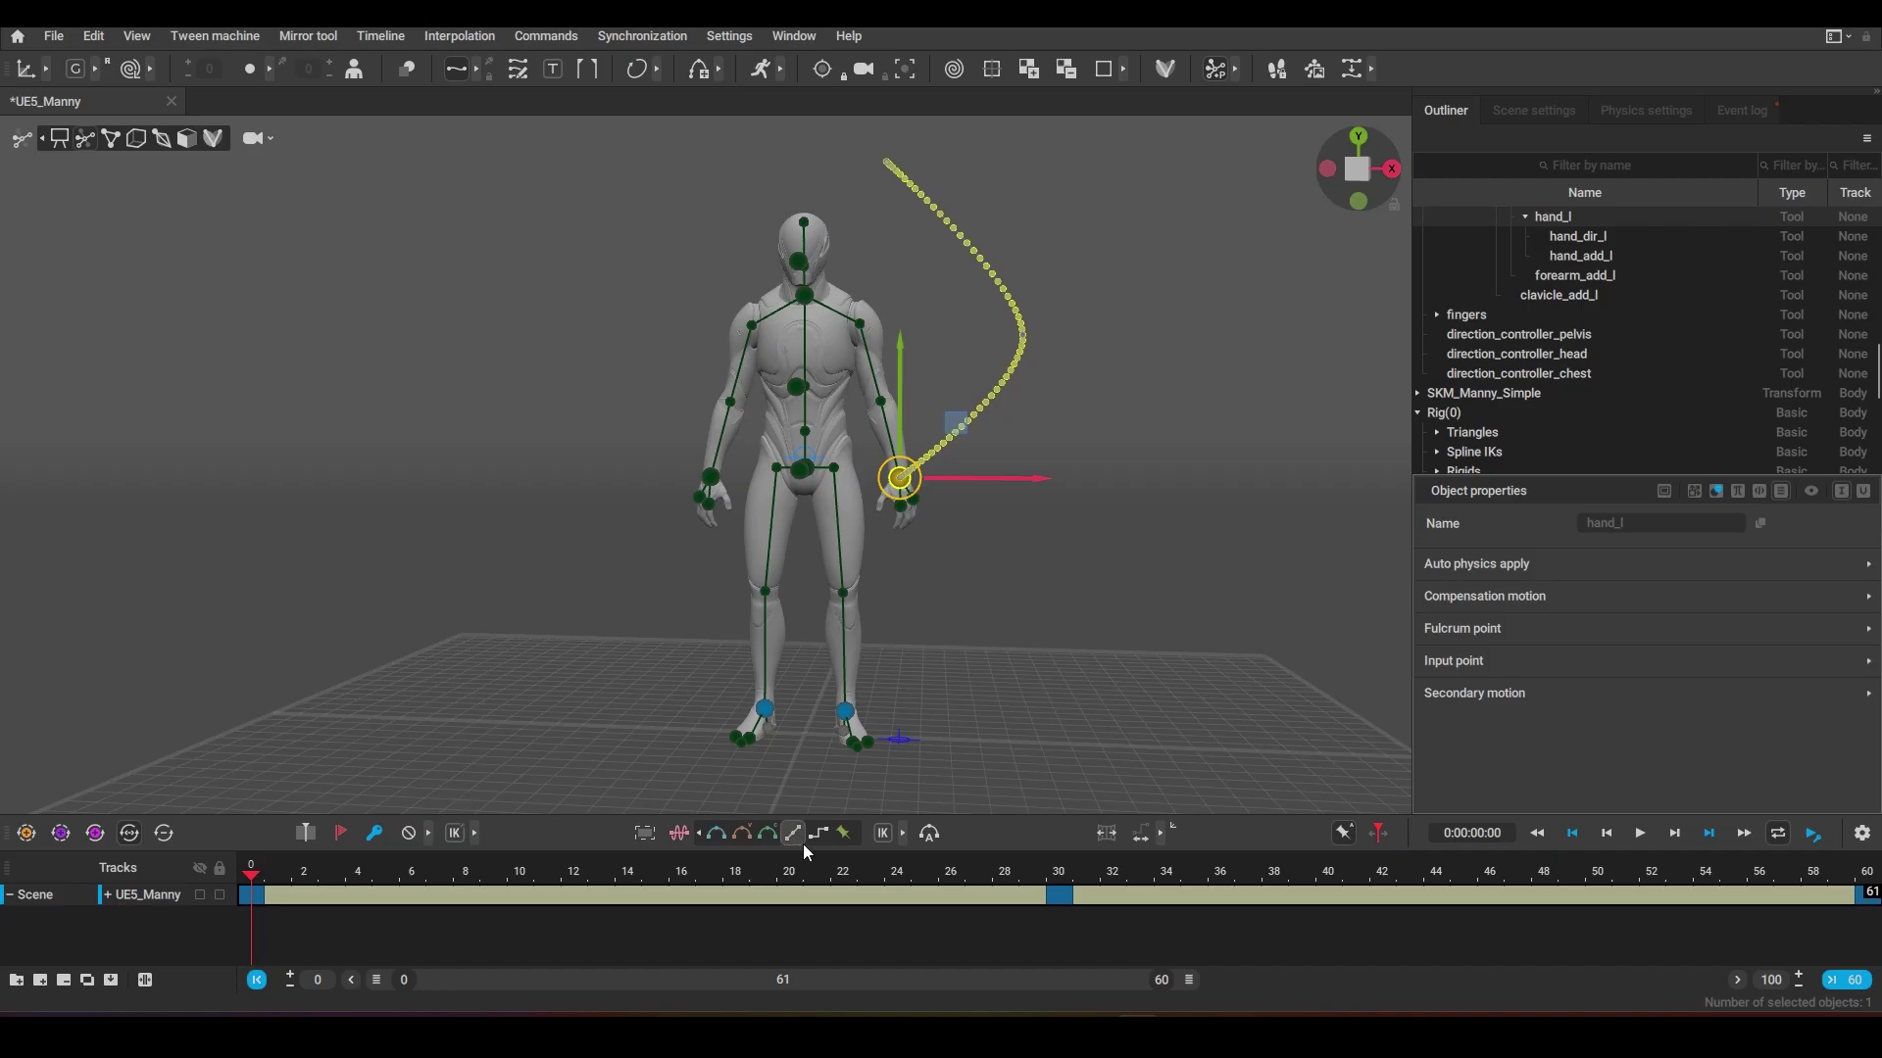
click(716, 835)
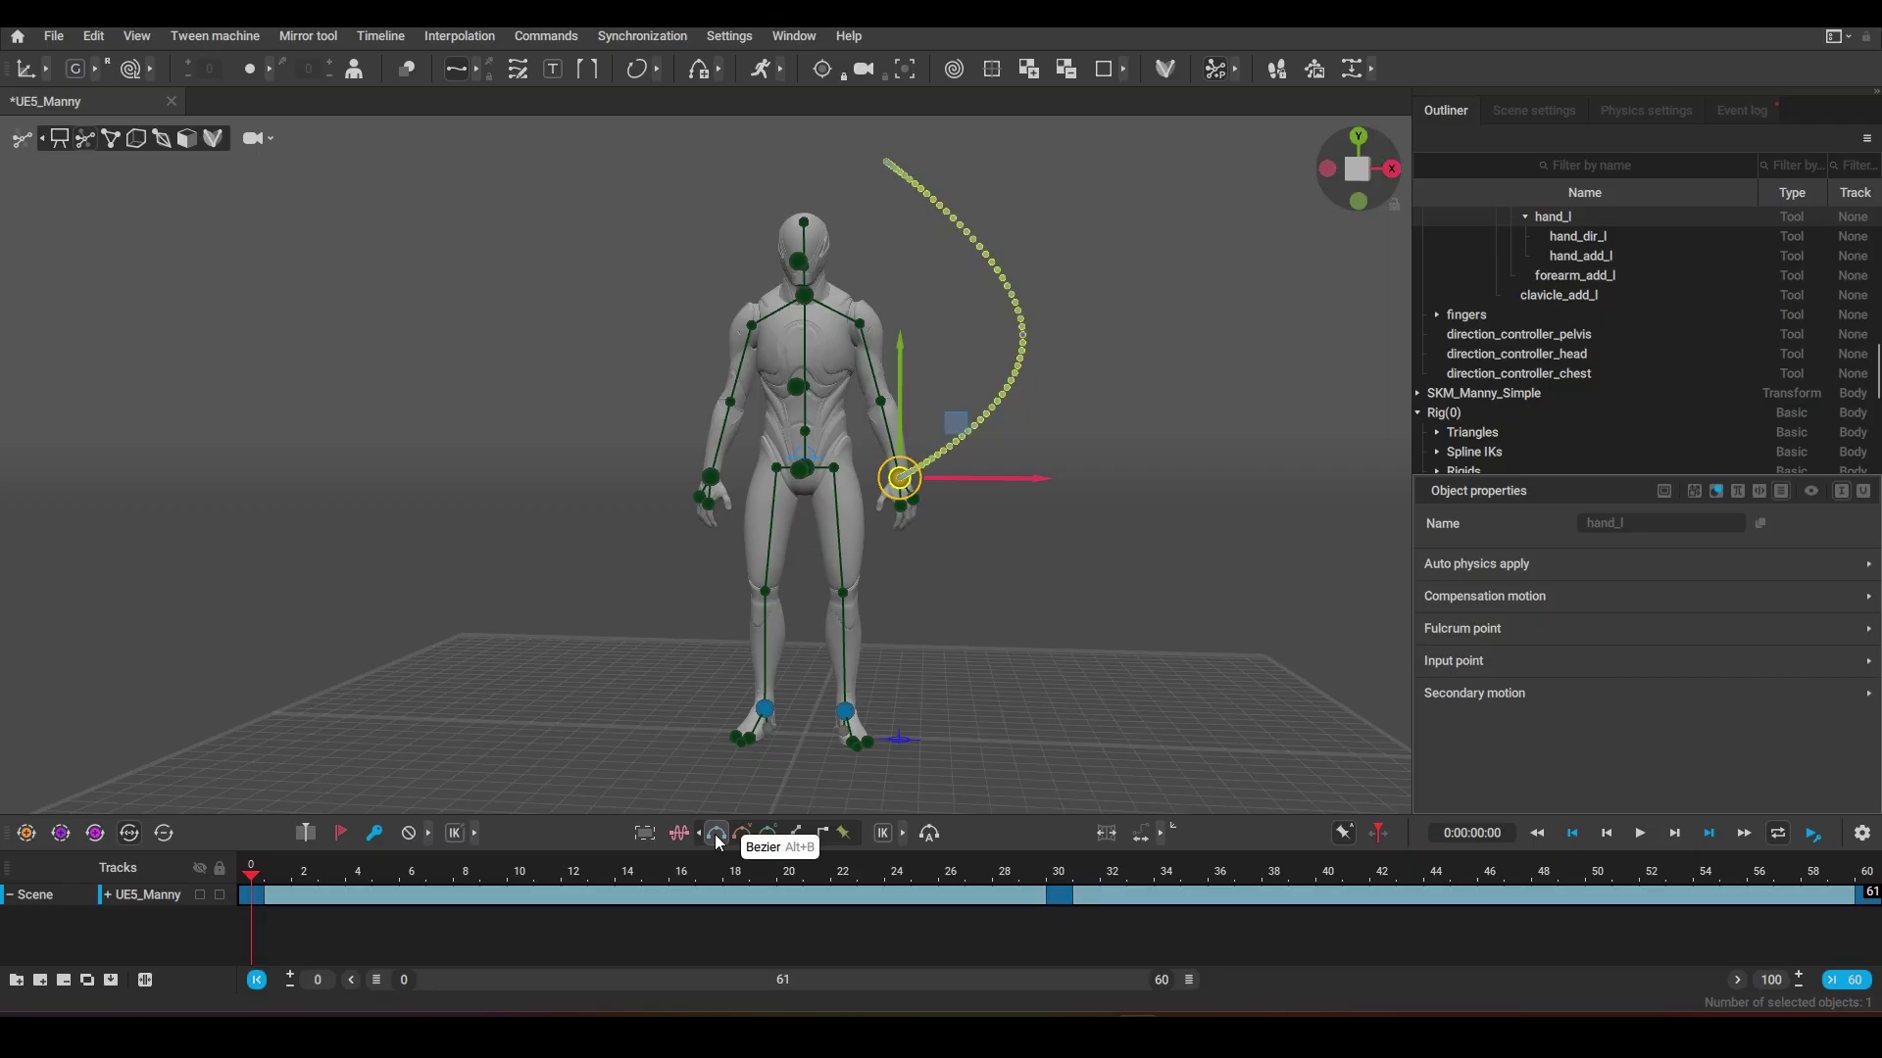
click(742, 832)
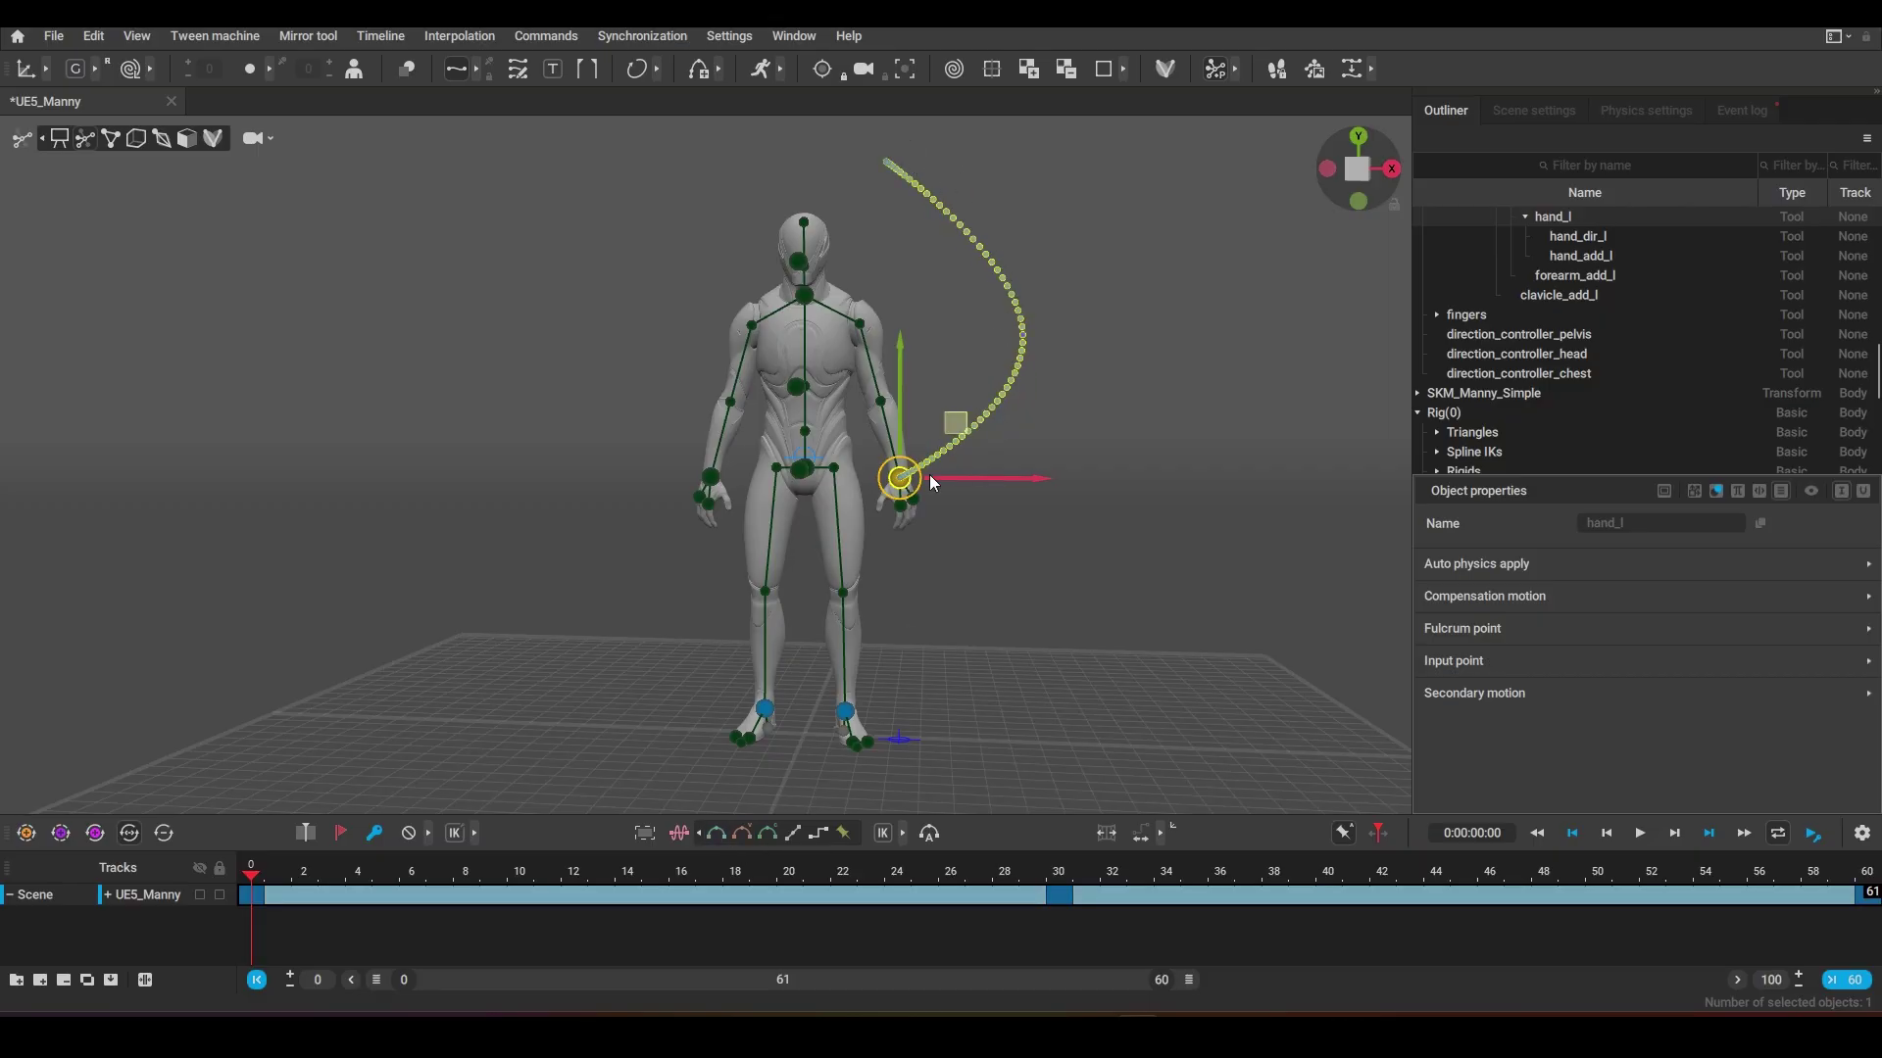
click(744, 838)
click(764, 834)
click(772, 837)
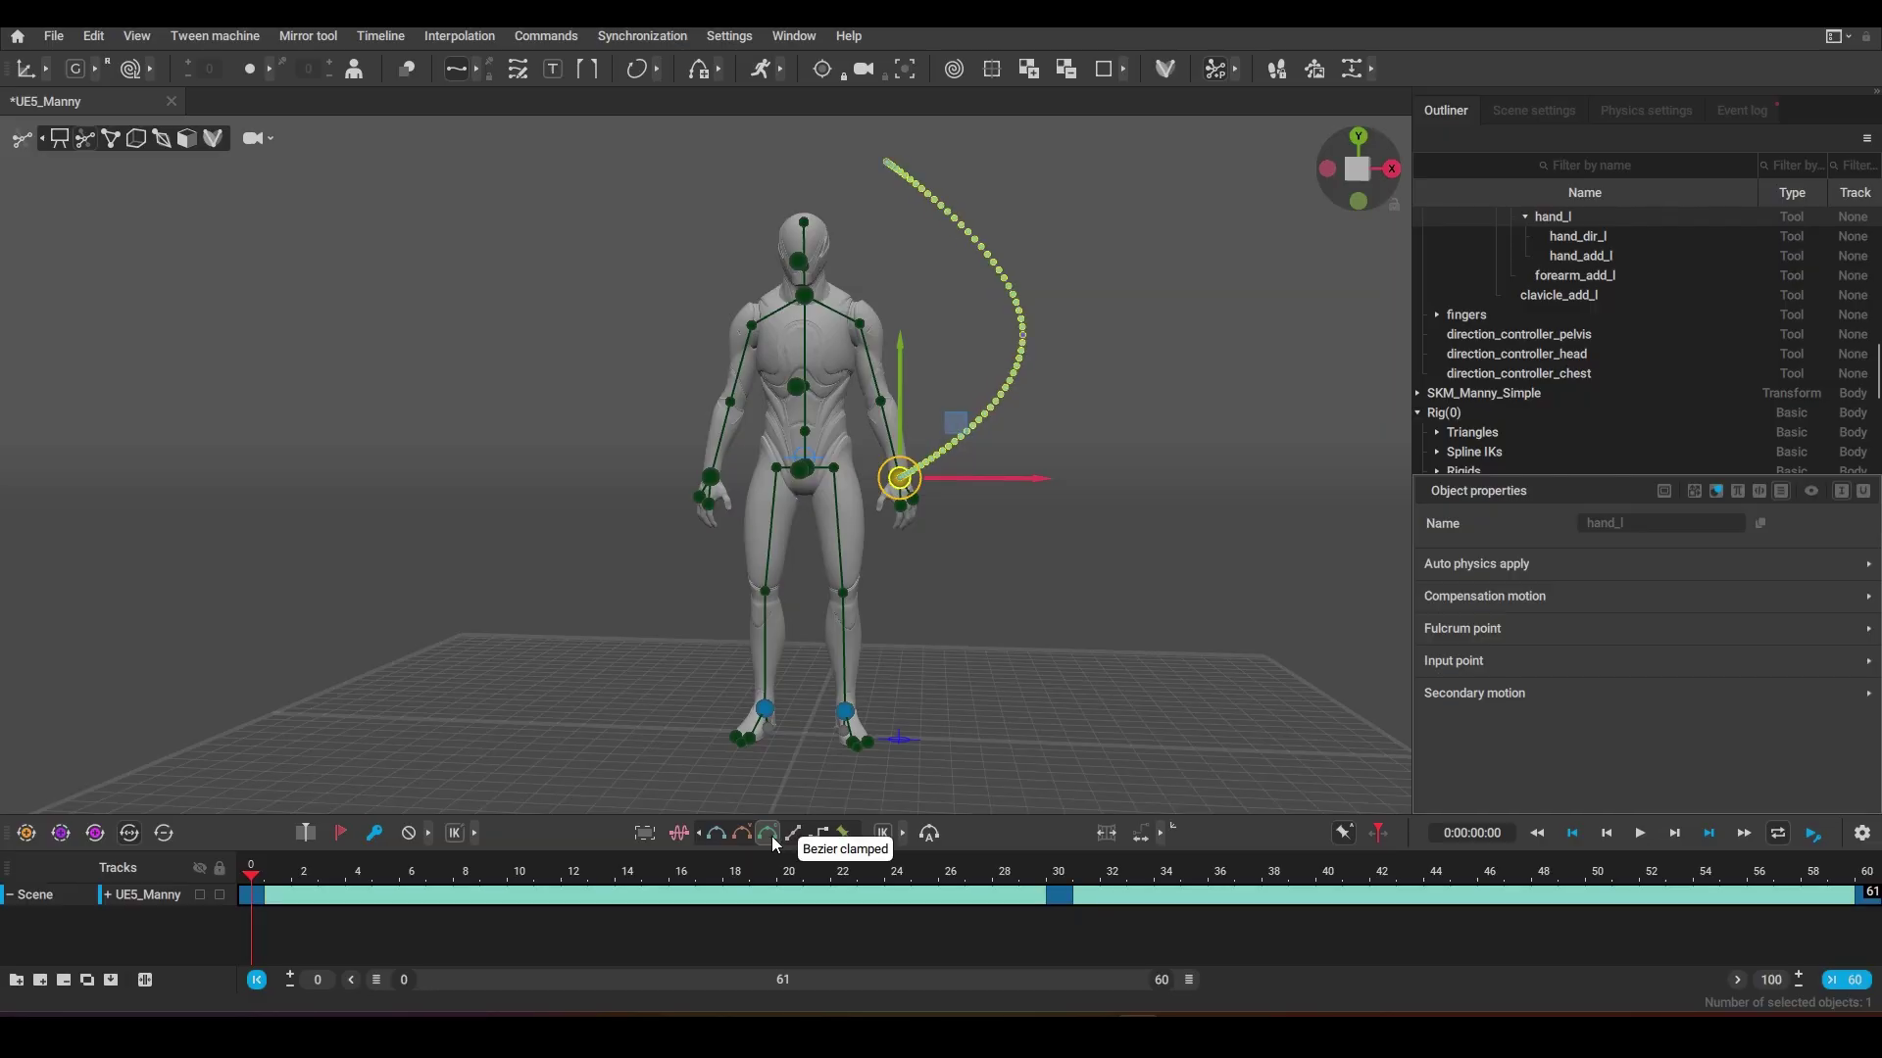
Step: Try Linear interpolation on the hand's motion and compare its trajectory with Bezier and Bezier viscous
click(793, 839)
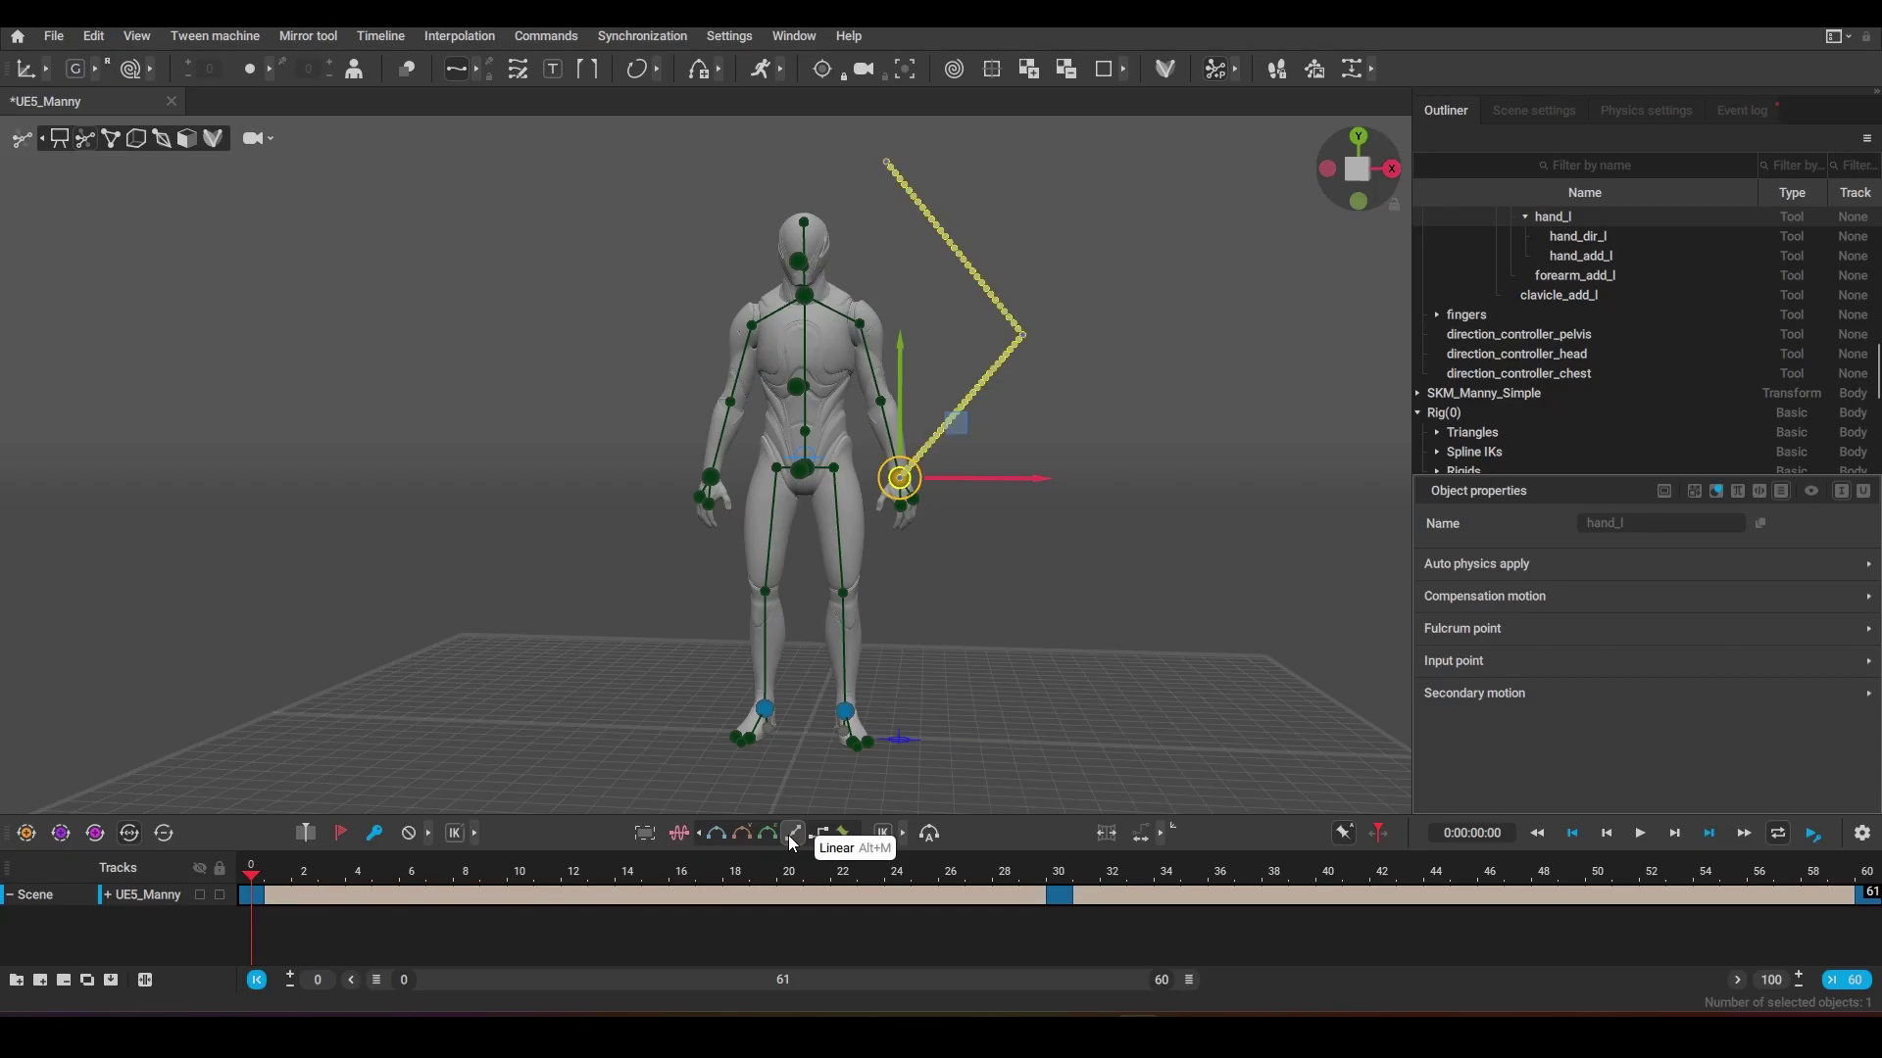
click(716, 836)
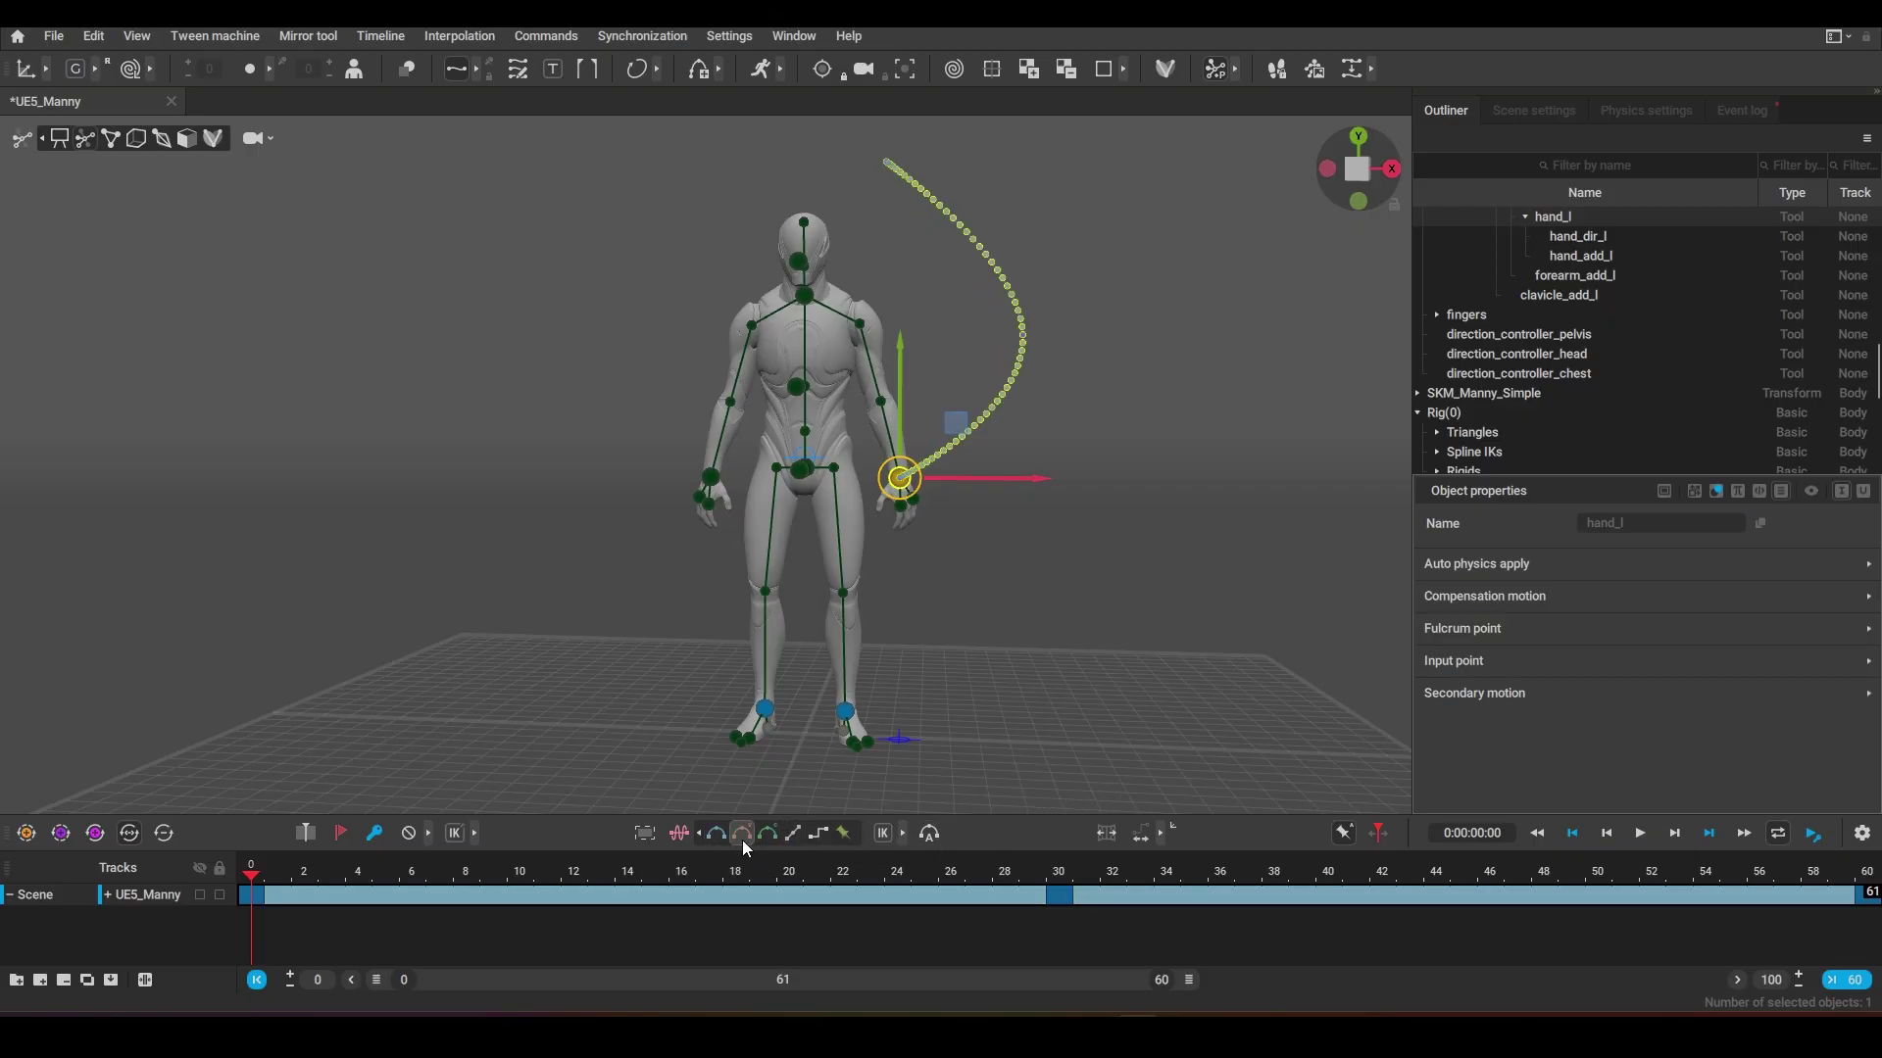
click(737, 837)
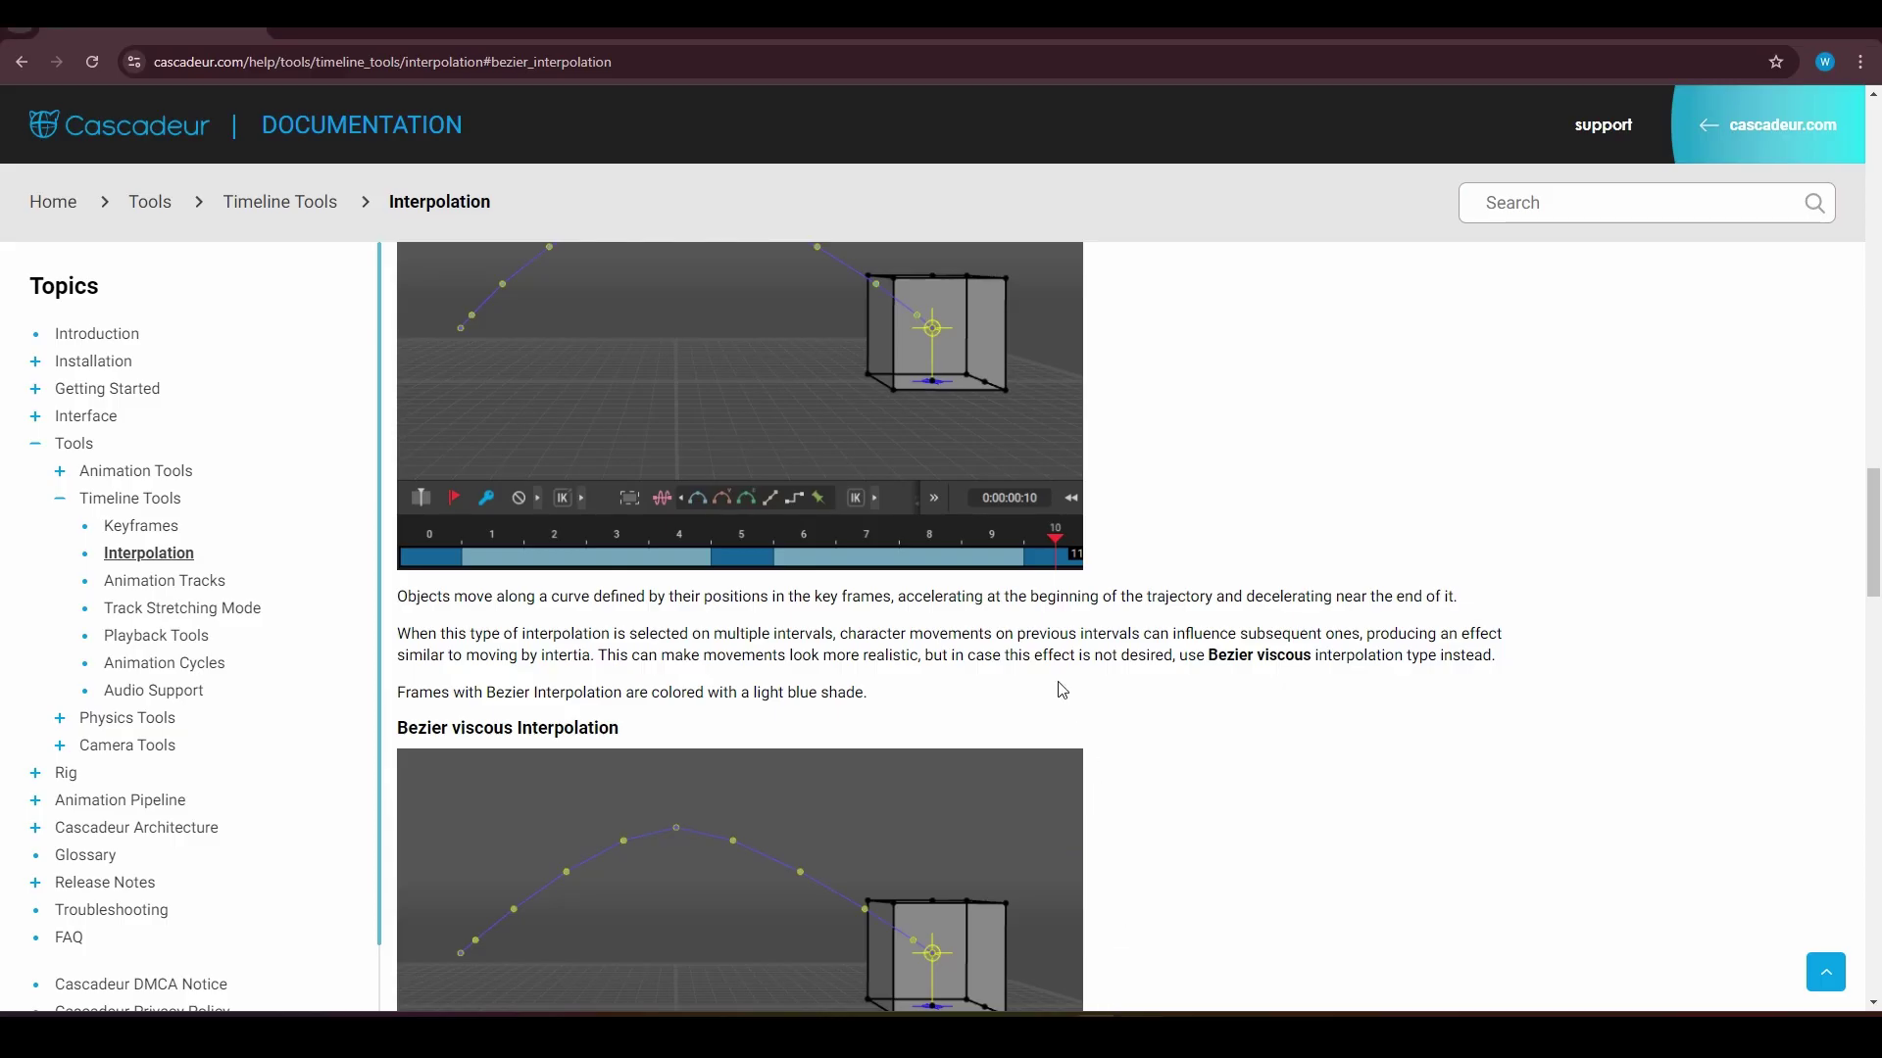
Step: Switch to the Interpolation documentation page and examine the Bezier clamped section, highlighting the sentence on how objects move
scroll(1061, 689, down, 5)
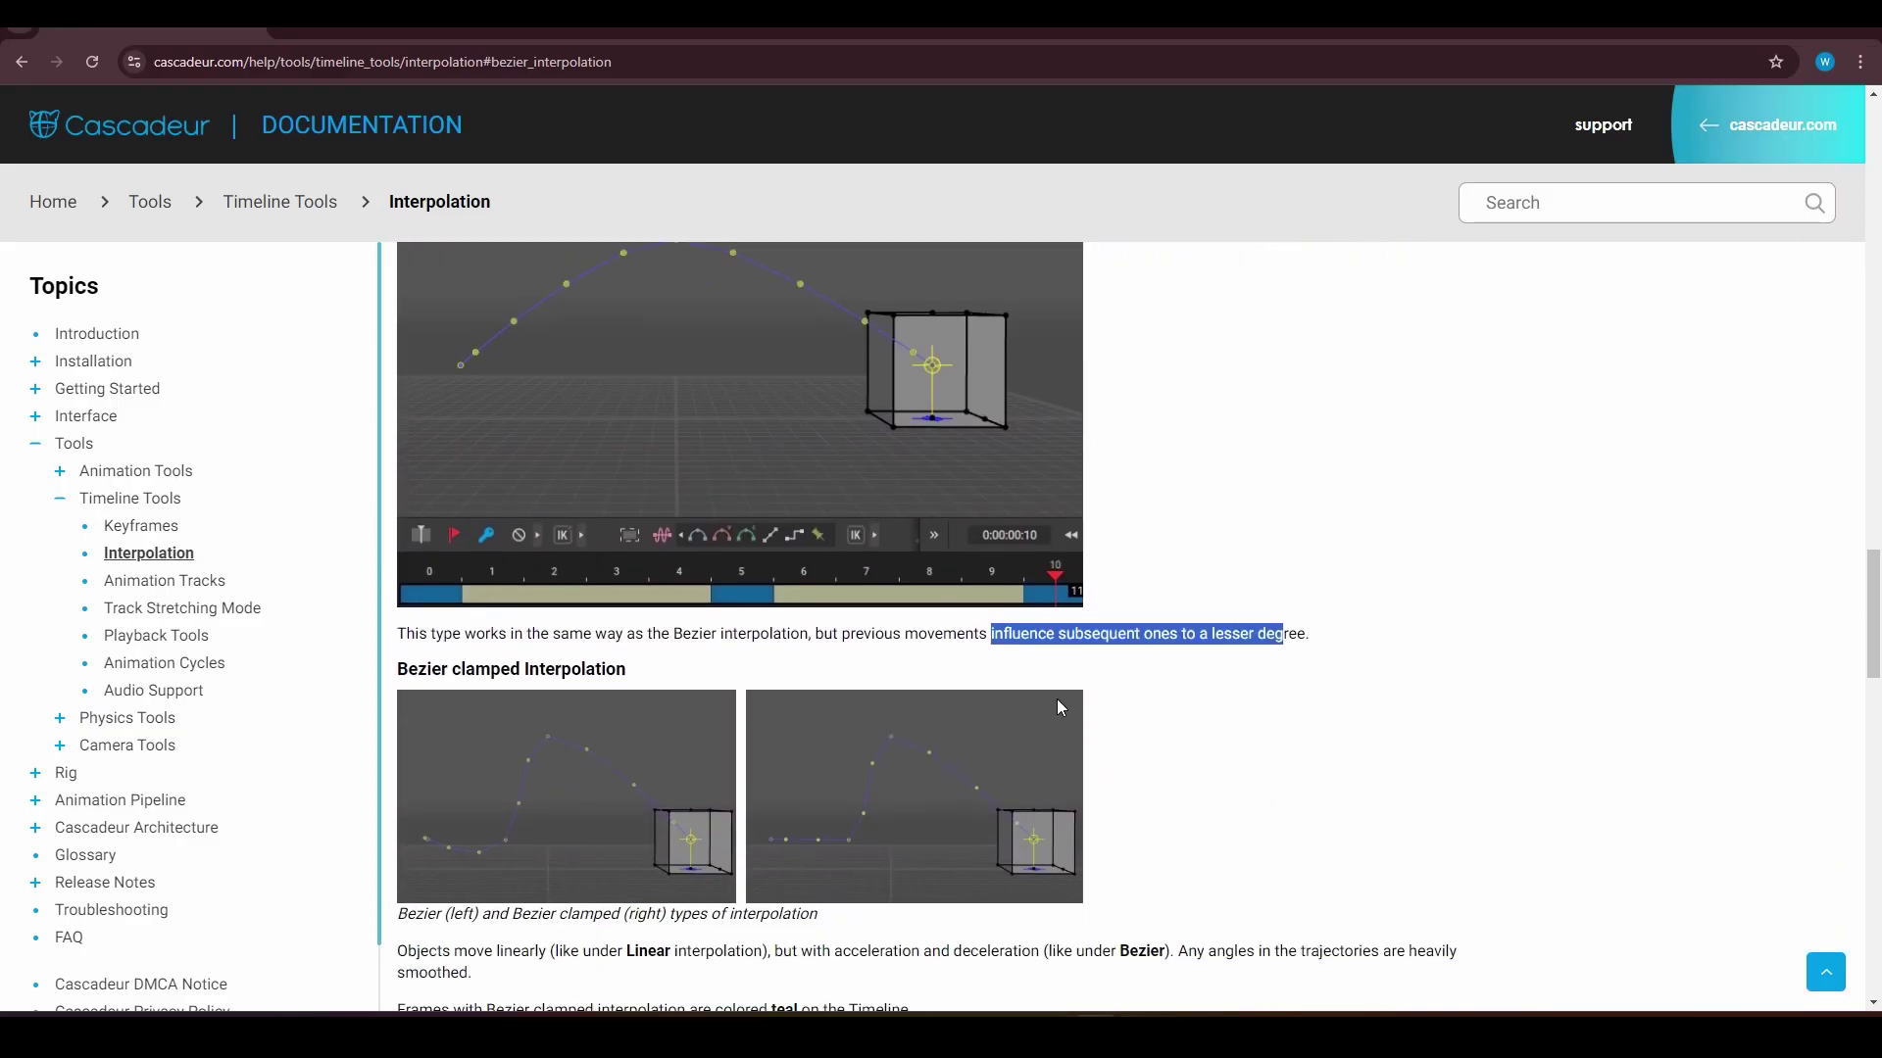
scroll(1060, 707, down, 3)
scroll(980, 803, down, 1)
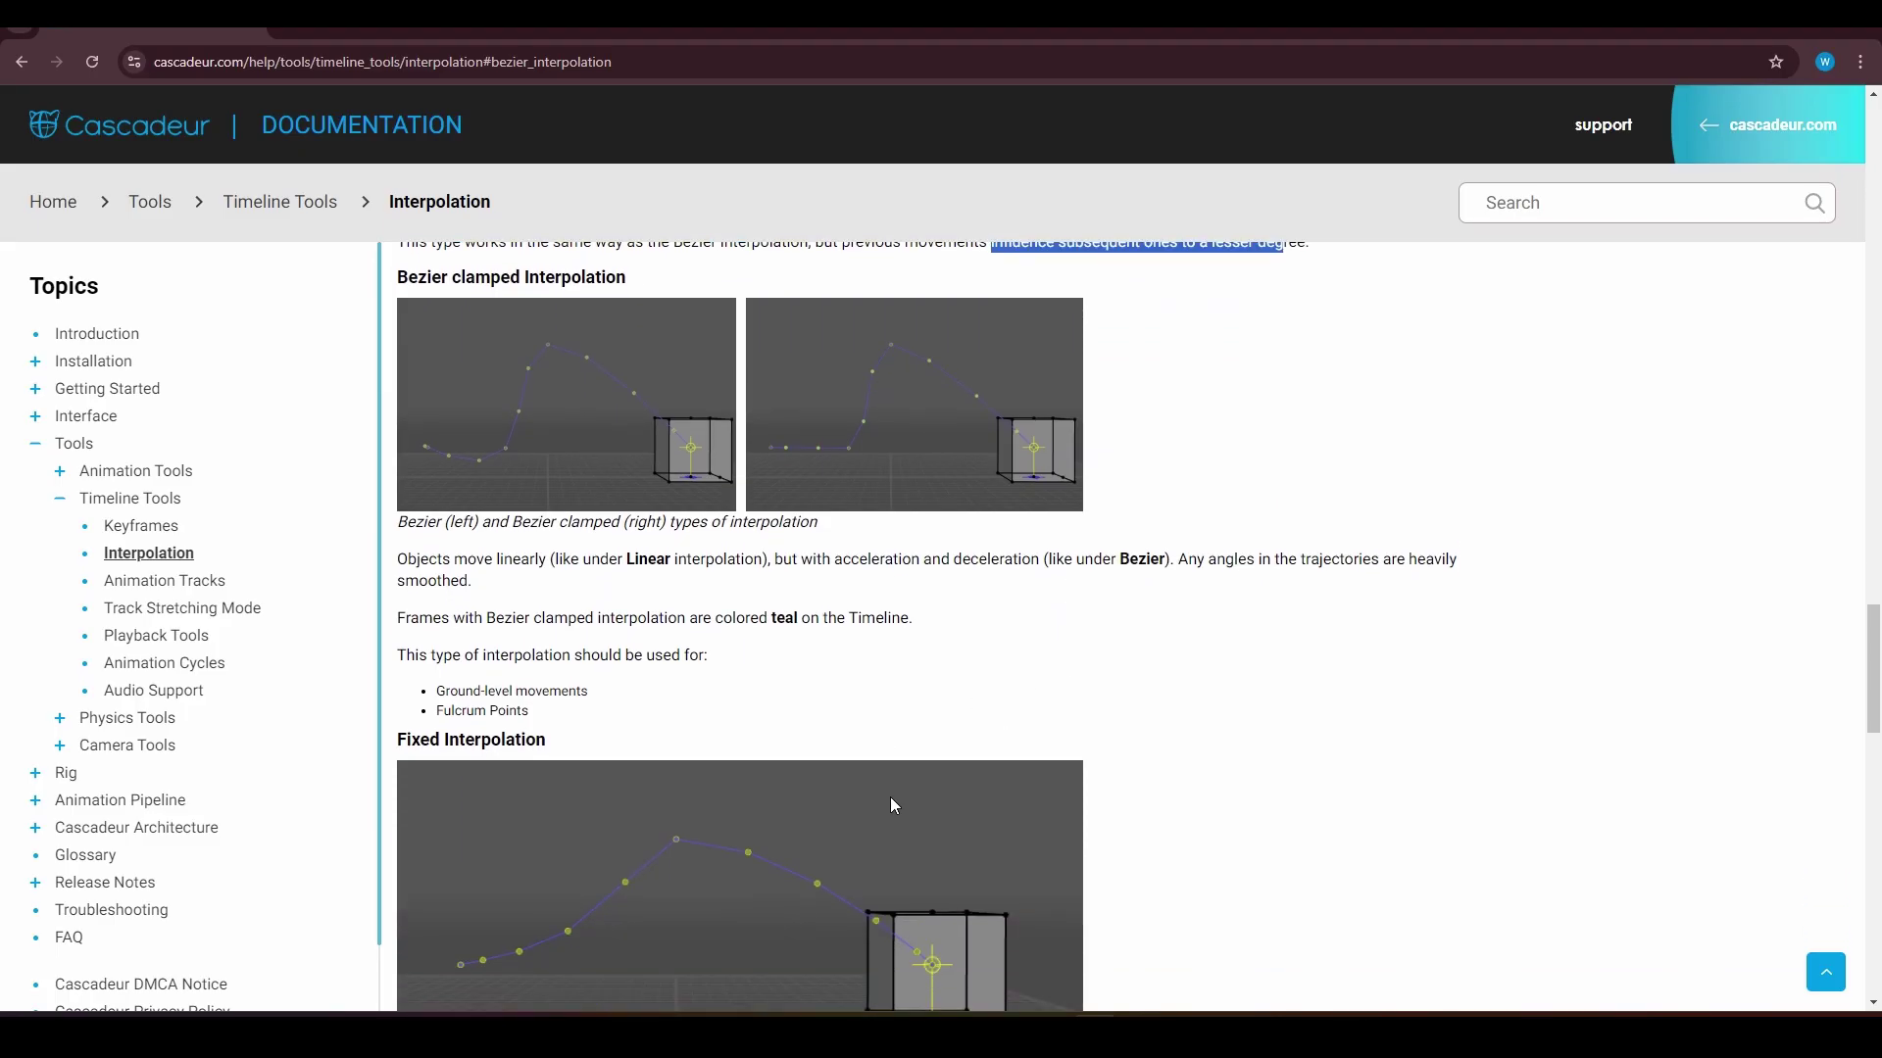
scroll(892, 804, up, 2)
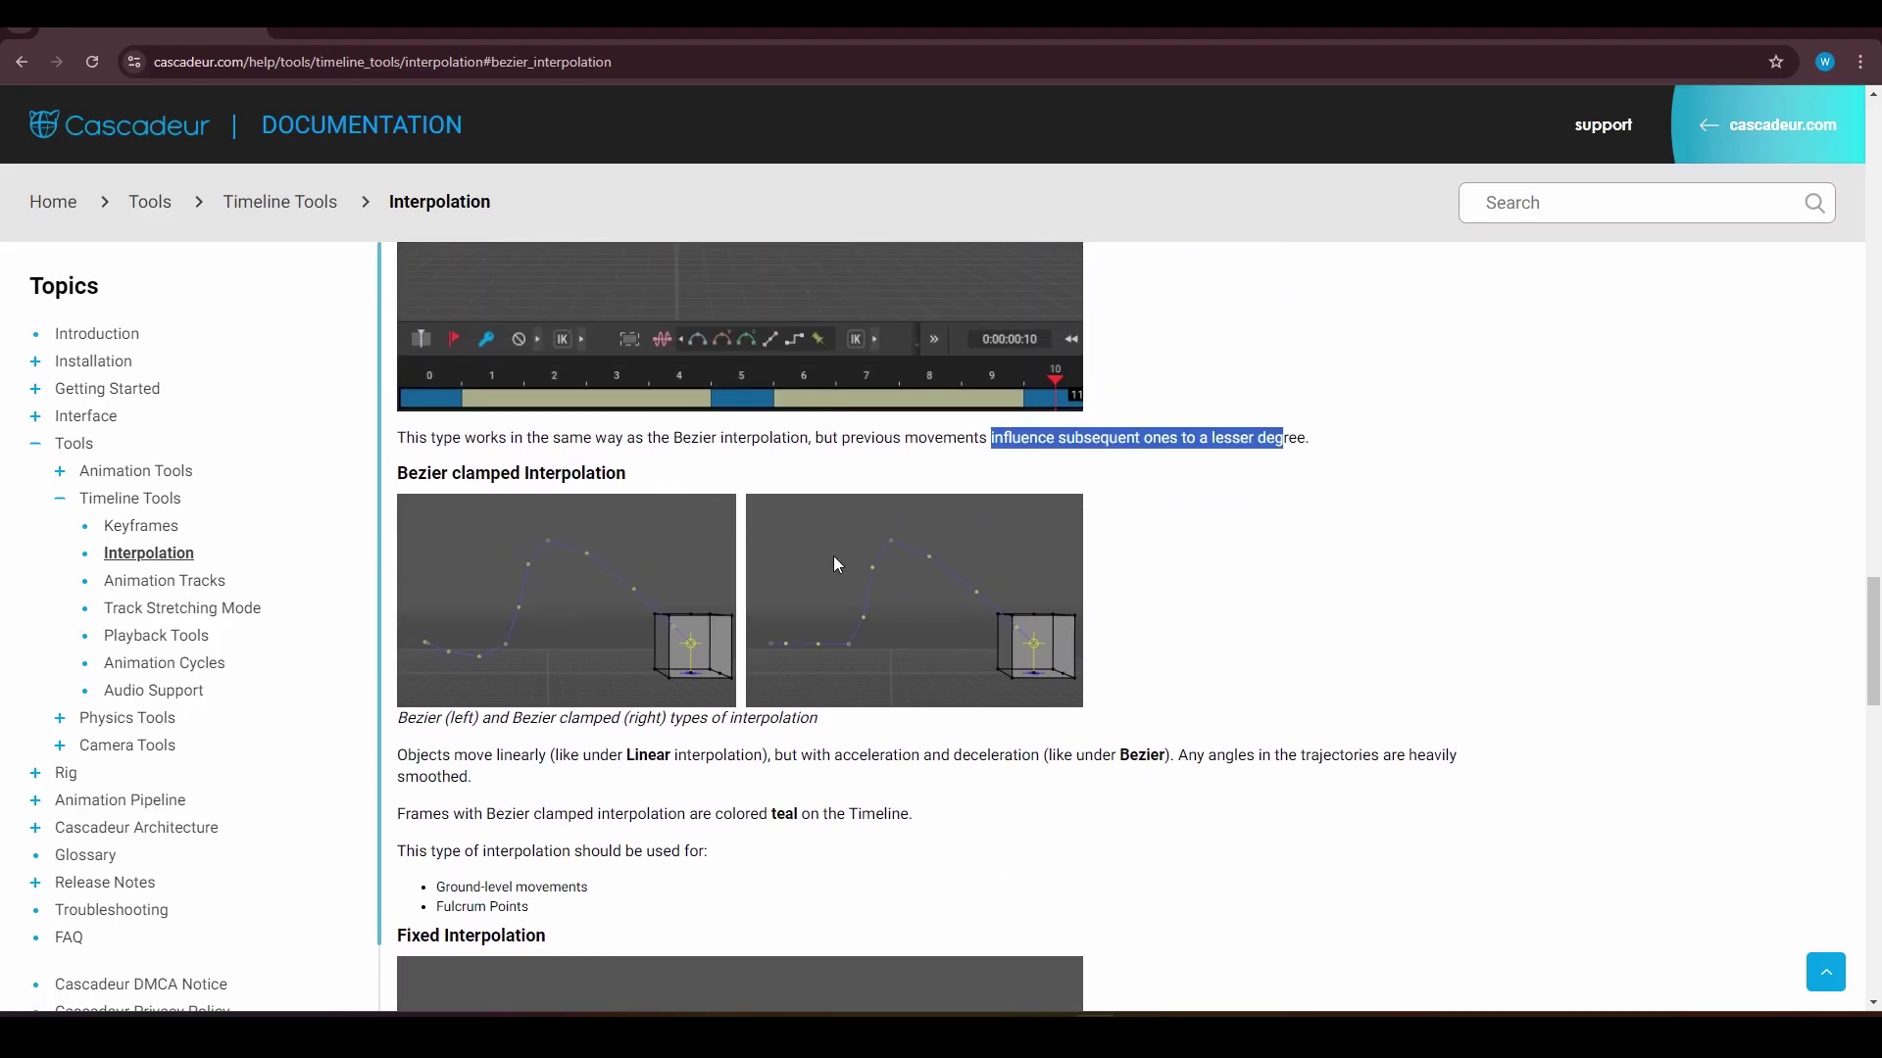
scroll(765, 647, down, 1)
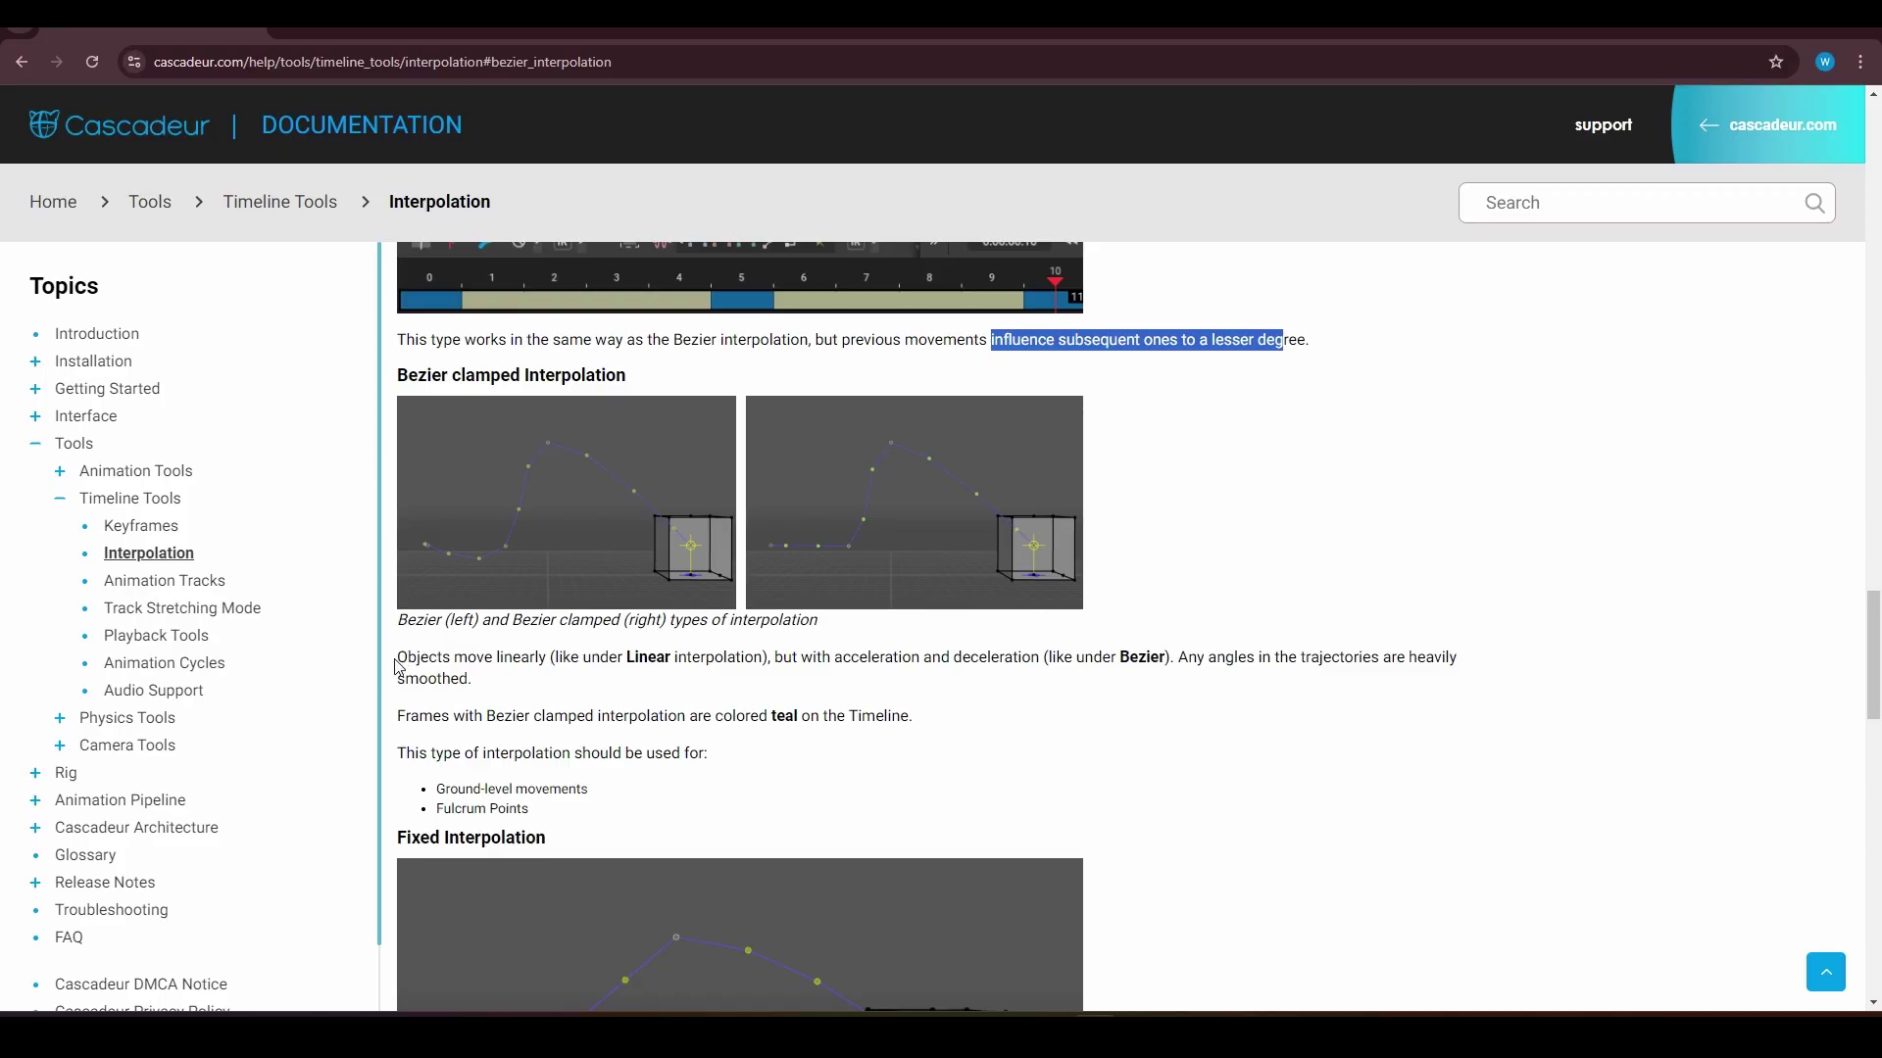
drag(399, 659, 1321, 666)
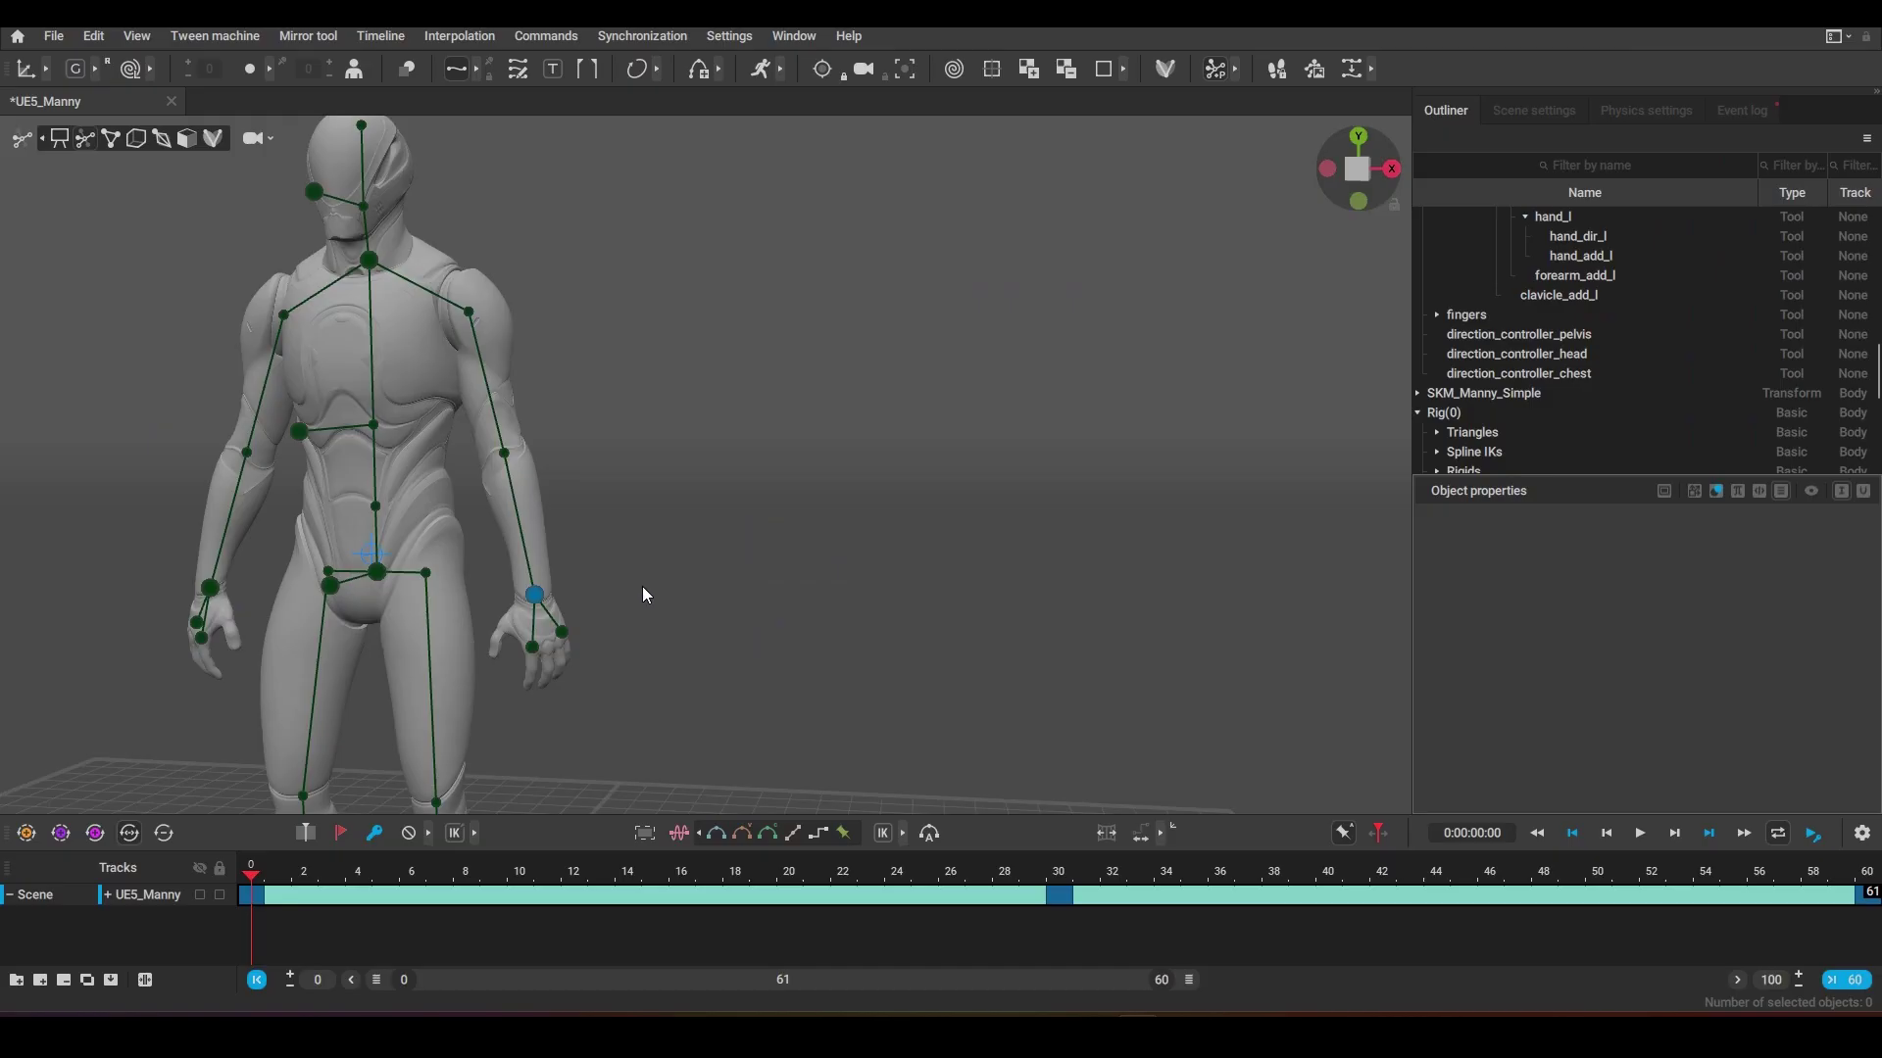
Step: Switch back to Cascadeur, delete the keyframe at frame 30 and scrub through the motion to frame 60
scroll(639, 541, up, 2)
click(1059, 894)
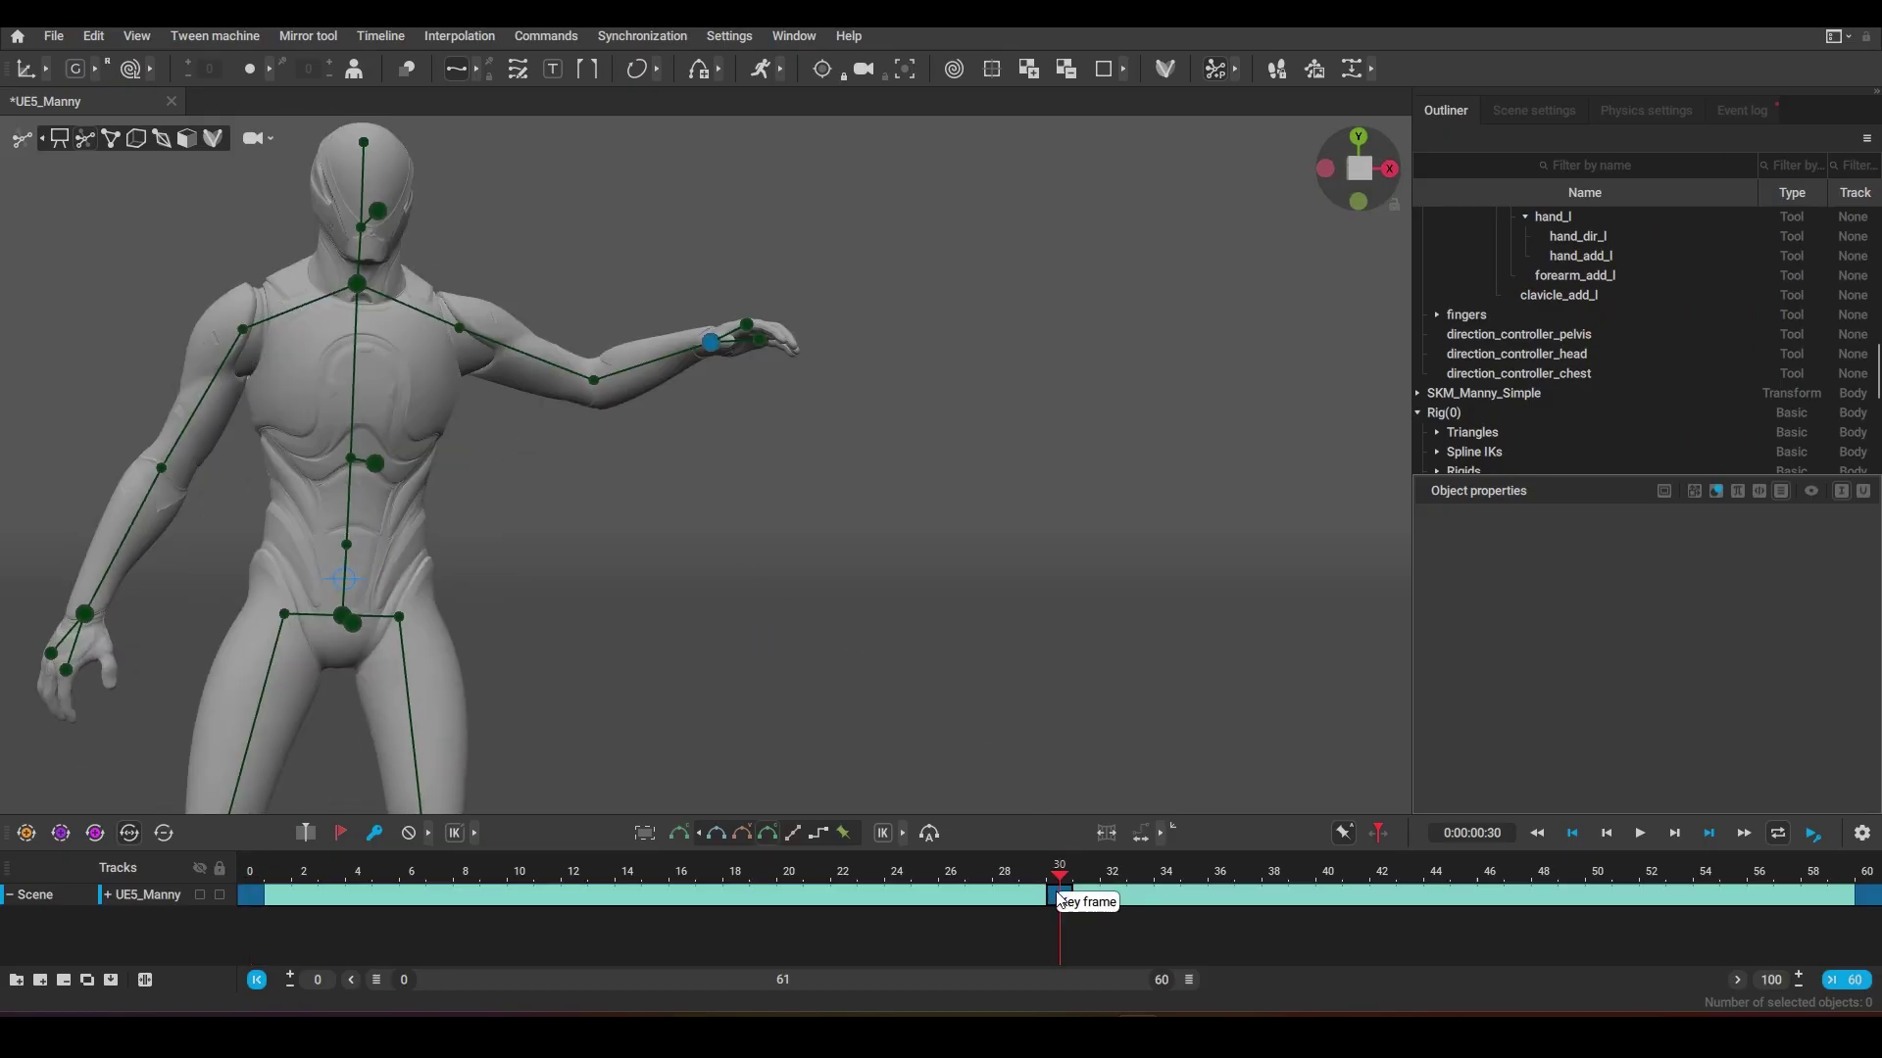
key(Delete)
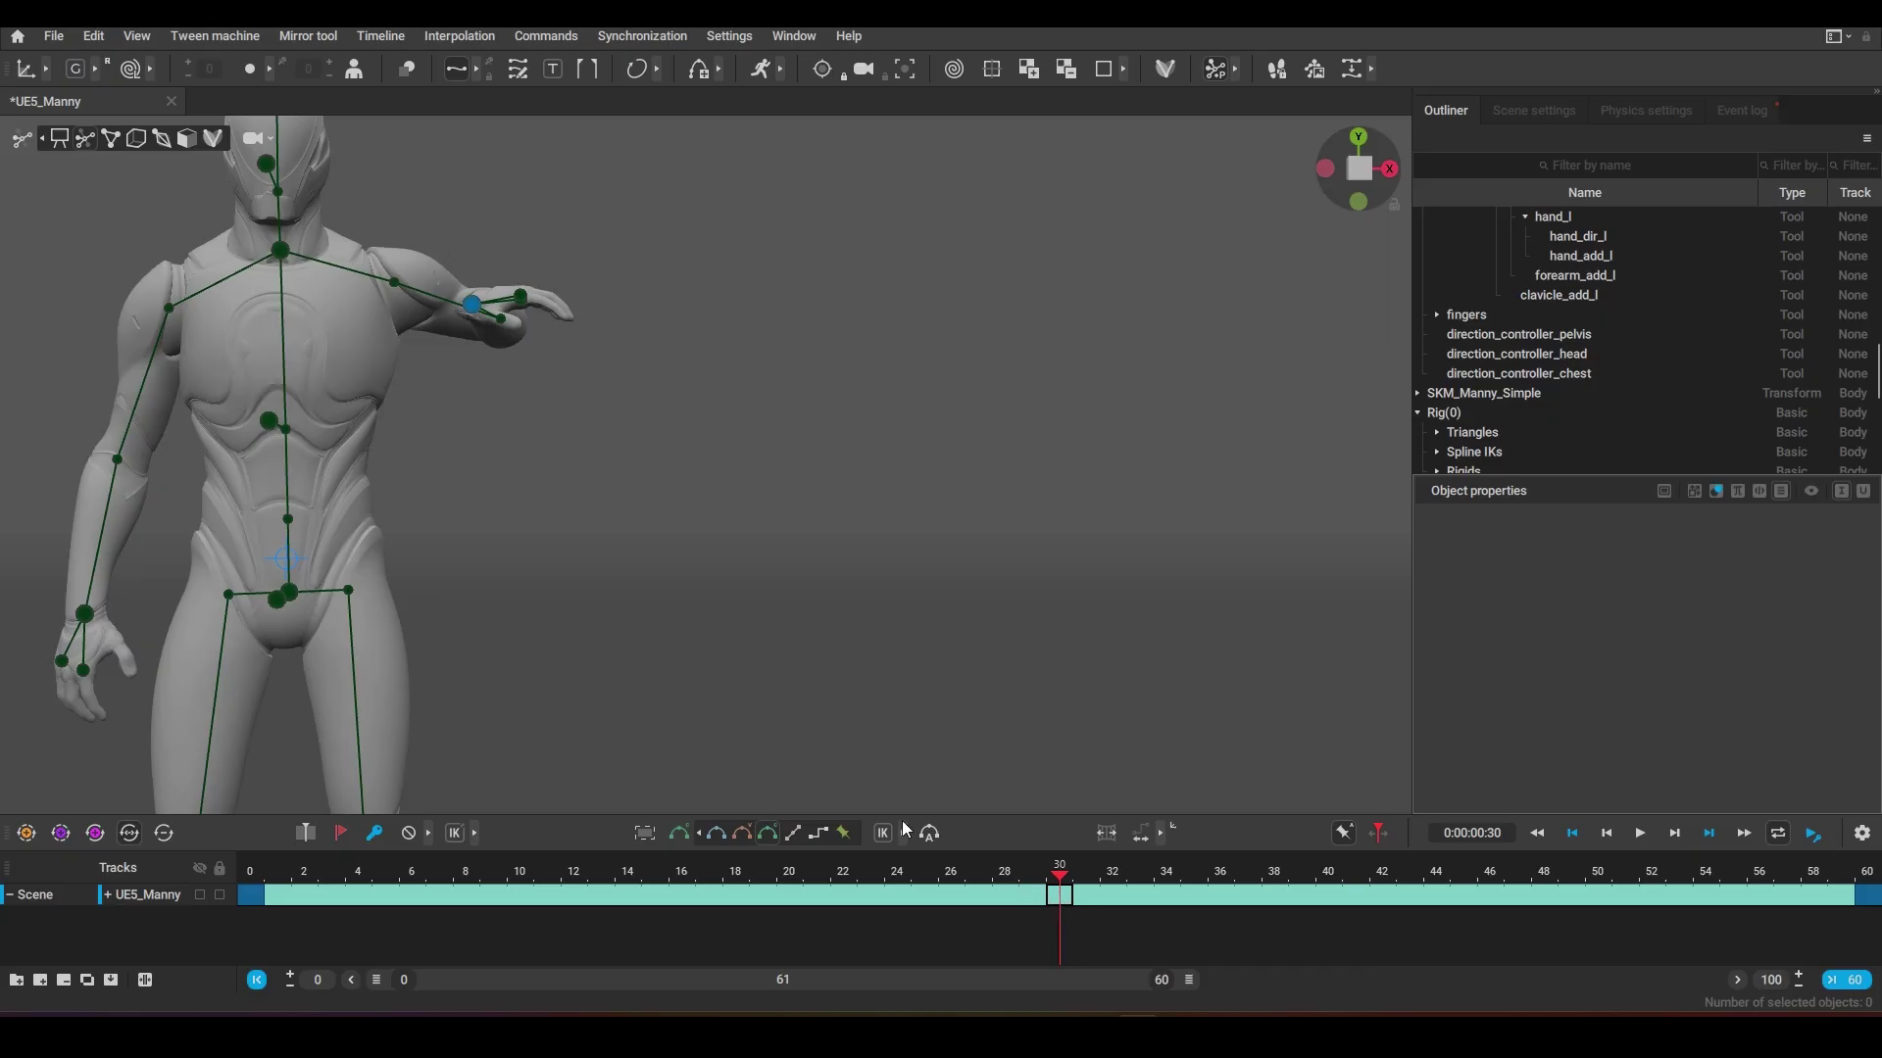
scroll(770, 600, down, 2)
drag(569, 880, 1376, 767)
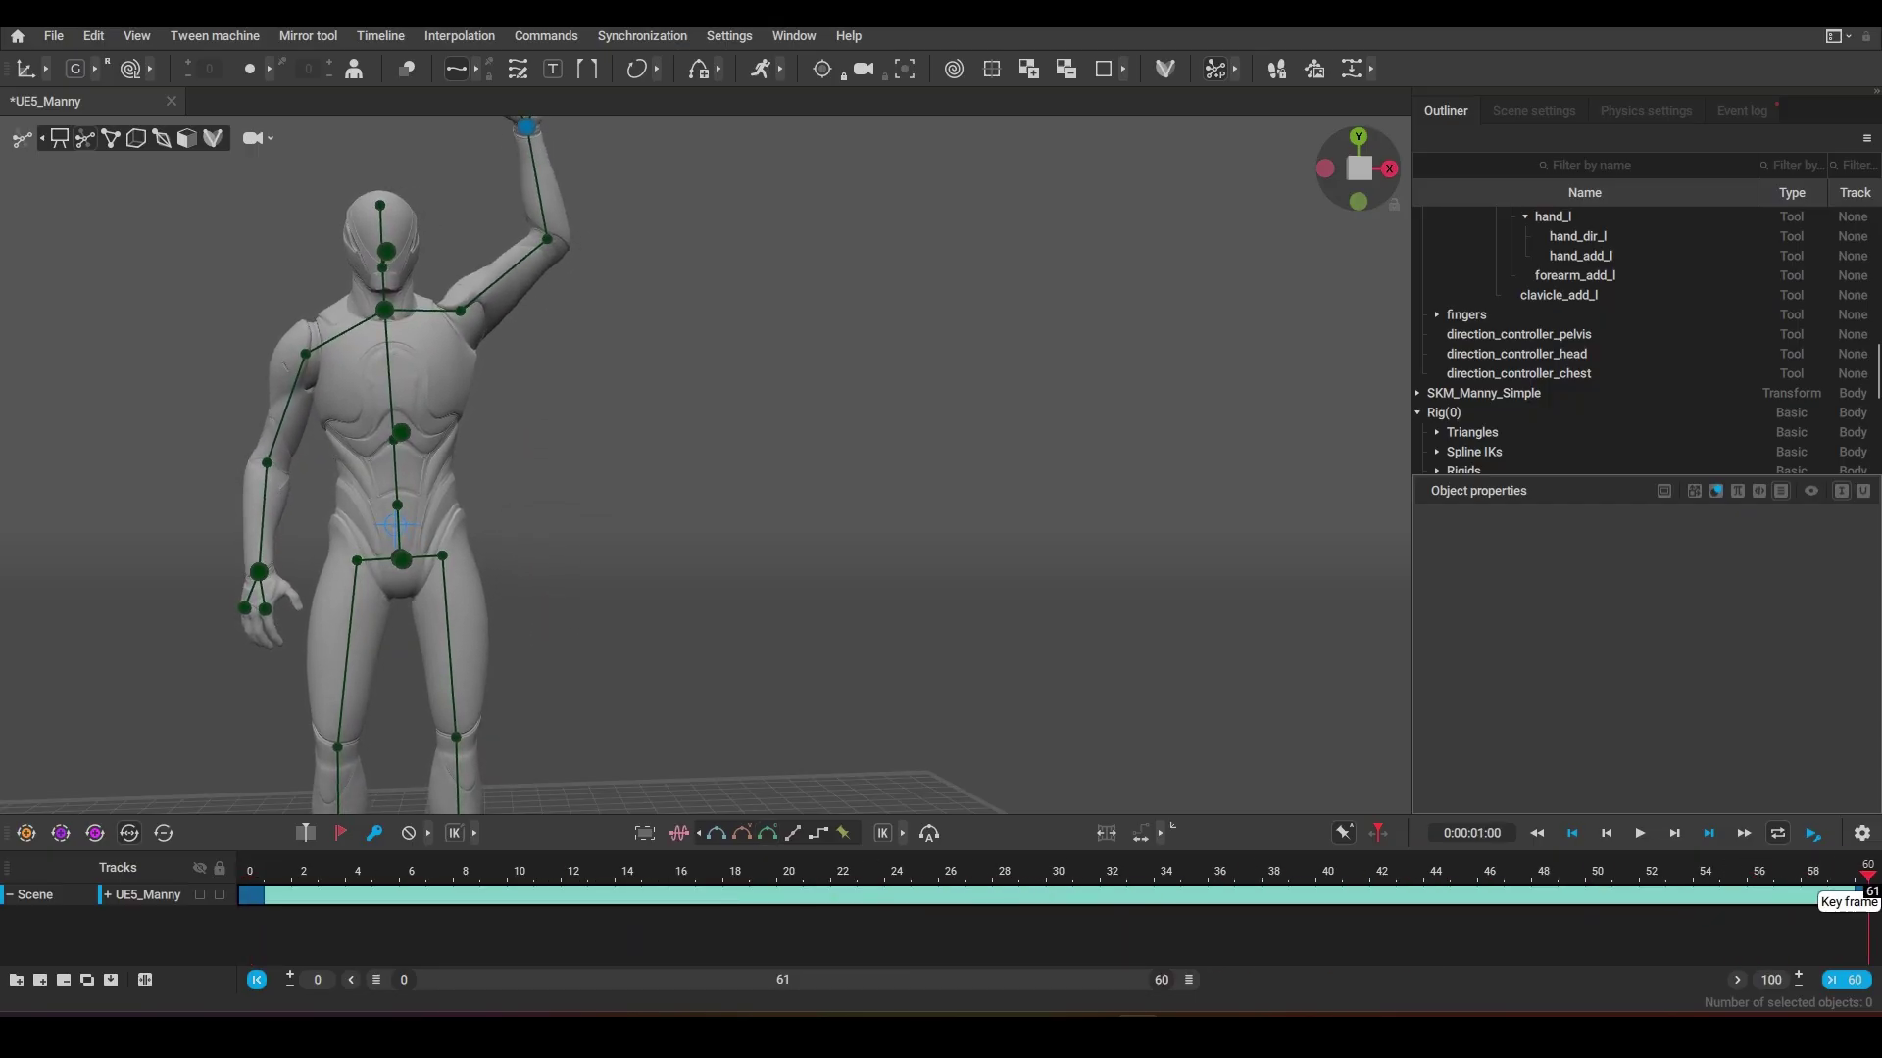
Step: Select the raised left hand controller at frame 60 and show its trajectory with Bezier interpolation
scroll(390, 479, up, 2)
scroll(390, 470, up, 2)
middle_drag(545, 421, 743, 592)
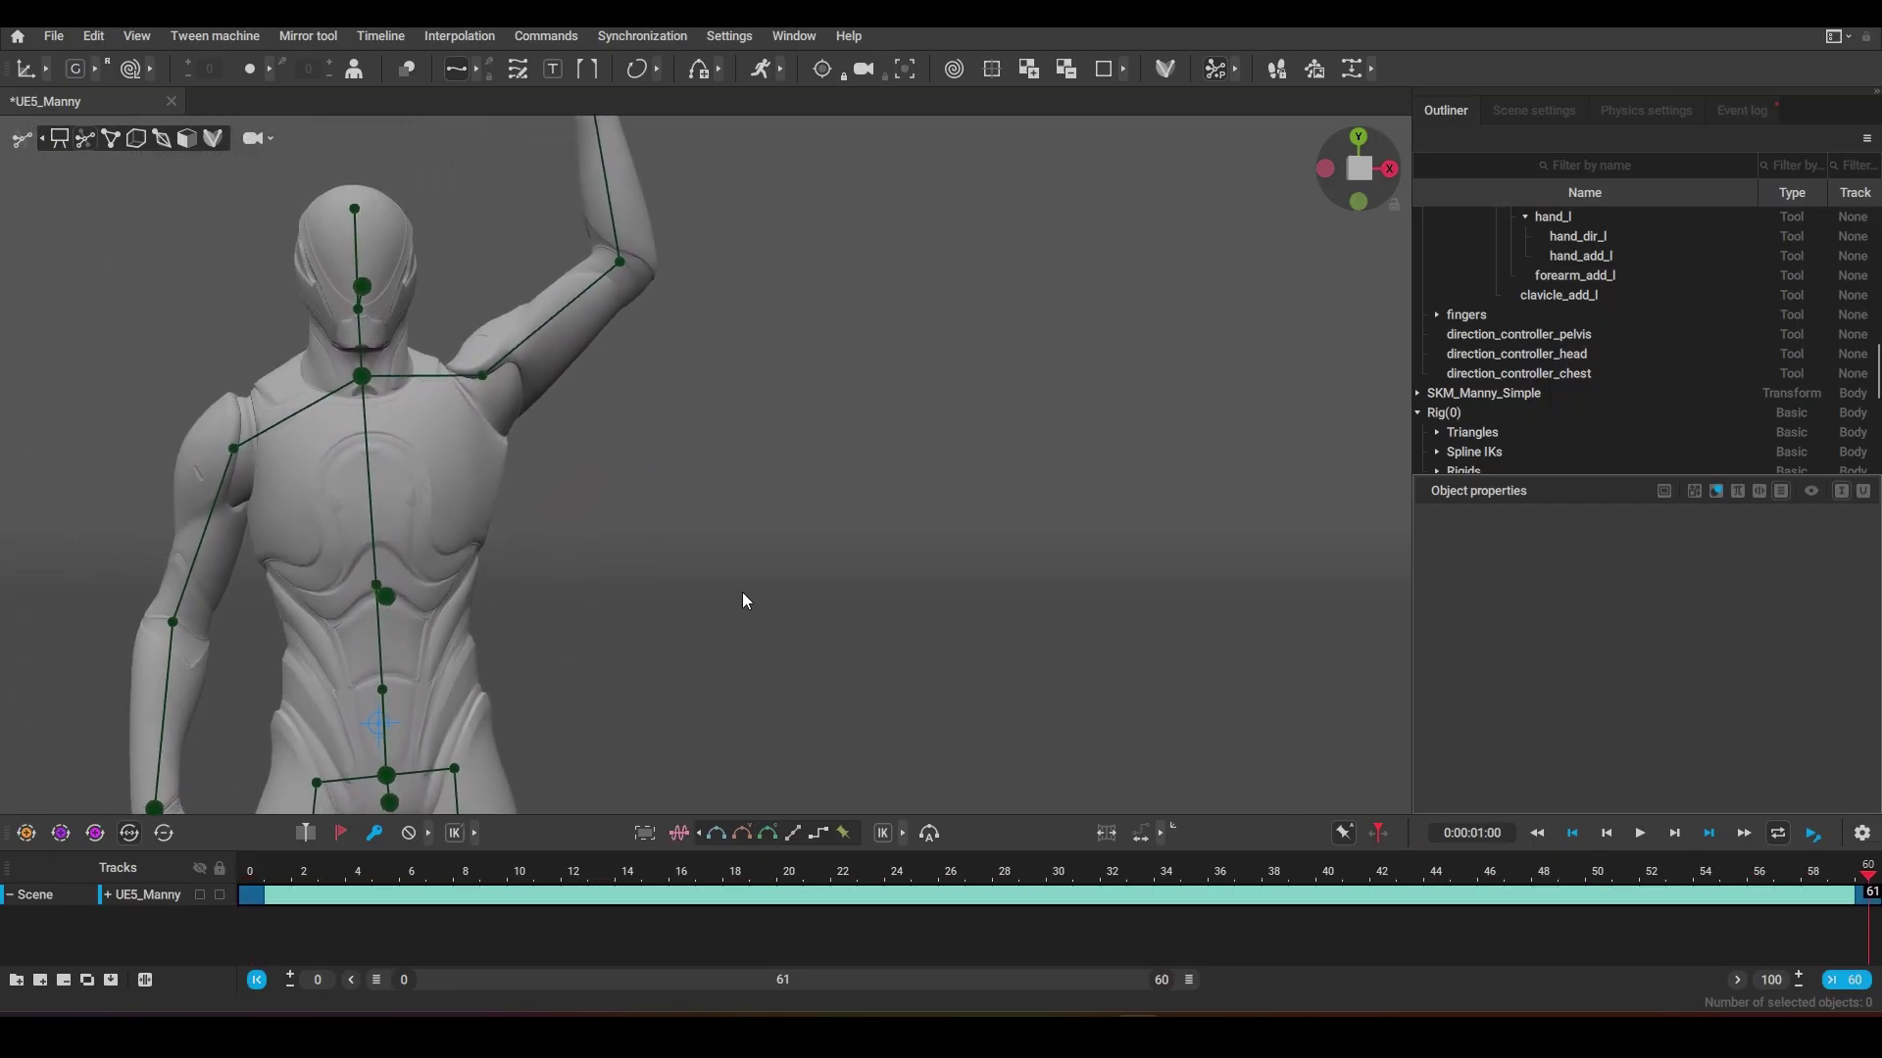
scroll(647, 451, down, 3)
click(633, 225)
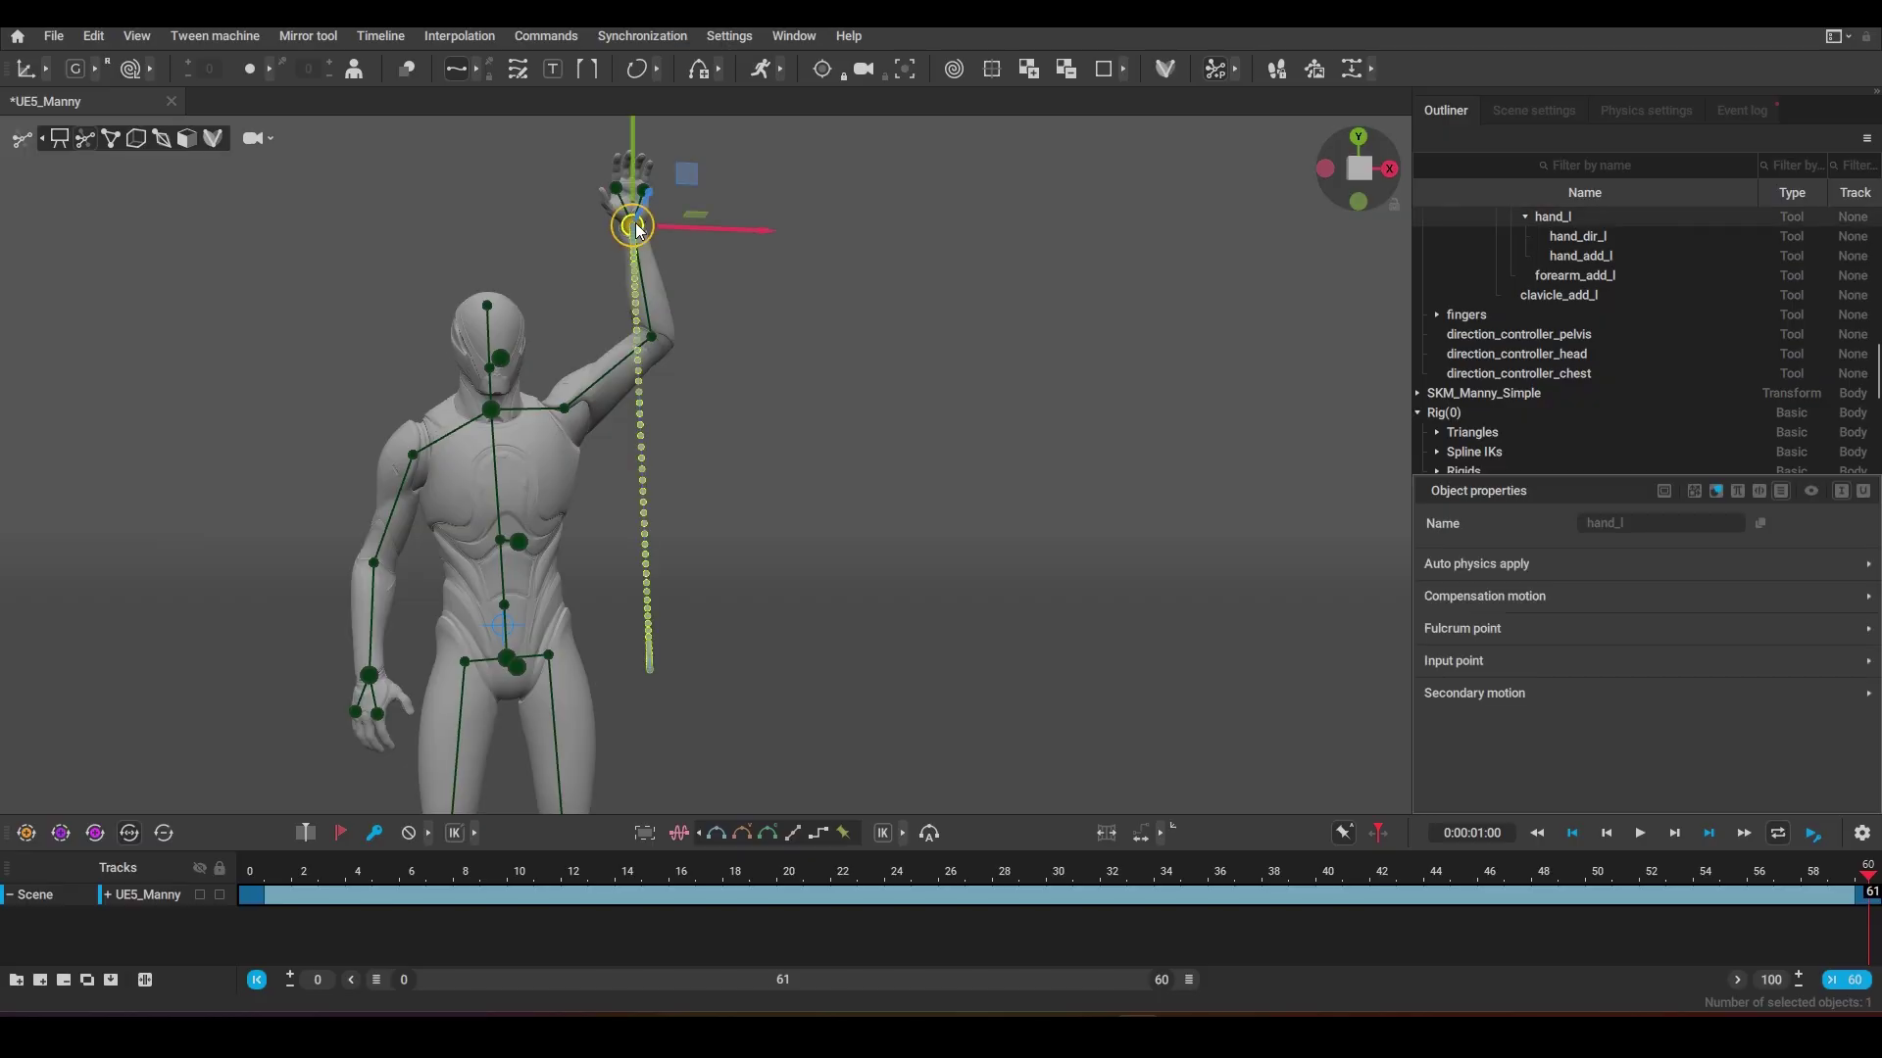
scroll(771, 503, up, 4)
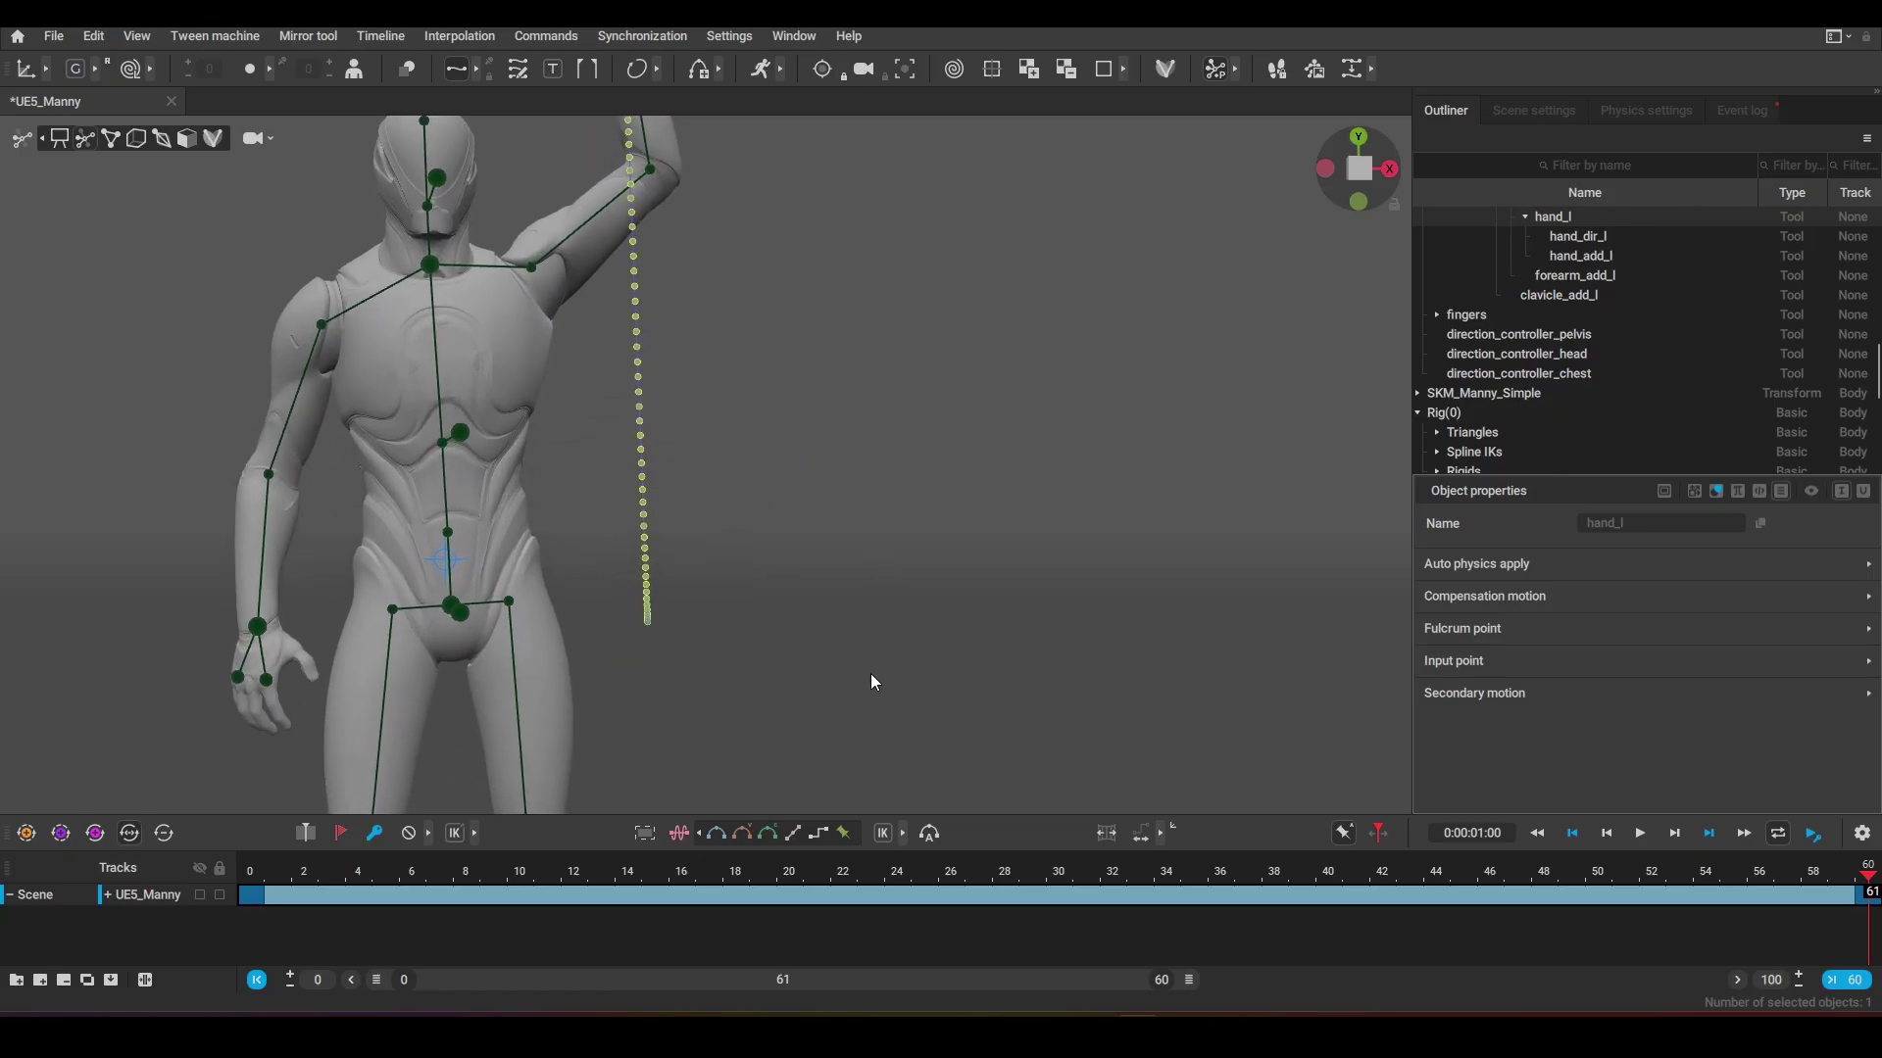
Step: Return to frame 0, switch the interval to forward kinematics and scrub the arm motion to frame 18
drag(681, 873, 251, 879)
scroll(602, 643, down, 5)
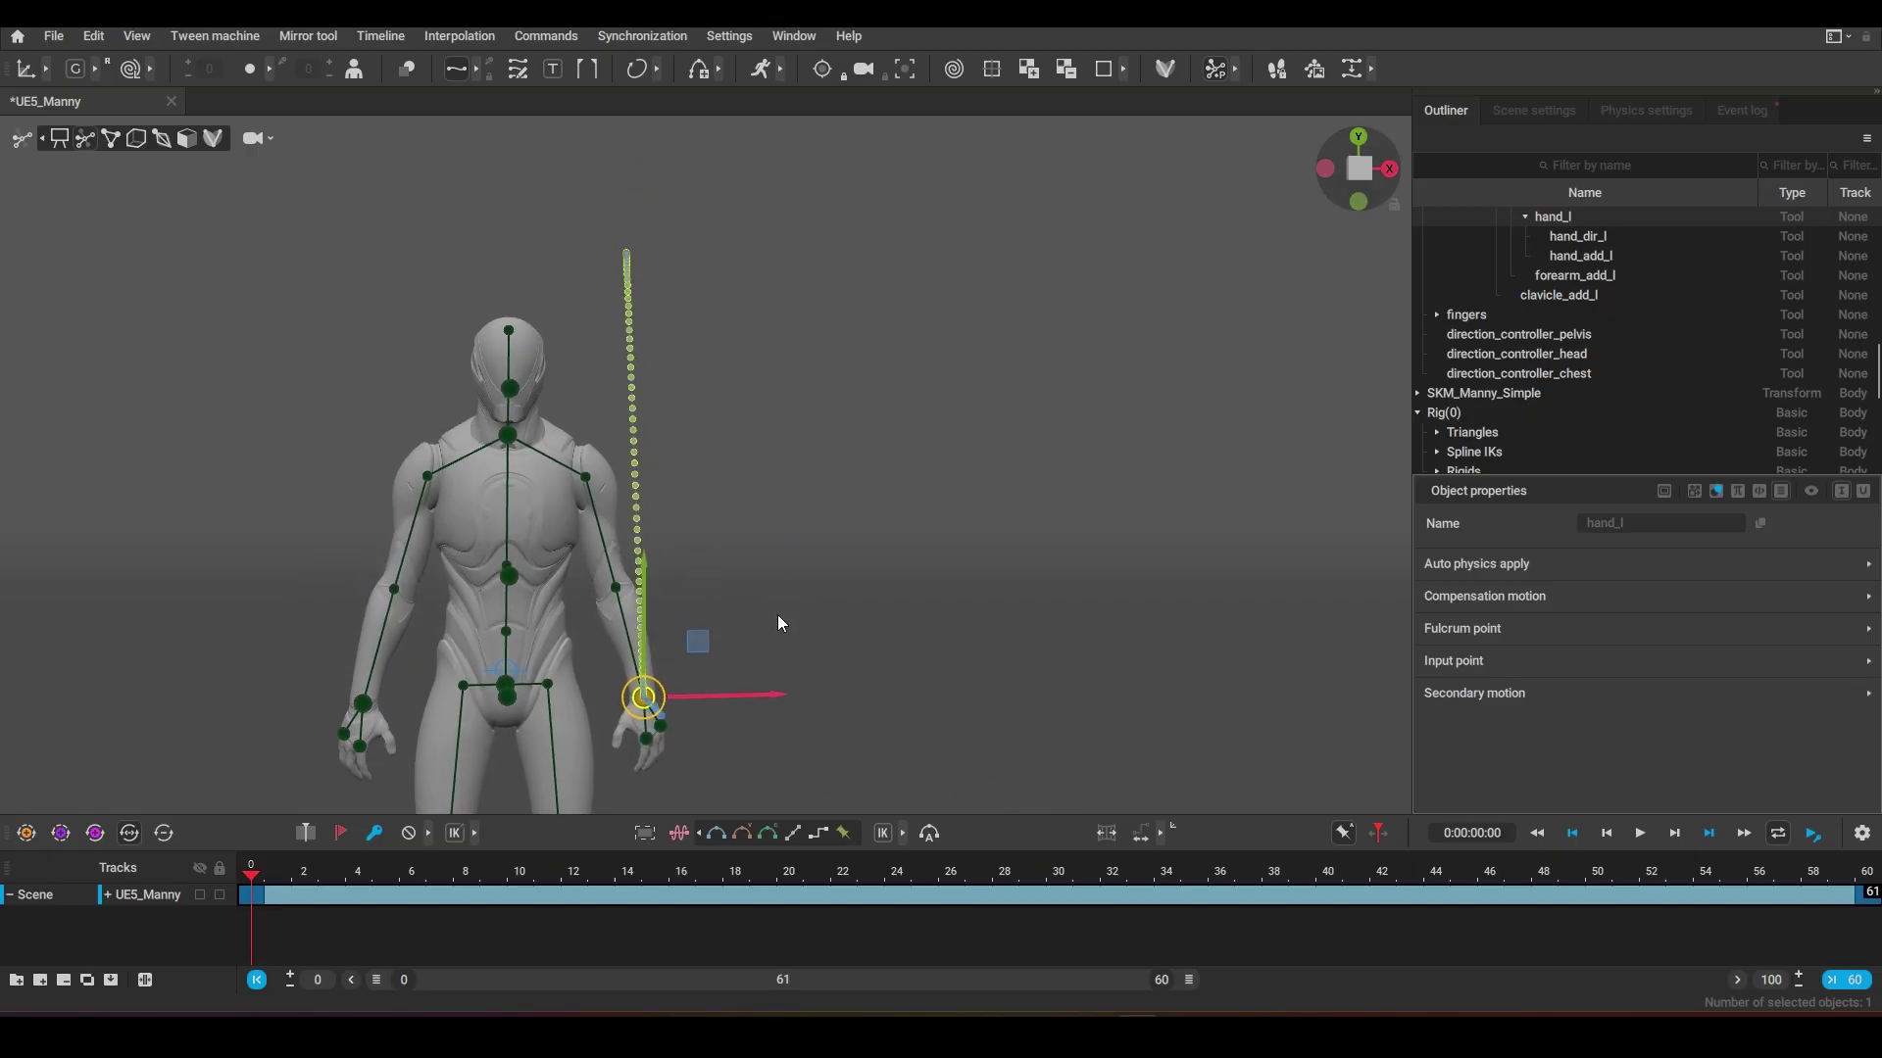
mouse_move(205, 879)
mouse_down()
mouse_move(1867, 872)
mouse_move(253, 781)
mouse_move(980, 818)
mouse_move(465, 808)
mouse_move(78, 833)
mouse_move(980, 809)
mouse_move(441, 832)
mouse_move(1519, 725)
mouse_move(521, 841)
mouse_move(185, 857)
mouse_up()
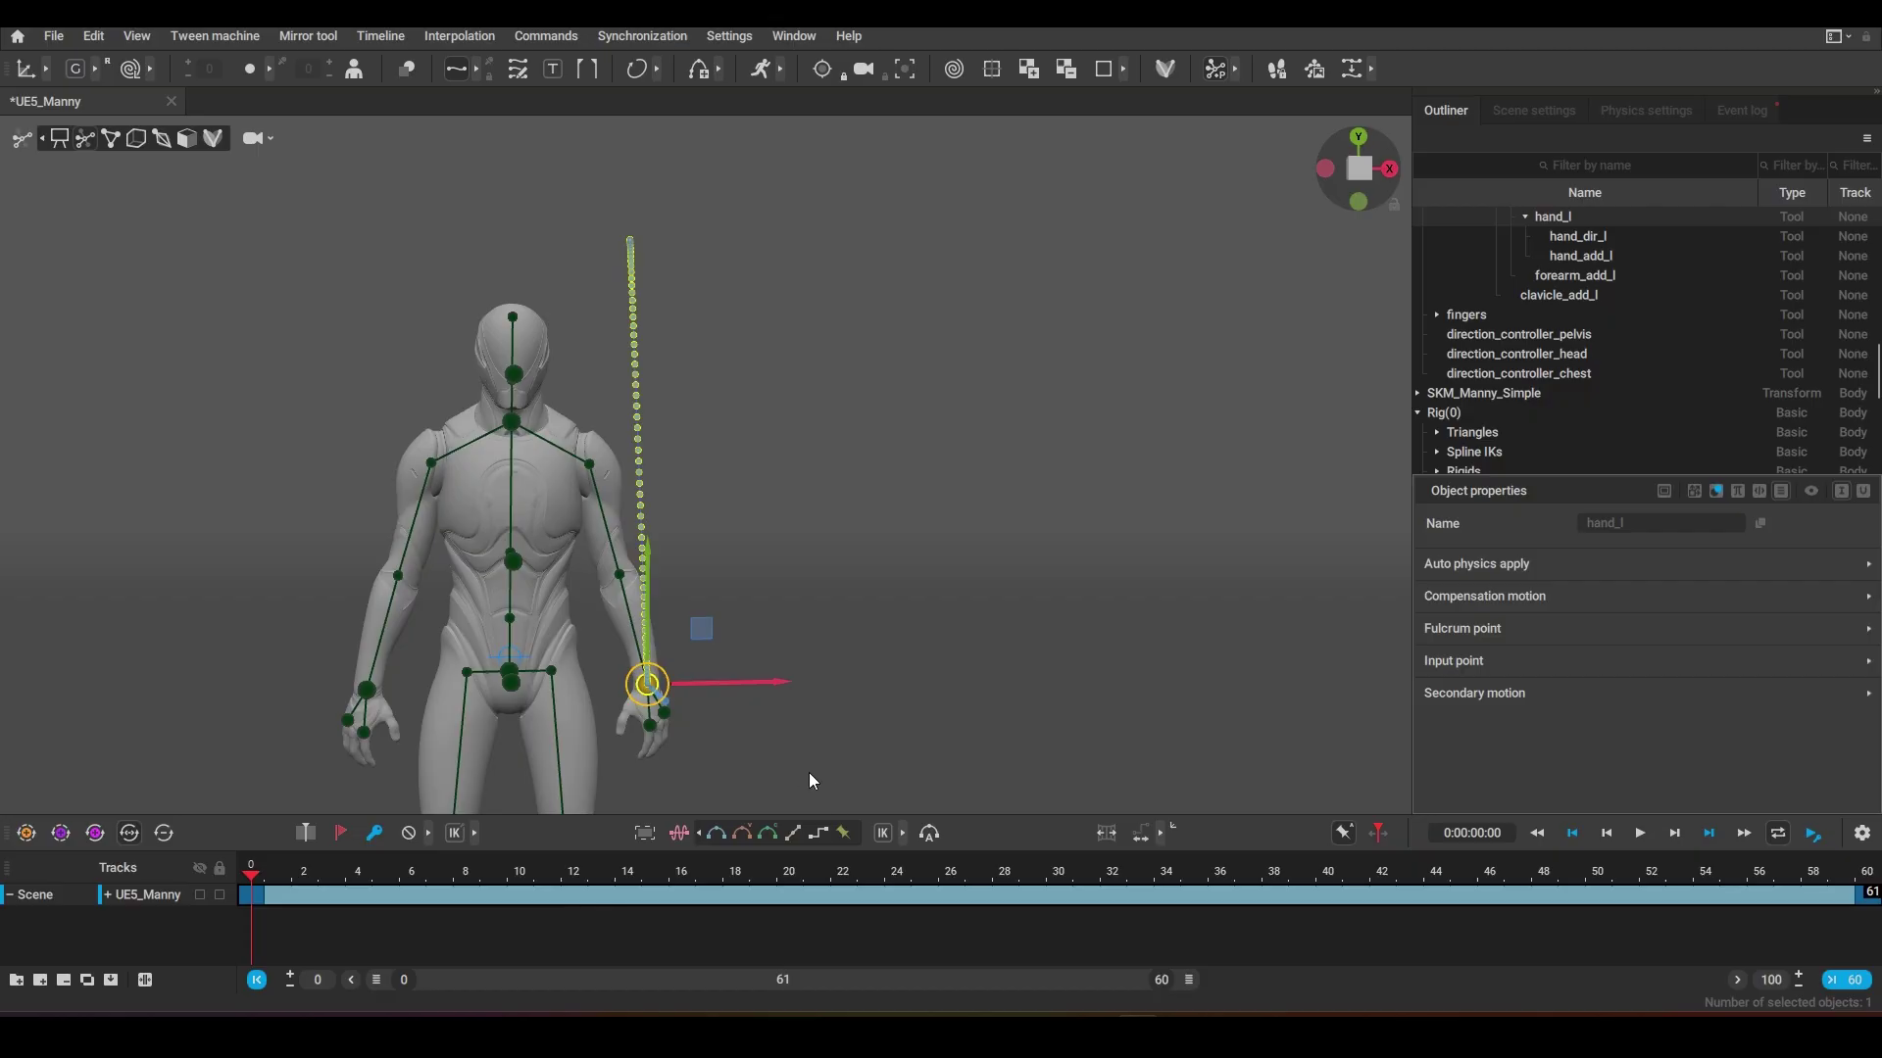
click(887, 840)
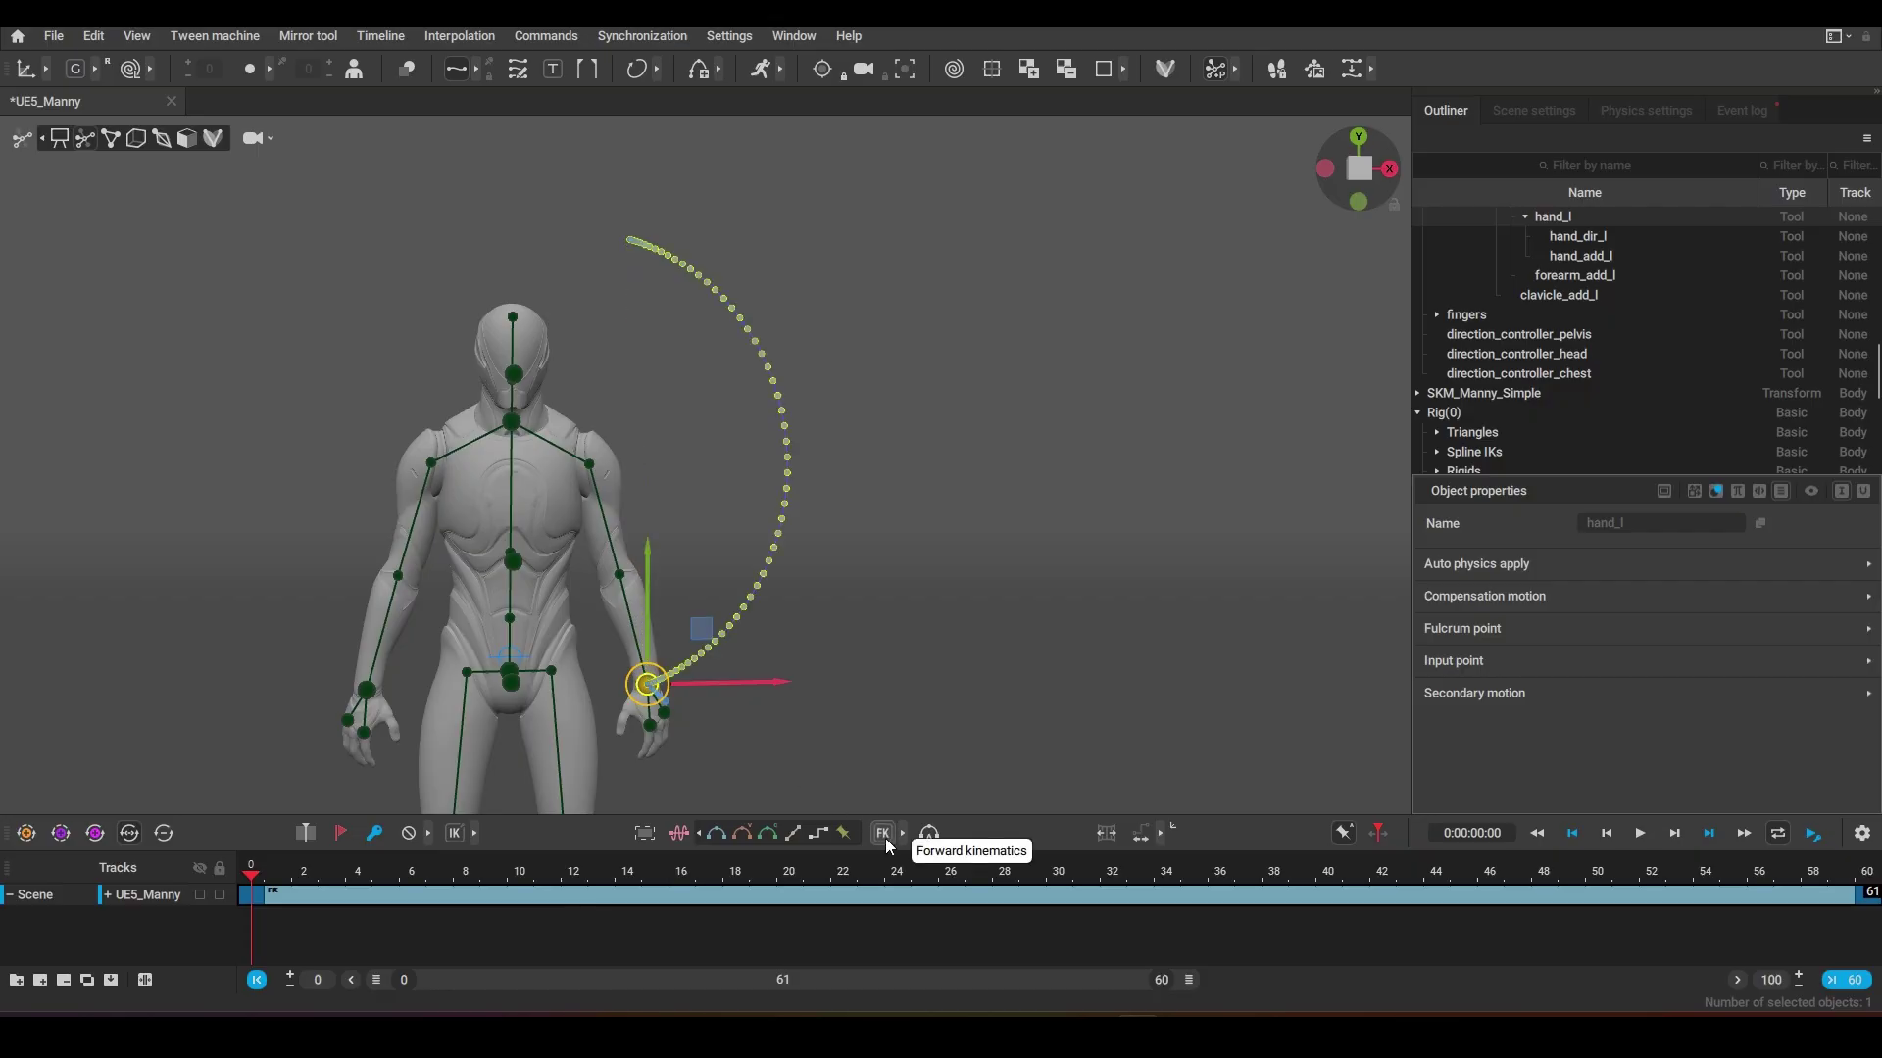
drag(446, 868, 729, 869)
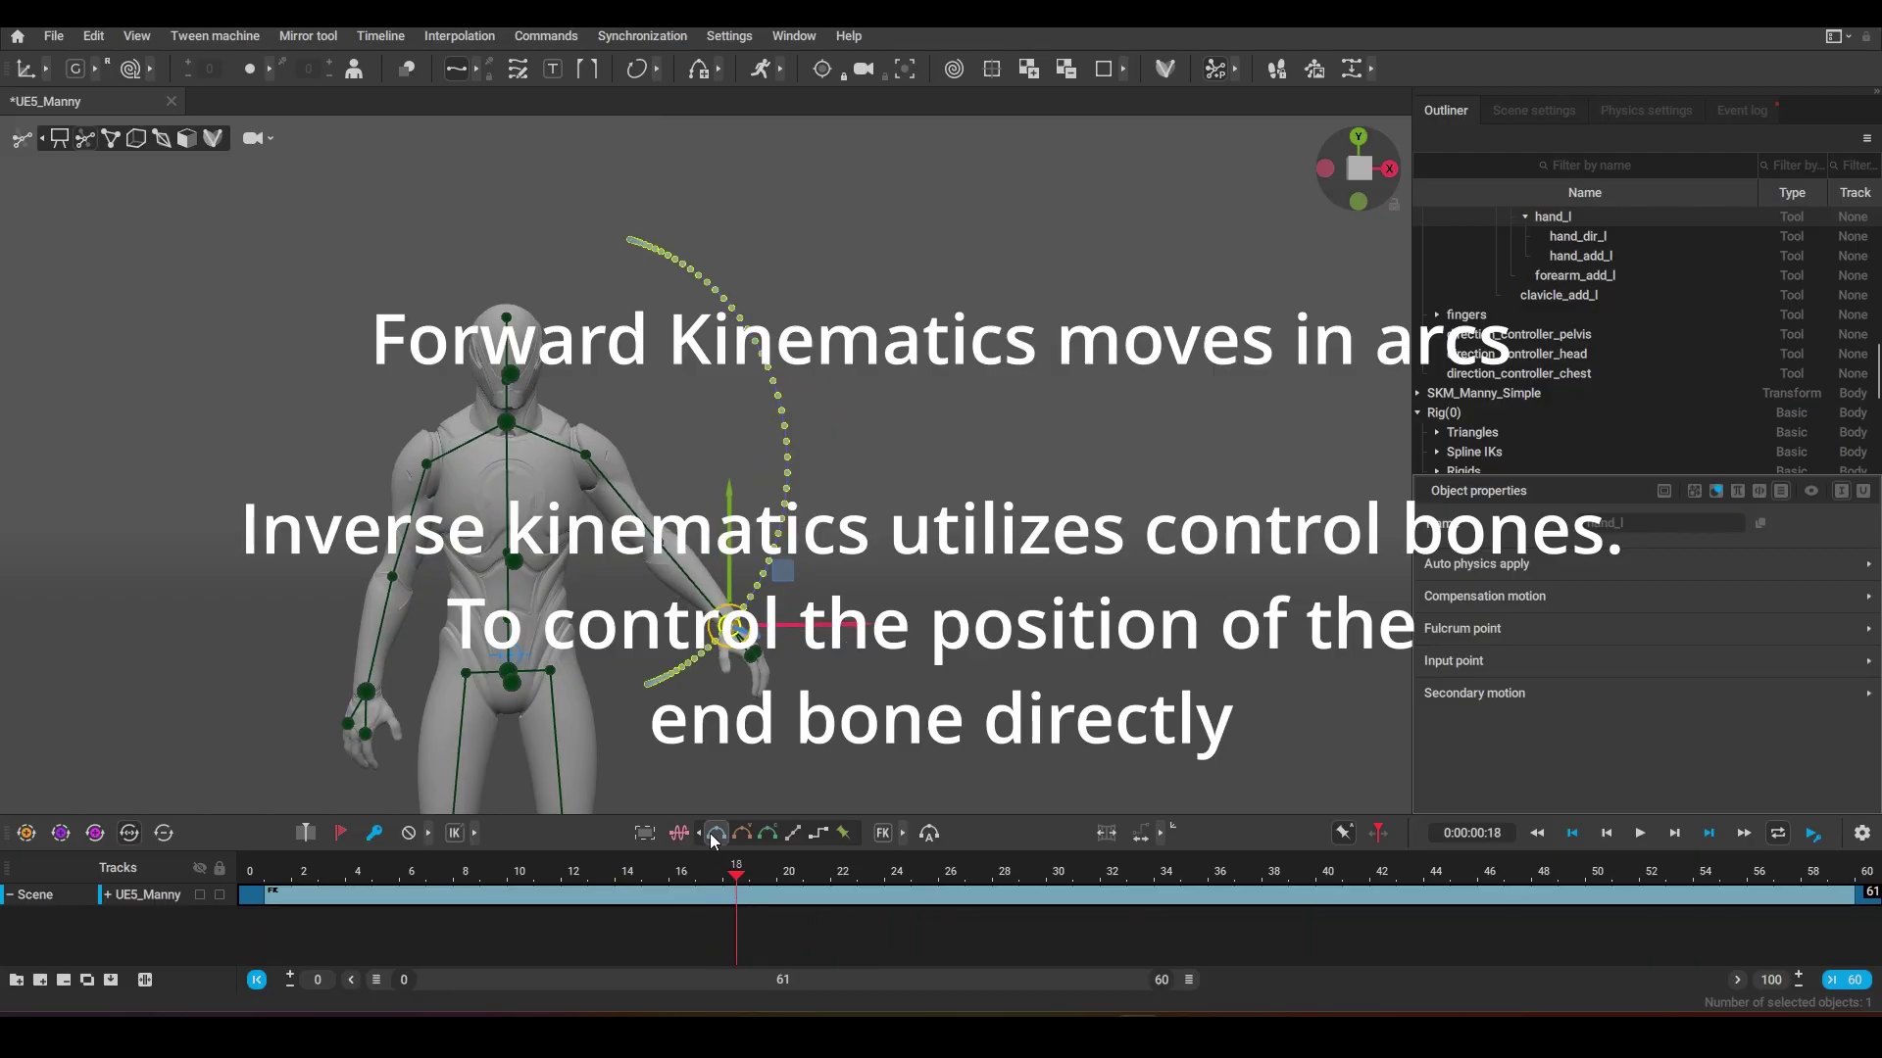
Step: Try Bezier viscous and Bezier clamped interpolation on the forward kinematics interval and apply Linear
click(742, 833)
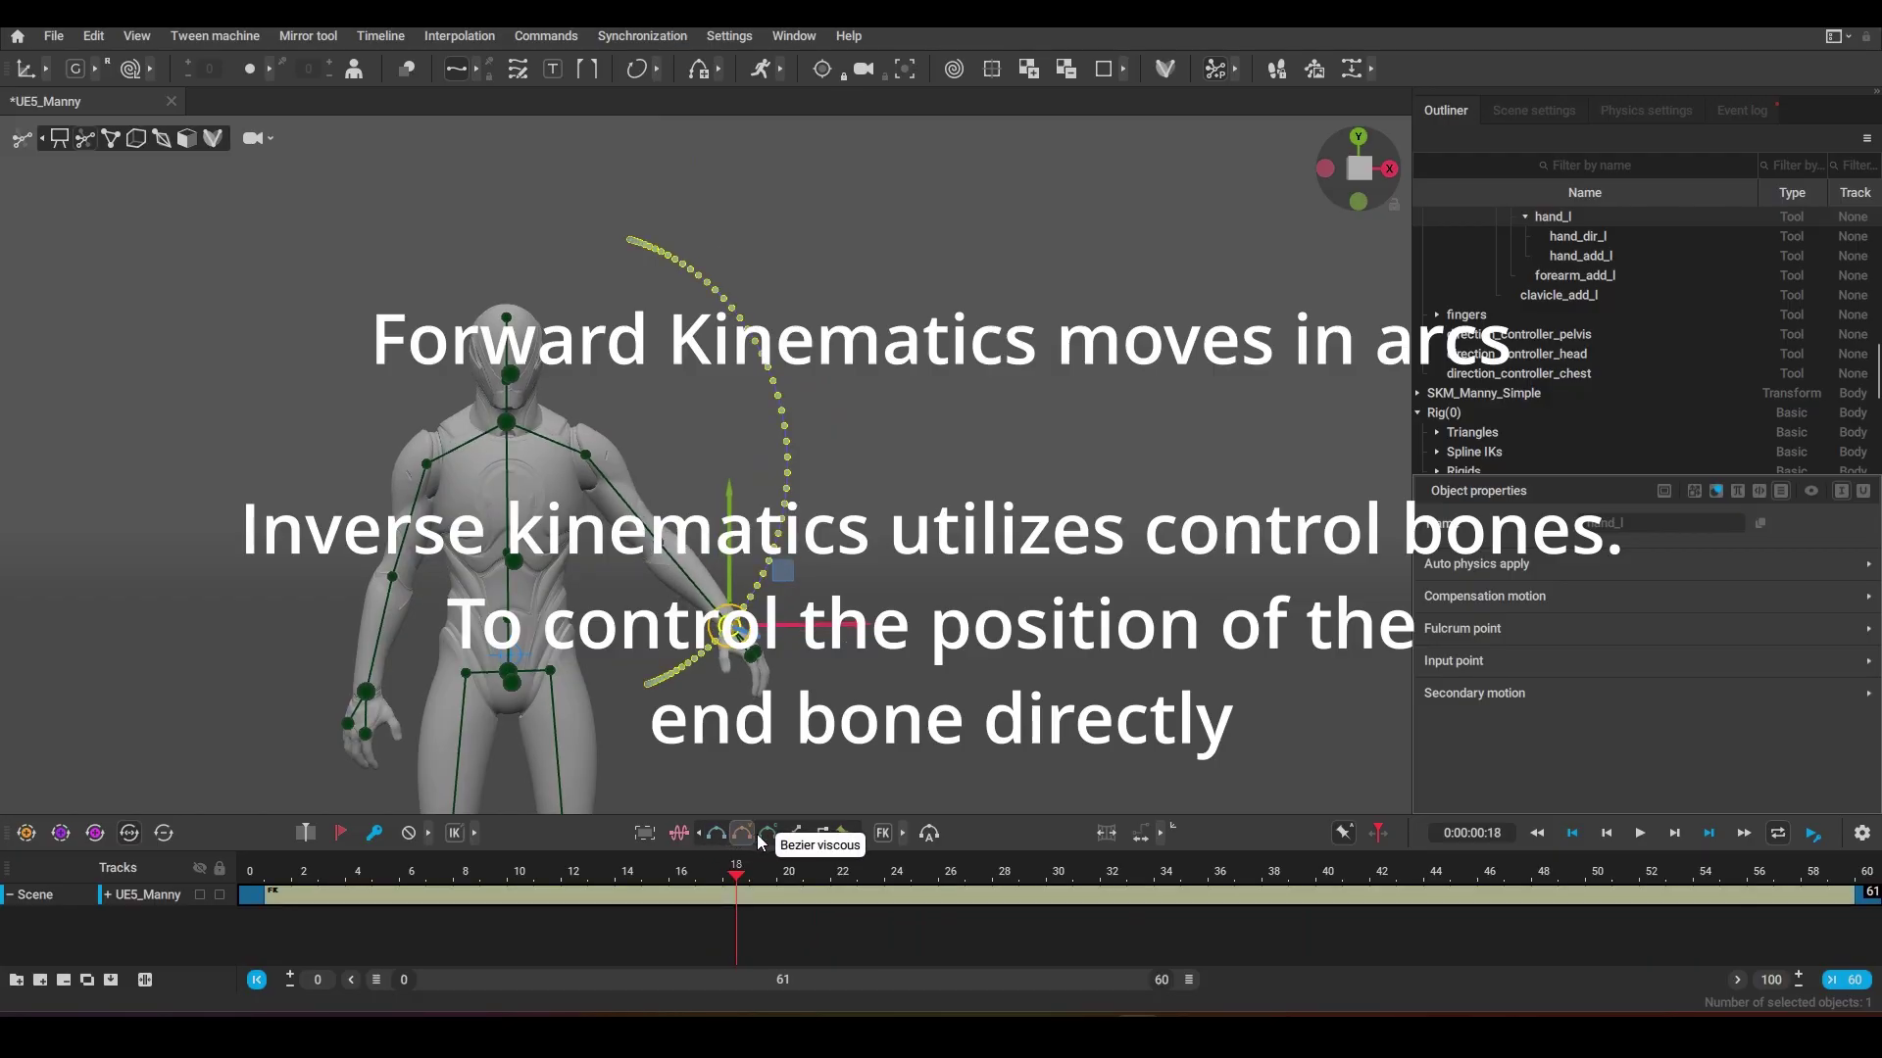
click(769, 833)
click(790, 835)
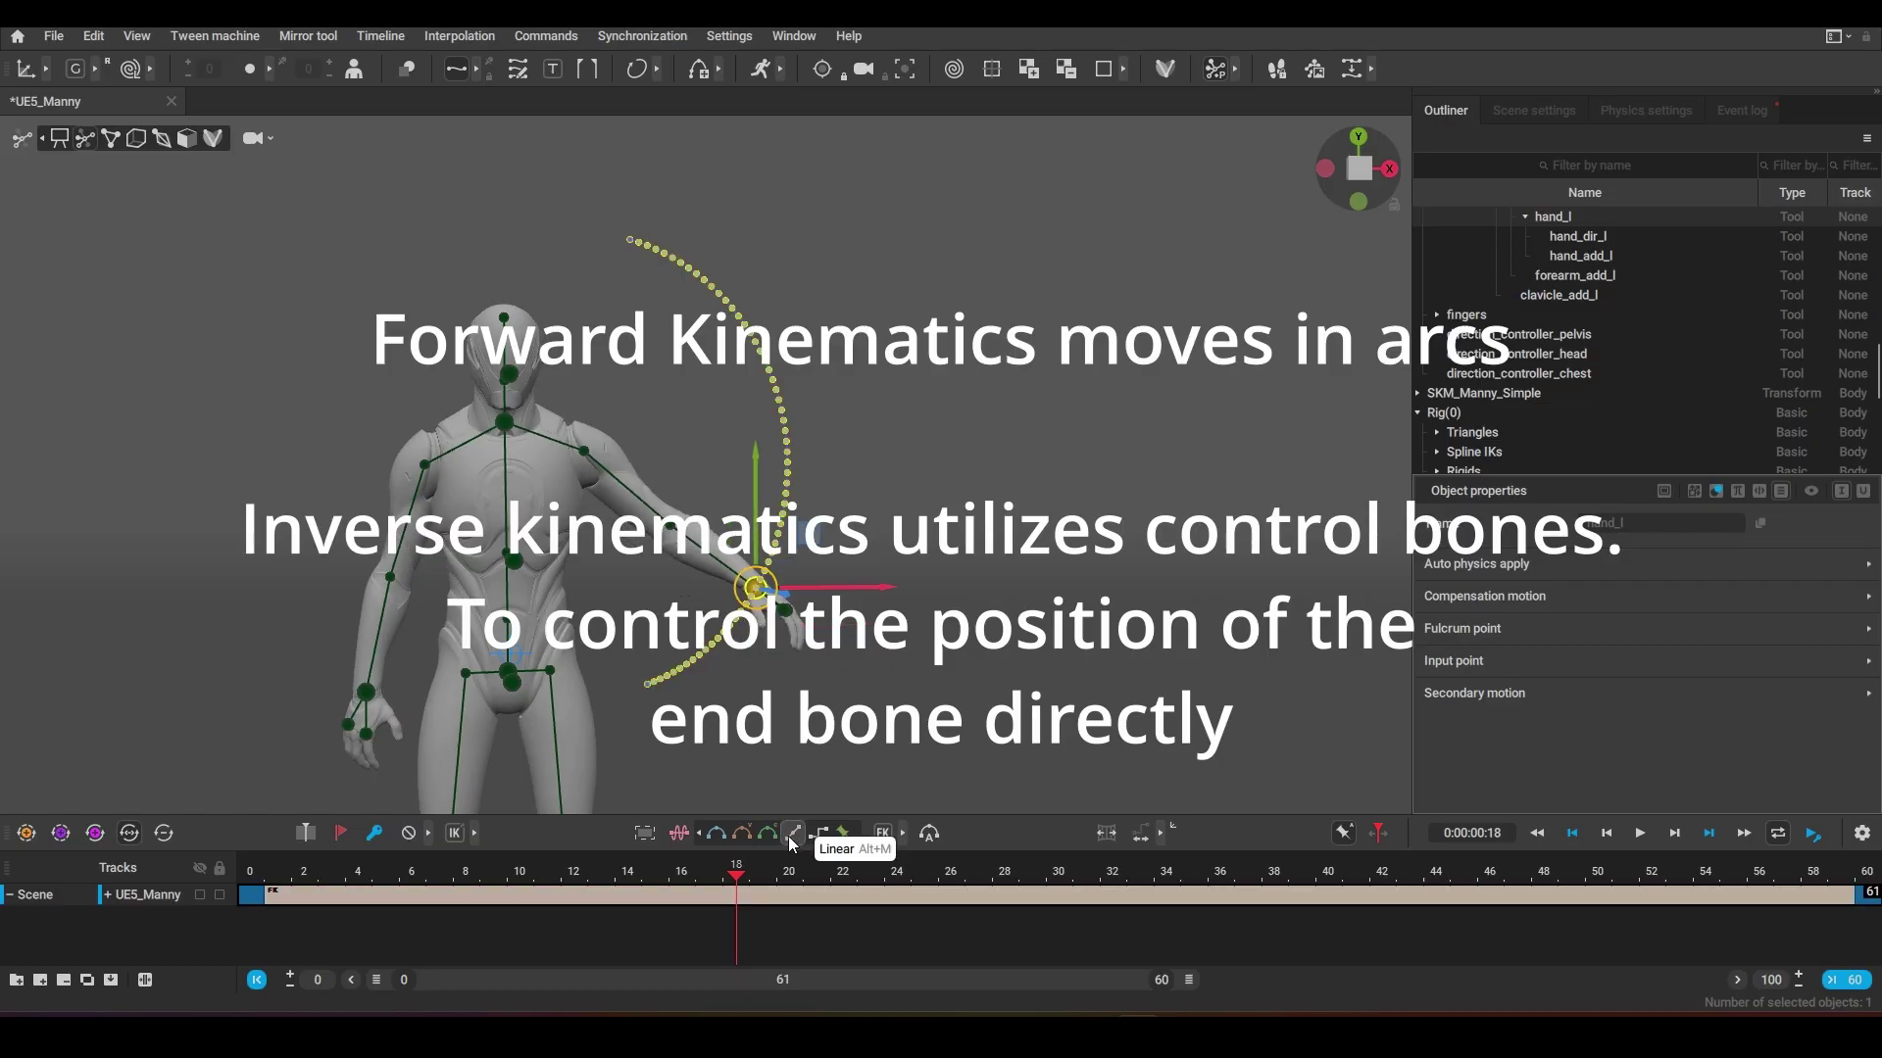